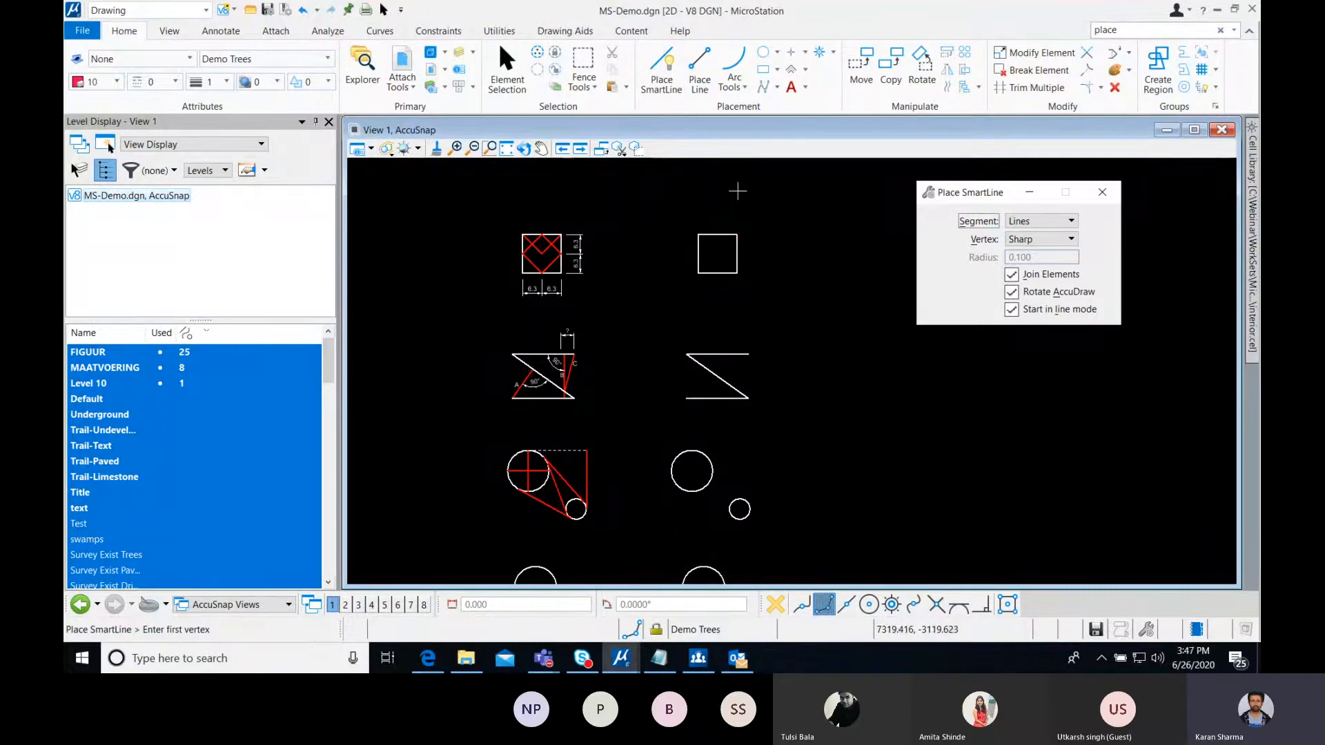
- Turn on AccuSnap and try starting a SmartLine at the midpoint of the plain square's bottom edge using Mid Point Snap
{"action": "left_click", "coordinate": [773, 608]}
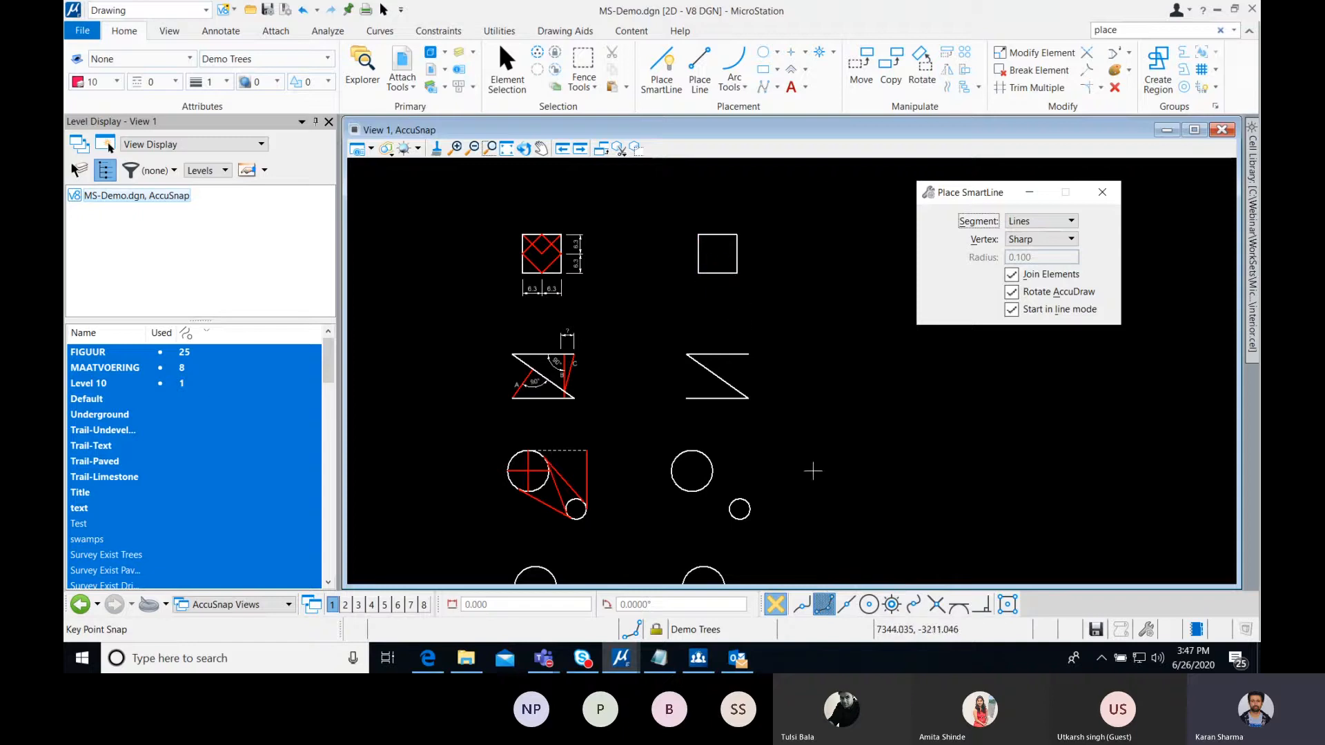
{"action": "left_click", "coordinate": [845, 607]}
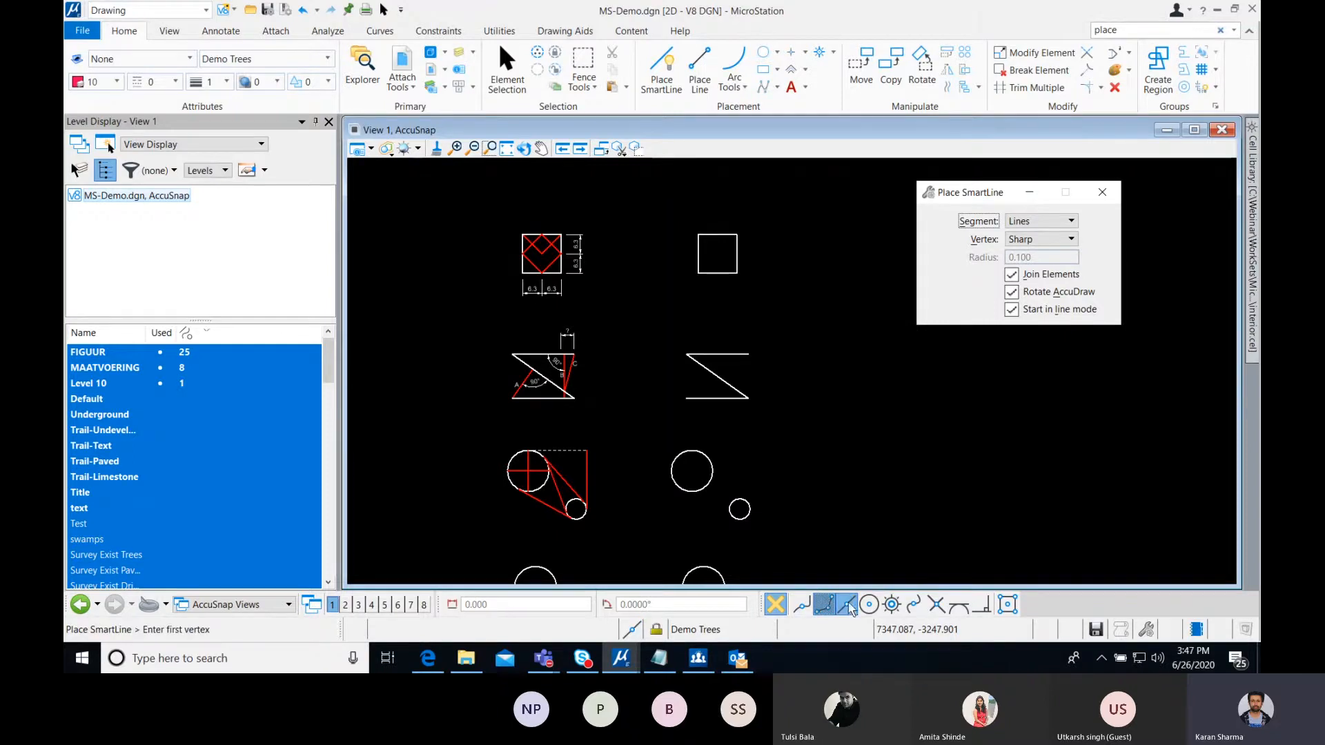
{"action": "left_click", "coordinate": [718, 273]}
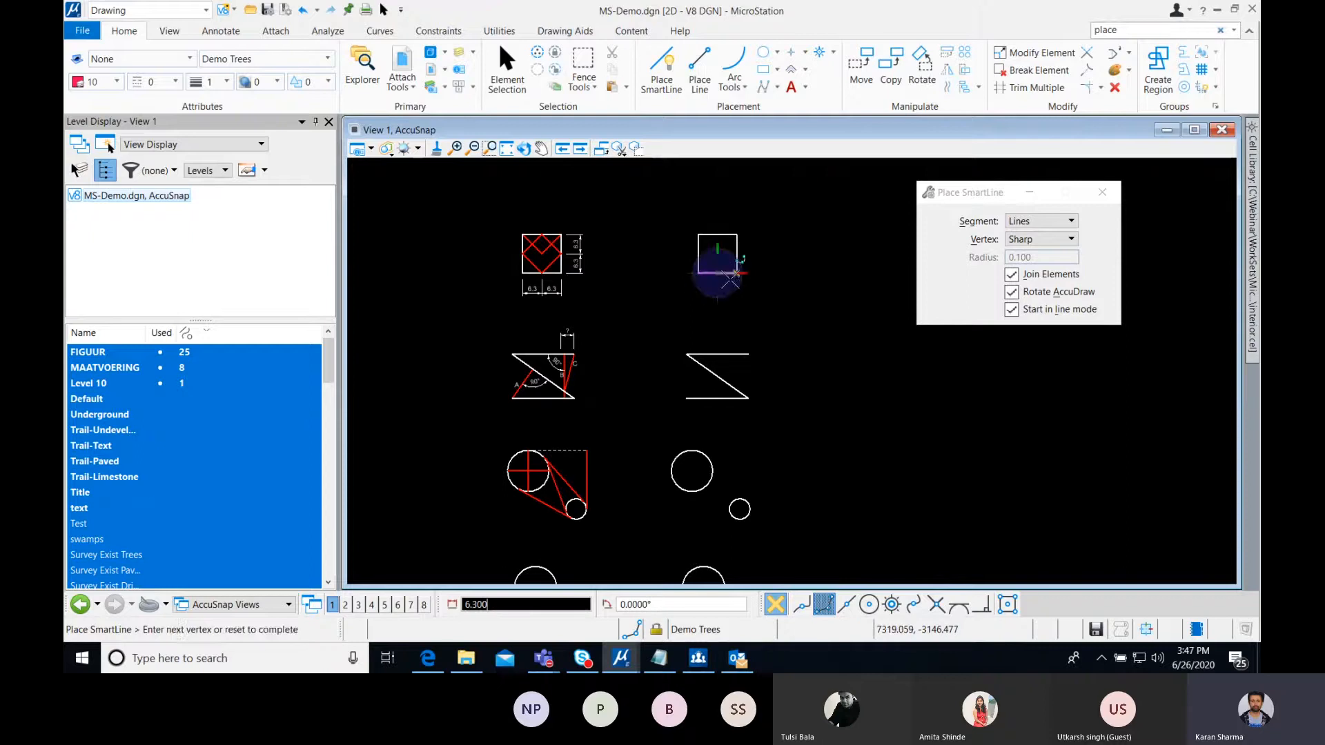
{"action": "right_click", "coordinate": [730, 280]}
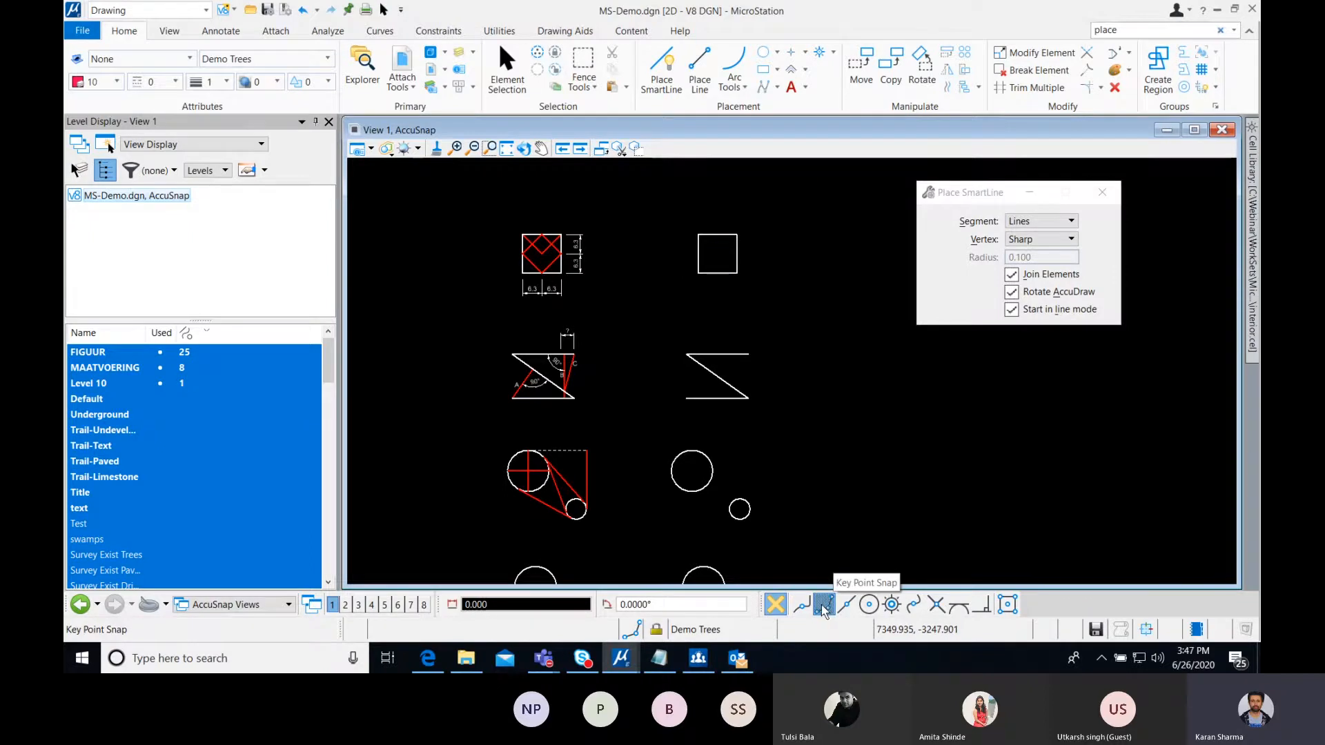
- Make Center Snap the active snap mode and review the list of available snap modes
{"action": "left_click", "coordinate": [868, 606]}
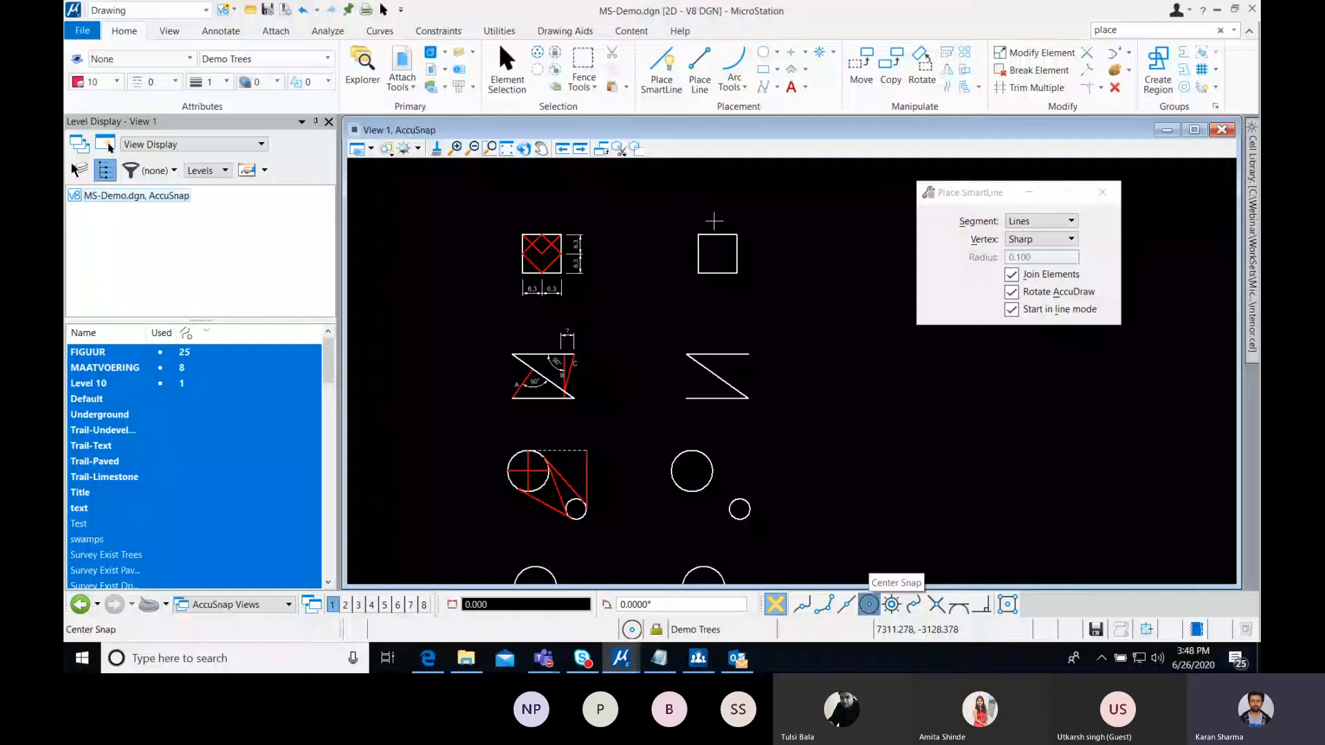
{"action": "scroll", "coordinate": [717, 273], "scroll_direction": "up", "scroll_amount": 2}
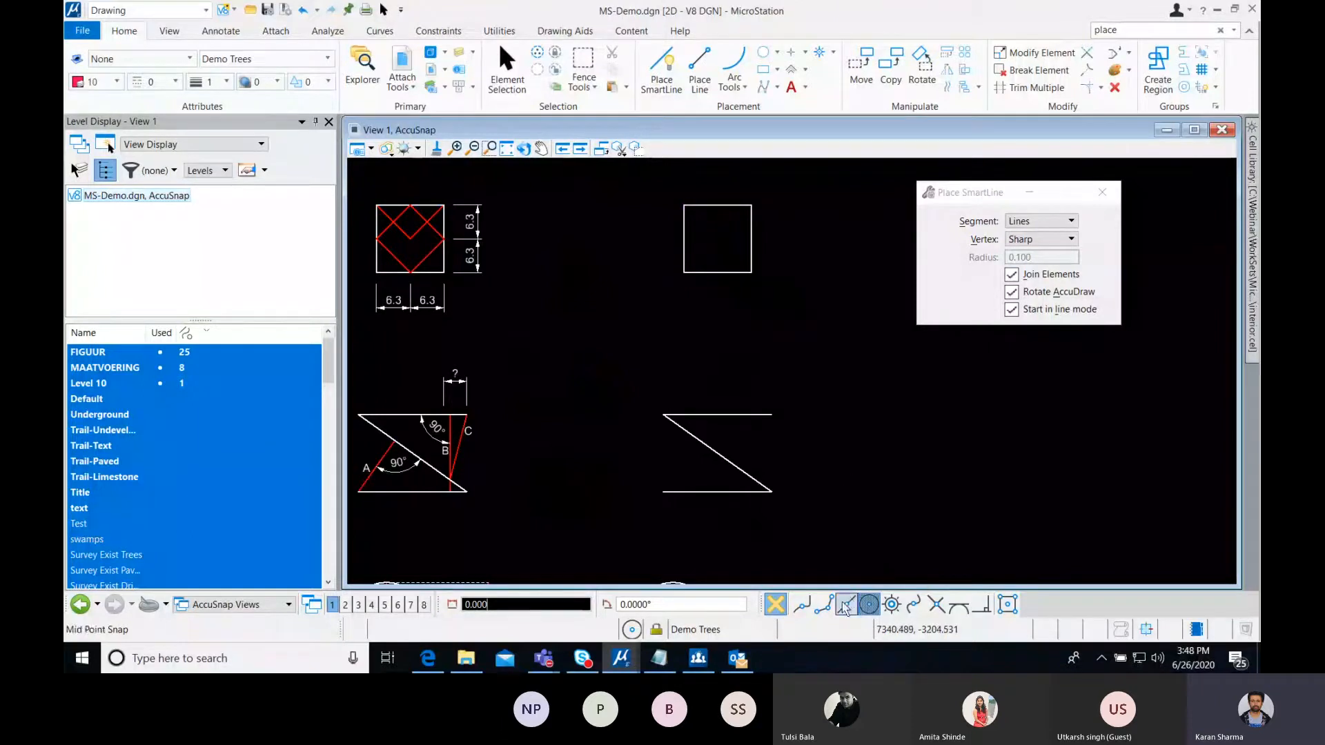
{"action": "right_click", "coordinate": [918, 605]}
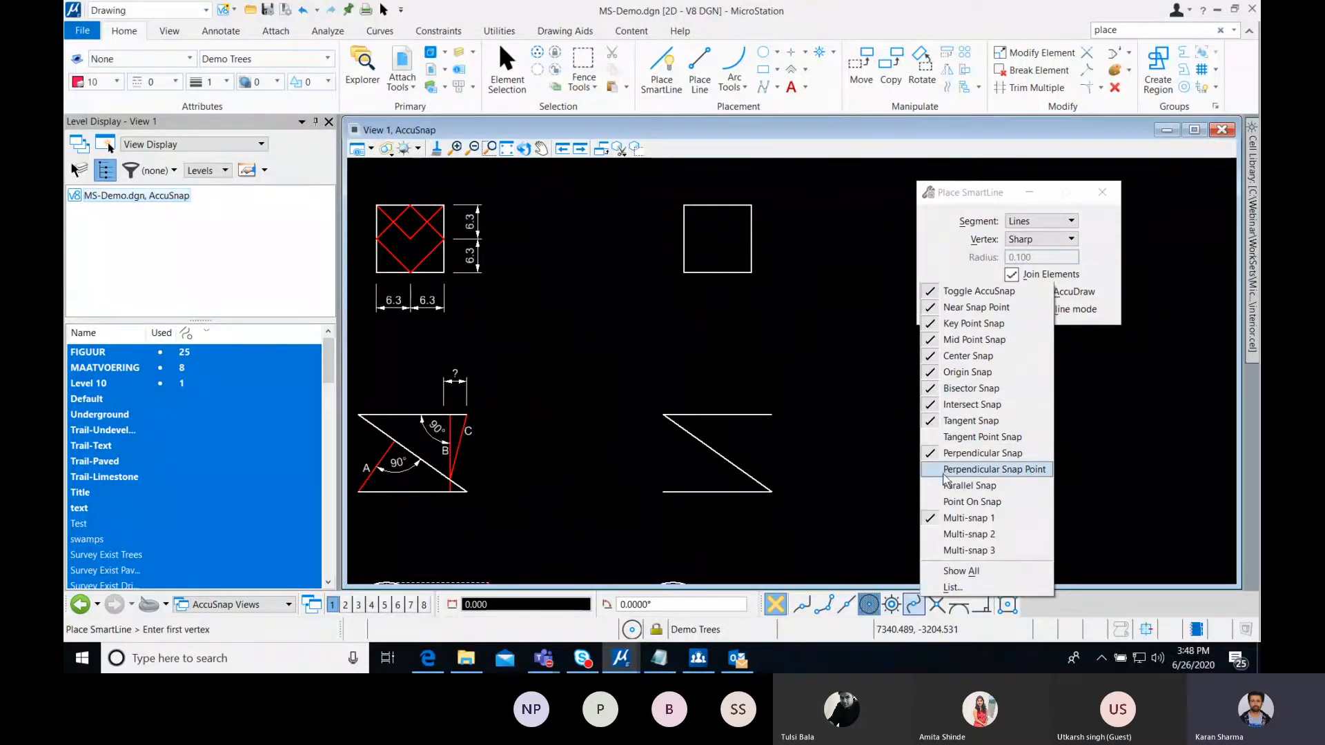
{"action": "left_click", "coordinate": [822, 436]}
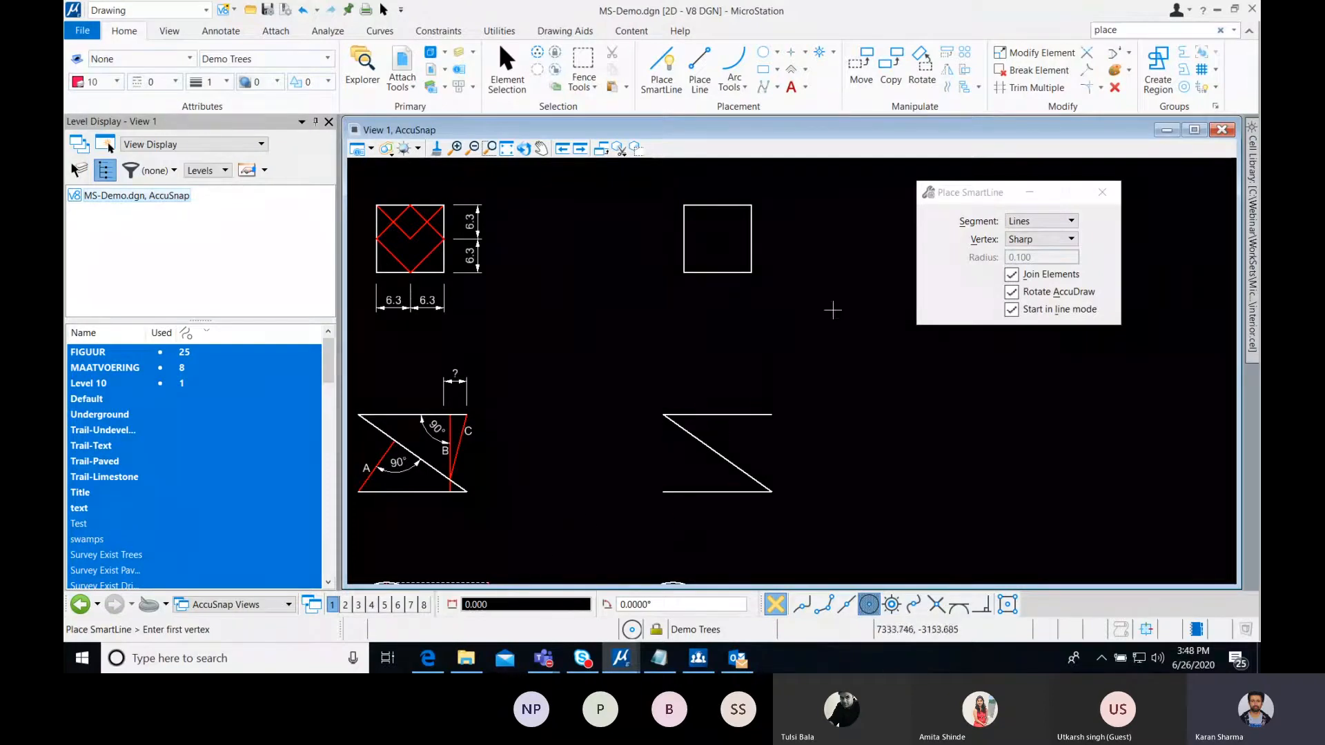
- Start trial SmartLines in the empty area beside the plain square, toggling AccuDraw between polar and rectangular coordinates, and cancel them
{"action": "left_click_drag", "start_coordinate": [970, 192], "coordinate": [420, 183]}
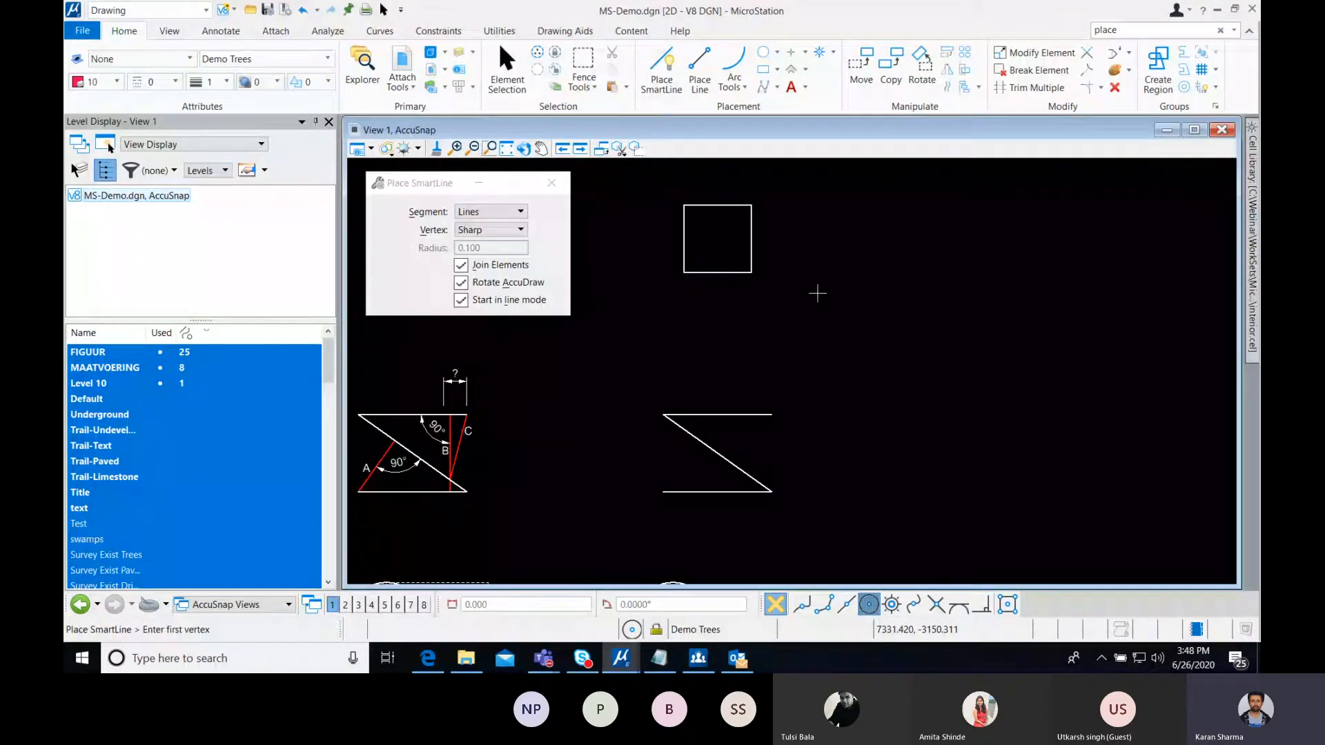
{"action": "left_click", "coordinate": [817, 293]}
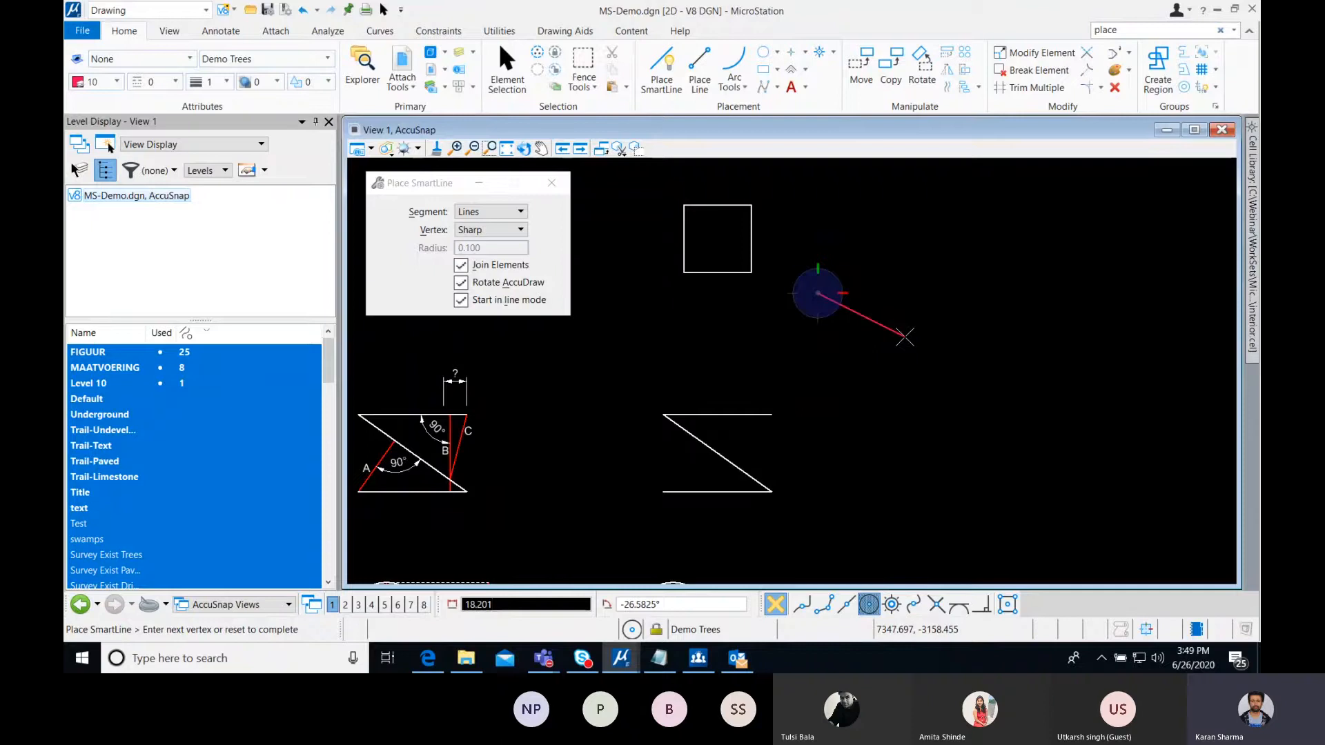
{"action": "key", "text": "space"}
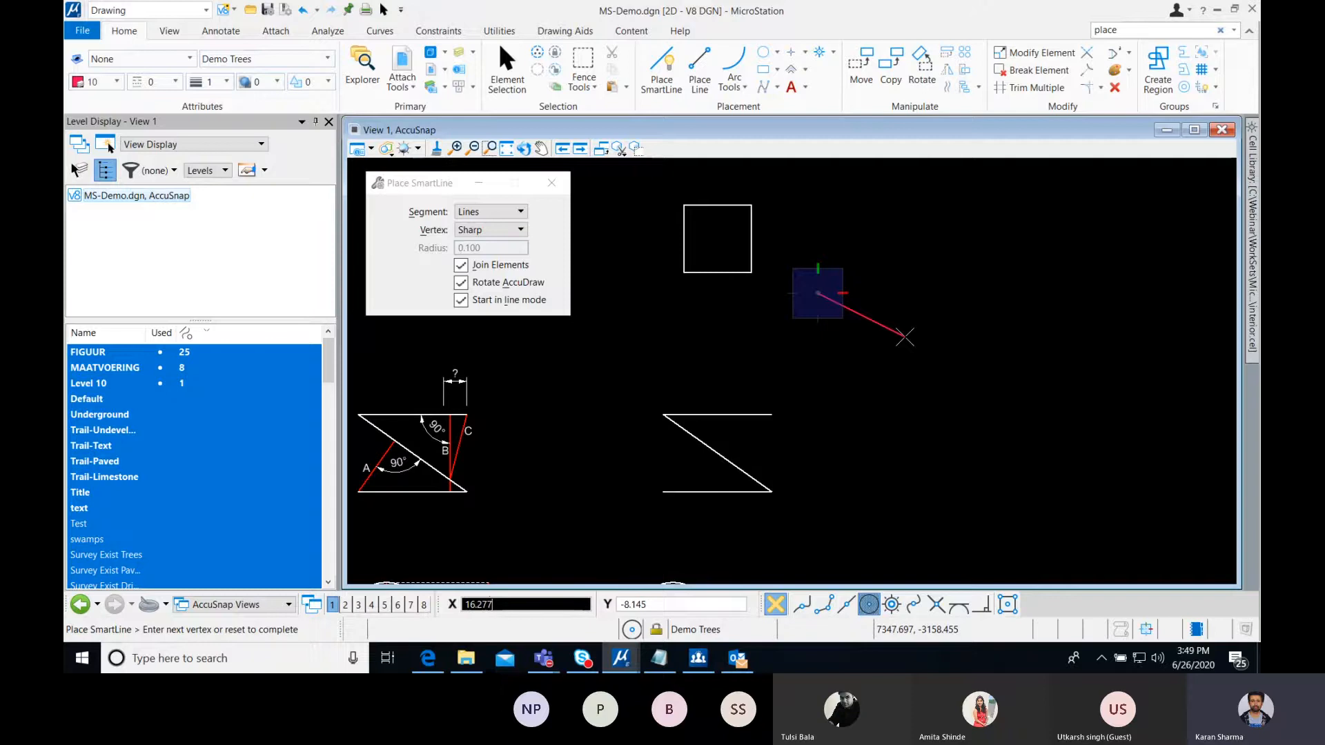
{"action": "key", "text": "space"}
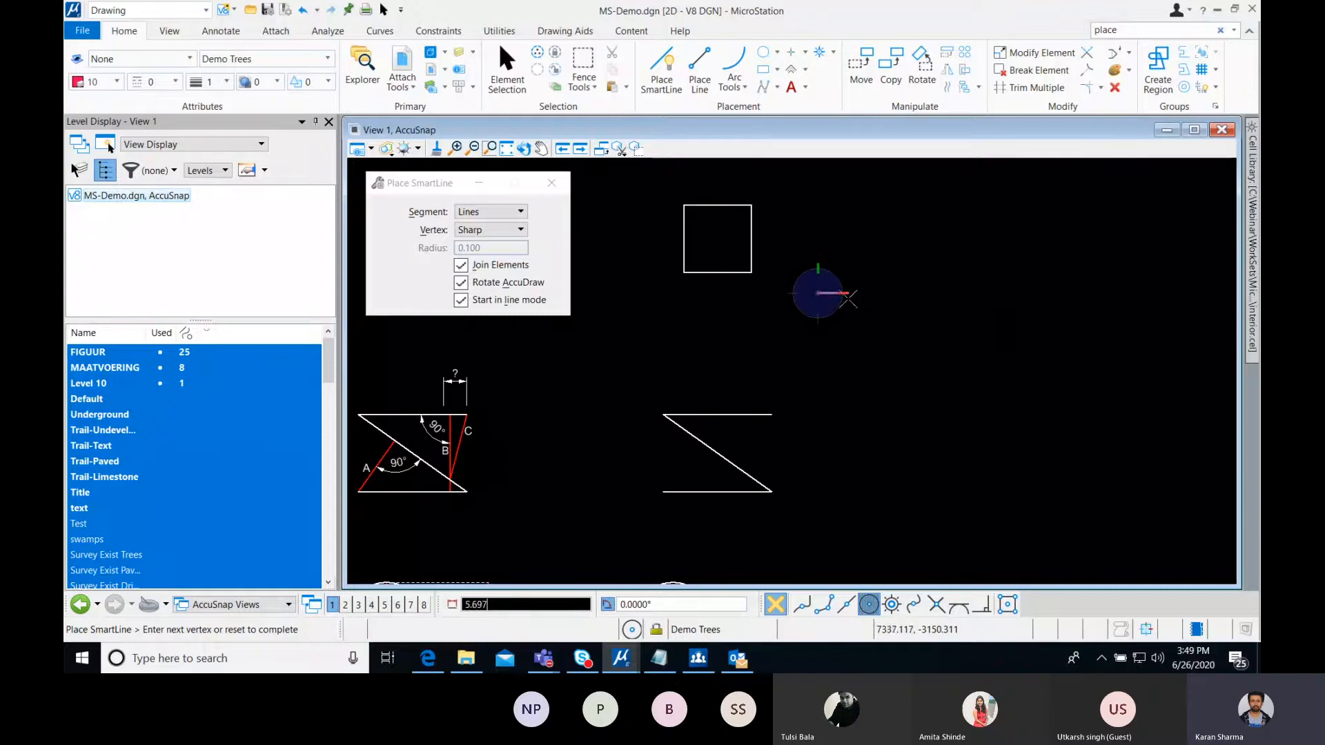
{"action": "right_click", "coordinate": [876, 289]}
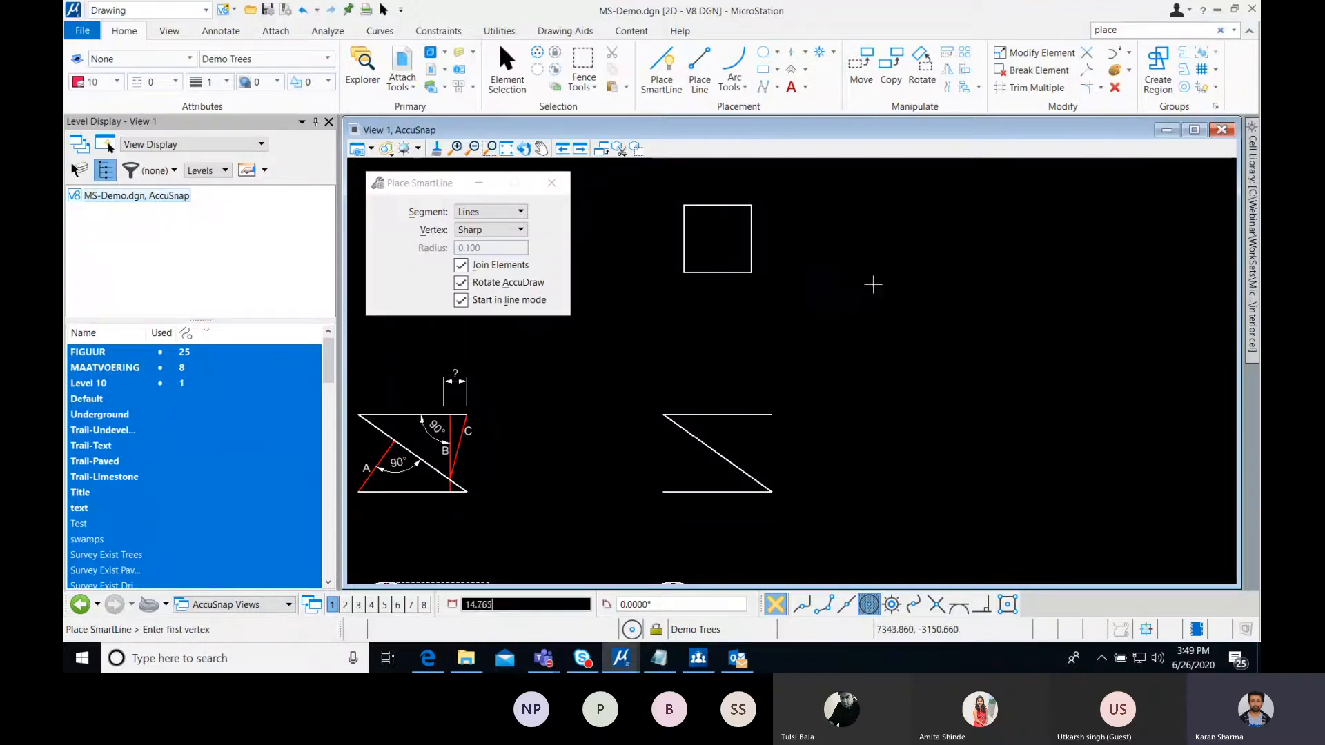
{"action": "left_click", "coordinate": [901, 320]}
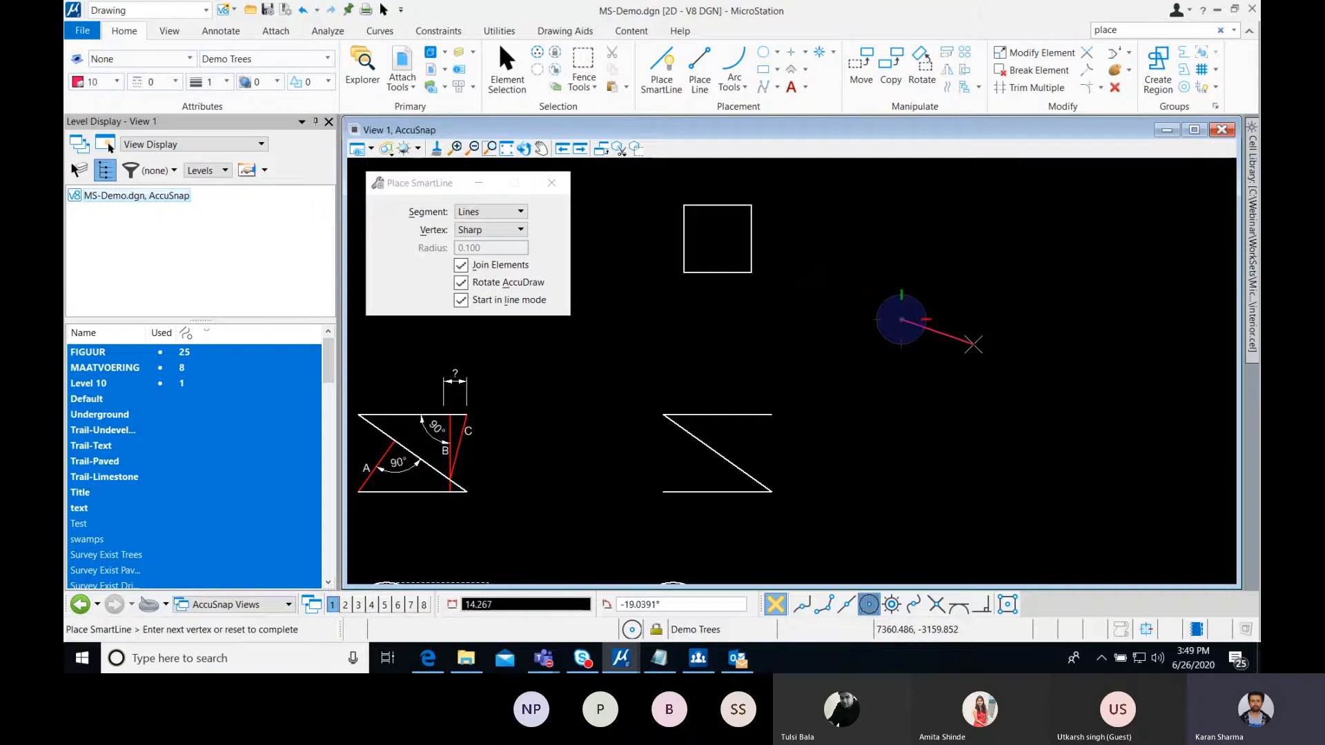
{"action": "key", "text": "space"}
{"action": "right_click", "coordinate": [915, 317]}
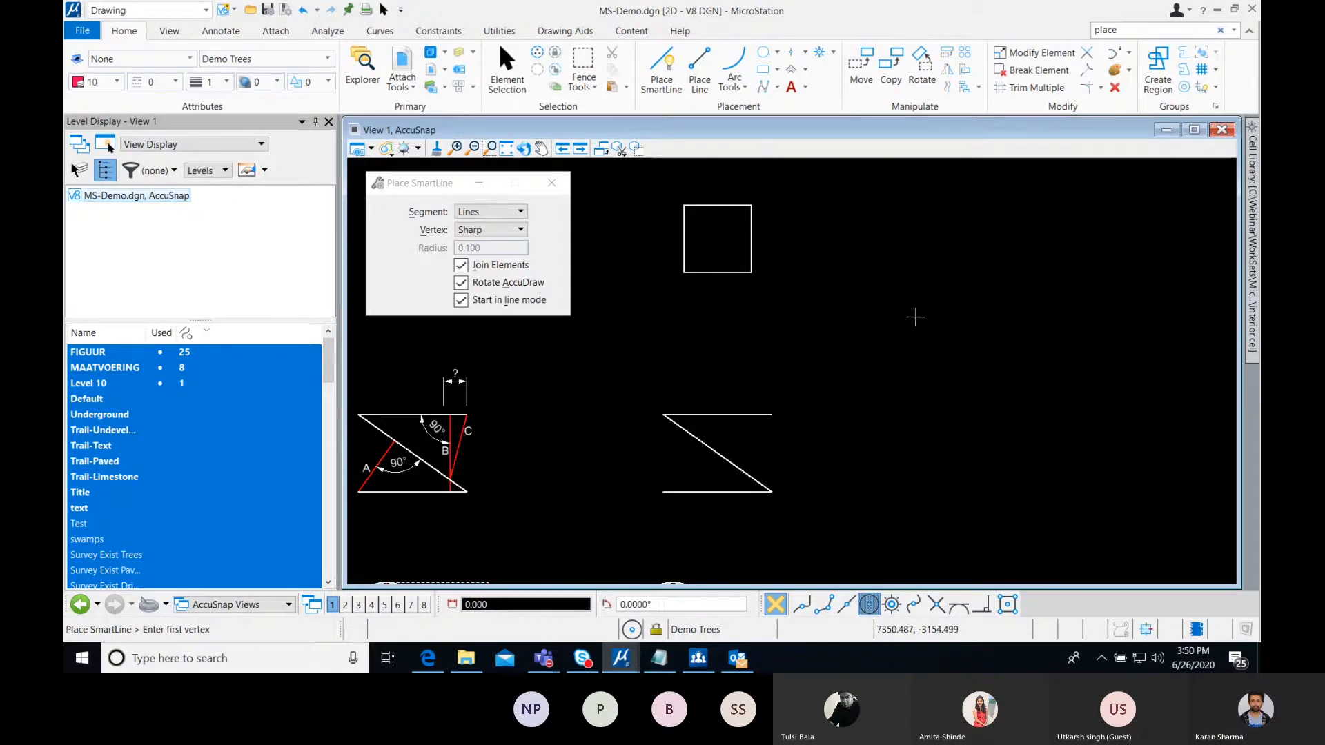
- Draw an open SmartLine beside the plain shapes with a horizontal segment, a vertical segment downward and a rising diagonal about 24 long
{"action": "left_click", "coordinate": [820, 300]}
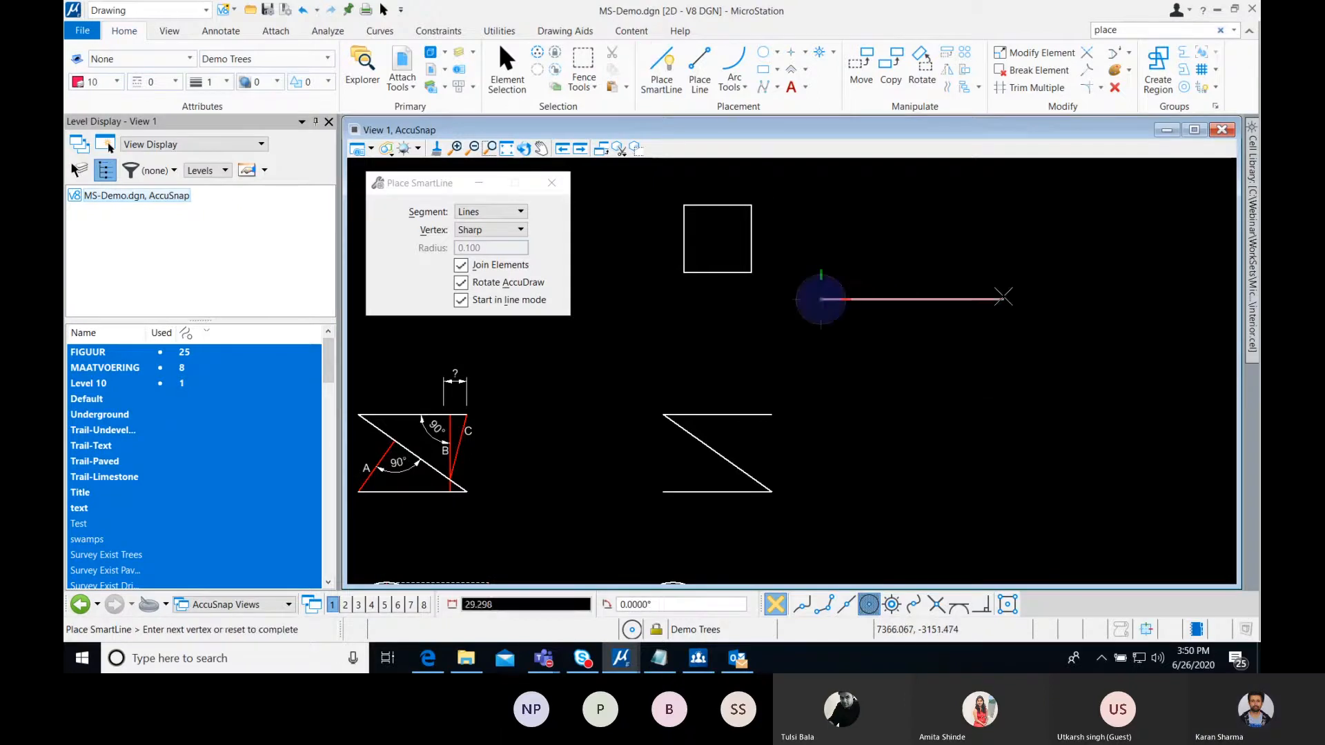
{"action": "left_click", "coordinate": [1003, 298]}
{"action": "left_click", "coordinate": [1004, 428]}
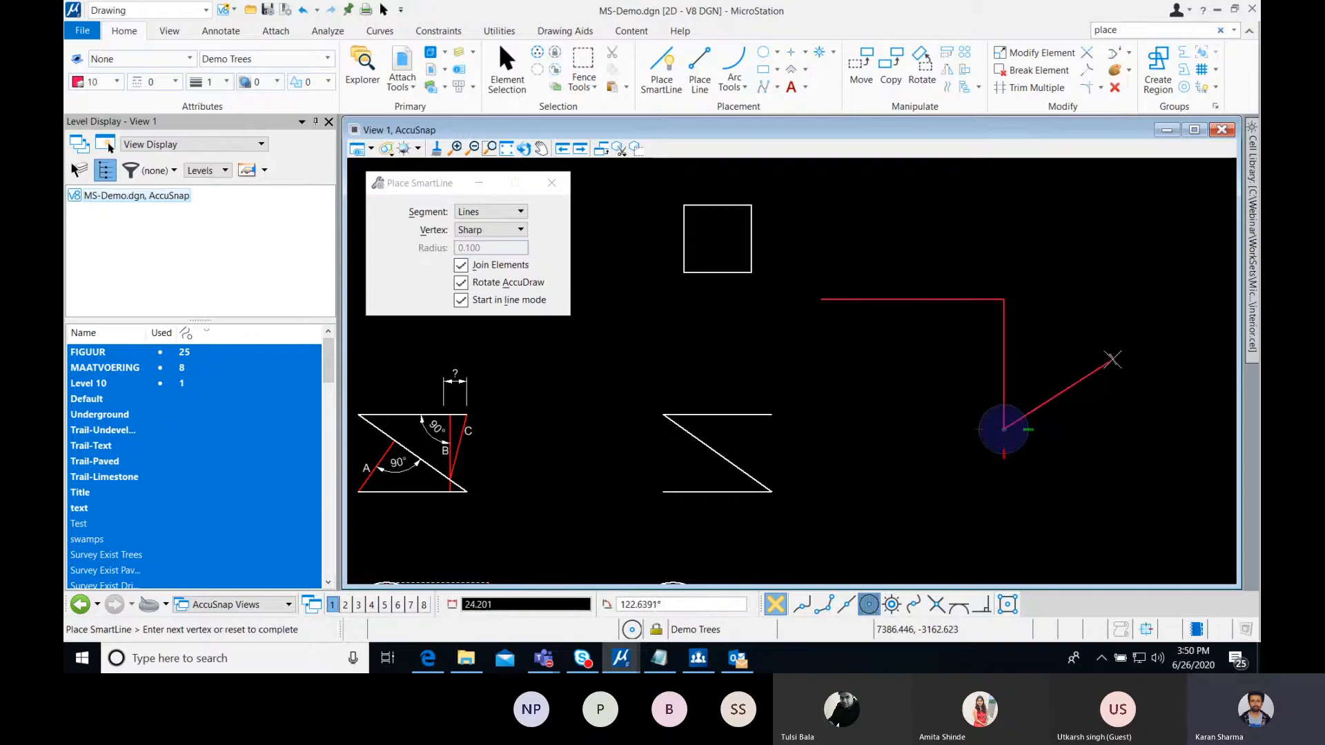
{"action": "left_click", "coordinate": [1113, 358]}
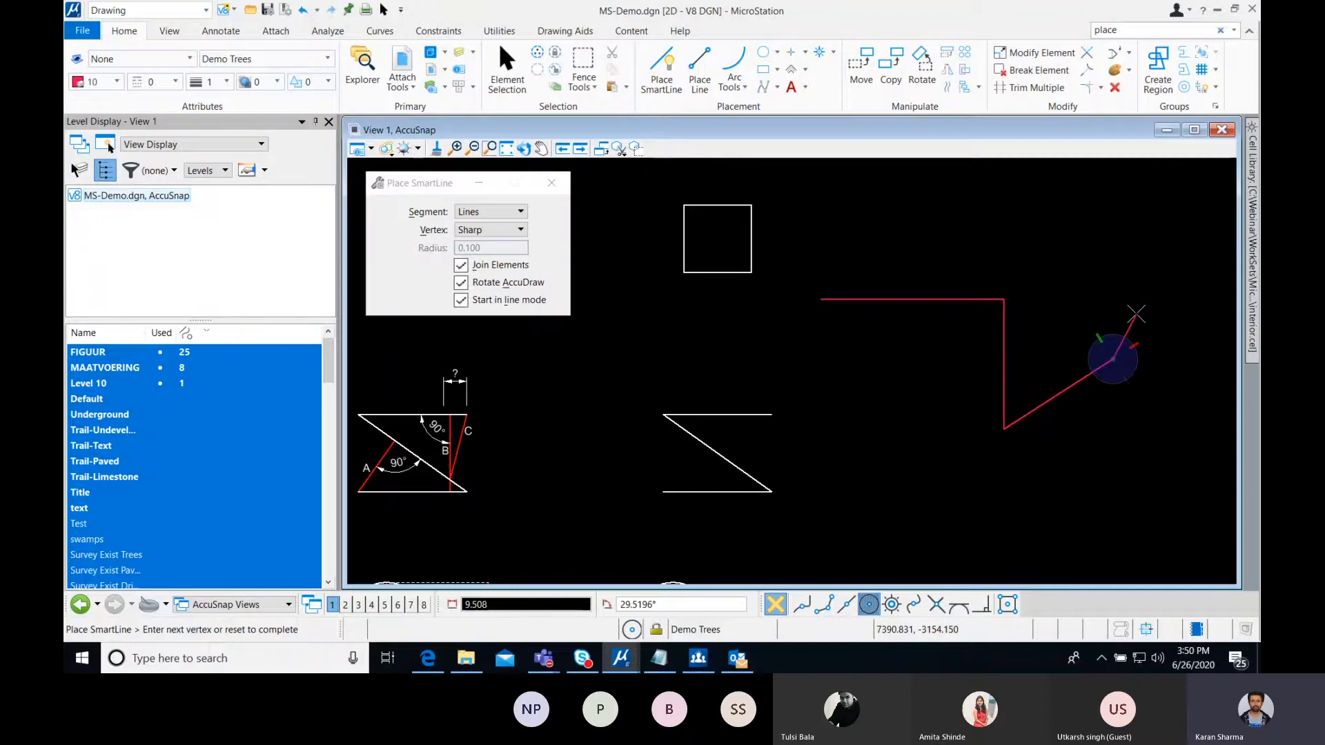
{"action": "key", "text": "v"}
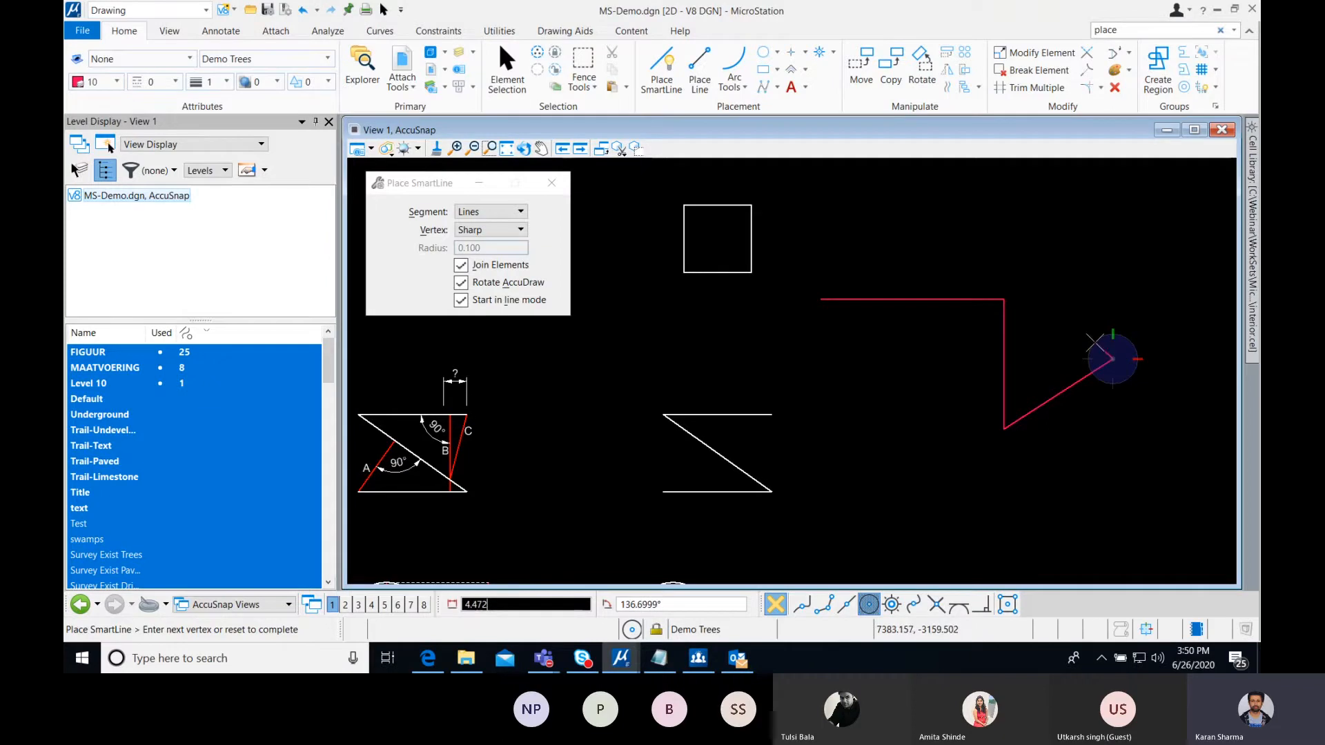
{"action": "right_click", "coordinate": [1053, 308]}
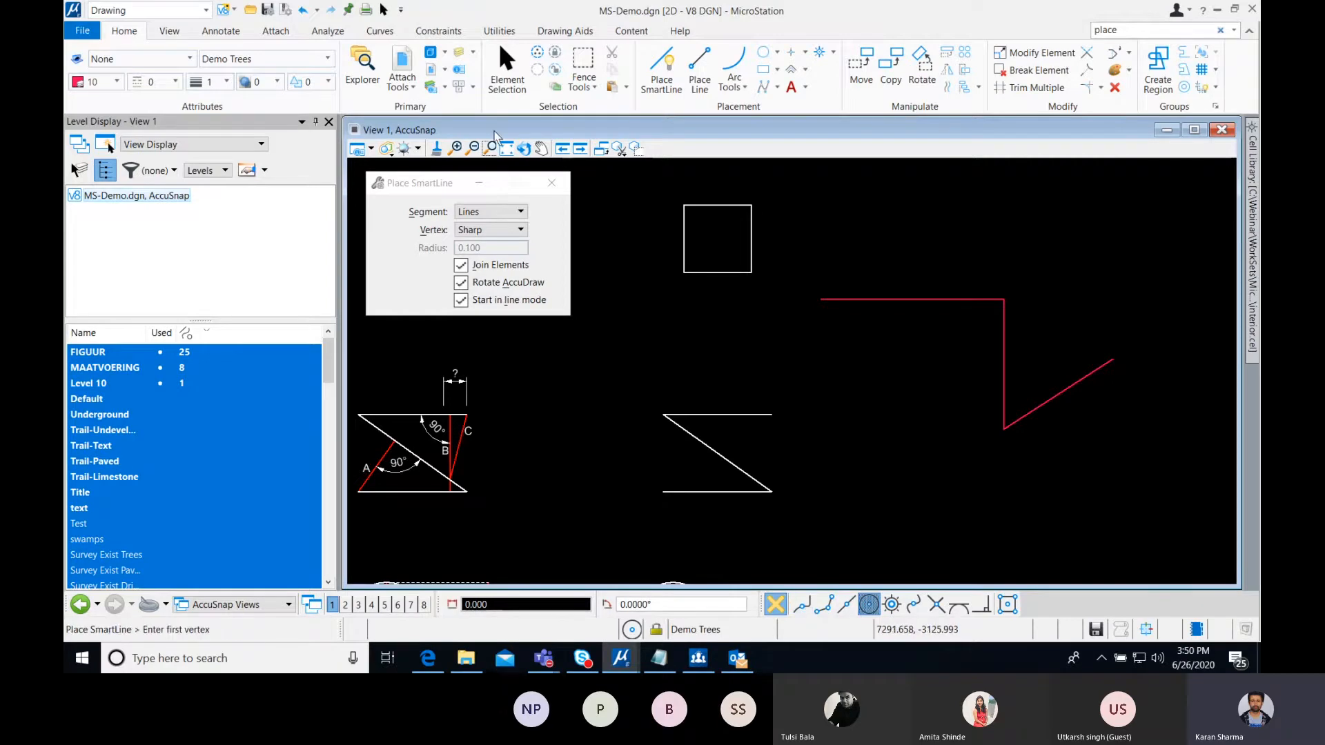
{"action": "left_click", "coordinate": [523, 148]}
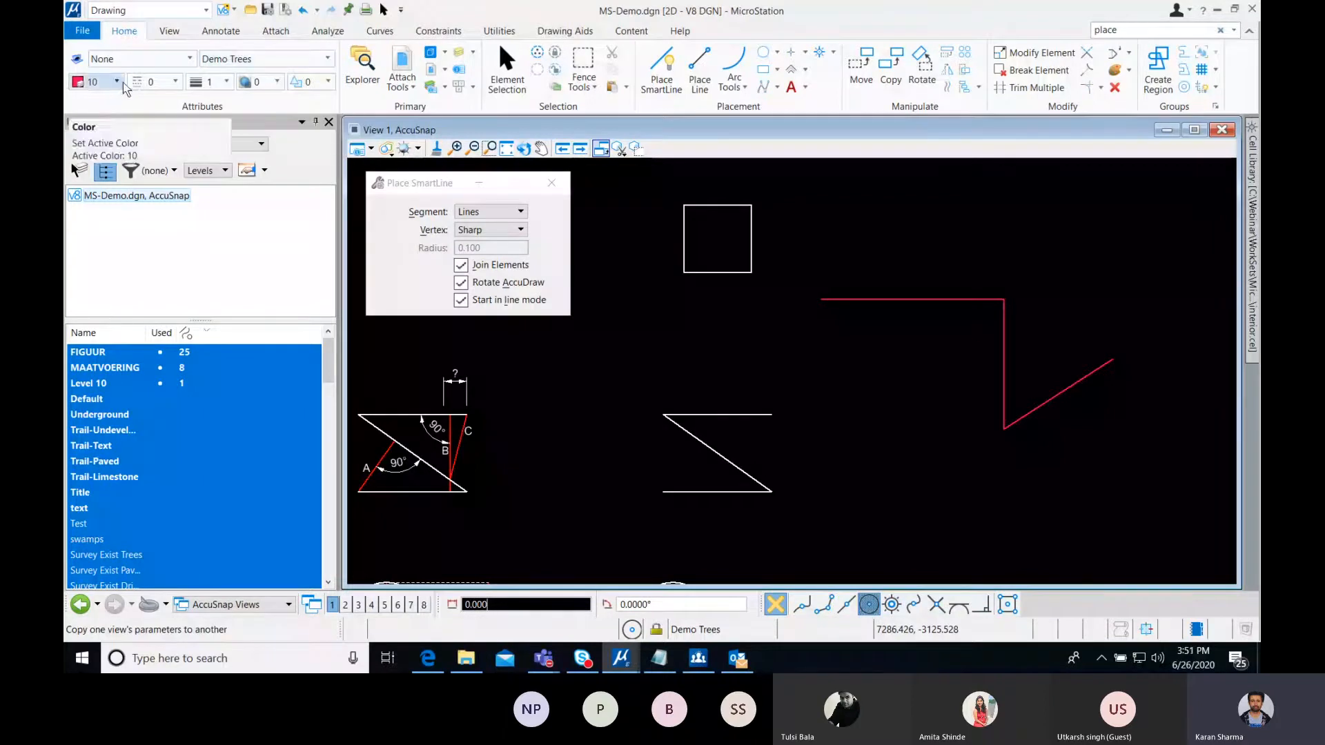
{"action": "left_click", "coordinate": [156, 84]}
{"action": "left_click", "coordinate": [157, 85]}
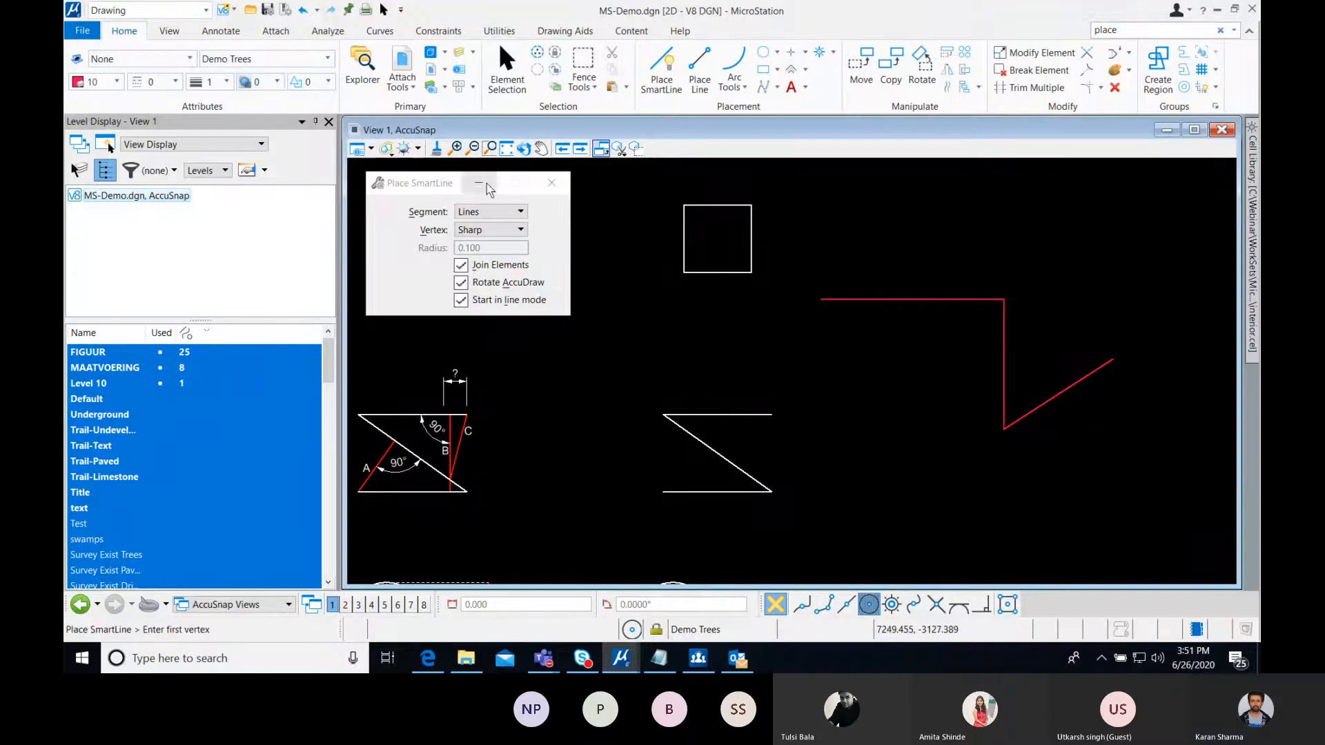
{"action": "left_click", "coordinate": [490, 148]}
- Try the Block method of Element Selection with a rectangle across the plain square and the new SmartLine
{"action": "left_click", "coordinate": [508, 71]}
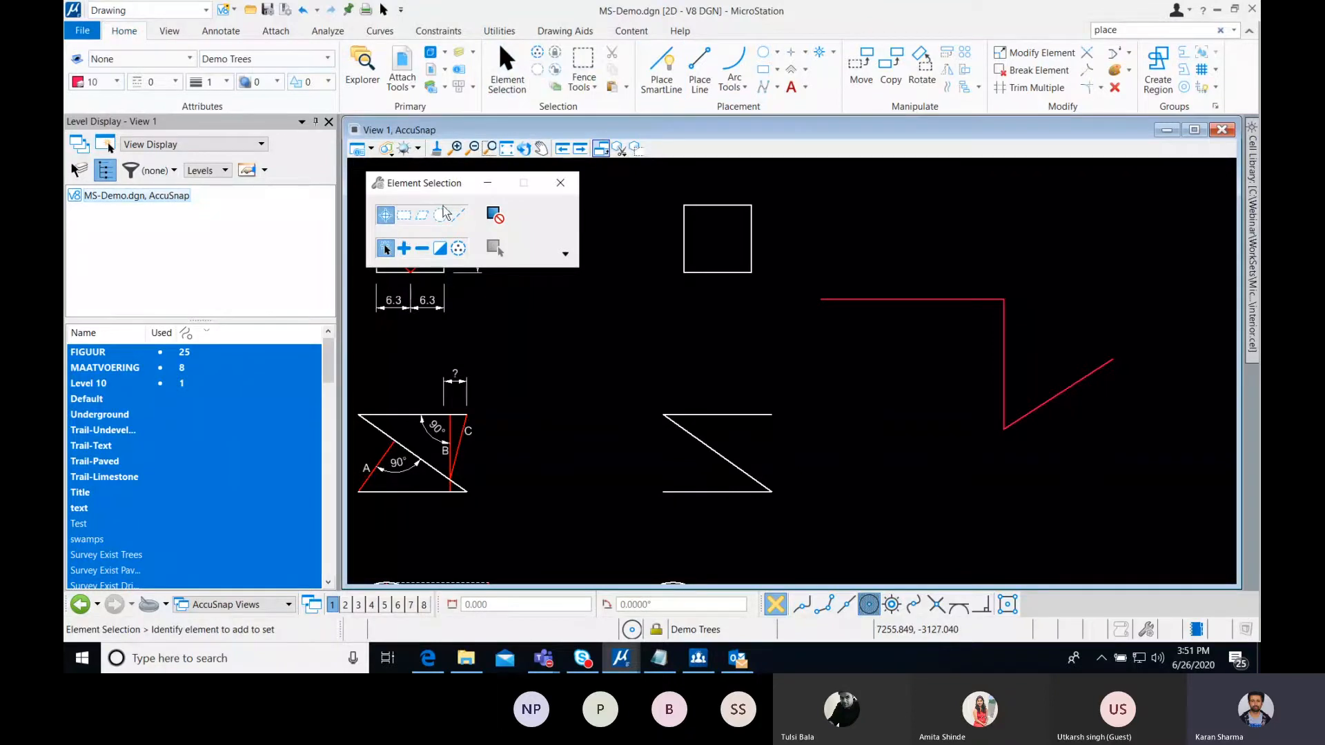
{"action": "left_click", "coordinate": [404, 215]}
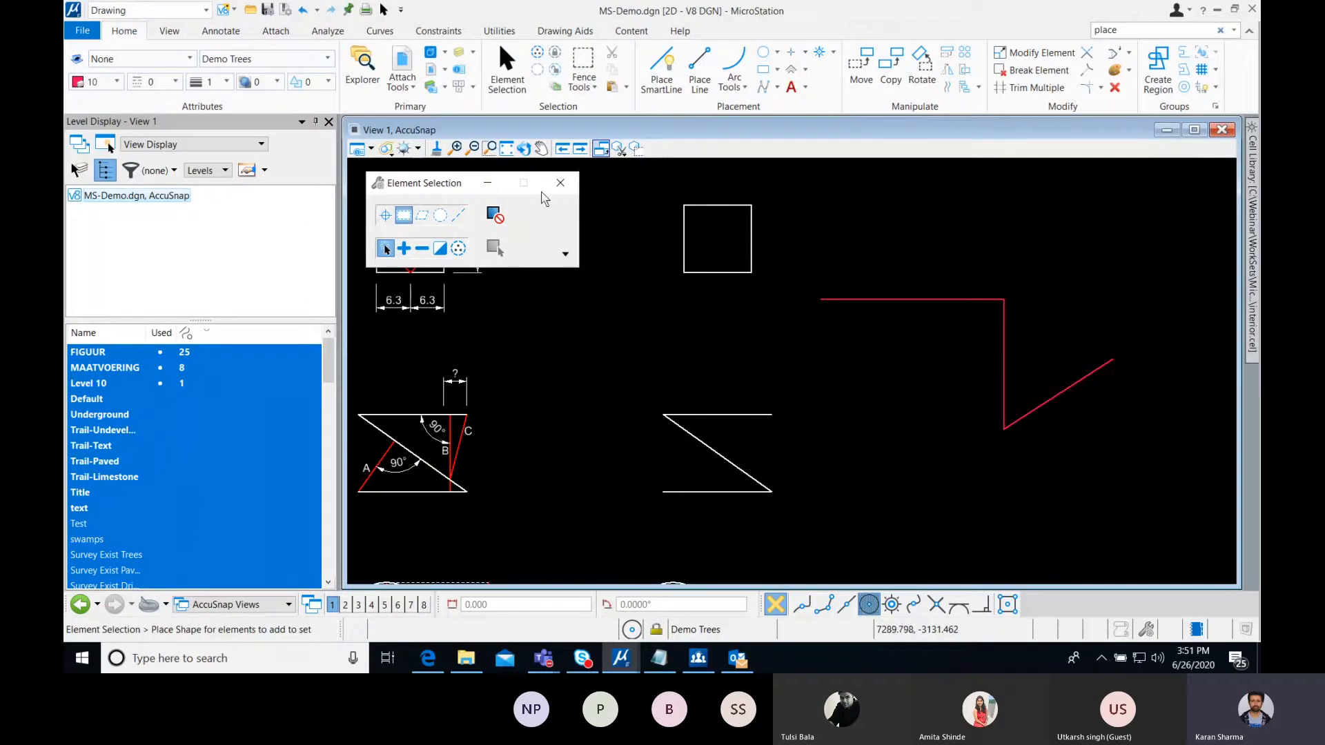
{"action": "left_click_drag", "start_coordinate": [608, 179], "coordinate": [1074, 364]}
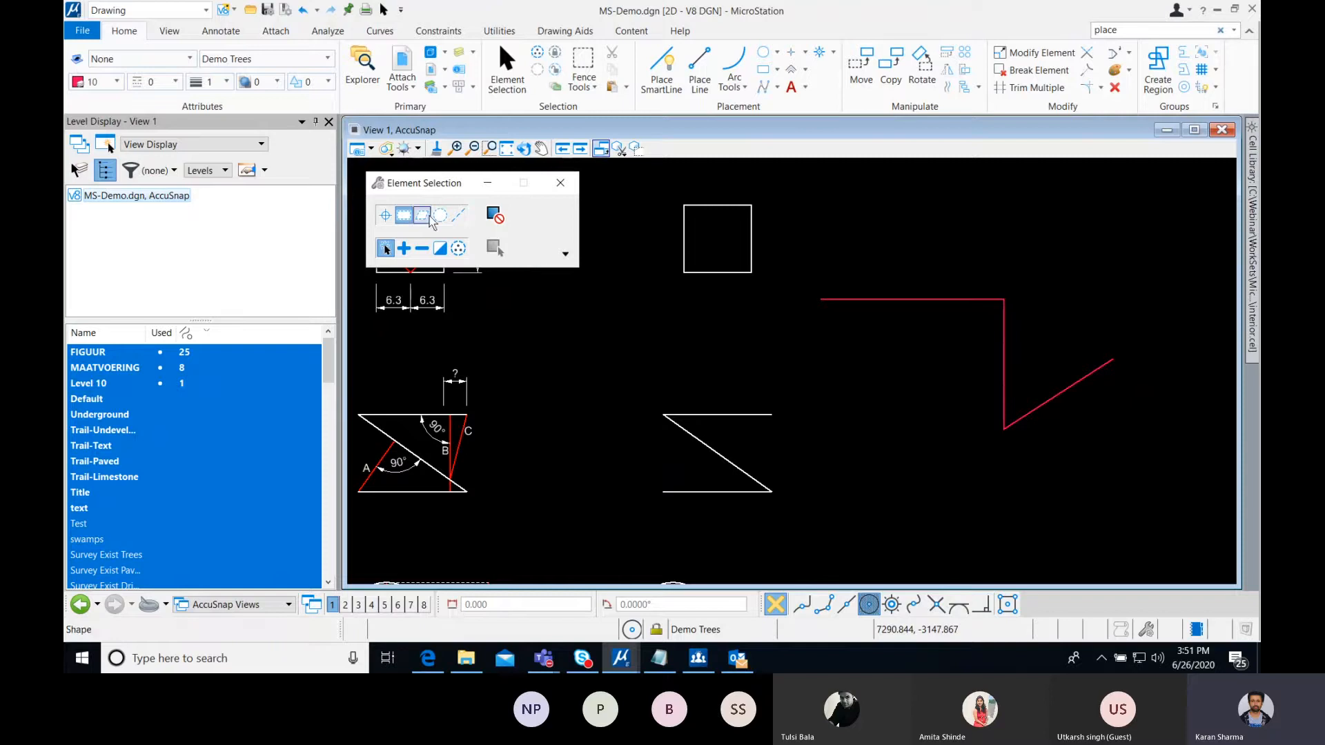
- Try the Shape method of Element Selection by outlining an irregular polygon around the plain square and the SmartLine, and cancel it
{"action": "left_click", "coordinate": [636, 194]}
{"action": "left_click", "coordinate": [1139, 215]}
{"action": "left_click", "coordinate": [1160, 446]}
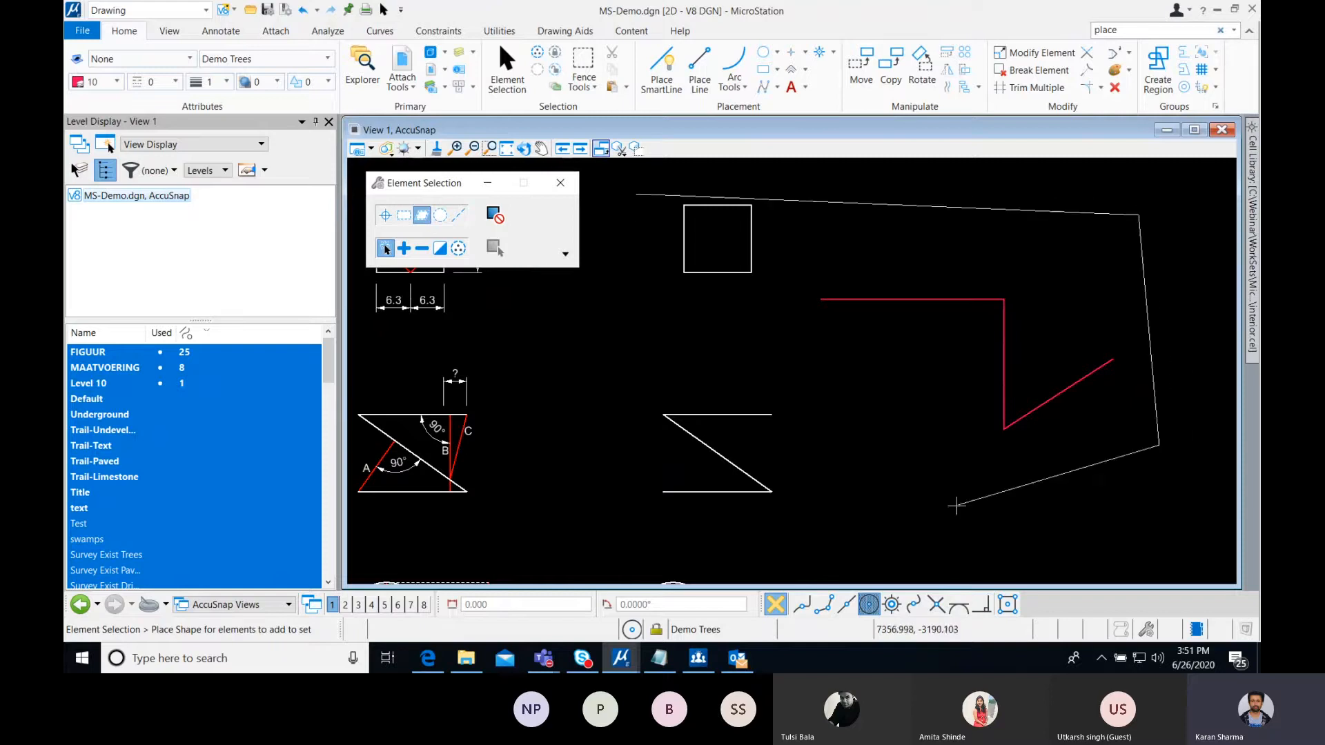
{"action": "left_click", "coordinate": [956, 505]}
{"action": "right_click", "coordinate": [698, 346]}
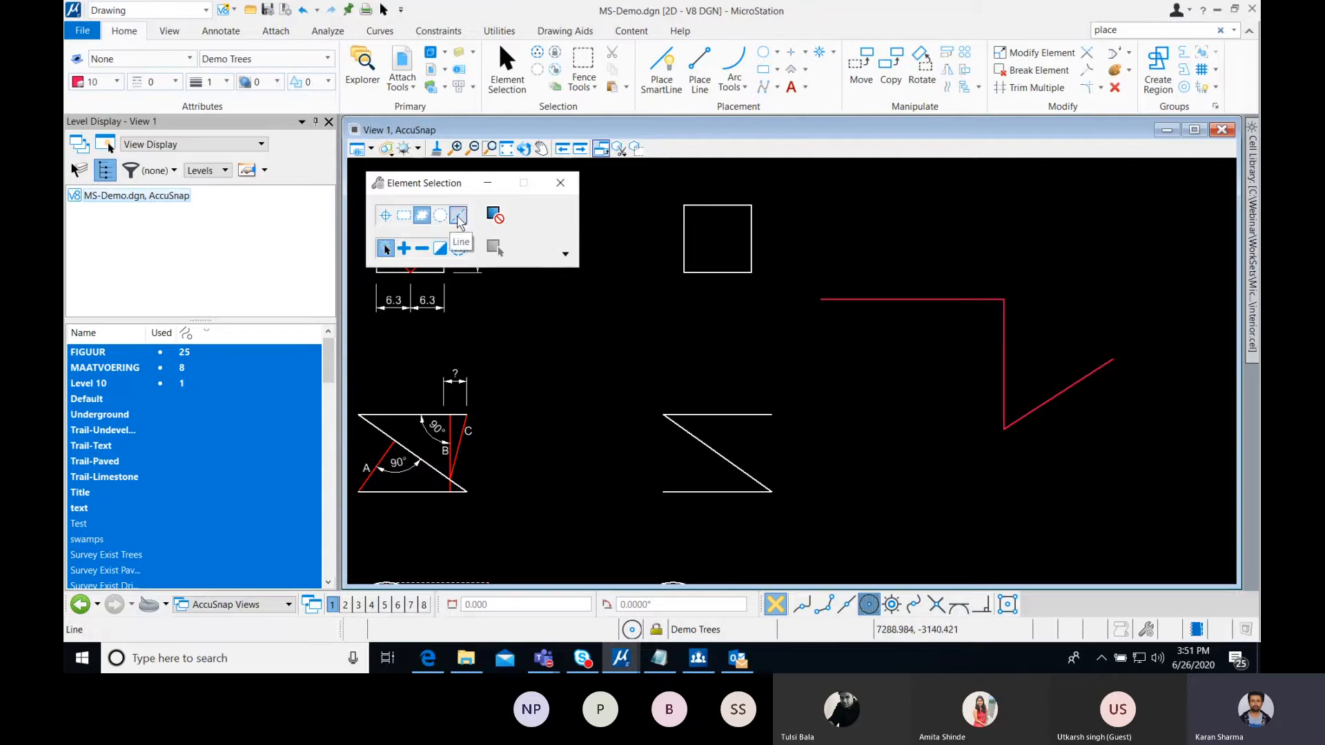
- Return to the Individual selection method, select all elements in the drawing and clear the selection
{"action": "left_click", "coordinate": [385, 215]}
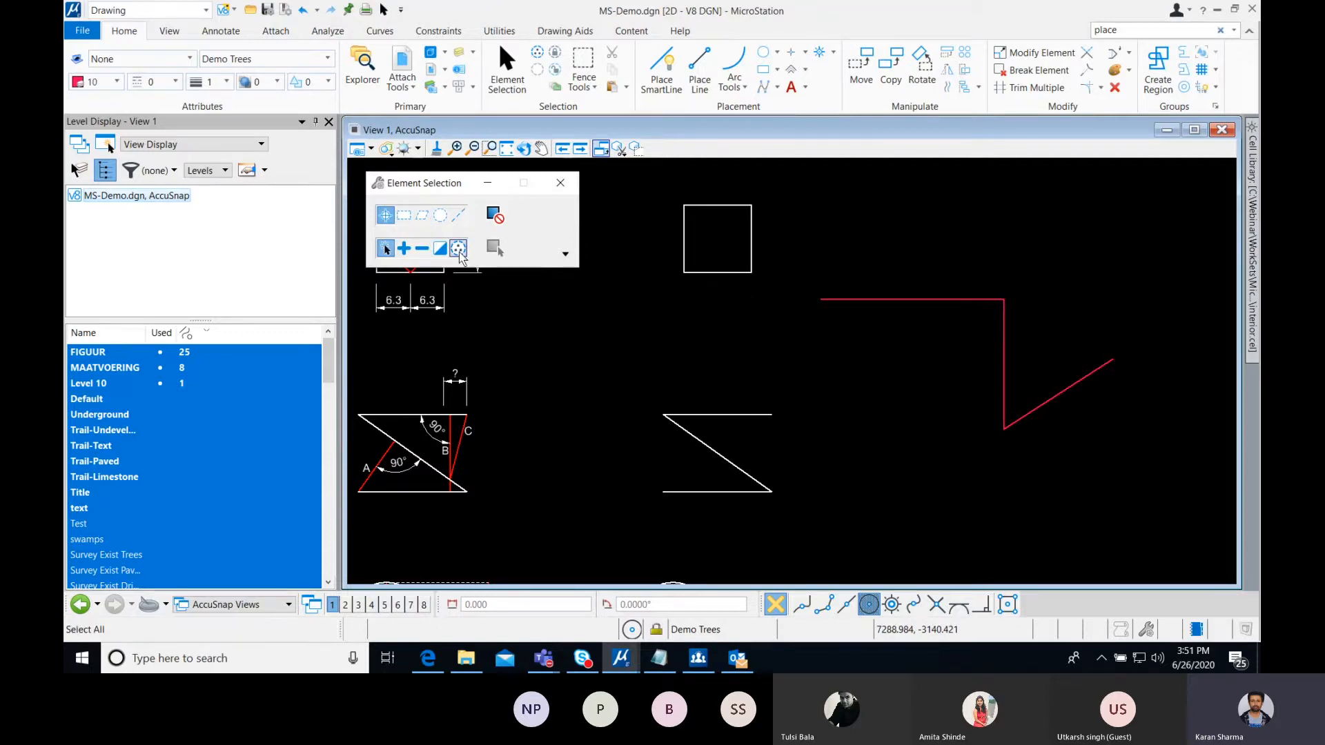
{"action": "left_click", "coordinate": [493, 249]}
{"action": "scroll", "coordinate": [583, 385], "scroll_direction": "down", "scroll_amount": 2}
{"action": "scroll", "coordinate": [583, 385], "scroll_direction": "down", "scroll_amount": 2}
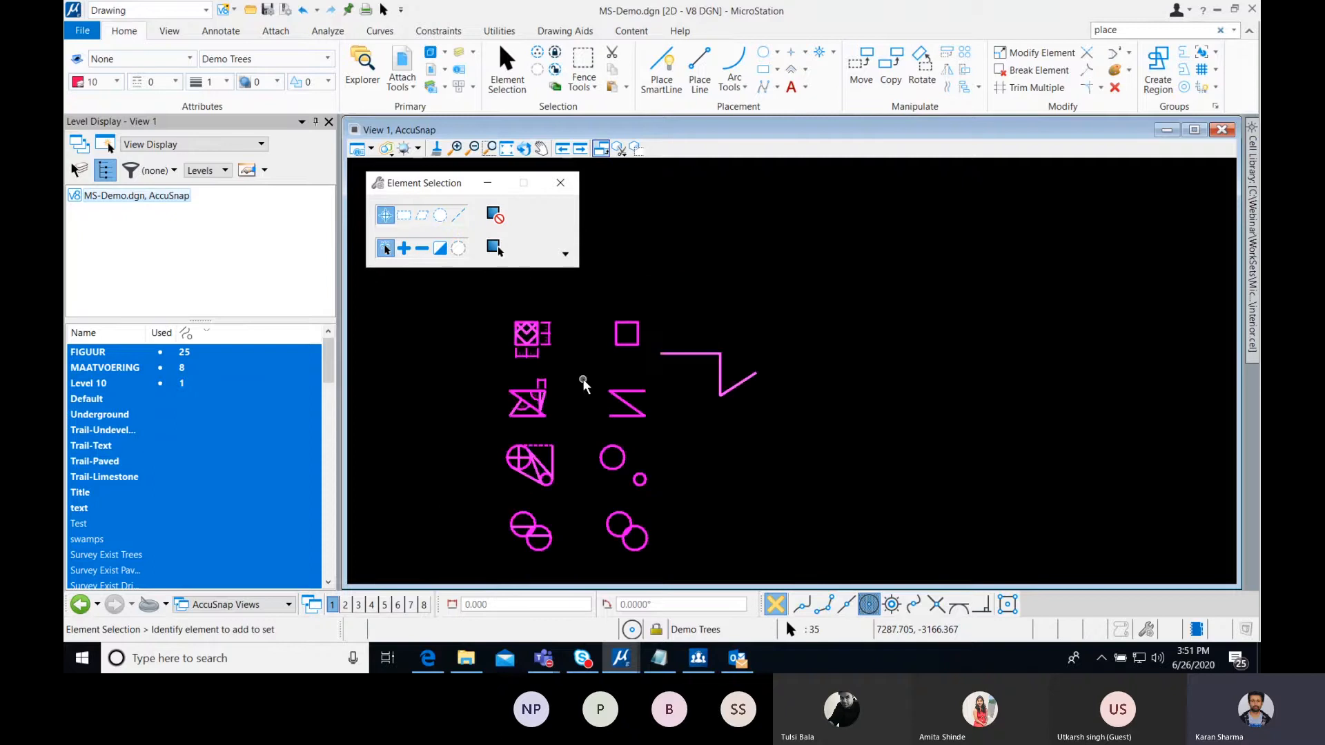
{"action": "scroll", "coordinate": [583, 385], "scroll_direction": "up", "scroll_amount": 2}
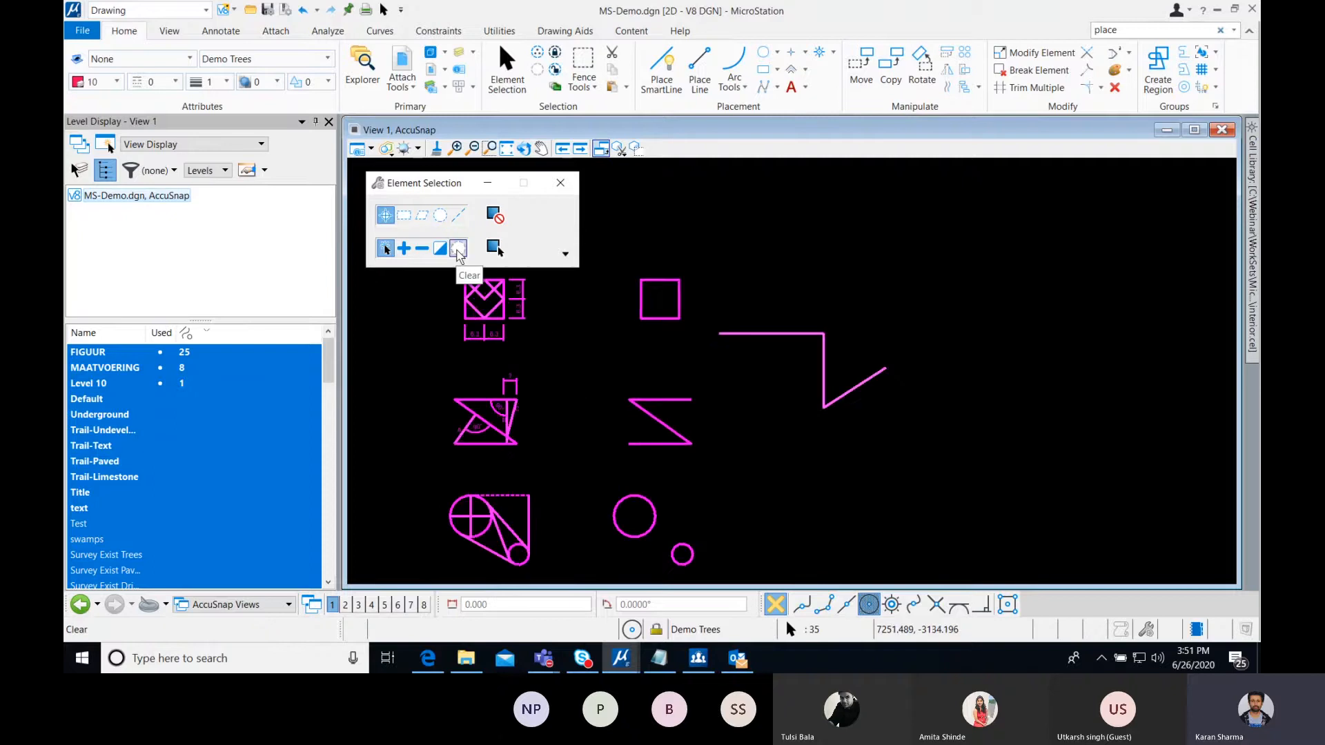
{"action": "left_click", "coordinate": [458, 249]}
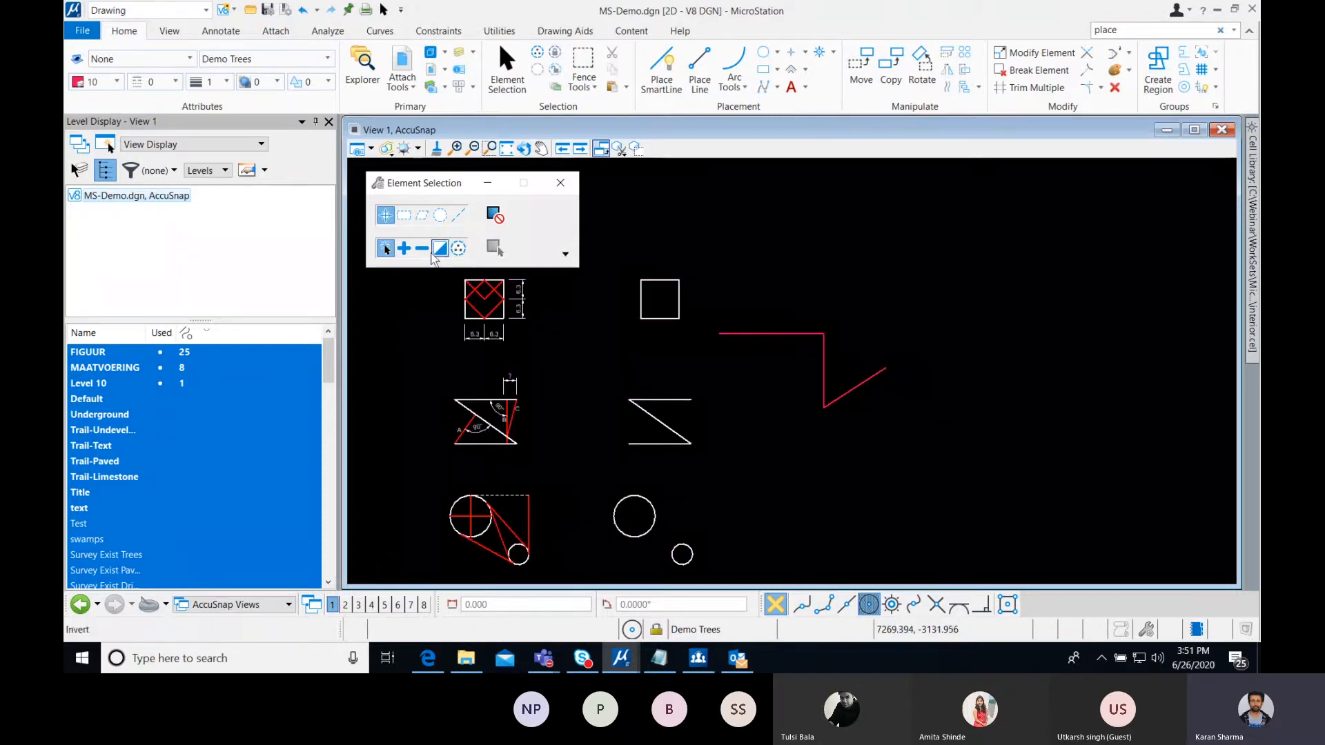
- Select the plain square as a new selection and add the plain Z-shaped line string to it
{"action": "left_click", "coordinate": [385, 247]}
{"action": "left_click", "coordinate": [641, 310]}
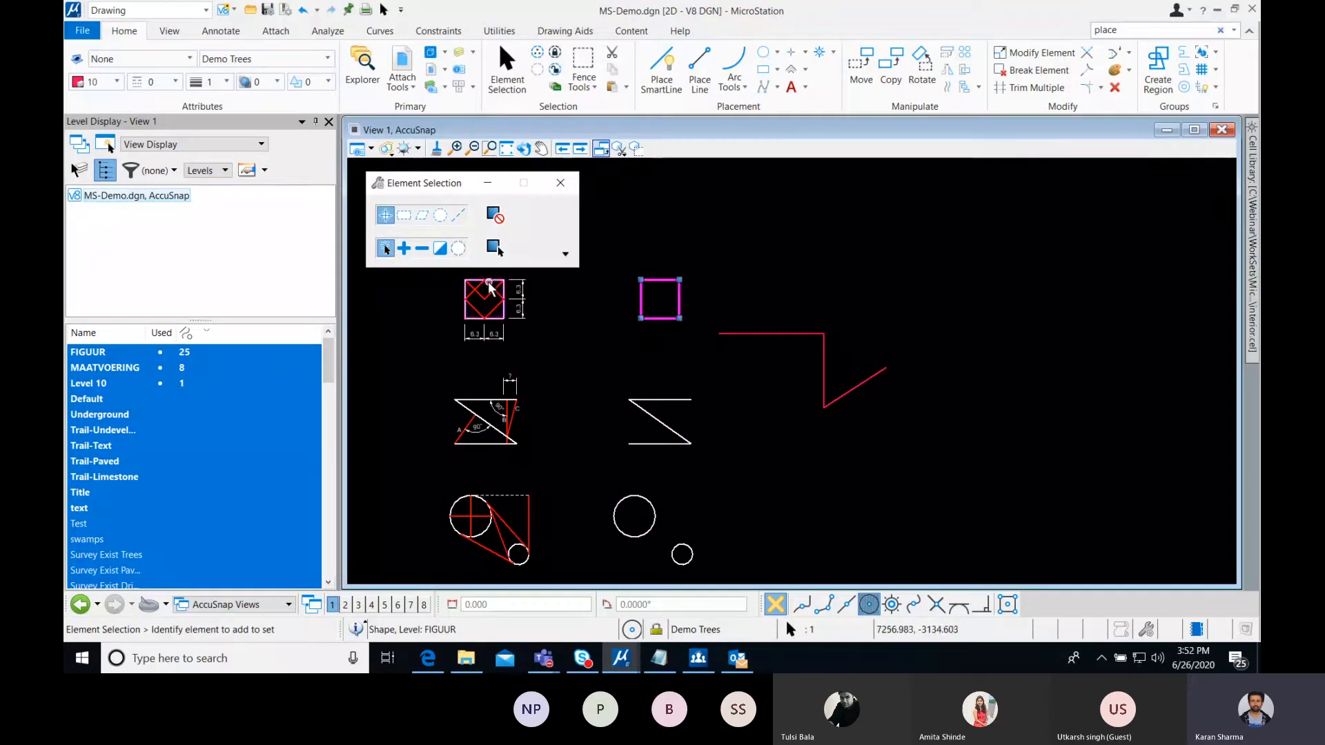
{"action": "left_click", "coordinate": [404, 250]}
{"action": "left_click", "coordinate": [654, 399]}
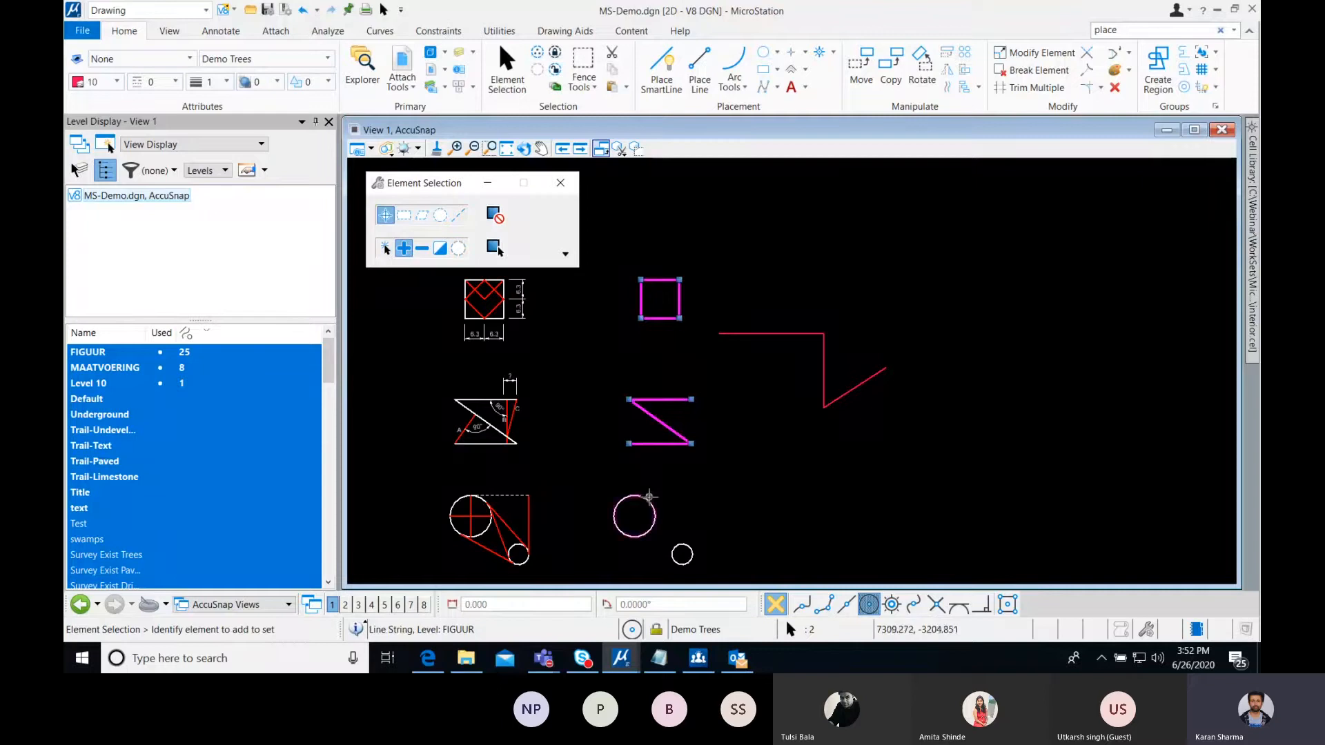
- Subtract the Z-shaped line string from the selection and set the selection mode back to New
{"action": "left_click", "coordinate": [421, 248]}
{"action": "left_click", "coordinate": [661, 400]}
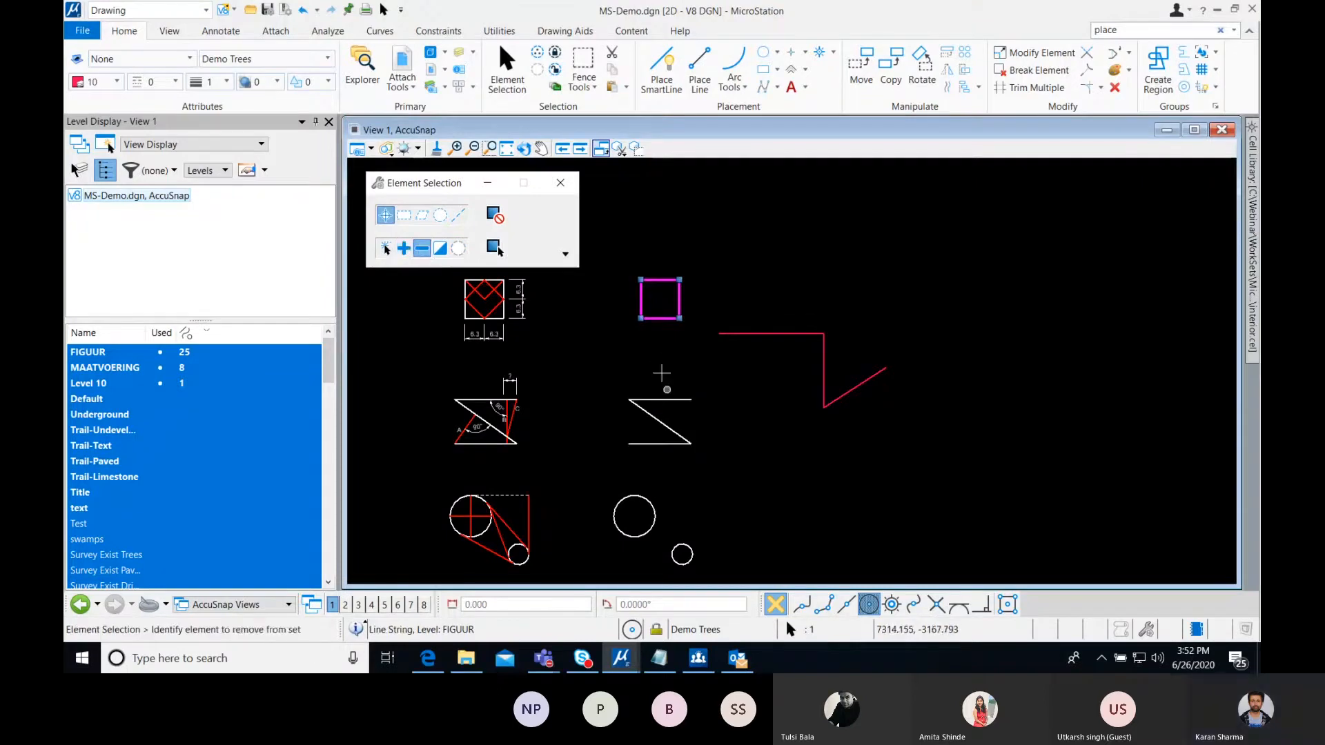
{"action": "left_click", "coordinate": [385, 249]}
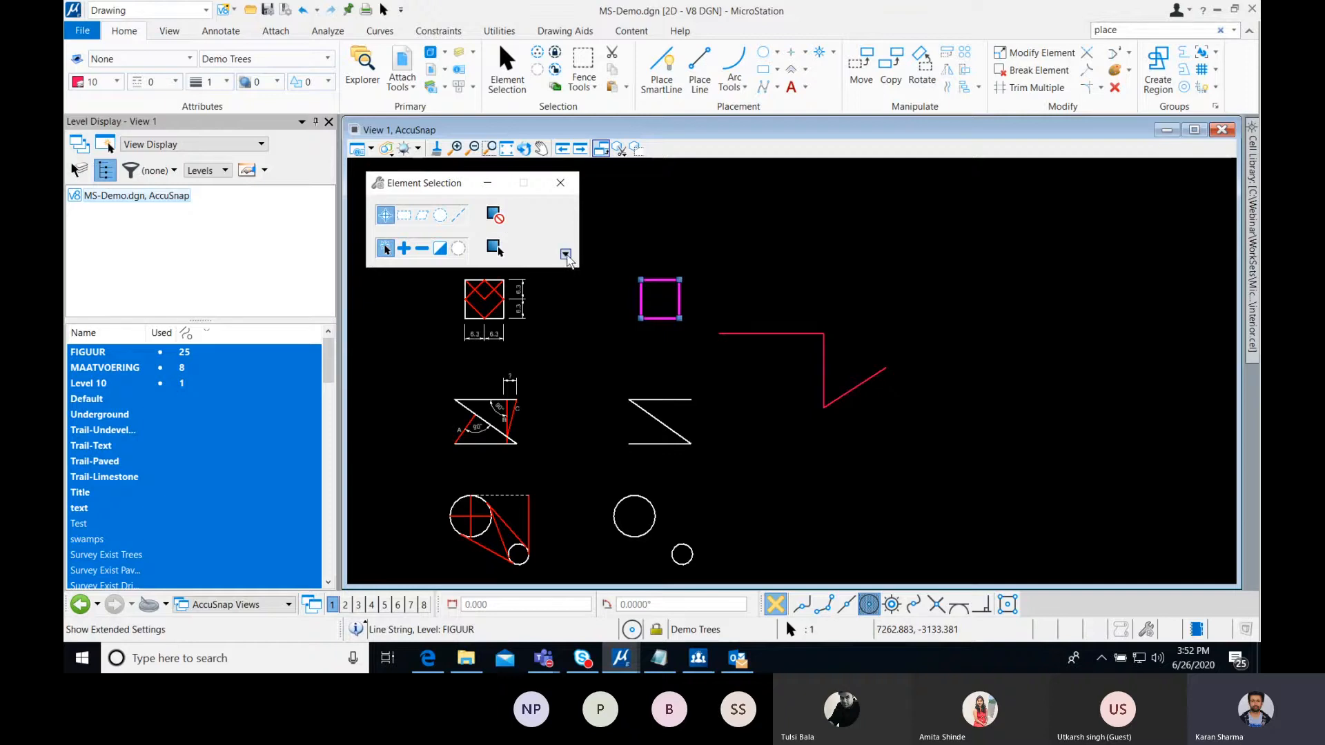
- Expand the extended settings of Element Selection to examine the selection criteria by level and other attributes, and collapse the tool settings
{"action": "left_click", "coordinate": [563, 256]}
{"action": "left_click_drag", "start_coordinate": [455, 189], "coordinate": [445, 168]}
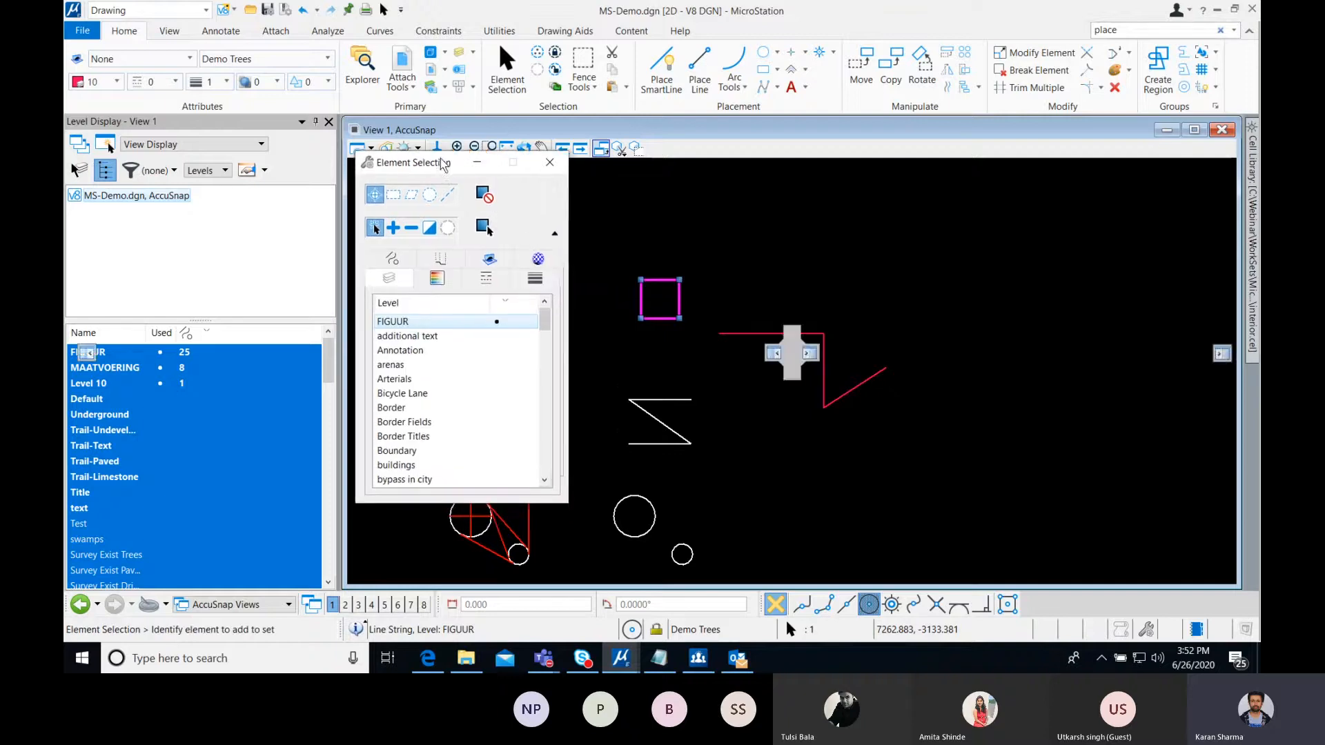
{"action": "middle_click_drag", "start_coordinate": [749, 388], "coordinate": [826, 365]}
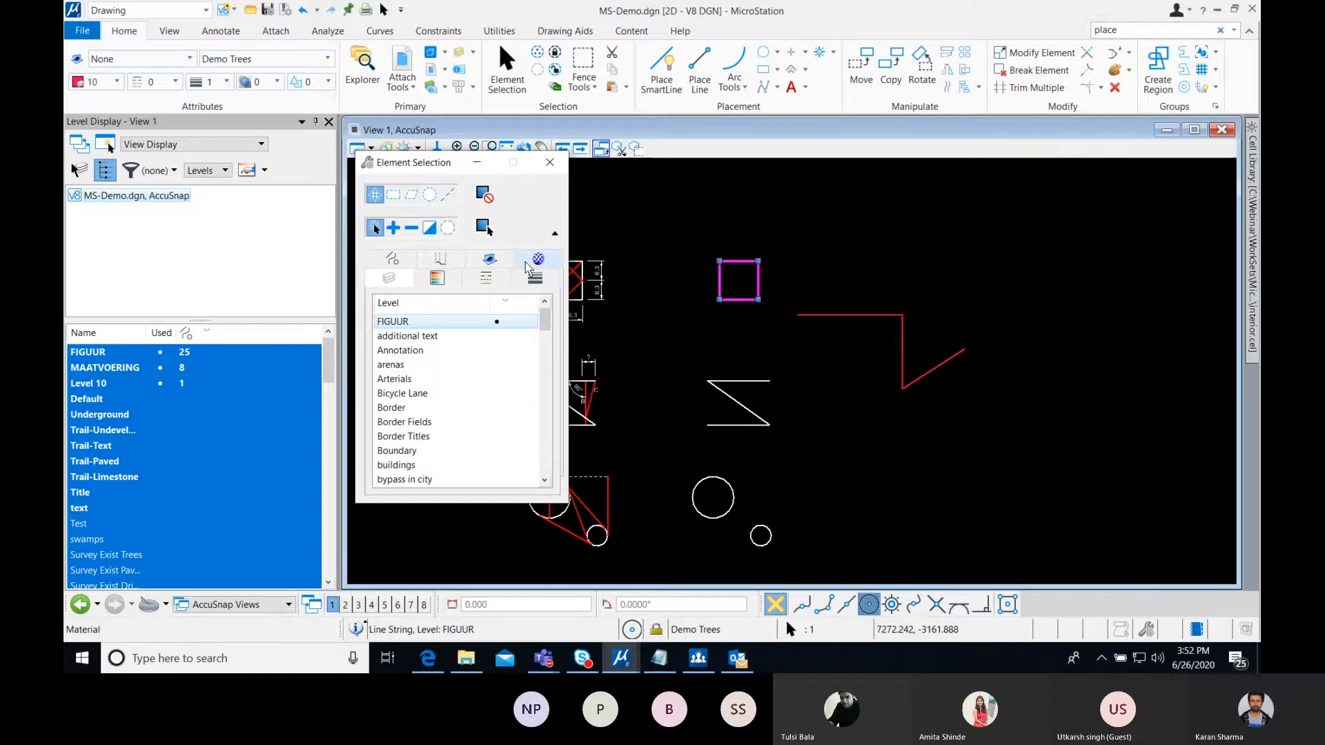
{"action": "left_click", "coordinate": [479, 162]}
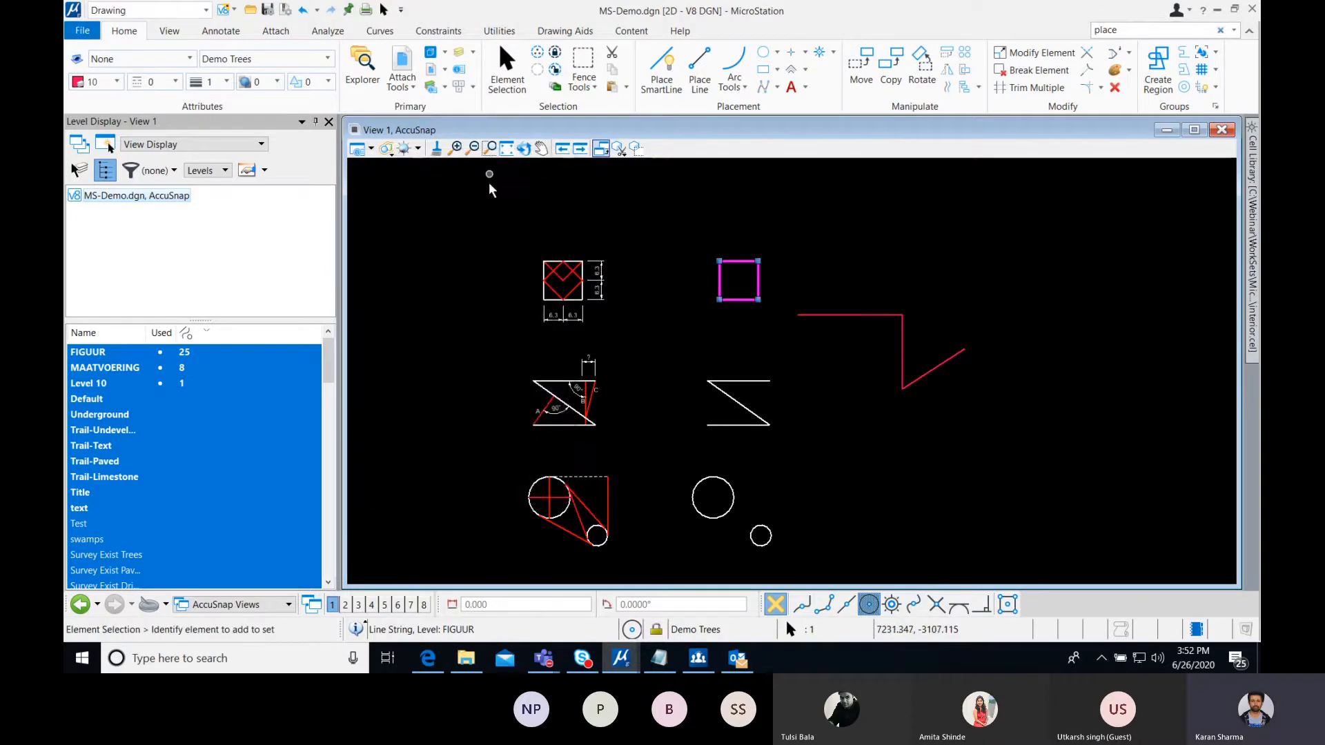
{"action": "left_click", "coordinate": [523, 147]}
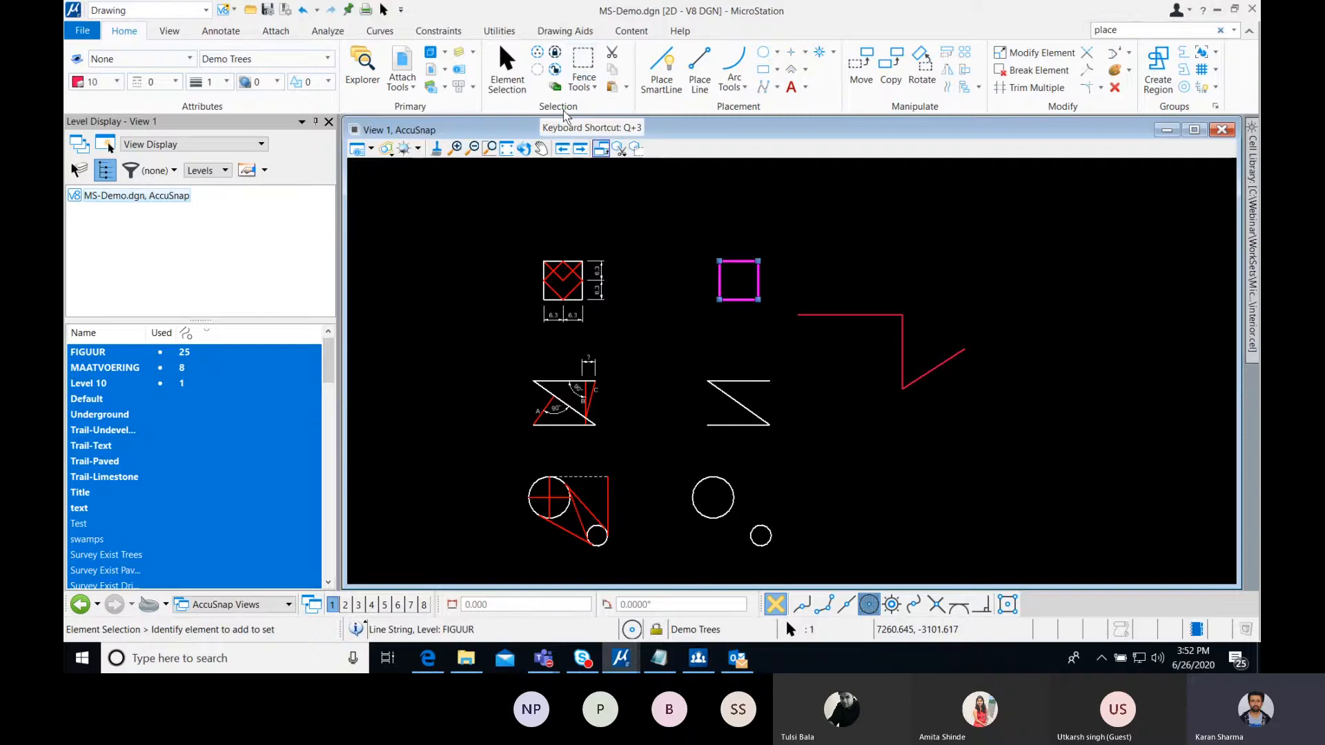
- Start a Block fence, review the other fence types and set the fence mode to Inside
{"action": "left_click", "coordinate": [584, 62]}
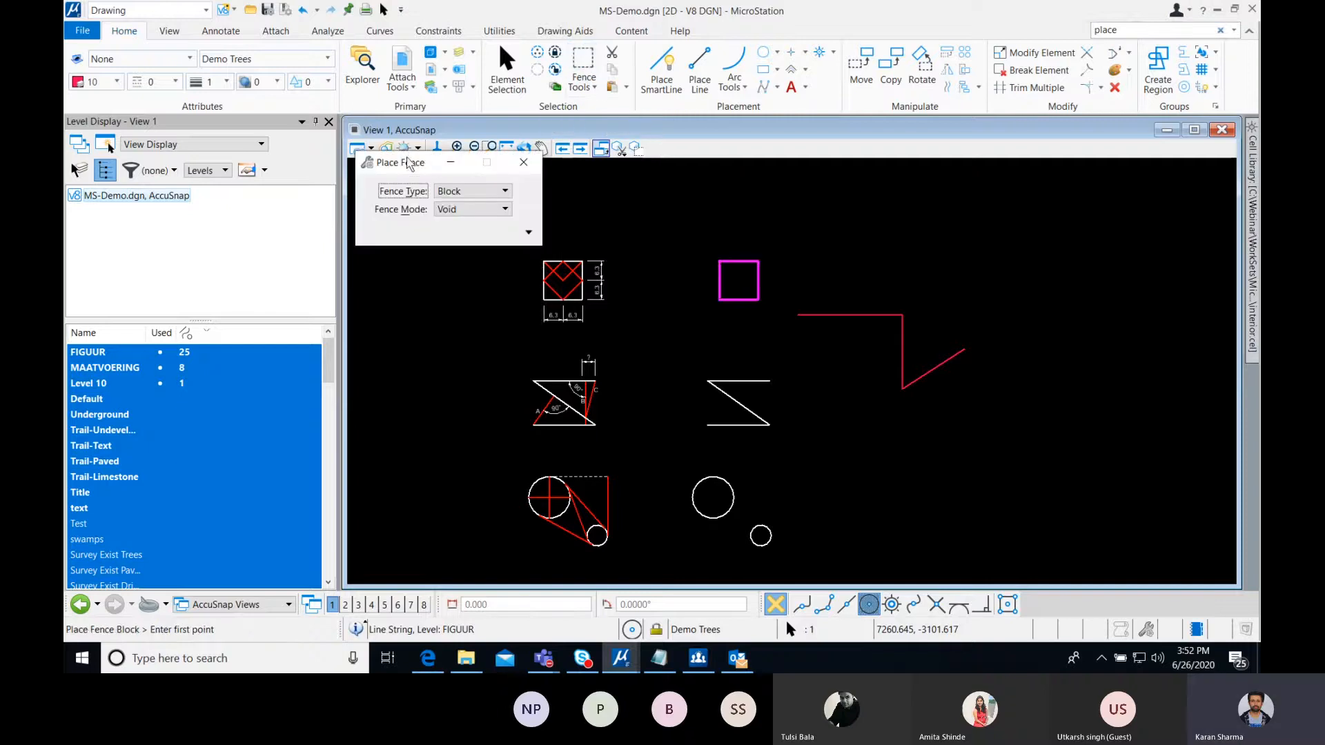
{"action": "left_click_drag", "start_coordinate": [399, 164], "coordinate": [385, 139]}
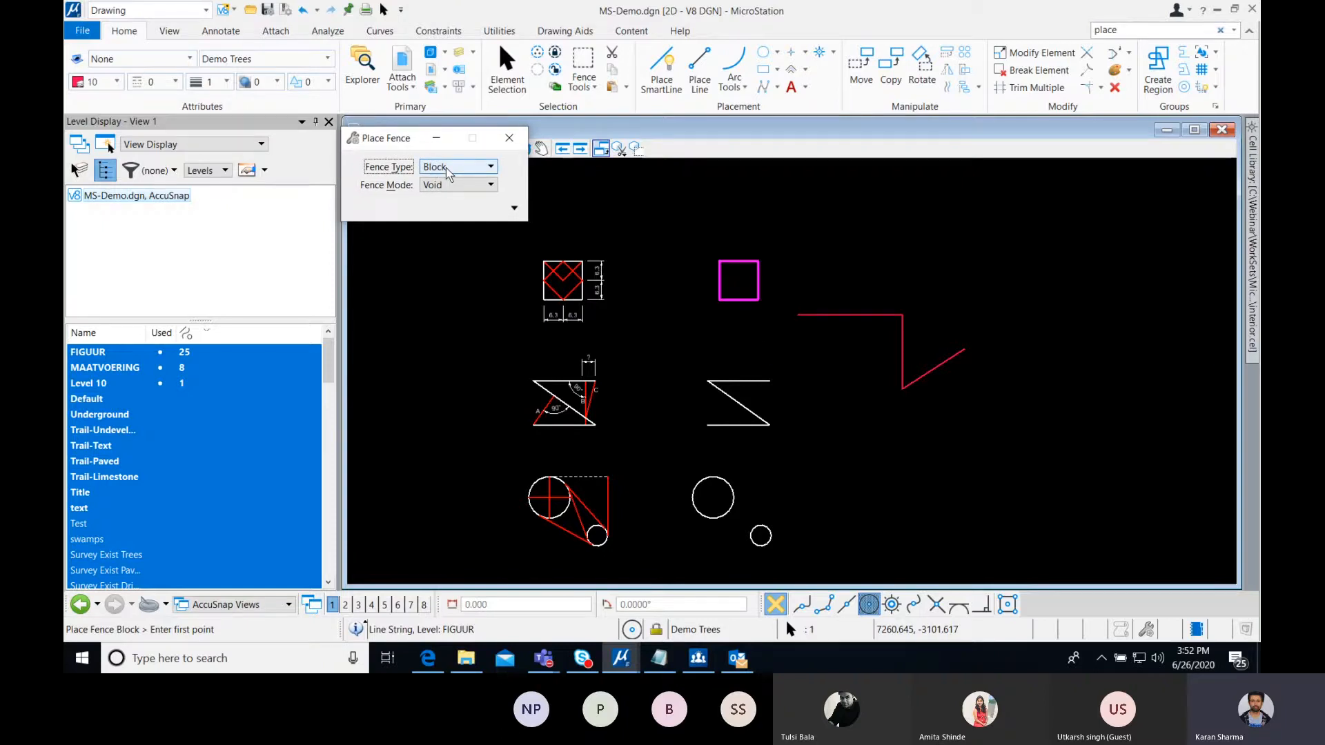
{"action": "left_click", "coordinate": [449, 173]}
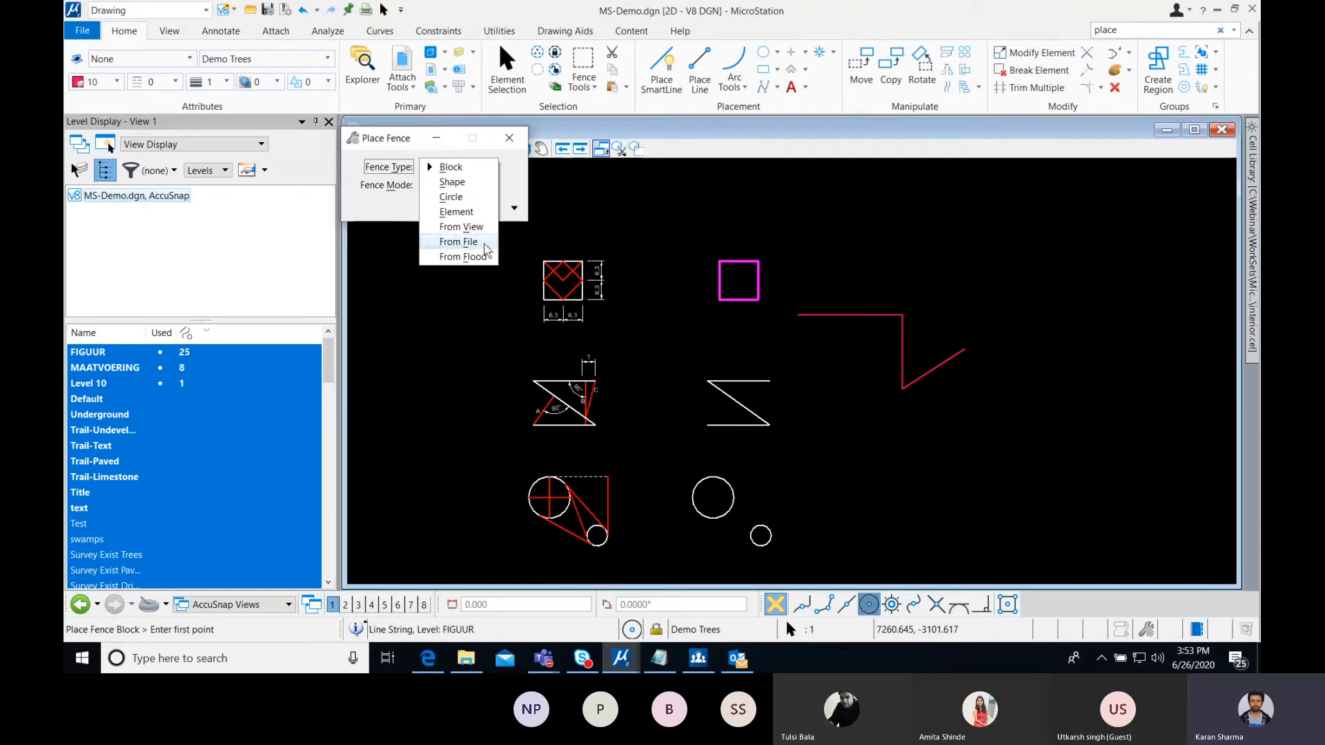
{"action": "left_click", "coordinate": [383, 140]}
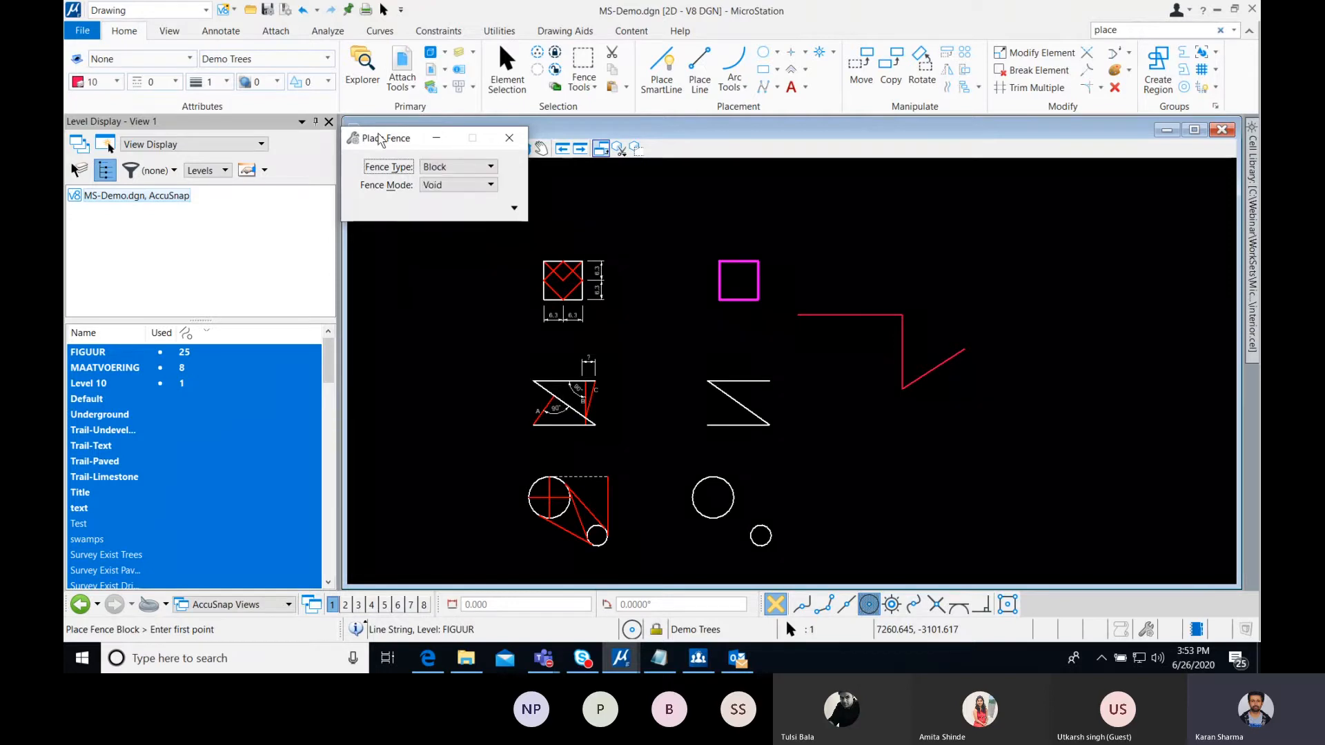
{"action": "left_click", "coordinate": [454, 186]}
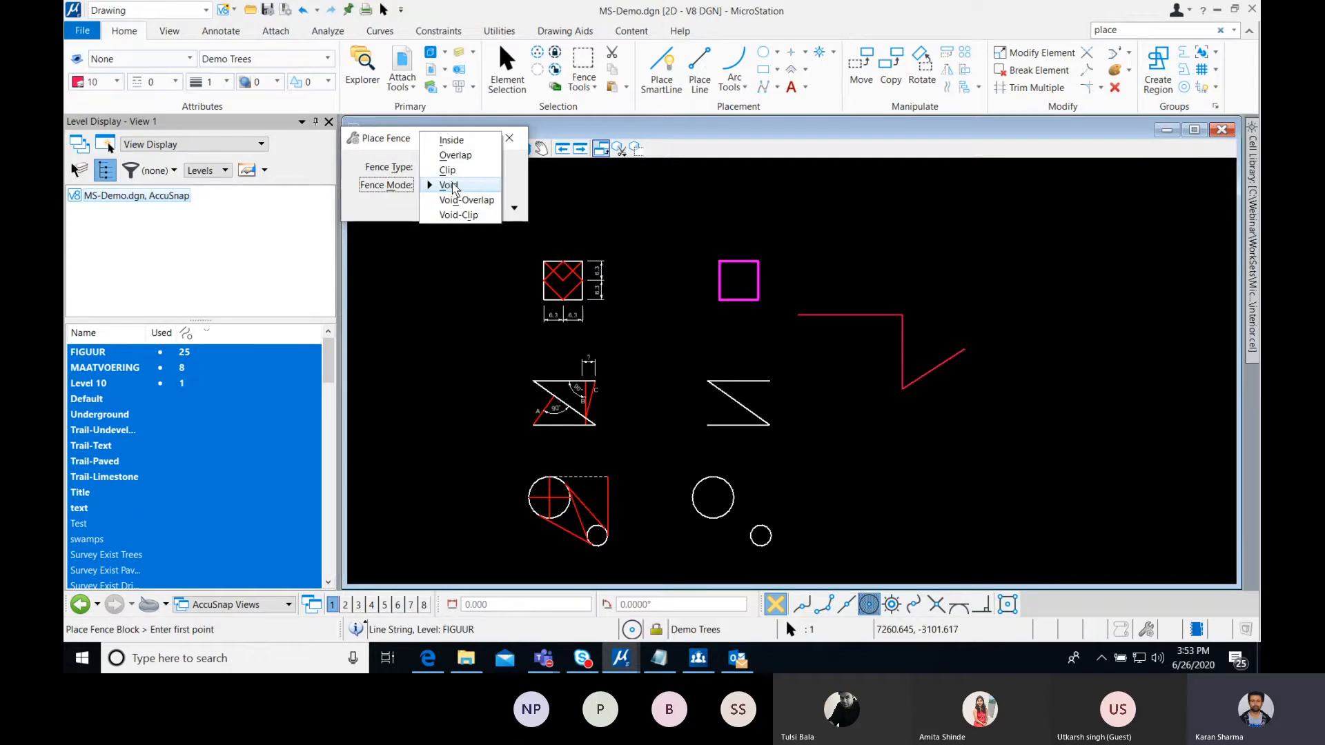
{"action": "left_click", "coordinate": [451, 142]}
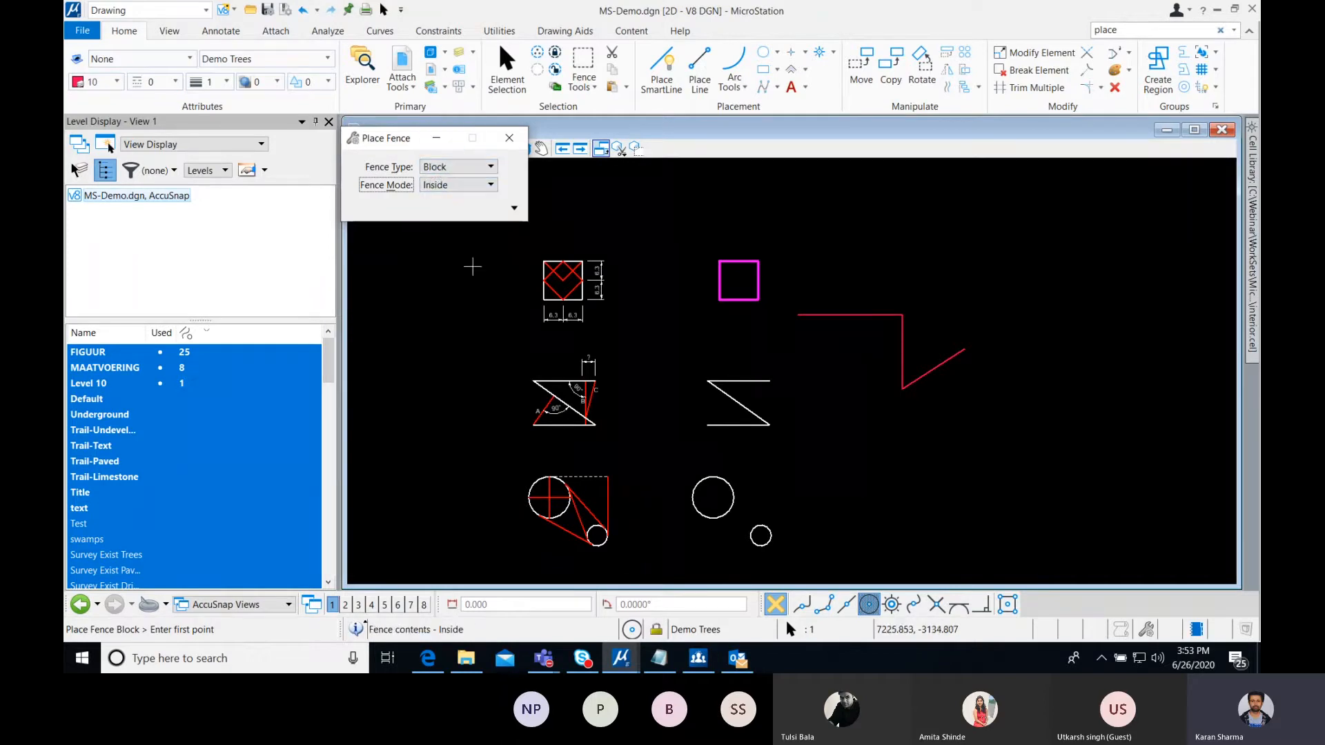
- Place a block fence around the example figures and the plain practice figures beside them, and remove it
{"action": "left_click", "coordinate": [451, 243]}
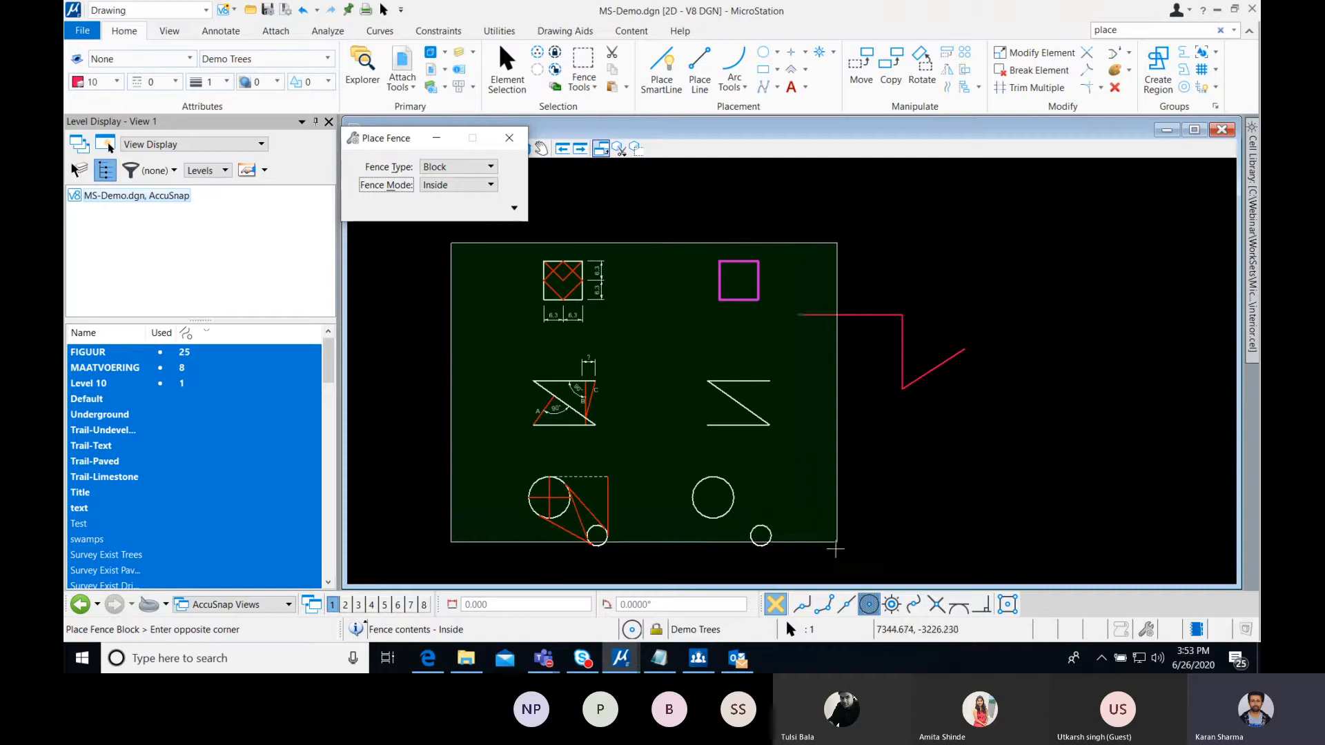
{"action": "left_click", "coordinate": [828, 563]}
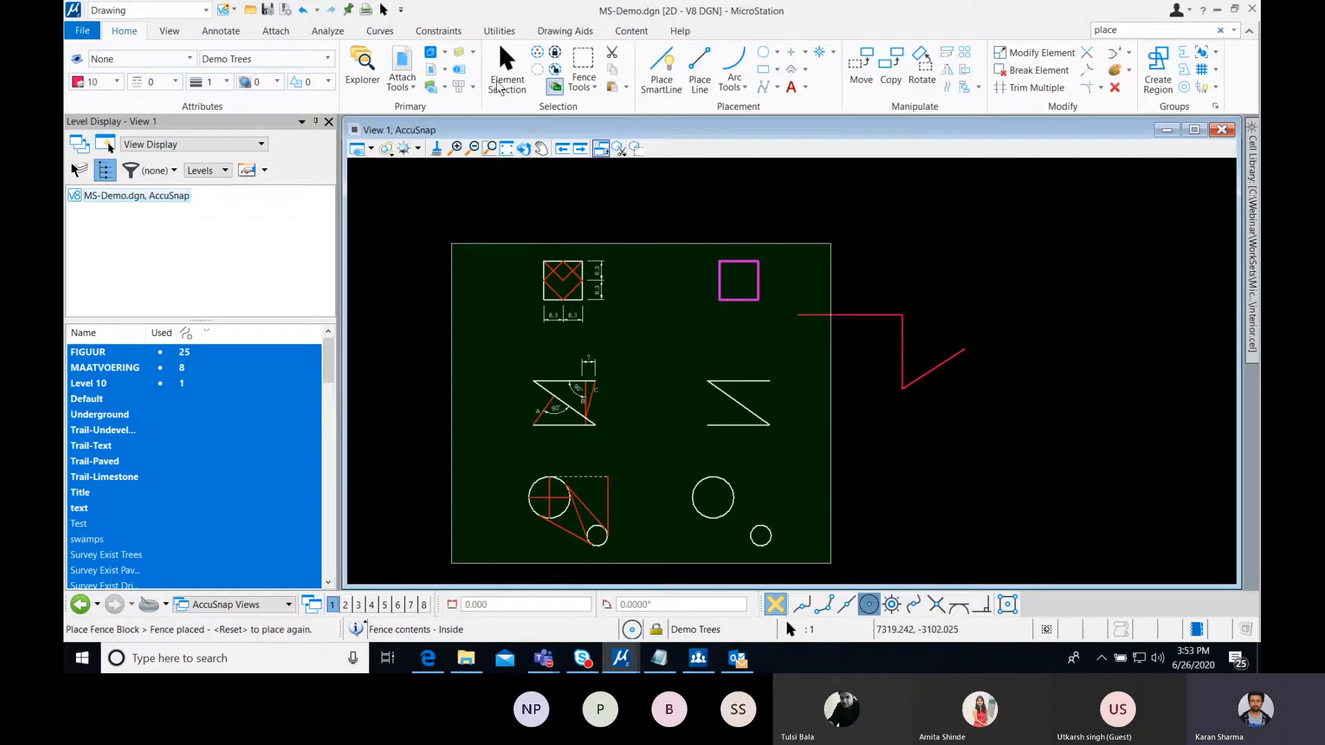
{"action": "left_click", "coordinate": [581, 52]}
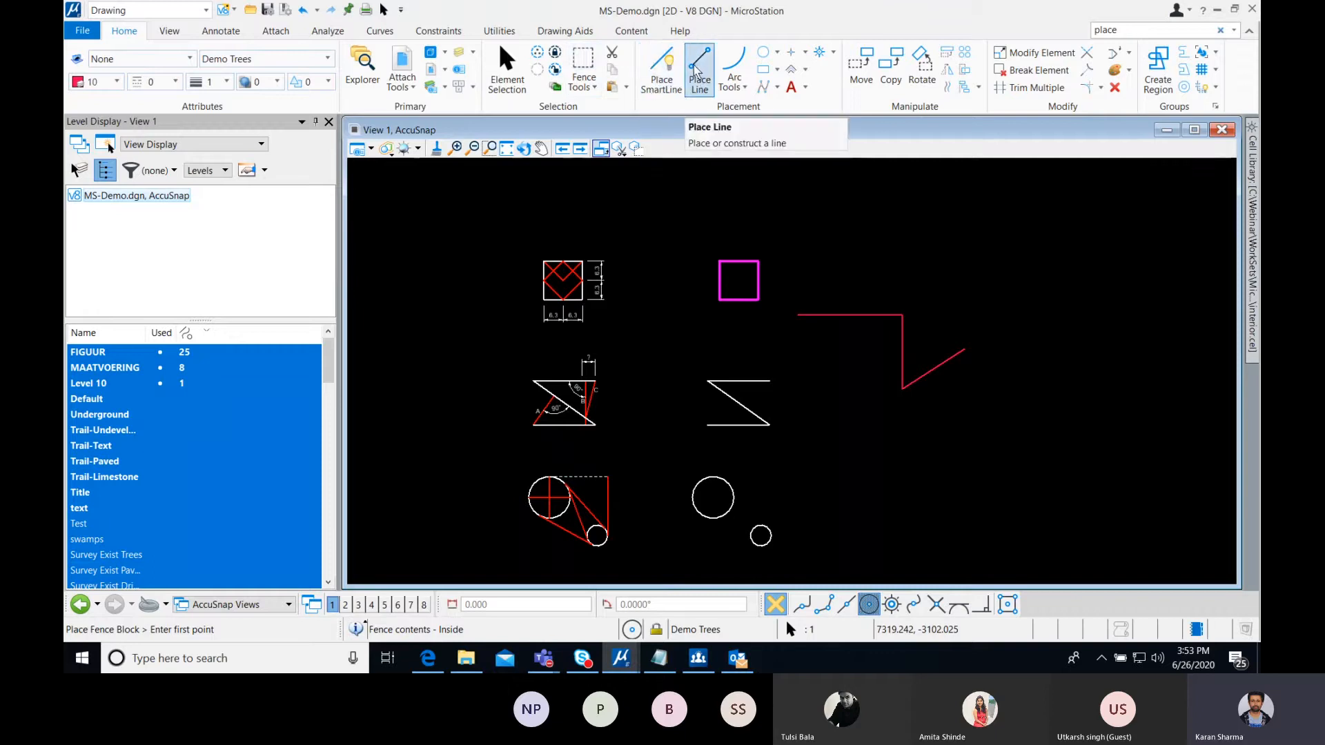
- Try a SmartLine above the red line string, switching its segment type from Lines to Arcs, cancel it and start Place Arc
{"action": "left_click", "coordinate": [659, 71]}
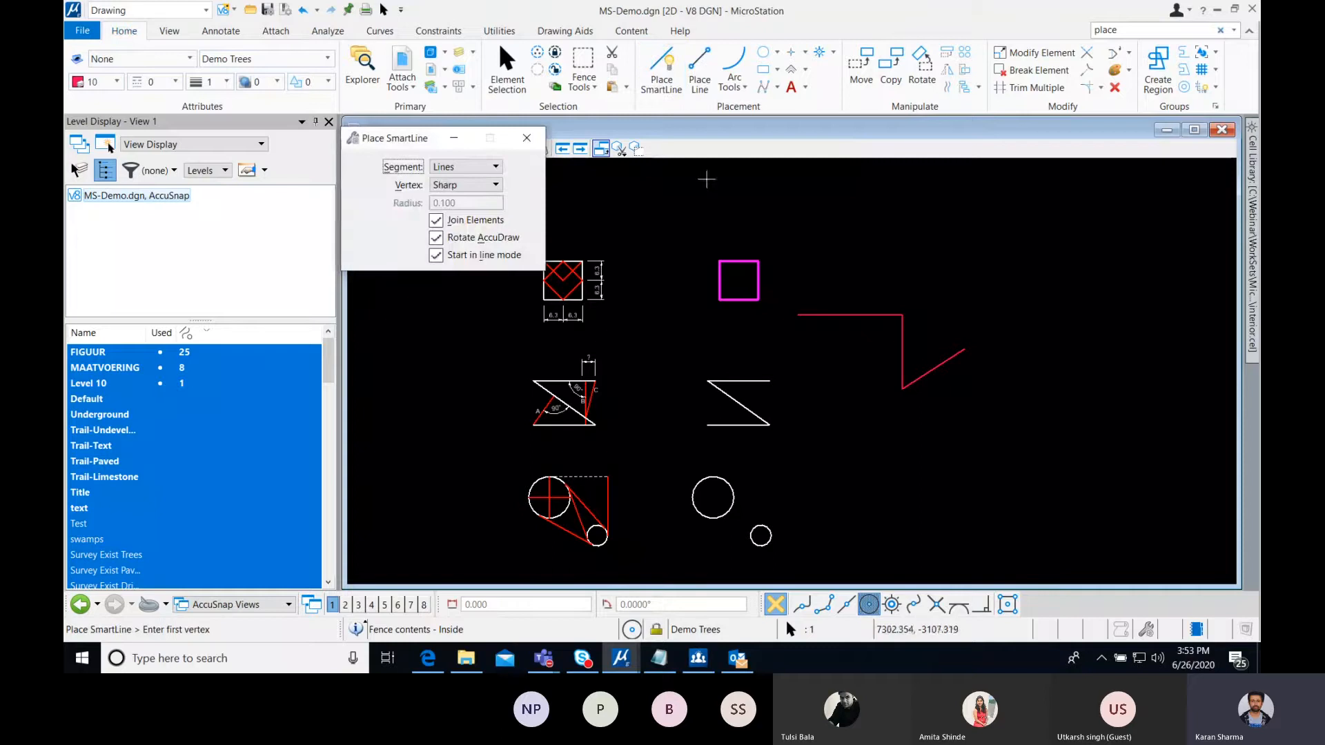
{"action": "left_click", "coordinate": [834, 232]}
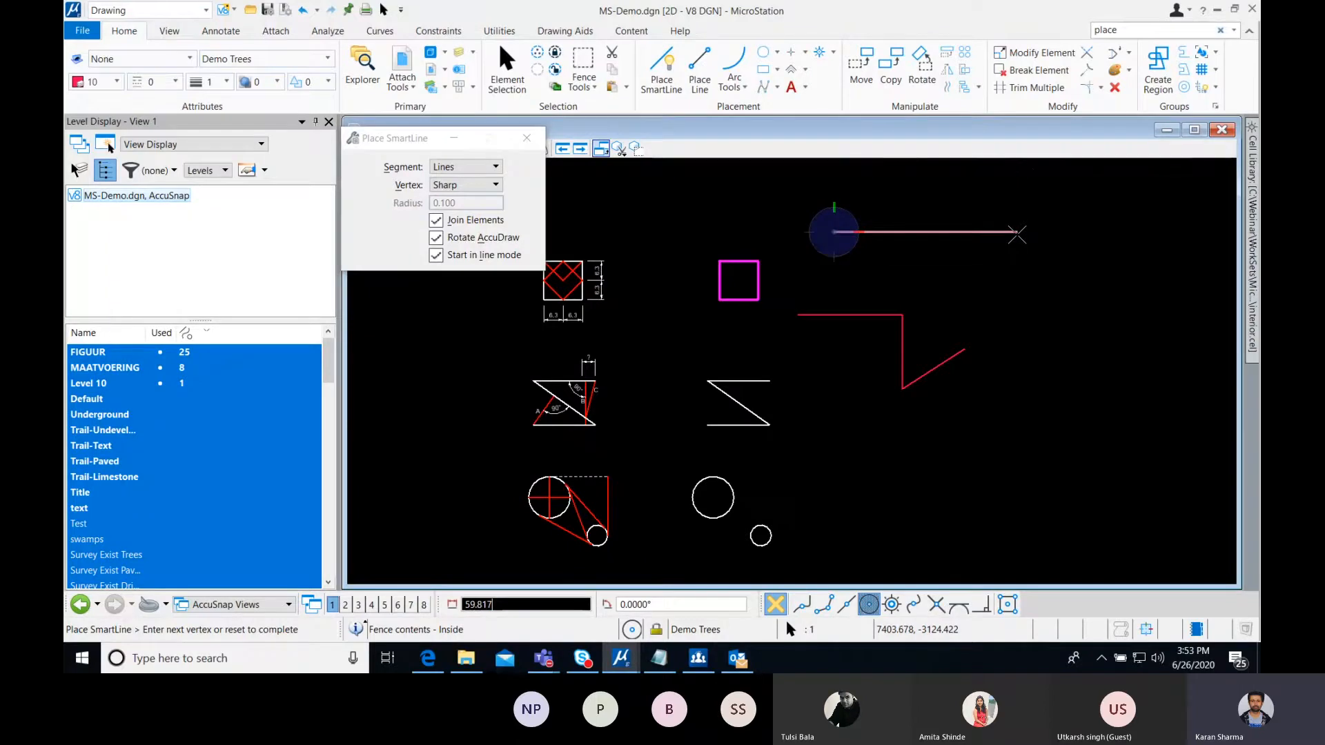
{"action": "key", "text": "alt+s"}
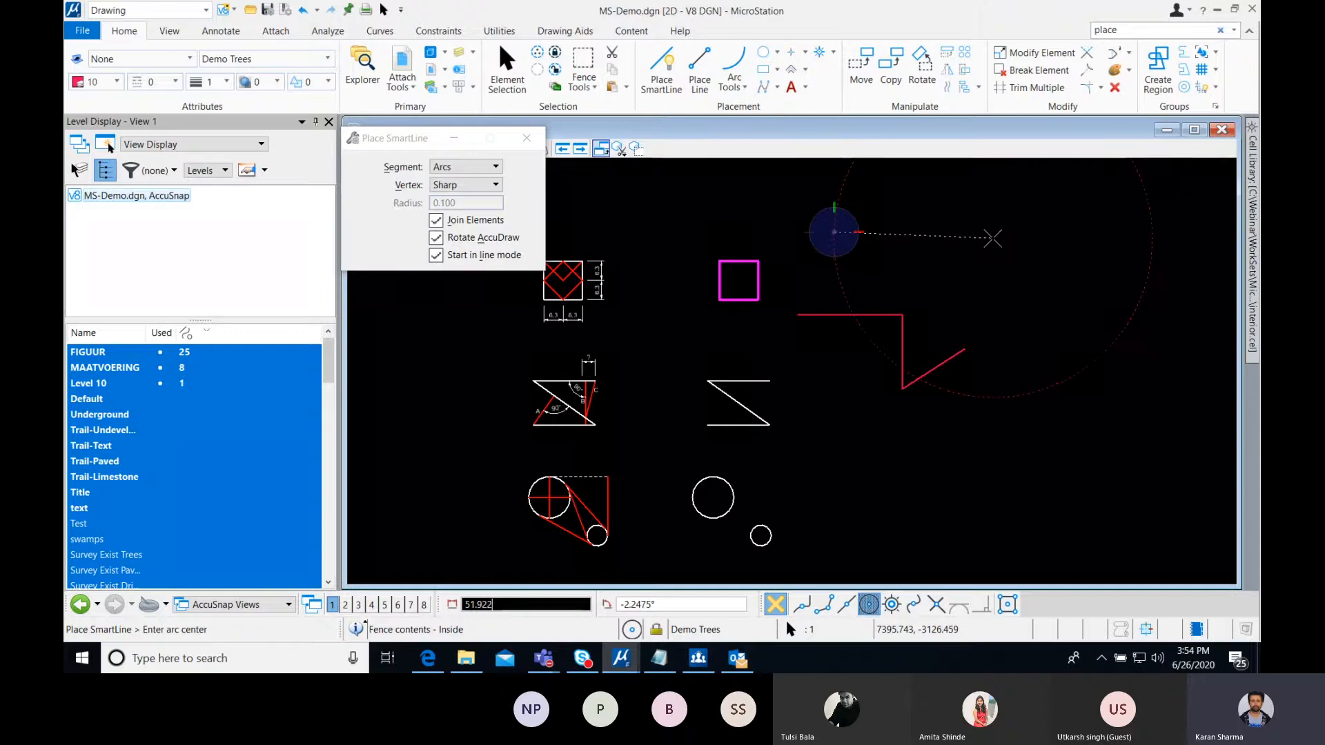
{"action": "right_click", "coordinate": [992, 238]}
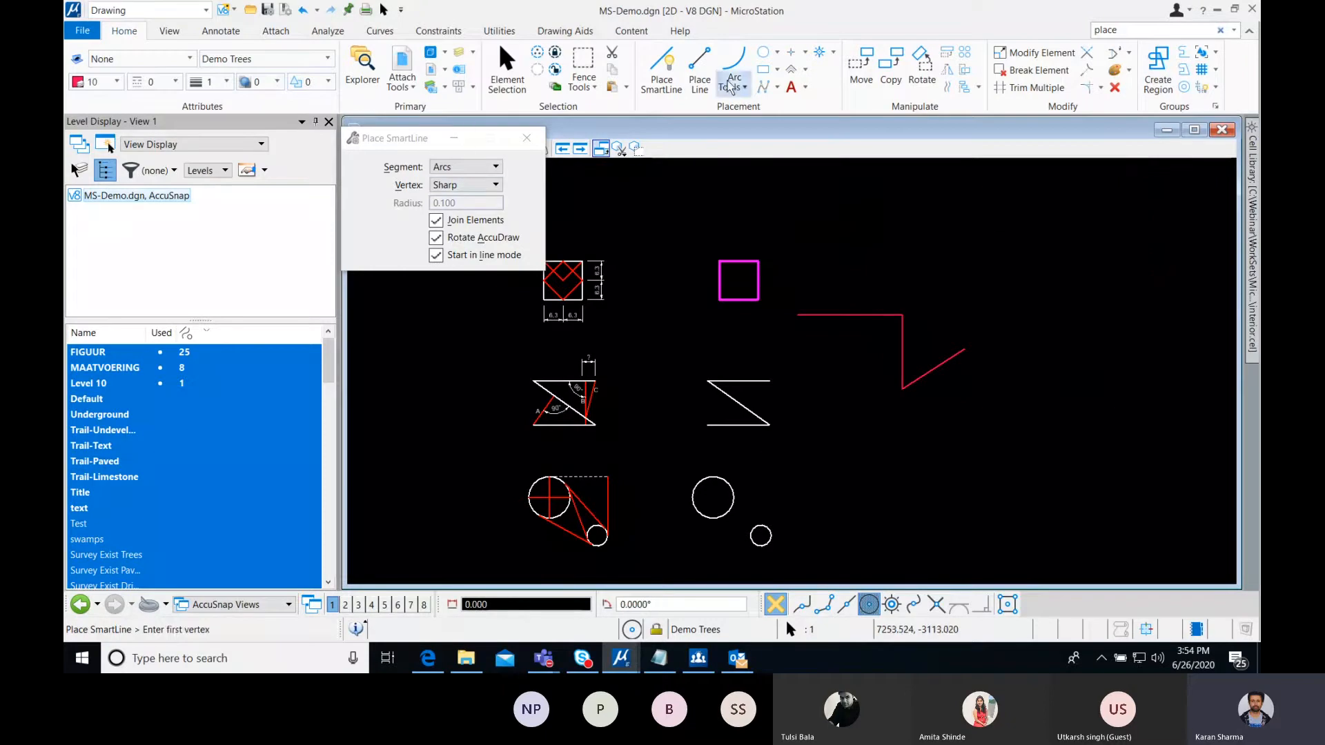
{"action": "left_click", "coordinate": [736, 61]}
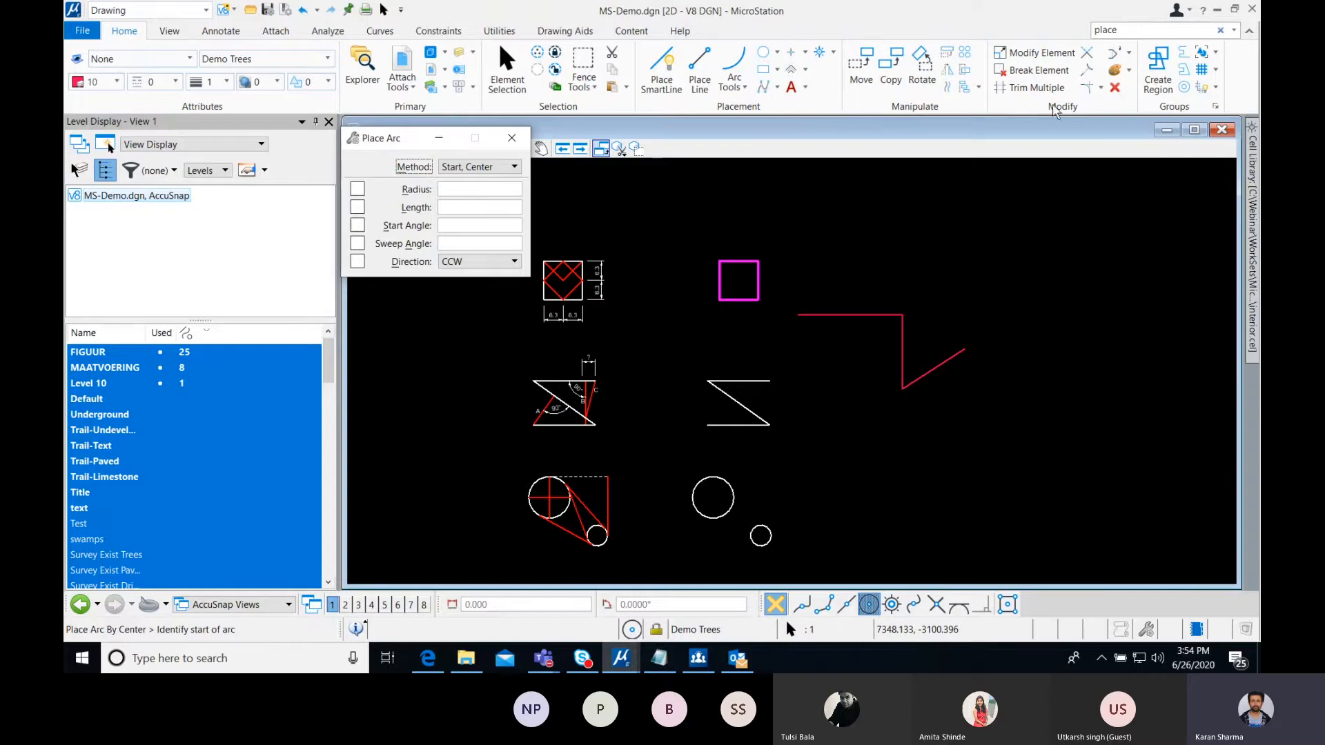
- Switch to the Manipulate Views view group and look over its exercises, ending at Move and Copy Elements
{"action": "left_click", "coordinate": [275, 611]}
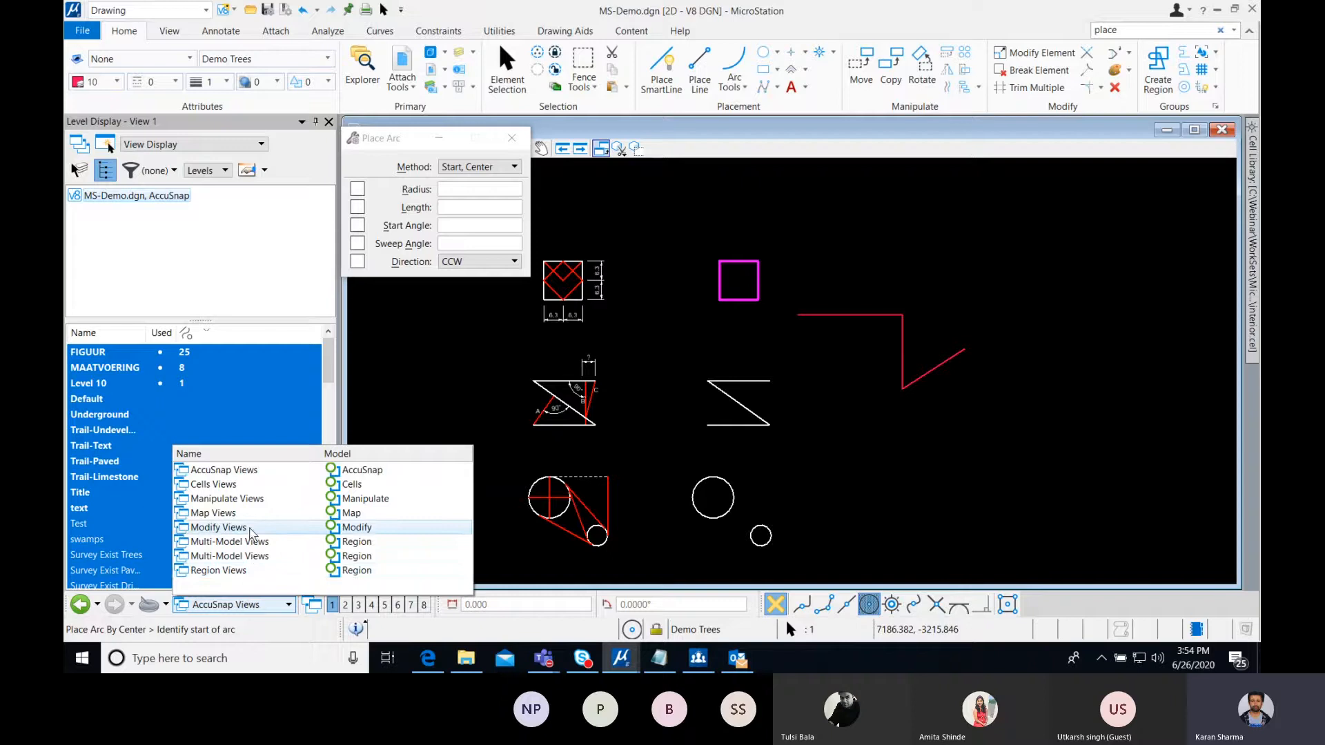
{"action": "left_click", "coordinate": [238, 499]}
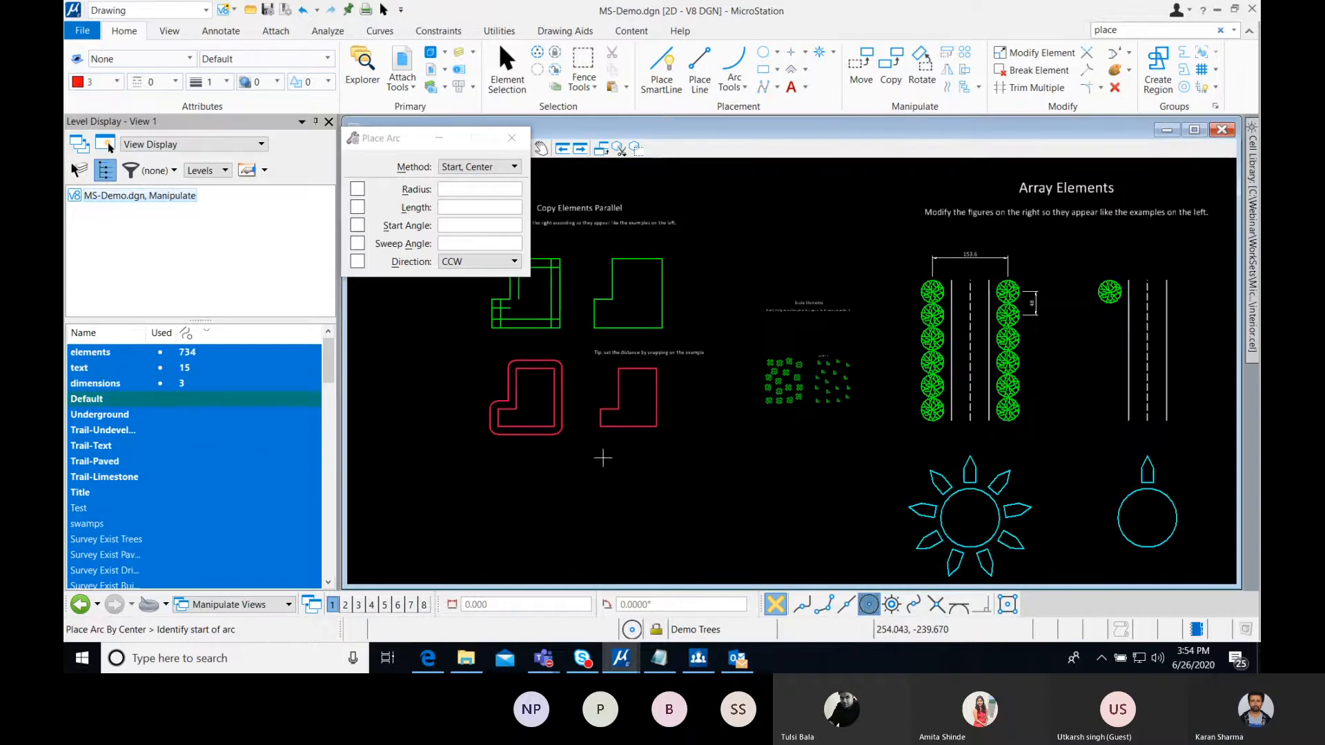
{"action": "scroll", "coordinate": [602, 457], "scroll_direction": "down", "scroll_amount": 2}
{"action": "middle_click_drag", "start_coordinate": [450, 433], "coordinate": [648, 421]}
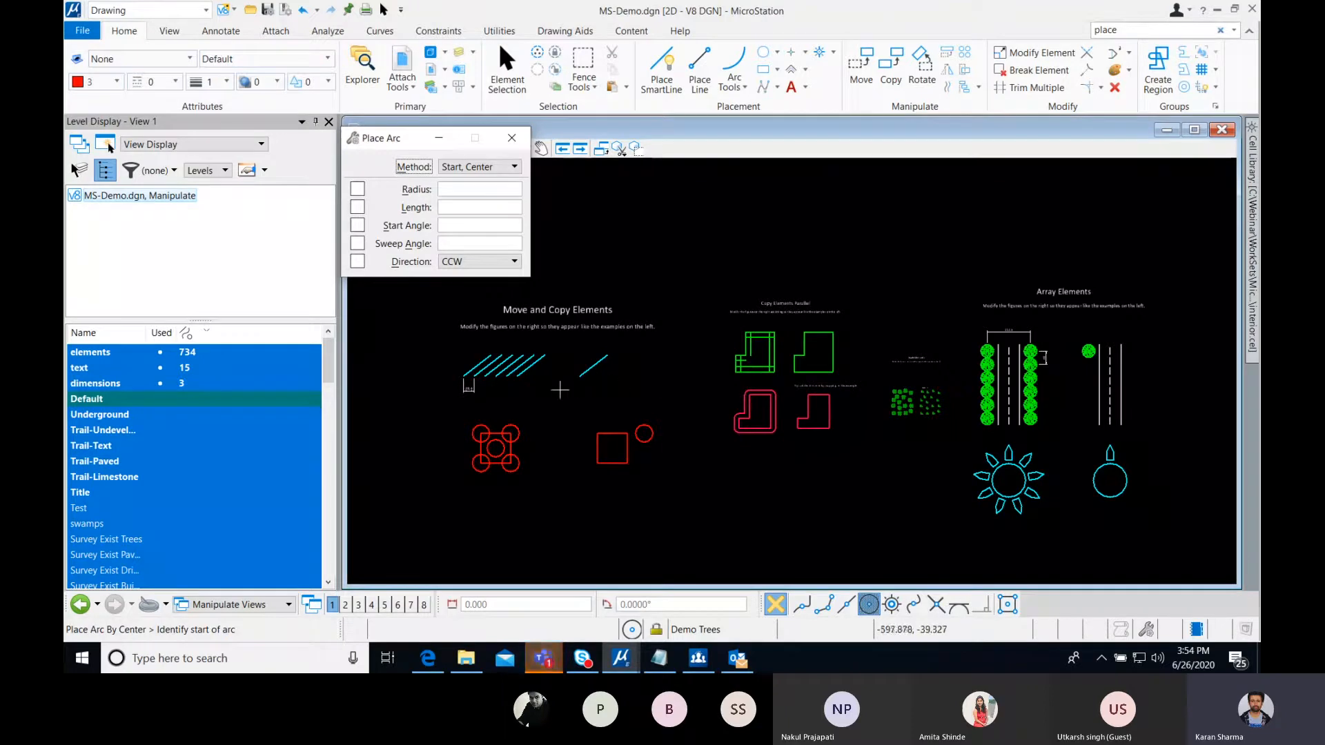
{"action": "scroll", "coordinate": [570, 390], "scroll_direction": "up", "scroll_amount": 2}
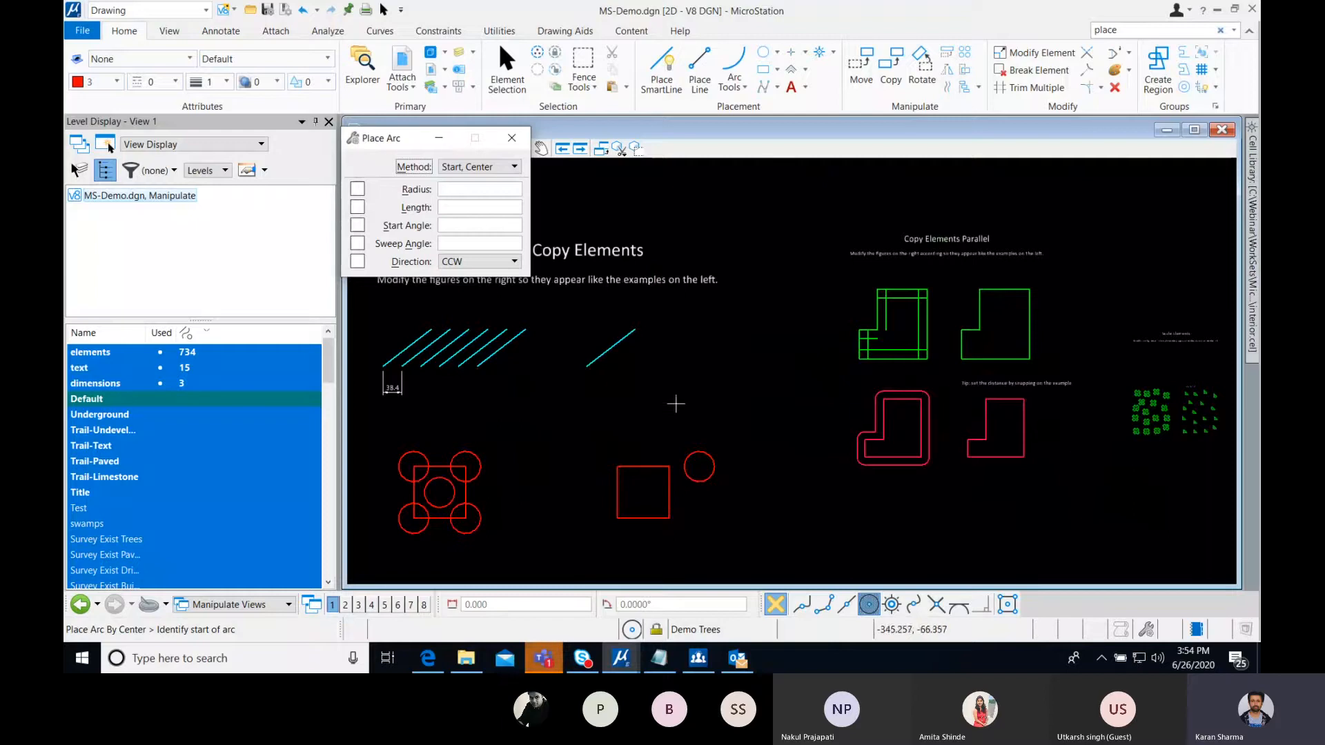
{"action": "scroll", "coordinate": [710, 375], "scroll_direction": "down", "scroll_amount": 2}
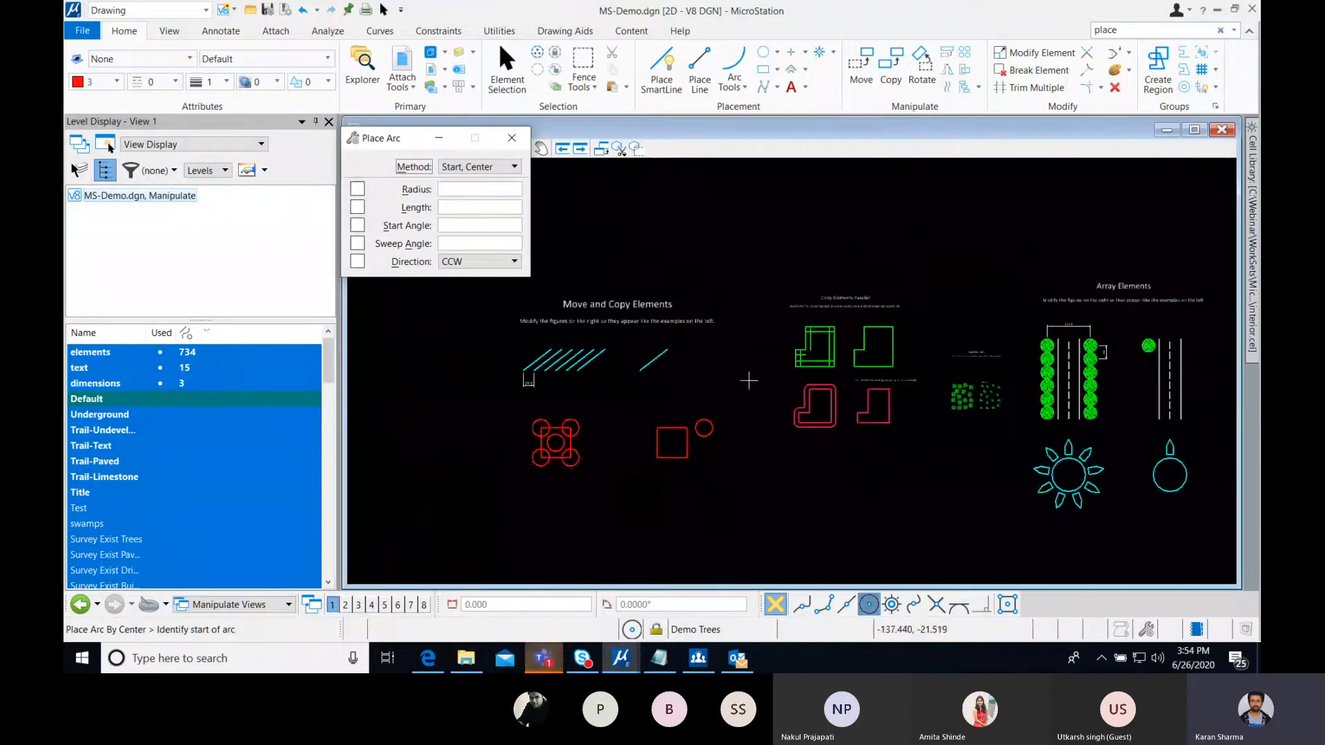
{"action": "mouse_move", "coordinate": [734, 376]}
{"action": "middle_mouse_down"}
{"action": "mouse_move", "coordinate": [748, 370]}
{"action": "mouse_move", "coordinate": [669, 375]}
{"action": "middle_mouse_up"}
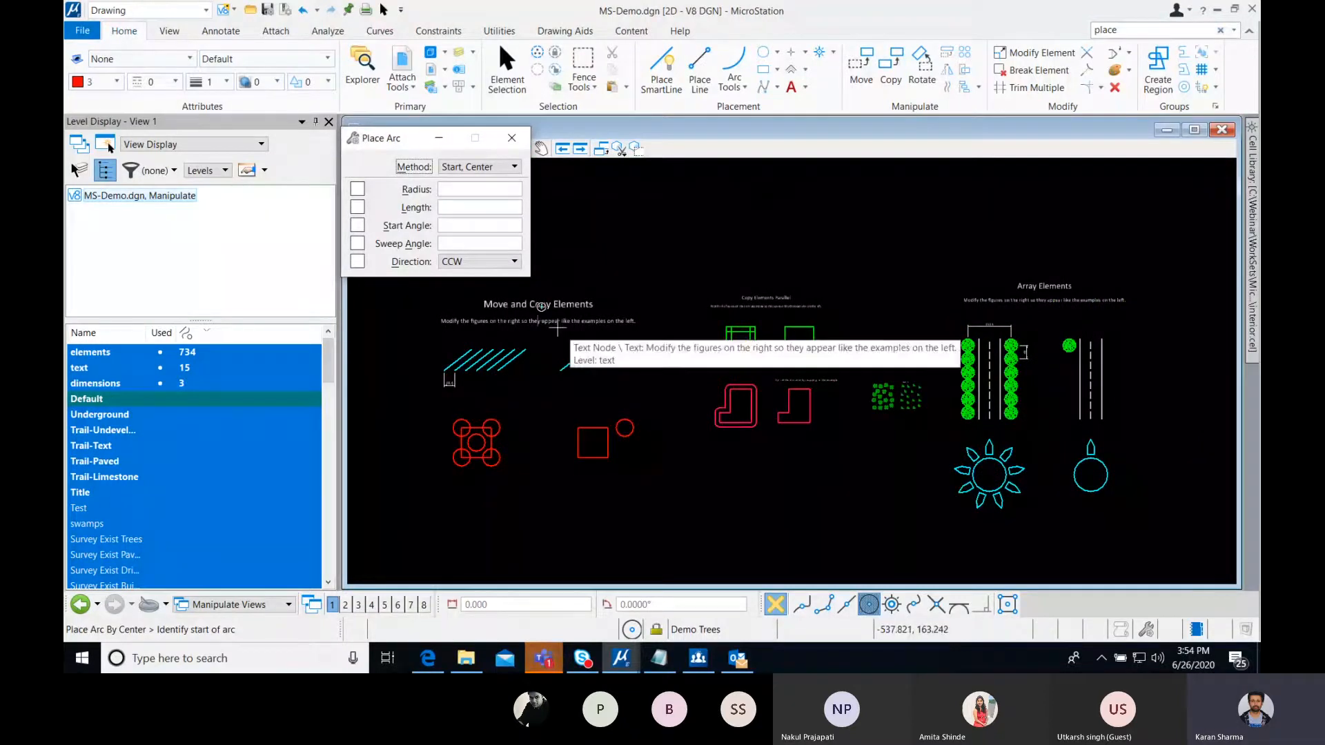
{"action": "scroll", "coordinate": [565, 330], "scroll_direction": "up", "scroll_amount": 3}
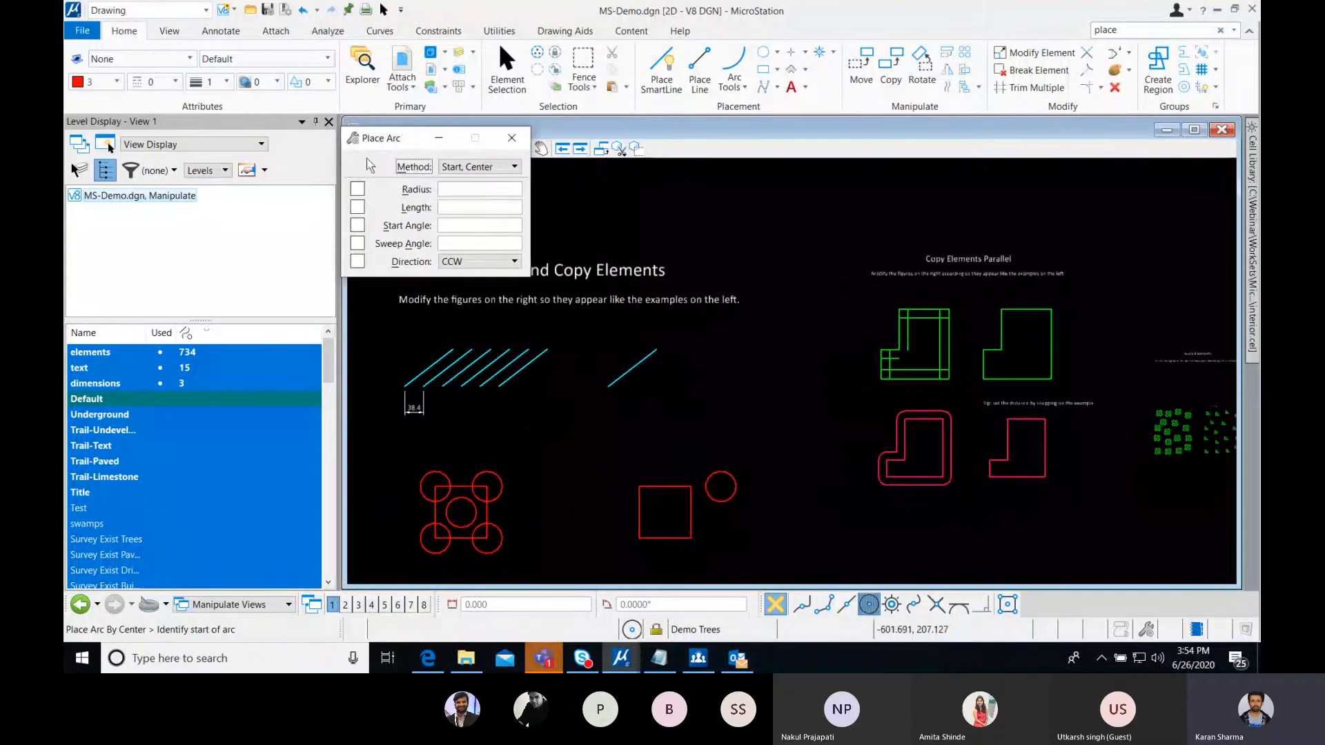
{"action": "left_click_drag", "start_coordinate": [392, 138], "coordinate": [396, 120]}
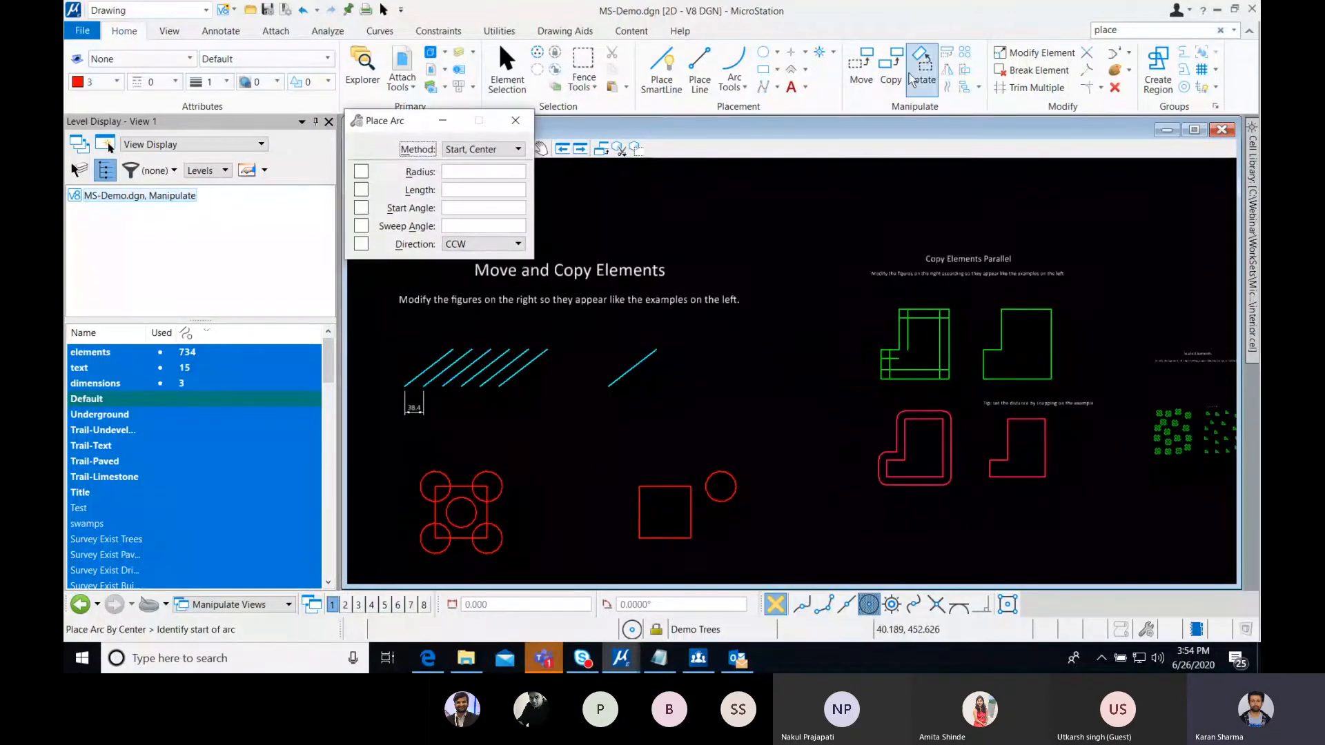
- Copy the single cyan line in the Move and Copy Elements exercise 5 times horizontally at a spacing of 38.4
{"action": "left_click", "coordinate": [891, 72]}
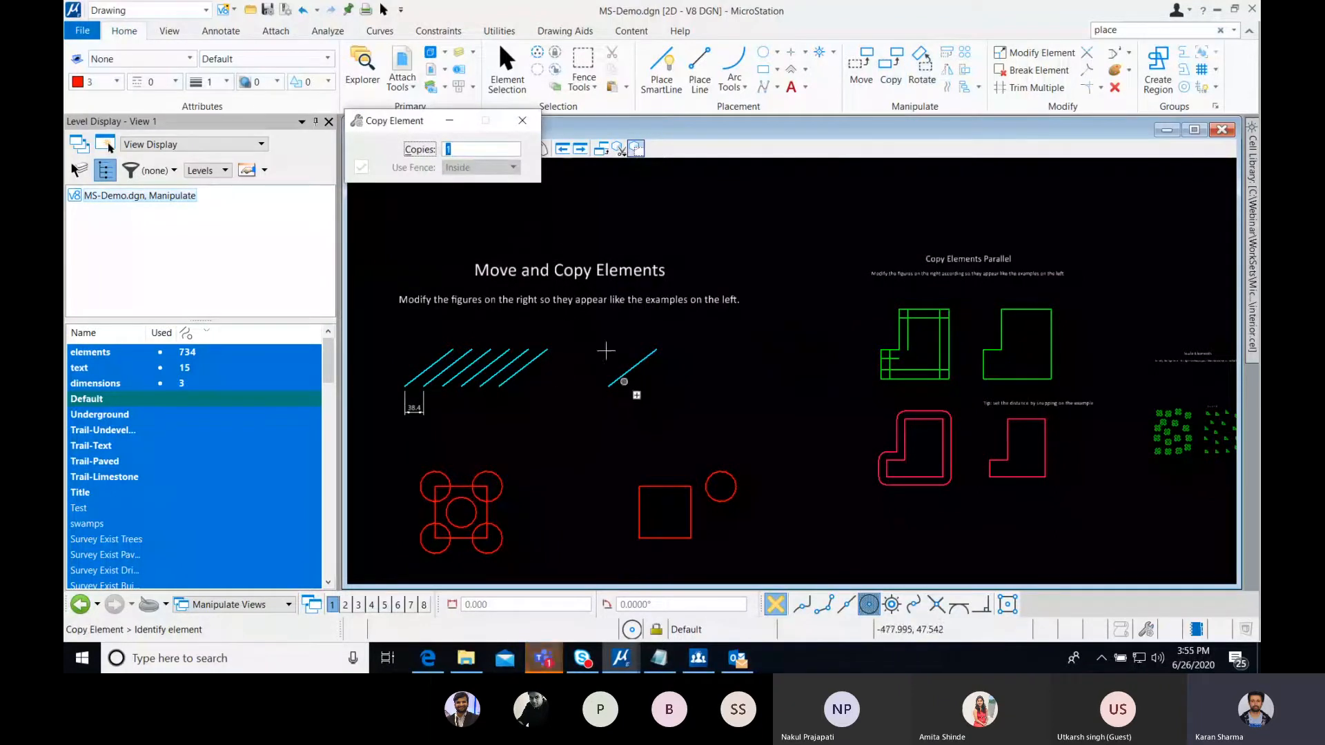
{"action": "type", "text": "5"}
{"action": "left_click", "coordinate": [613, 381]}
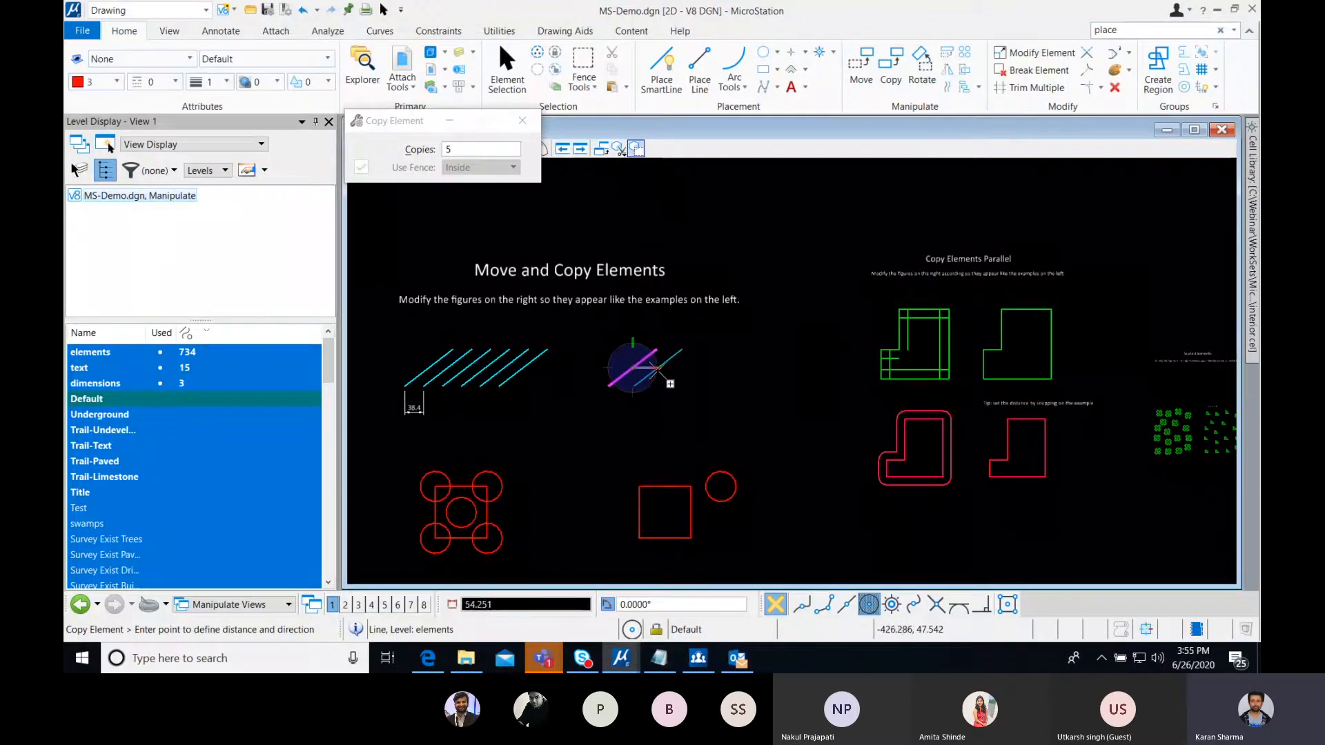
{"action": "scroll", "coordinate": [655, 369], "scroll_direction": "up", "scroll_amount": 2}
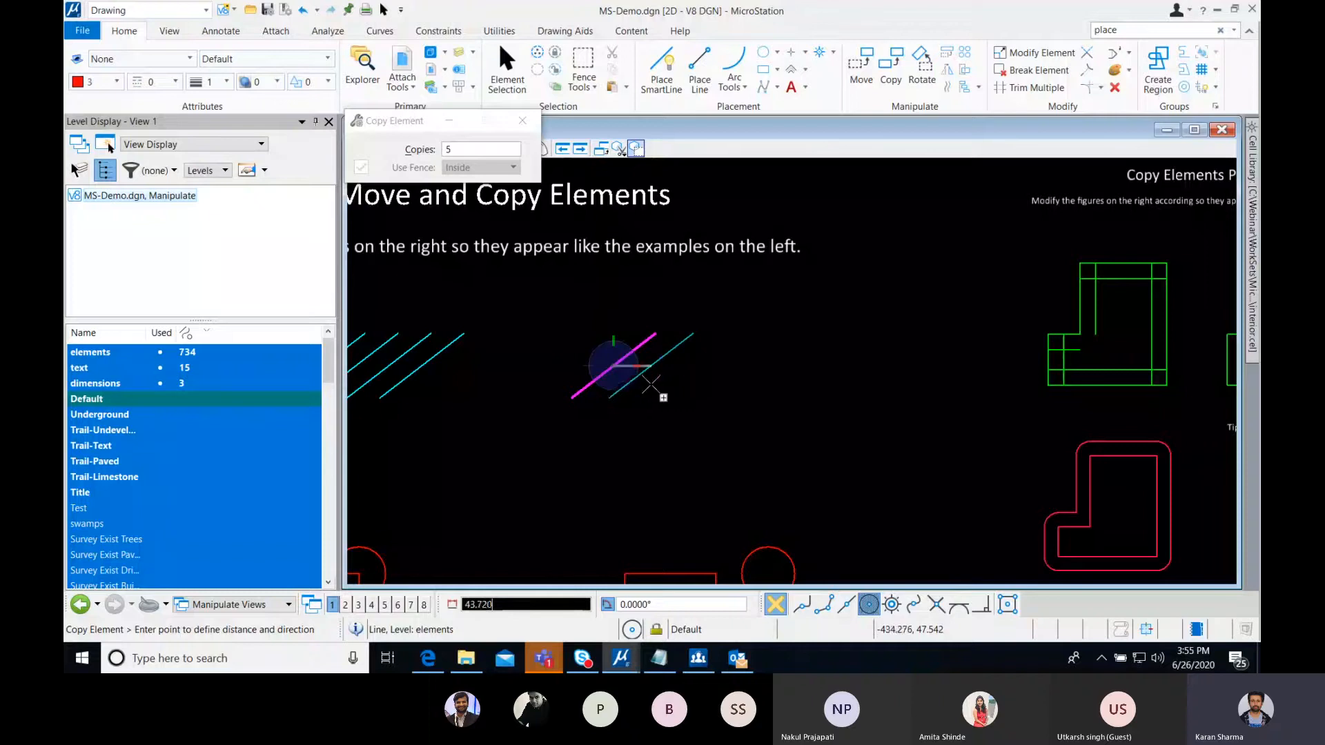
{"action": "middle_click_drag", "start_coordinate": [650, 384], "coordinate": [844, 362]}
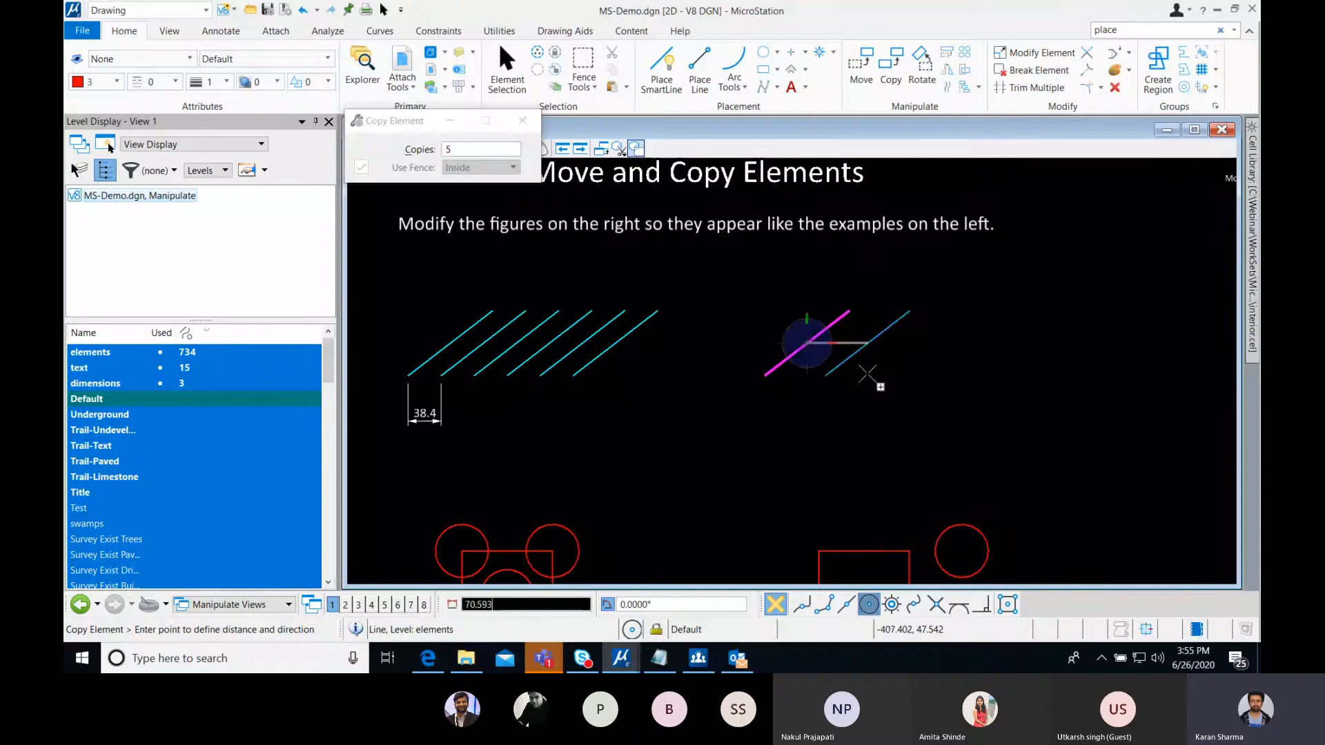
{"action": "type", "text": "38"}
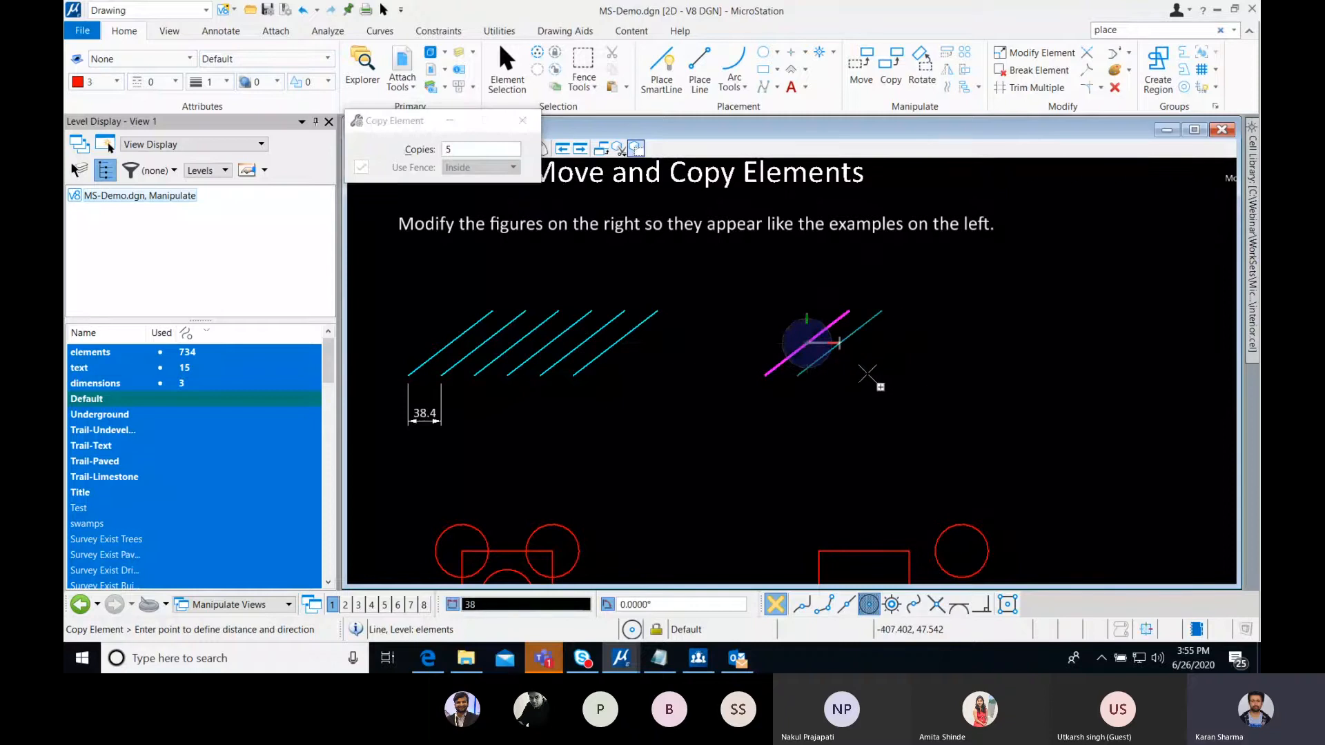
{"action": "type", "text": ".4"}
{"action": "left_click", "coordinate": [875, 379]}
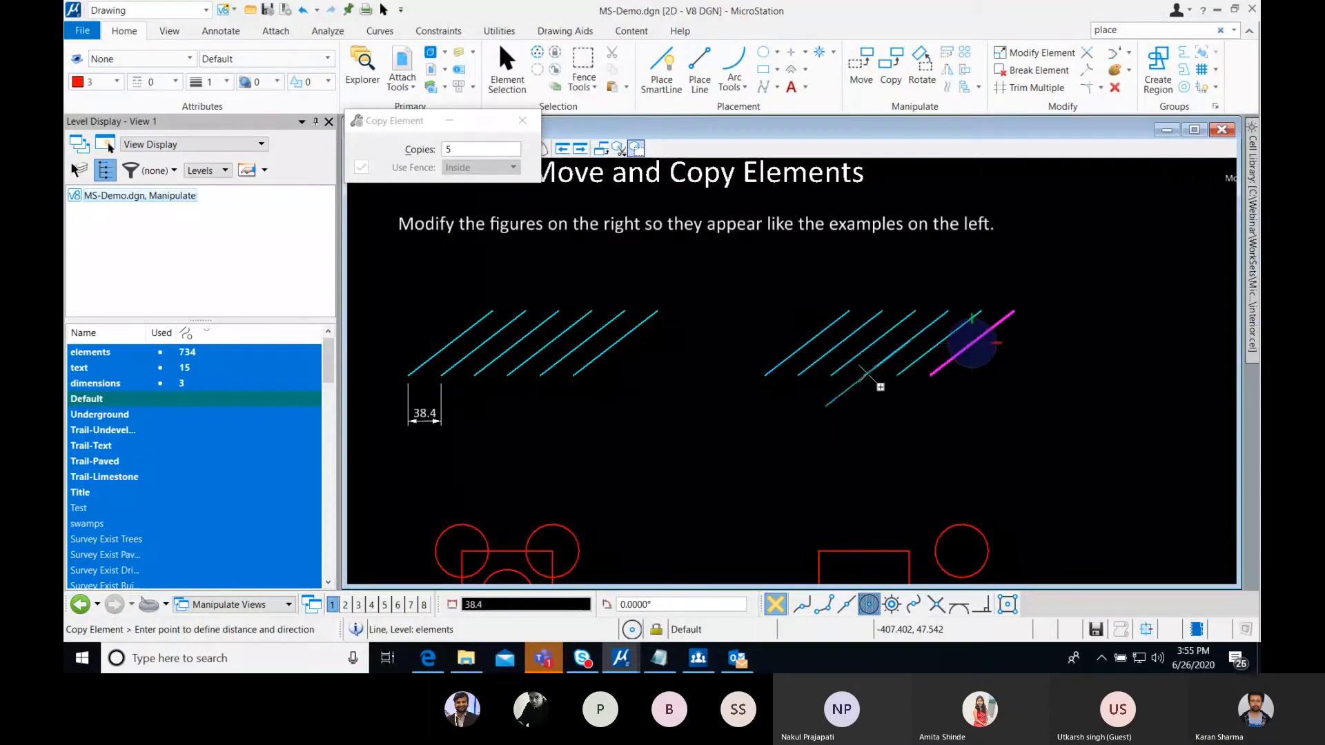
{"action": "right_click", "coordinate": [918, 388]}
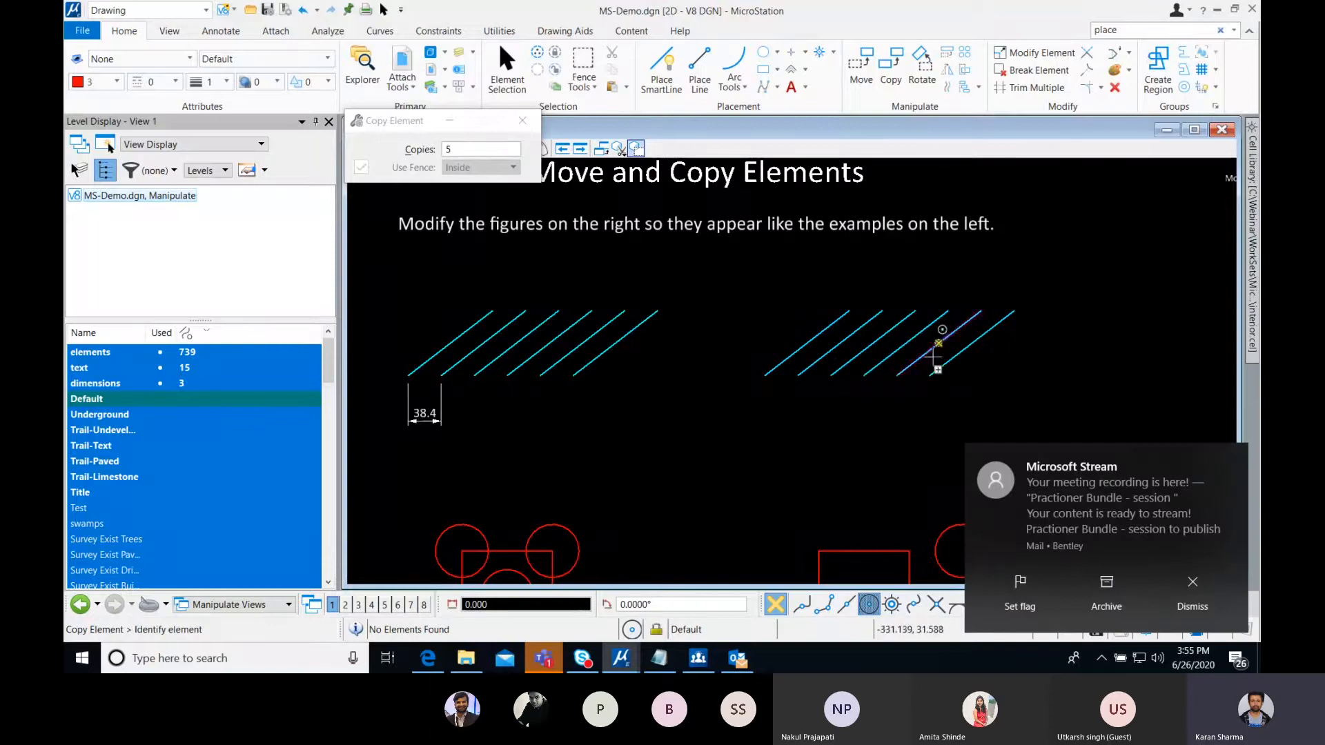
- Move the red circle in the Move and Copy Elements exercise from its center to the practice square's upper-left corner, using Key Point snap
{"action": "scroll", "coordinate": [842, 361], "scroll_direction": "down", "scroll_amount": 2}
{"action": "middle_click_drag", "start_coordinate": [833, 403], "coordinate": [763, 366]}
{"action": "left_click", "coordinate": [860, 69]}
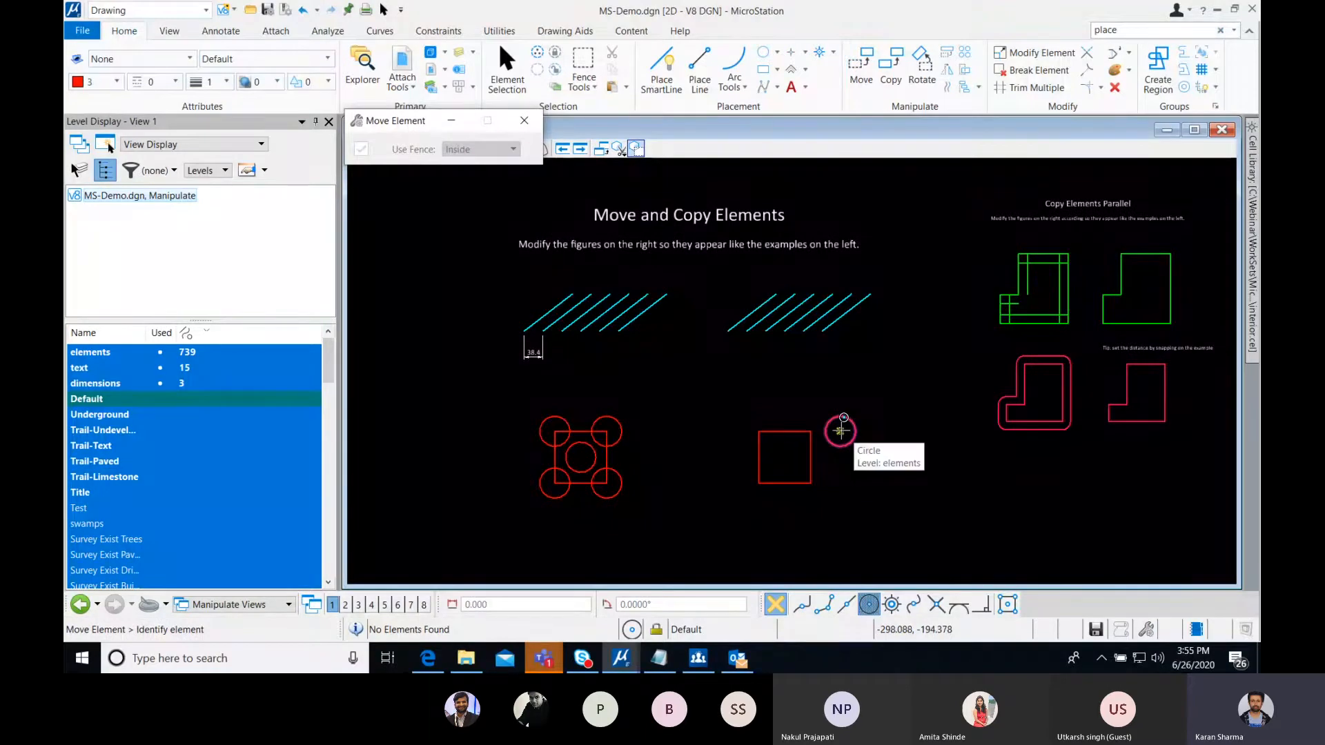
{"action": "left_click", "coordinate": [840, 432]}
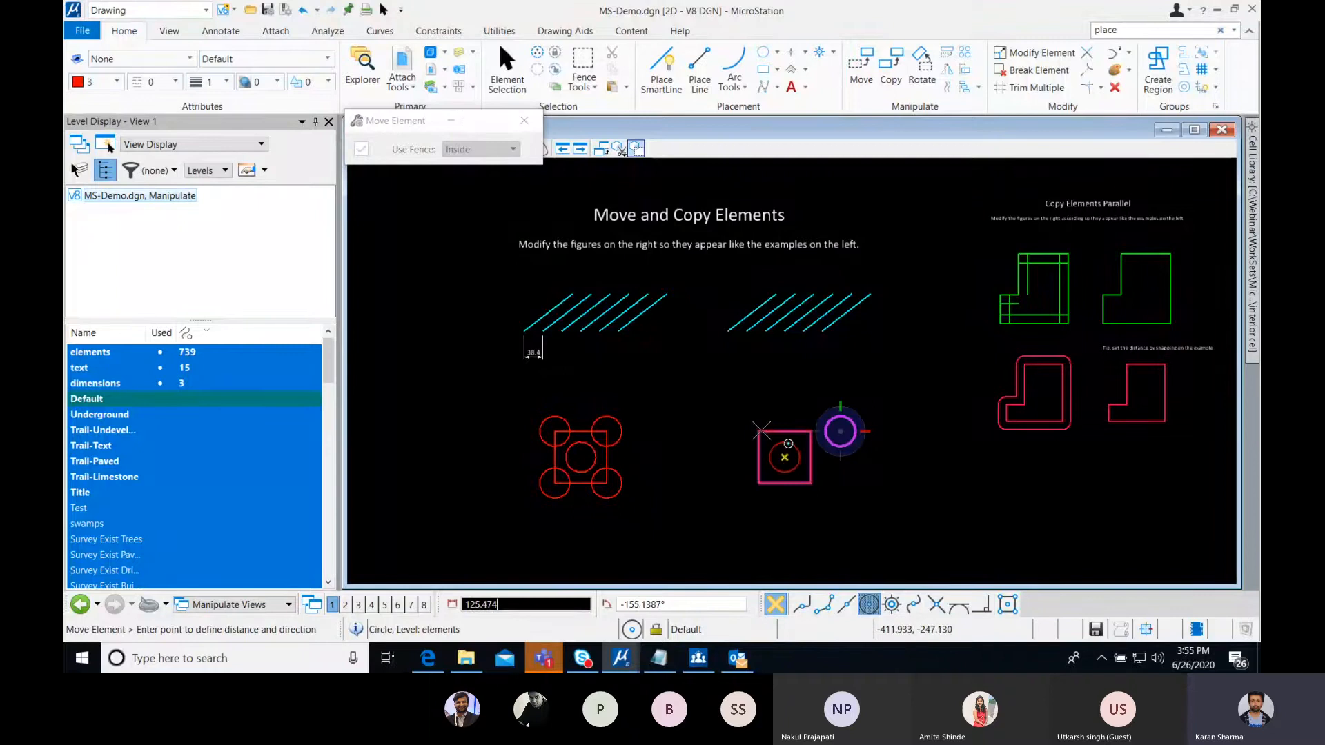
{"action": "right_click", "coordinate": [876, 445]}
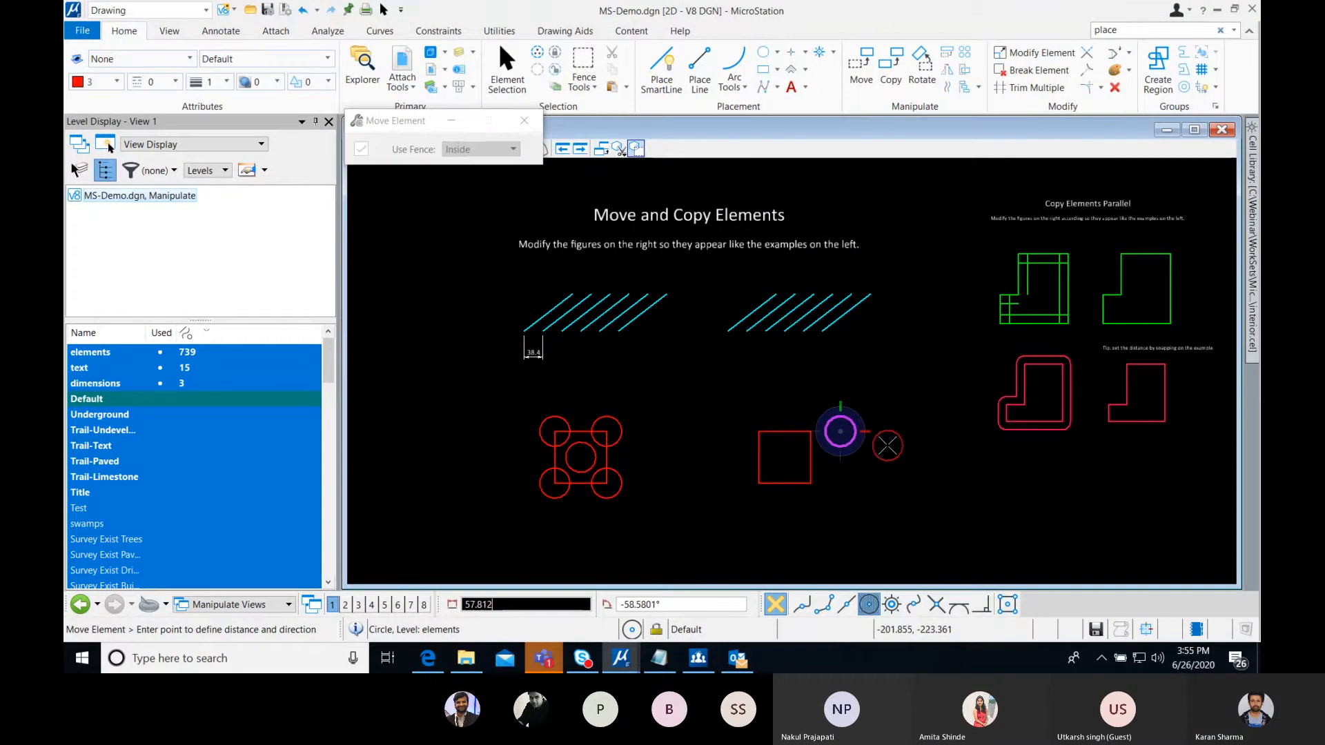
{"action": "left_click", "coordinate": [839, 432]}
{"action": "left_click", "coordinate": [823, 604]}
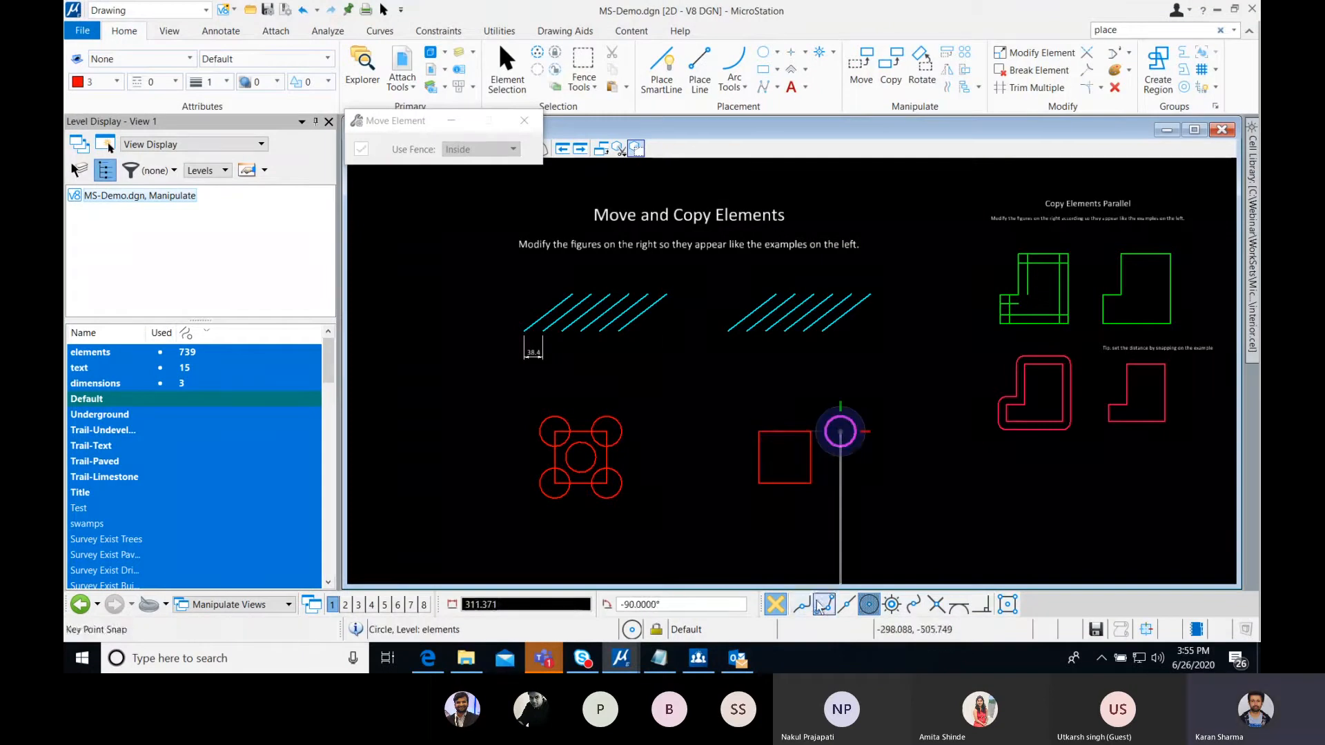
{"action": "left_click", "coordinate": [759, 431]}
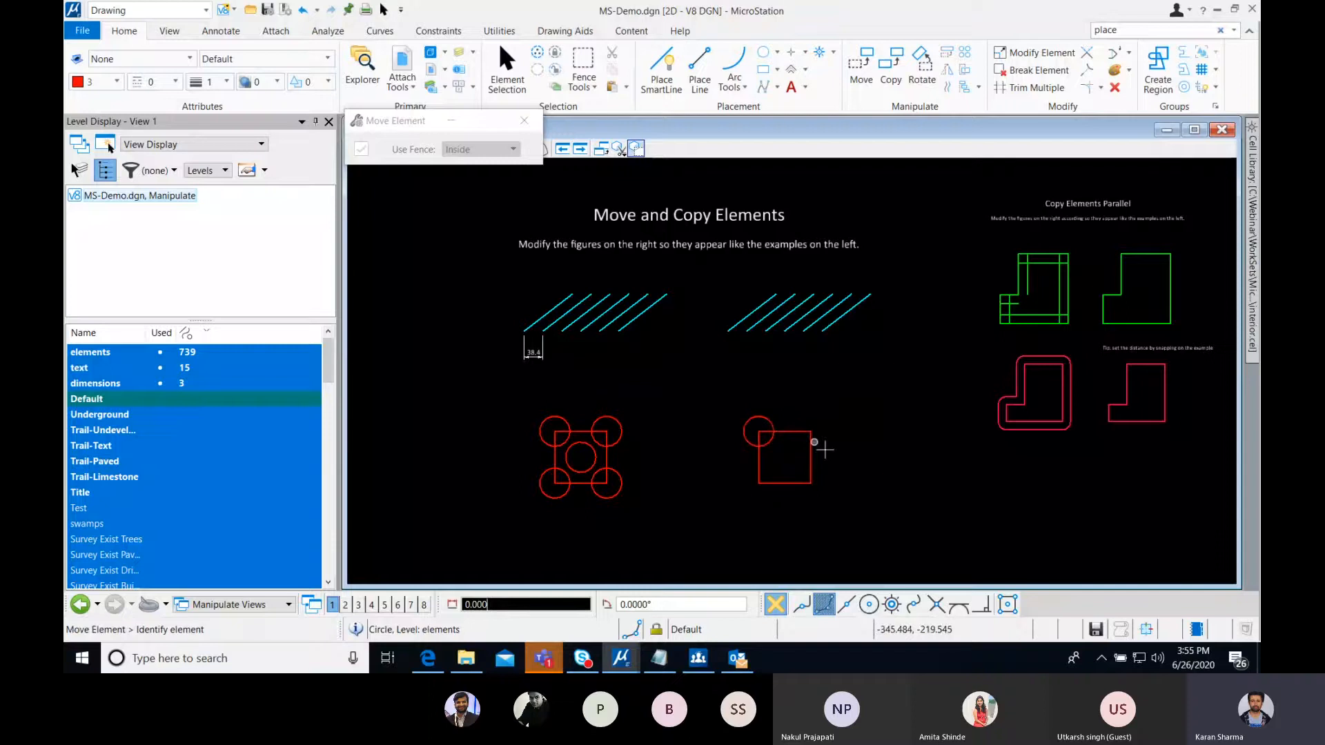
- Start Copy Parallel for the Copy Elements Parallel exercise and keep its mode at Miter
{"action": "scroll", "coordinate": [837, 364], "scroll_direction": "down", "scroll_amount": 3}
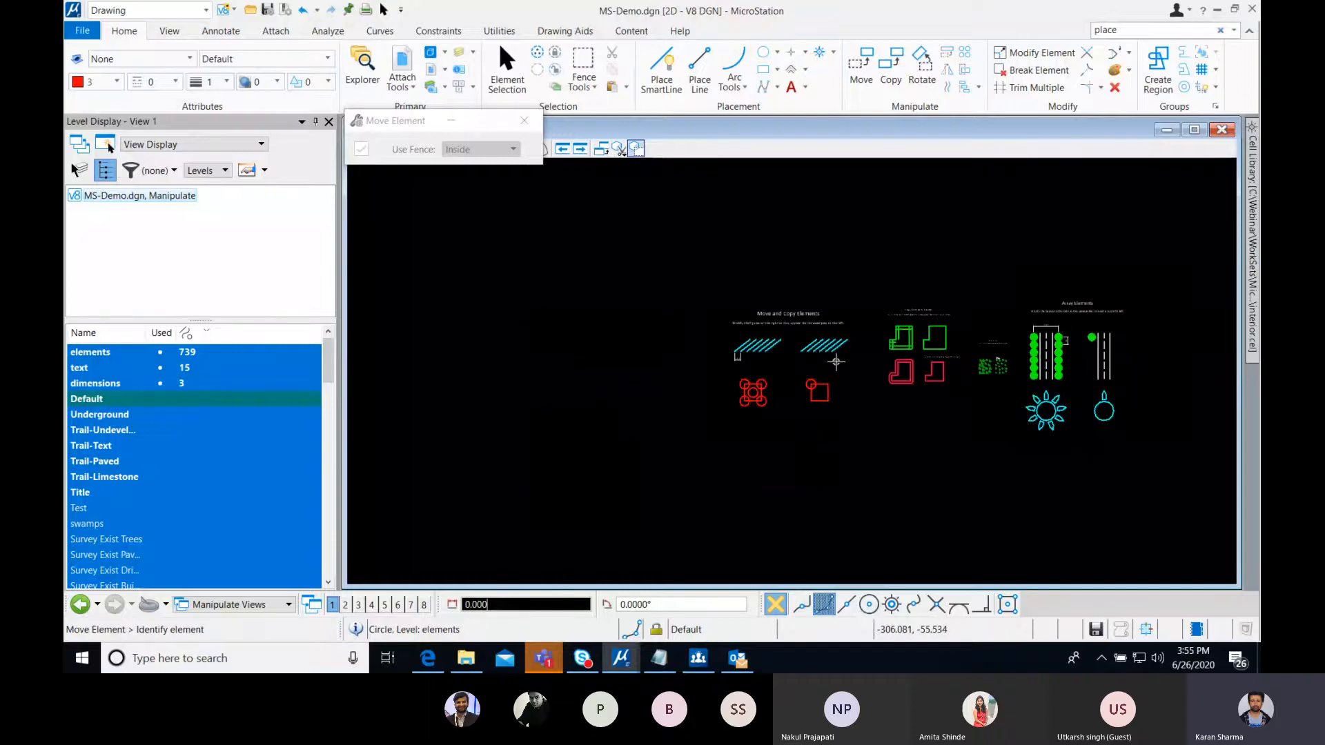
{"action": "scroll", "coordinate": [837, 364], "scroll_direction": "up", "scroll_amount": 3}
{"action": "middle_click_drag", "start_coordinate": [846, 361], "coordinate": [660, 360]}
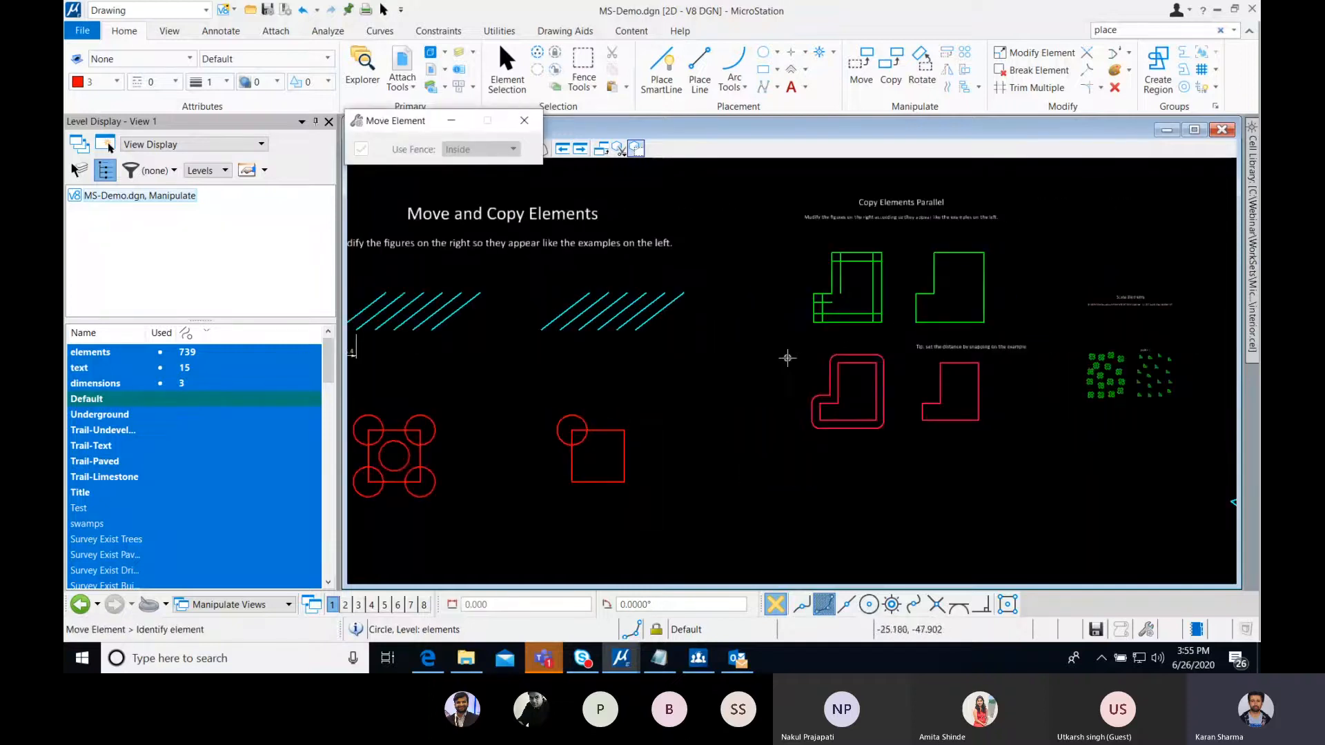
{"action": "scroll", "coordinate": [798, 354], "scroll_direction": "up", "scroll_amount": 3}
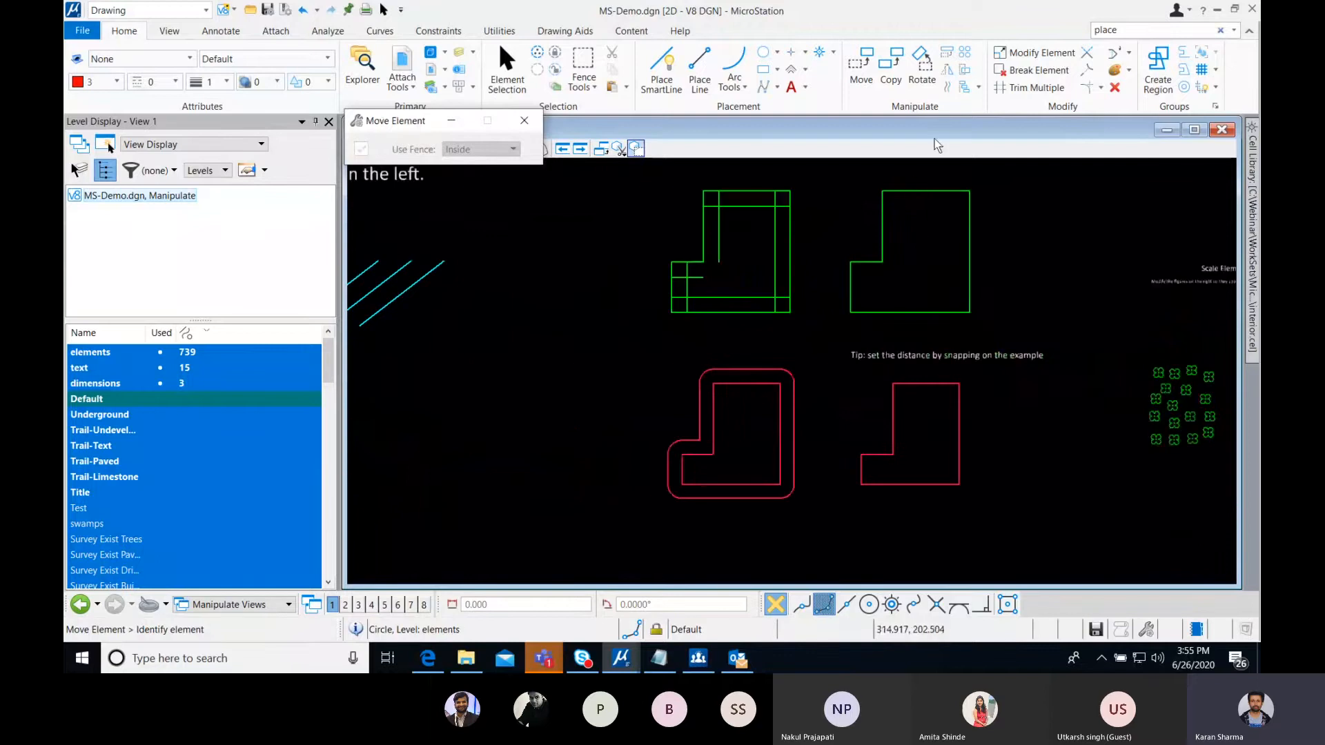
{"action": "left_click", "coordinate": [946, 88]}
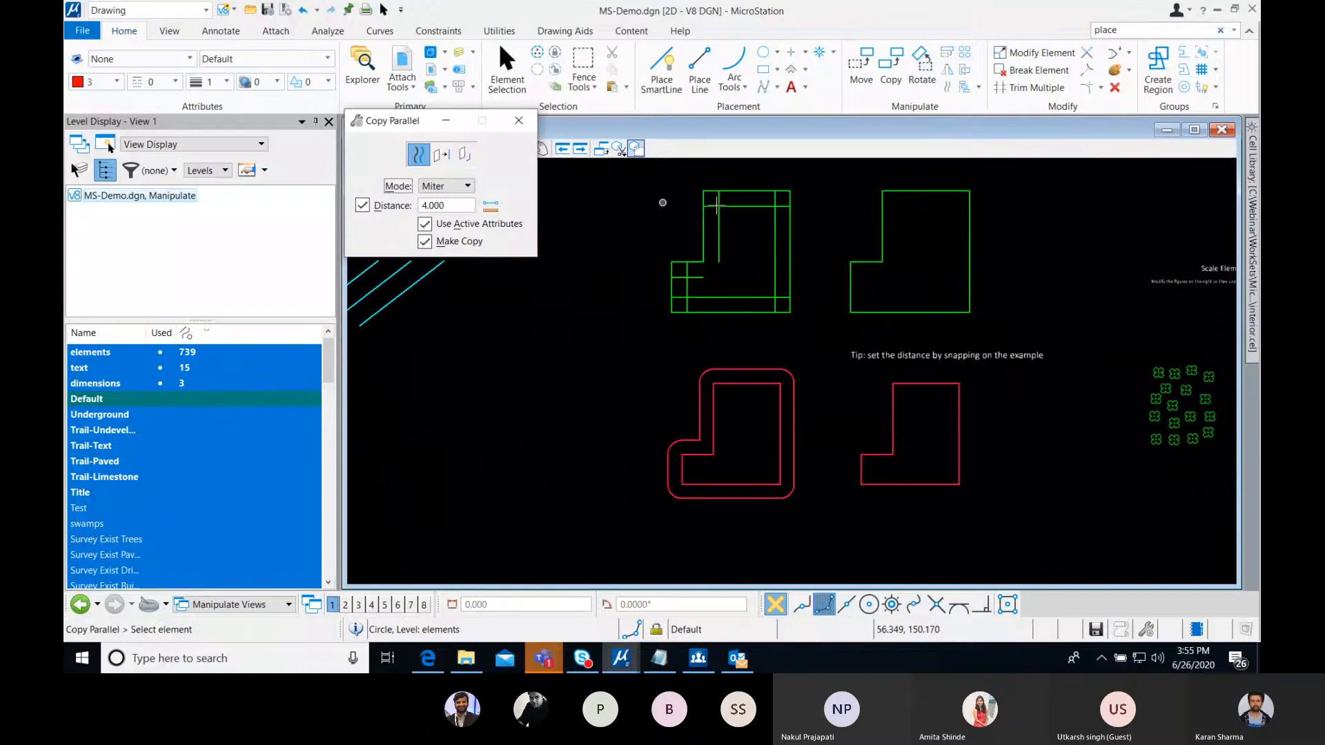
{"action": "left_click_drag", "start_coordinate": [394, 124], "coordinate": [492, 163]}
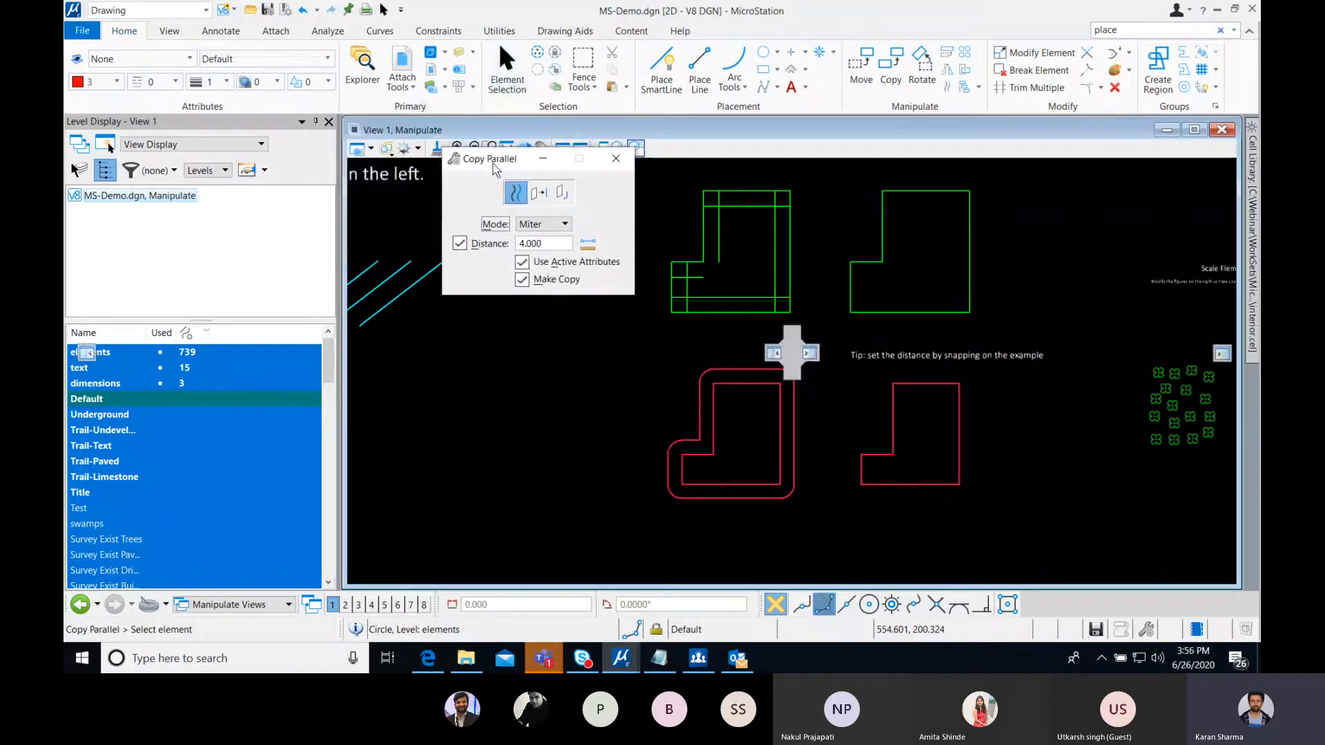
{"action": "left_click", "coordinate": [549, 228]}
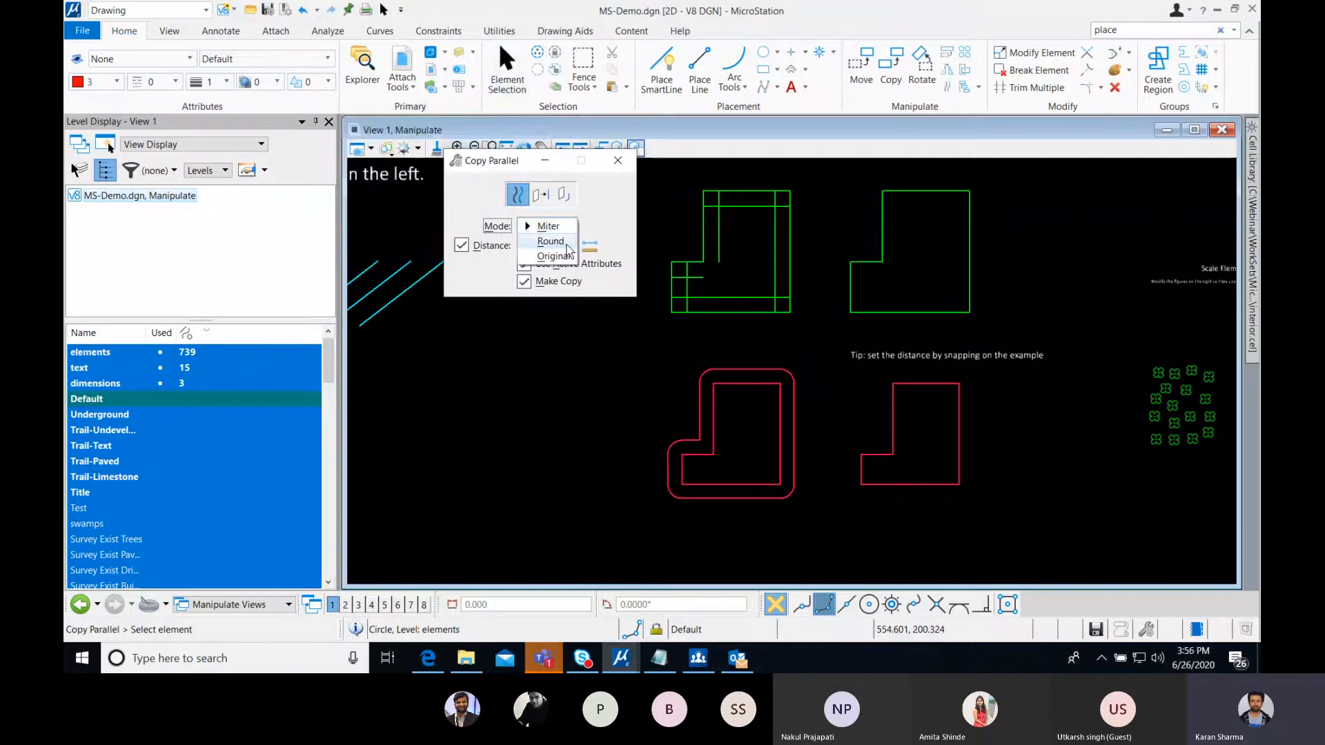
{"action": "left_click", "coordinate": [560, 228]}
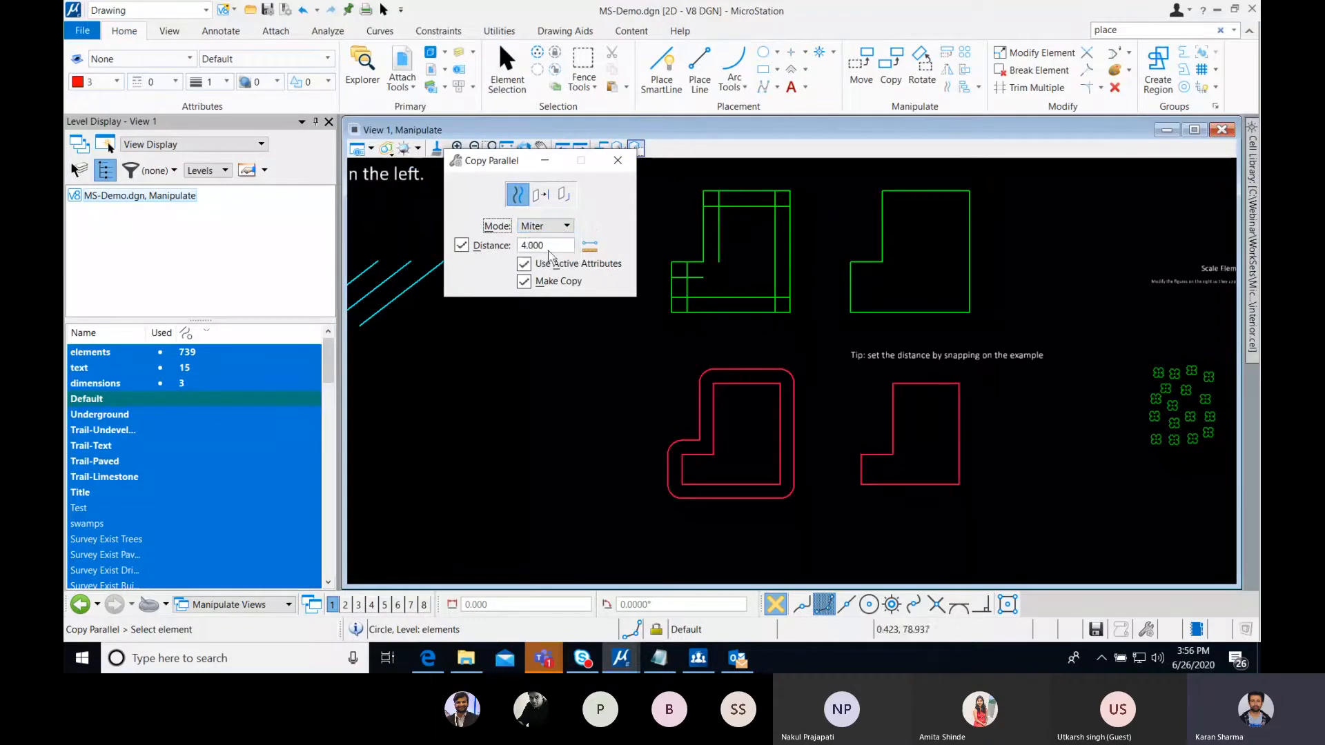
- Copy the green practice outline's far-left edge, step edge and adjoining vertical edge parallel to the inside at a distance of 10
{"action": "left_click", "coordinate": [851, 295]}
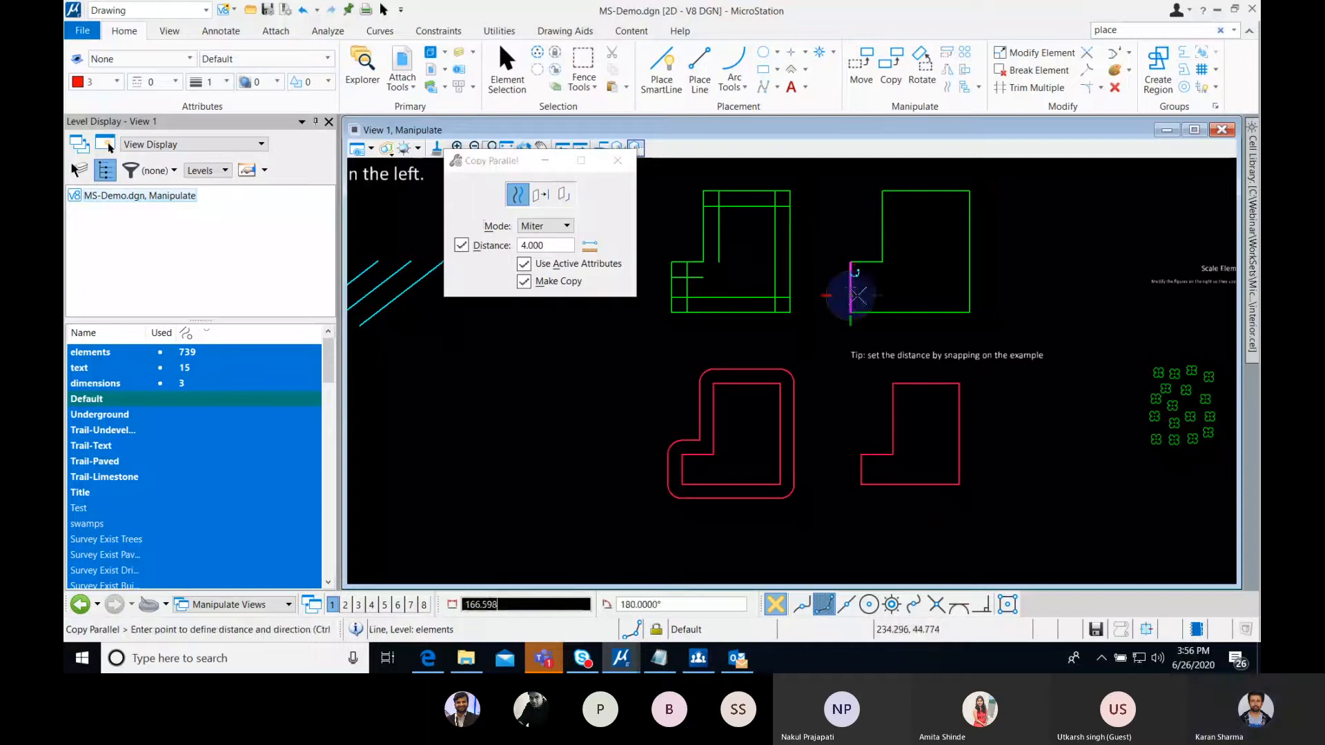
{"action": "right_click", "coordinate": [881, 295]}
{"action": "left_click", "coordinate": [563, 248]}
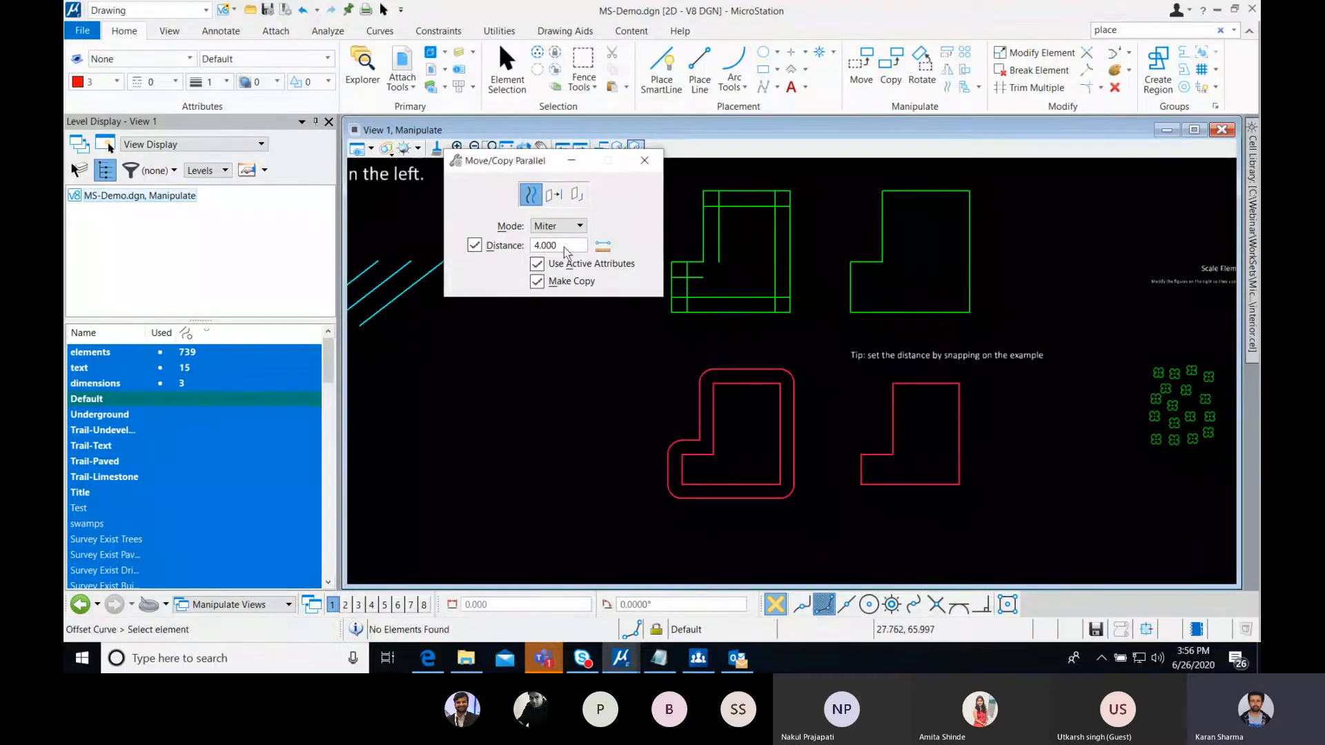
{"action": "double_click", "coordinate": [565, 247]}
{"action": "type", "text": "10"}
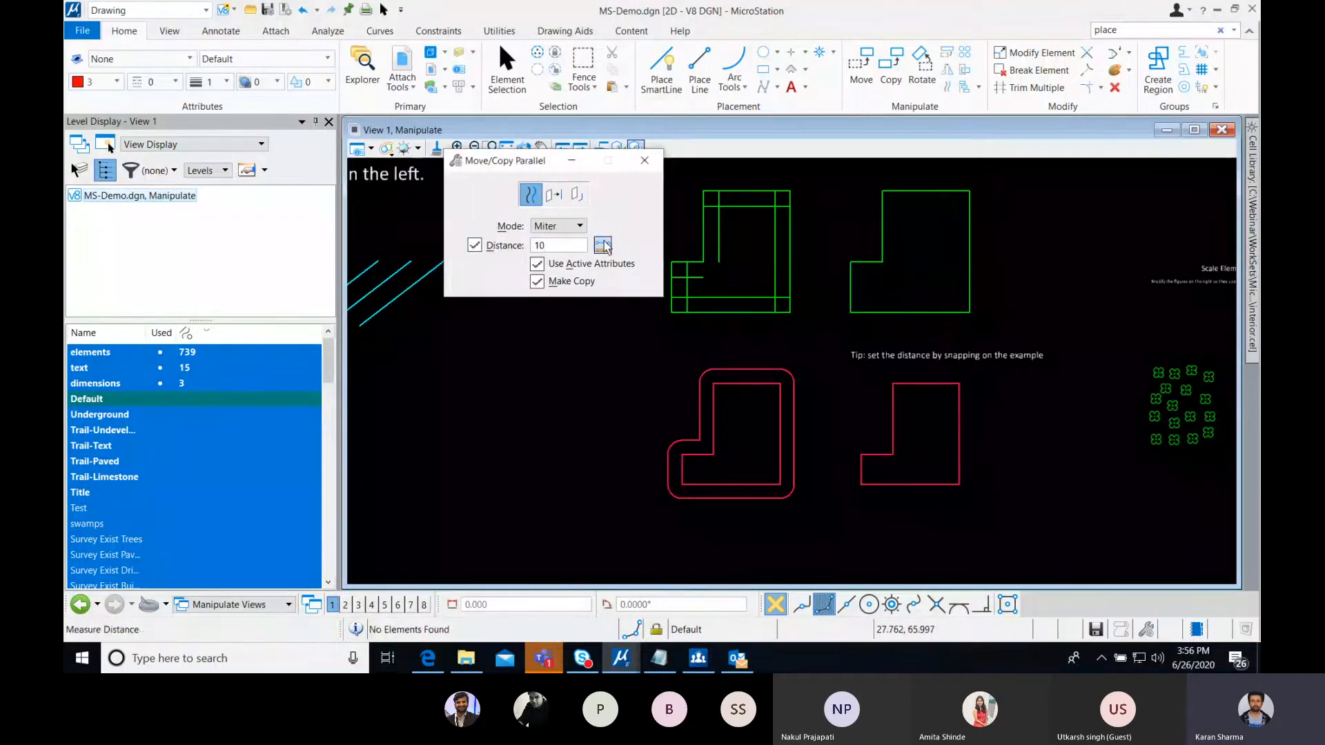
{"action": "left_click", "coordinate": [851, 286]}
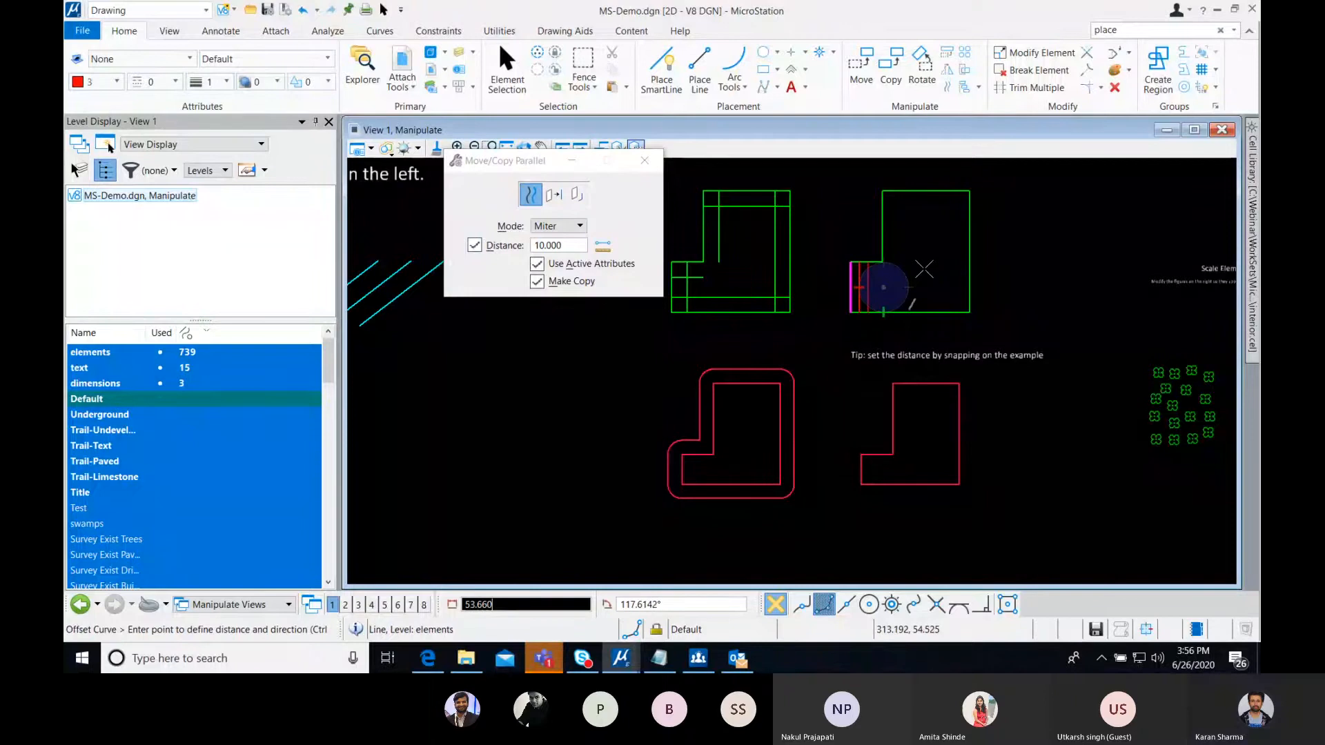
{"action": "left_click", "coordinate": [870, 280]}
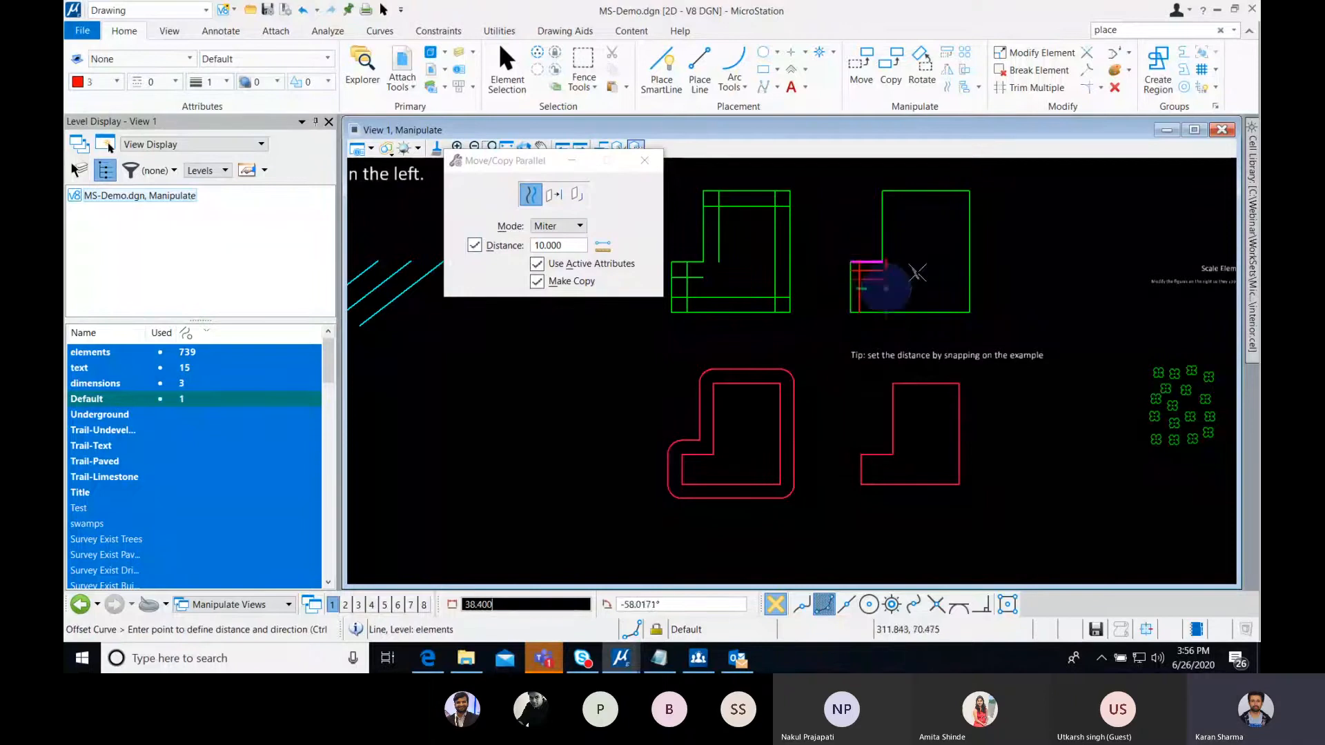
{"action": "left_click", "coordinate": [883, 242]}
{"action": "left_click", "coordinate": [925, 243]}
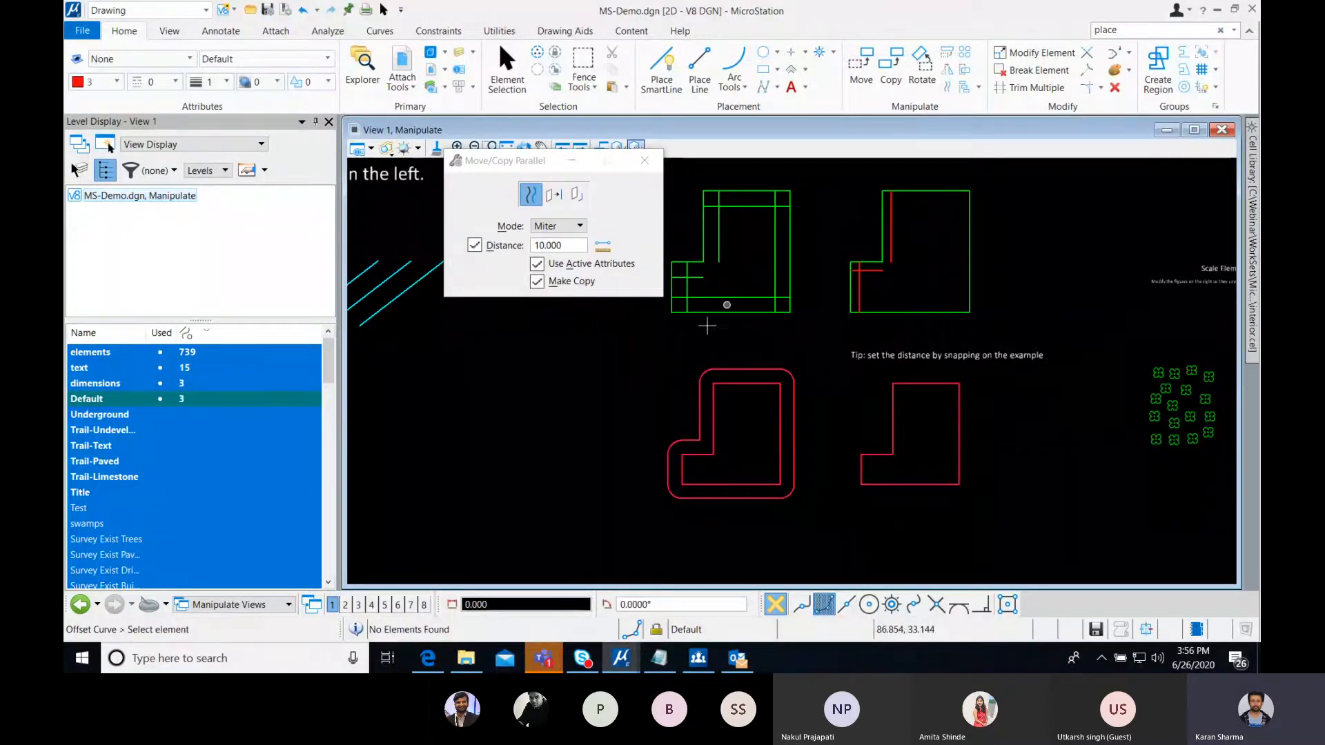
- Copy the red practice shape parallel to the outside in Round mode at a distance of 10
{"action": "left_click", "coordinate": [558, 226]}
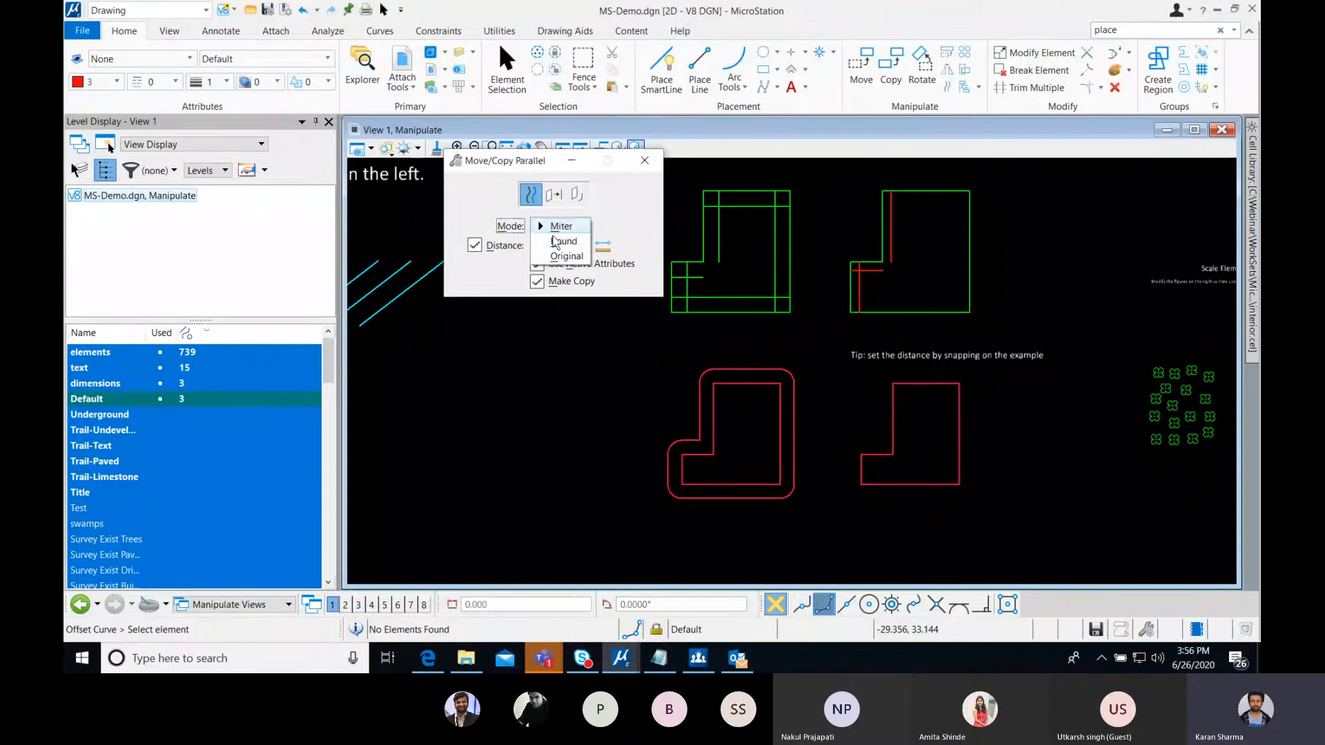
{"action": "left_click", "coordinate": [560, 241]}
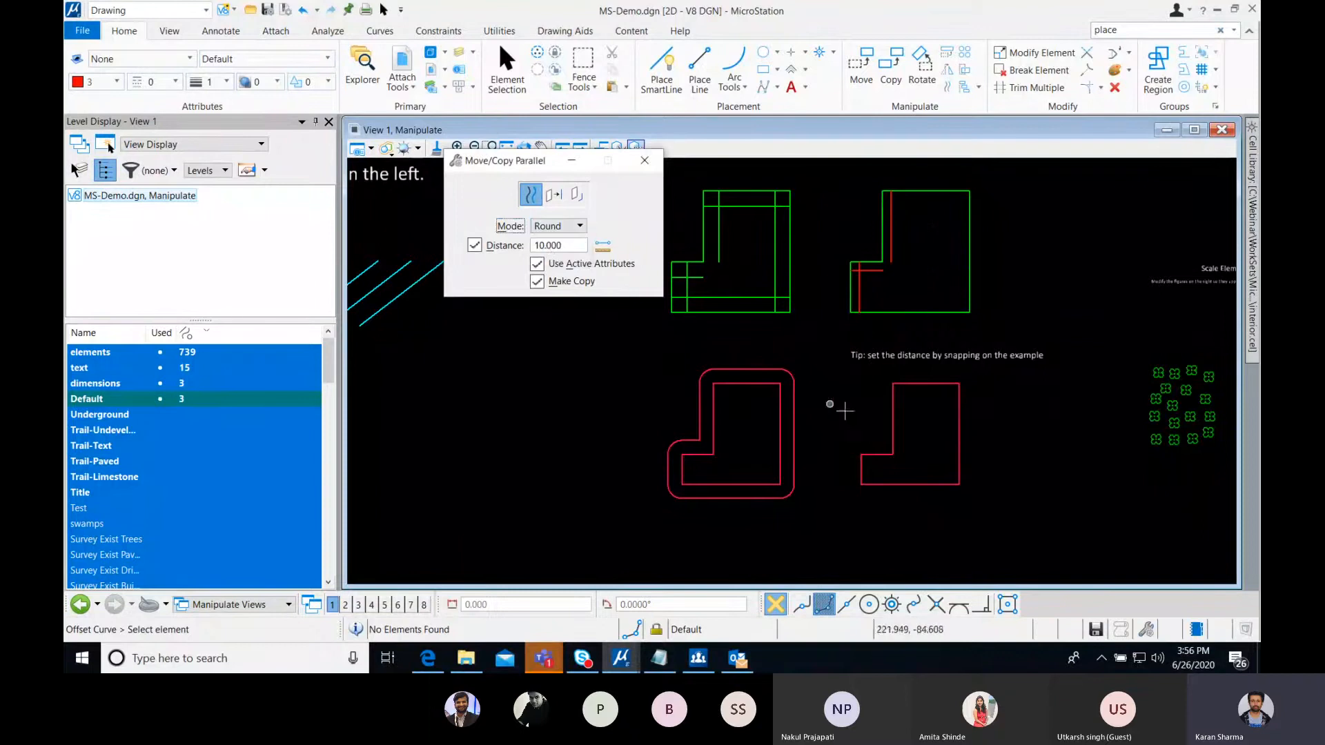
{"action": "left_click", "coordinate": [875, 449]}
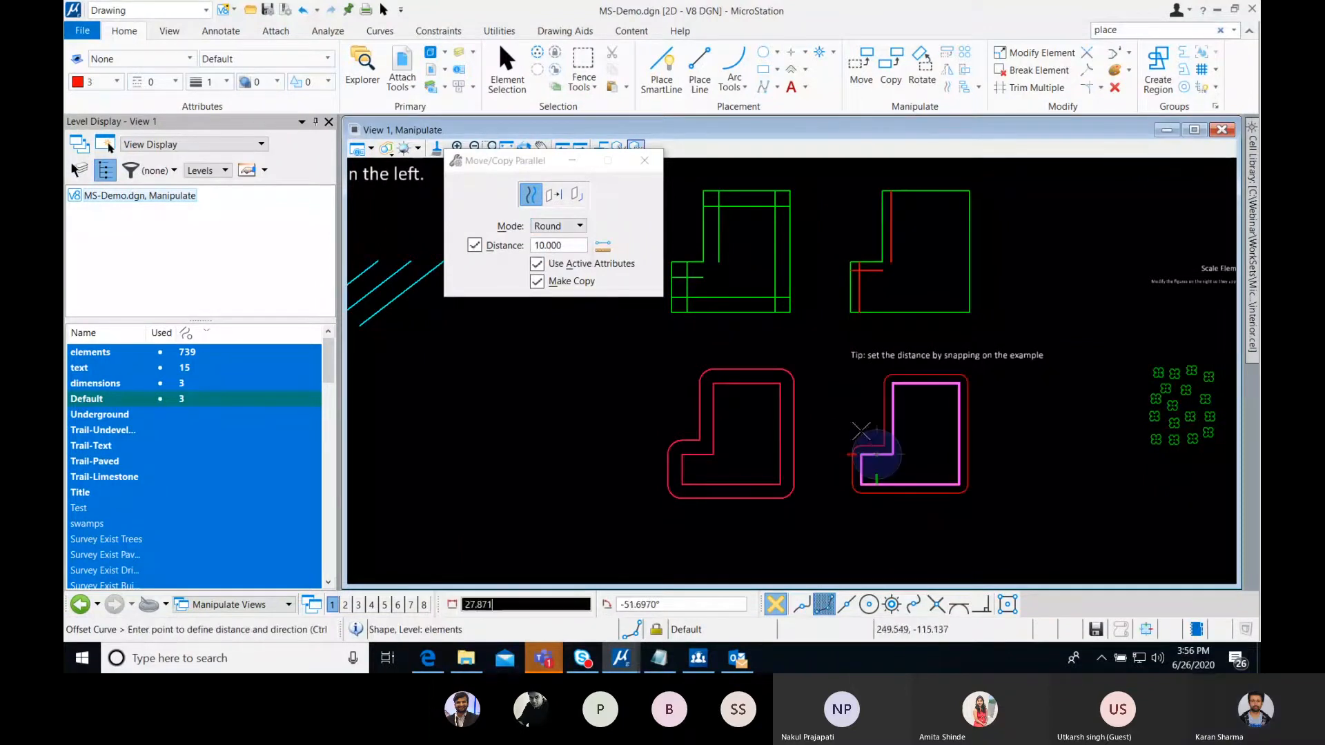
{"action": "right_click", "coordinate": [917, 483]}
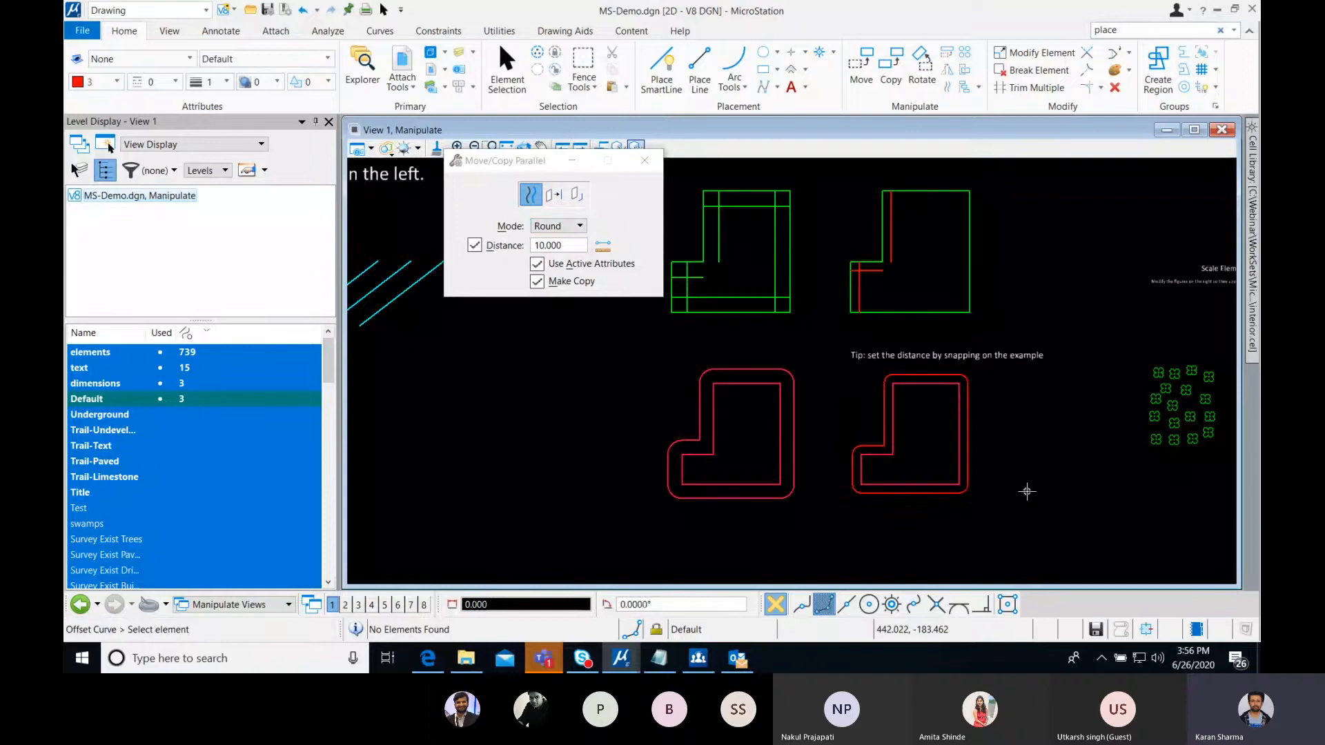
- Start the Scale tool for the Scale Elements exercise and enable scaling about element center
{"action": "mouse_move", "coordinate": [1026, 491]}
{"action": "middle_mouse_down"}
{"action": "mouse_move", "coordinate": [835, 491]}
{"action": "mouse_move", "coordinate": [599, 518]}
{"action": "middle_mouse_up"}
{"action": "middle_click_drag", "start_coordinate": [914, 447], "coordinate": [727, 429]}
{"action": "scroll", "coordinate": [727, 427], "scroll_direction": "up", "scroll_amount": 3}
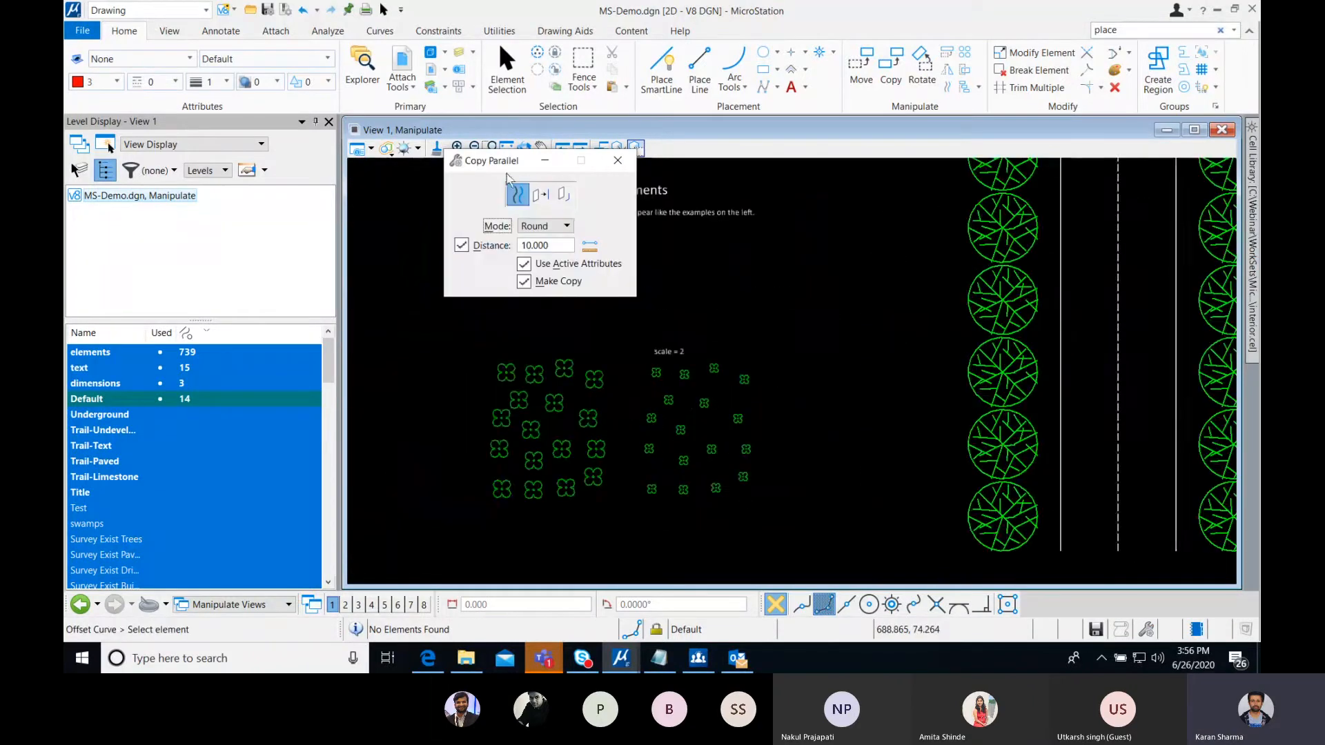
{"action": "left_click", "coordinate": [947, 53]}
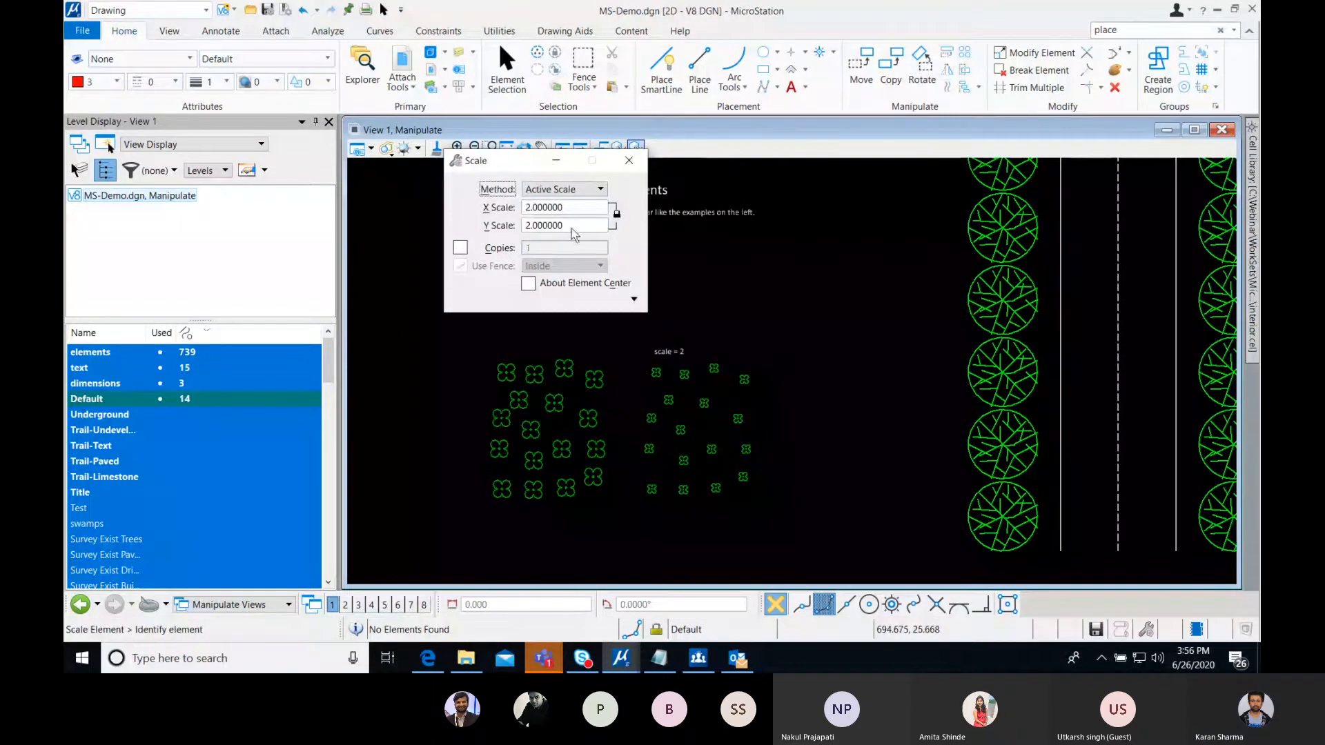
{"action": "scroll", "coordinate": [674, 359], "scroll_direction": "up", "scroll_amount": 2}
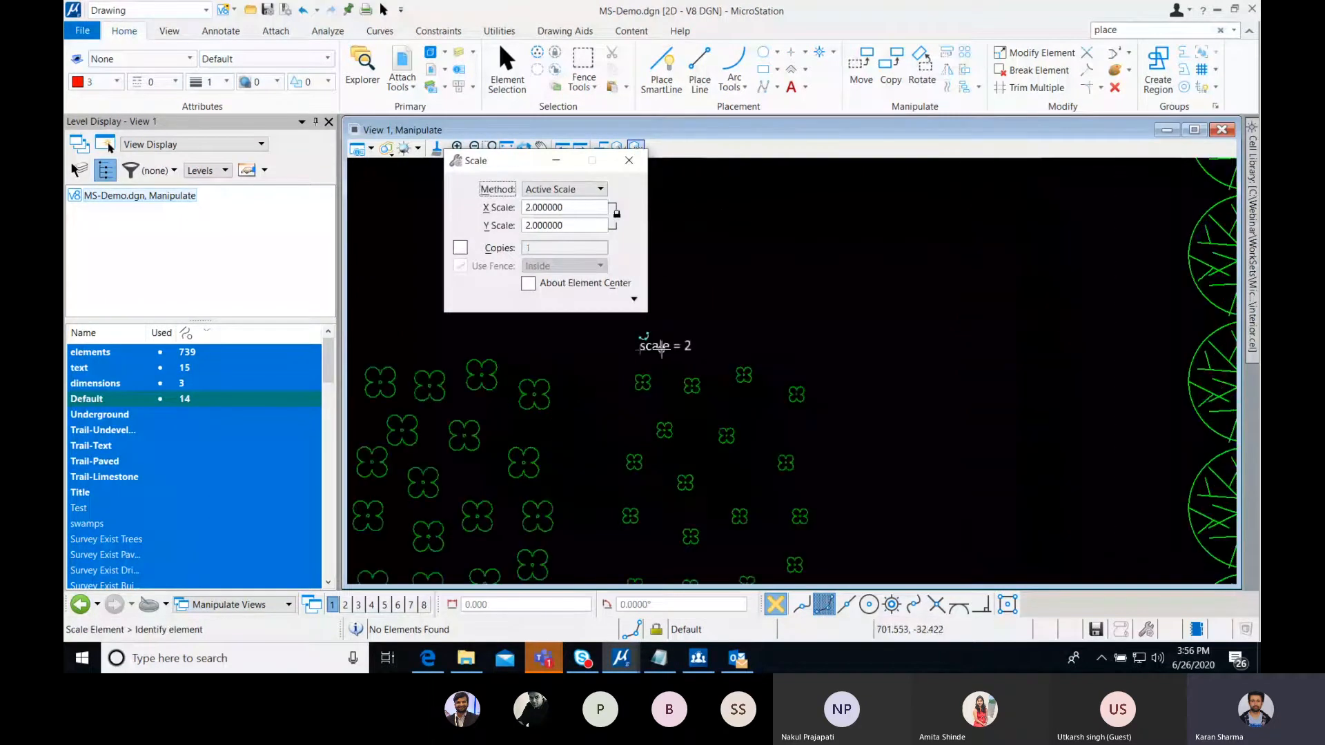
{"action": "scroll", "coordinate": [661, 349], "scroll_direction": "down", "scroll_amount": 2}
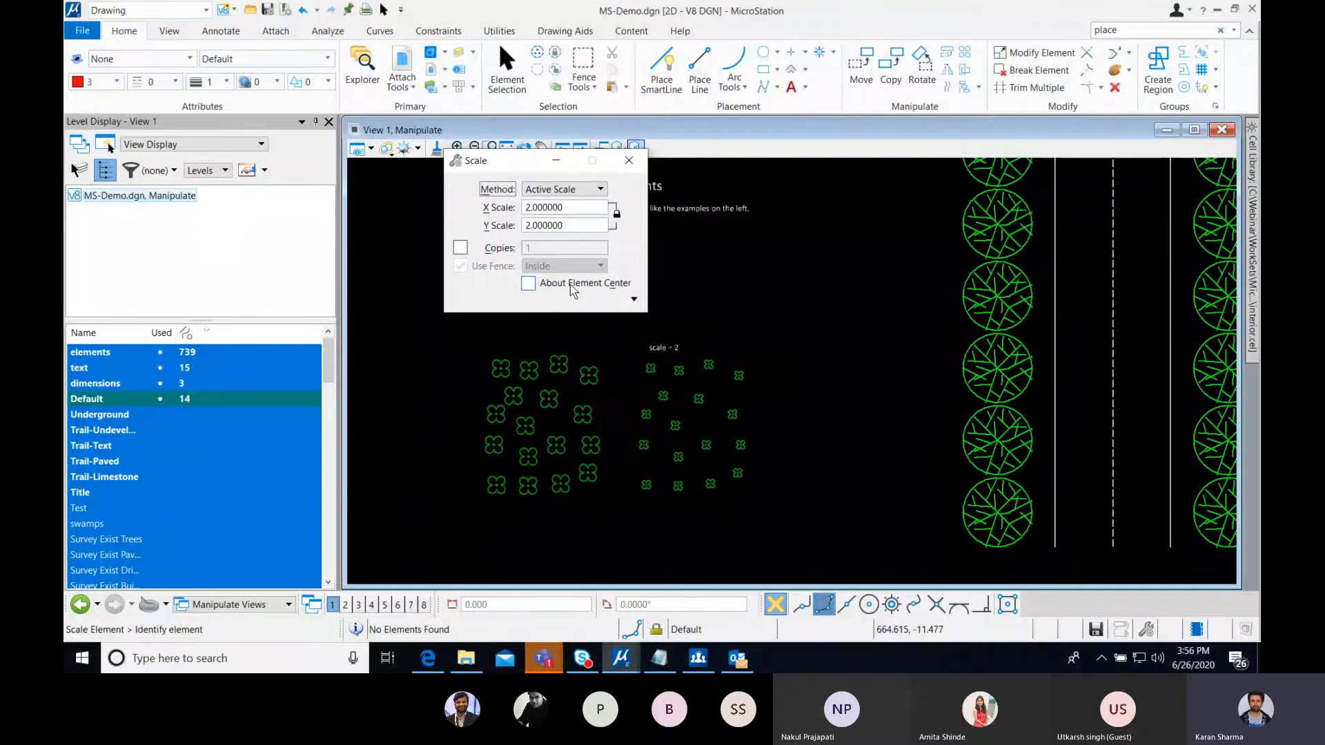
{"action": "left_click", "coordinate": [529, 284]}
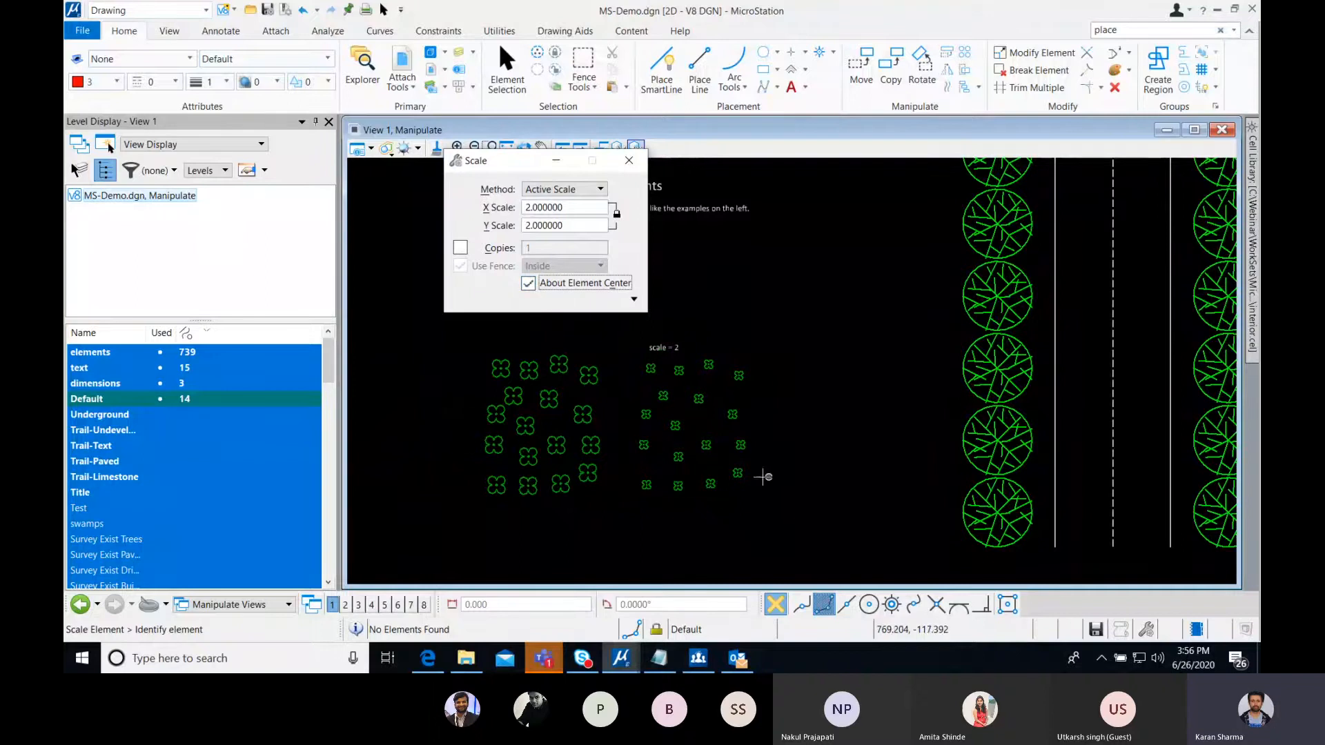
- Scale all the small green practice symbols by 2 in X and Y, each about its own center
{"action": "left_click_drag", "start_coordinate": [753, 518], "coordinate": [630, 356]}
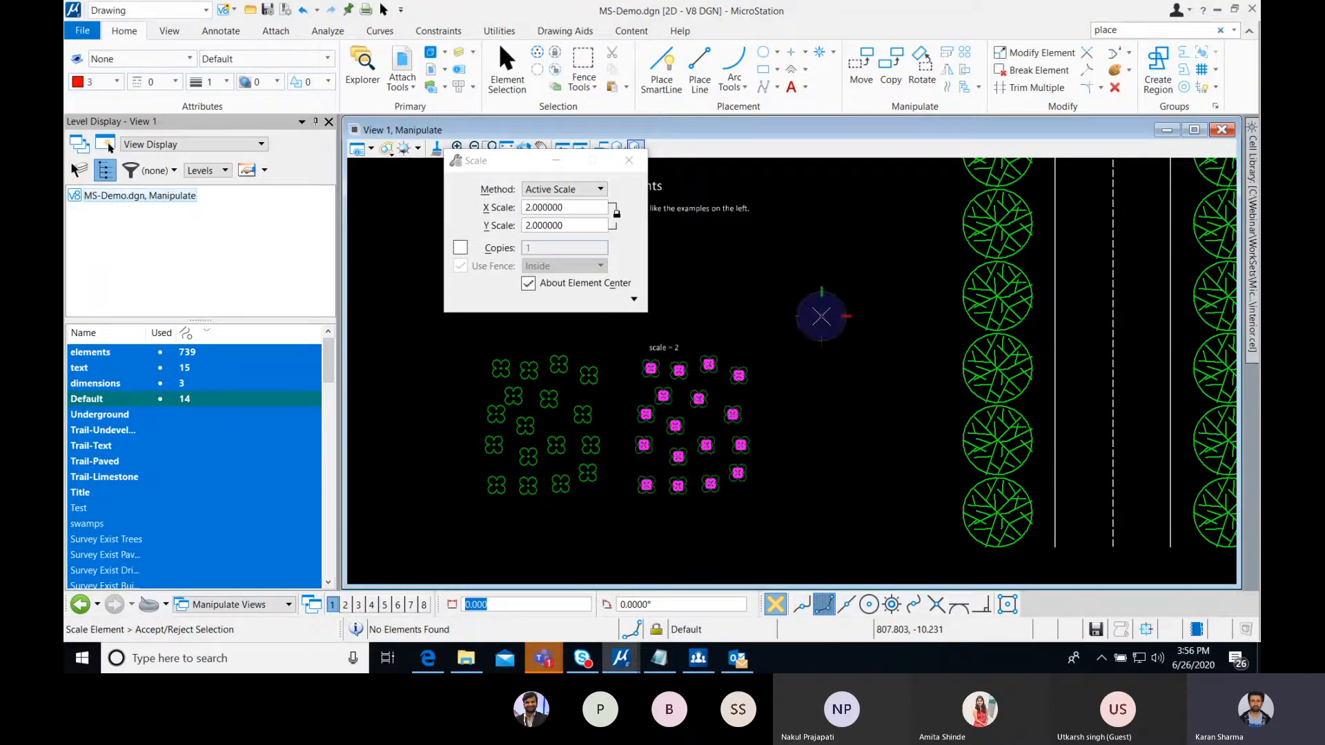
{"action": "right_click", "coordinate": [795, 391]}
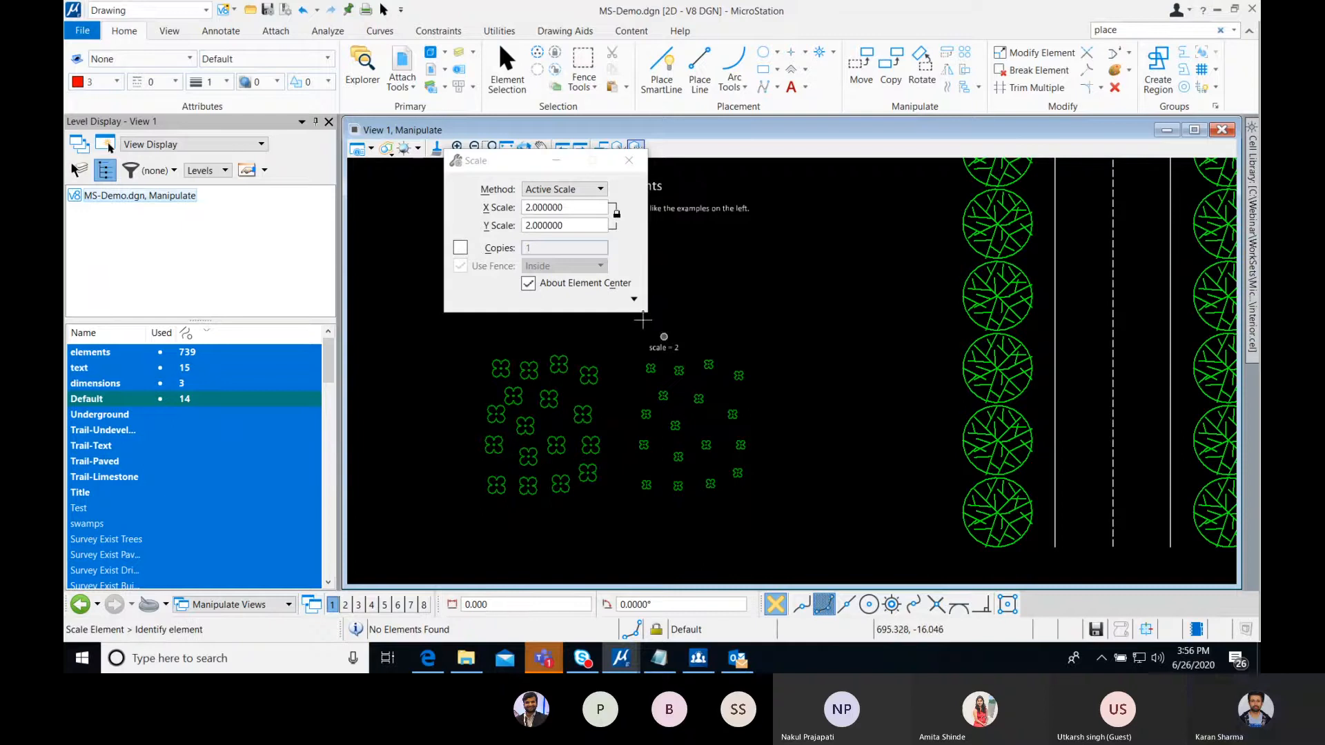
{"action": "left_click", "coordinate": [529, 284]}
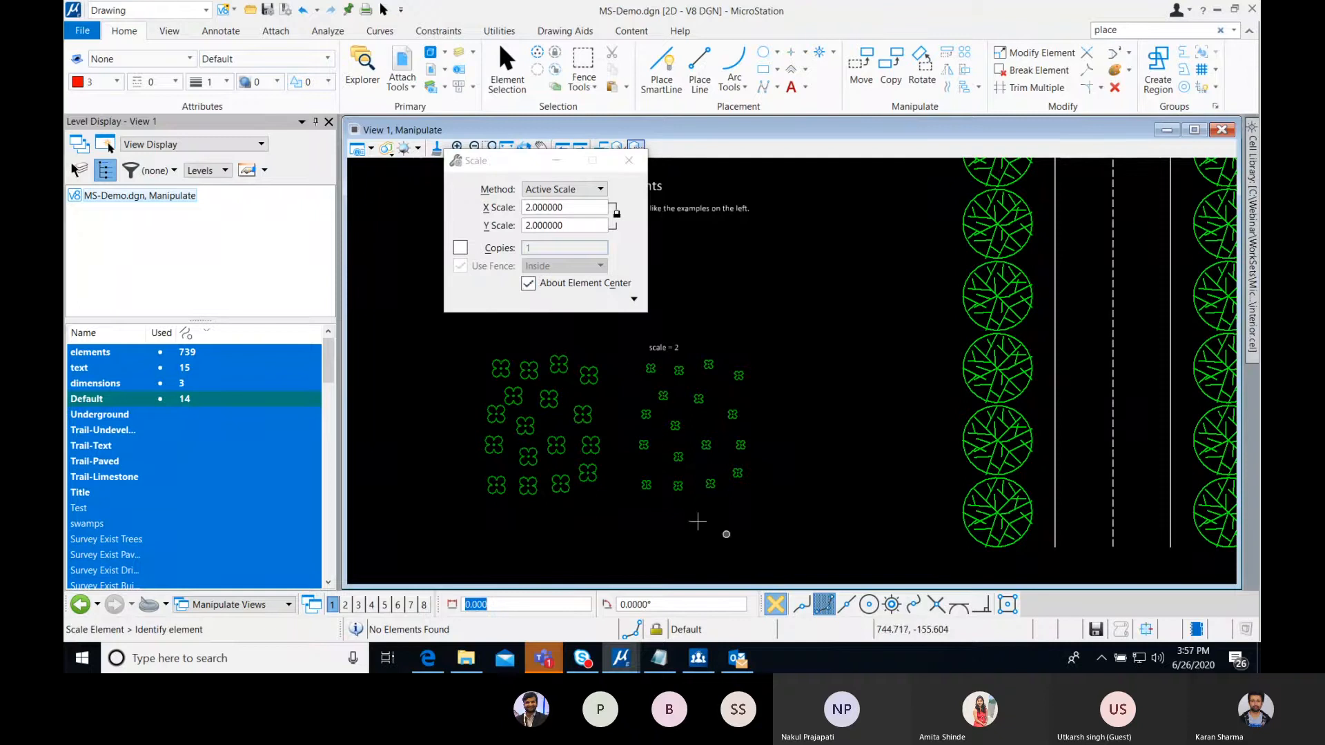
{"action": "left_click_drag", "start_coordinate": [759, 517], "coordinate": [652, 366]}
{"action": "left_click", "coordinate": [794, 392]}
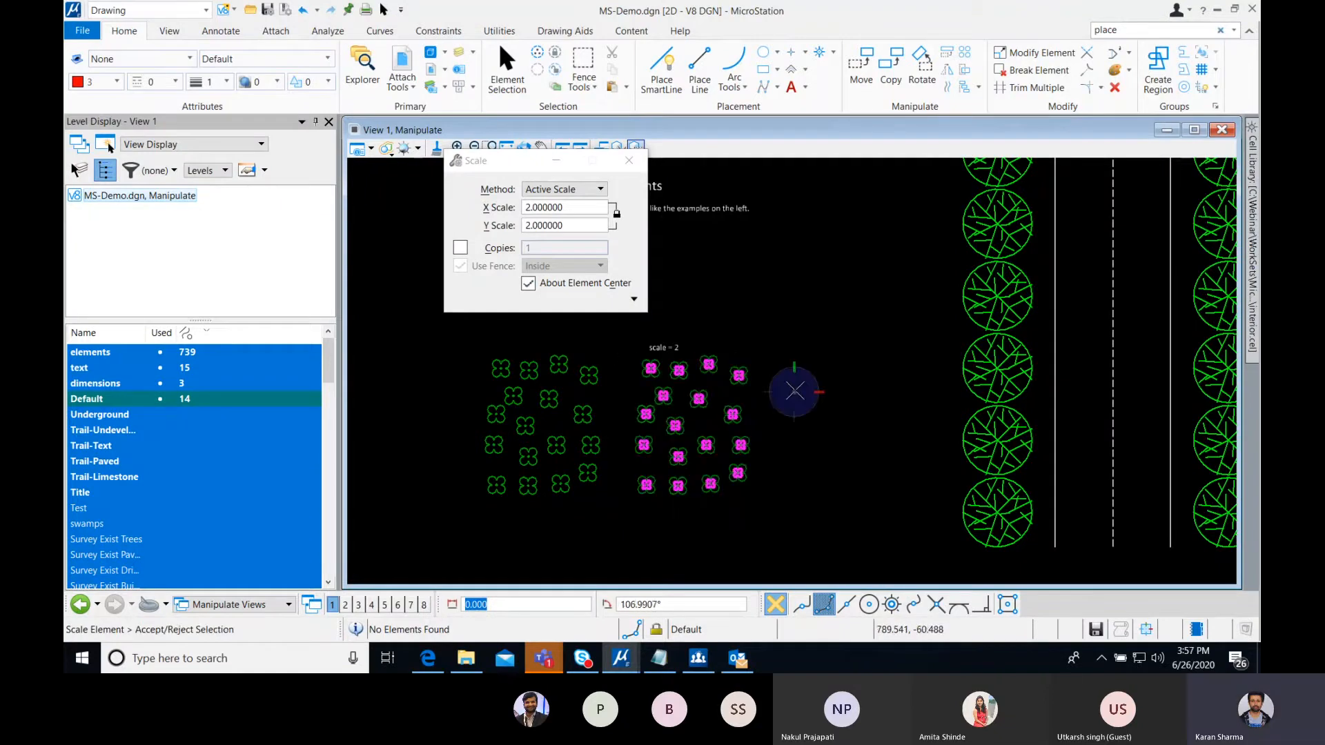
{"action": "right_click", "coordinate": [794, 393]}
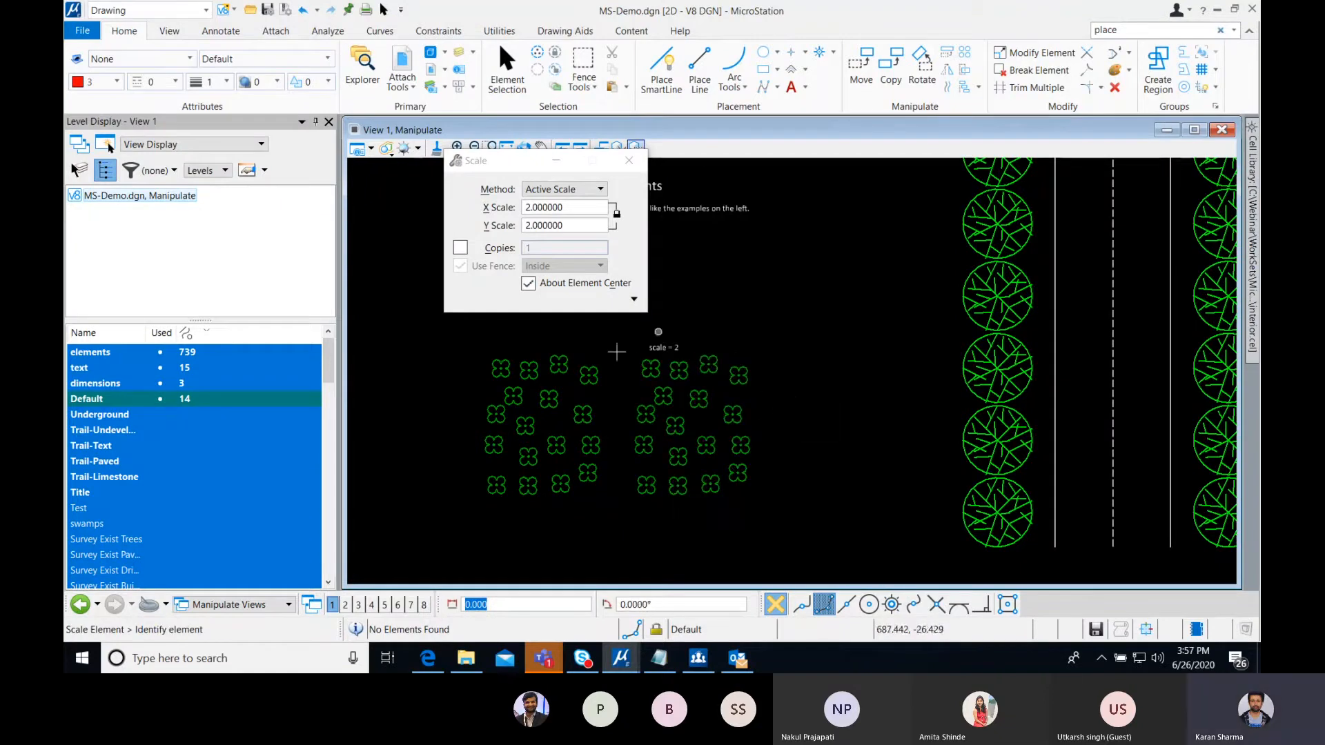
- Set up a rectangular Construct Array with 6 rows and 2 columns for the Array Elements exercise
{"action": "scroll", "coordinate": [746, 423], "scroll_direction": "down", "scroll_amount": 4}
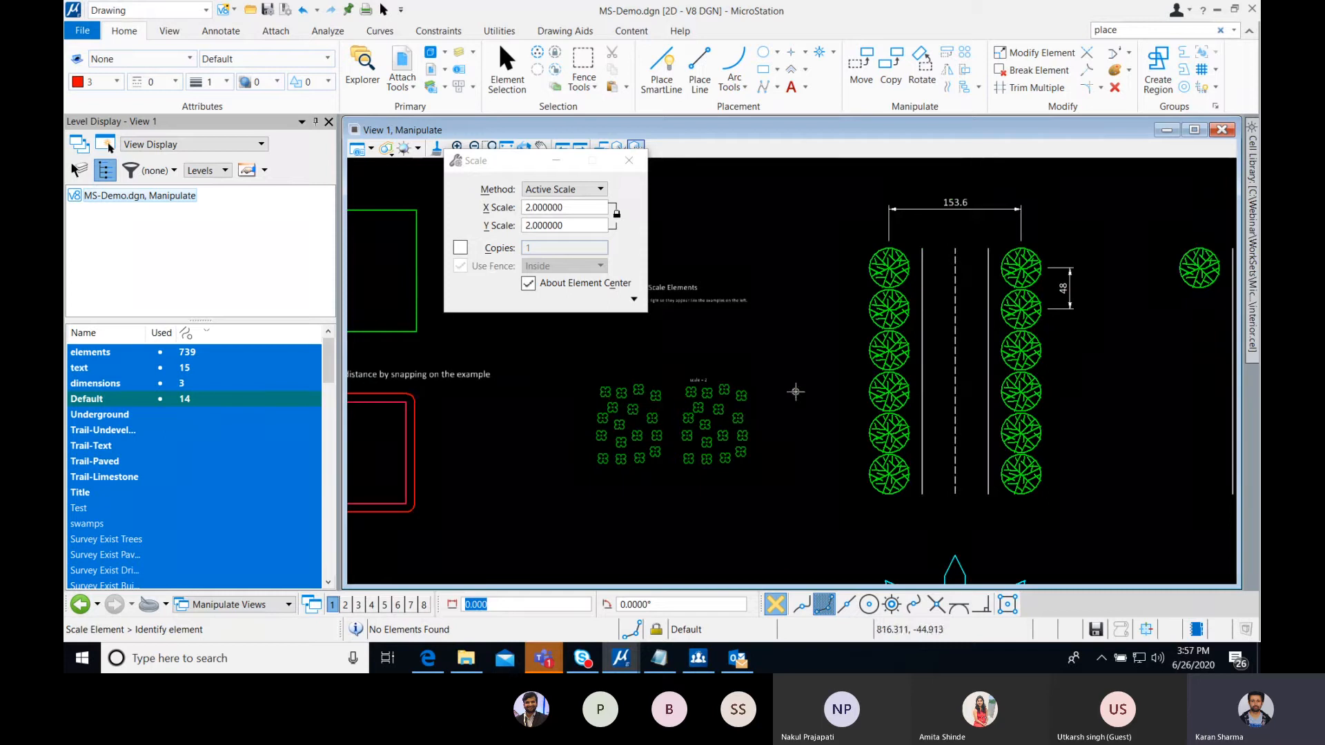
{"action": "middle_click_drag", "start_coordinate": [796, 391], "coordinate": [697, 391]}
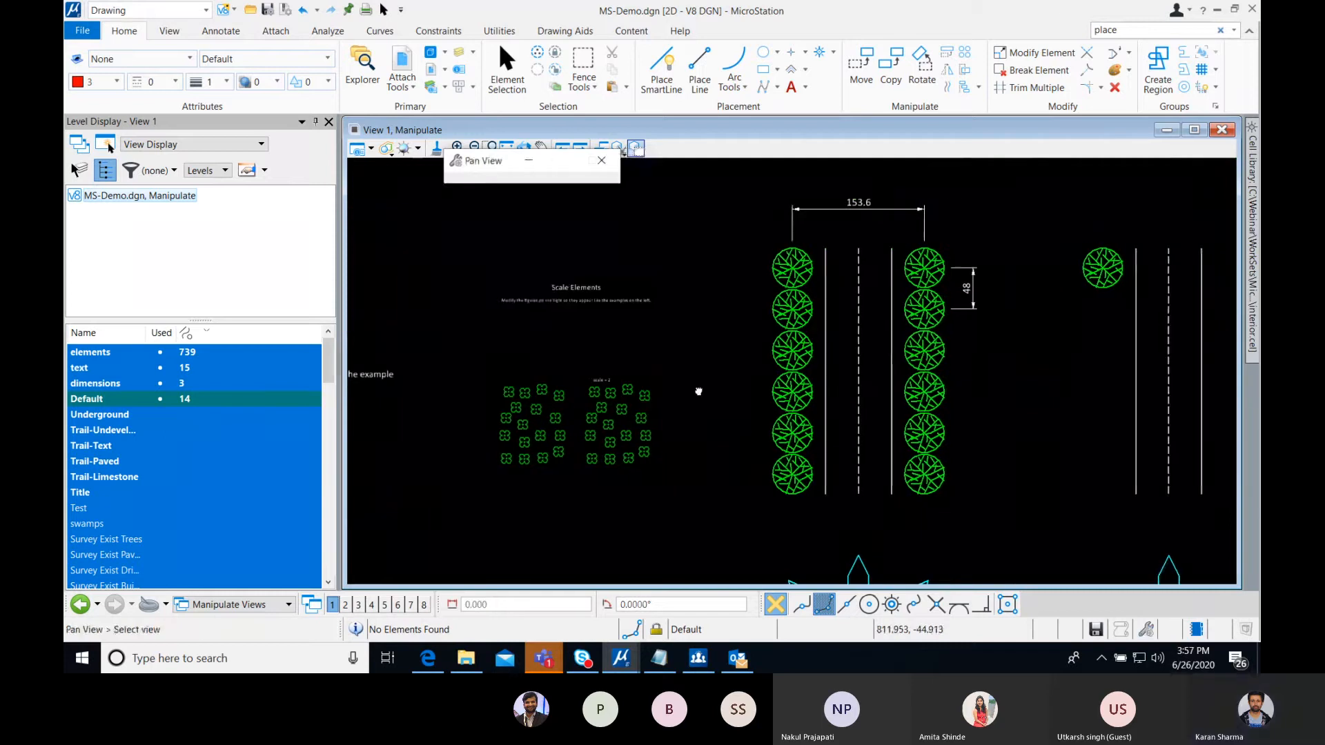
{"action": "left_click", "coordinate": [965, 51]}
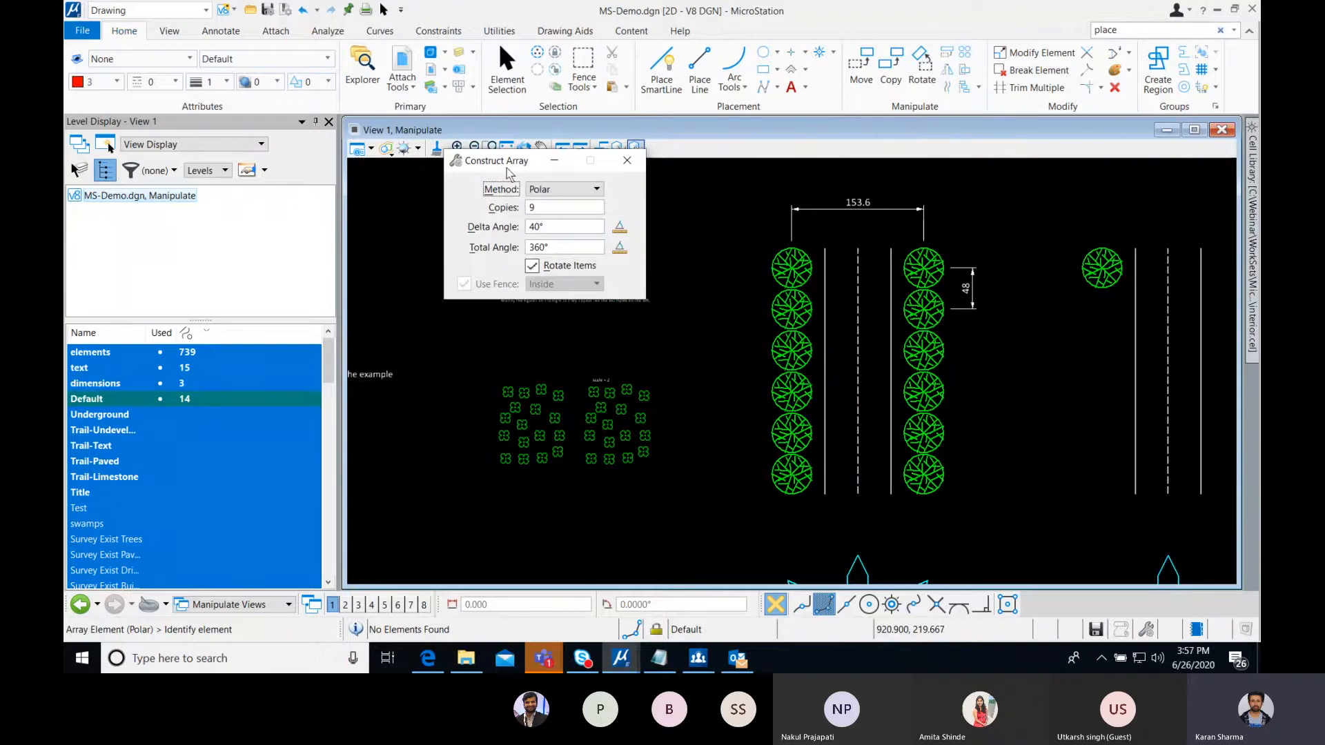
{"action": "scroll", "coordinate": [842, 311], "scroll_direction": "down", "scroll_amount": 3}
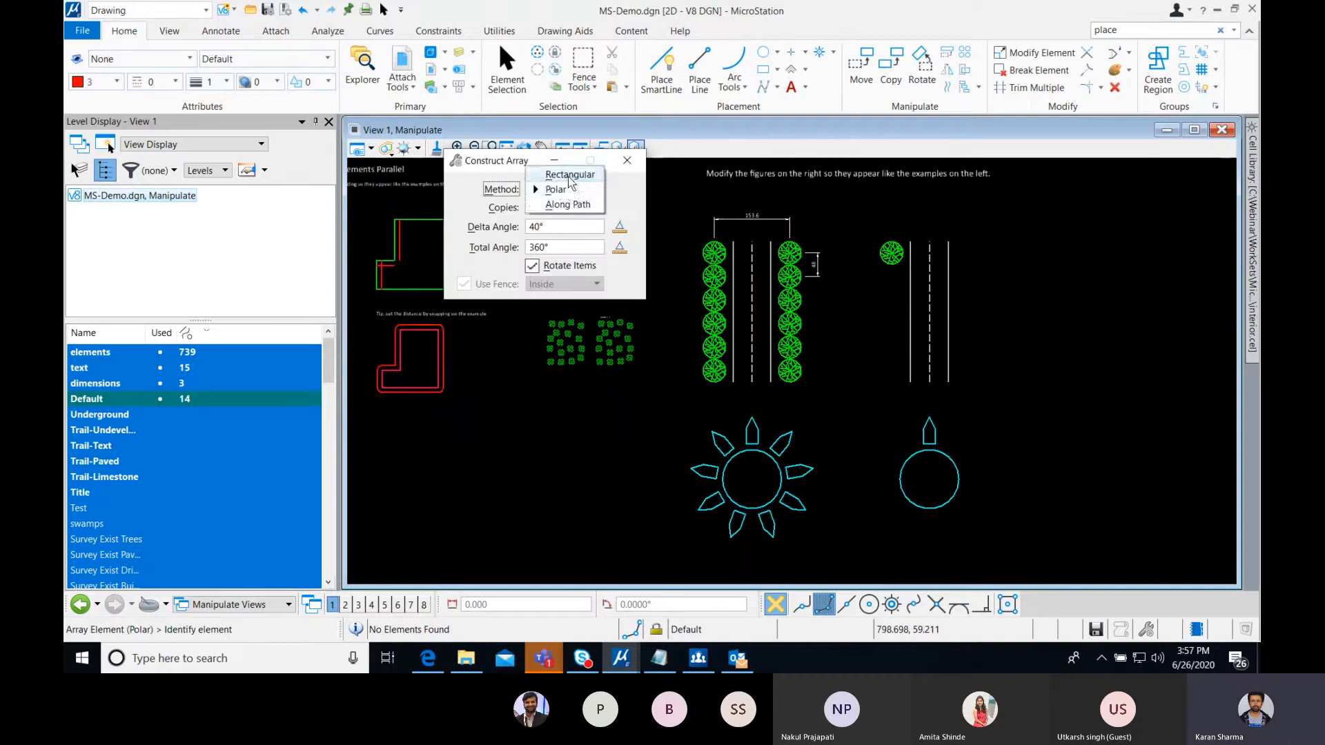
{"action": "left_click", "coordinate": [569, 176]}
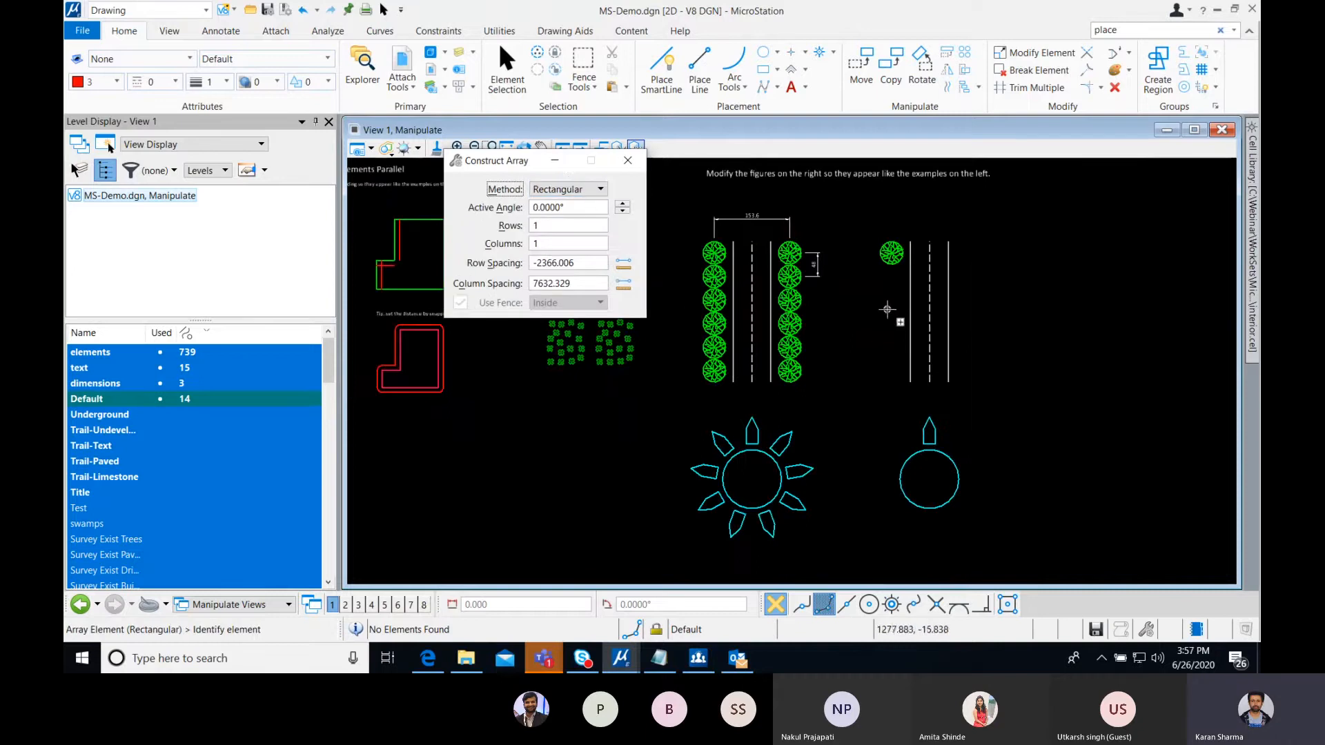
{"action": "middle_click_drag", "start_coordinate": [890, 304], "coordinate": [887, 354]}
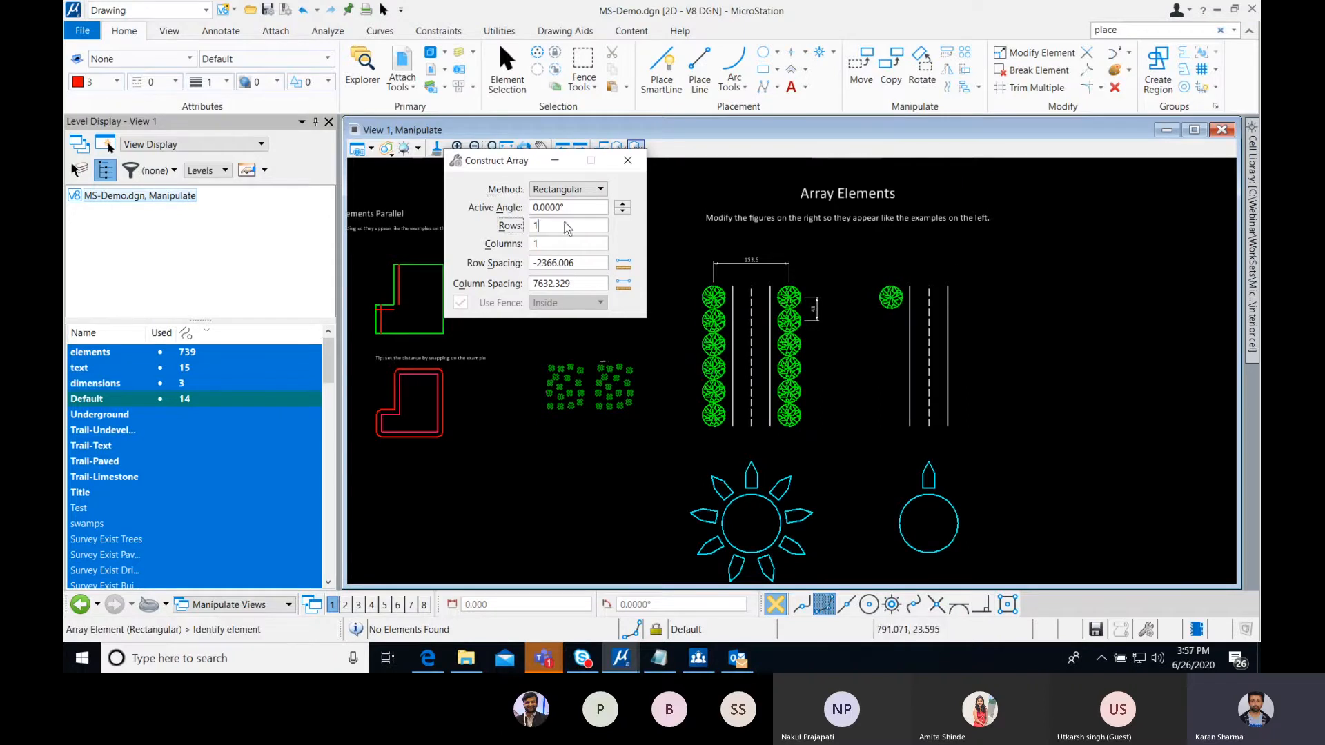
{"action": "left_click", "coordinate": [547, 247]}
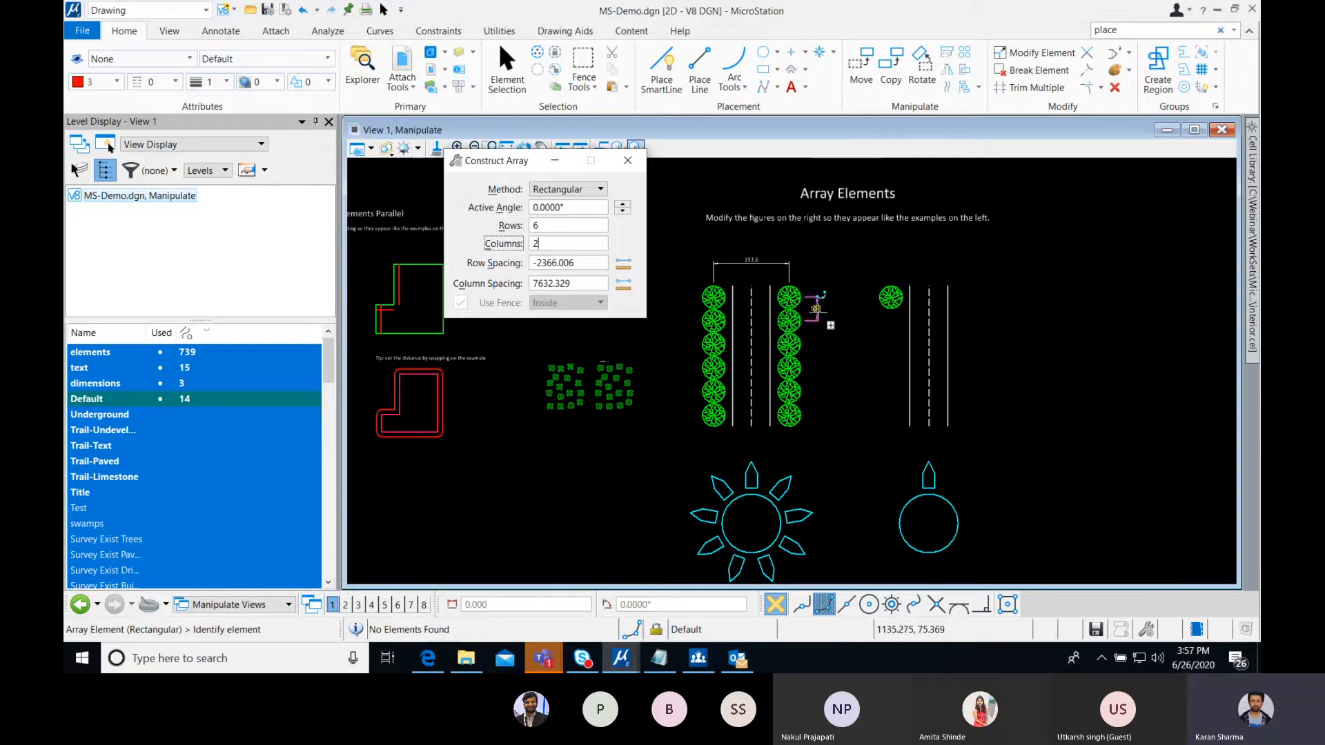
- Set the array's row spacing to 48 and column spacing to 153.6
{"action": "scroll", "coordinate": [817, 313], "scroll_direction": "up", "scroll_amount": 2}
{"action": "middle_click_drag", "start_coordinate": [800, 246], "coordinate": [857, 274]}
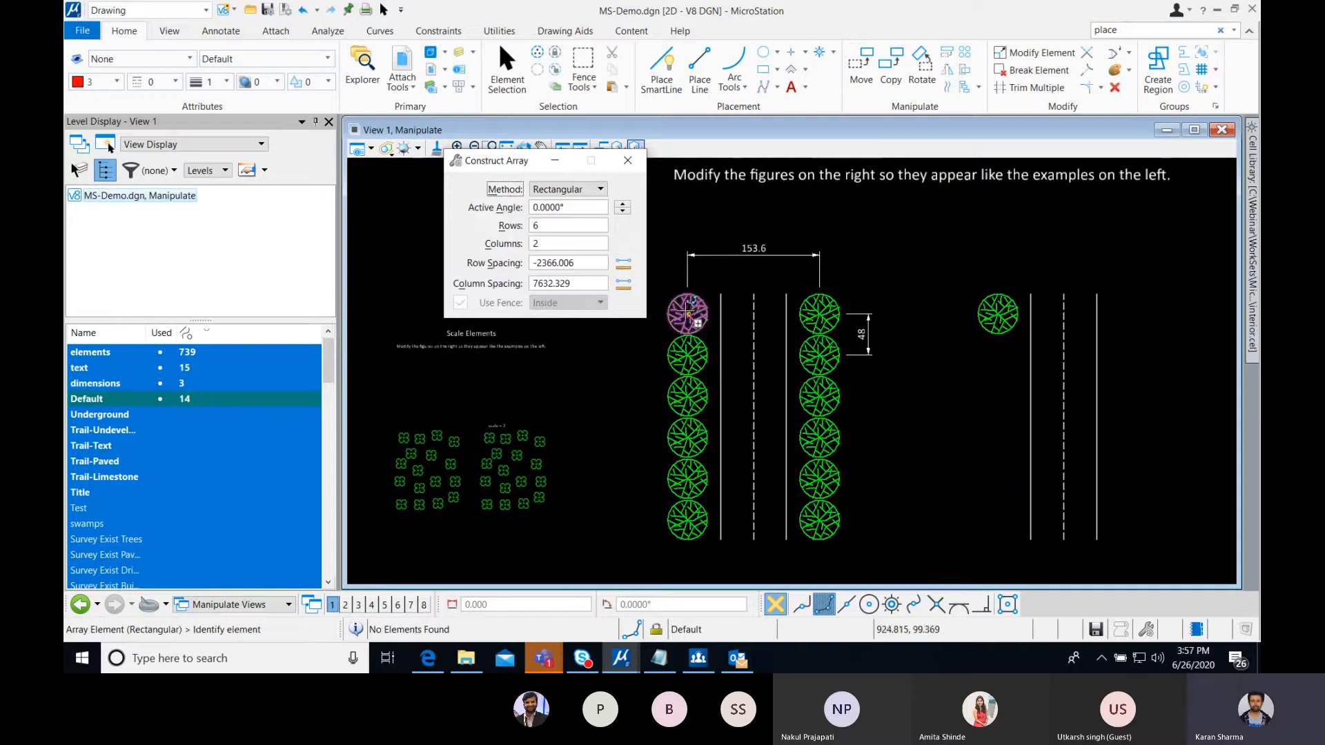
{"action": "left_click", "coordinate": [506, 265]}
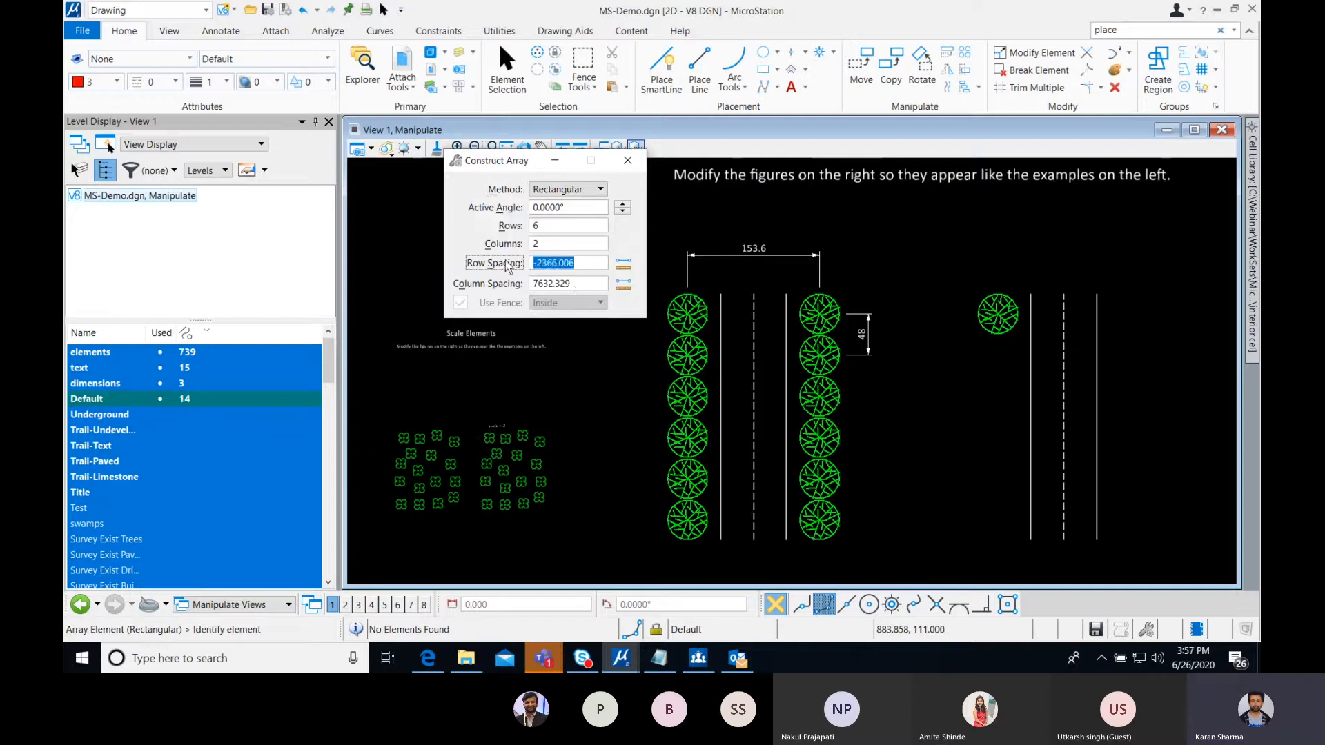
{"action": "type", "text": "48"}
{"action": "key", "text": "Tab"}
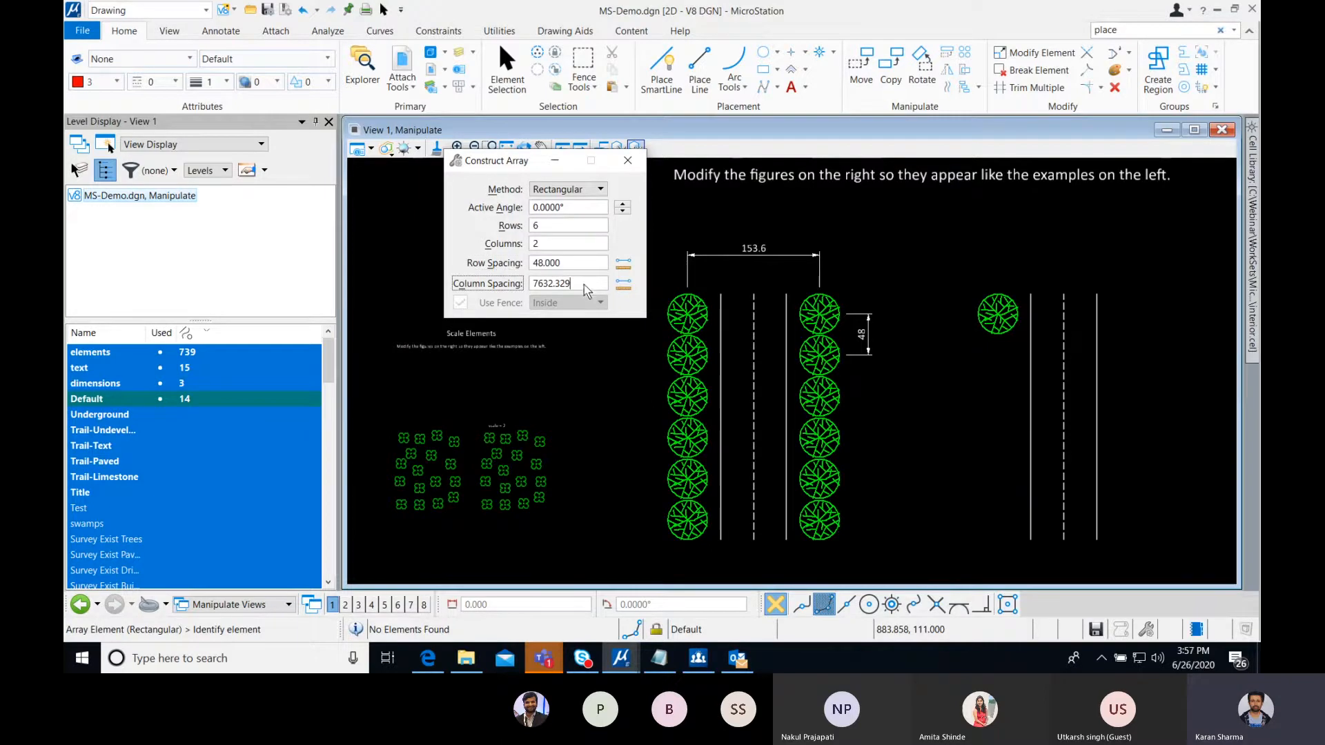
{"action": "left_click", "coordinate": [504, 281]}
{"action": "type", "text": "153.6"}
- Array the single practice tree beside the road lines, with the row spacing set to -48 so the rows run downward
{"action": "left_click", "coordinate": [997, 315]}
{"action": "middle_click_drag", "start_coordinate": [996, 315], "coordinate": [910, 360]}
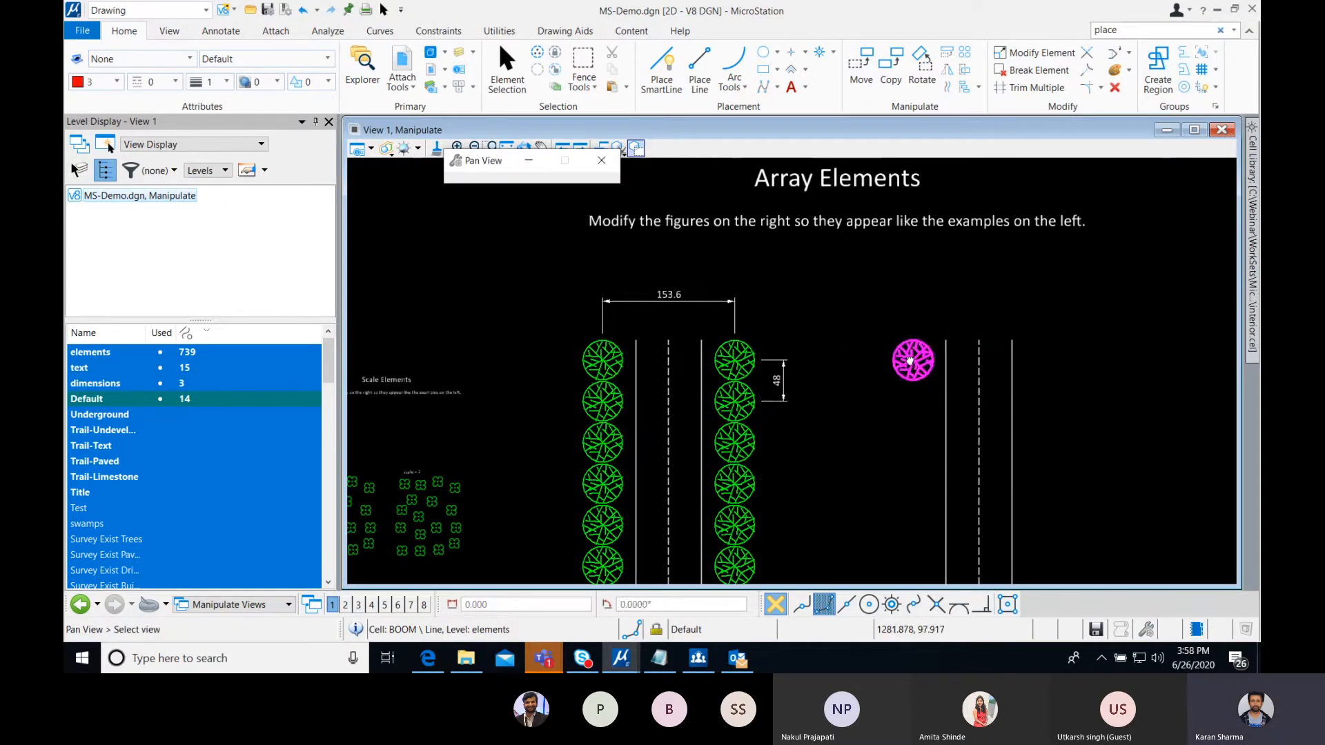
{"action": "scroll", "coordinate": [910, 360], "scroll_direction": "down", "scroll_amount": 2}
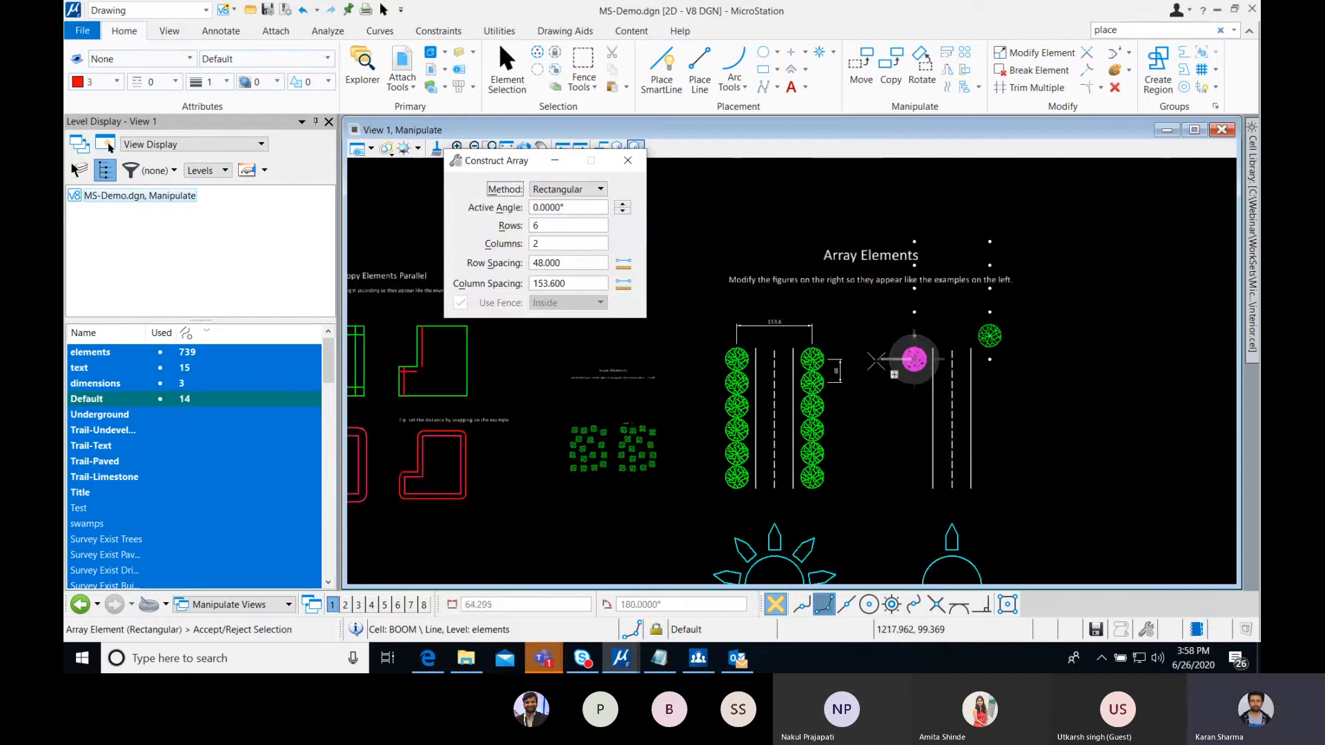
{"action": "left_click", "coordinate": [533, 265]}
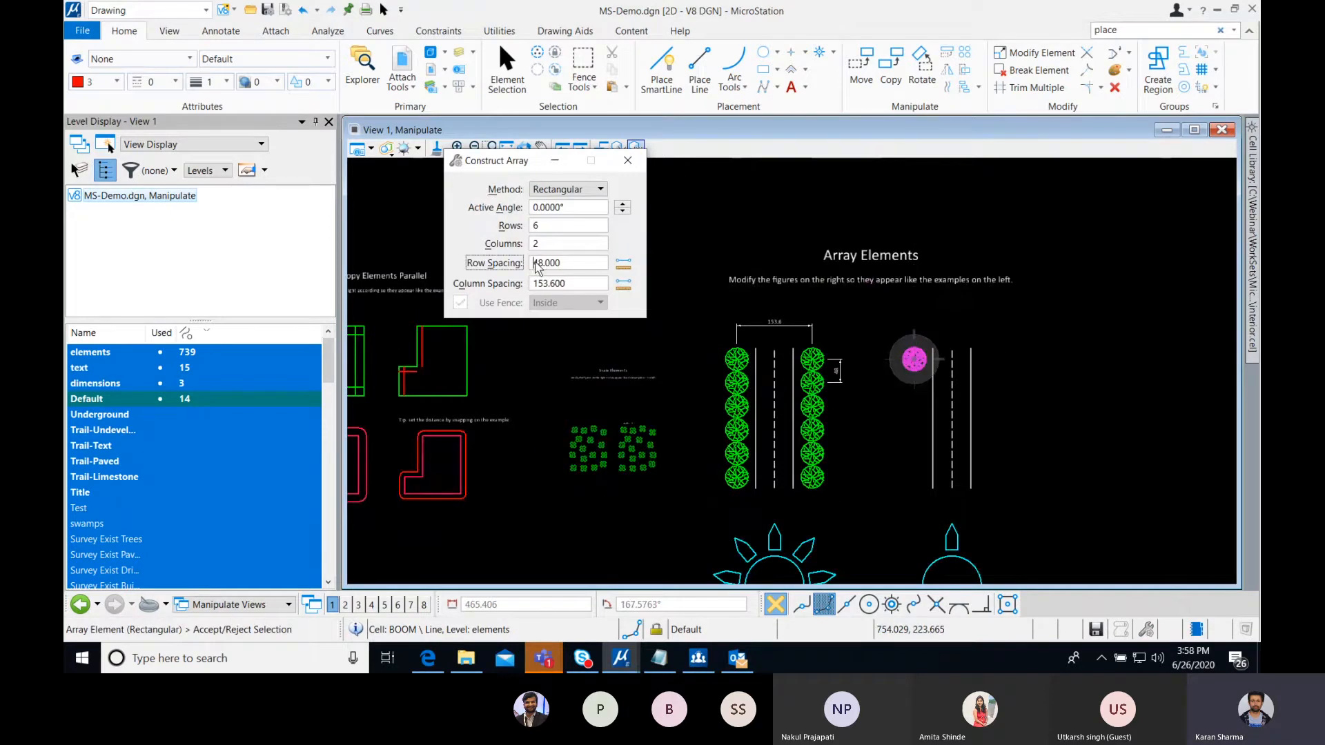
{"action": "type", "text": "-"}
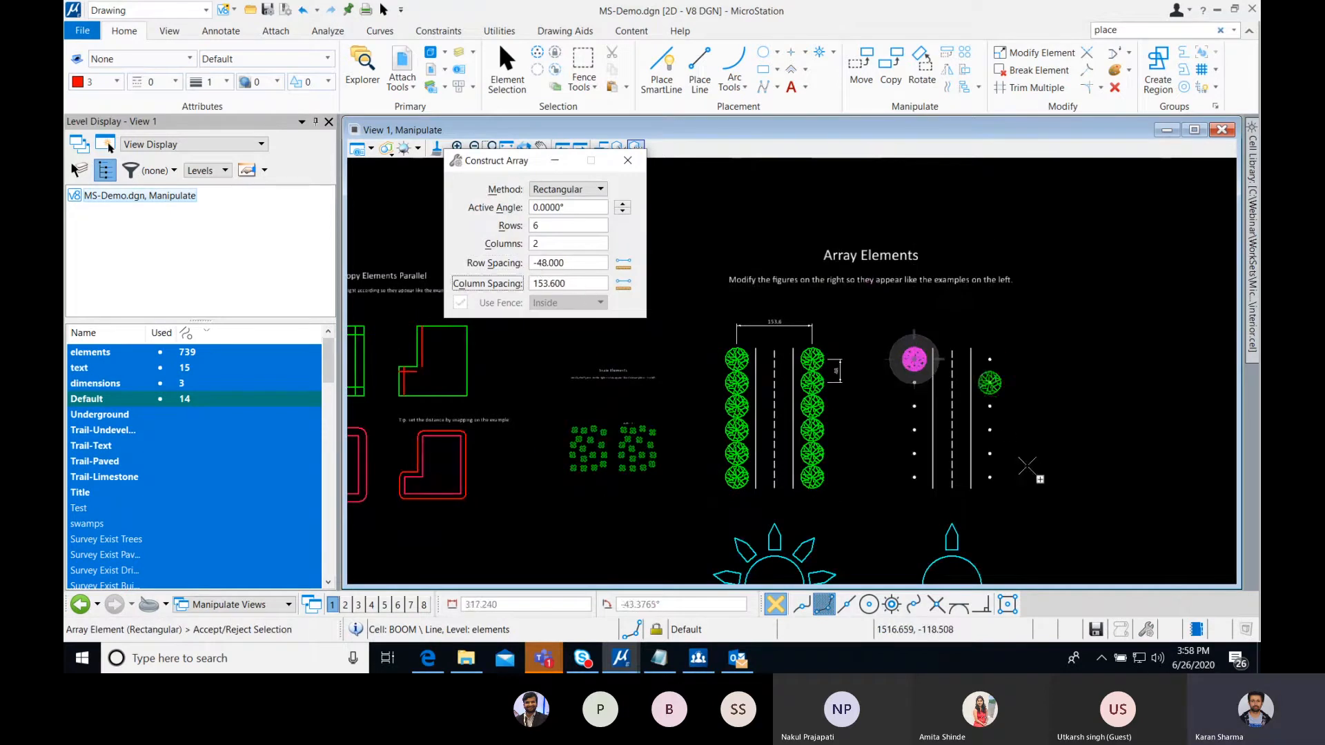
{"action": "left_click", "coordinate": [1033, 467]}
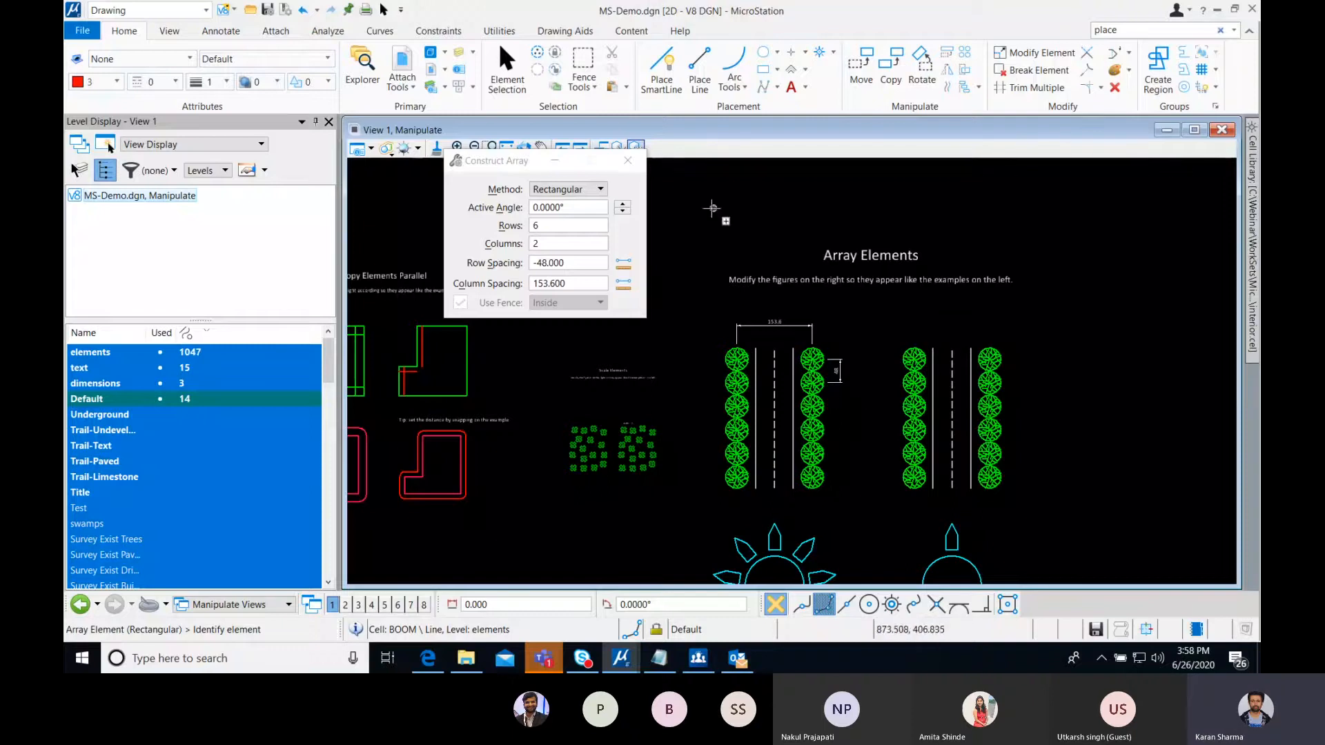
- Array the cyan pointed practice shape in Polar mode around the circle's center, with 9 copies, a 40° delta angle and rotated items
{"action": "scroll", "coordinate": [895, 414], "scroll_direction": "down", "scroll_amount": 2}
{"action": "middle_click_drag", "start_coordinate": [870, 407], "coordinate": [830, 350]}
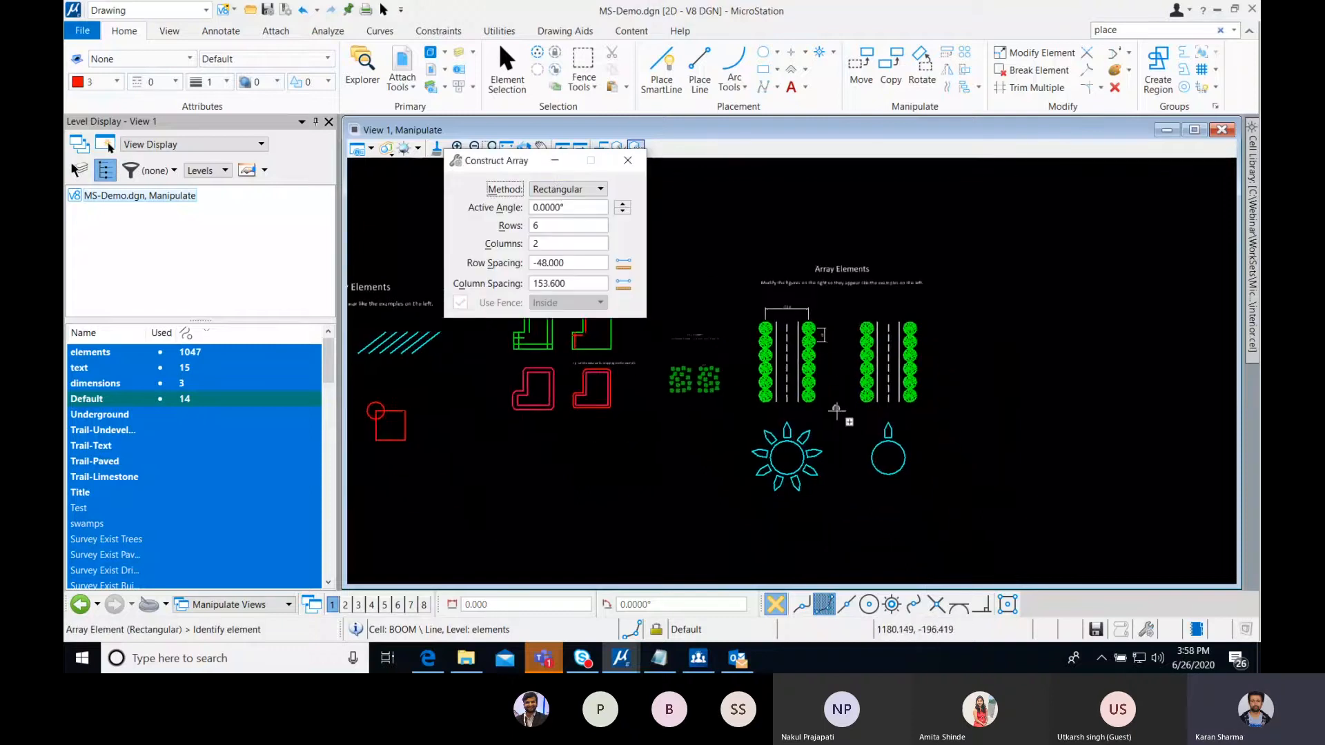
{"action": "scroll", "coordinate": [837, 410], "scroll_direction": "up", "scroll_amount": 2}
{"action": "left_click", "coordinate": [574, 189]}
{"action": "left_click", "coordinate": [574, 203]}
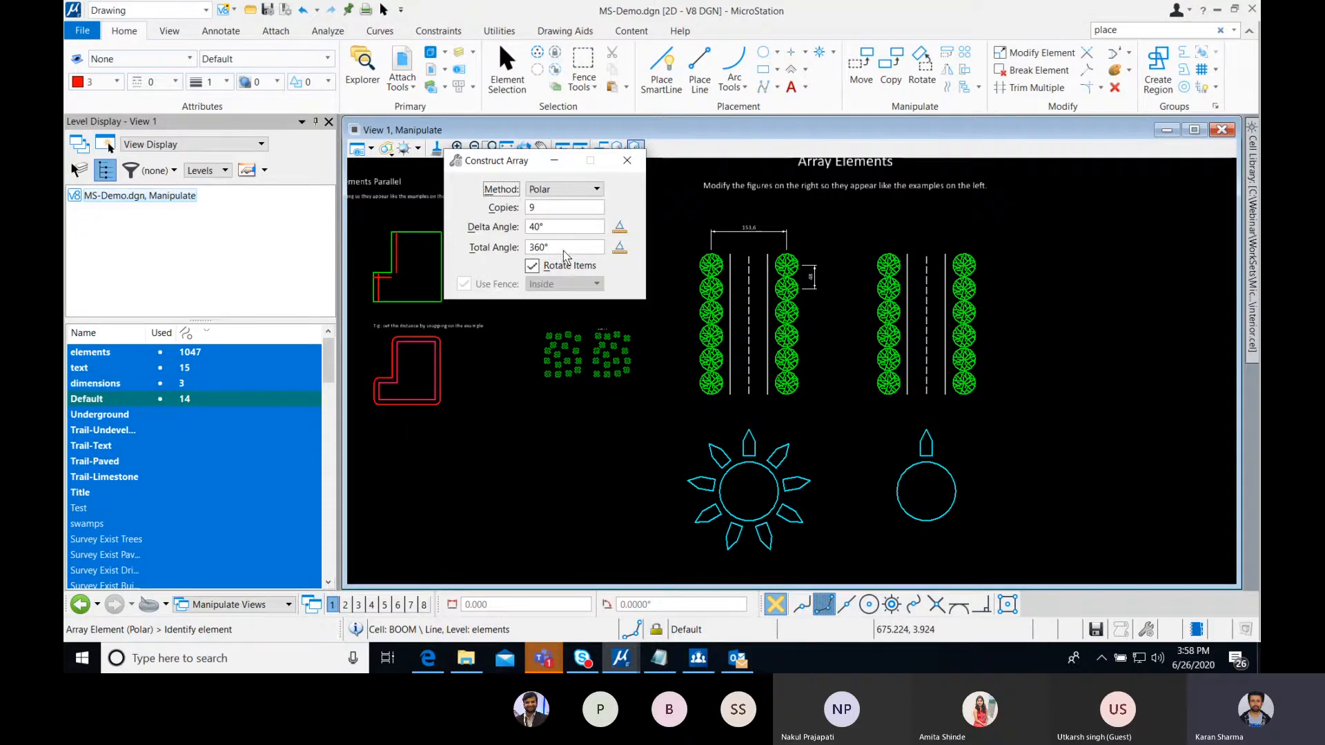
{"action": "left_click", "coordinate": [928, 443]}
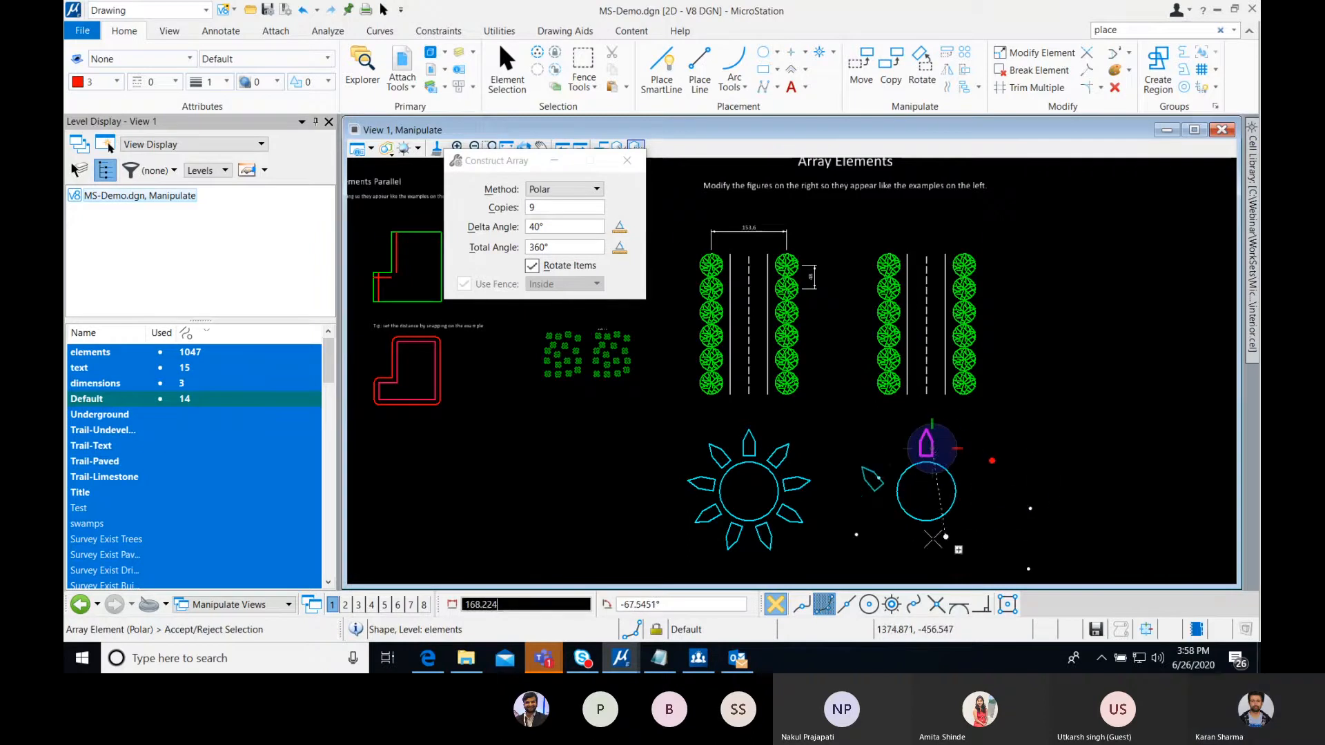
{"action": "left_click", "coordinate": [928, 491]}
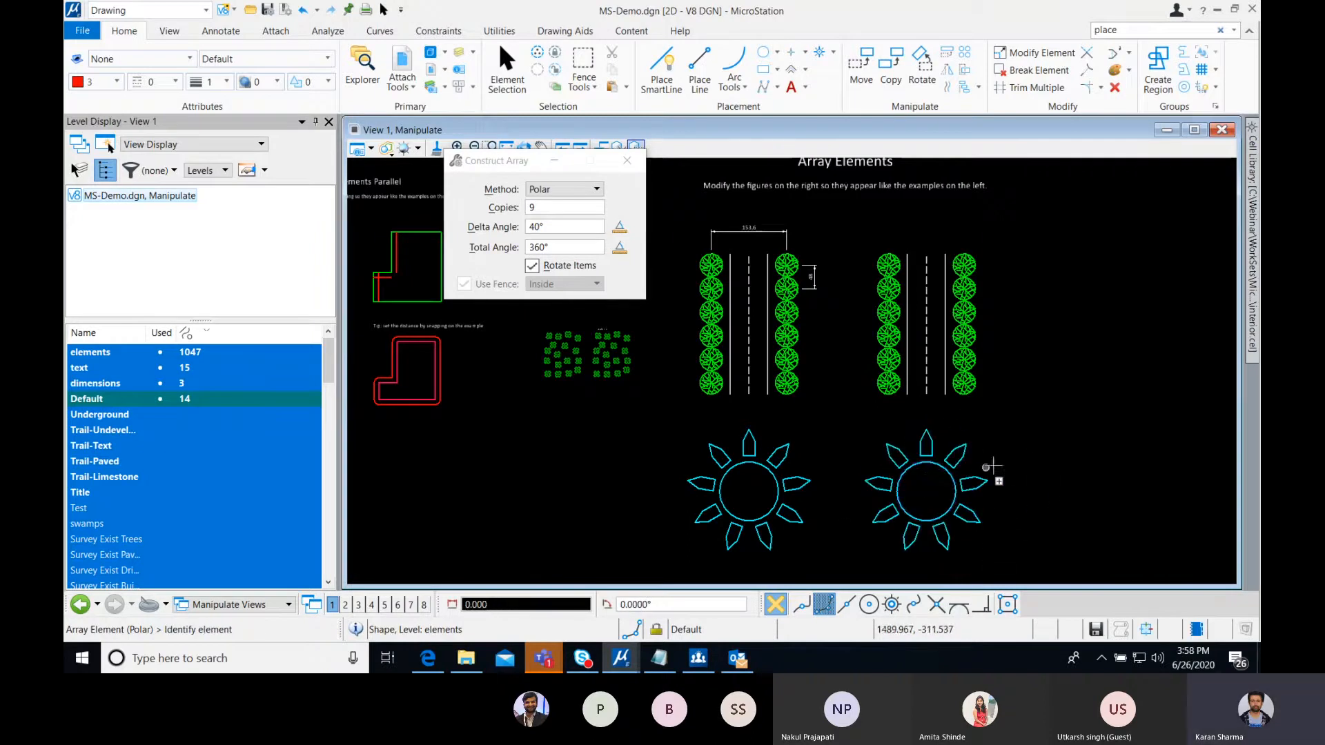
- Switch to the Modify Views view group and close the Construct Array settings
{"action": "scroll", "coordinate": [1002, 464], "scroll_direction": "down", "scroll_amount": 4}
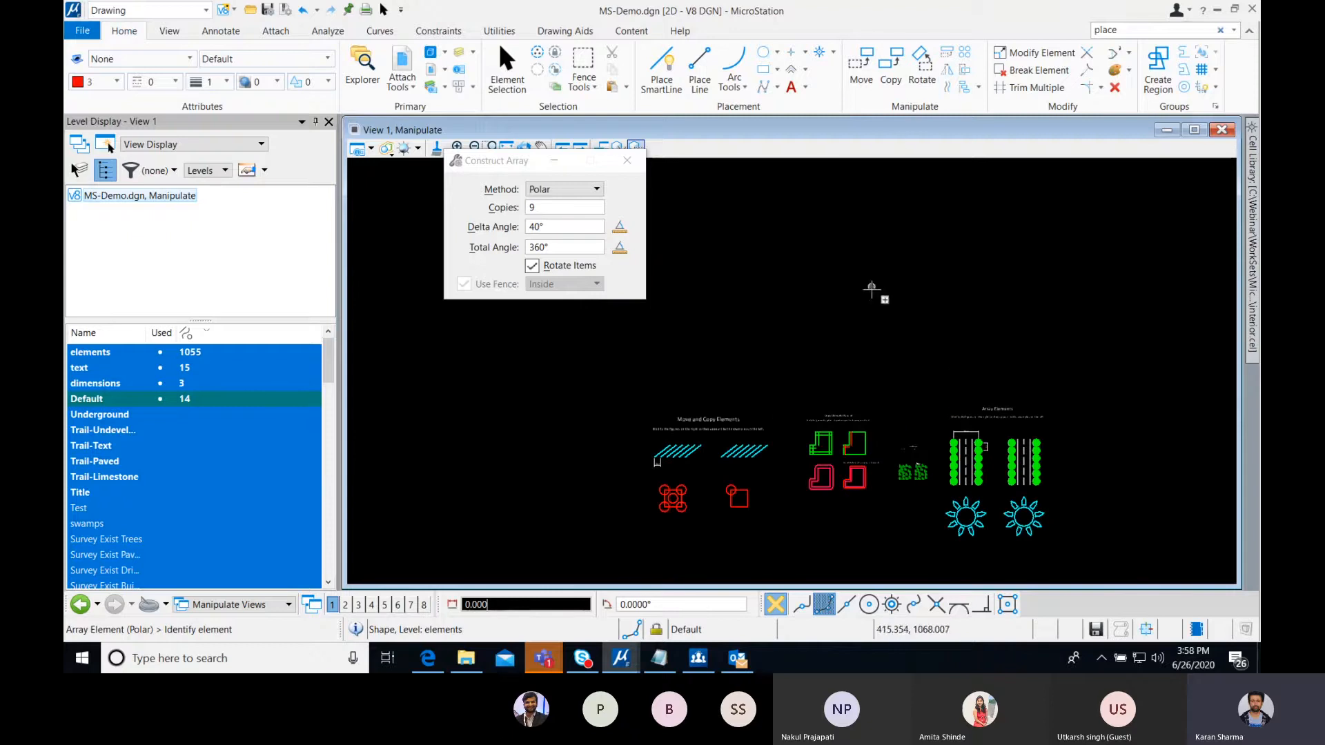
{"action": "middle_click_drag", "start_coordinate": [1057, 358], "coordinate": [998, 348]}
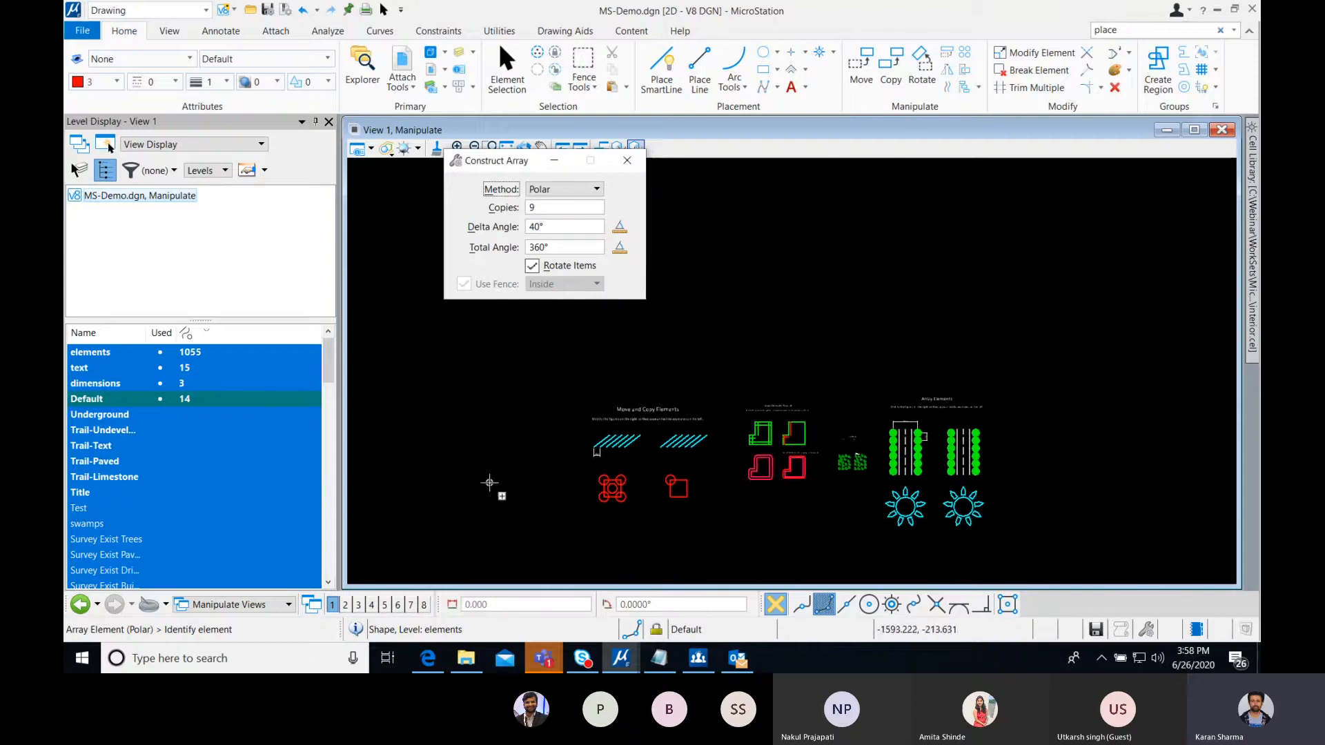
{"action": "left_click", "coordinate": [266, 605]}
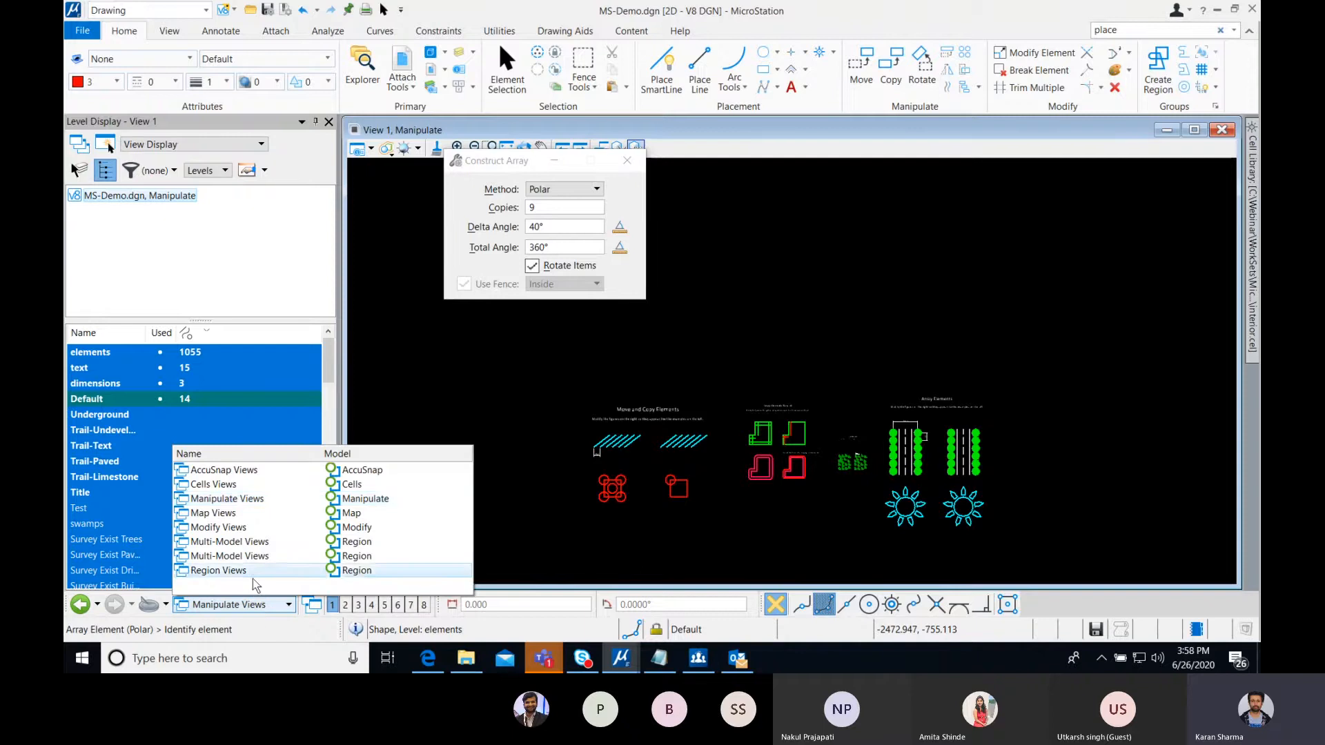
{"action": "left_click", "coordinate": [218, 527]}
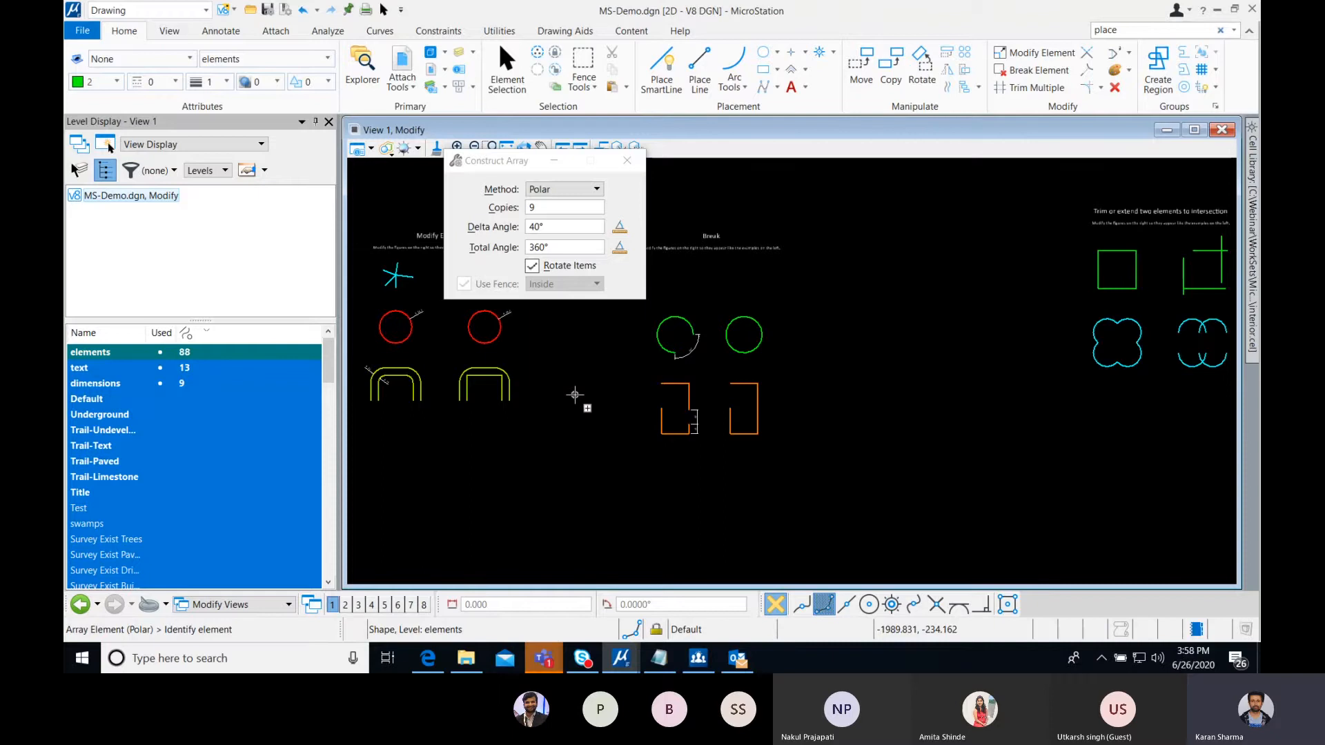
{"action": "scroll", "coordinate": [575, 395], "scroll_direction": "down", "scroll_amount": 2}
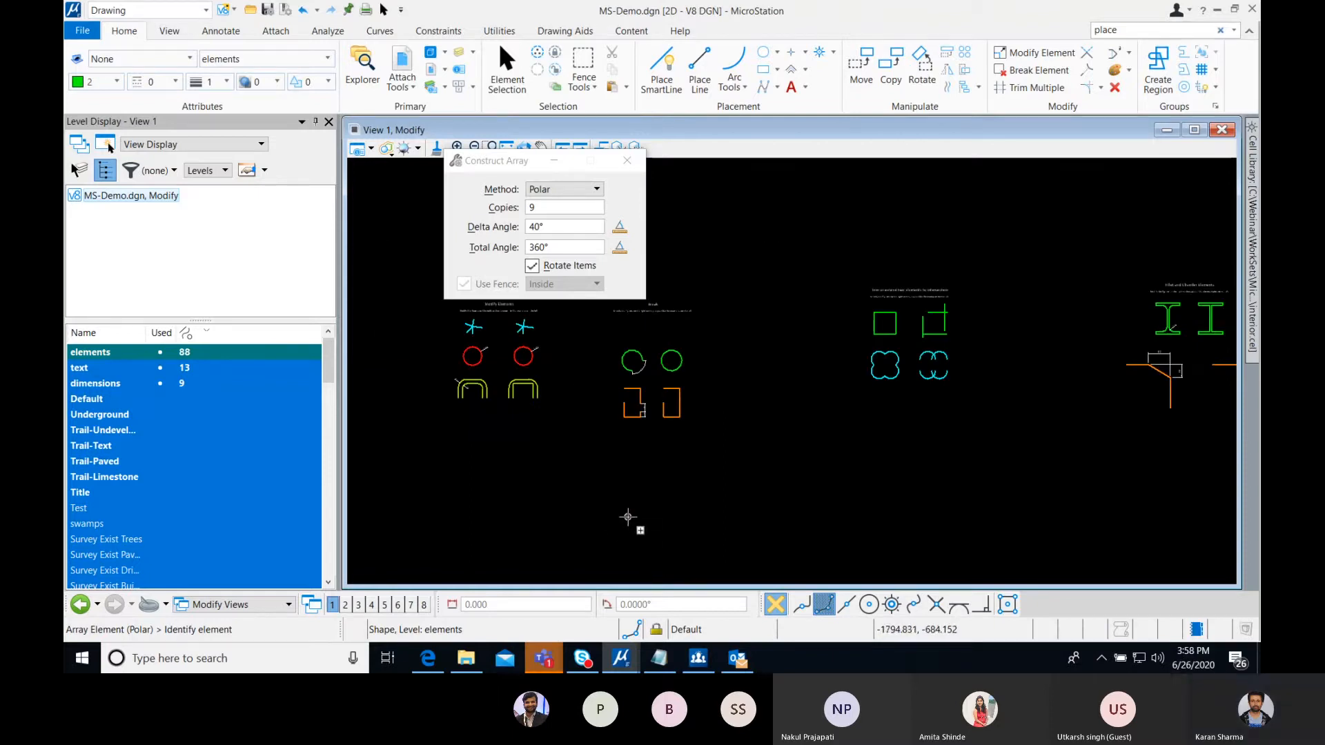
{"action": "left_click", "coordinate": [558, 156]}
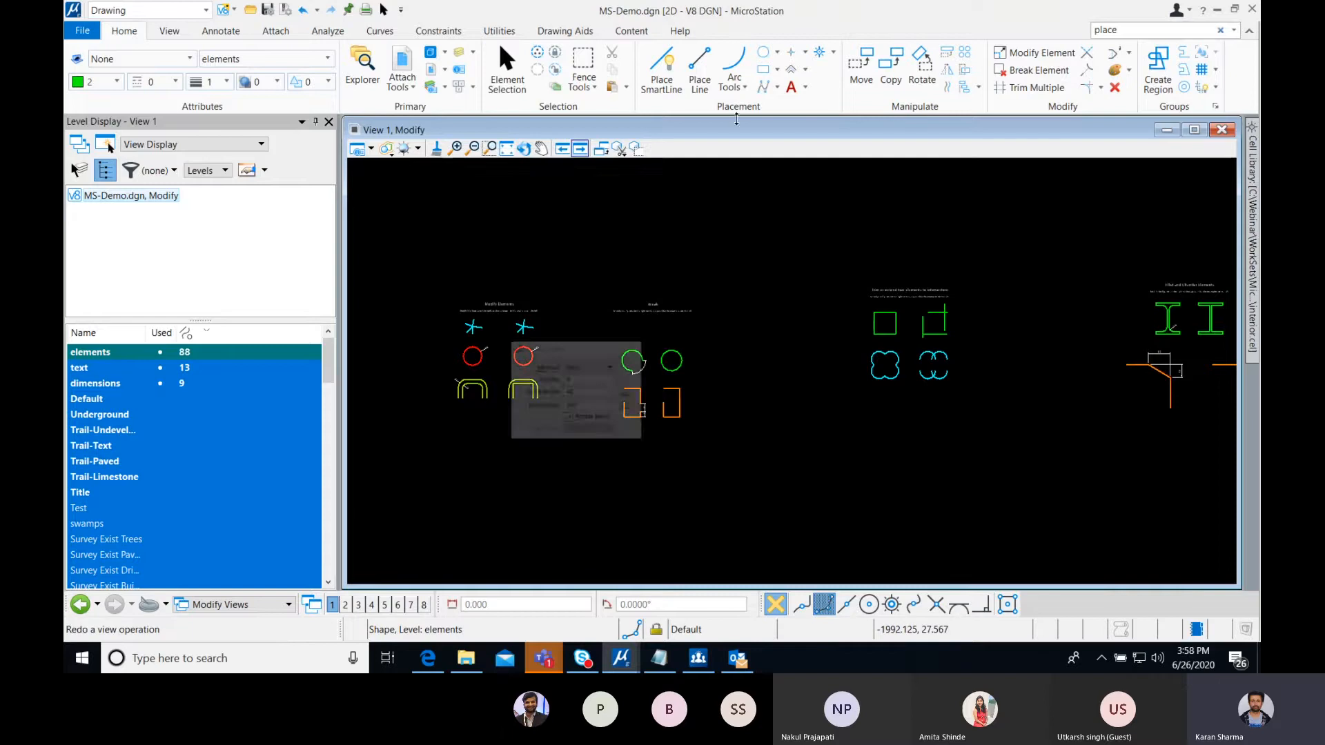
- Use Modify Element to move the outer end of the cyan practice star's right-hand line to the star's center
{"action": "left_click", "coordinate": [1030, 55]}
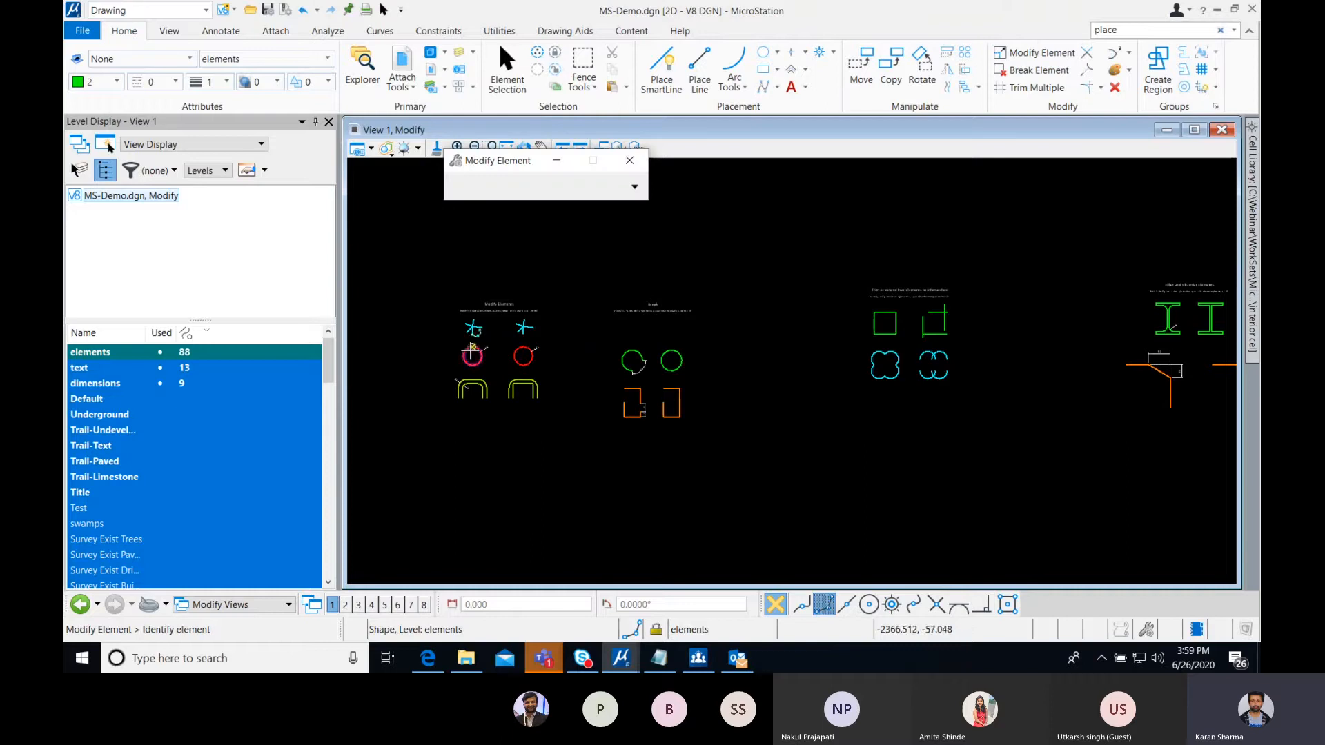
{"action": "scroll", "coordinate": [476, 345], "scroll_direction": "up", "scroll_amount": 3}
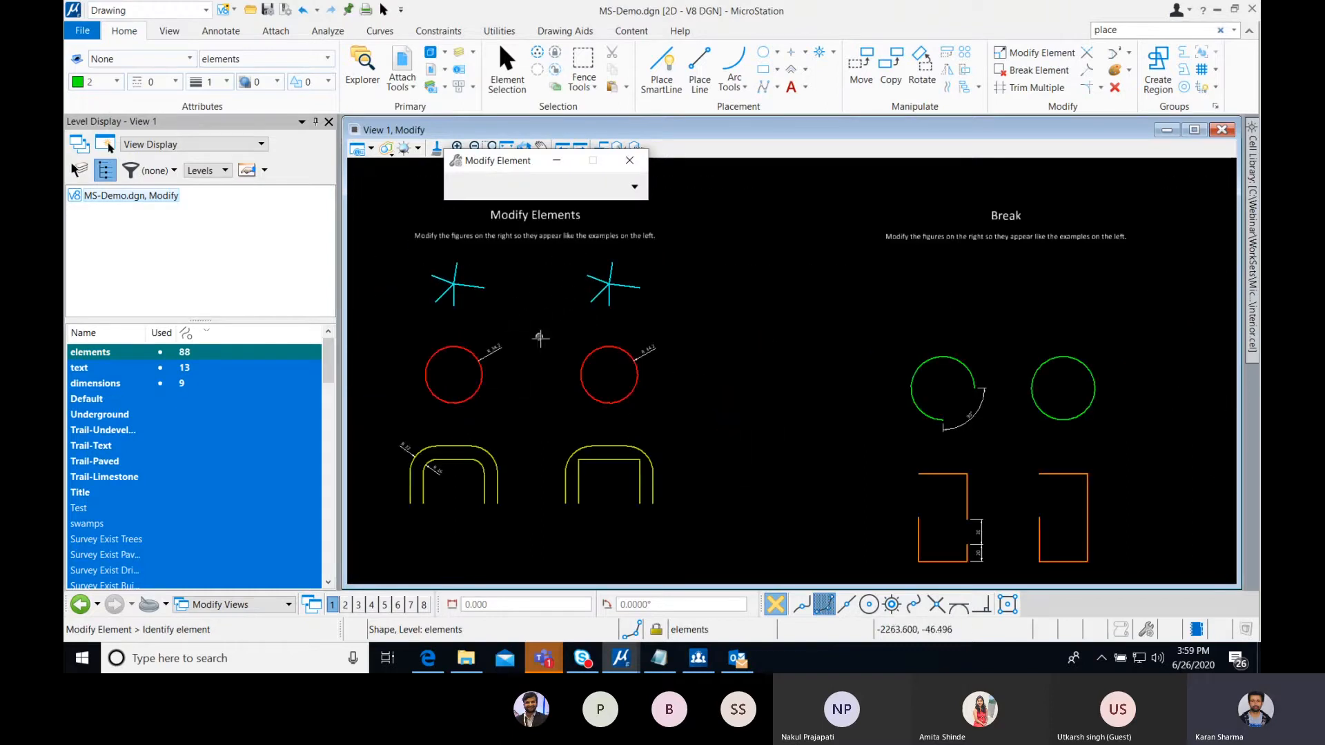
{"action": "left_click", "coordinate": [631, 287]}
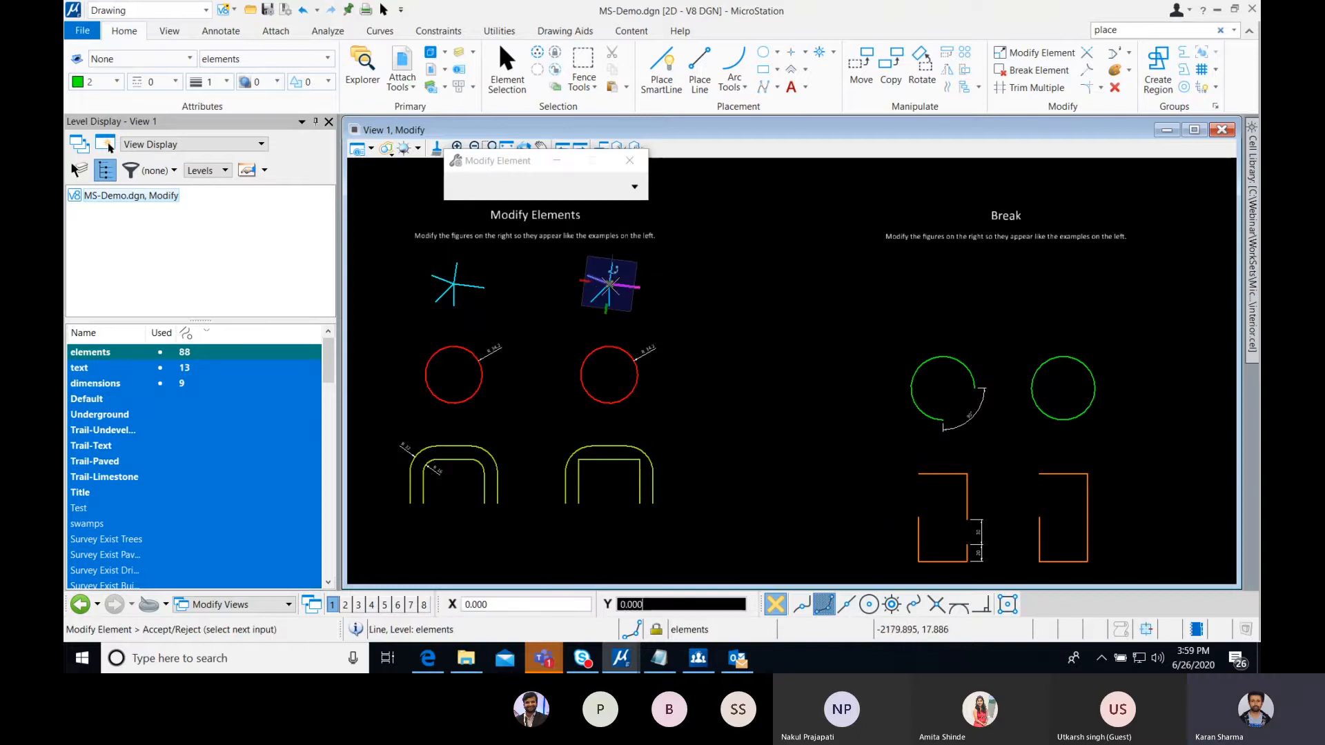
{"action": "left_click", "coordinate": [612, 286]}
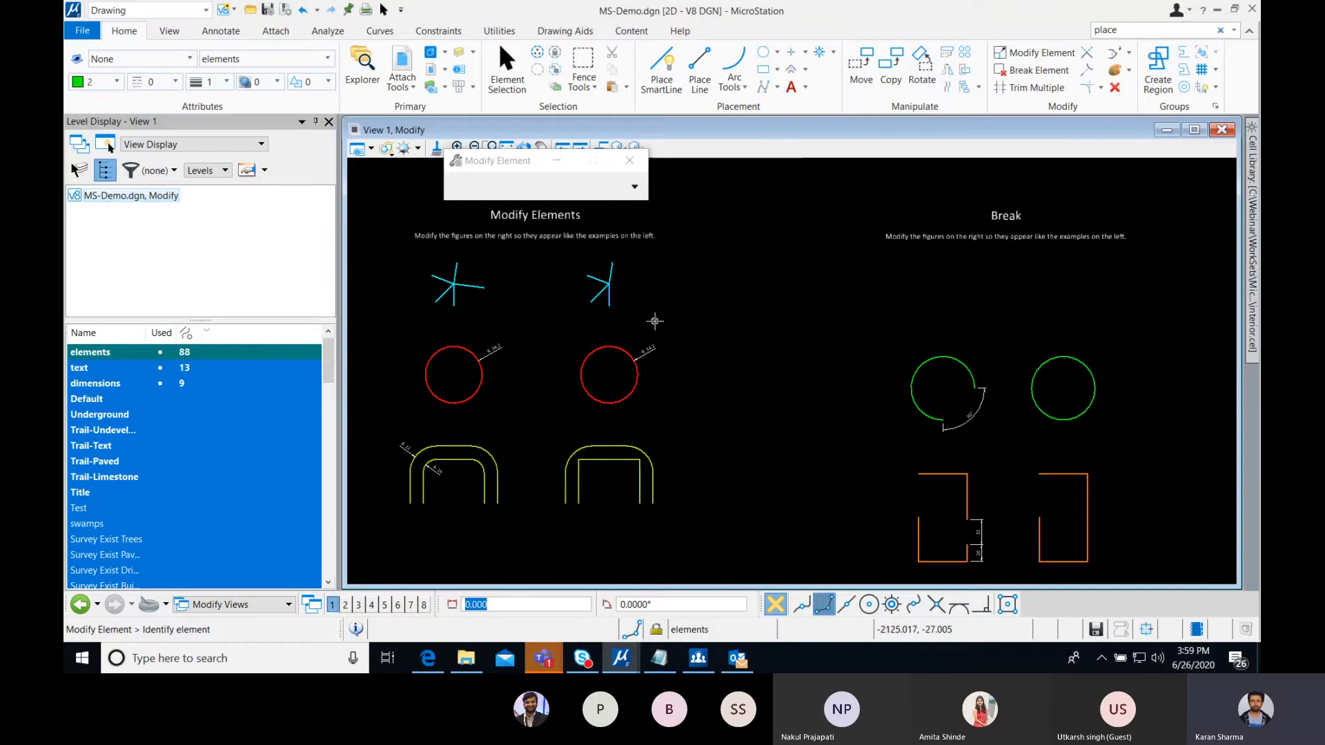
{"action": "left_click", "coordinate": [629, 161]}
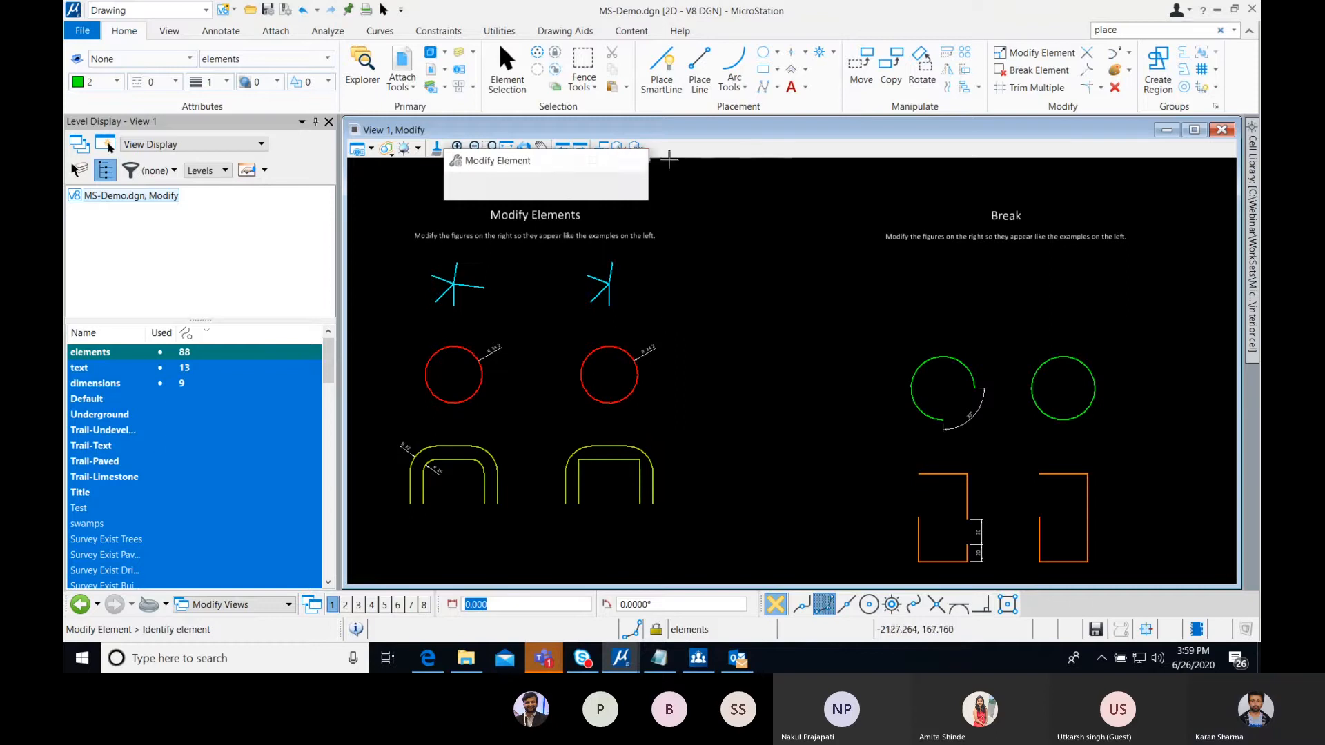
- Shrink the red practice circle to about half its radius with Modify Element
{"action": "left_click", "coordinate": [1024, 53]}
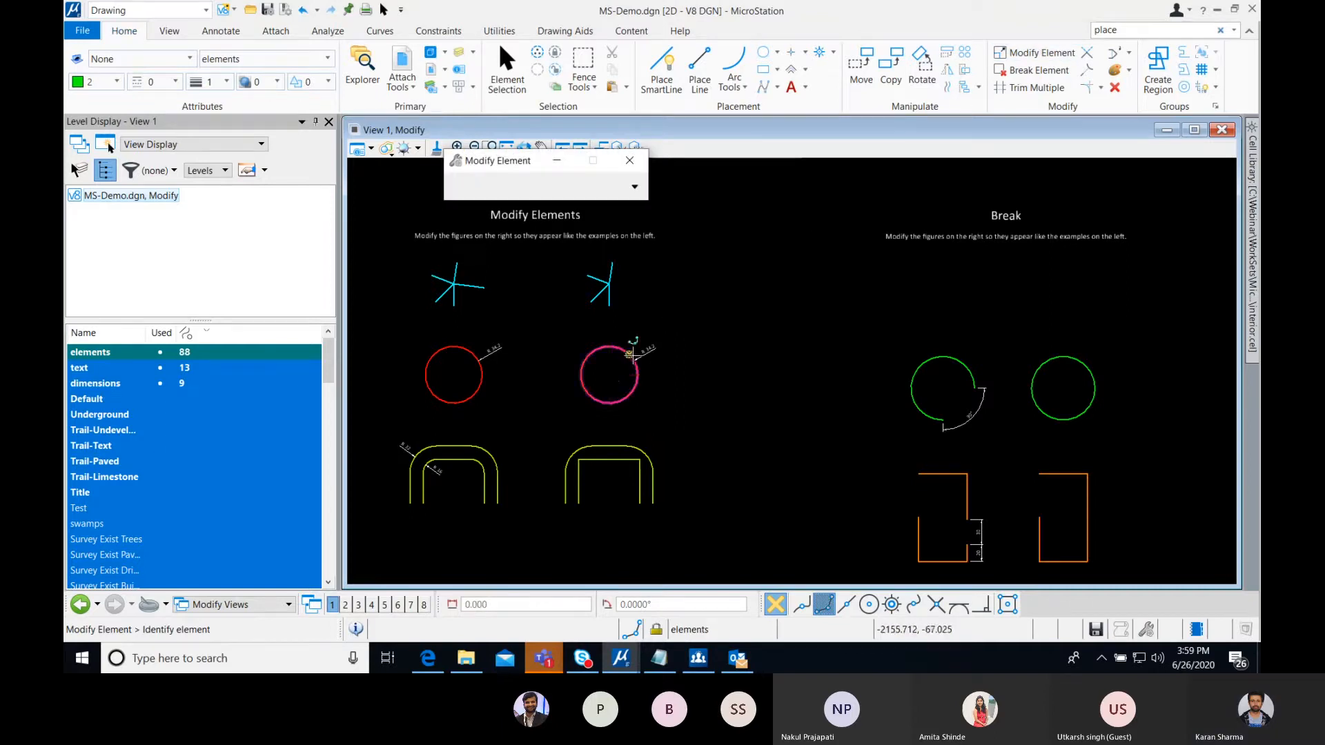
{"action": "left_click", "coordinate": [632, 352]}
{"action": "left_click", "coordinate": [610, 361]}
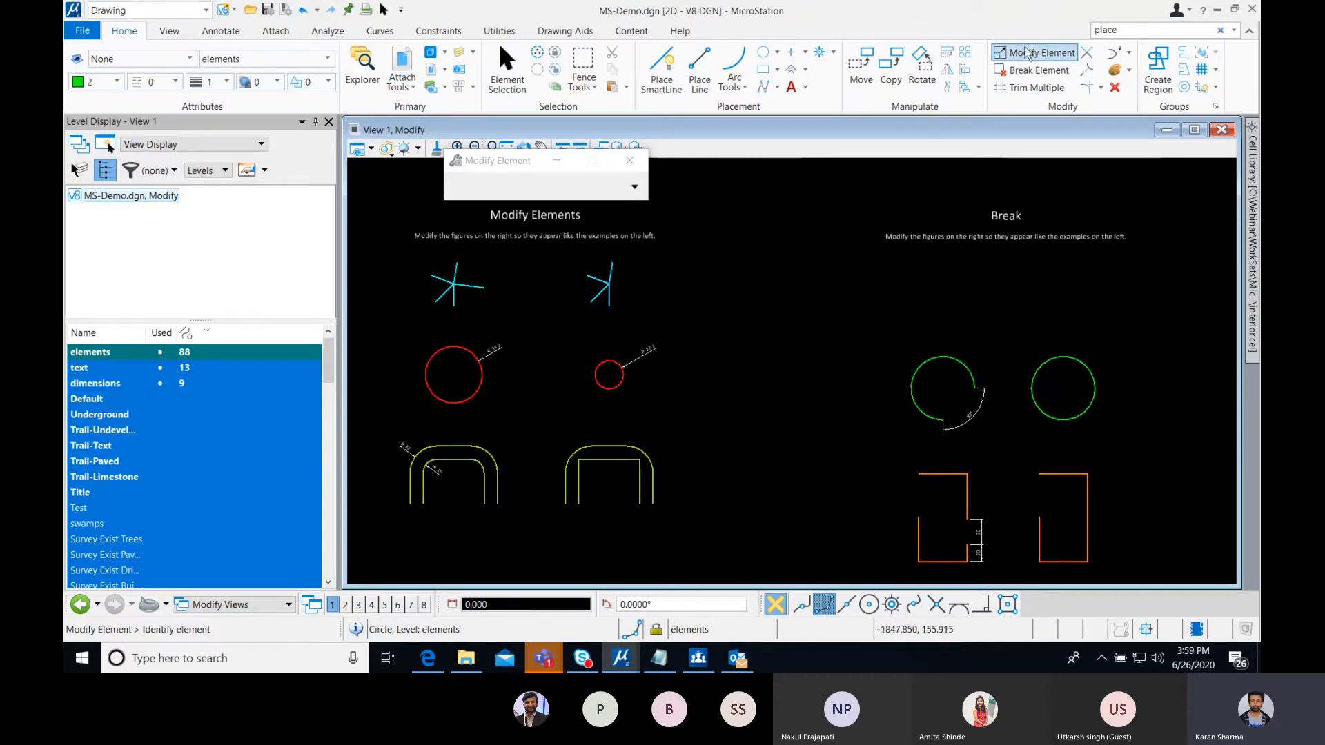
- Break the green practice circle by two points, at its rightmost and bottom points
{"action": "middle_click_drag", "start_coordinate": [801, 276], "coordinate": [650, 252]}
{"action": "left_click", "coordinate": [1033, 70]}
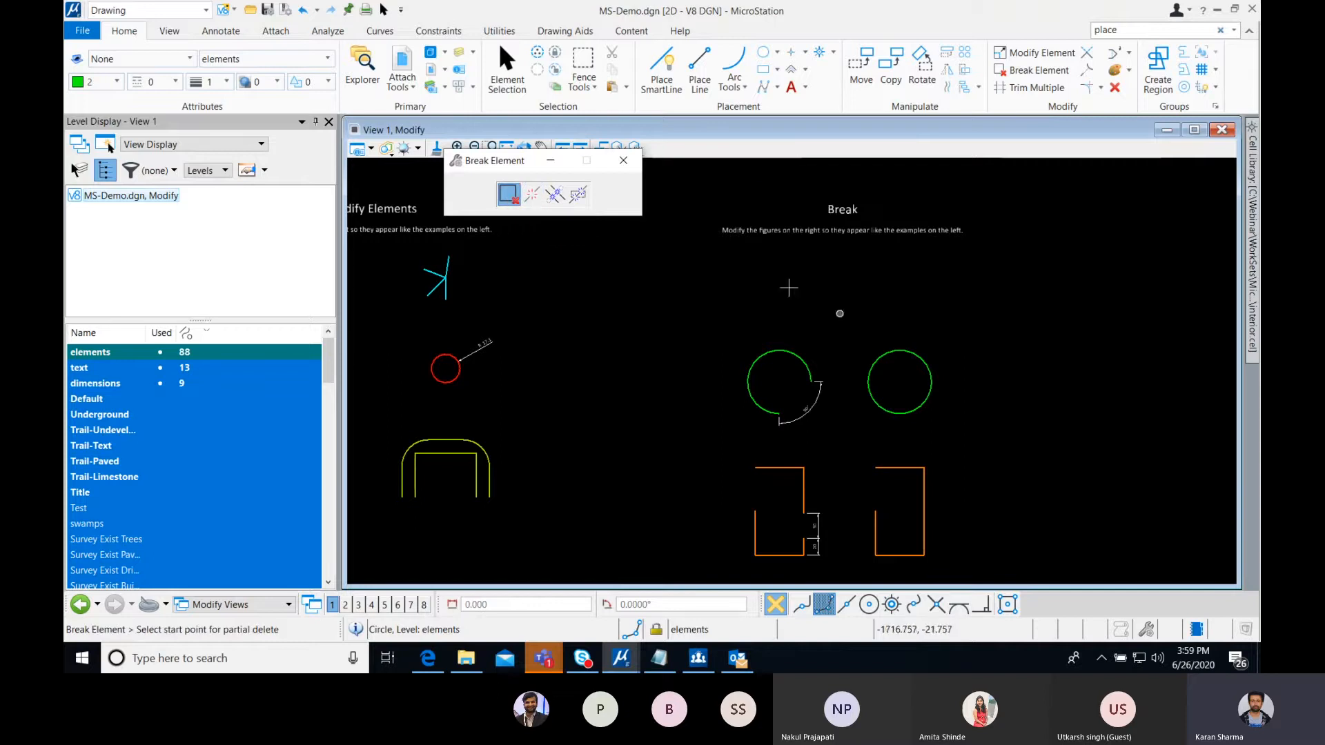
{"action": "left_click", "coordinate": [532, 195]}
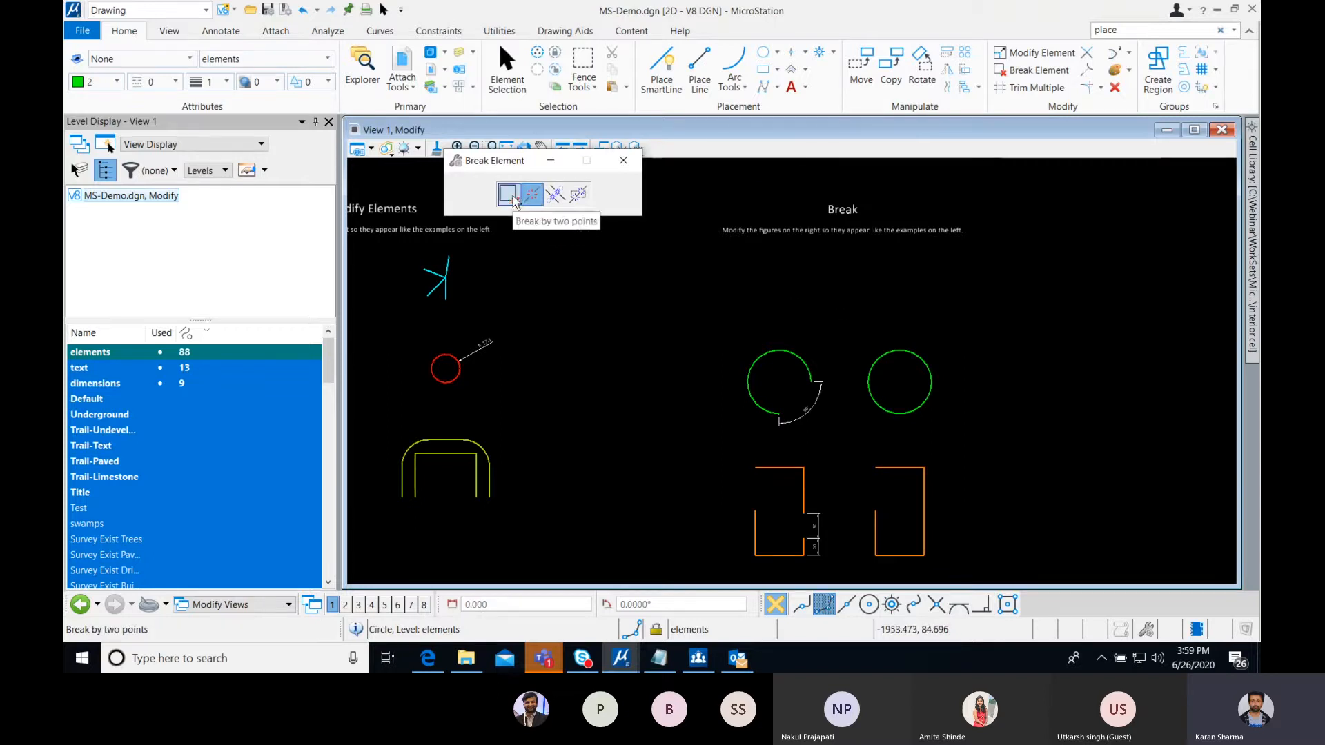
{"action": "left_click", "coordinate": [931, 381]}
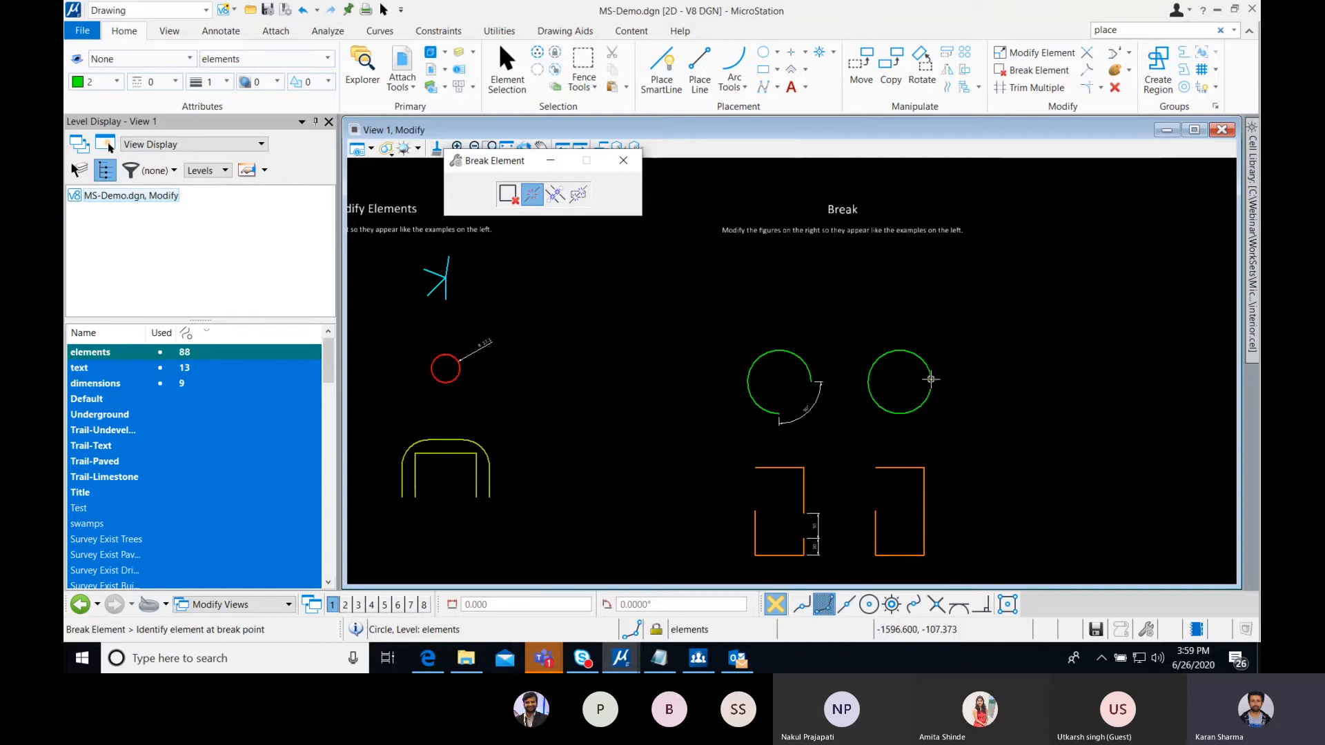
{"action": "left_click", "coordinate": [895, 414]}
- Select the large and small arcs of the broken green circle in turn to check the split, and clear the selection
{"action": "left_click", "coordinate": [514, 75]}
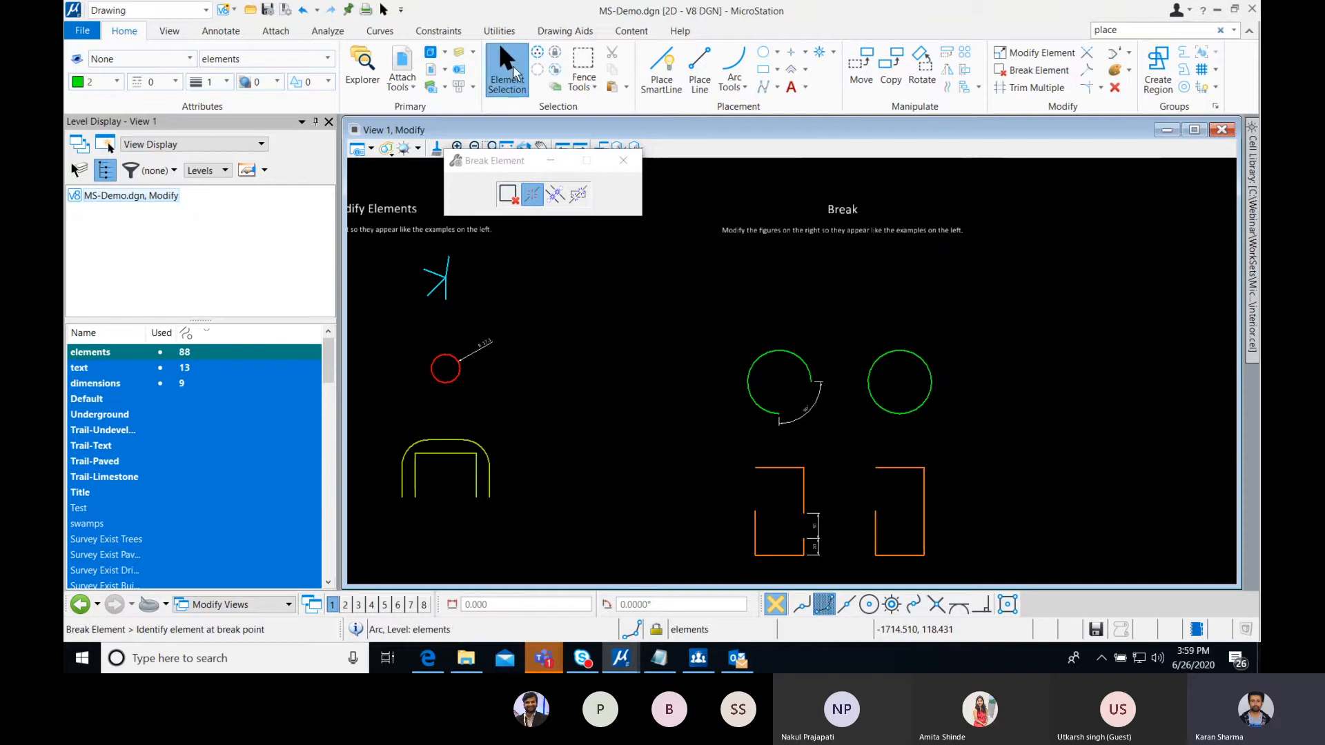
{"action": "left_click", "coordinate": [900, 350]}
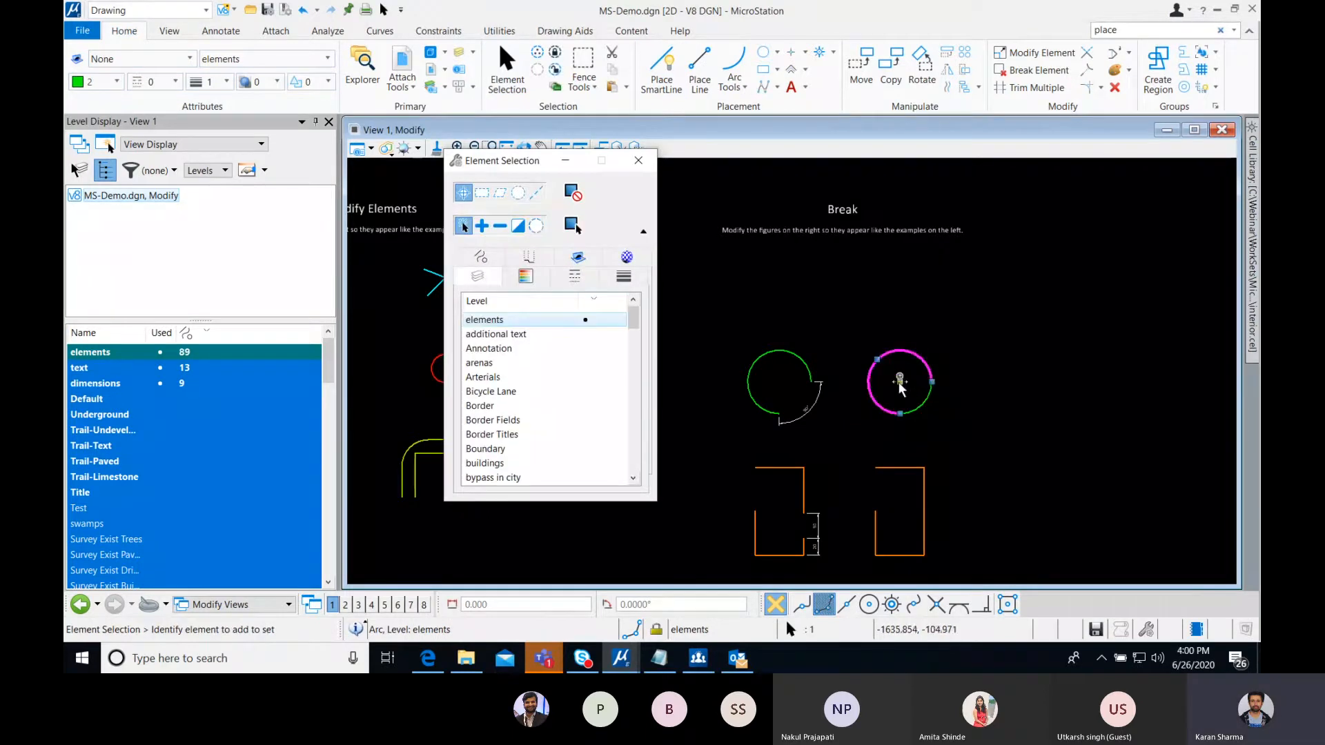
{"action": "left_click", "coordinate": [919, 409]}
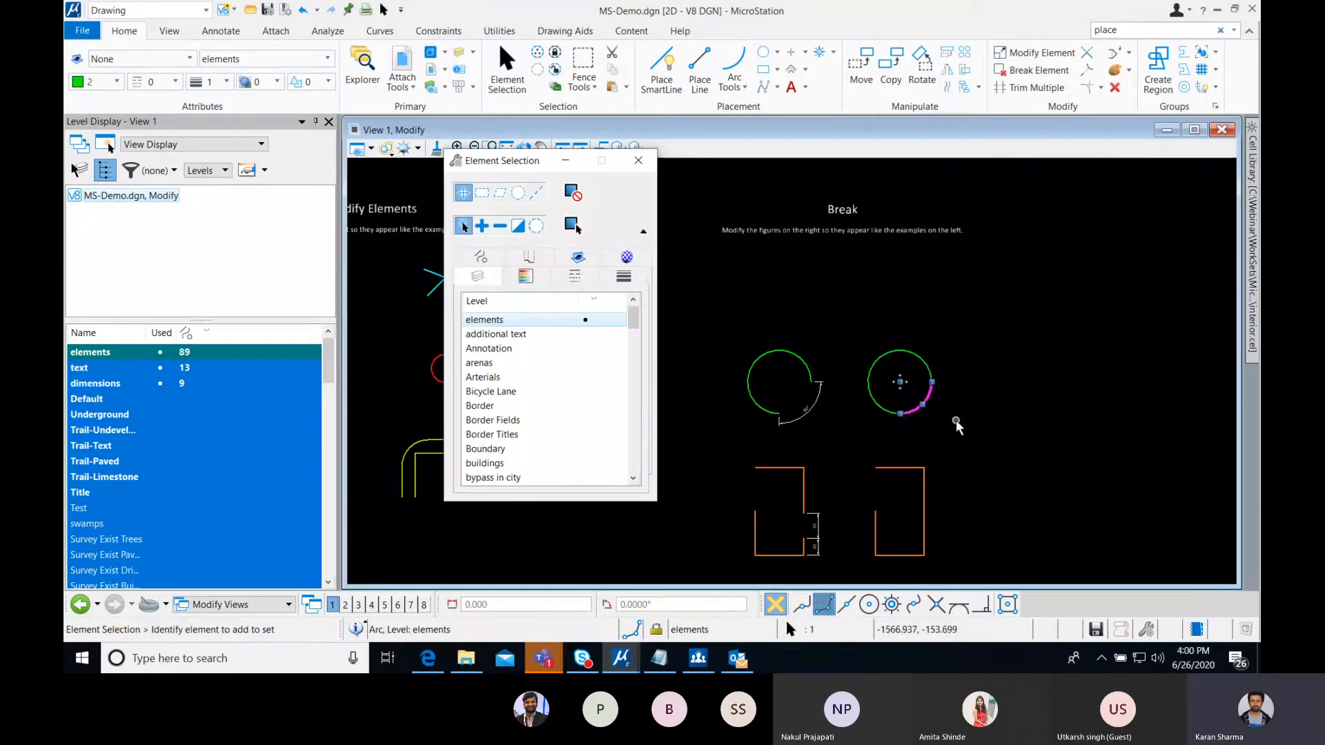
{"action": "left_click", "coordinate": [956, 423]}
{"action": "left_click", "coordinate": [570, 161]}
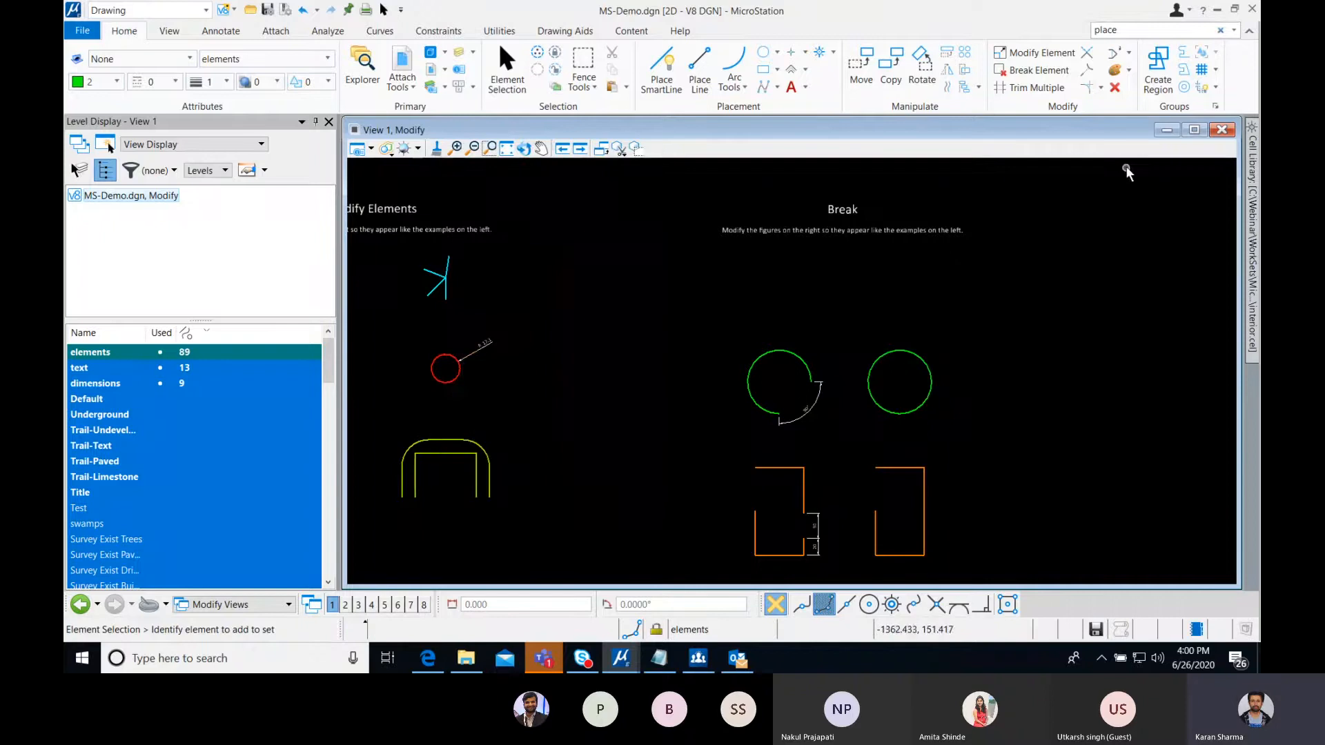
- Use Trim To Intersection on the green practice square's top line and left line to form the upper-left corner
{"action": "scroll", "coordinate": [1032, 234], "scroll_direction": "down", "scroll_amount": 3}
{"action": "middle_click_drag", "start_coordinate": [1048, 309], "coordinate": [763, 324]}
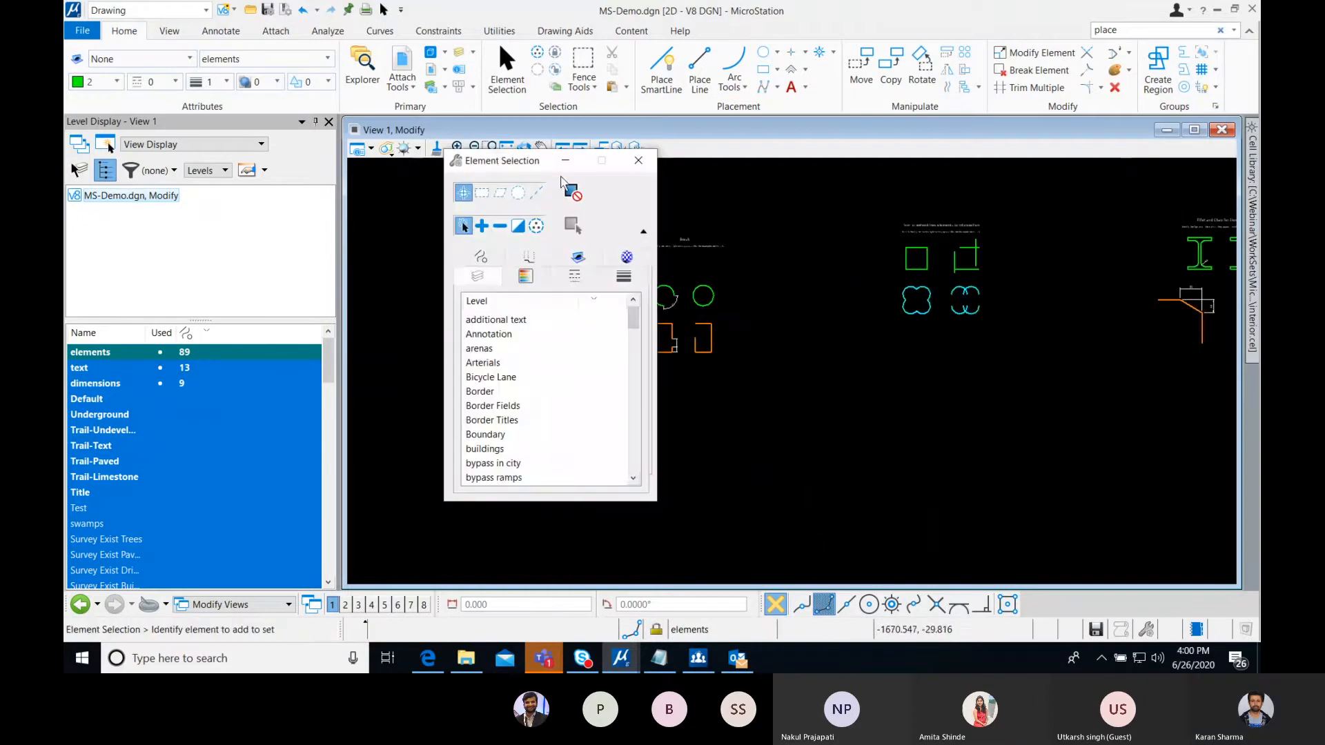
{"action": "left_click", "coordinate": [566, 161]}
{"action": "scroll", "coordinate": [813, 352], "scroll_direction": "up", "scroll_amount": 4}
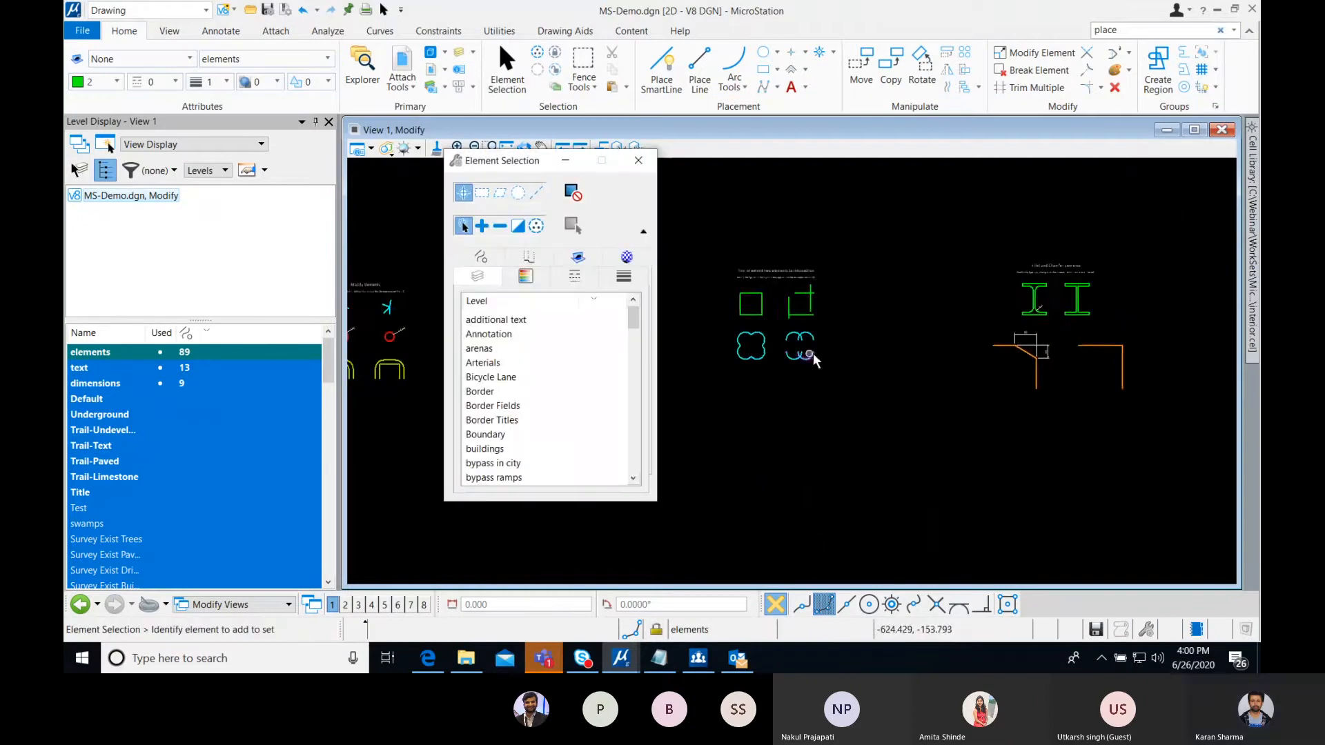
{"action": "middle_click_drag", "start_coordinate": [813, 303], "coordinate": [867, 336]}
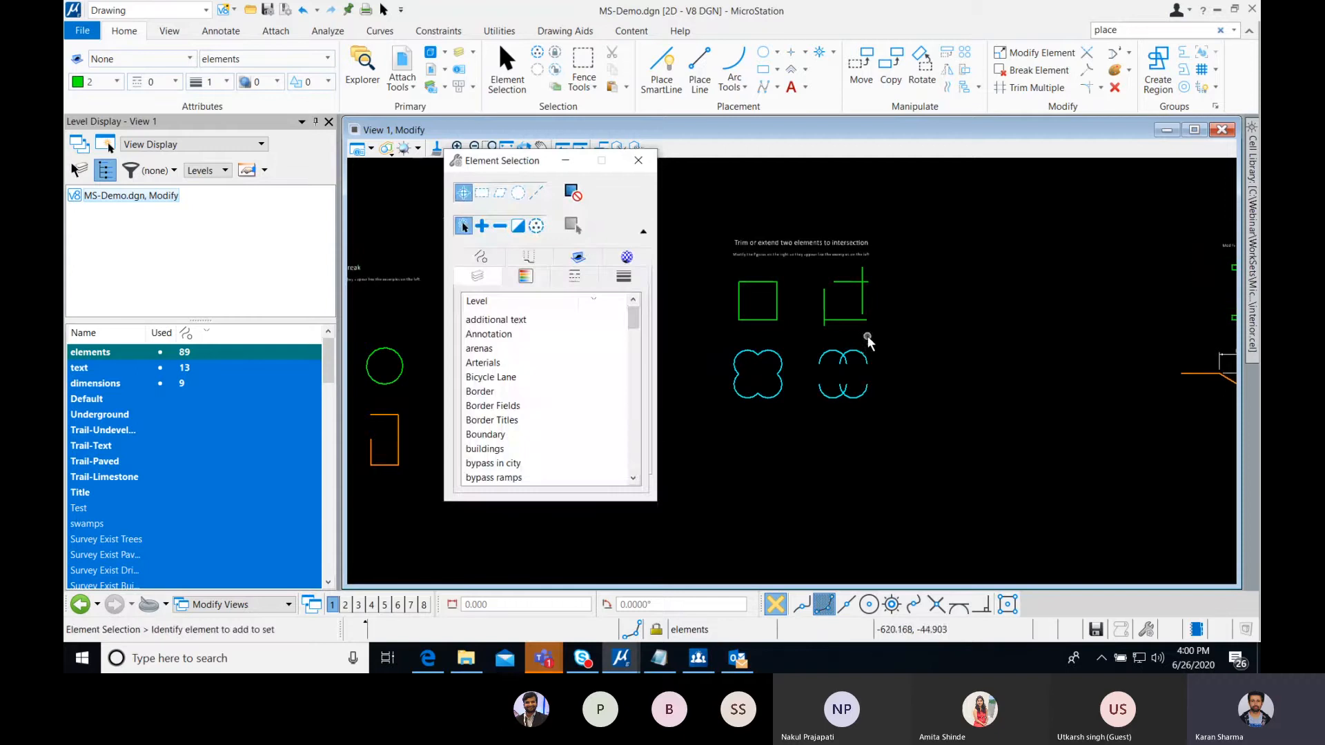
{"action": "scroll", "coordinate": [883, 267], "scroll_direction": "up", "scroll_amount": 3}
{"action": "scroll", "coordinate": [949, 284], "scroll_direction": "down", "scroll_amount": 2}
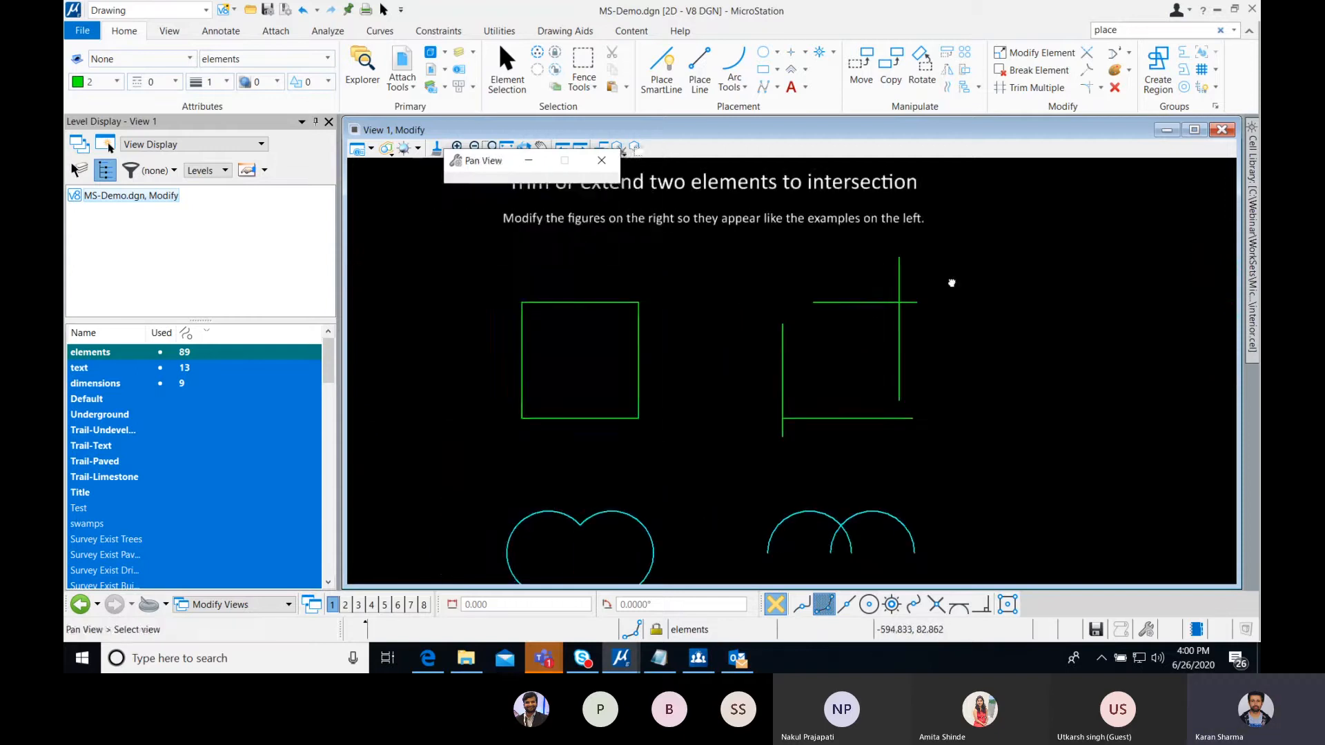
{"action": "left_click", "coordinate": [1088, 55]}
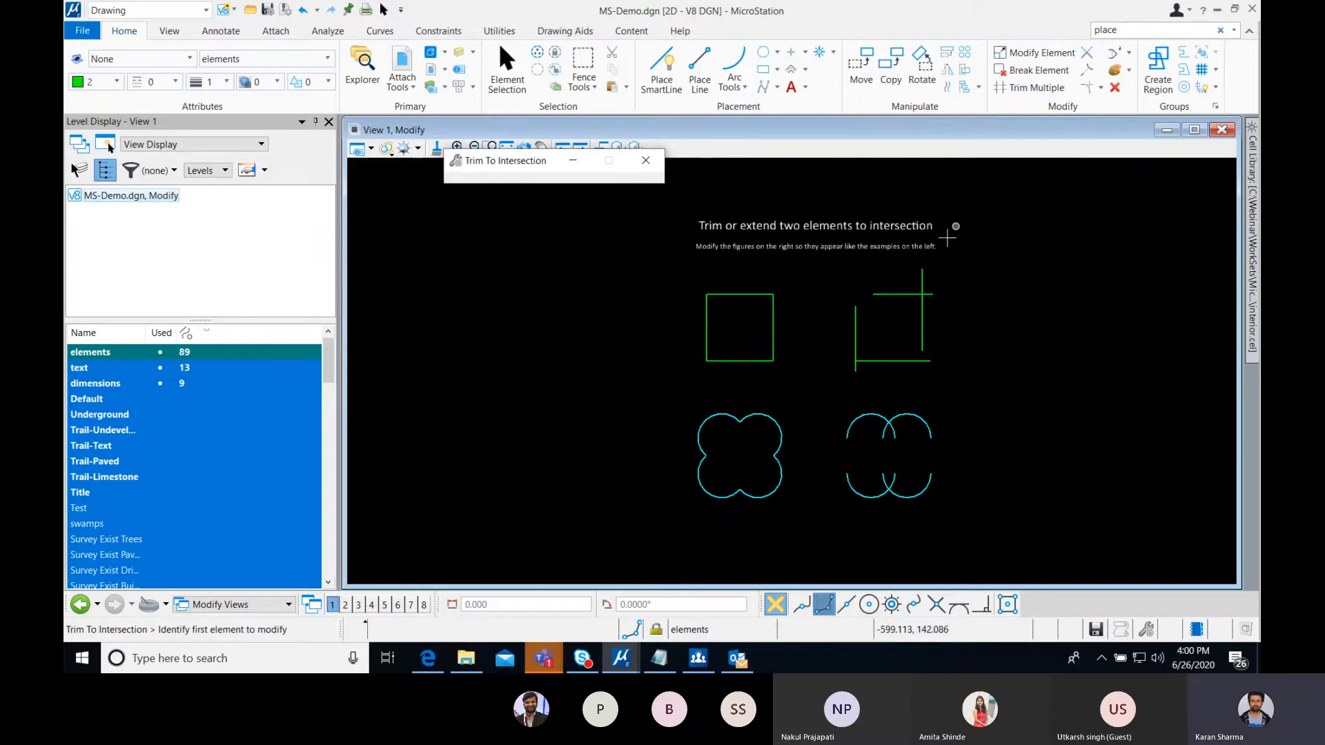
{"action": "left_click", "coordinate": [891, 296]}
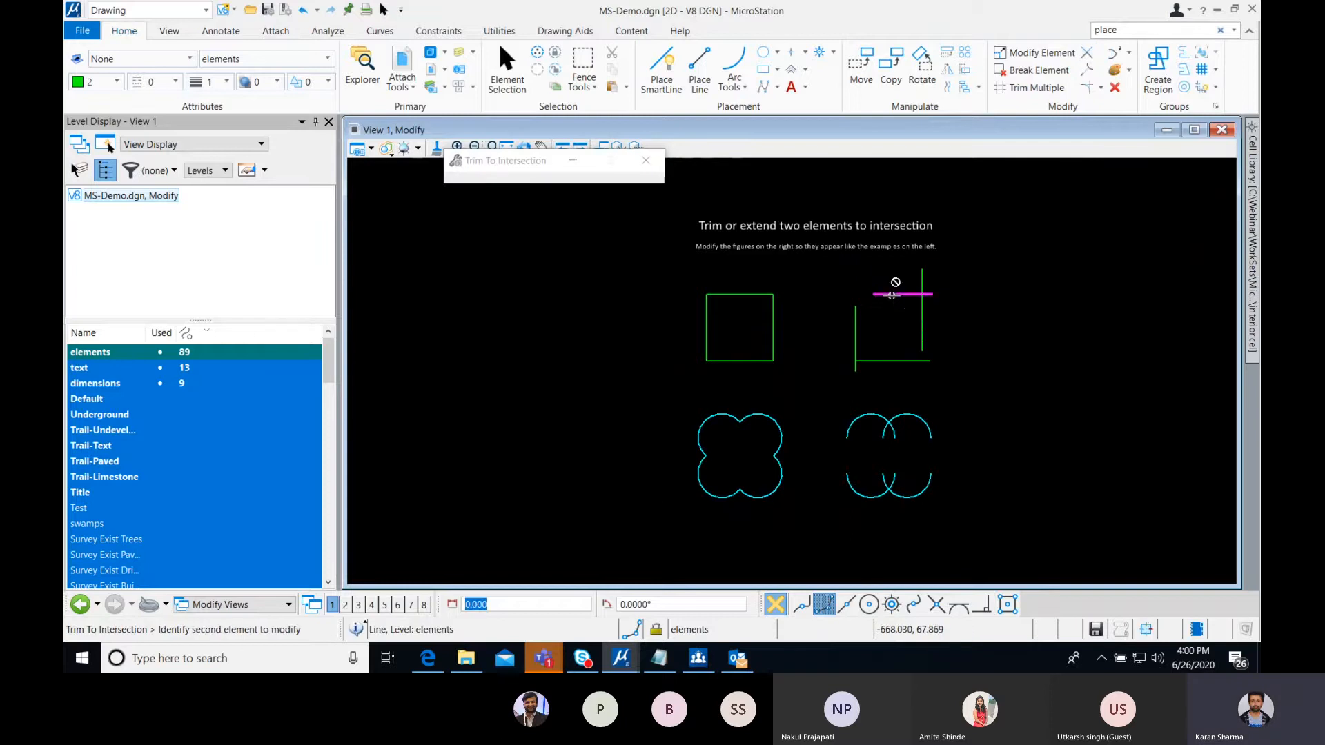
{"action": "left_click", "coordinate": [858, 331]}
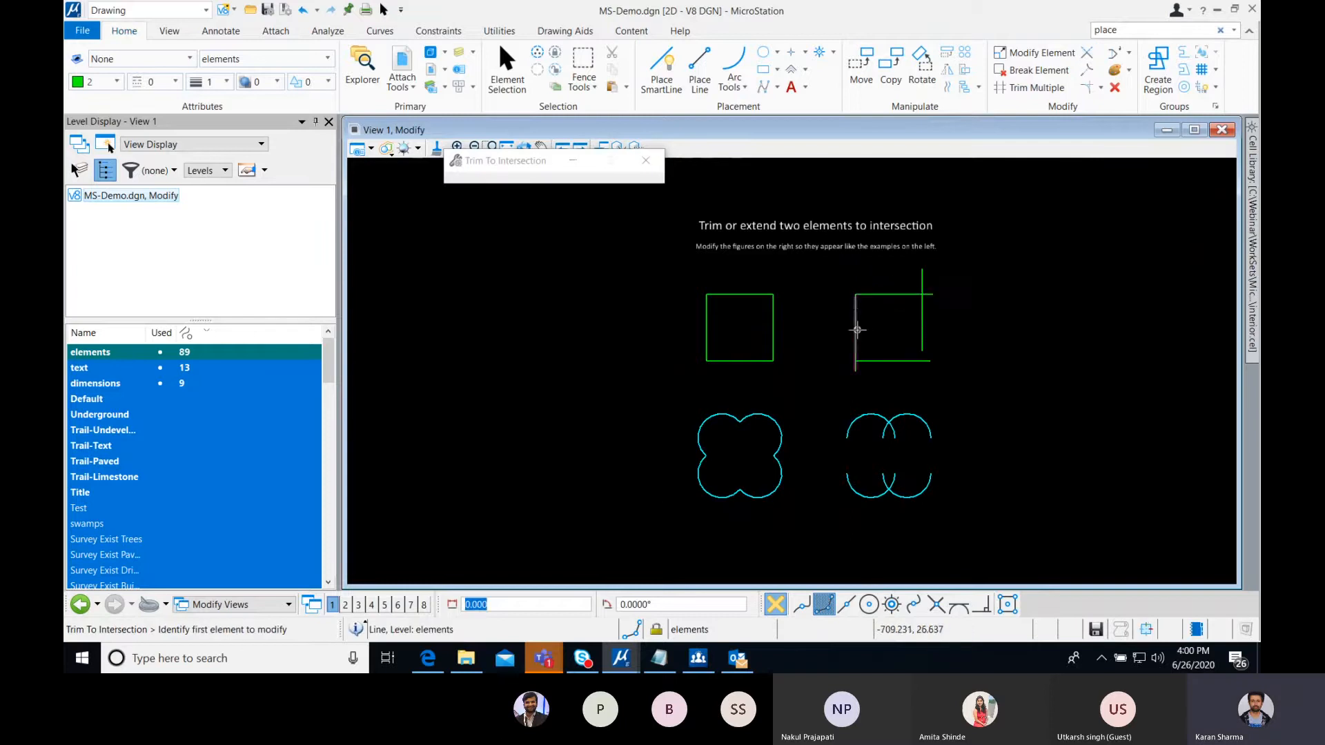
- Trim or extend the green practice square's right line to intersection with its bottom and top lines
{"action": "left_click", "coordinate": [887, 359]}
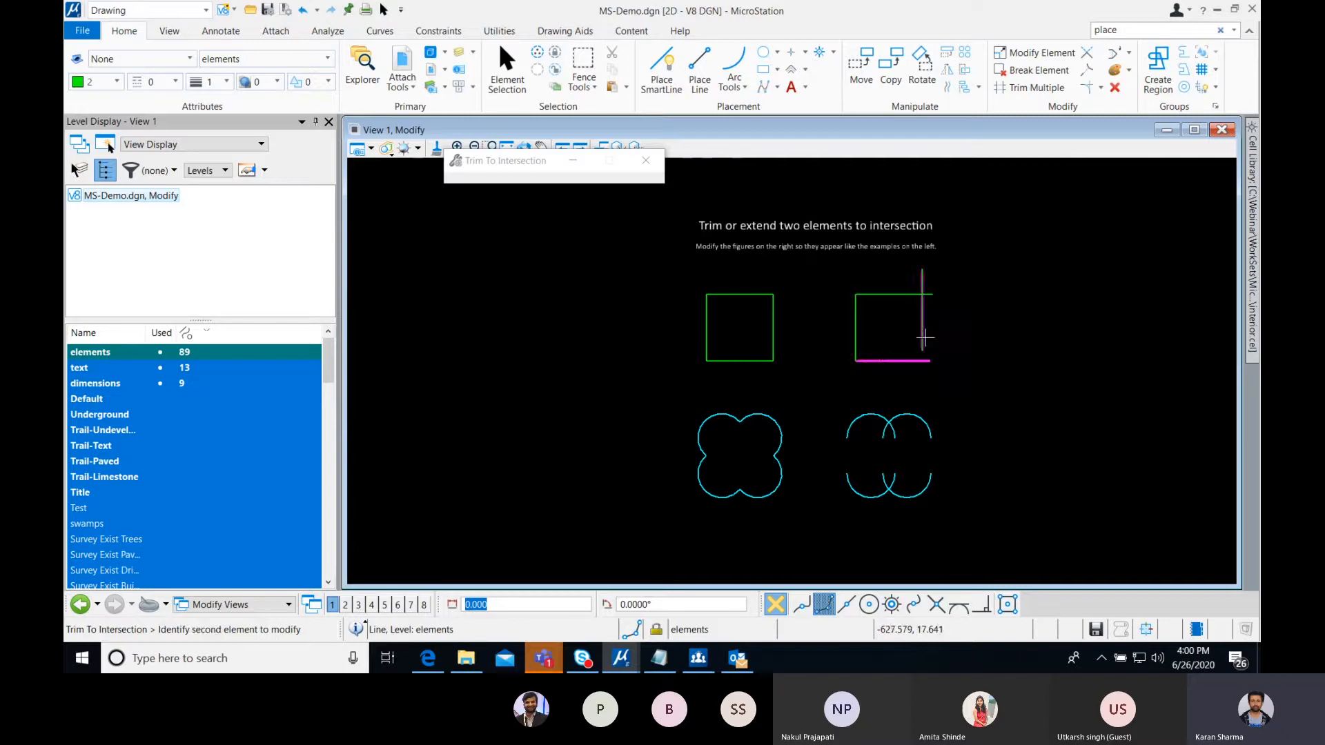
{"action": "left_click", "coordinate": [923, 336]}
{"action": "left_click", "coordinate": [923, 306]}
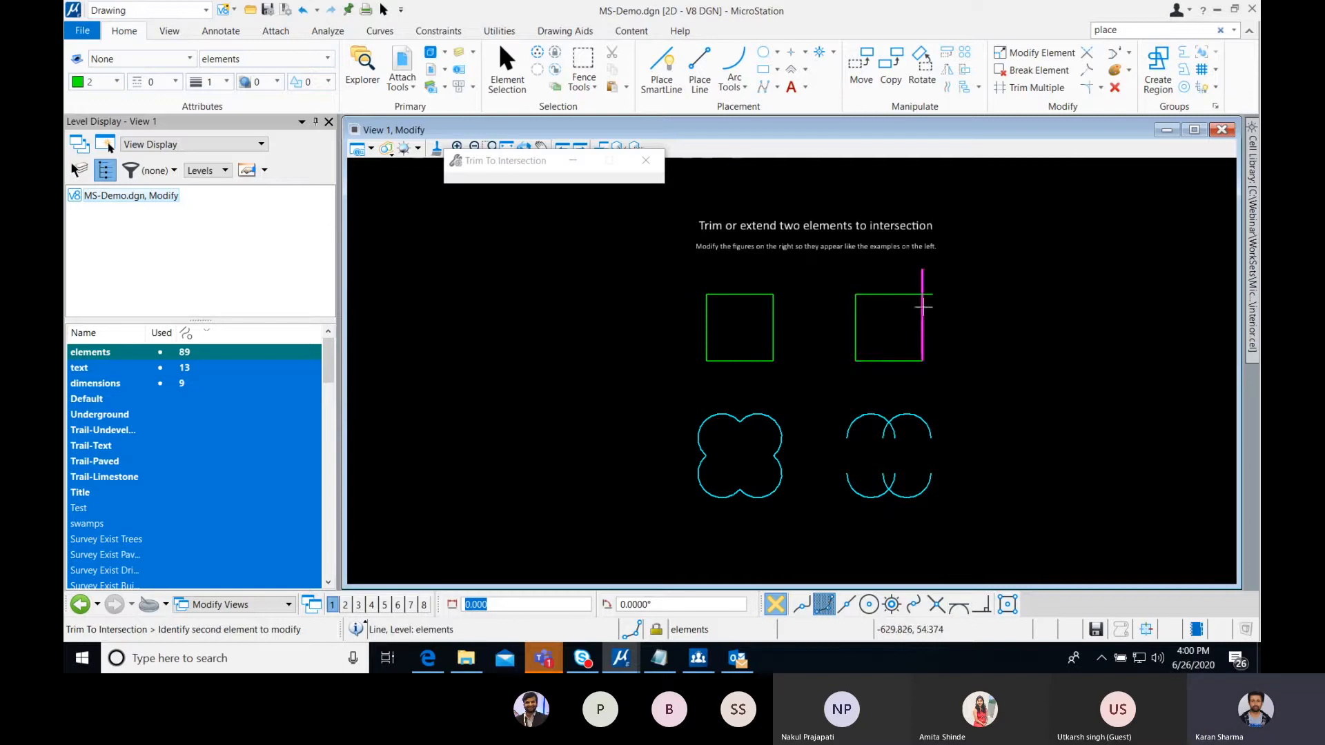
{"action": "left_click", "coordinate": [914, 296]}
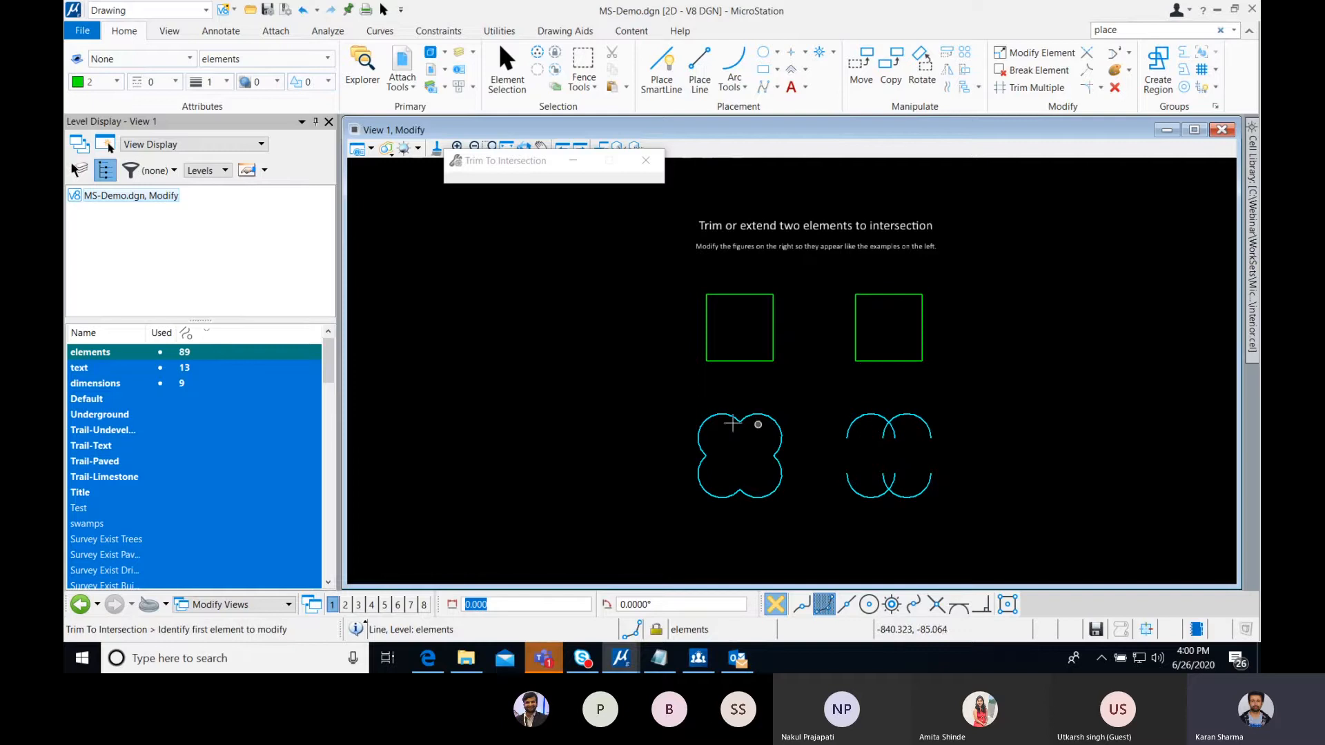
- Trim the upper and lower pairs of overlapping cyan practice arcs to their intersections
{"action": "middle_click_drag", "start_coordinate": [850, 453], "coordinate": [776, 431]}
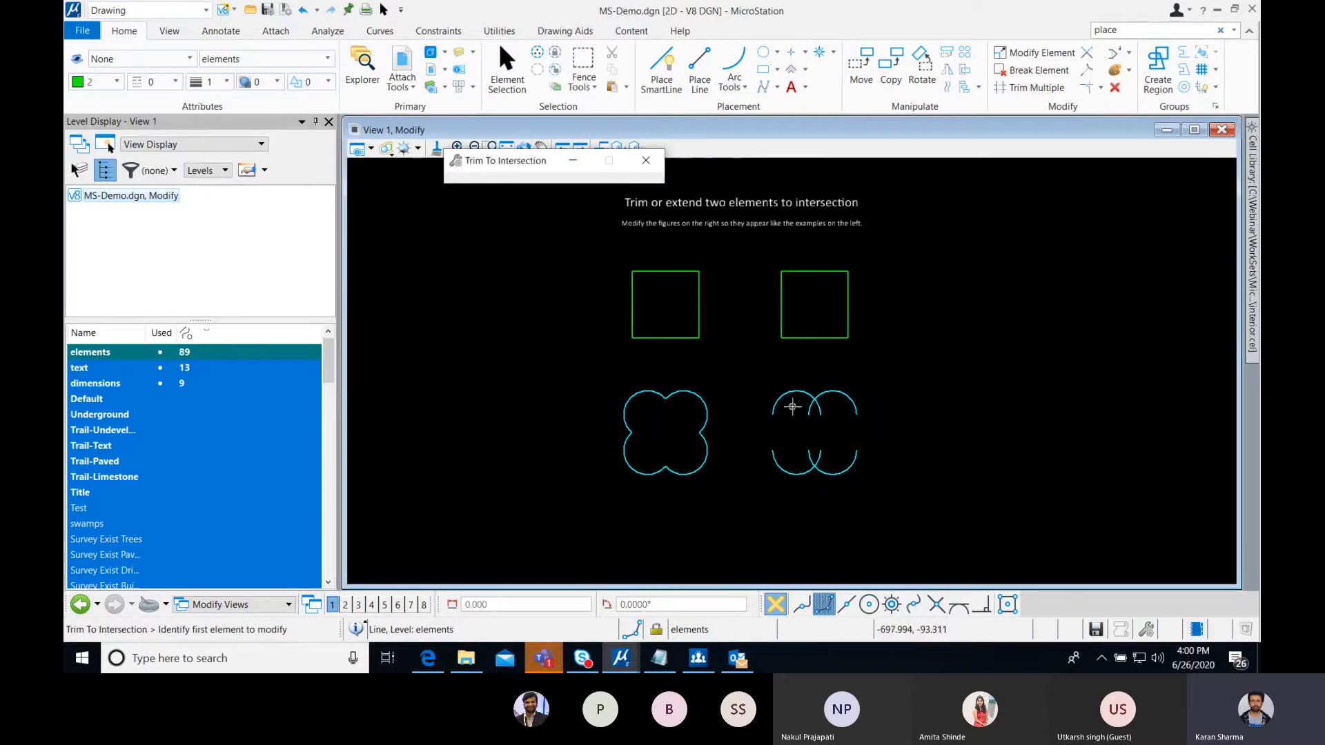
{"action": "left_click", "coordinate": [797, 392]}
{"action": "left_click", "coordinate": [836, 391]}
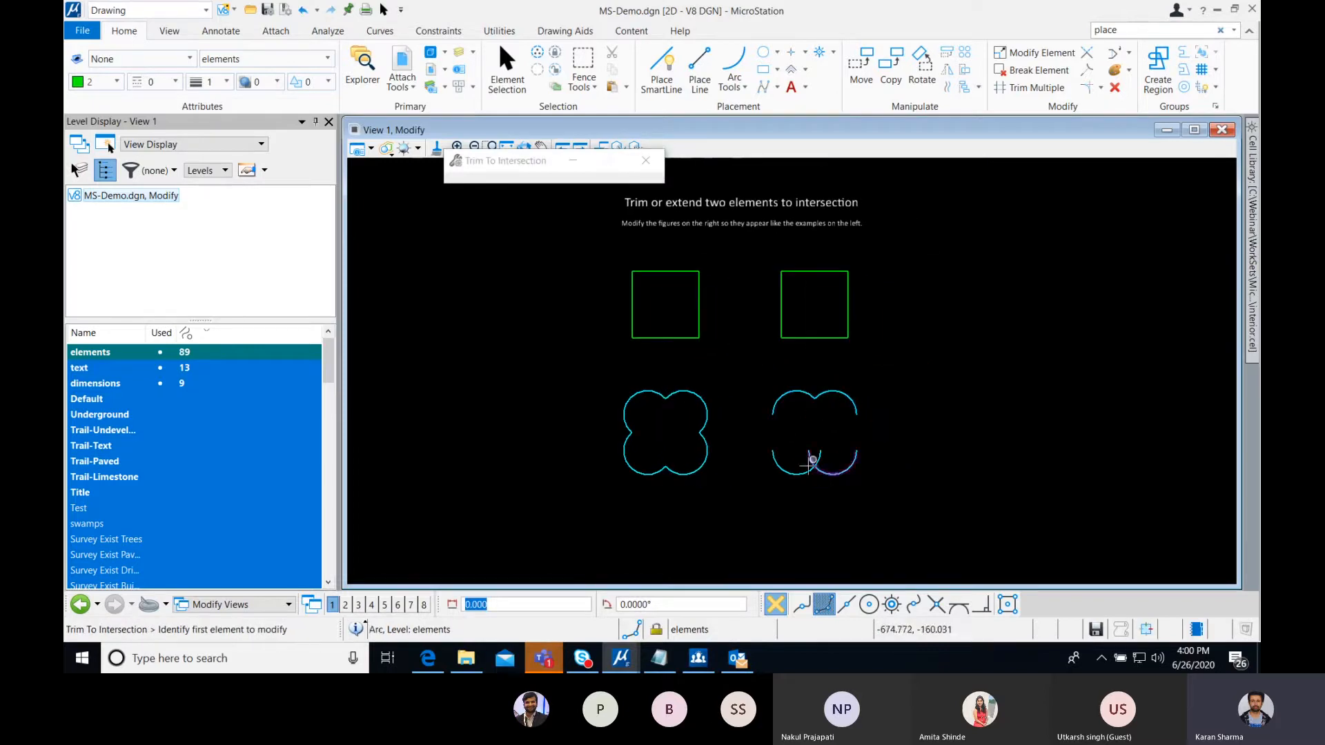
- Construct a circular fillet with radius 15 and Truncate Both at the lower-right web corner of the green practice I-shape
{"action": "scroll", "coordinate": [949, 477], "scroll_direction": "down", "scroll_amount": 2}
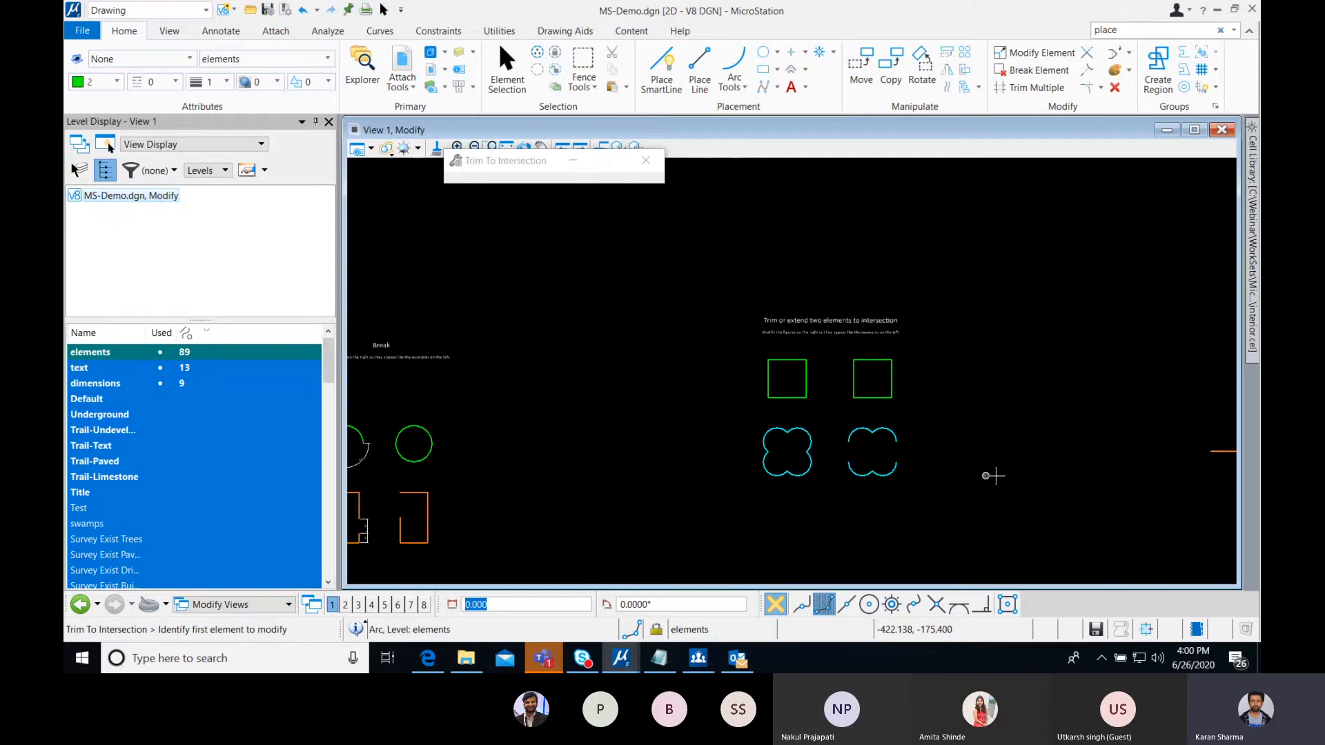
{"action": "scroll", "coordinate": [686, 437], "scroll_direction": "down", "scroll_amount": 2}
{"action": "scroll", "coordinate": [872, 422], "scroll_direction": "up", "scroll_amount": 2}
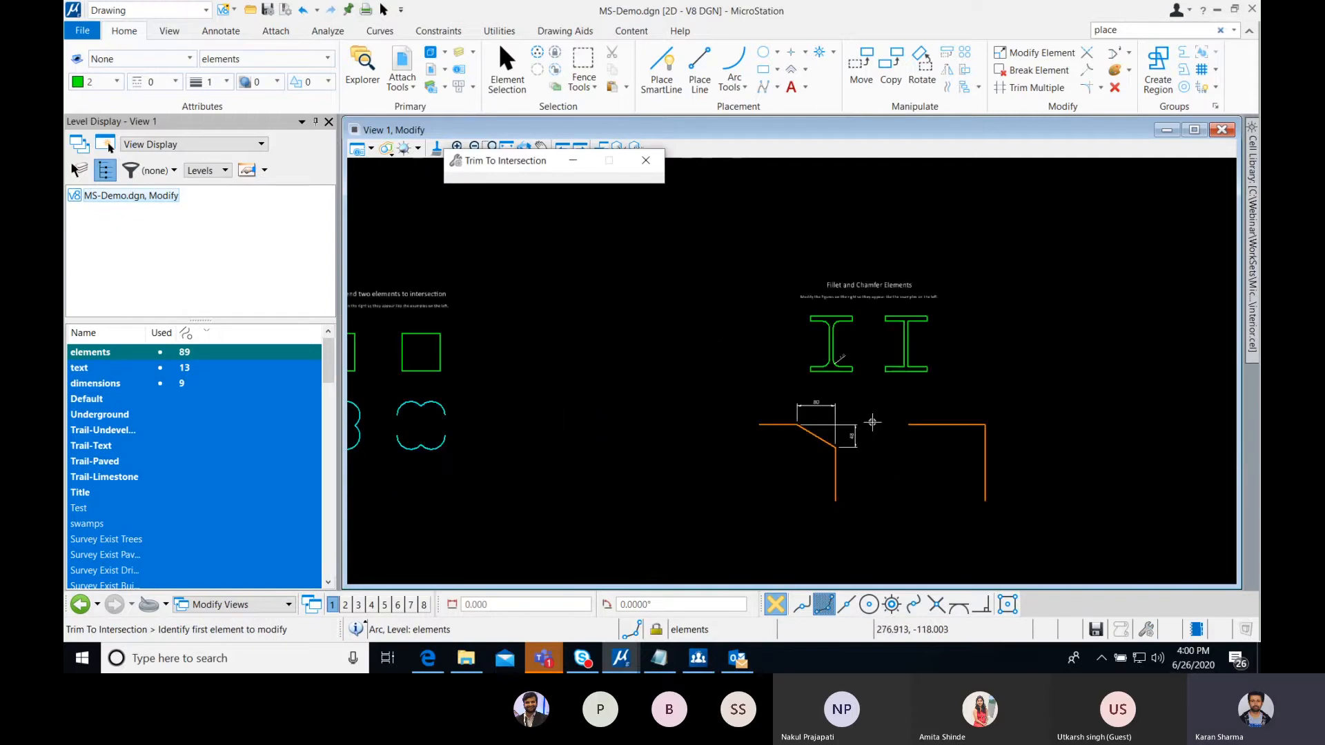
{"action": "scroll", "coordinate": [906, 348], "scroll_direction": "up", "scroll_amount": 2}
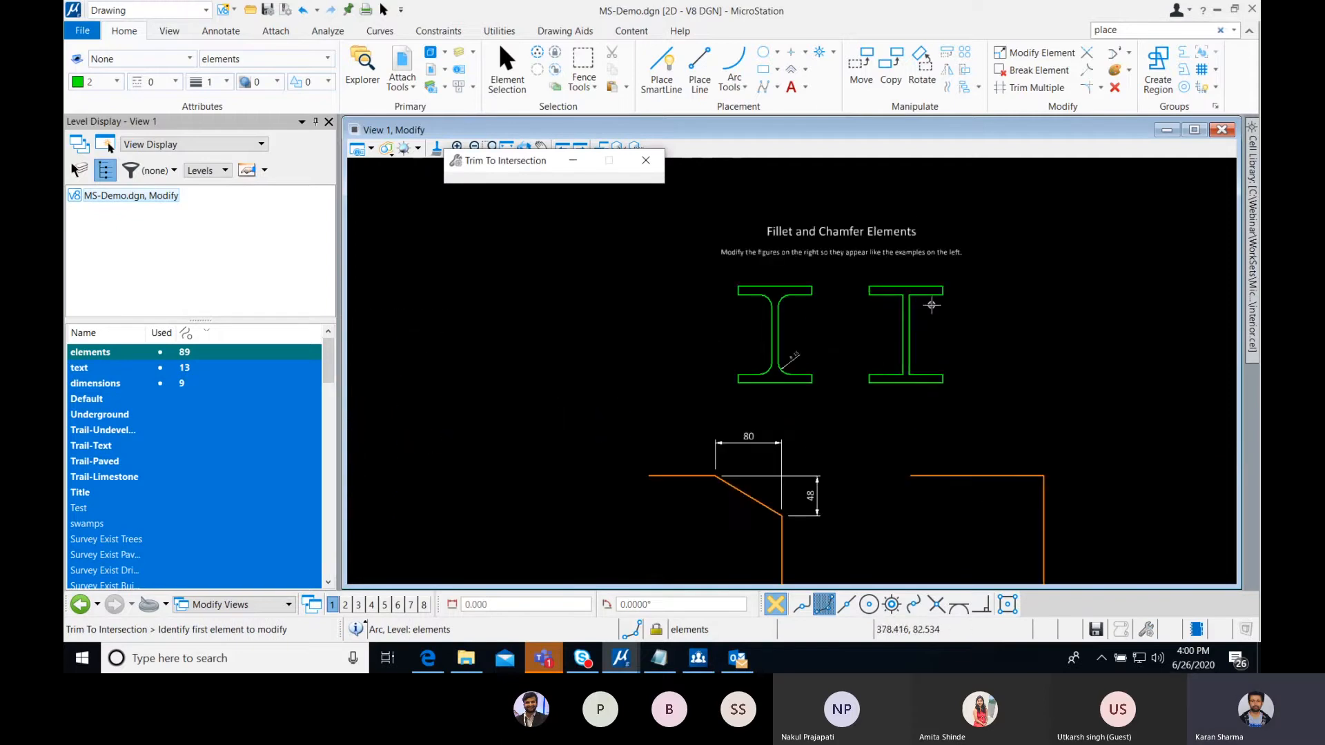
{"action": "left_click", "coordinate": [1101, 87]}
{"action": "left_click", "coordinate": [1149, 107]}
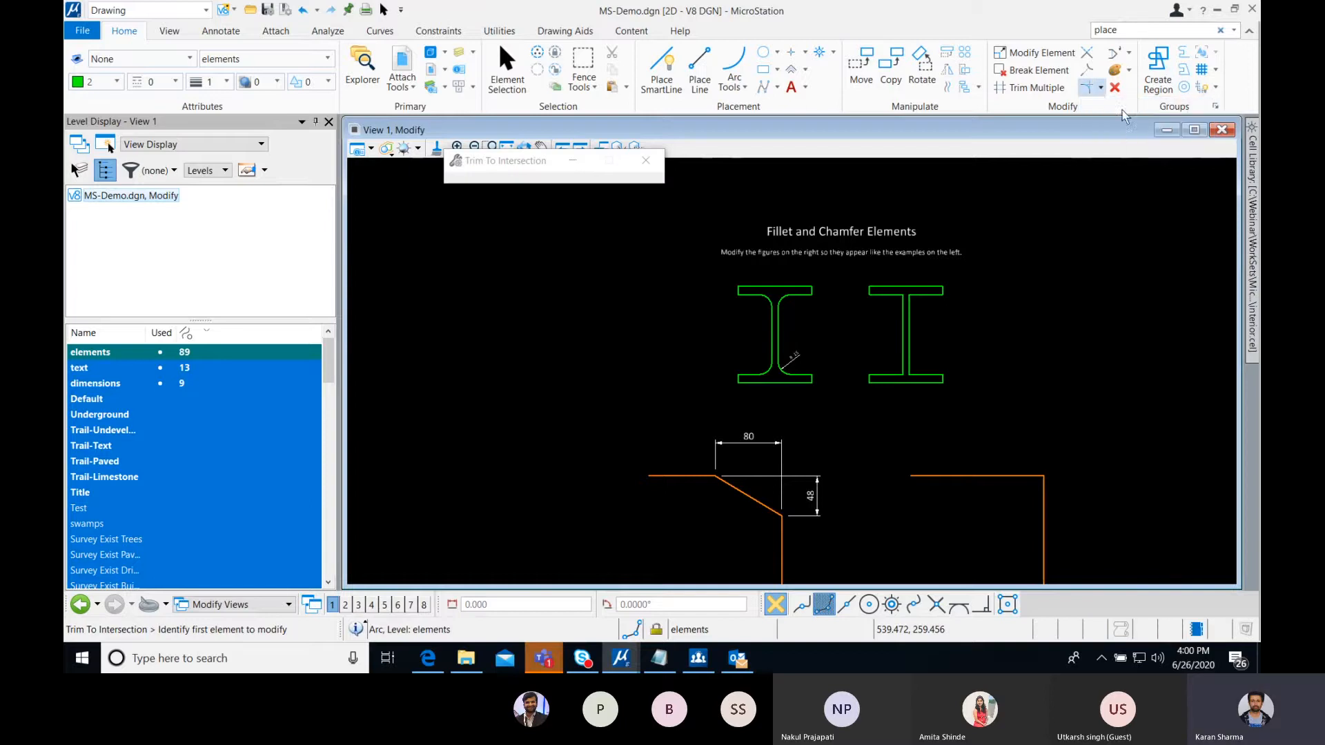
{"action": "scroll", "coordinate": [964, 404], "scroll_direction": "up", "scroll_amount": 3}
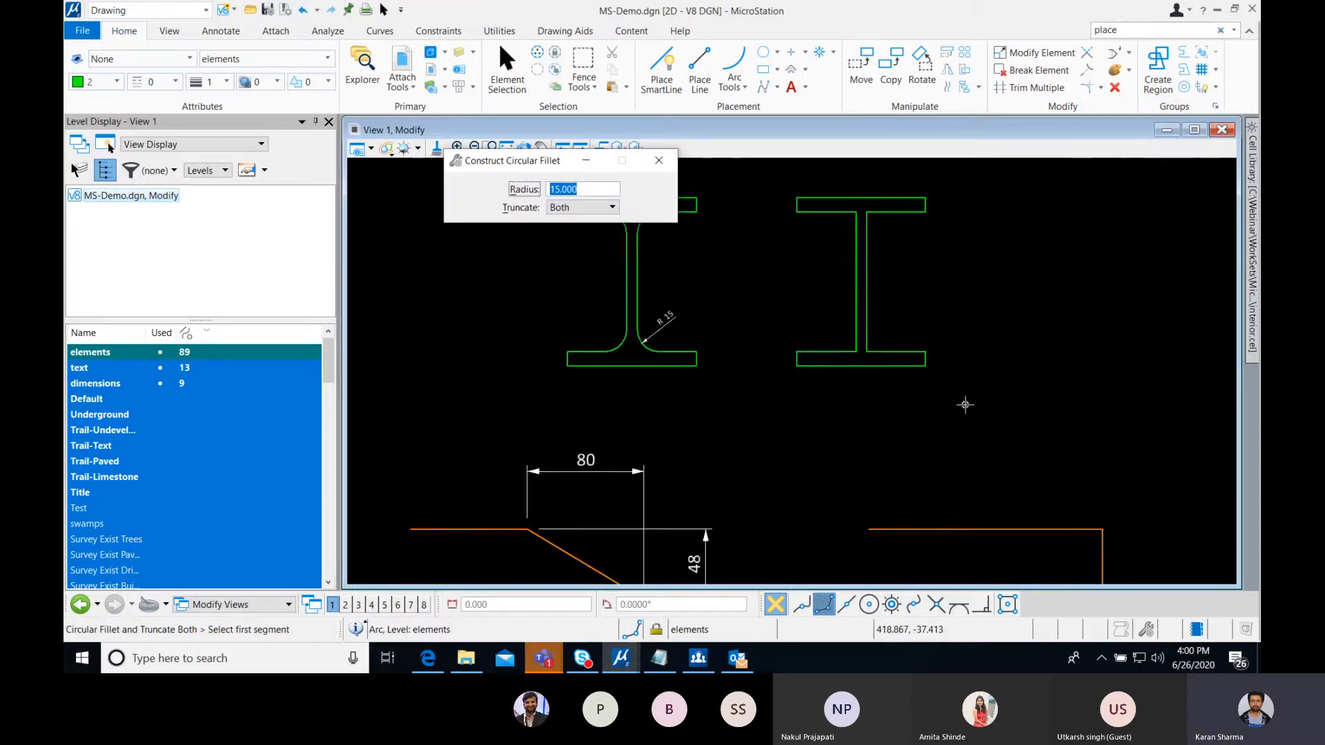
{"action": "middle_click_drag", "start_coordinate": [801, 382], "coordinate": [766, 464]}
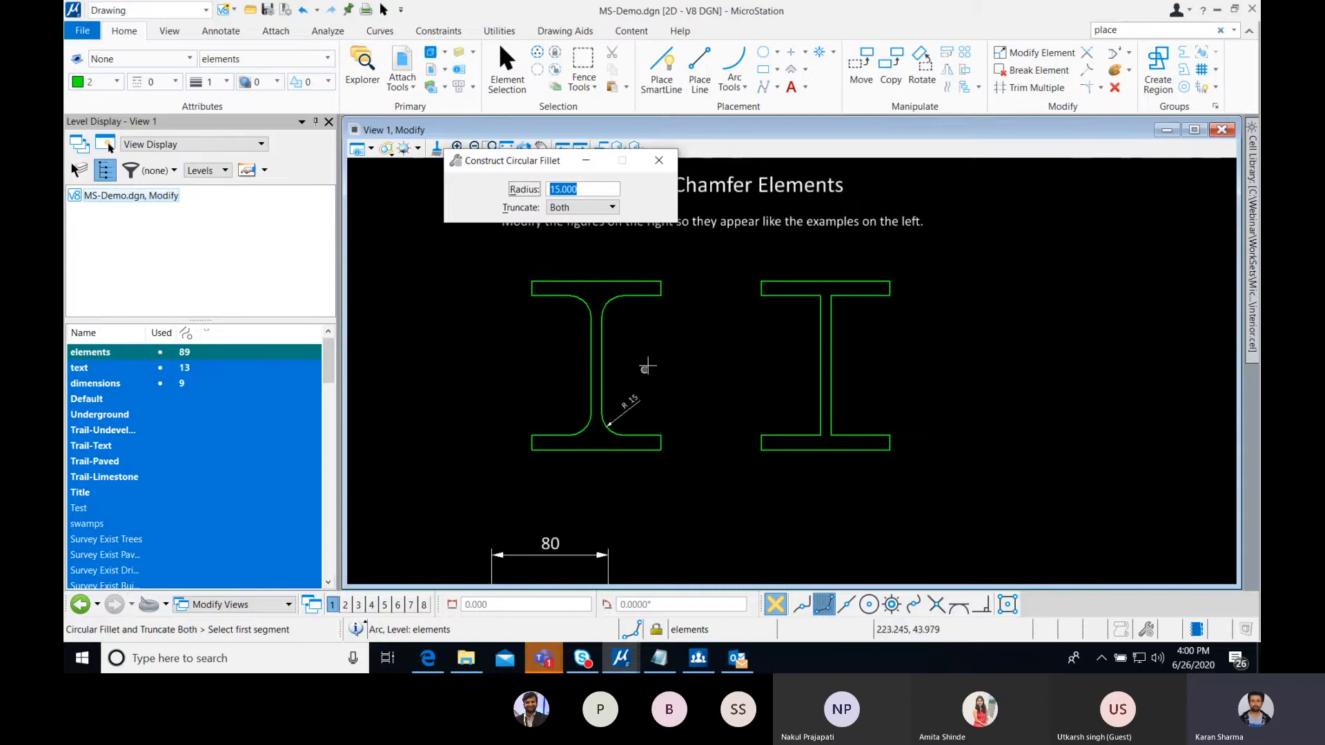
{"action": "left_click", "coordinate": [855, 437]}
{"action": "left_click", "coordinate": [831, 423]}
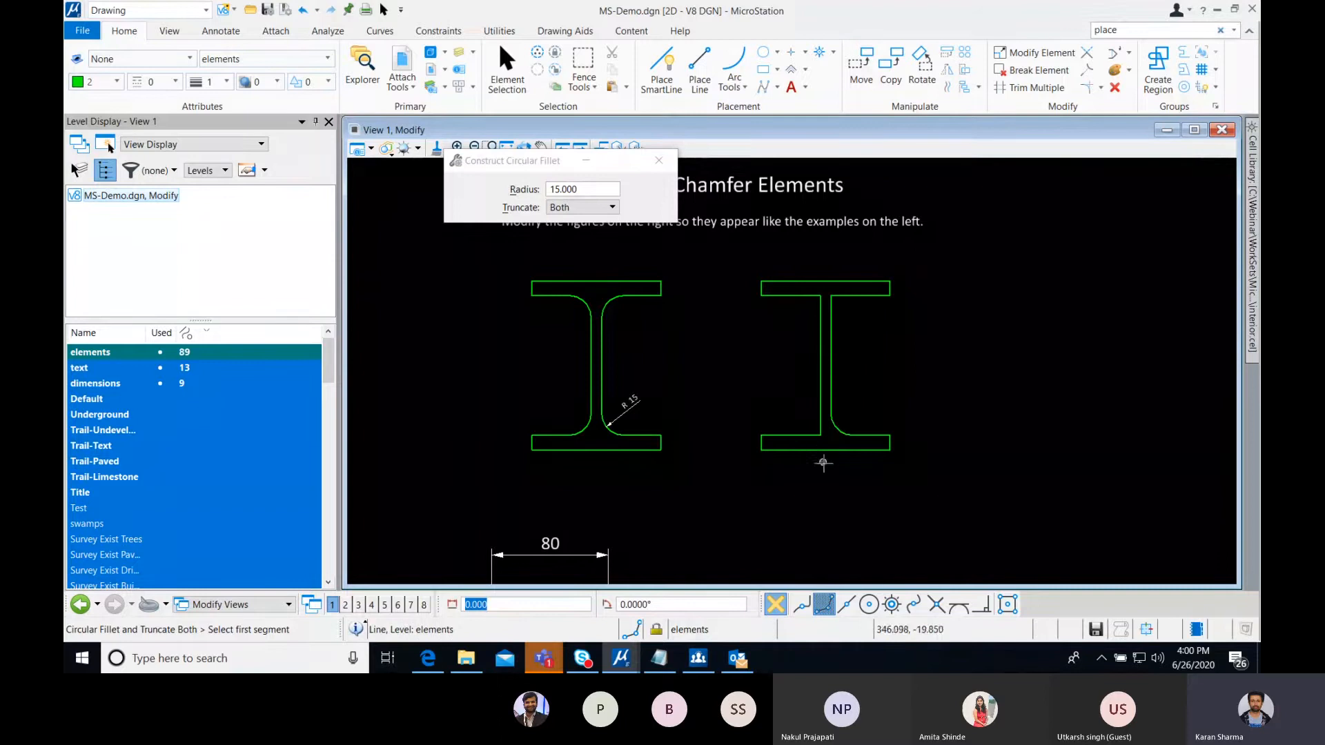
- Fillet the lower-left, upper-left and upper-right web corners of the green practice I-shape with the 15 radius
{"action": "left_click", "coordinate": [797, 435]}
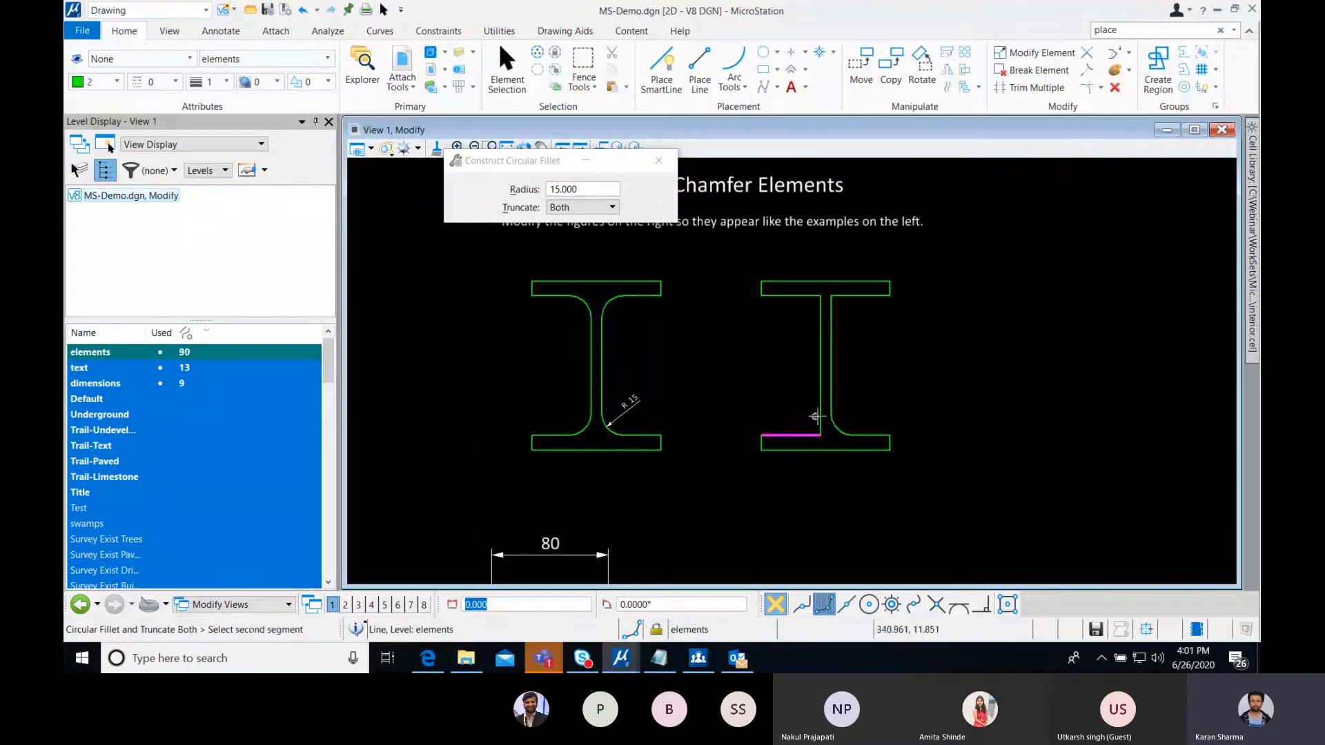
{"action": "left_click", "coordinate": [818, 416]}
{"action": "left_click", "coordinate": [804, 296]}
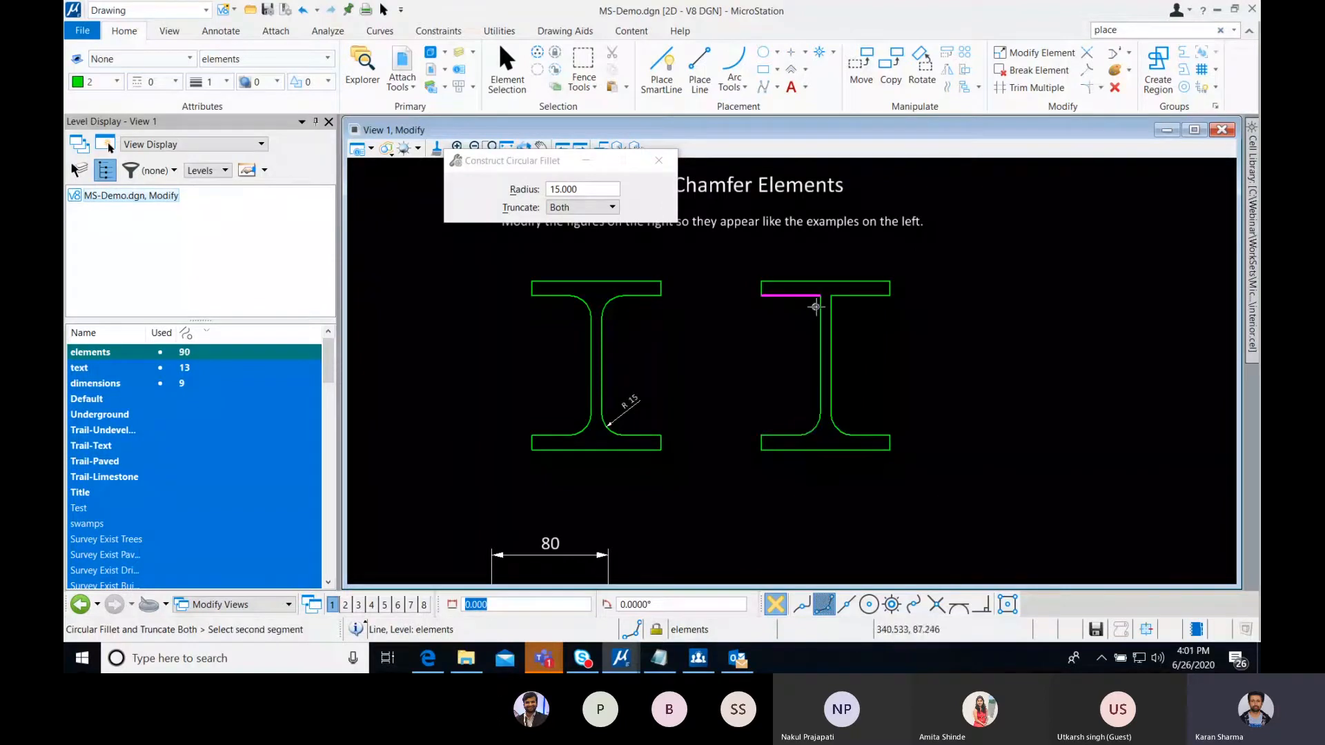
{"action": "left_click", "coordinate": [818, 311]}
{"action": "left_click", "coordinate": [832, 338]}
{"action": "left_click", "coordinate": [862, 289]}
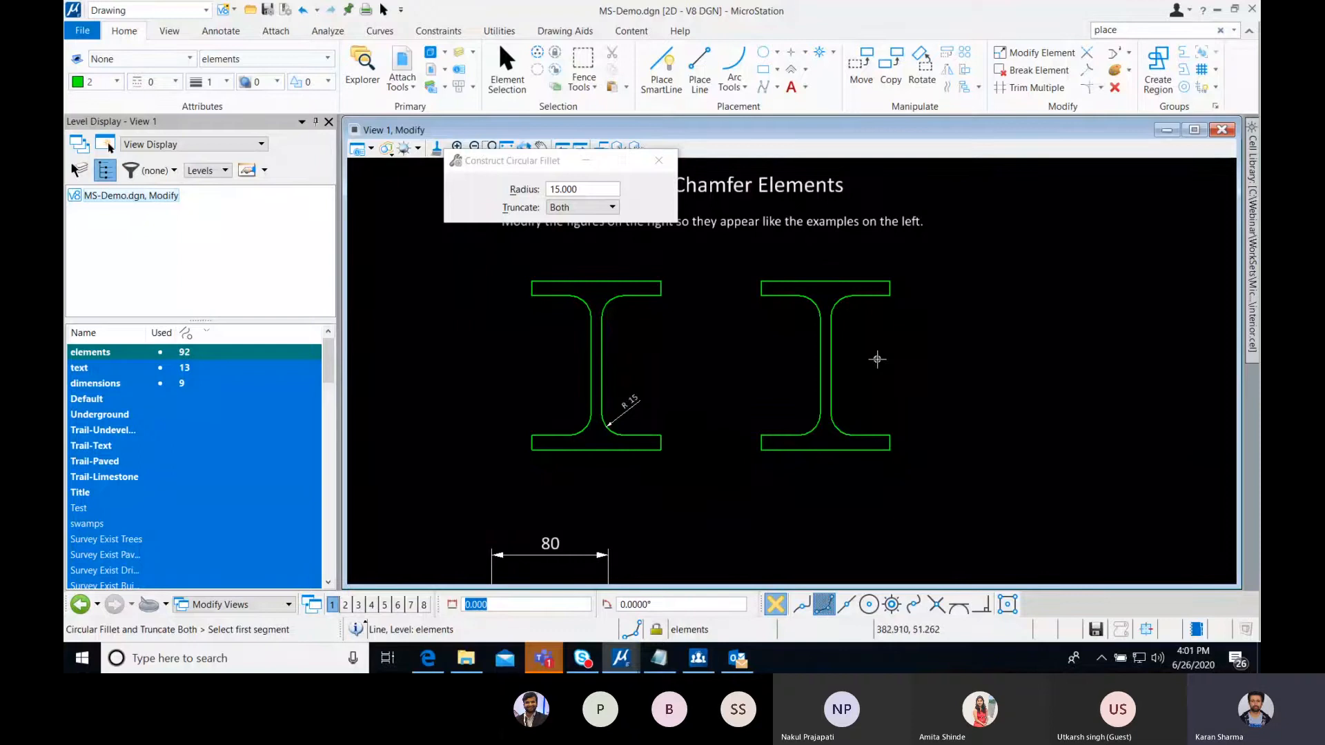
- Construct a chamfer with Distance 1 of 80 and Distance 2 of 48 on the orange practice corner
{"action": "scroll", "coordinate": [877, 359], "scroll_direction": "down", "scroll_amount": 1}
{"action": "middle_click_drag", "start_coordinate": [831, 414], "coordinate": [772, 316]}
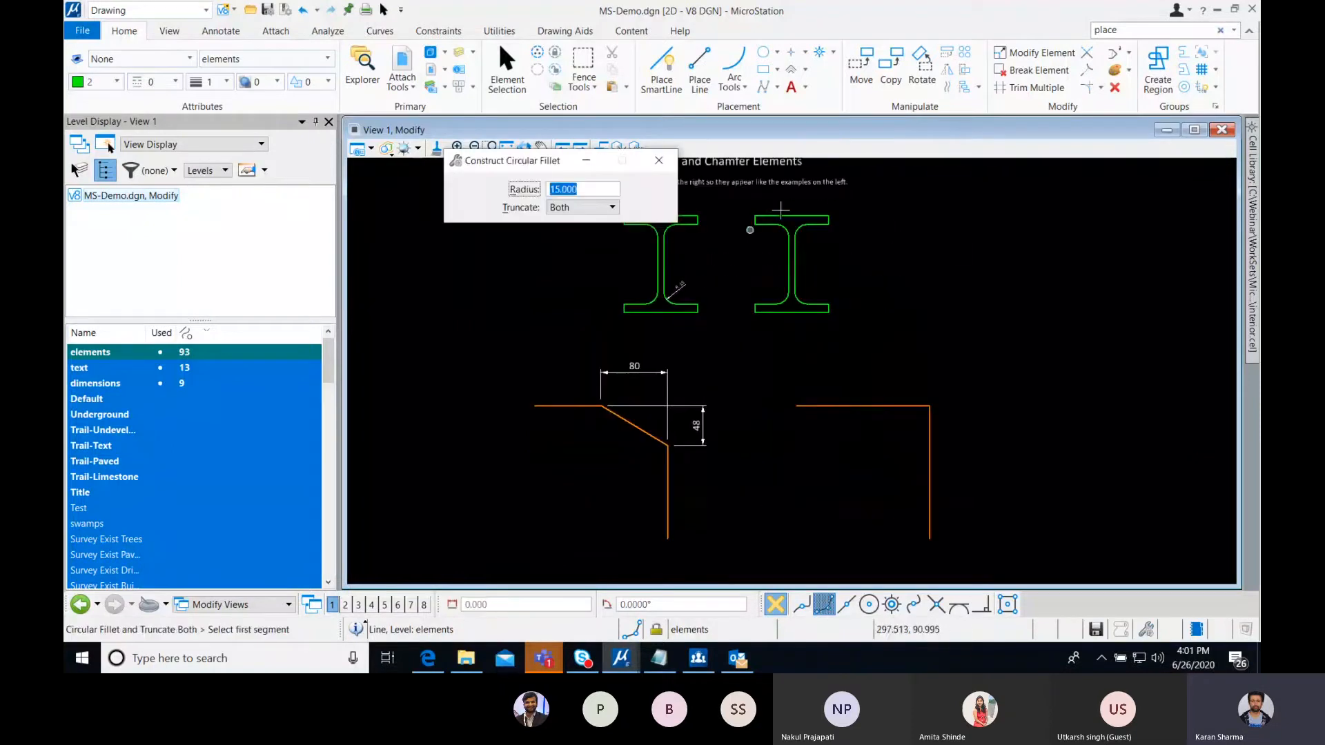
{"action": "left_click", "coordinate": [1101, 88]}
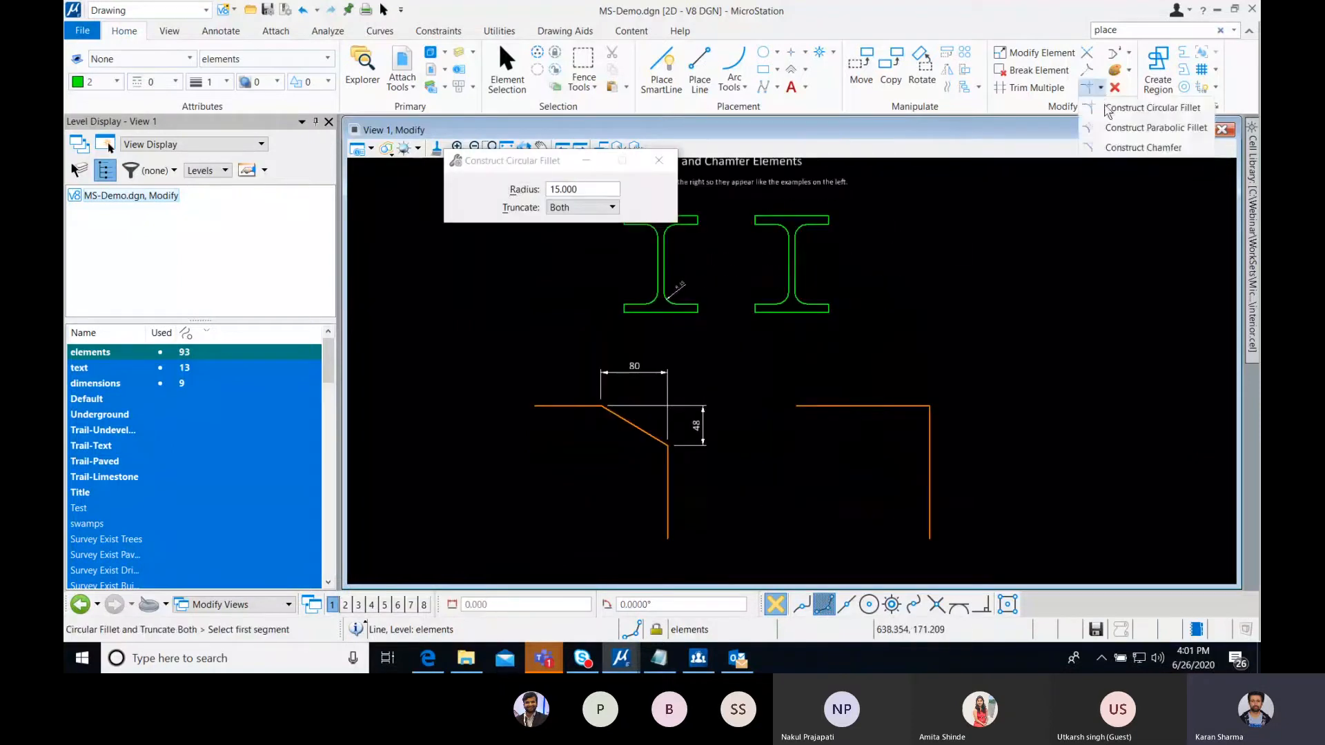
{"action": "left_click", "coordinate": [1129, 148]}
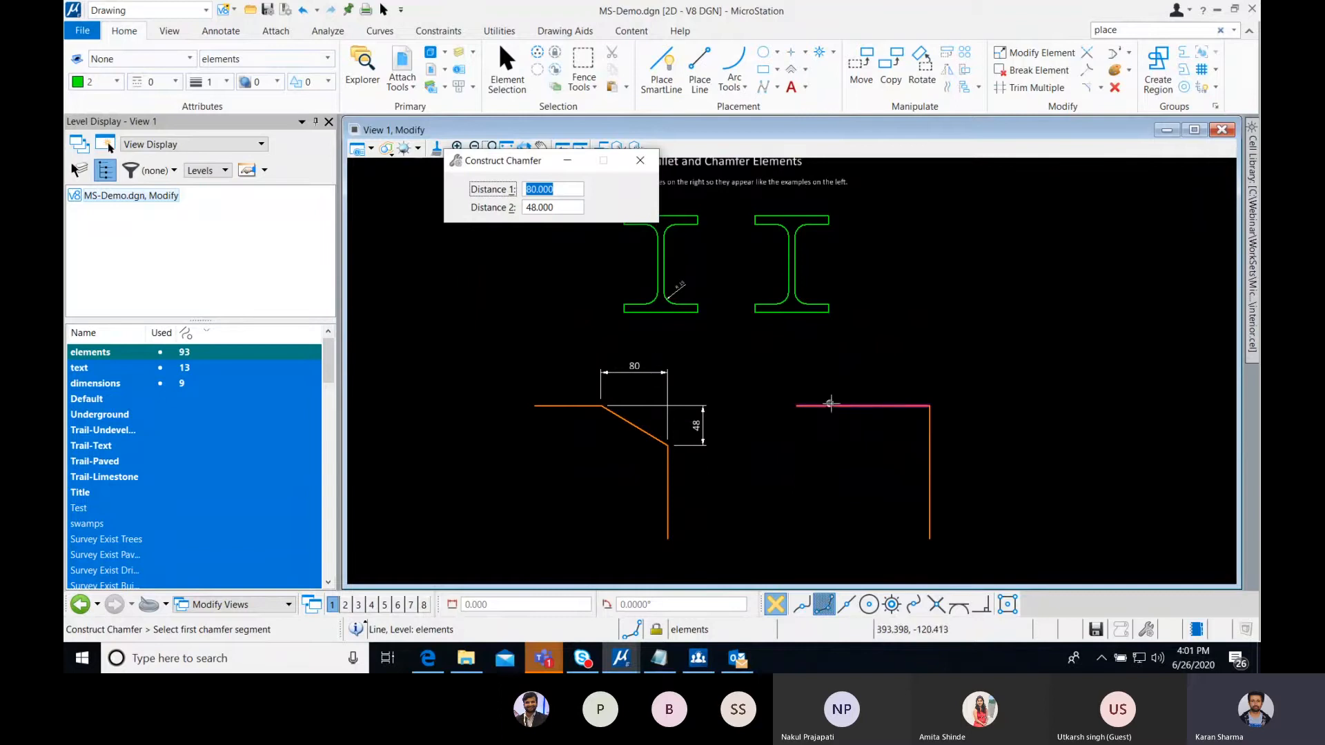
{"action": "left_click", "coordinate": [844, 406]}
{"action": "left_click", "coordinate": [925, 447]}
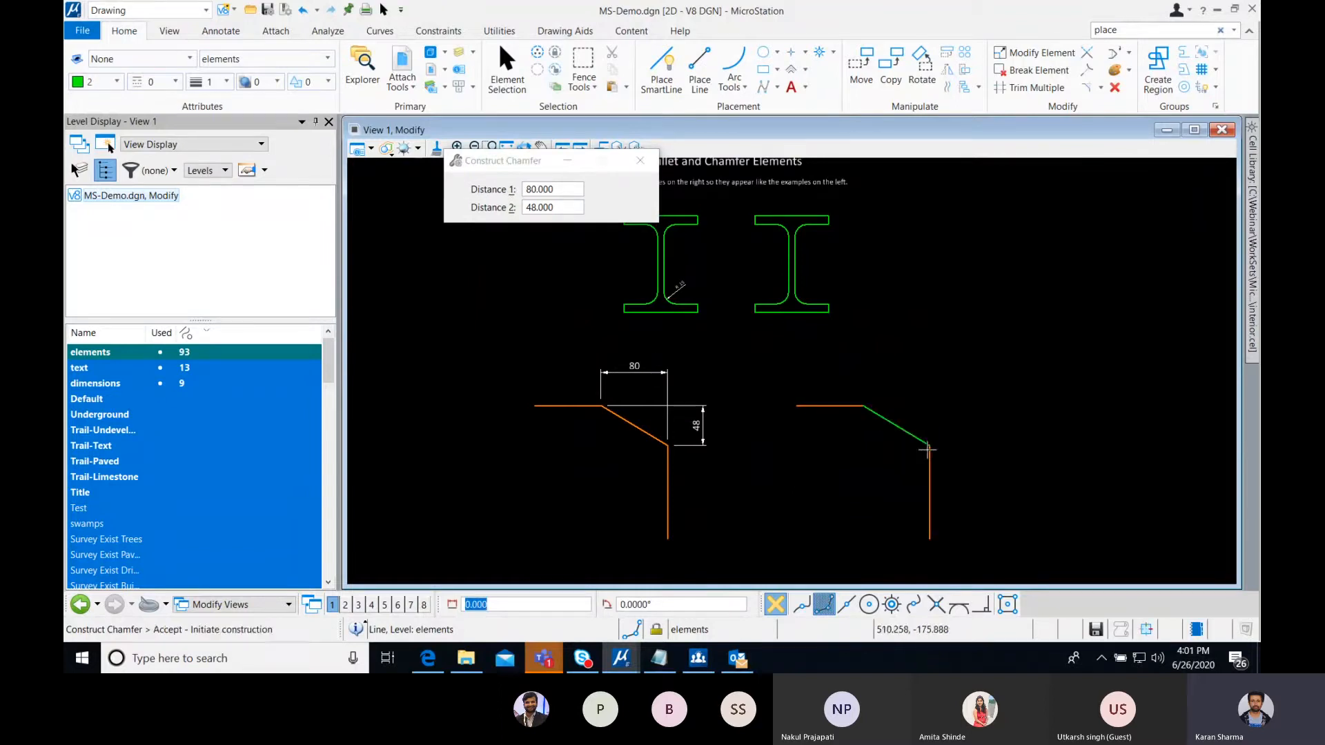
{"action": "left_click", "coordinate": [886, 437]}
- Pick the chamfer example's vertical orange line and make its color 6 the active color
{"action": "left_click", "coordinate": [507, 69]}
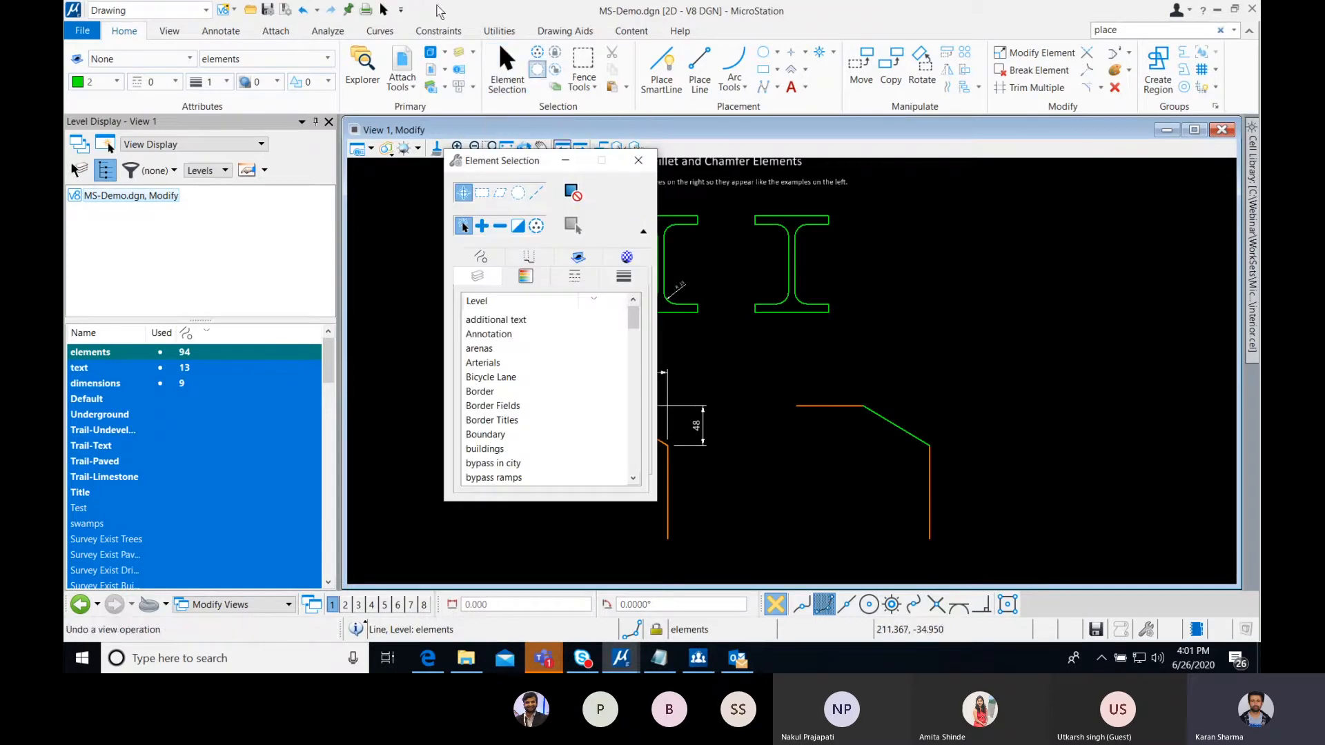
{"action": "left_click", "coordinate": [666, 534]}
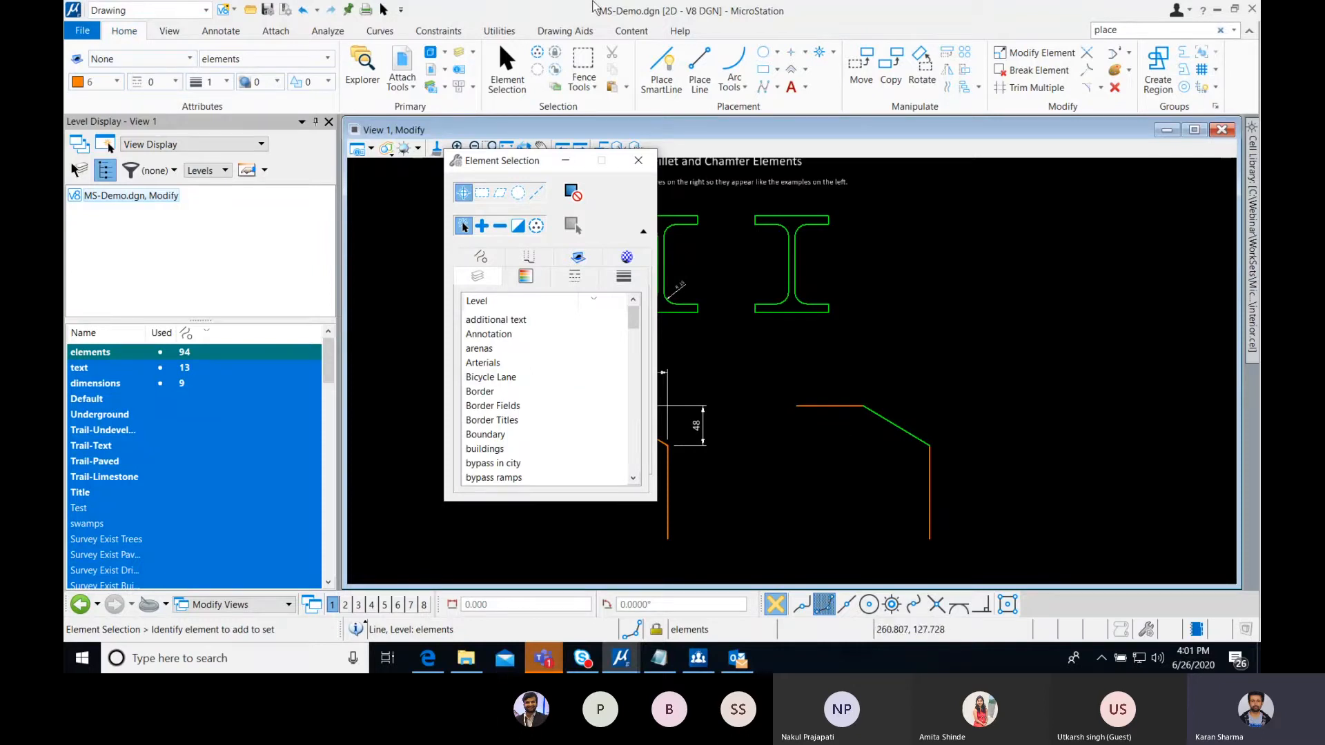
- Switch the view group from Modify Views to Cells Views to bring up the floor plan model
{"action": "left_click", "coordinate": [575, 158]}
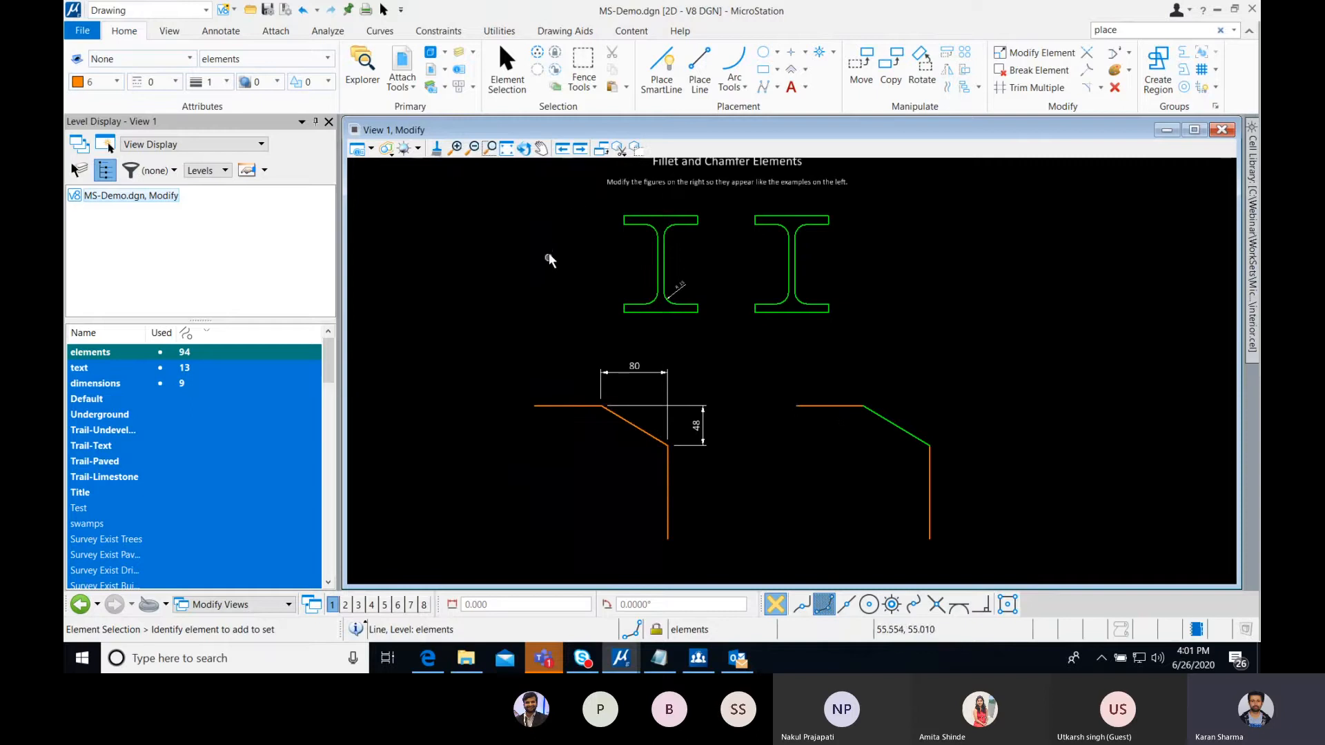
{"action": "scroll", "coordinate": [546, 248], "scroll_direction": "down", "scroll_amount": 3}
{"action": "middle_click_drag", "start_coordinate": [577, 305], "coordinate": [736, 305]}
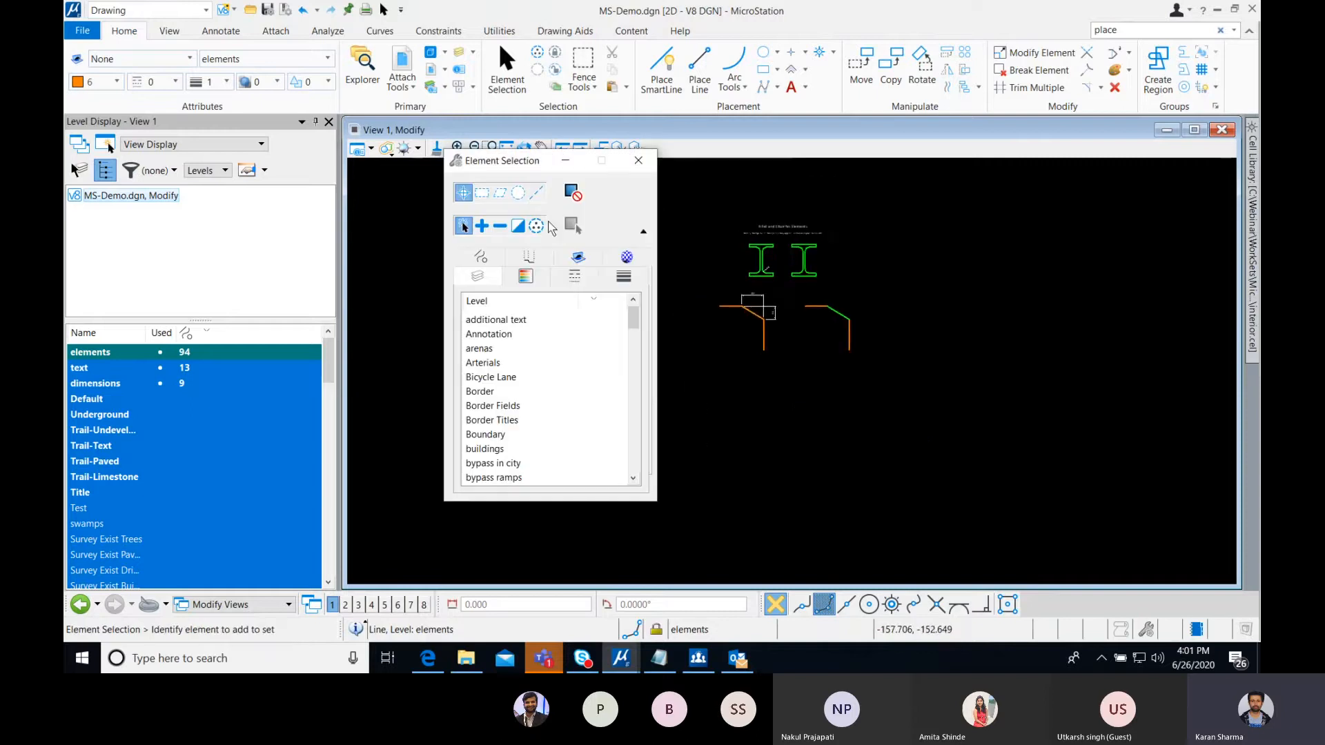
{"action": "left_click", "coordinate": [576, 158]}
{"action": "scroll", "coordinate": [622, 294], "scroll_direction": "down", "scroll_amount": 3}
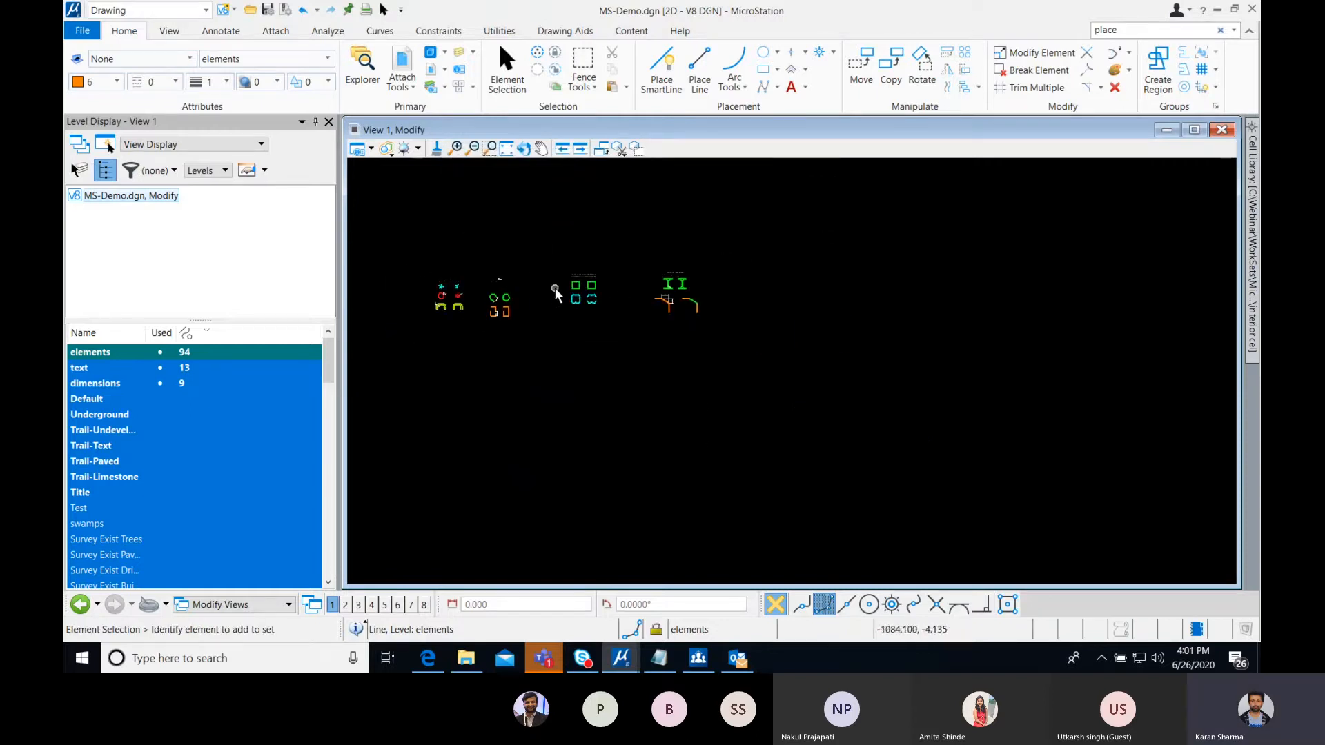
{"action": "scroll", "coordinate": [563, 308], "scroll_direction": "up", "scroll_amount": 2}
{"action": "left_click", "coordinate": [238, 606]}
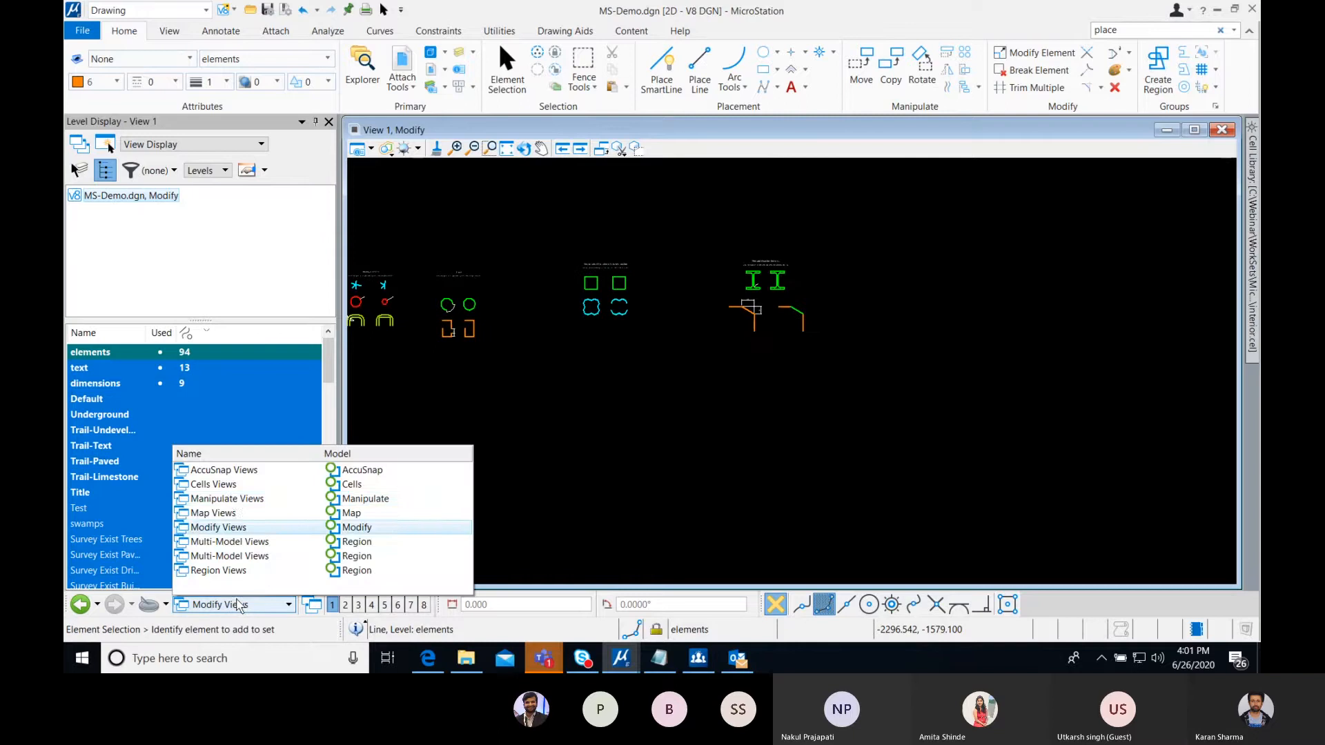
{"action": "left_click", "coordinate": [227, 481]}
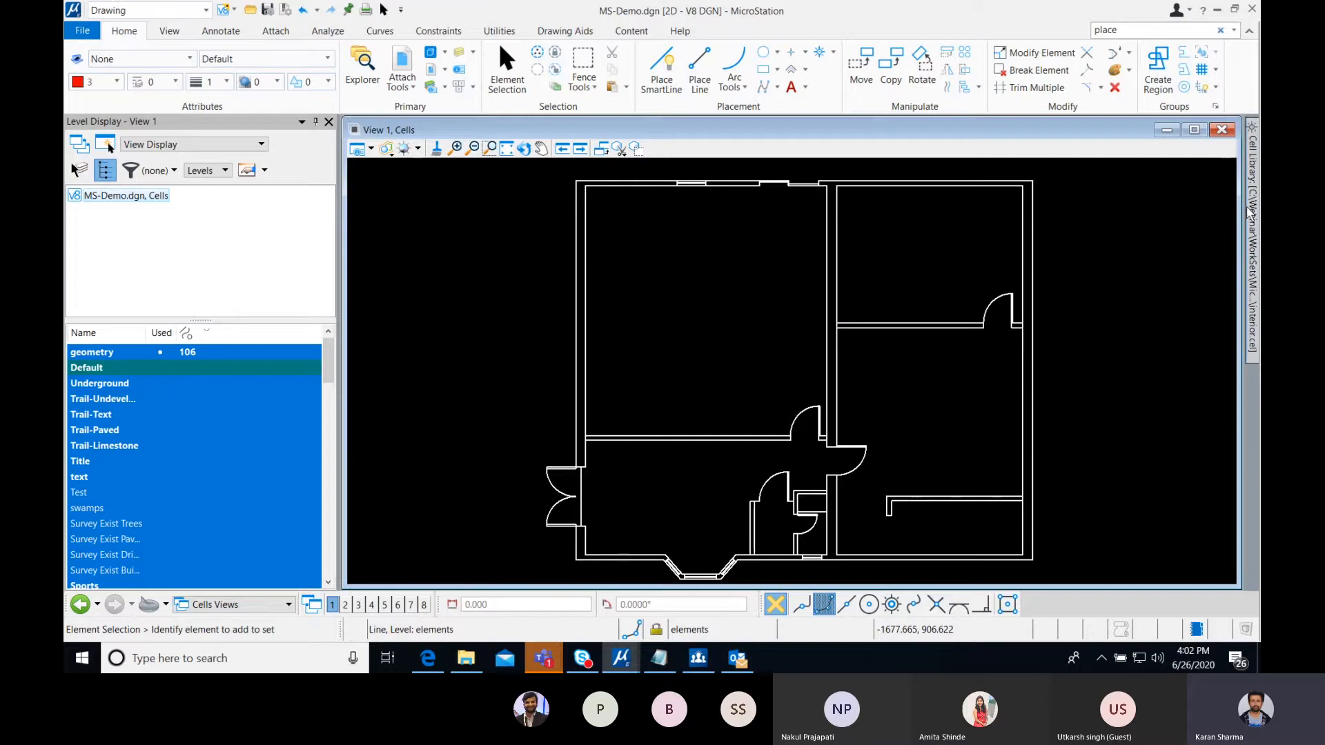
- Examine the cells in the attached interior.cel library and the options for attaching cell library files
{"action": "mouse_move", "coordinate": [1251, 213]}
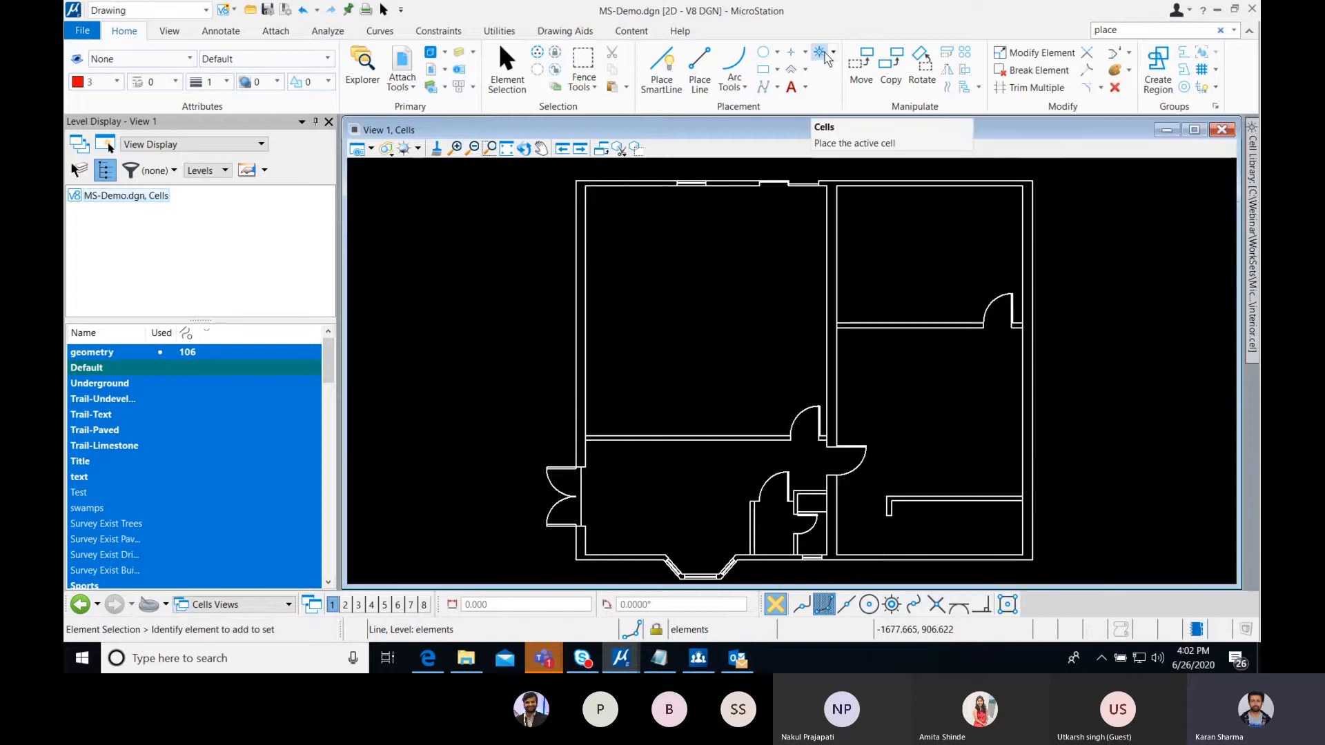
{"action": "left_click", "coordinate": [222, 33]}
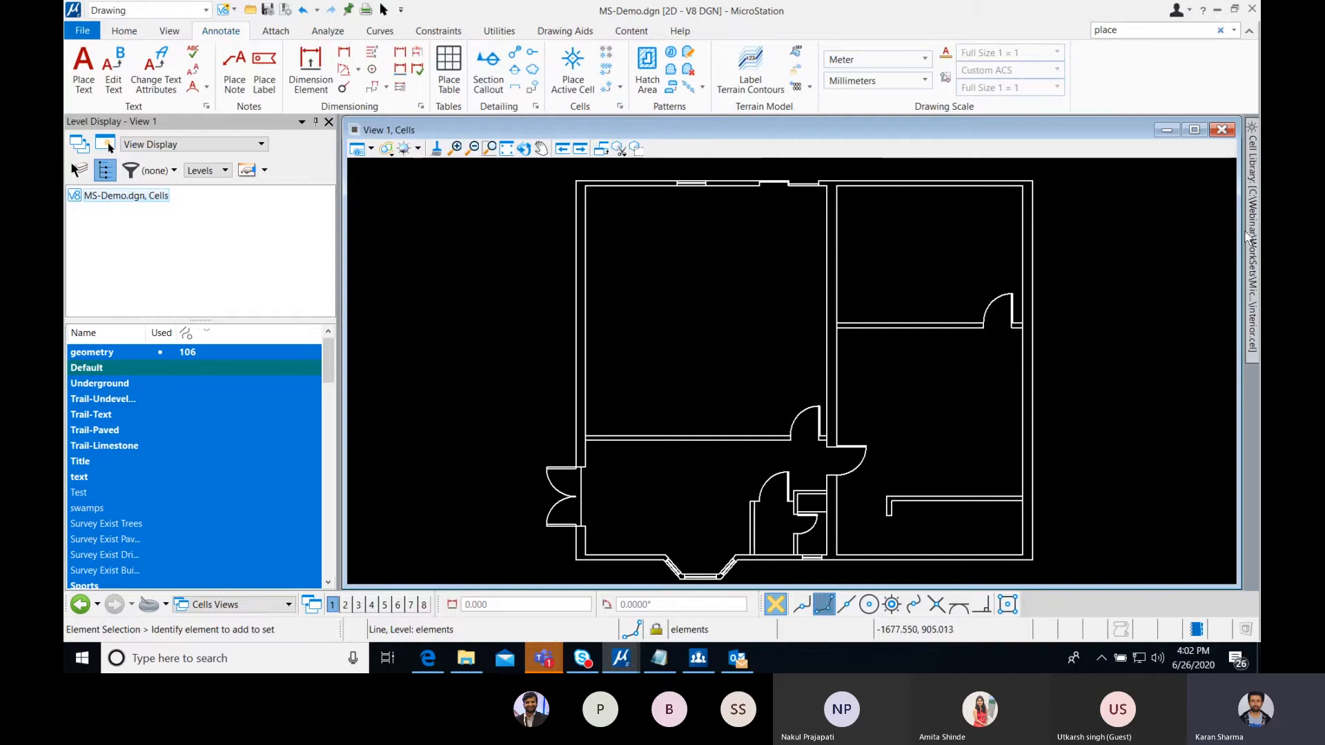
{"action": "left_click", "coordinate": [124, 31]}
{"action": "mouse_move", "coordinate": [1251, 241]}
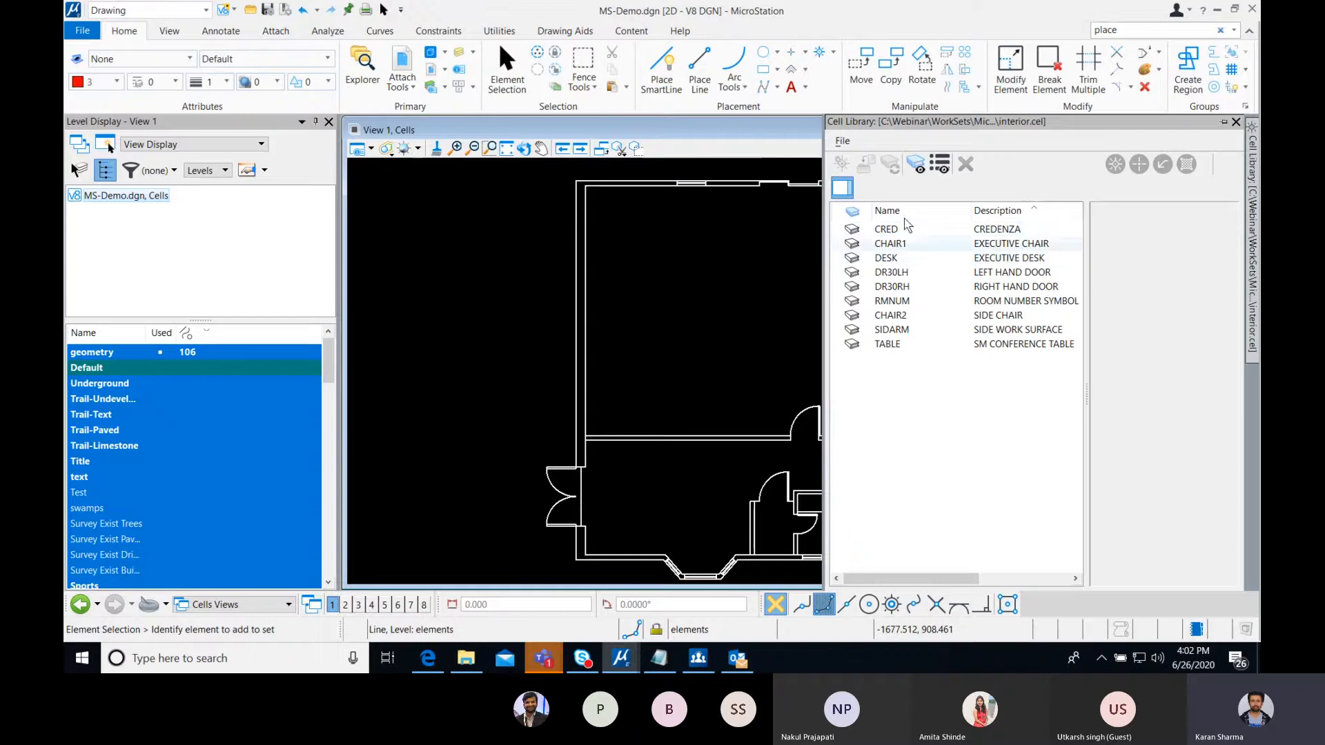
{"action": "left_click", "coordinate": [850, 143]}
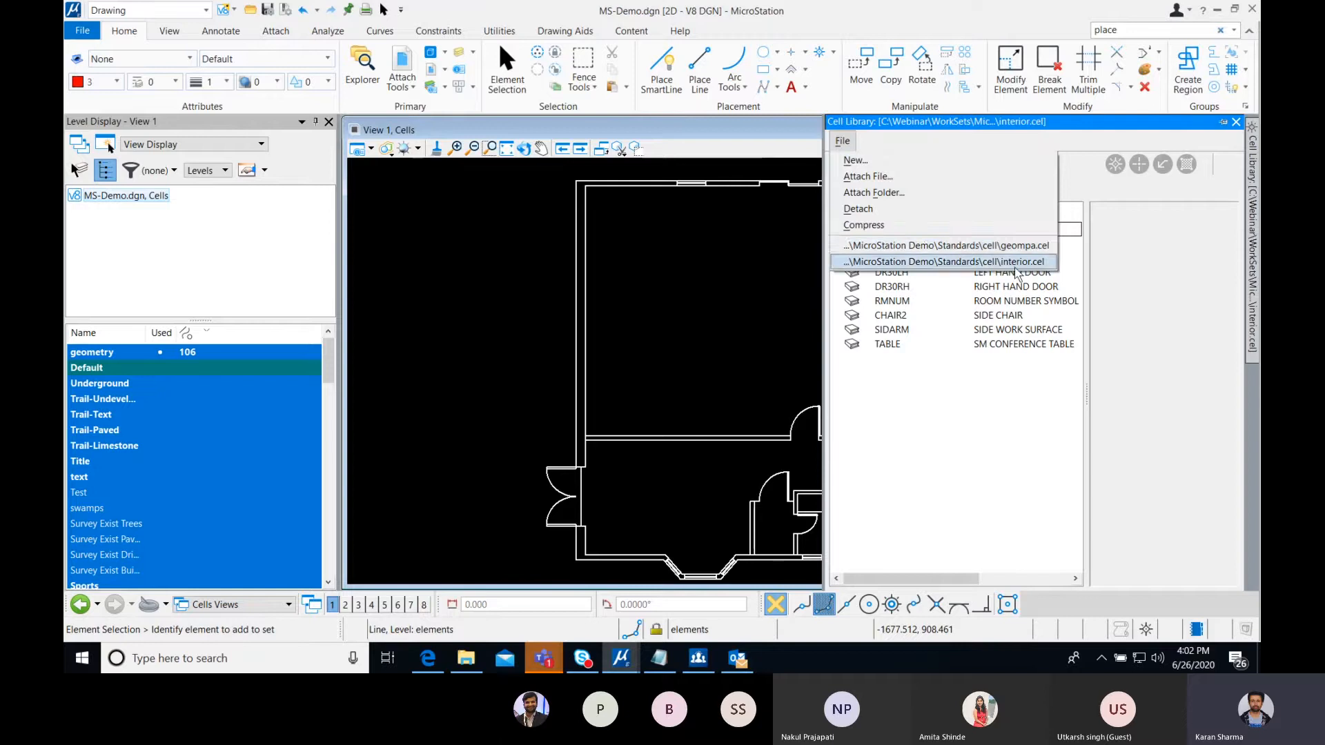
{"action": "left_click", "coordinate": [915, 423]}
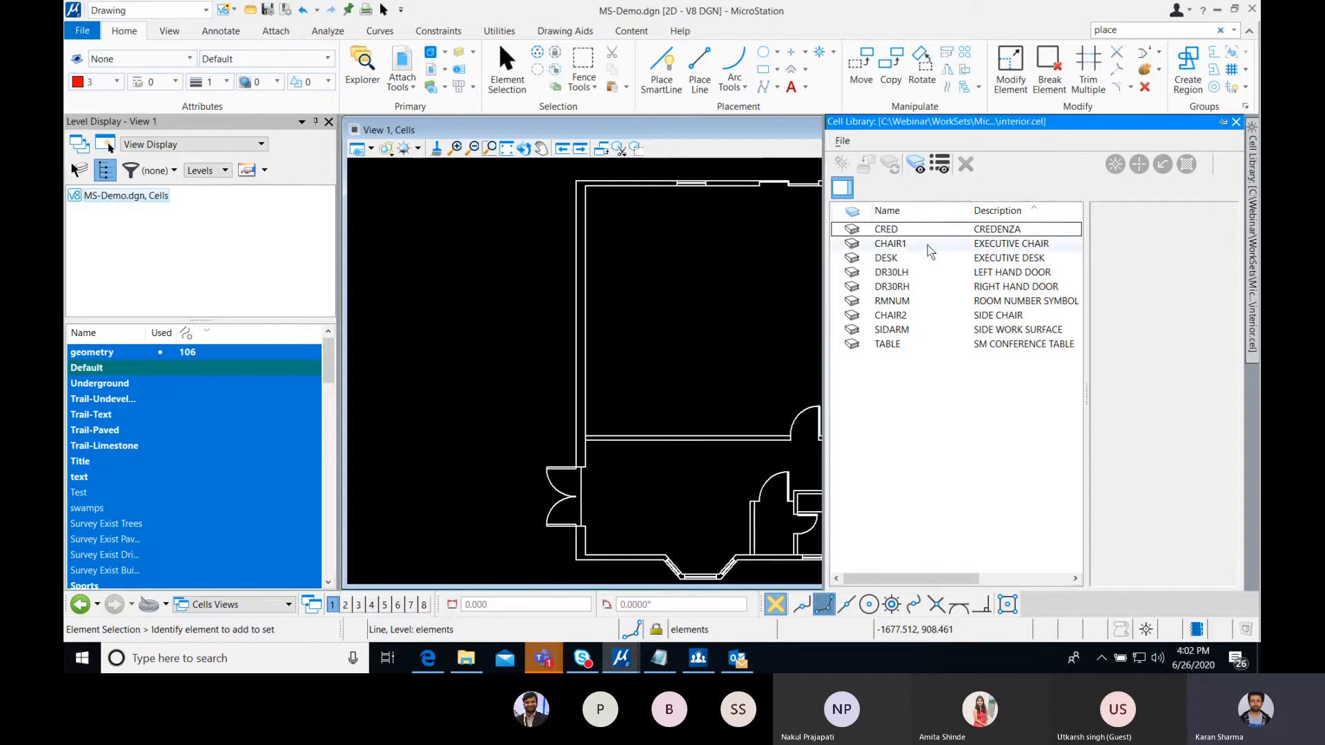
{"action": "left_click", "coordinate": [849, 142]}
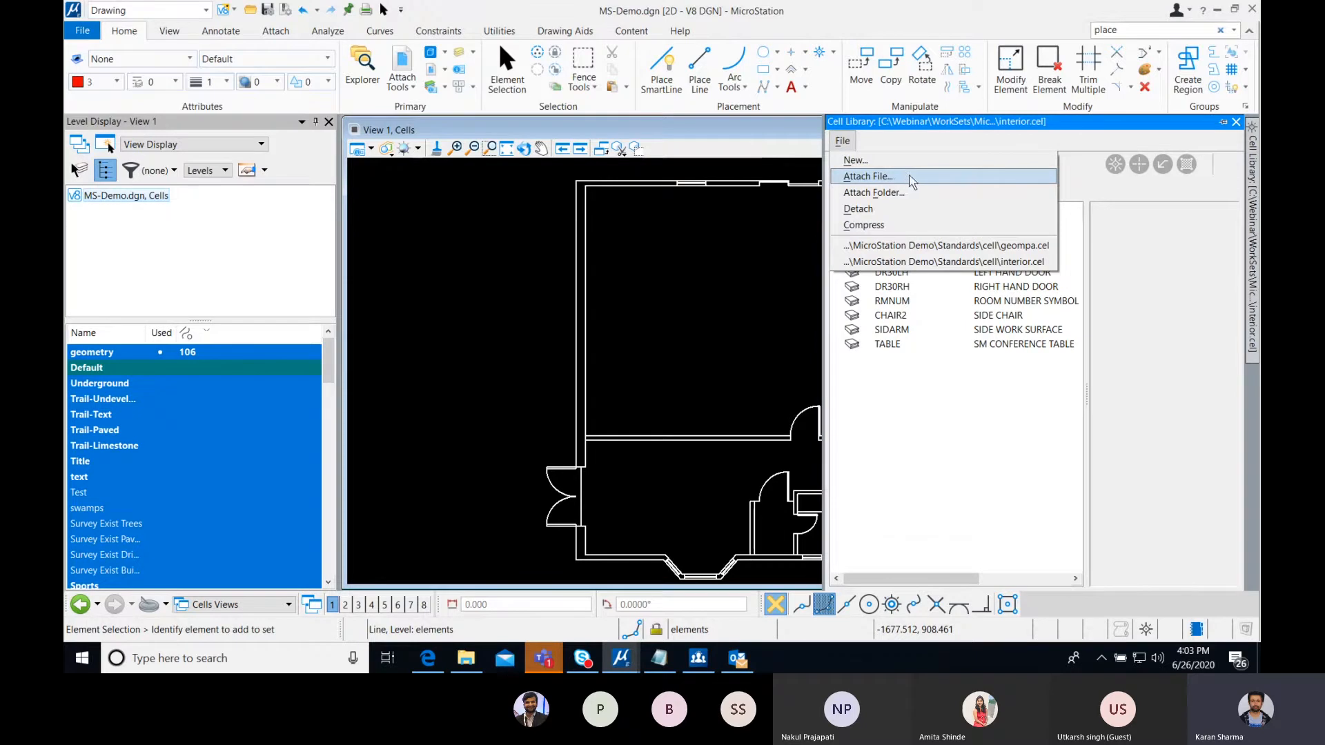
{"action": "left_click", "coordinate": [932, 430]}
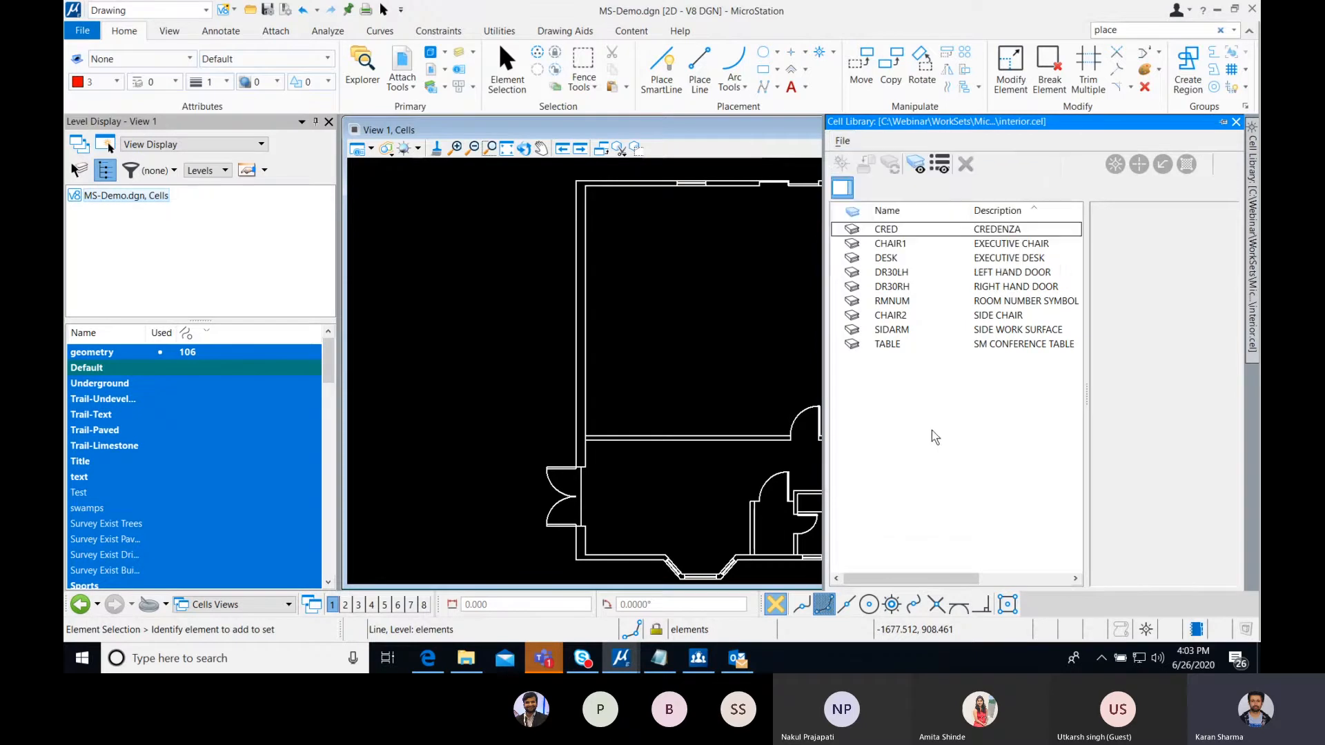
- Make the executive chair cell CHAIR1 active for placement and enable True Scale in the expanded placement settings
{"action": "double_click", "coordinate": [891, 245]}
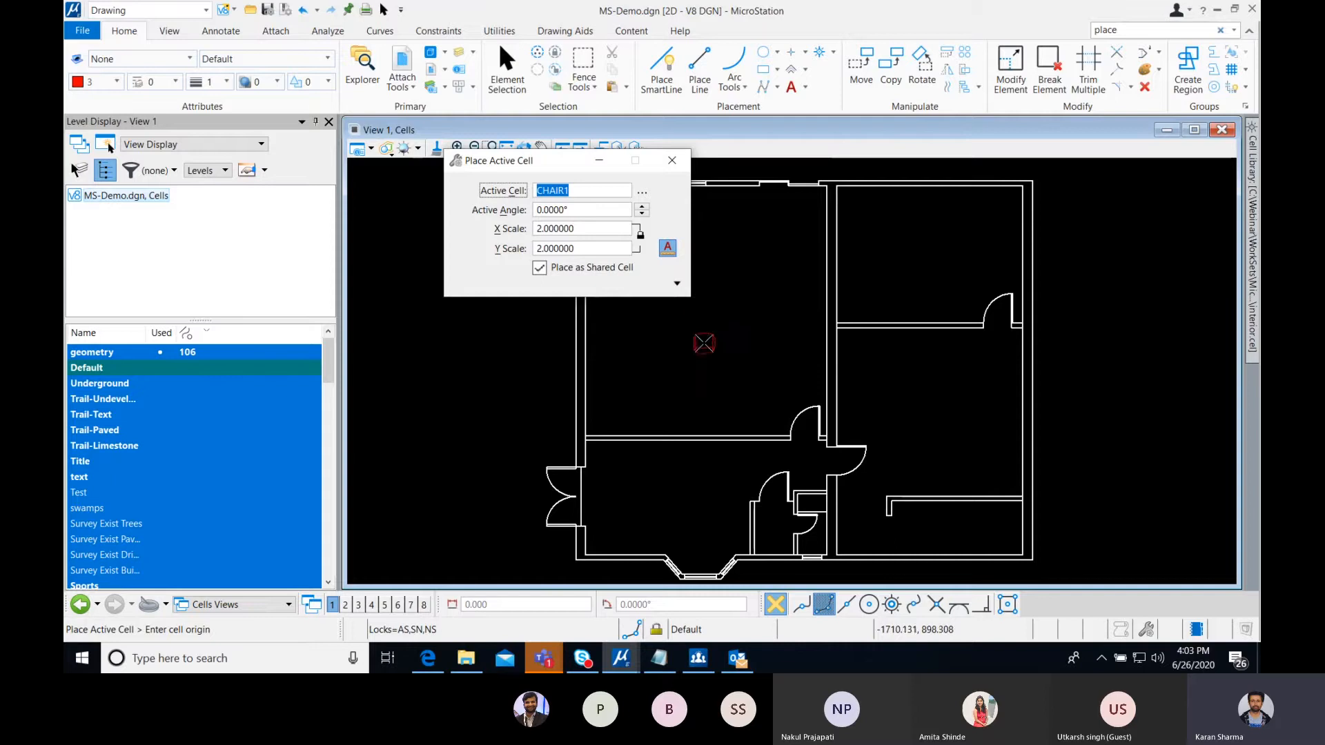
{"action": "left_click", "coordinate": [677, 283]}
{"action": "left_click_drag", "start_coordinate": [534, 166], "coordinate": [465, 170]}
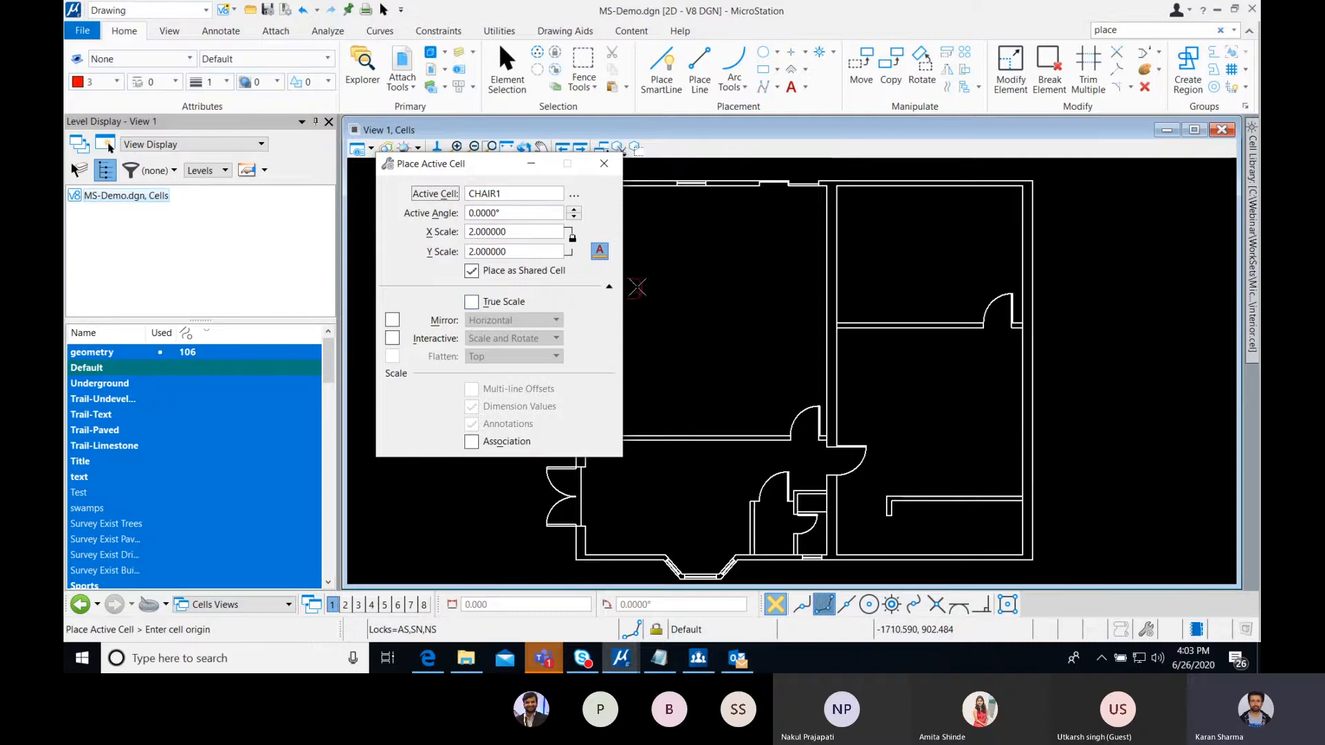
{"action": "left_click", "coordinate": [472, 302]}
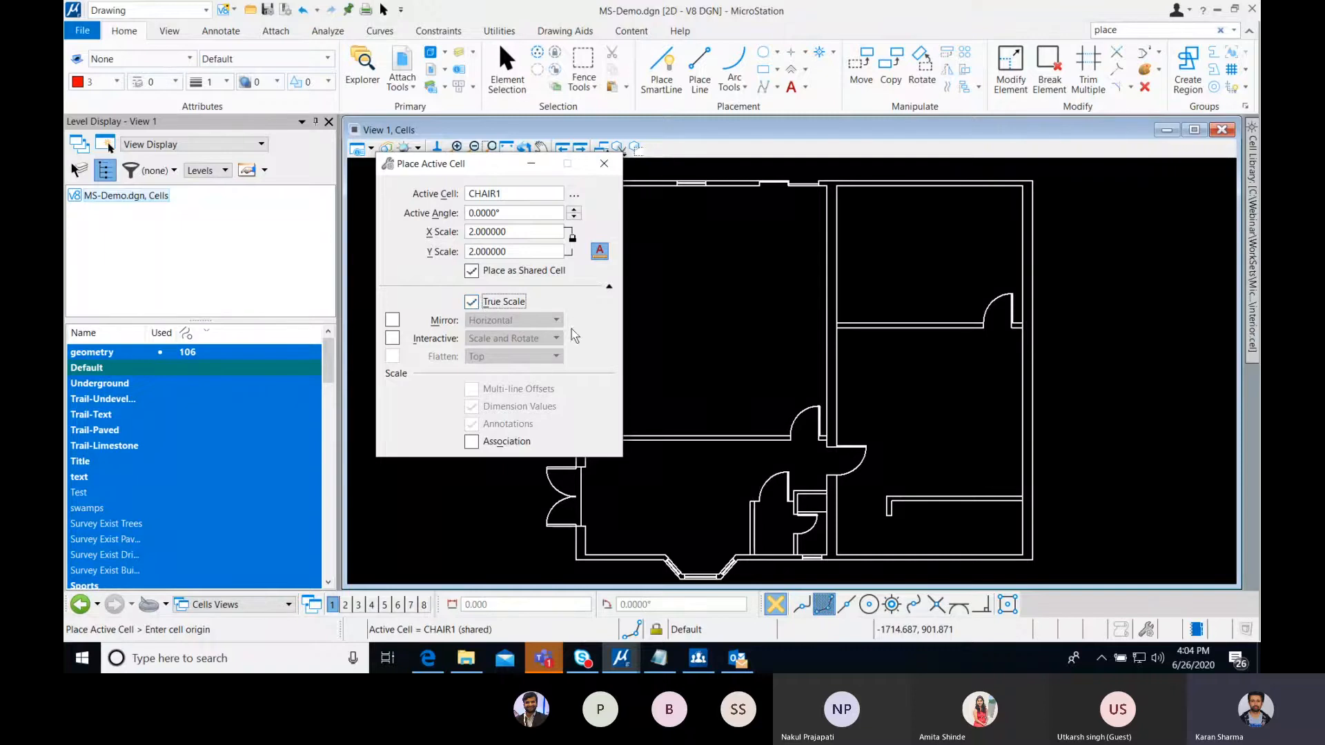
- Place three CHAIR1 cells in a row in the lower part of the large upper-left room
{"action": "middle_click_drag", "start_coordinate": [665, 375], "coordinate": [745, 364]}
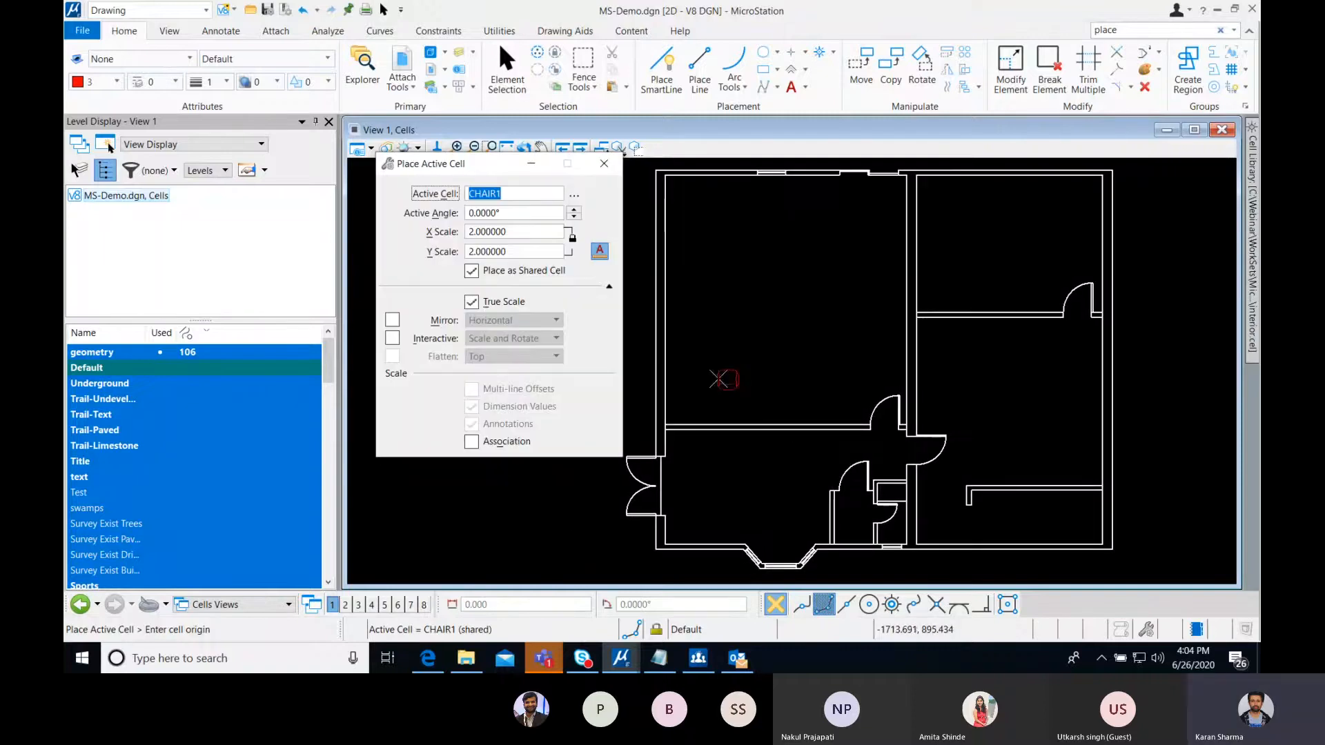
{"action": "left_click", "coordinate": [704, 382]}
{"action": "left_click", "coordinate": [740, 381]}
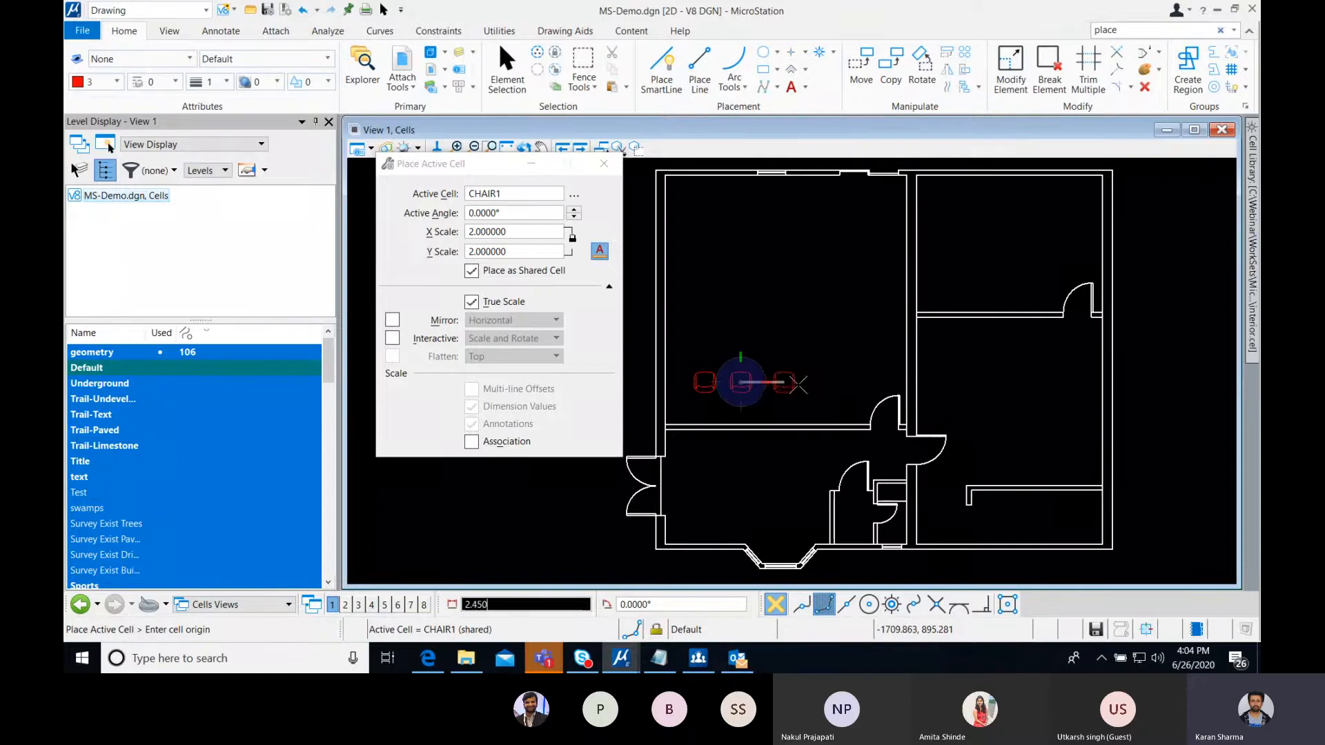
{"action": "left_click", "coordinate": [798, 382]}
{"action": "key", "text": "Escape"}
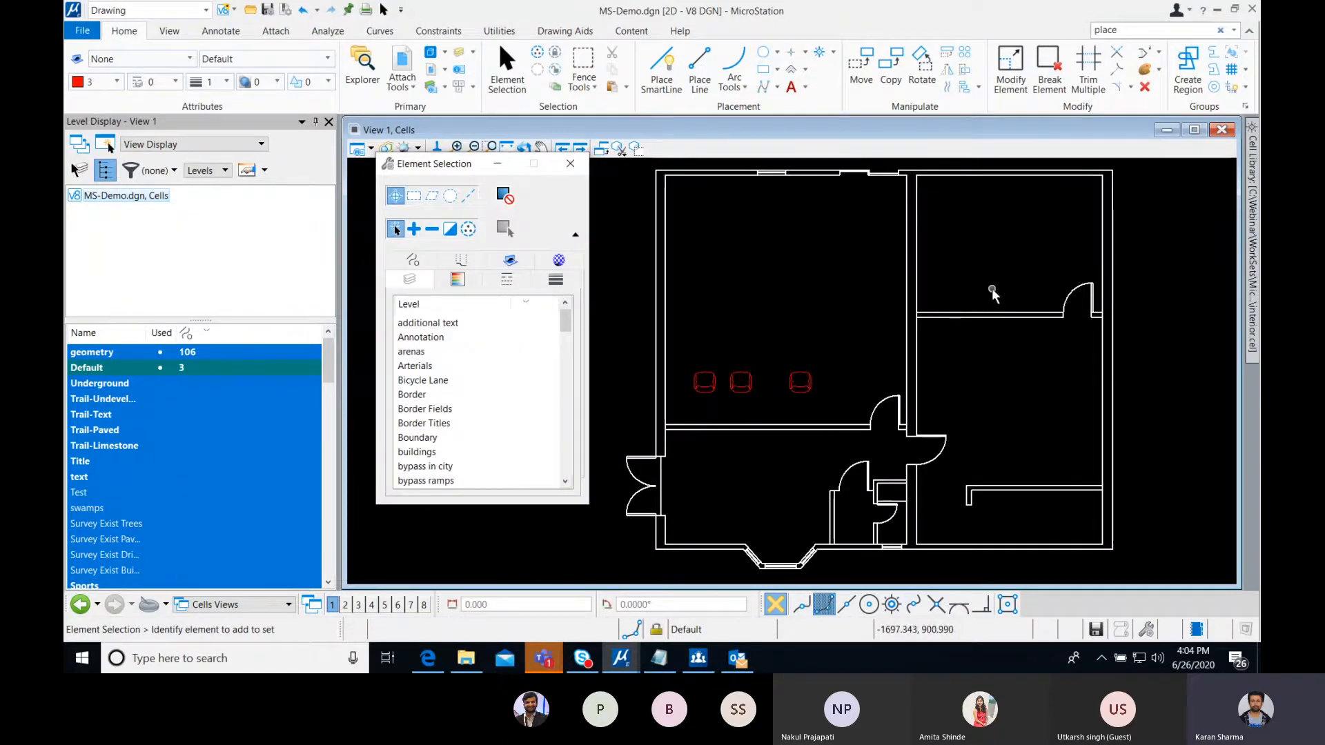
- Draw an orthogonal rectangular block without fill in the empty area beside the floor plan's outer right wall
{"action": "middle_click_drag", "start_coordinate": [1000, 292], "coordinate": [803, 314]}
{"action": "scroll", "coordinate": [803, 314], "scroll_direction": "down", "scroll_amount": 4}
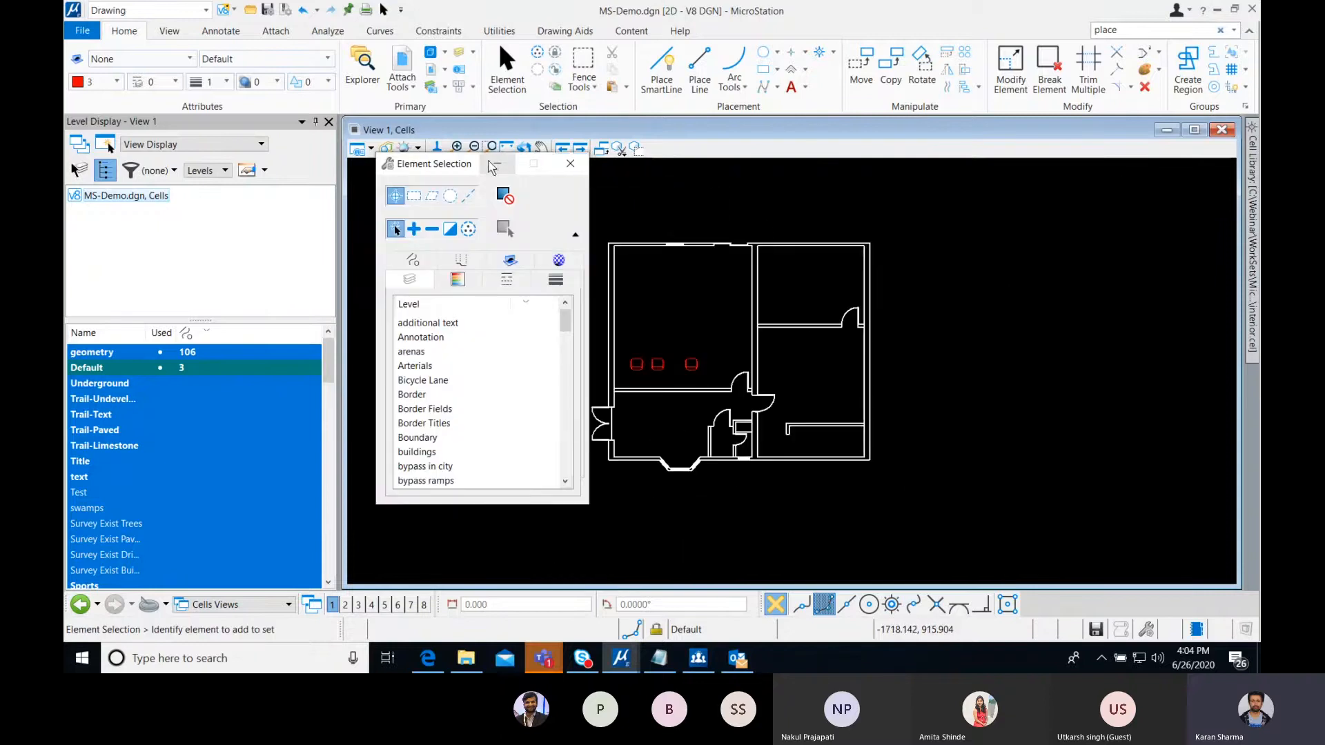
{"action": "left_click", "coordinate": [574, 234]}
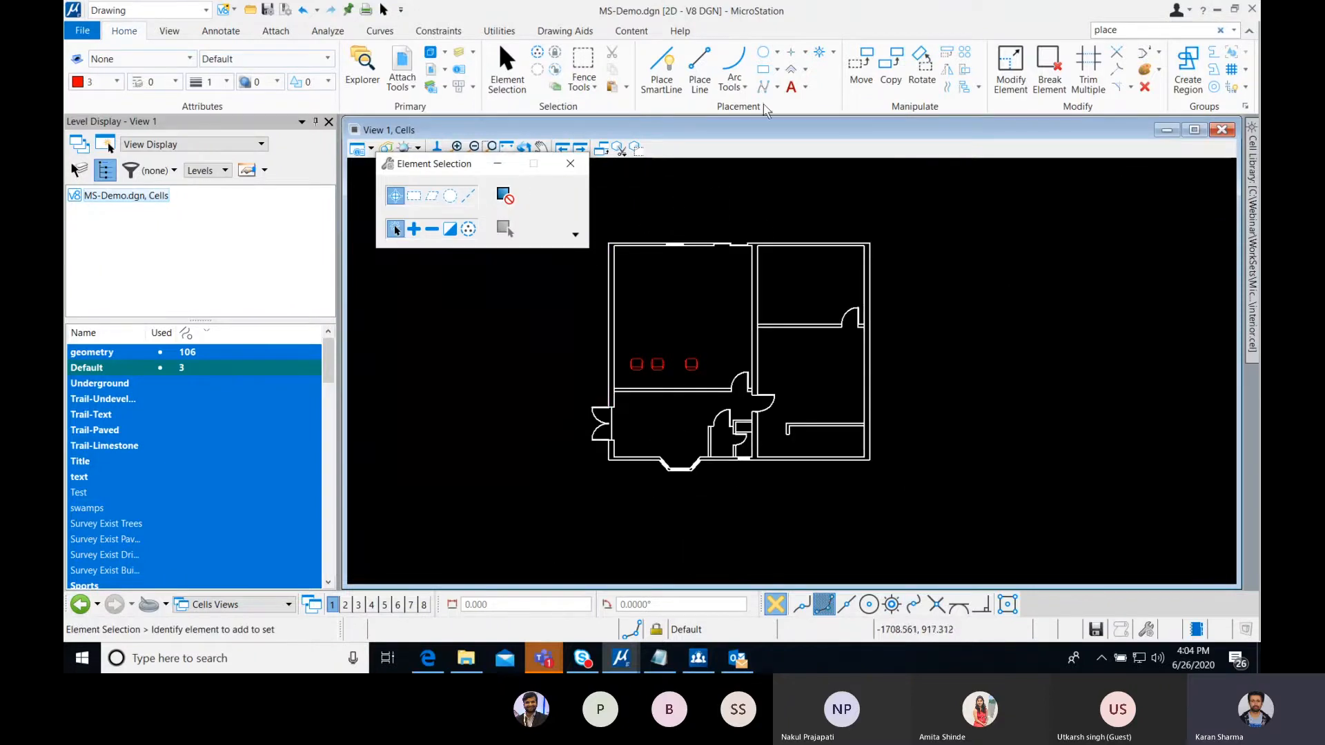
{"action": "left_click", "coordinate": [371, 72]}
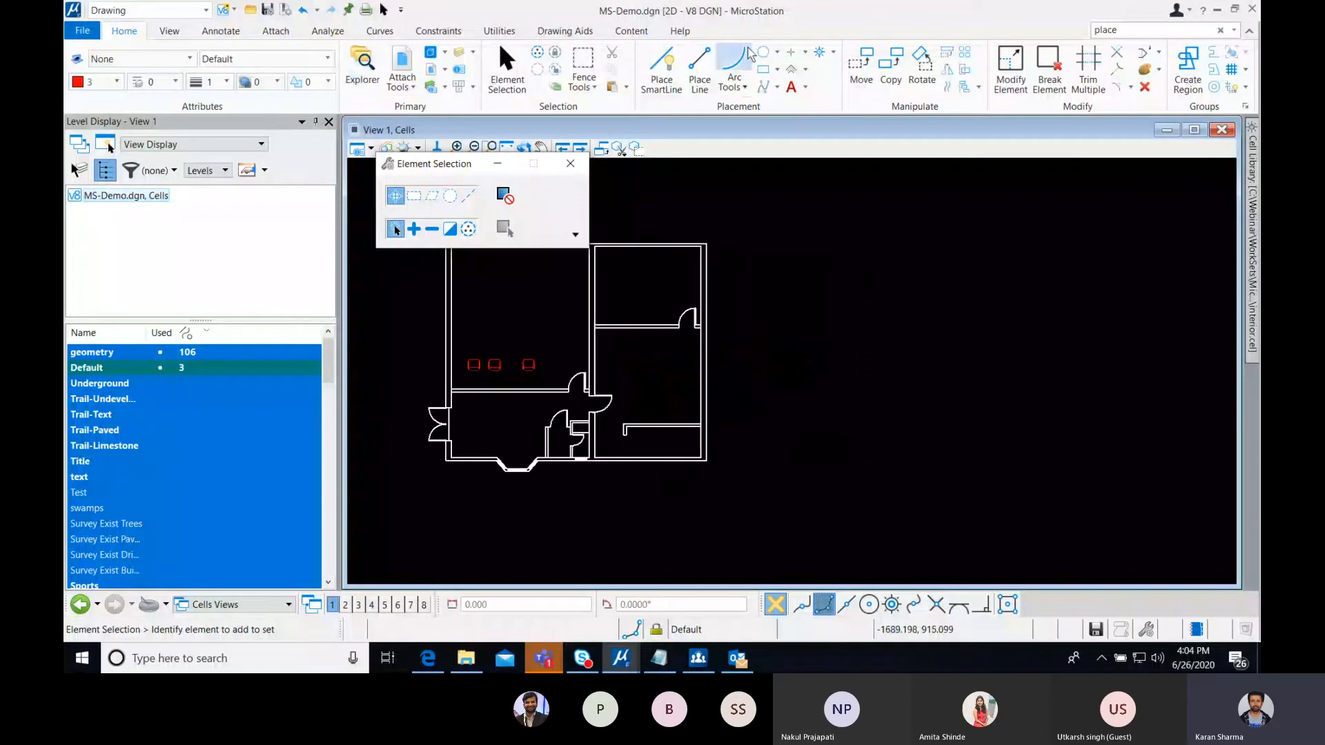
{"action": "left_click", "coordinate": [763, 69]}
{"action": "left_click", "coordinate": [752, 263]}
{"action": "scroll", "coordinate": [752, 270], "scroll_direction": "up", "scroll_amount": 2}
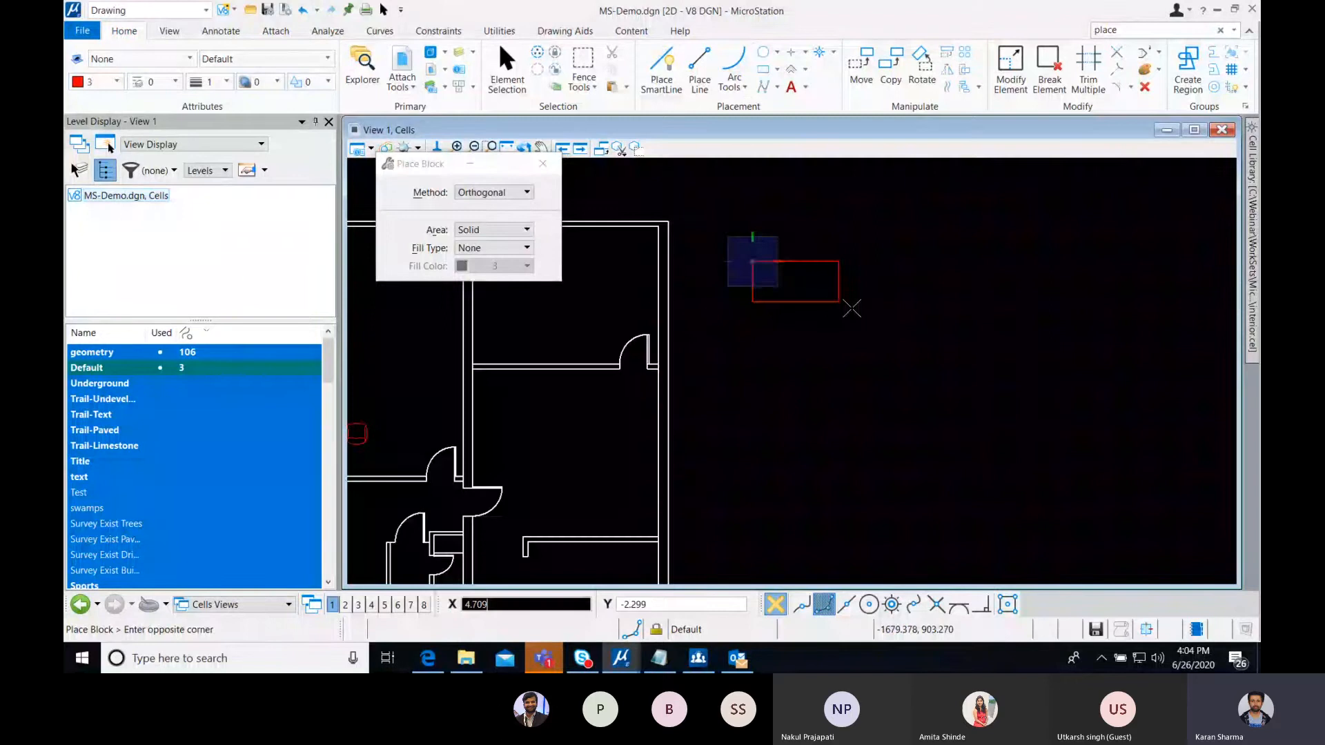
{"action": "left_click", "coordinate": [930, 333]}
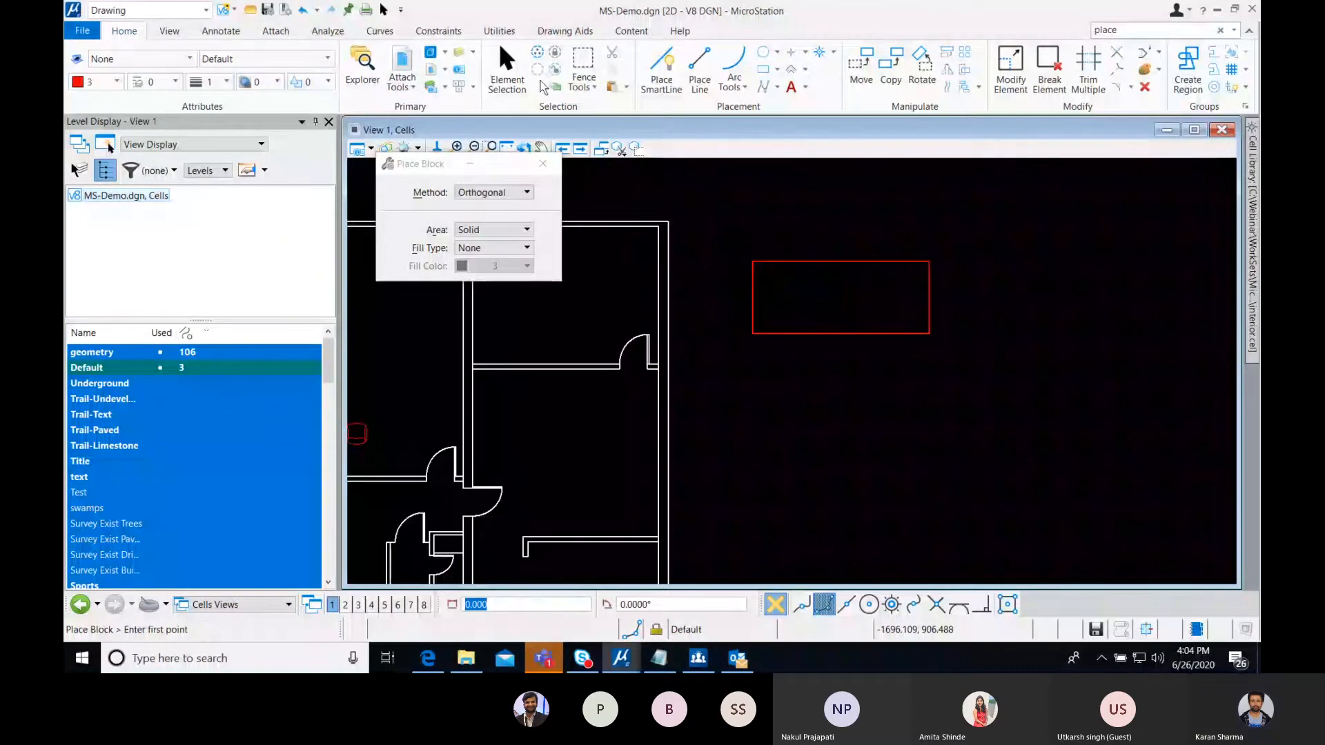
- Try a circle by the Center method, snapping its center to the middle of the red block
{"action": "left_click", "coordinate": [763, 51]}
{"action": "left_click", "coordinate": [869, 604]}
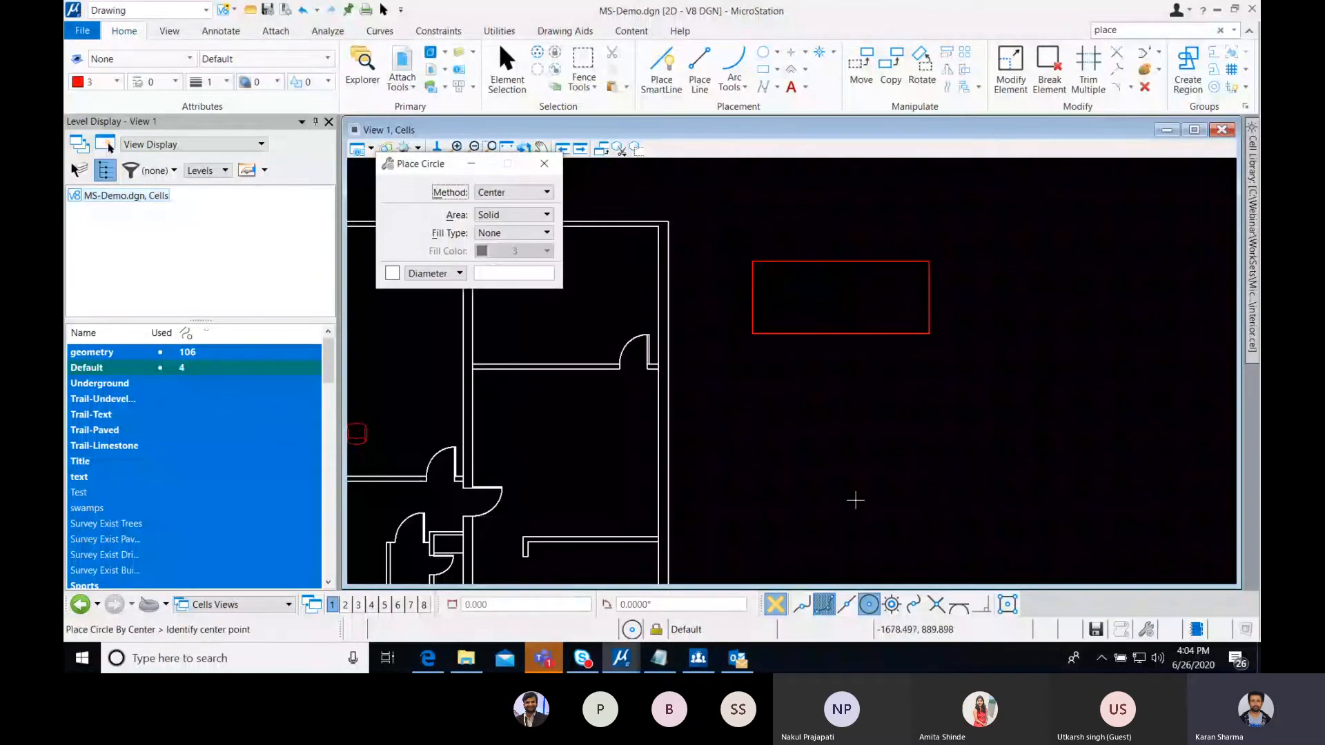
{"action": "left_click", "coordinate": [834, 337]}
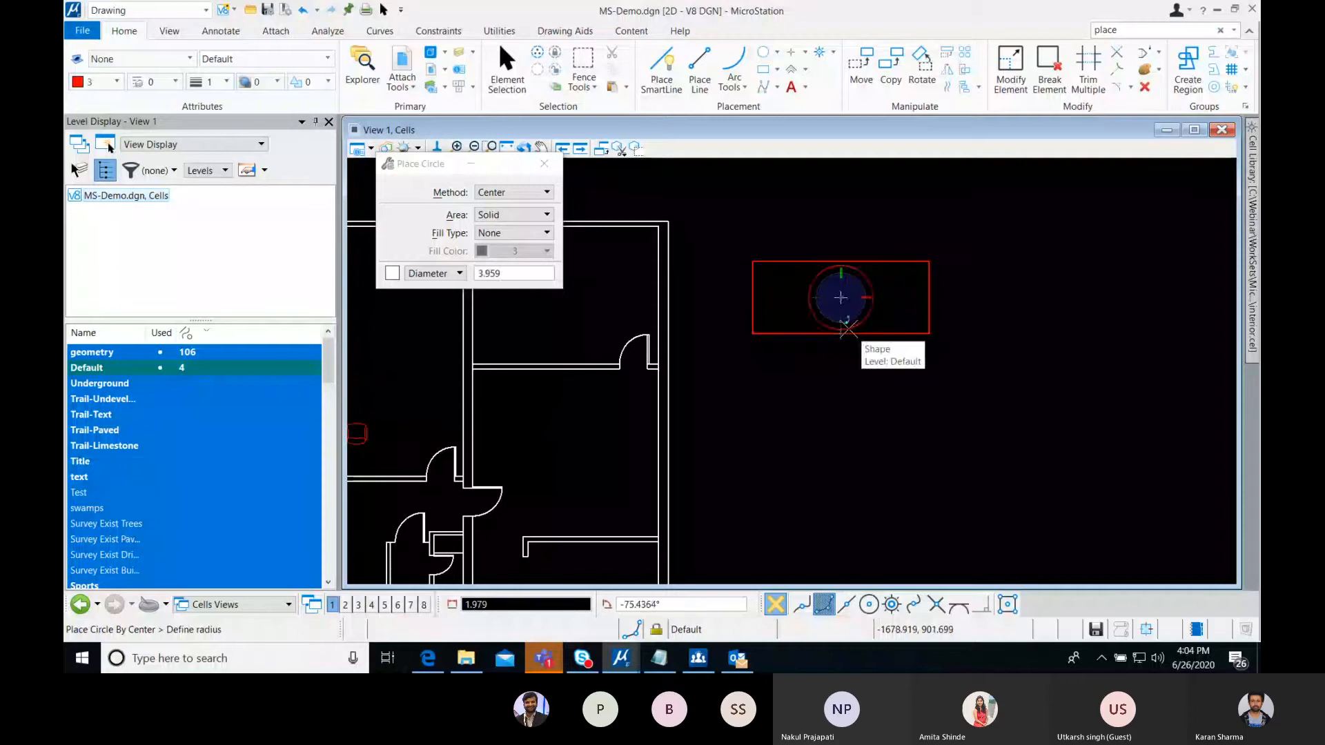
{"action": "right_click", "coordinate": [846, 325]}
- Make bypass in city the active level and try a circle centered on the red block
{"action": "left_click", "coordinate": [284, 61]}
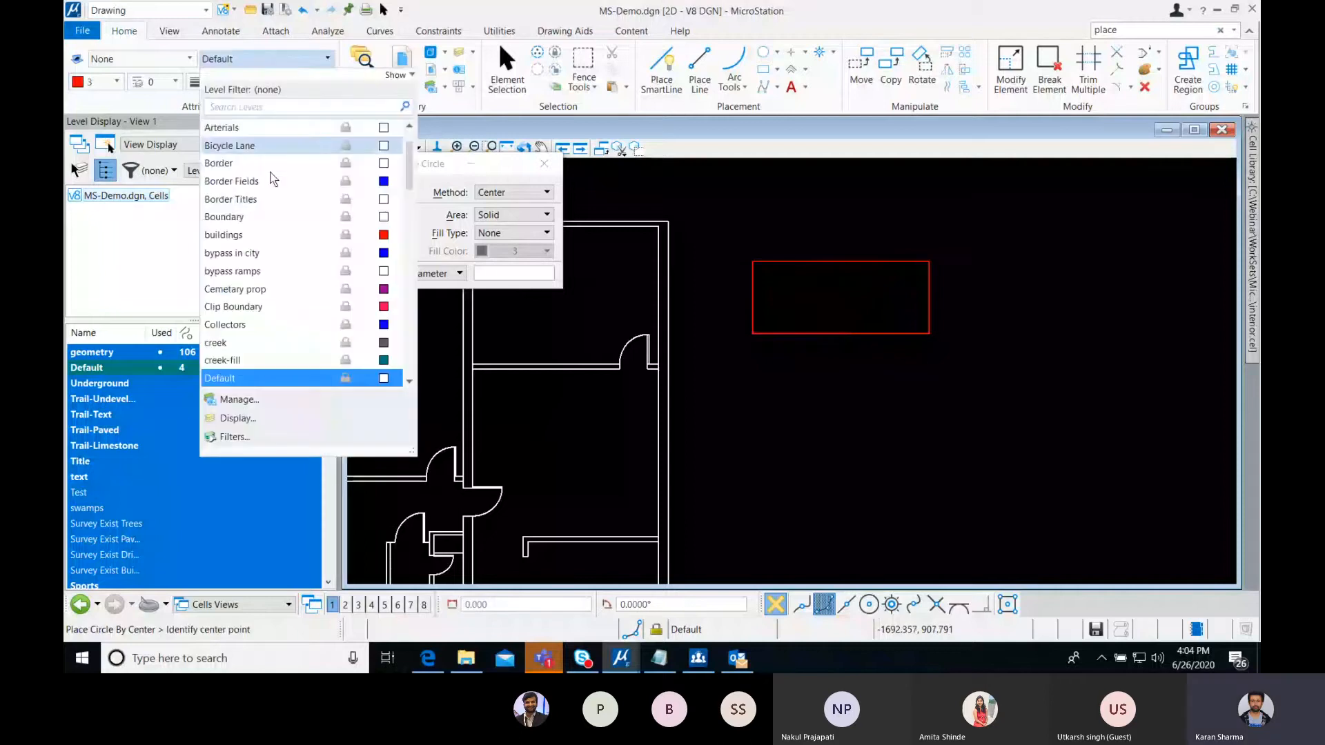
{"action": "left_click", "coordinate": [272, 254]}
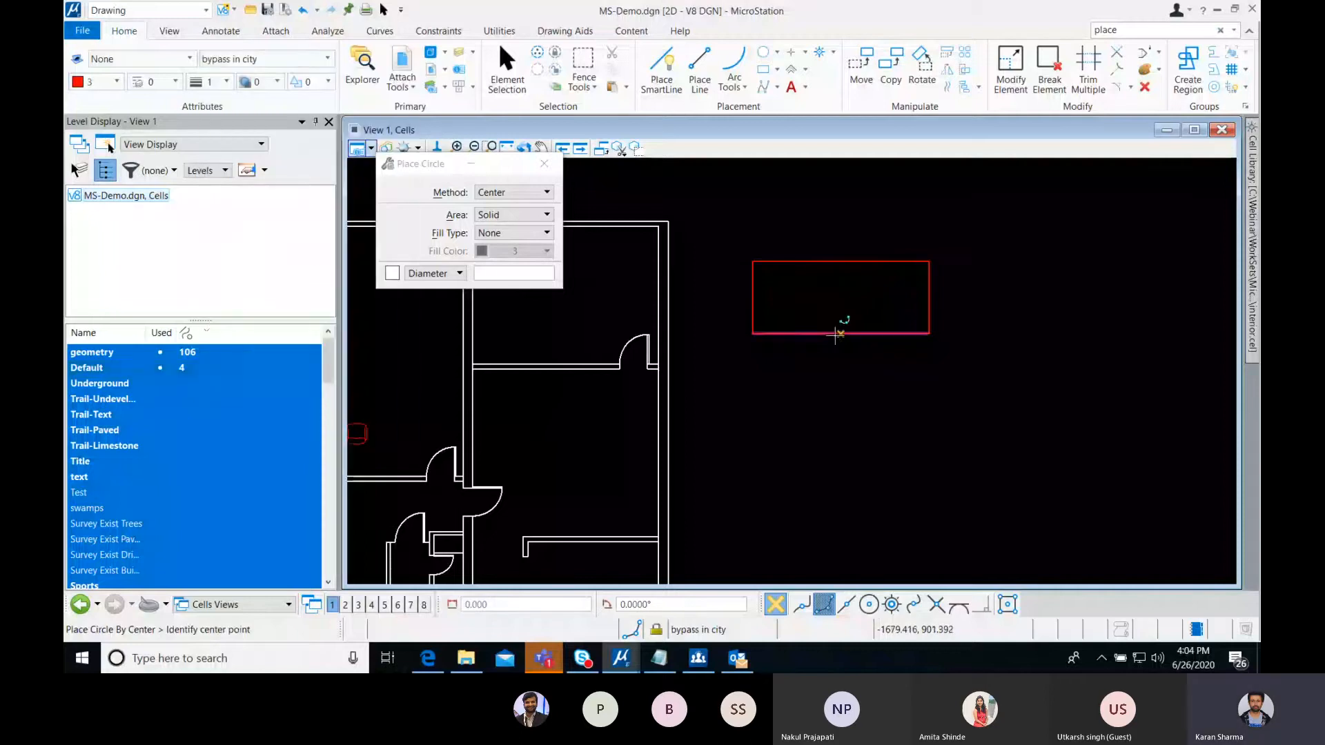
{"action": "left_click", "coordinate": [868, 605]}
{"action": "left_click", "coordinate": [839, 329]}
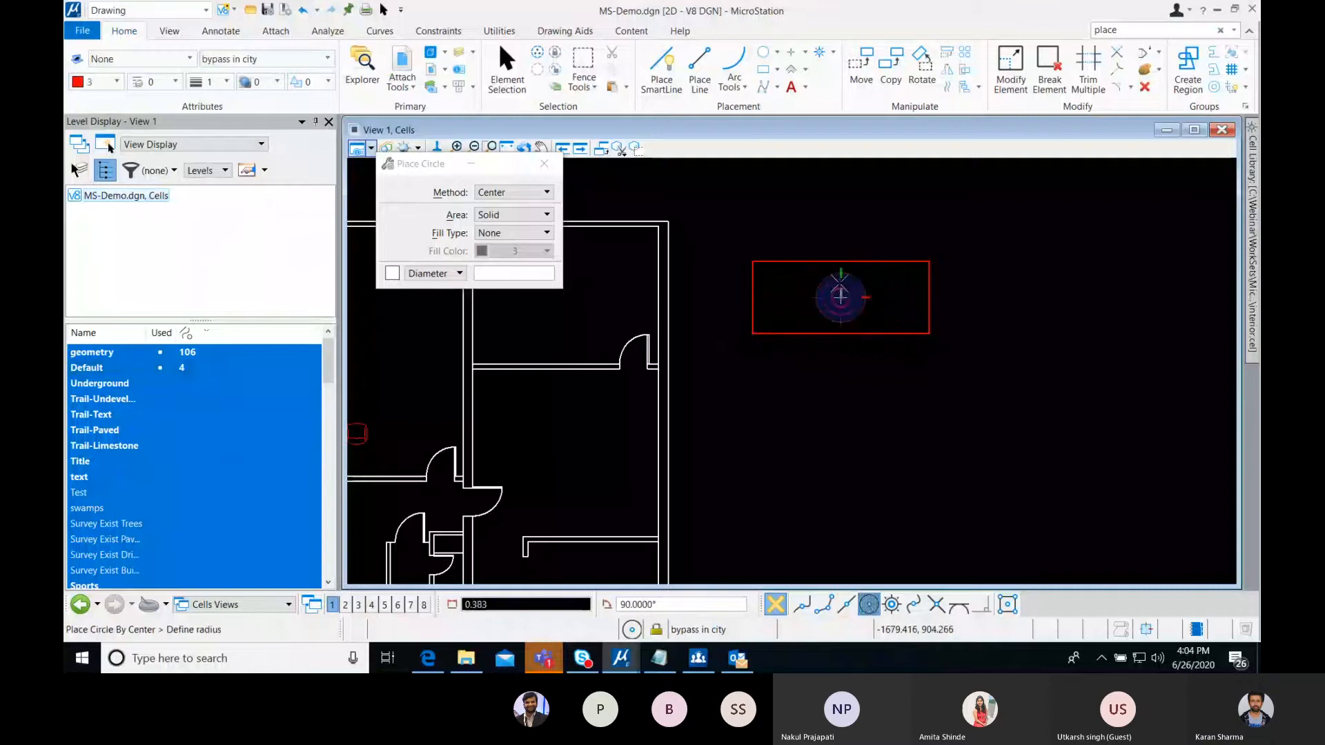
{"action": "right_click", "coordinate": [844, 272]}
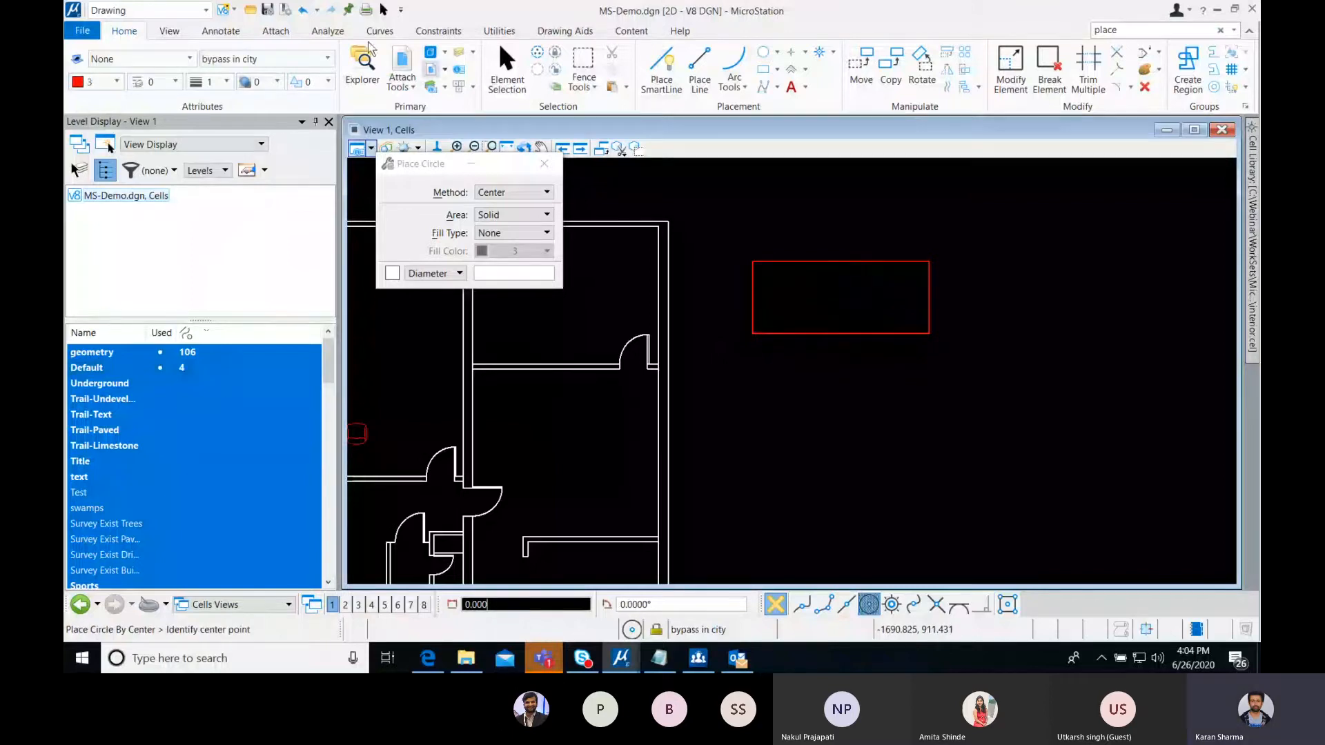
- Make Collectors the active level and set the active color to ByLevel
{"action": "left_click", "coordinate": [238, 60]}
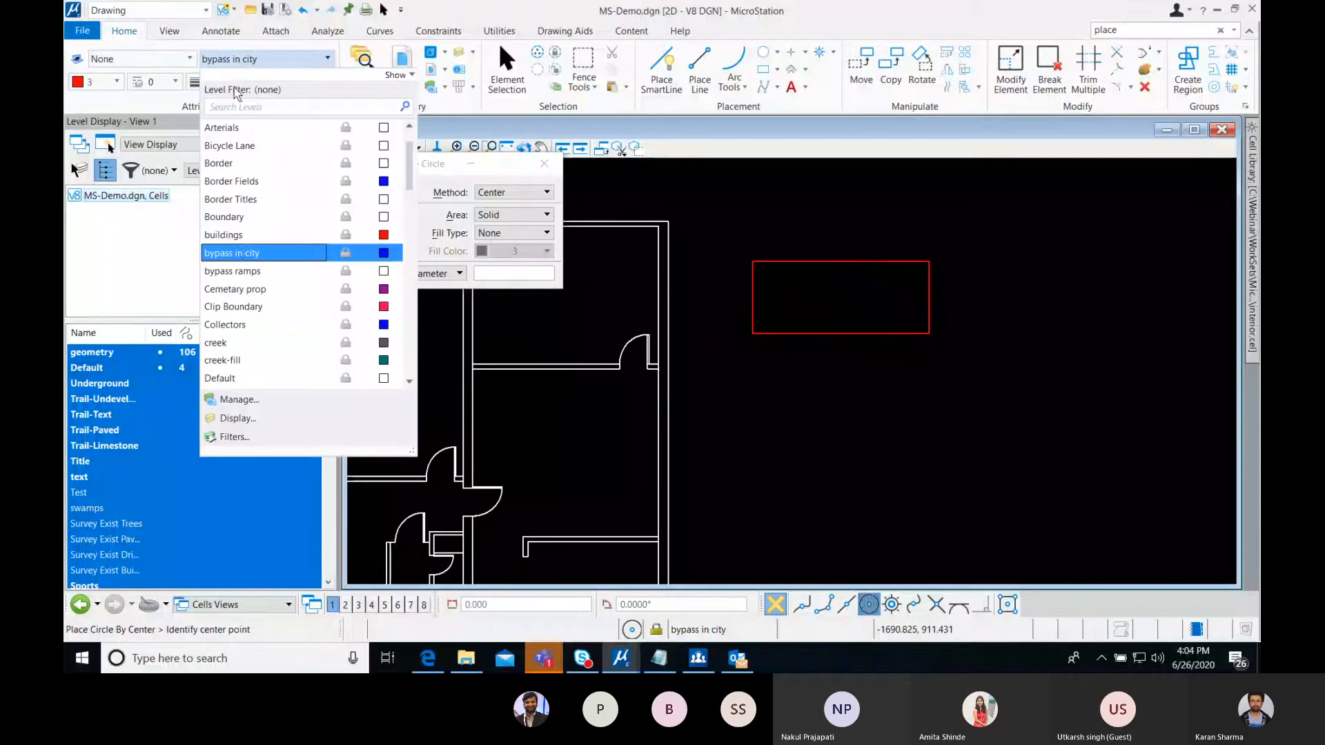
{"action": "left_click", "coordinate": [271, 322]}
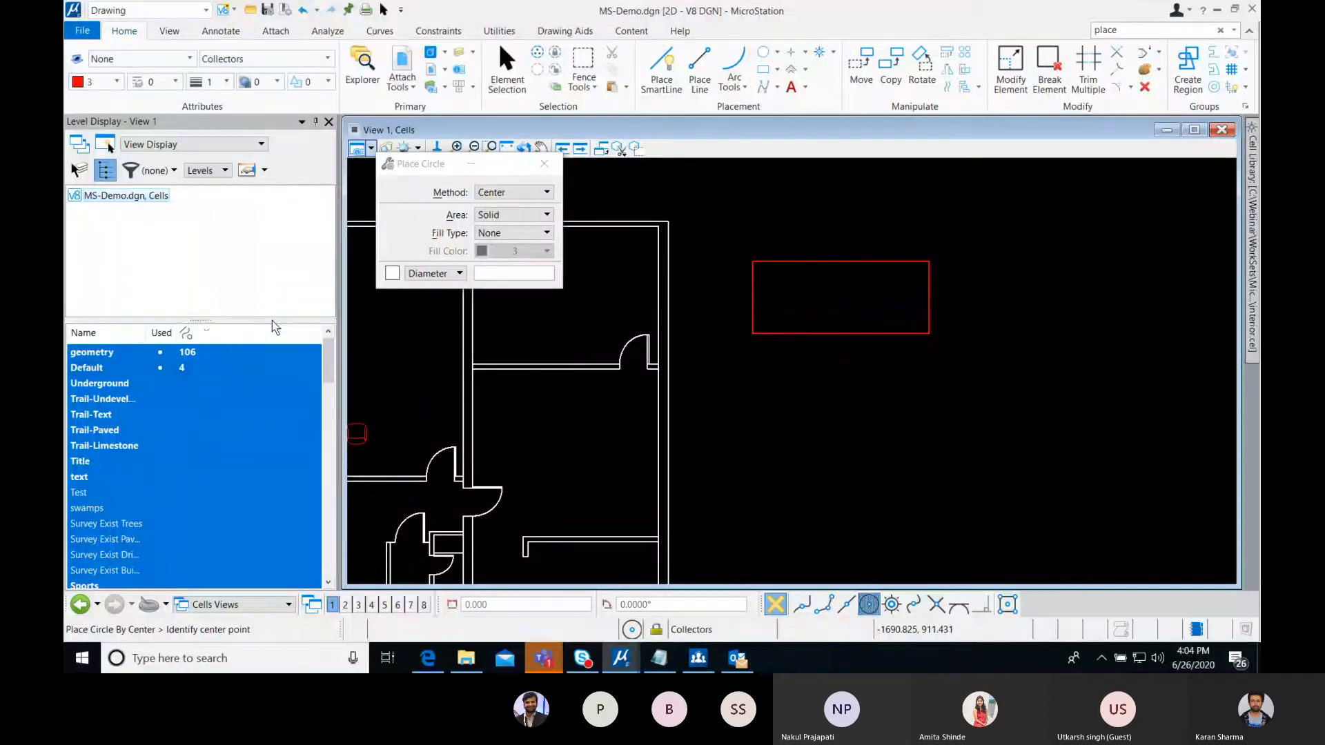
{"action": "left_click", "coordinate": [116, 81]}
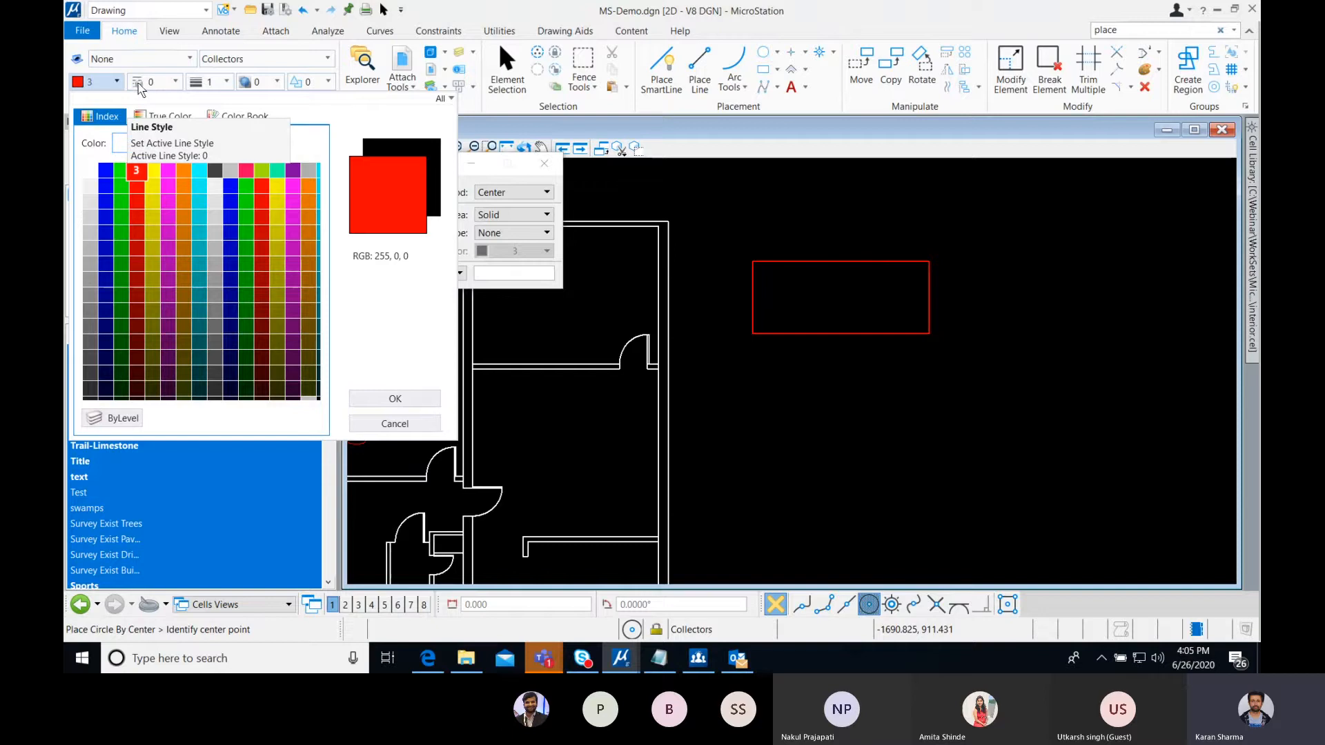
{"action": "left_click", "coordinate": [101, 419]}
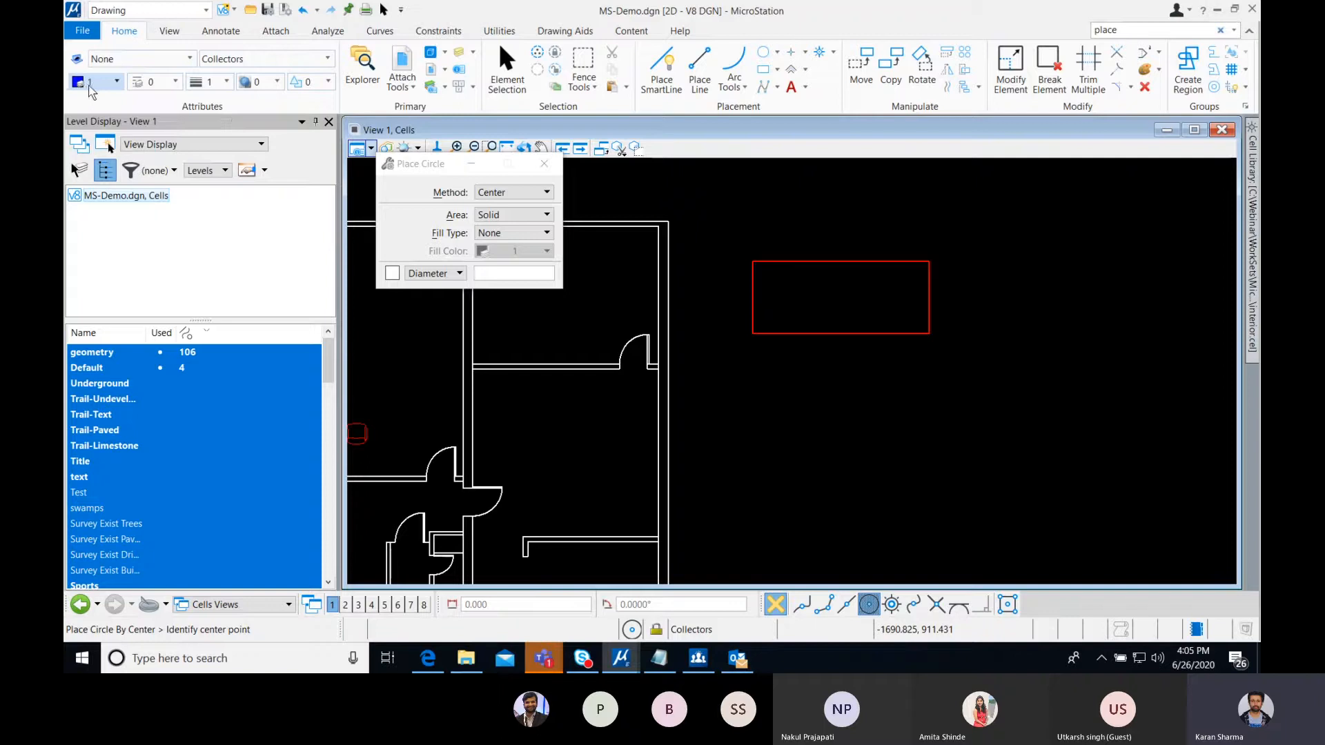
- Preview a circle from the red block's center with the new attributes, cancel it, and set the snap mode to Keypoint
{"action": "left_click", "coordinate": [836, 334]}
{"action": "right_click", "coordinate": [839, 304]}
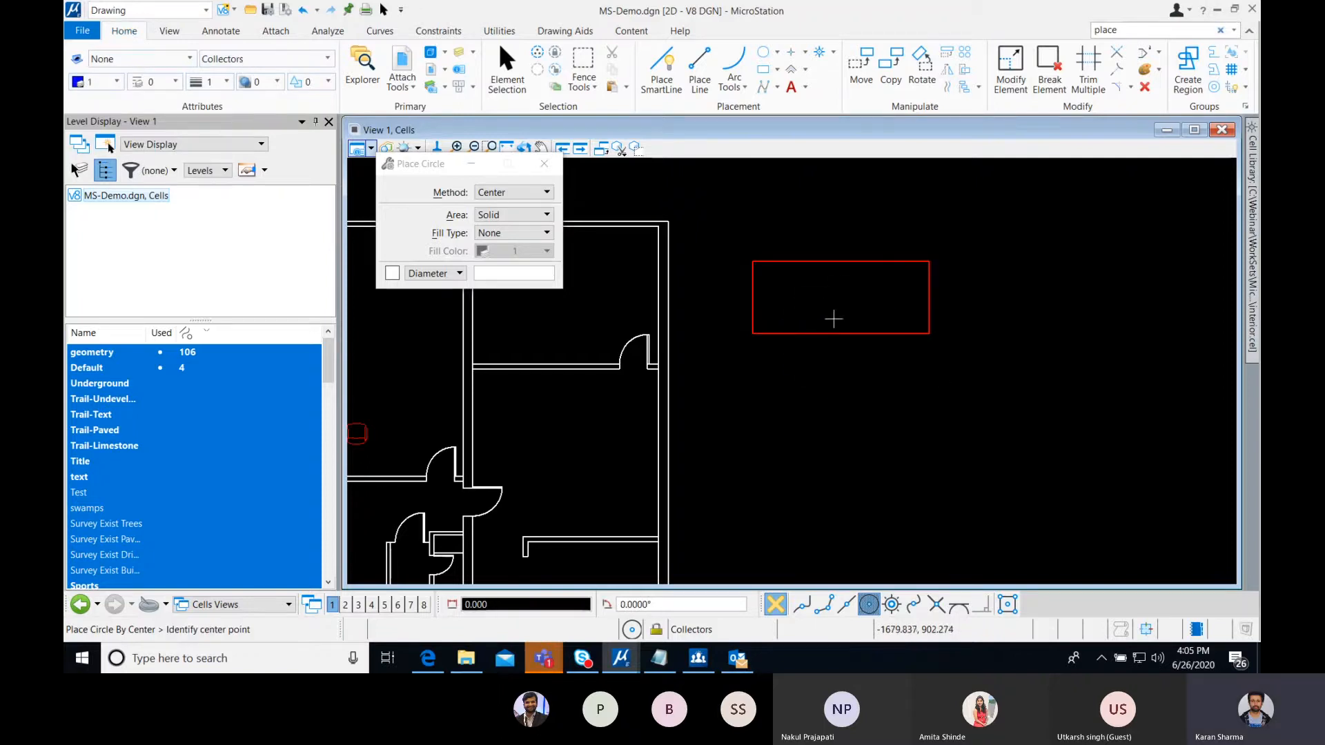
{"action": "left_click", "coordinate": [823, 604]}
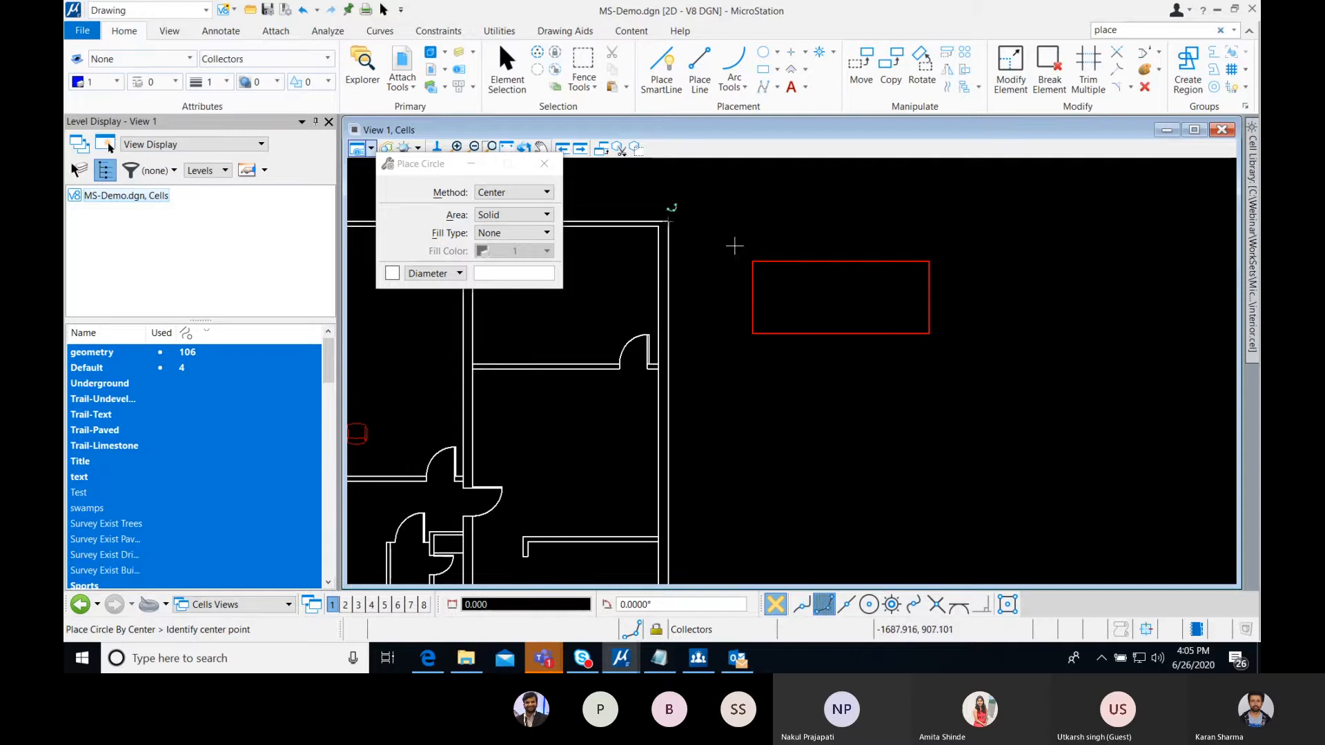
- Place a circle centered in the red block, sized to fit within the block's height
{"action": "left_click", "coordinate": [837, 296]}
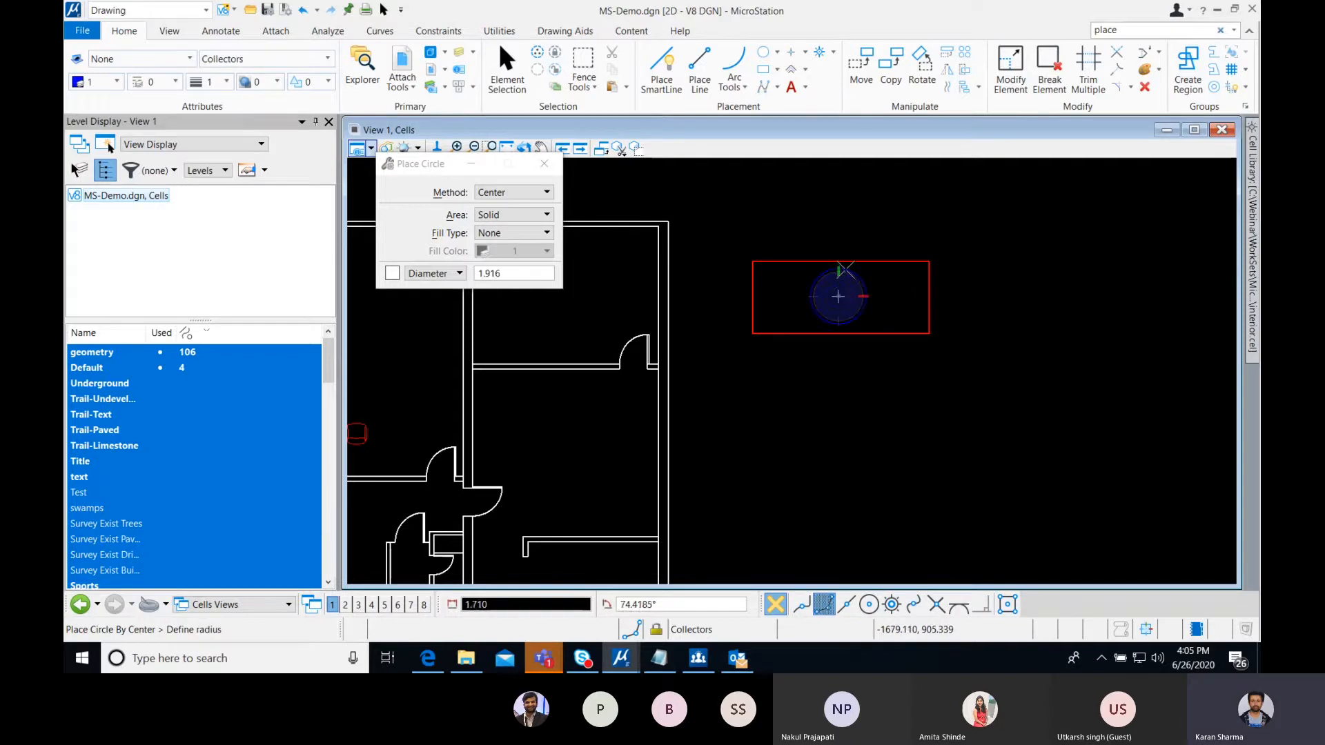
{"action": "left_click", "coordinate": [838, 269]}
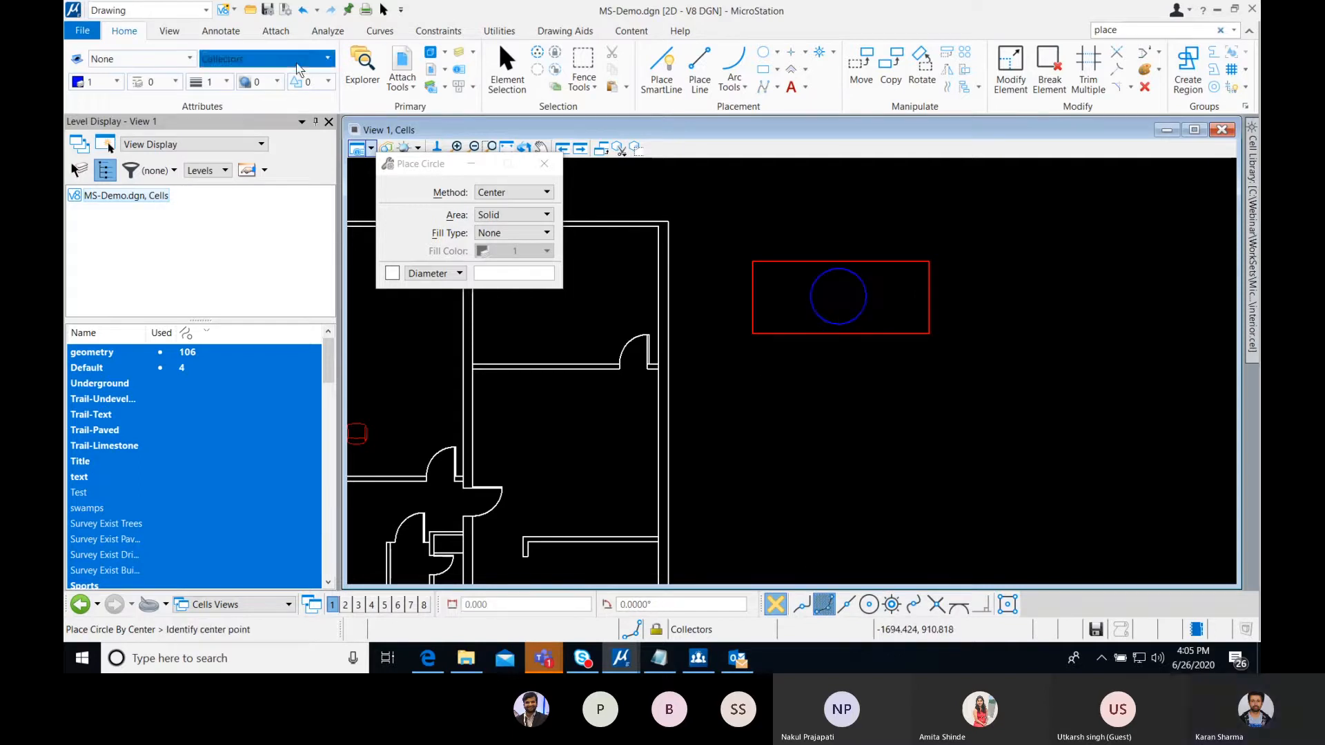
- Make Exist Forest Edge the active level and preview a circle from the red block's lower-left corner
{"action": "left_click", "coordinate": [262, 59]}
{"action": "scroll", "coordinate": [263, 238], "scroll_direction": "down", "scroll_amount": 1}
{"action": "scroll", "coordinate": [265, 241], "scroll_direction": "down", "scroll_amount": 4}
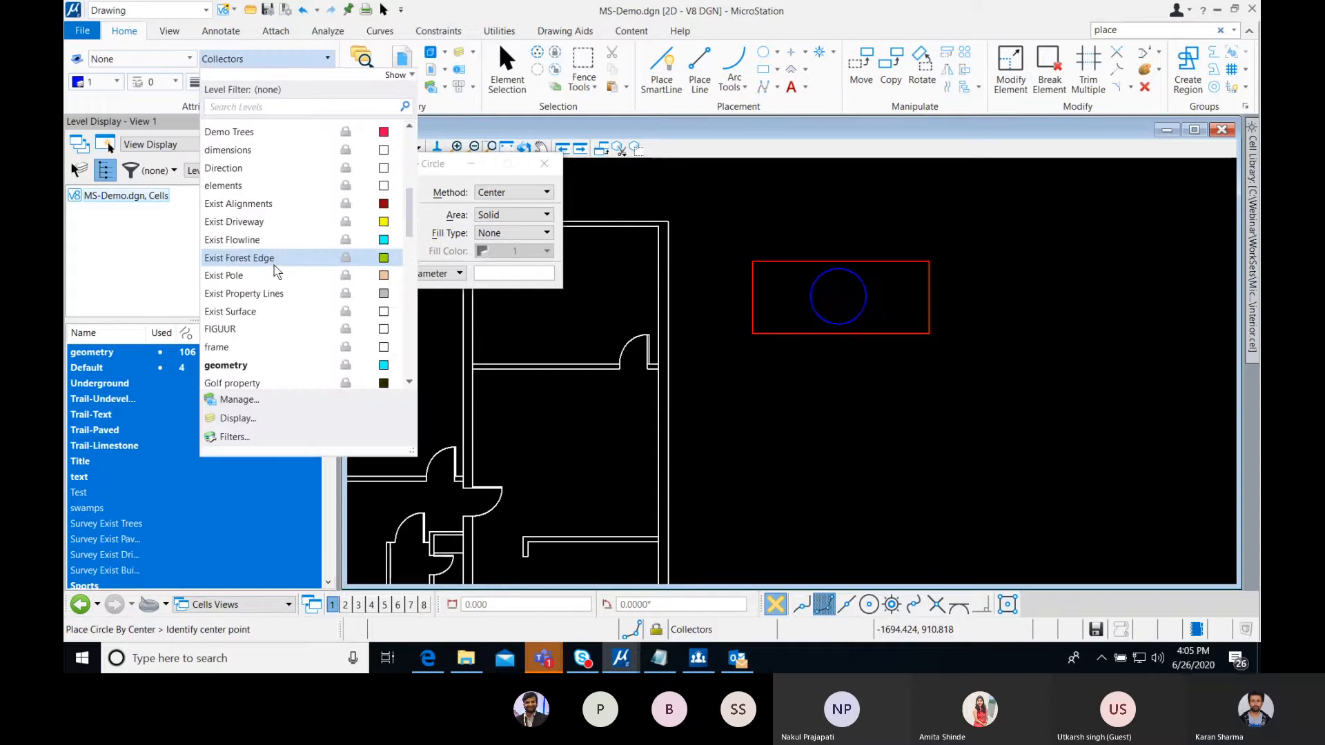
{"action": "left_click", "coordinate": [290, 260]}
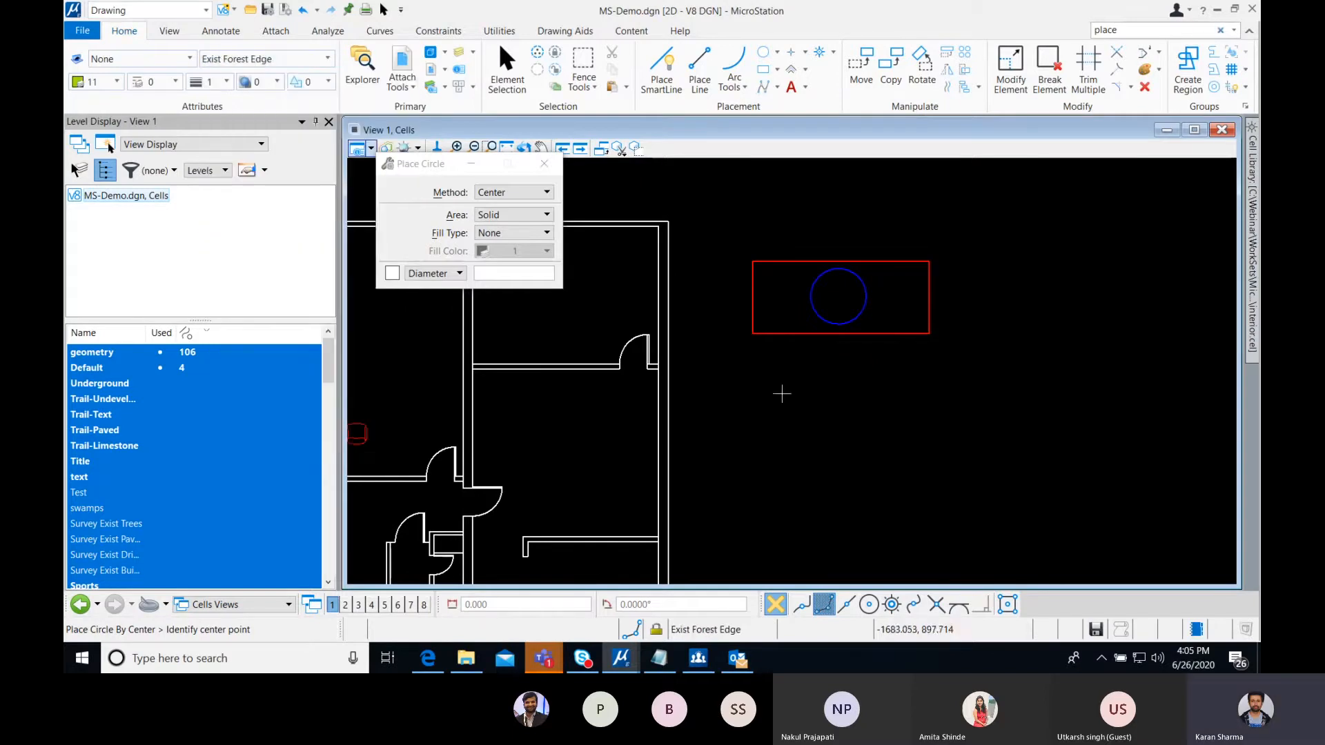
{"action": "left_click", "coordinate": [750, 332]}
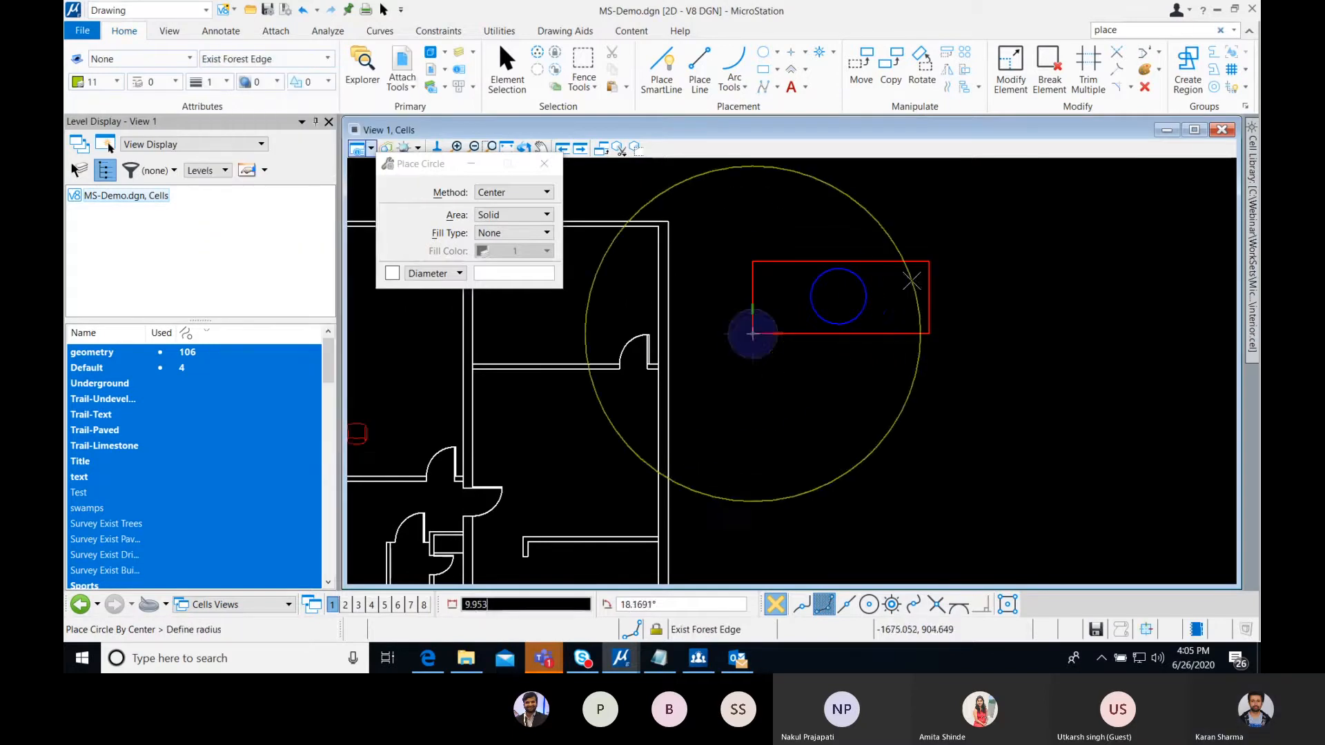
{"action": "right_click", "coordinate": [816, 495]}
- Draw two crossing diagonals with SmartLine between the opposite corners of the red block
{"action": "left_click", "coordinate": [661, 69]}
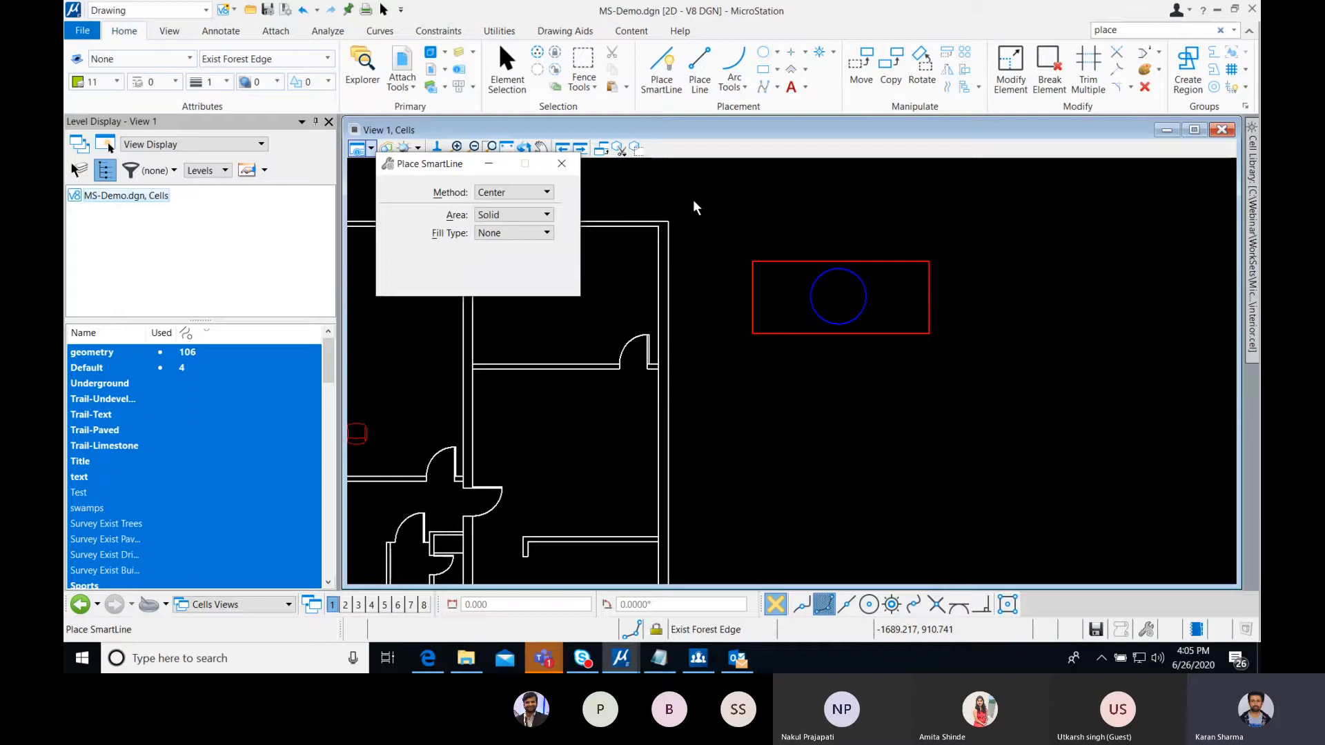
{"action": "left_click", "coordinate": [752, 333]}
{"action": "left_click", "coordinate": [929, 261]}
{"action": "right_click", "coordinate": [918, 269]}
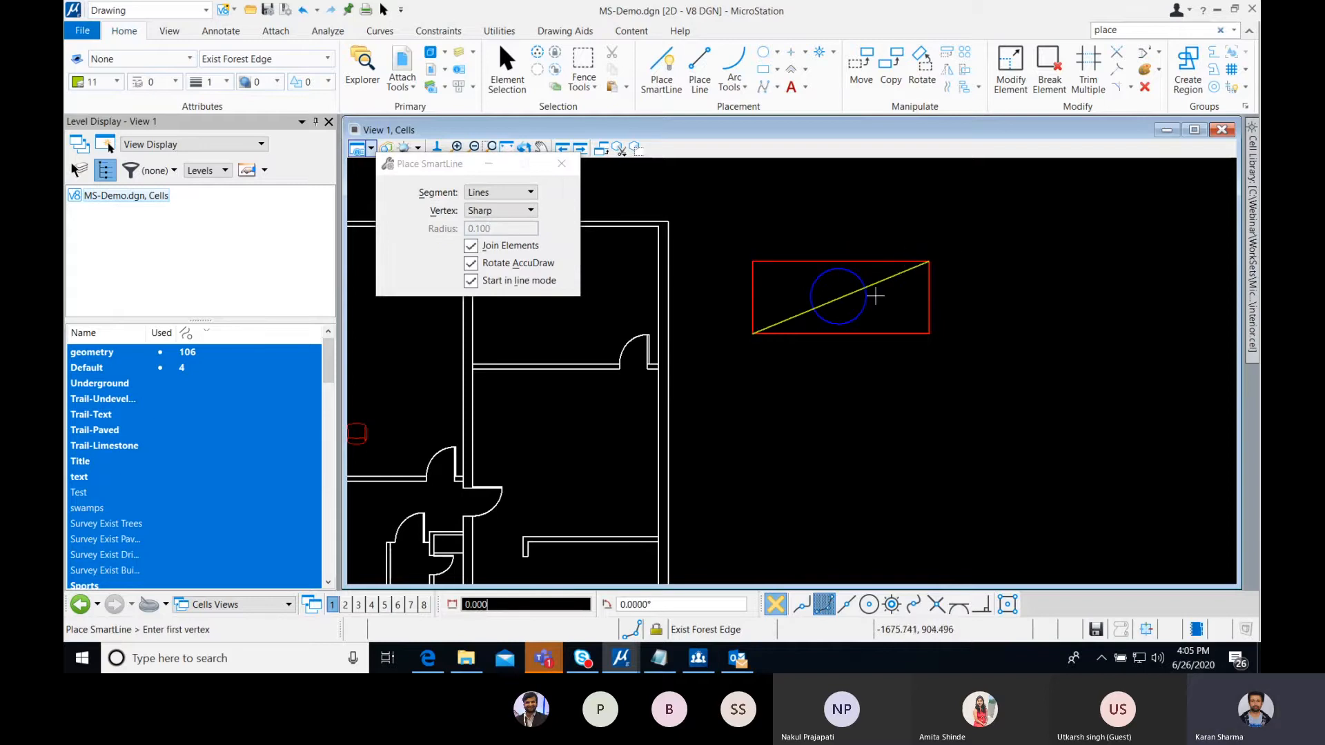
{"action": "left_click", "coordinate": [754, 262]}
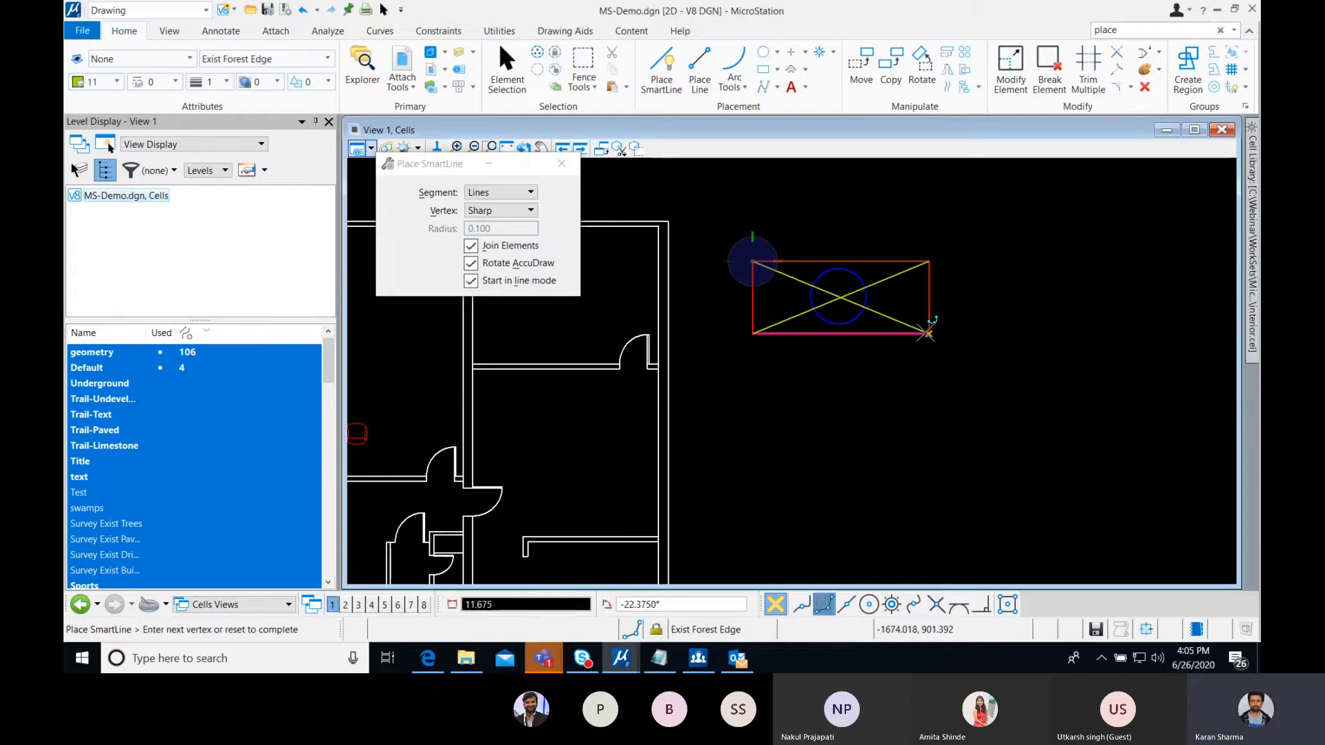
{"action": "left_click", "coordinate": [930, 334]}
{"action": "right_click", "coordinate": [966, 355]}
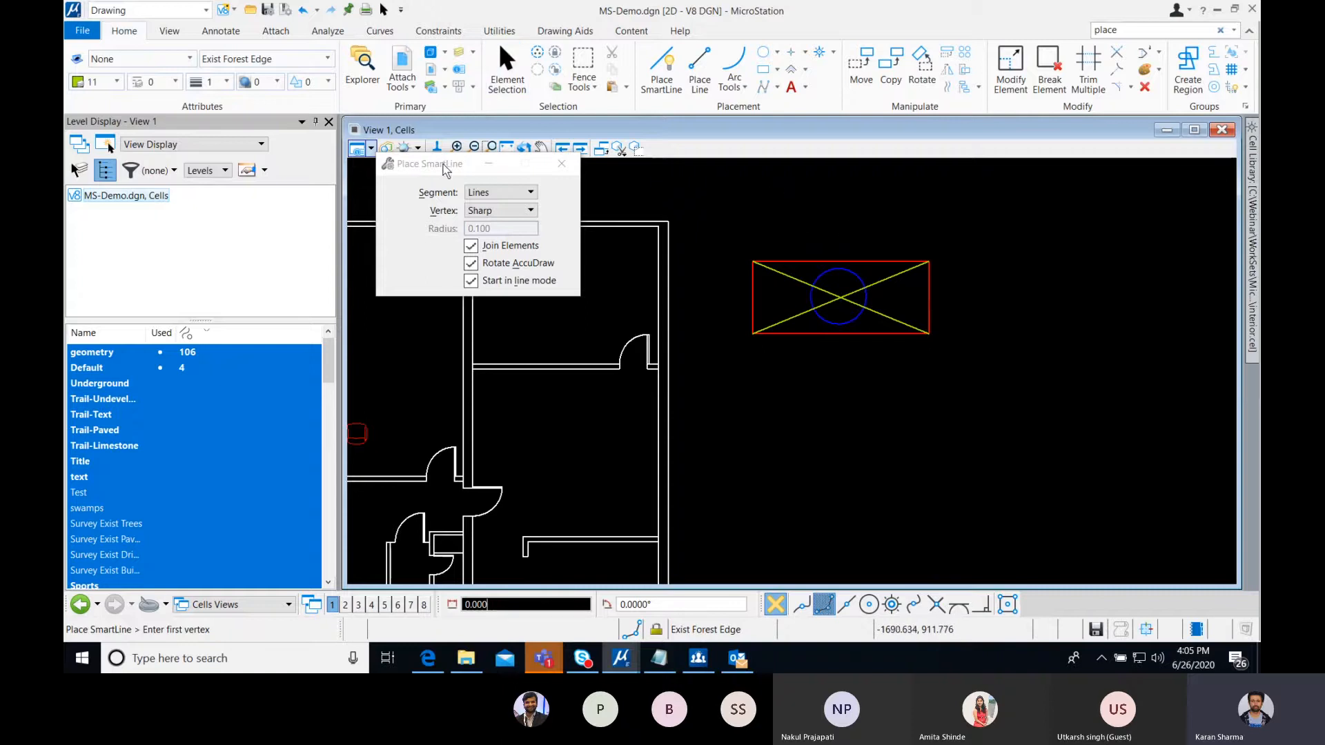
- Select the block, circle and both diagonals, and define the cell origin at the diagonals' intersection
{"action": "left_click", "coordinate": [507, 81]}
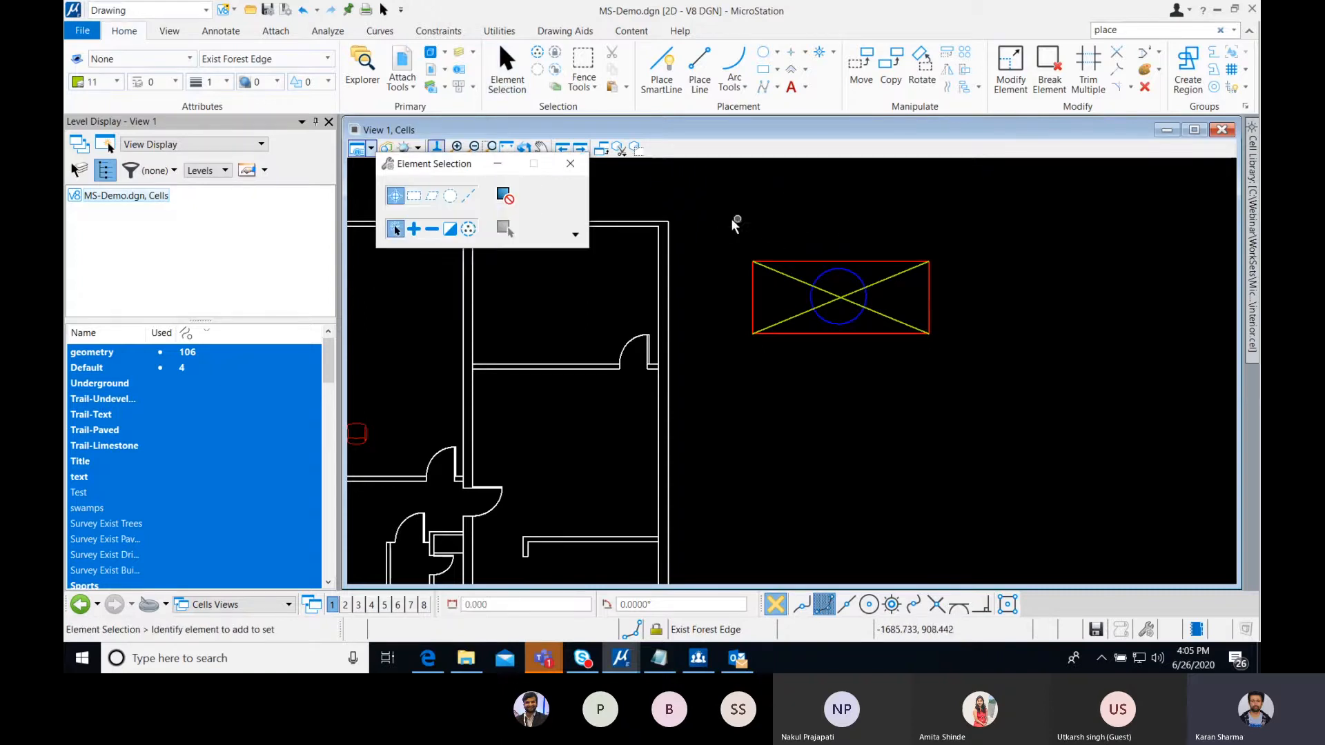
{"action": "left_click_drag", "start_coordinate": [724, 219], "coordinate": [967, 363]}
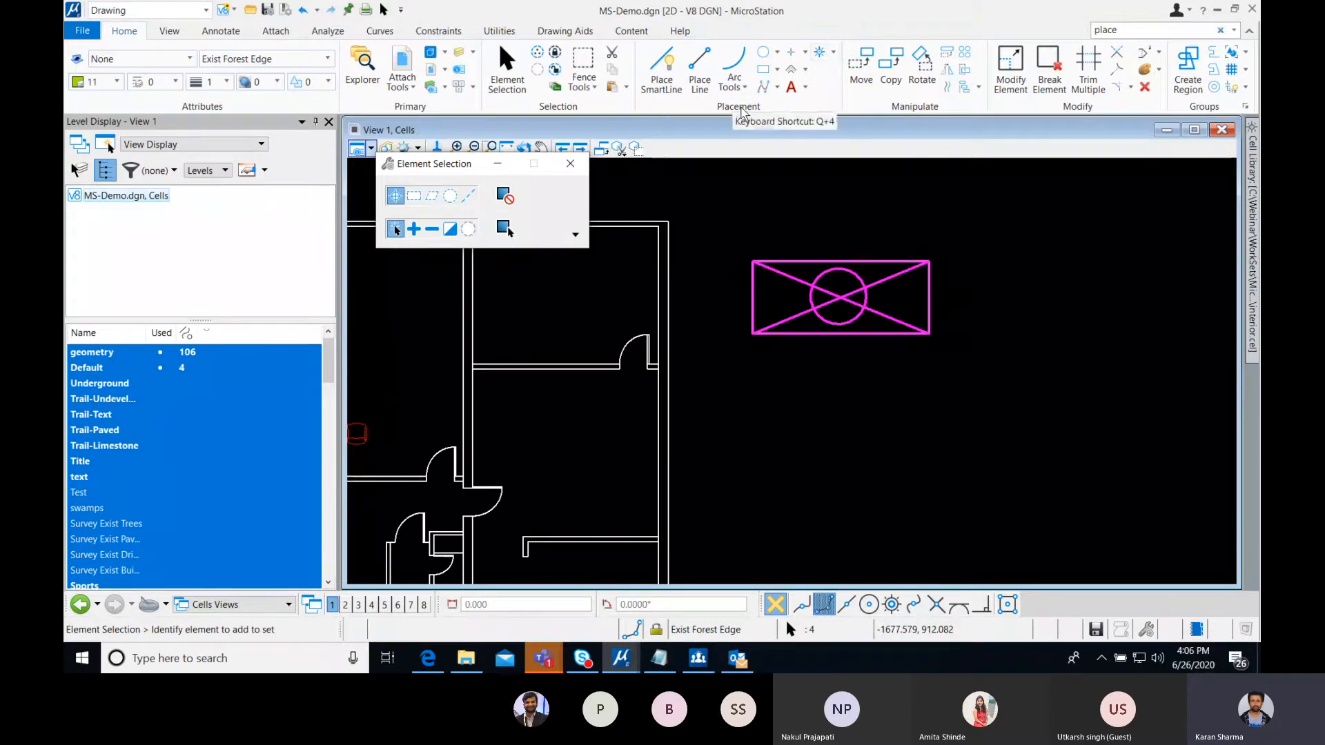
{"action": "left_click", "coordinate": [833, 53]}
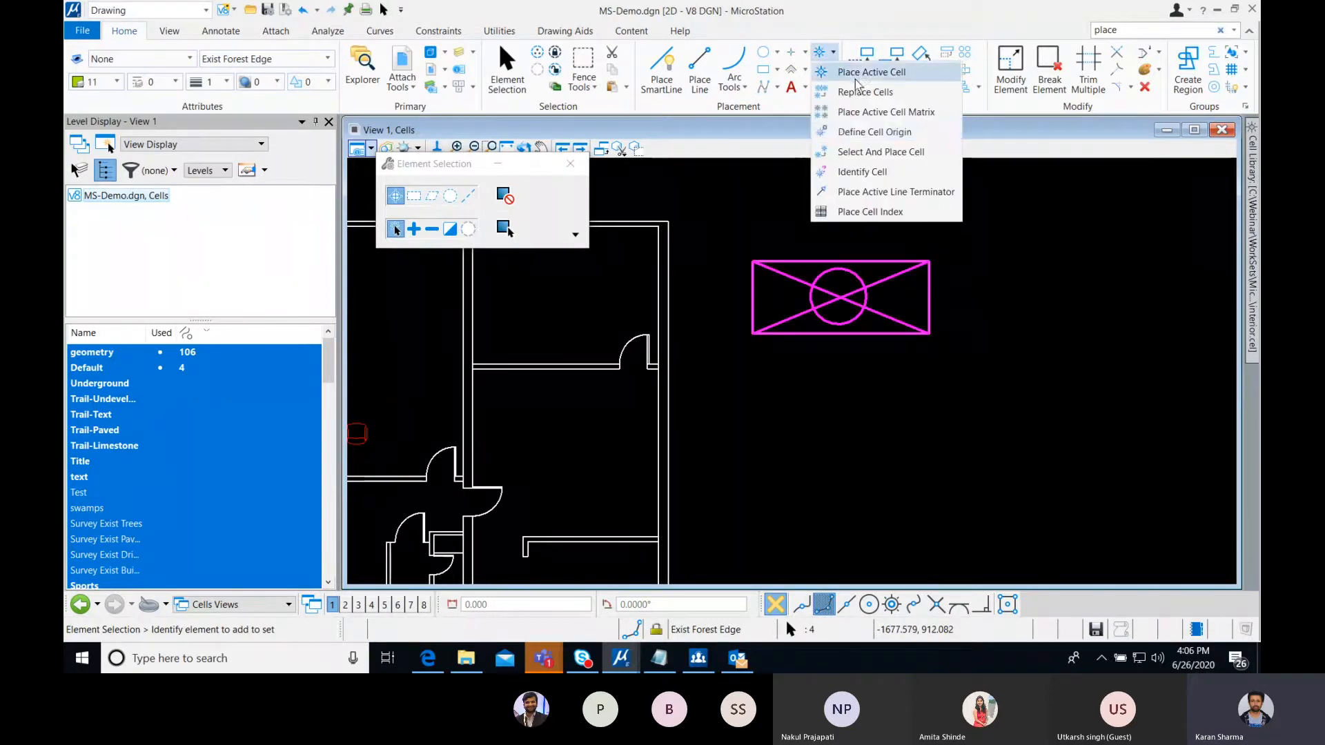
{"action": "left_click", "coordinate": [870, 132]}
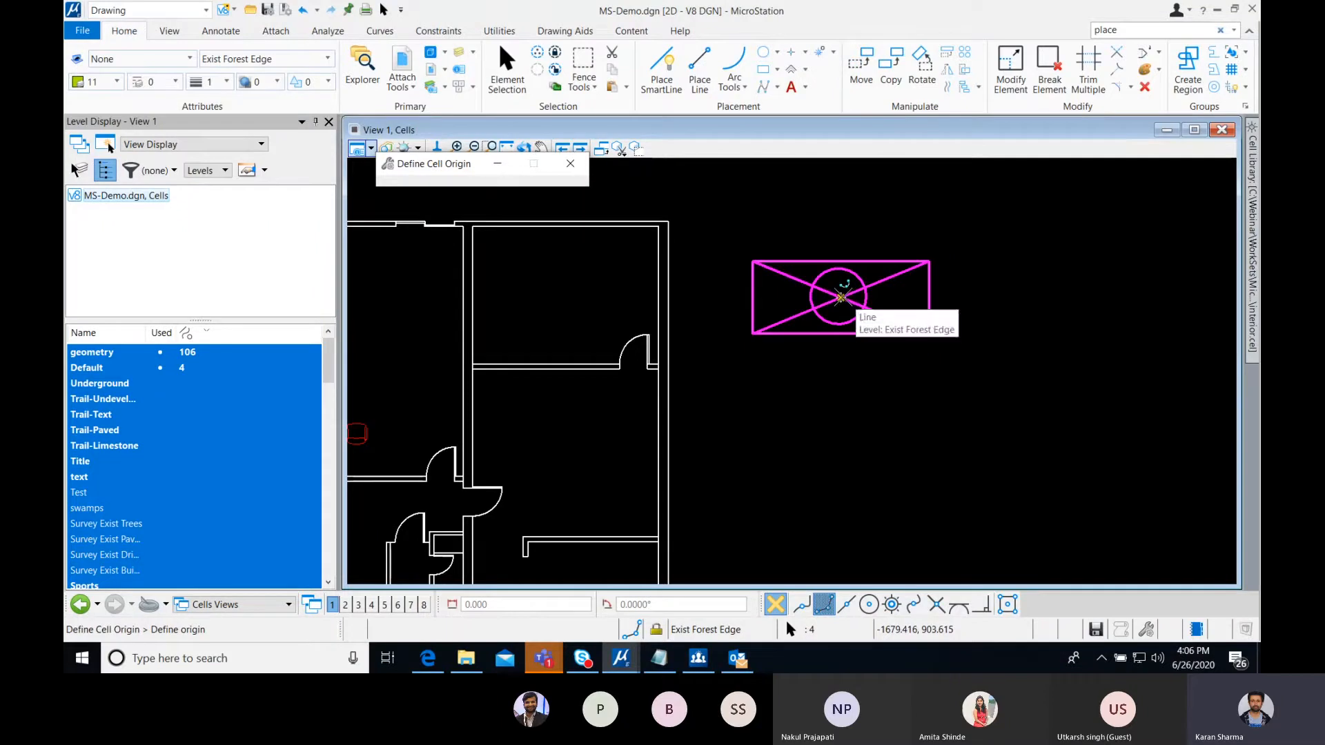
{"action": "left_click", "coordinate": [840, 297]}
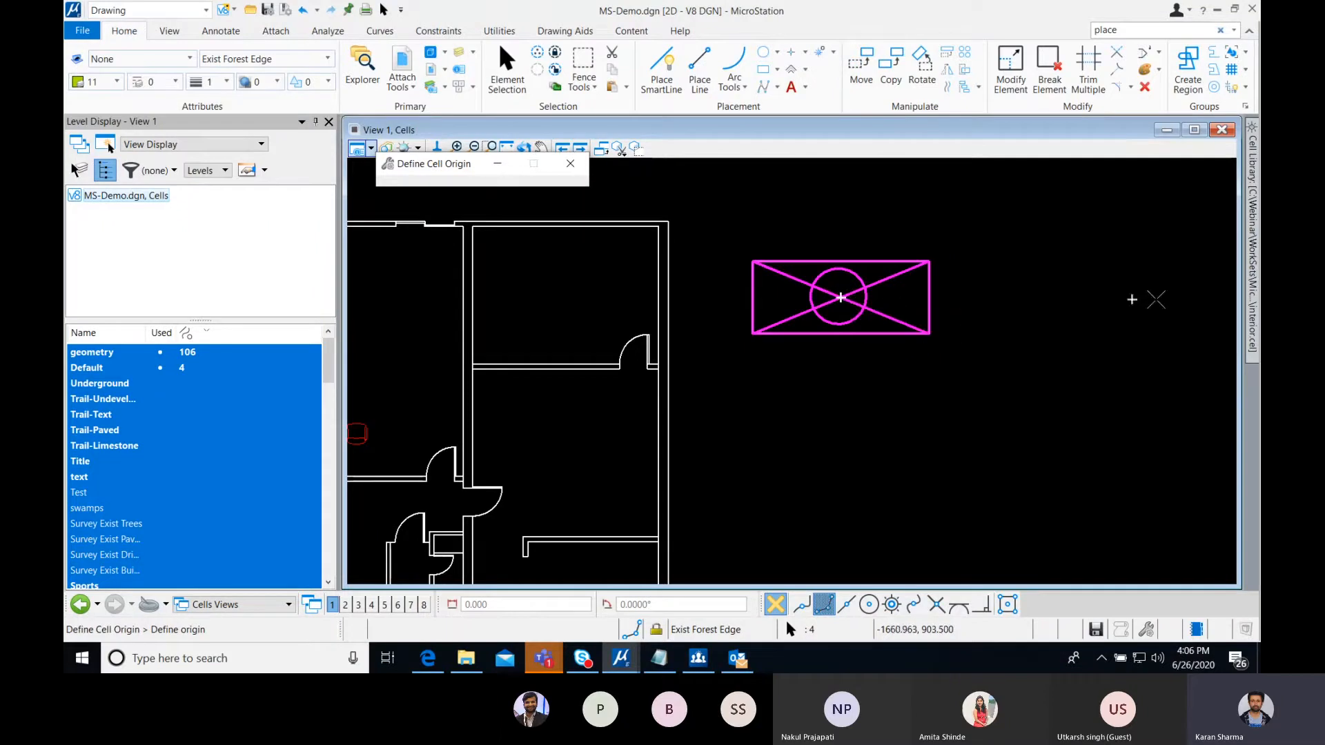
- Create a graphic cell named Trial from the selected elements in the interior.cel library
{"action": "mouse_move", "coordinate": [1250, 291]}
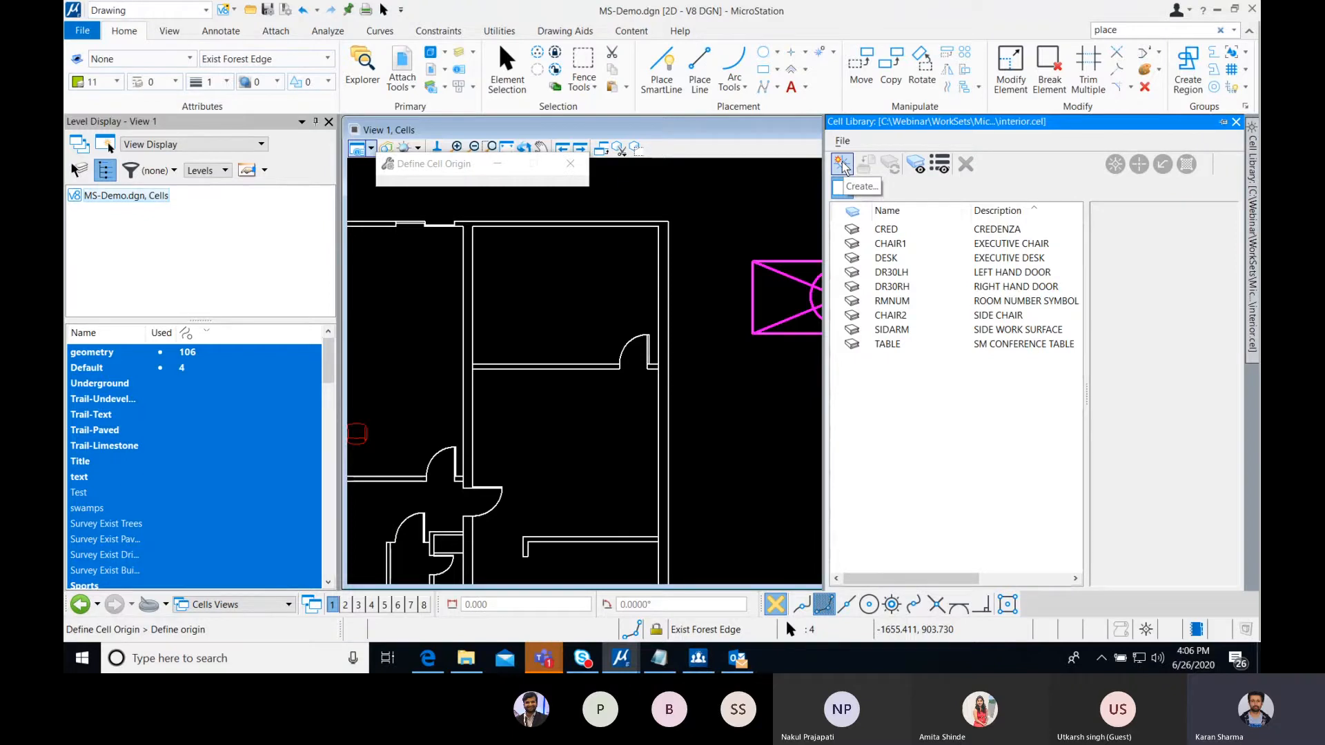
{"action": "left_click", "coordinate": [842, 165]}
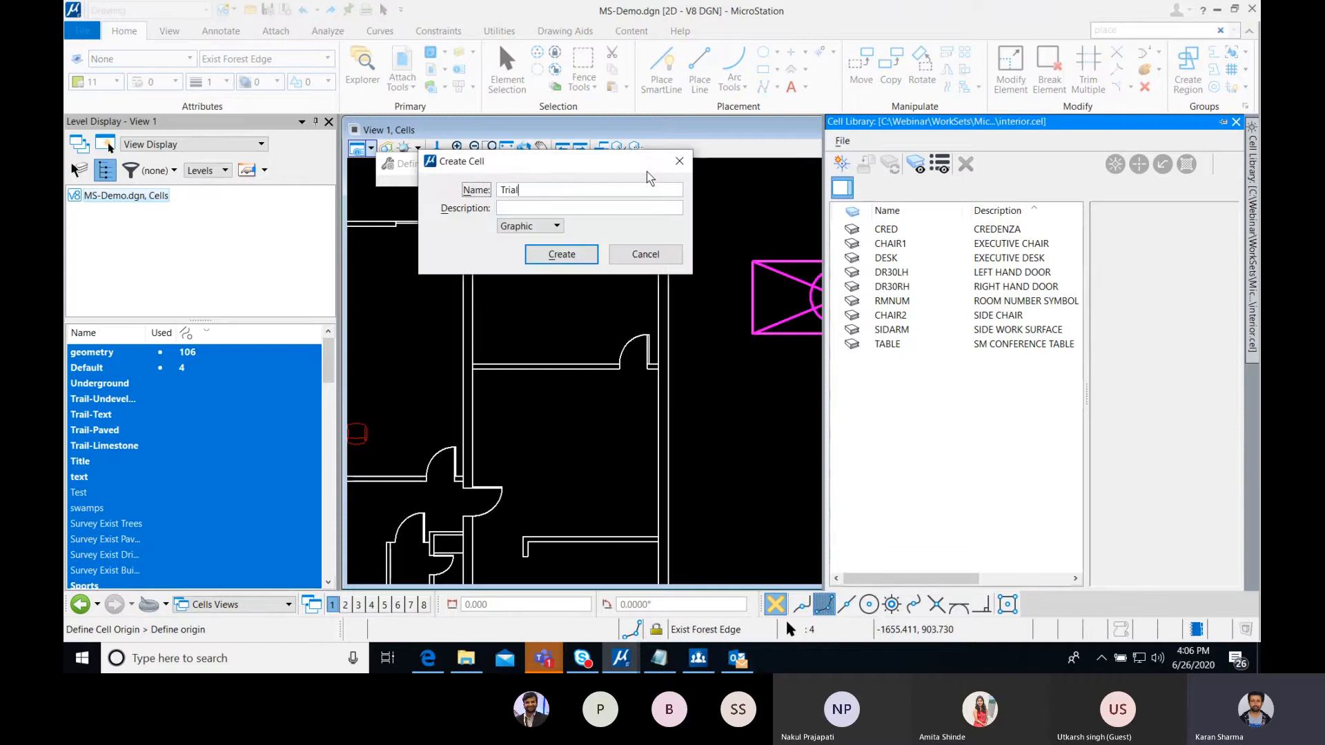
{"action": "left_click", "coordinate": [561, 253]}
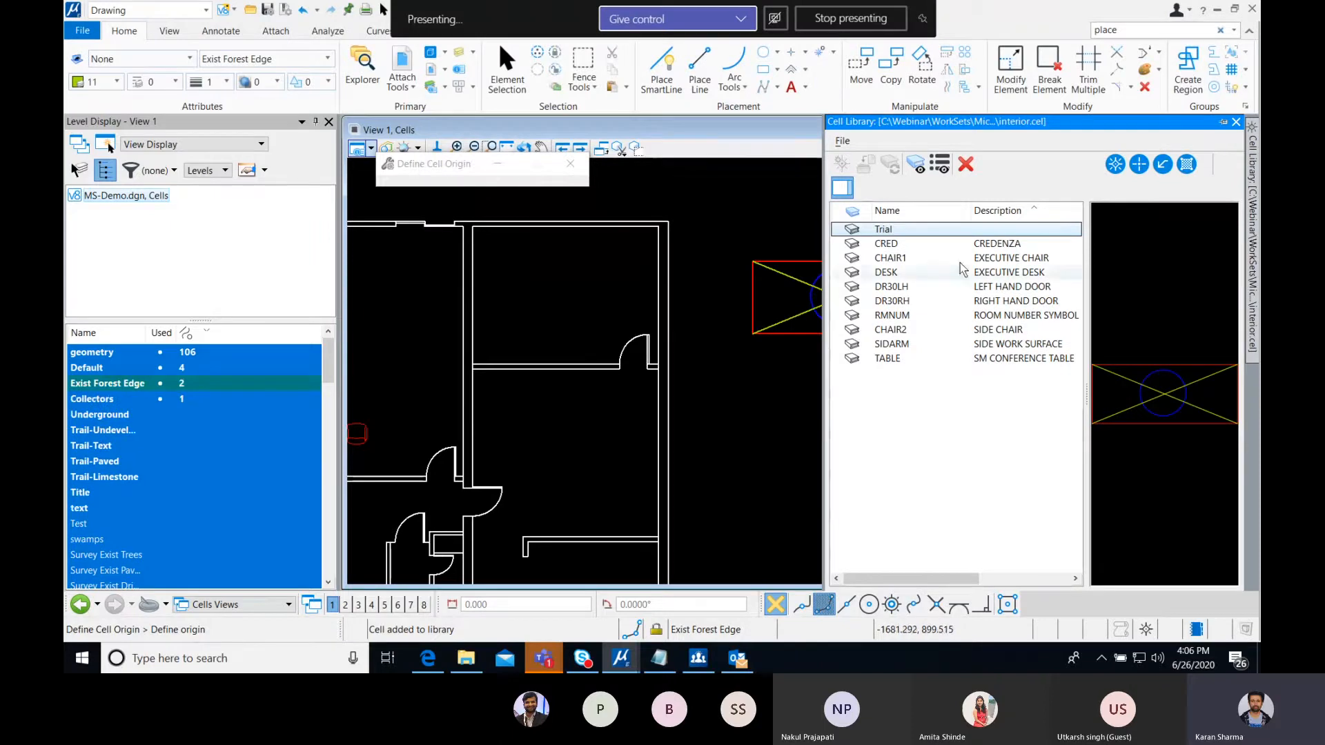
- Try the Trial cell as the active cell, previewing its placement beside the floor plan
{"action": "double_click", "coordinate": [883, 229]}
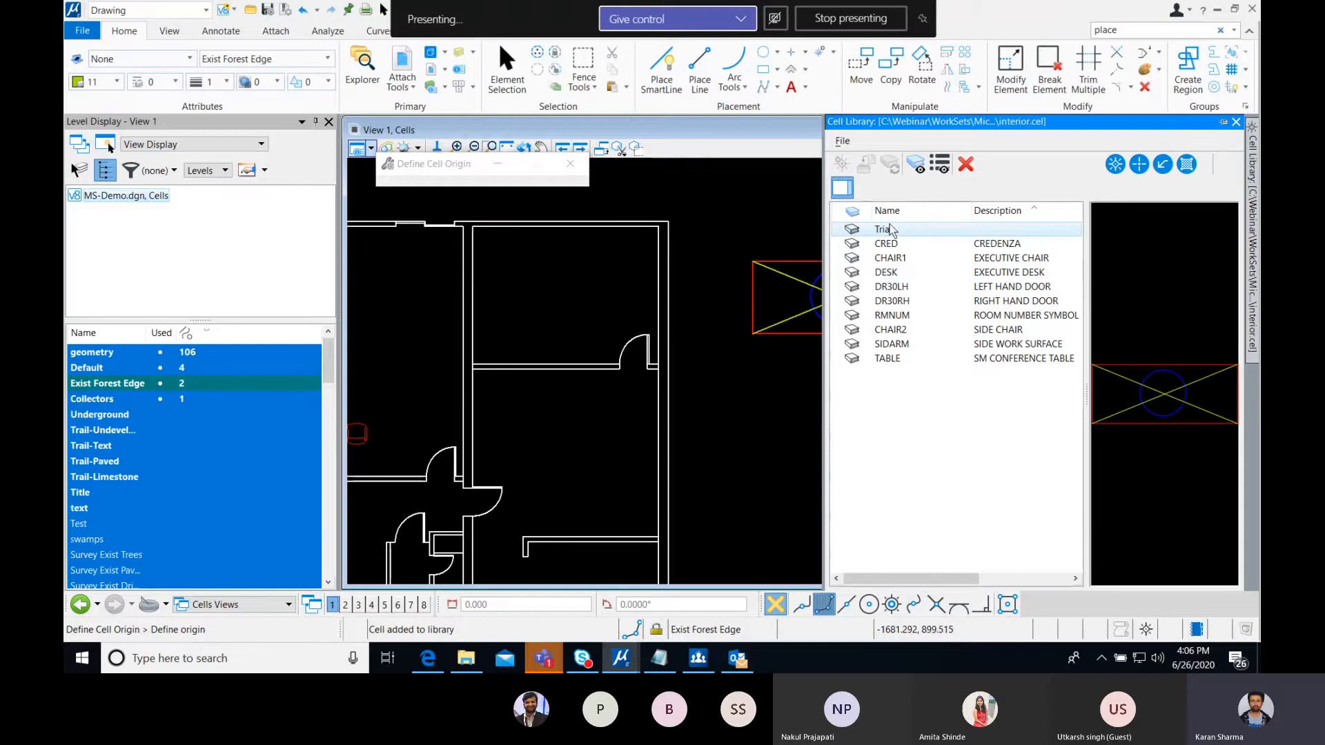
{"action": "scroll", "coordinate": [821, 355], "scroll_direction": "down", "scroll_amount": 2}
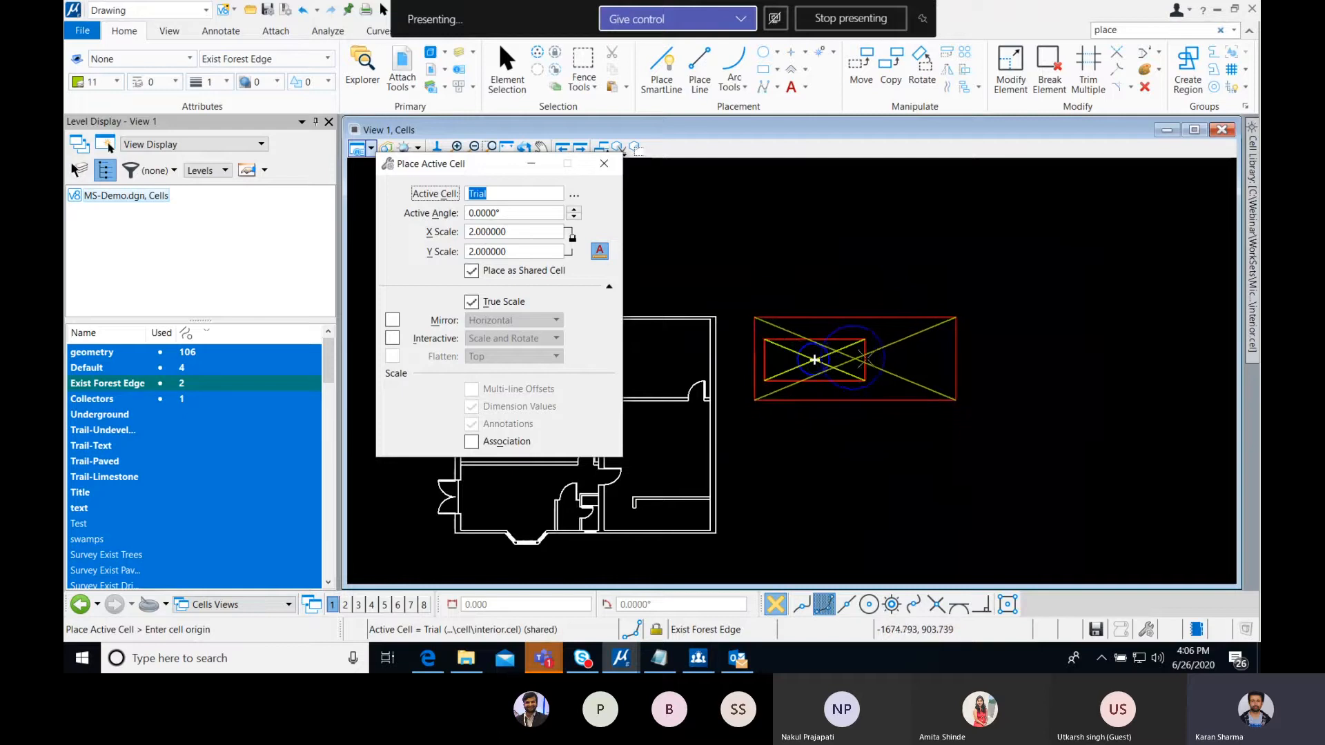
{"action": "key", "text": "Escape"}
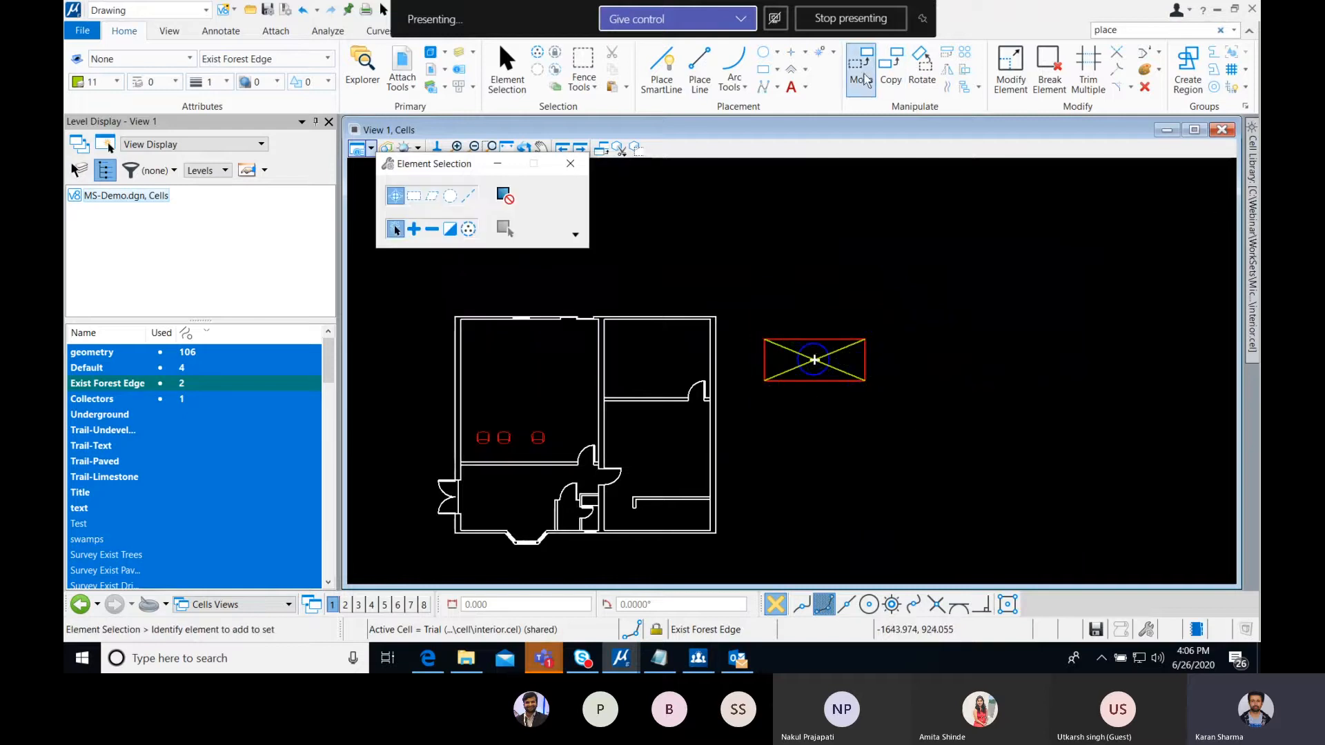
- Examine the method options of the Replace Cells tool
{"action": "left_click", "coordinate": [833, 53]}
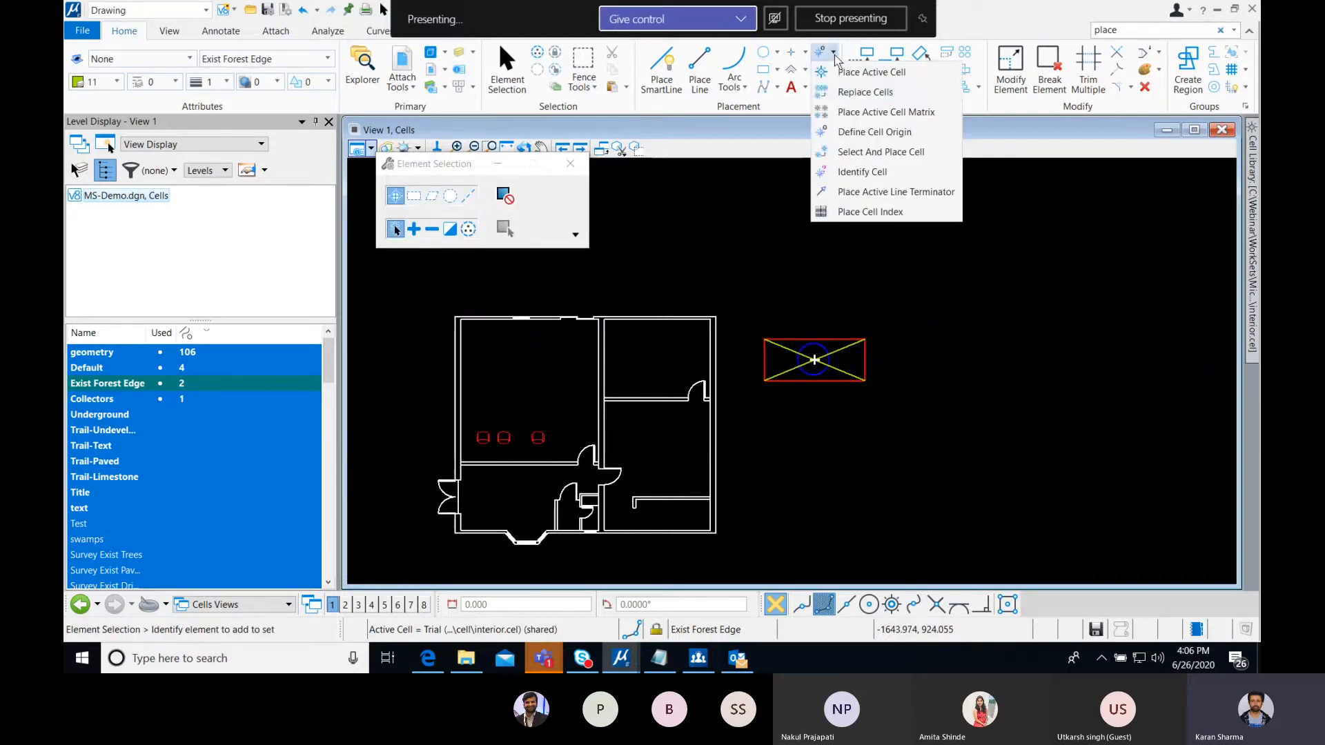
{"action": "left_click", "coordinate": [866, 89]}
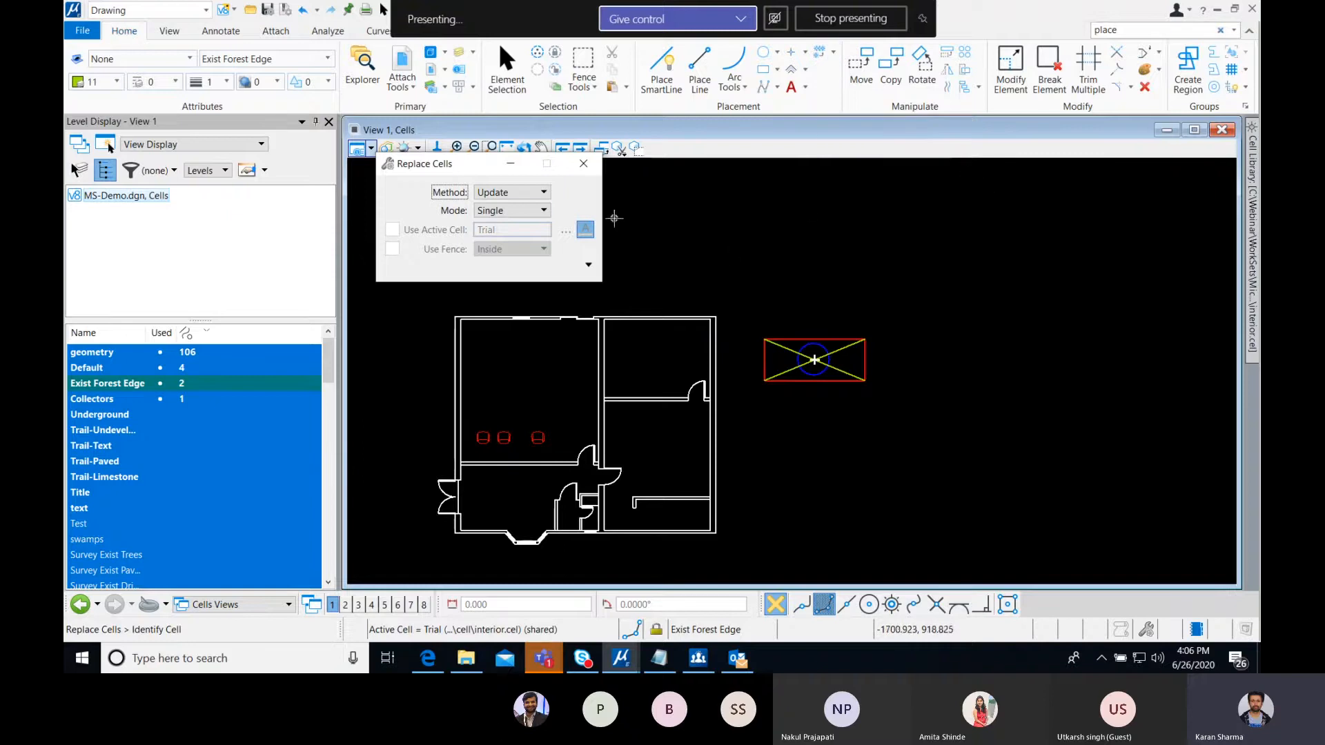
{"action": "left_click", "coordinate": [515, 195]}
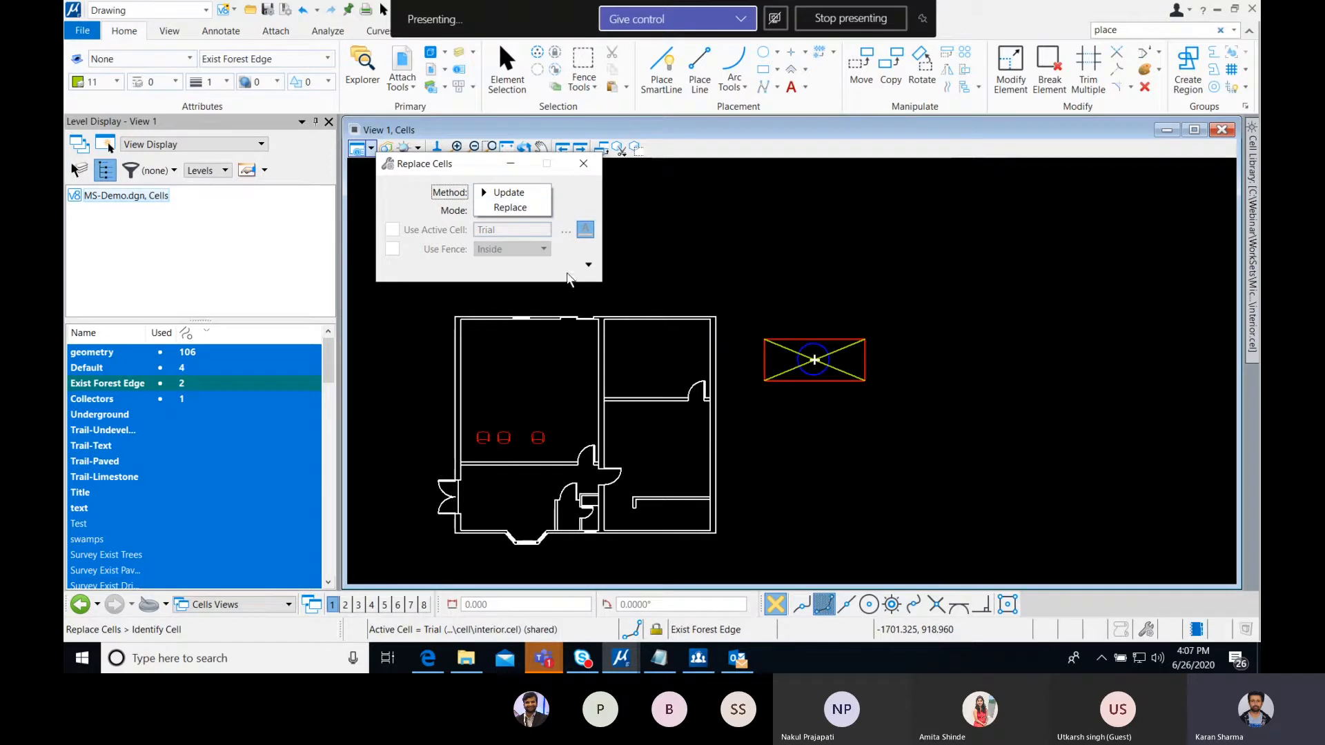
{"action": "left_click", "coordinate": [583, 163]}
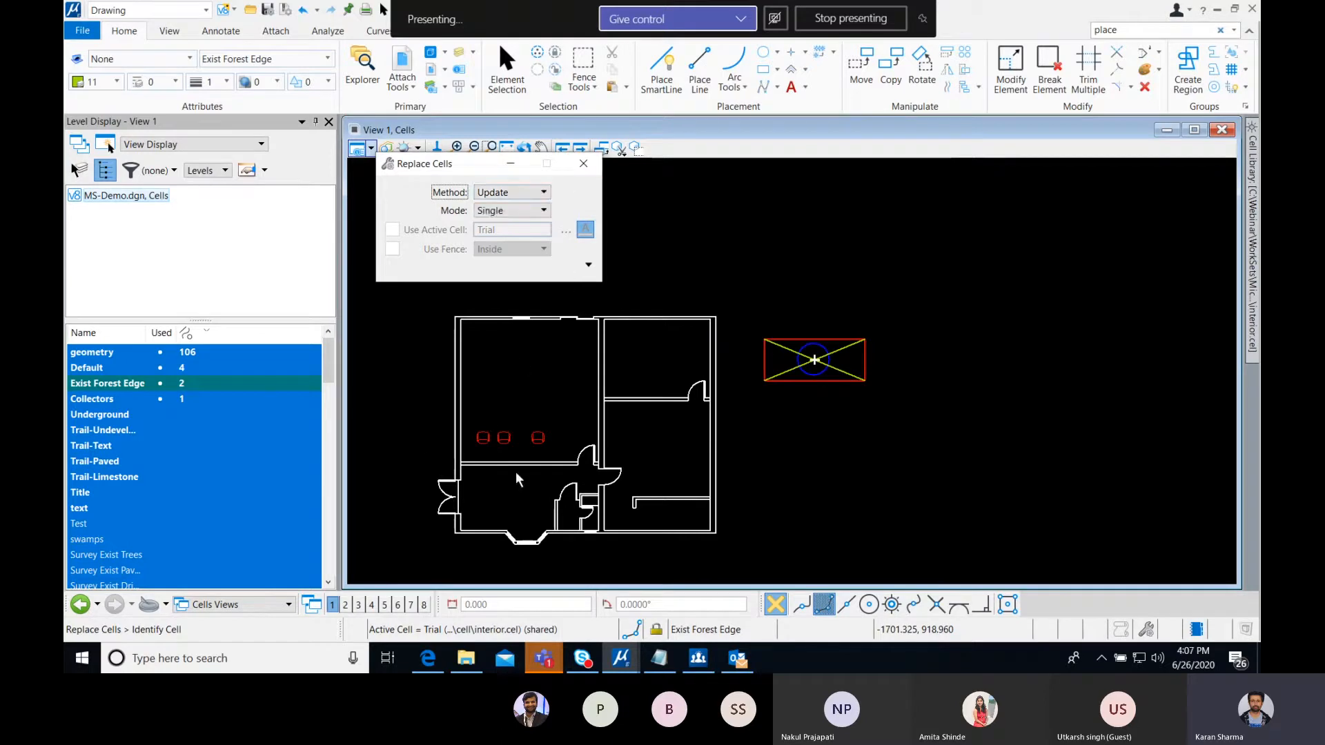
{"action": "left_click", "coordinate": [583, 163]}
- Make CHAIR2 from the cell library the active cell
{"action": "scroll", "coordinate": [492, 435], "scroll_direction": "up", "scroll_amount": 5}
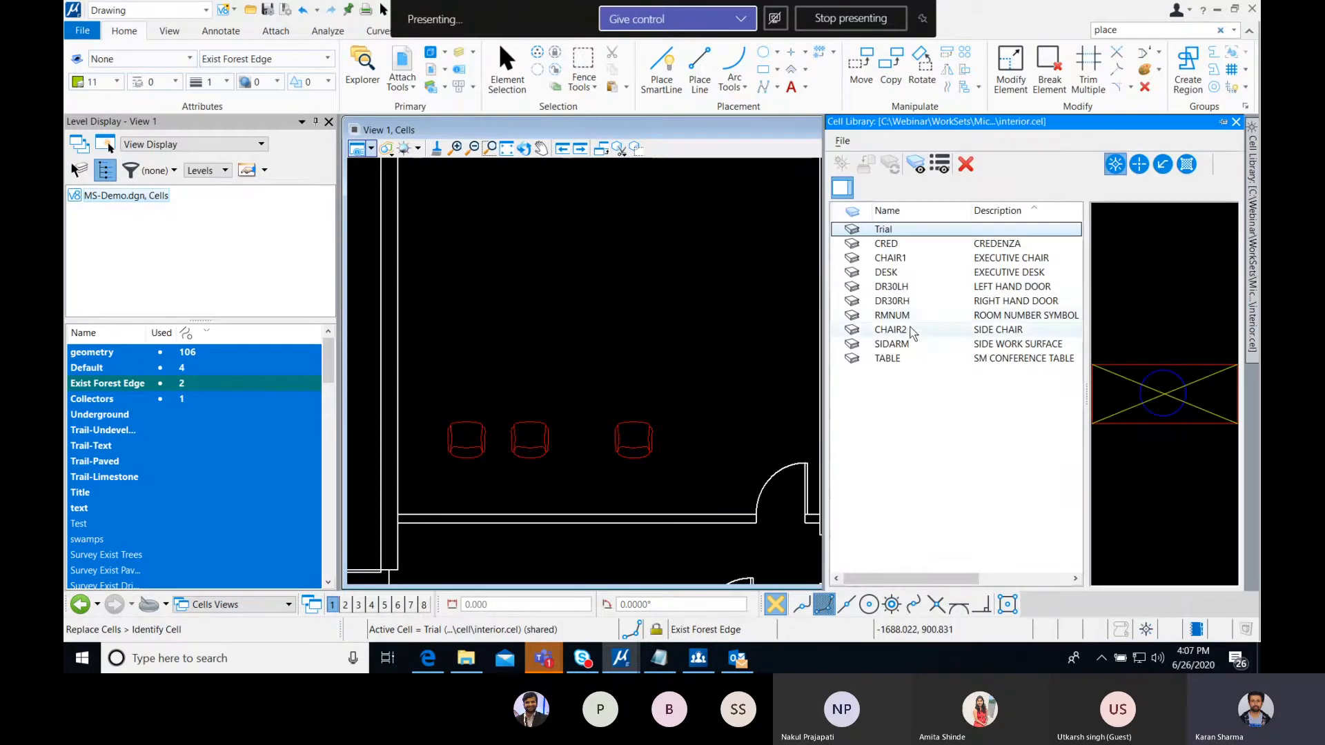
{"action": "double_click", "coordinate": [890, 329]}
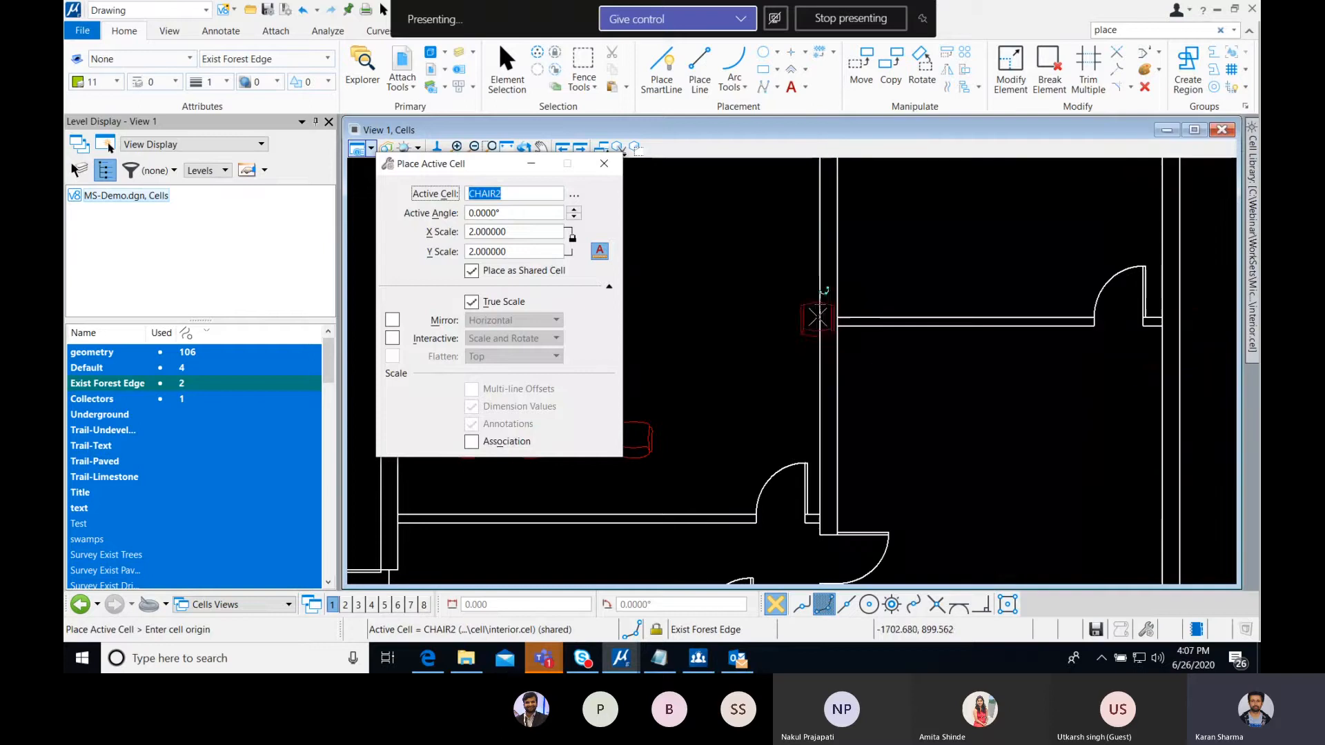
{"action": "left_click", "coordinate": [531, 165]}
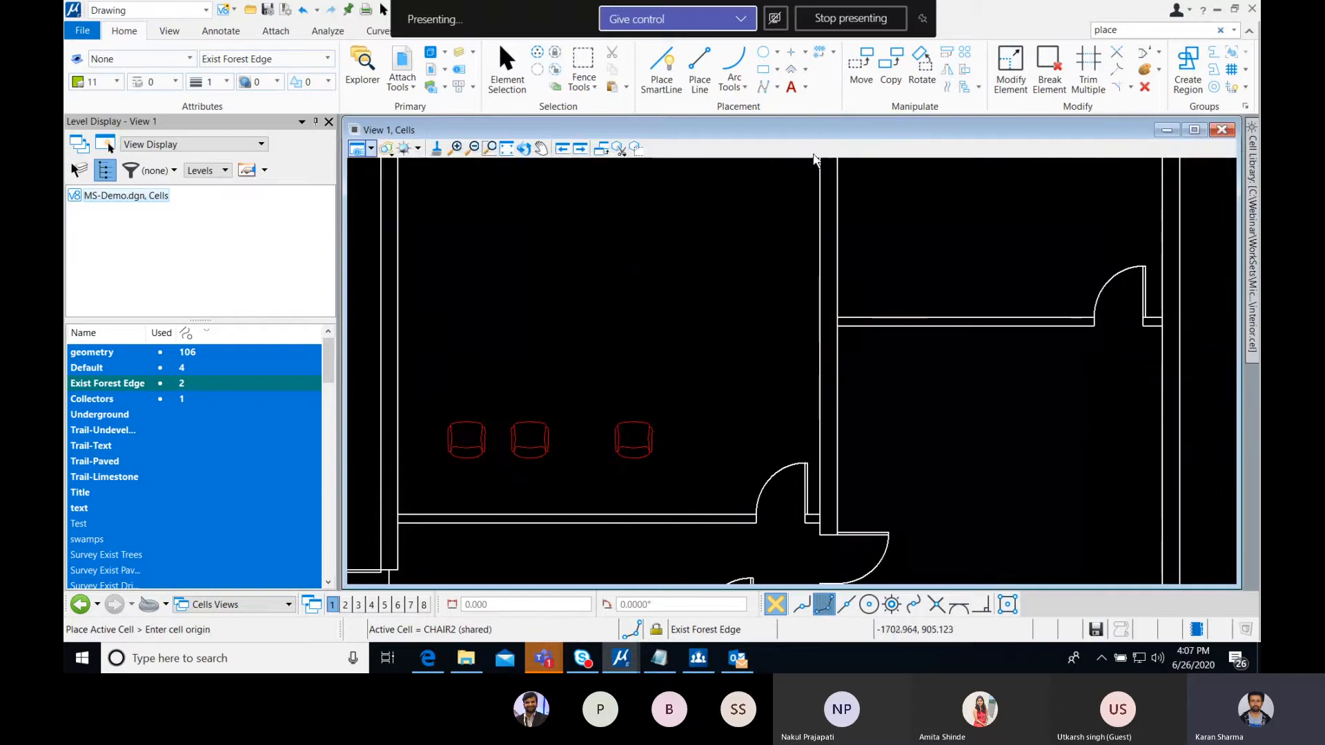
- Set Replace Cells to the Replace method and Global mode with active cell CHAIR2, and try to apply it near the chairs
{"action": "left_click", "coordinate": [834, 52]}
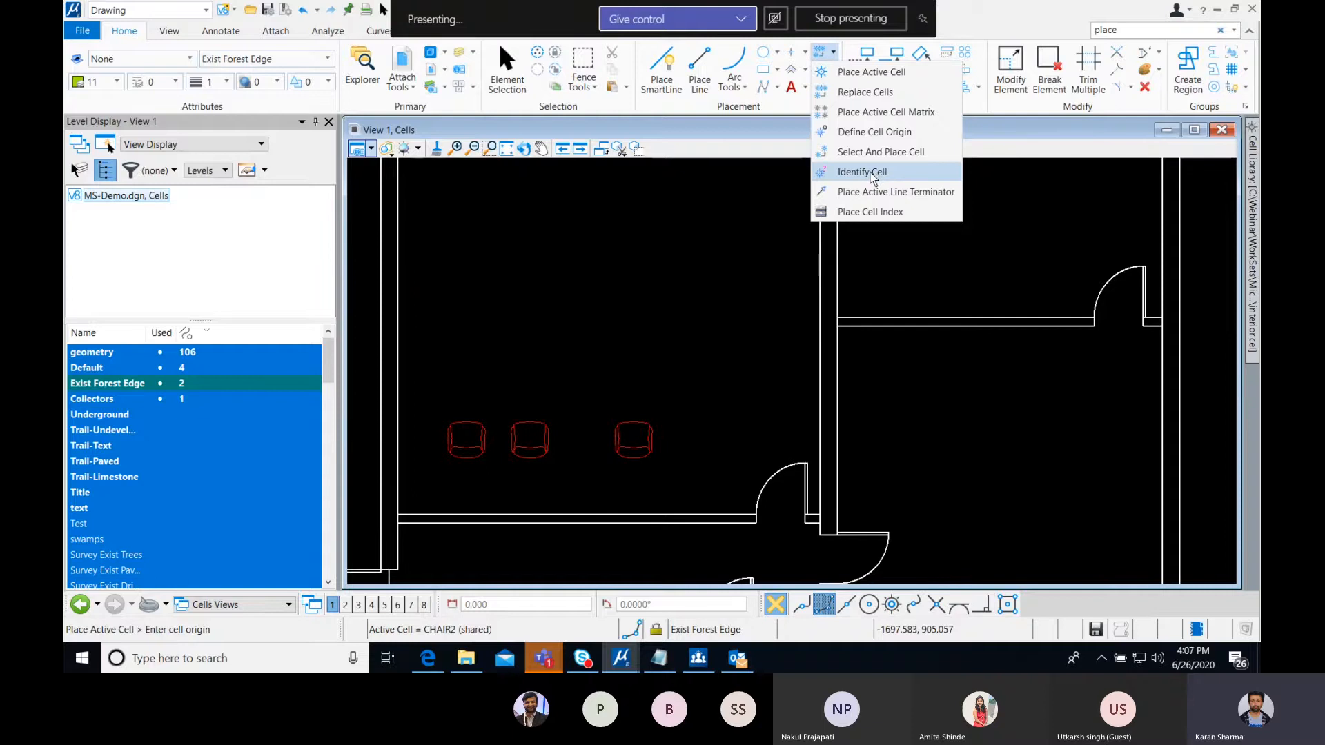
{"action": "left_click", "coordinate": [865, 92]}
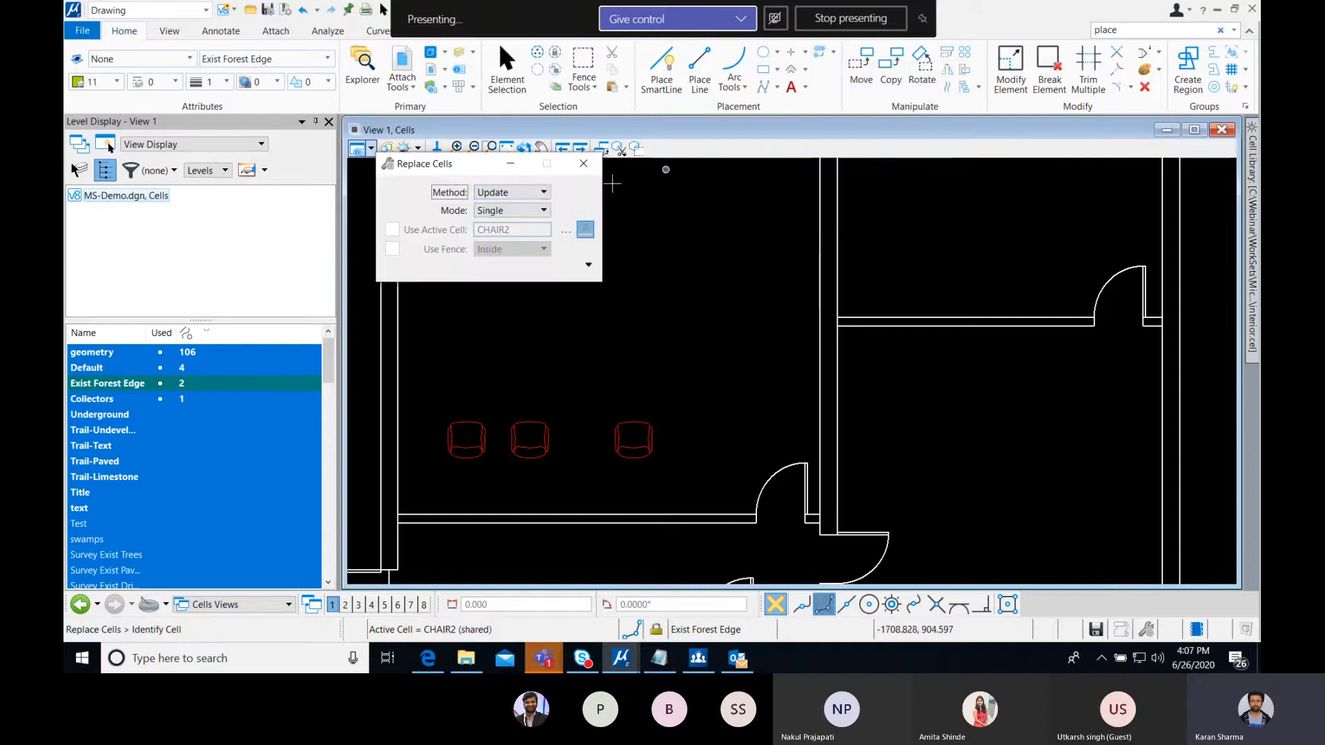
{"action": "left_click", "coordinate": [525, 193]}
{"action": "left_click", "coordinate": [525, 207]}
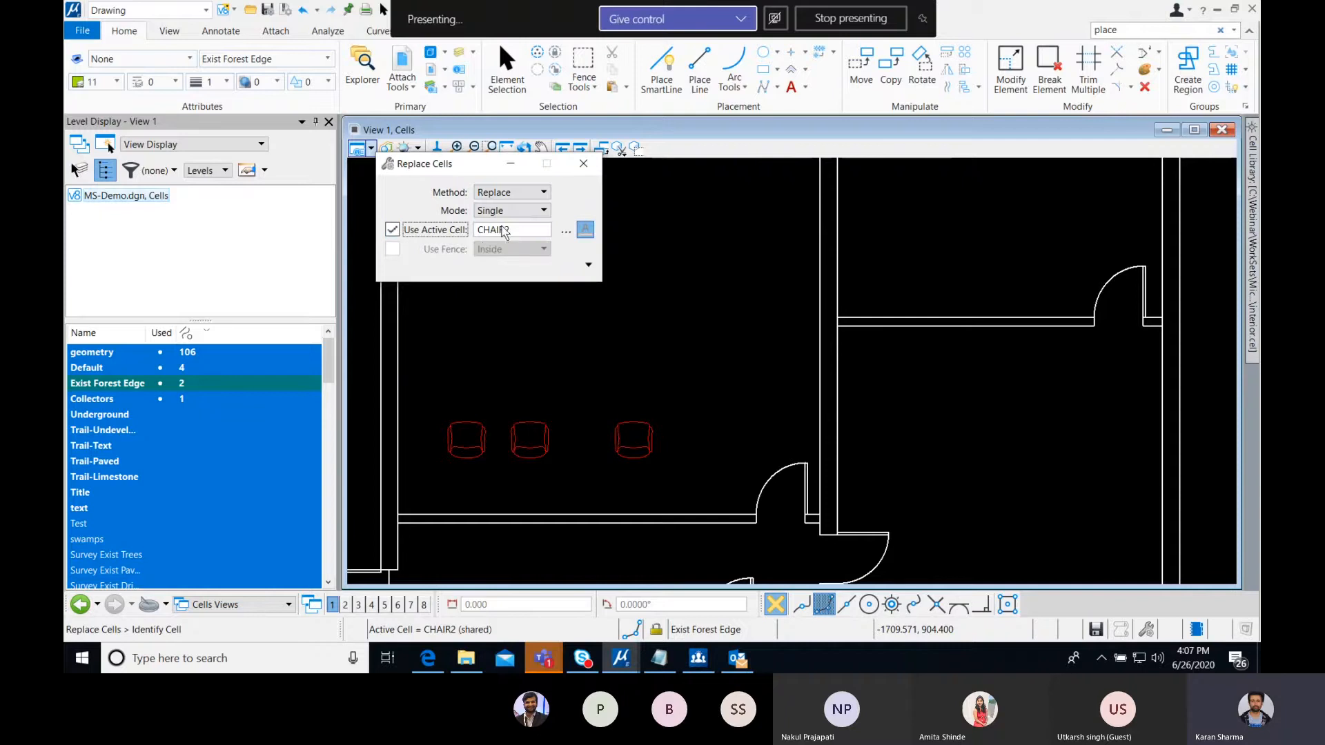
{"action": "left_click", "coordinate": [507, 211]}
{"action": "left_click", "coordinate": [510, 227]}
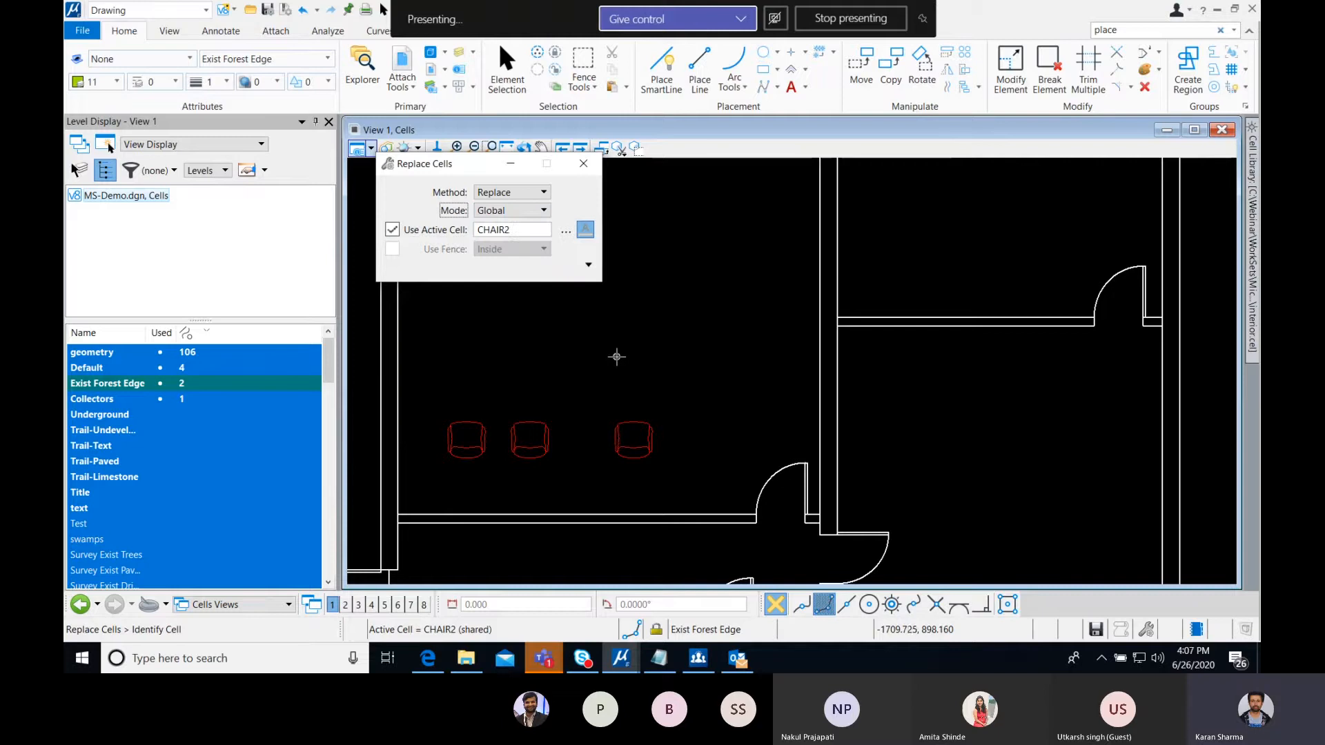
{"action": "left_click", "coordinate": [617, 357]}
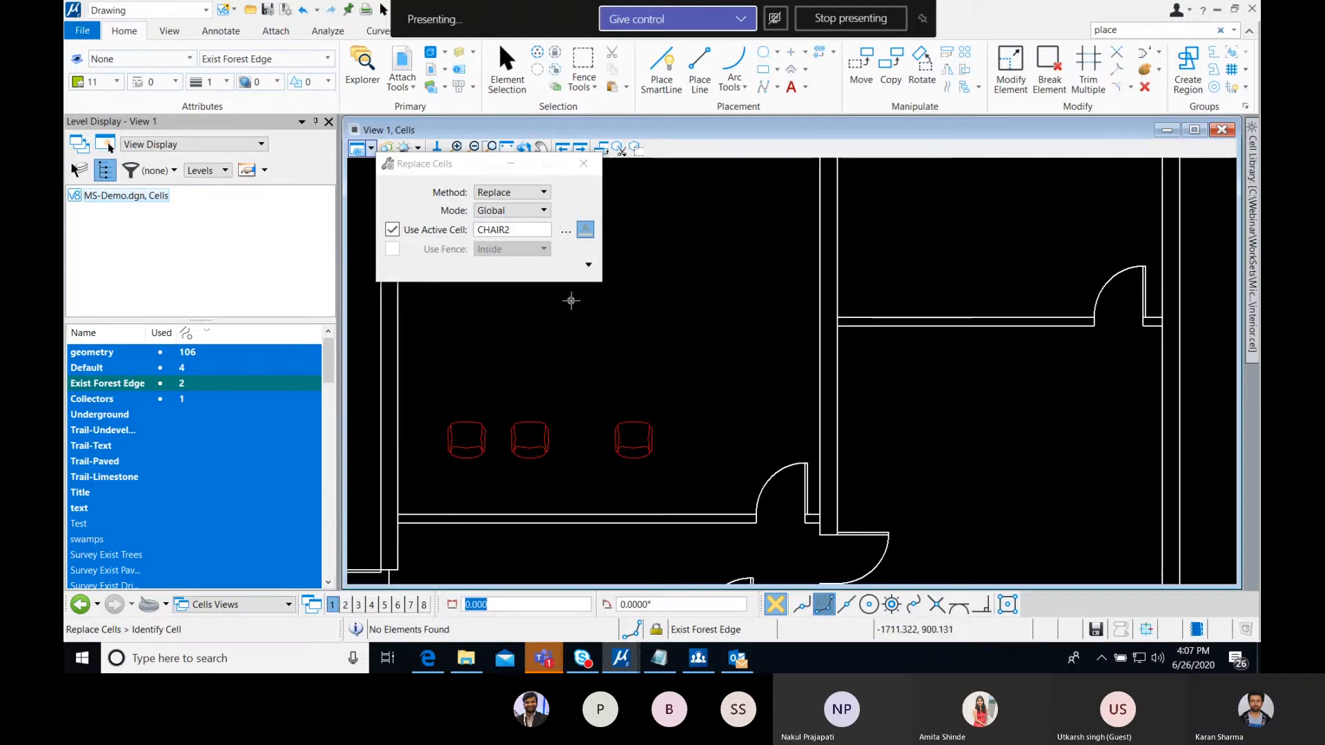
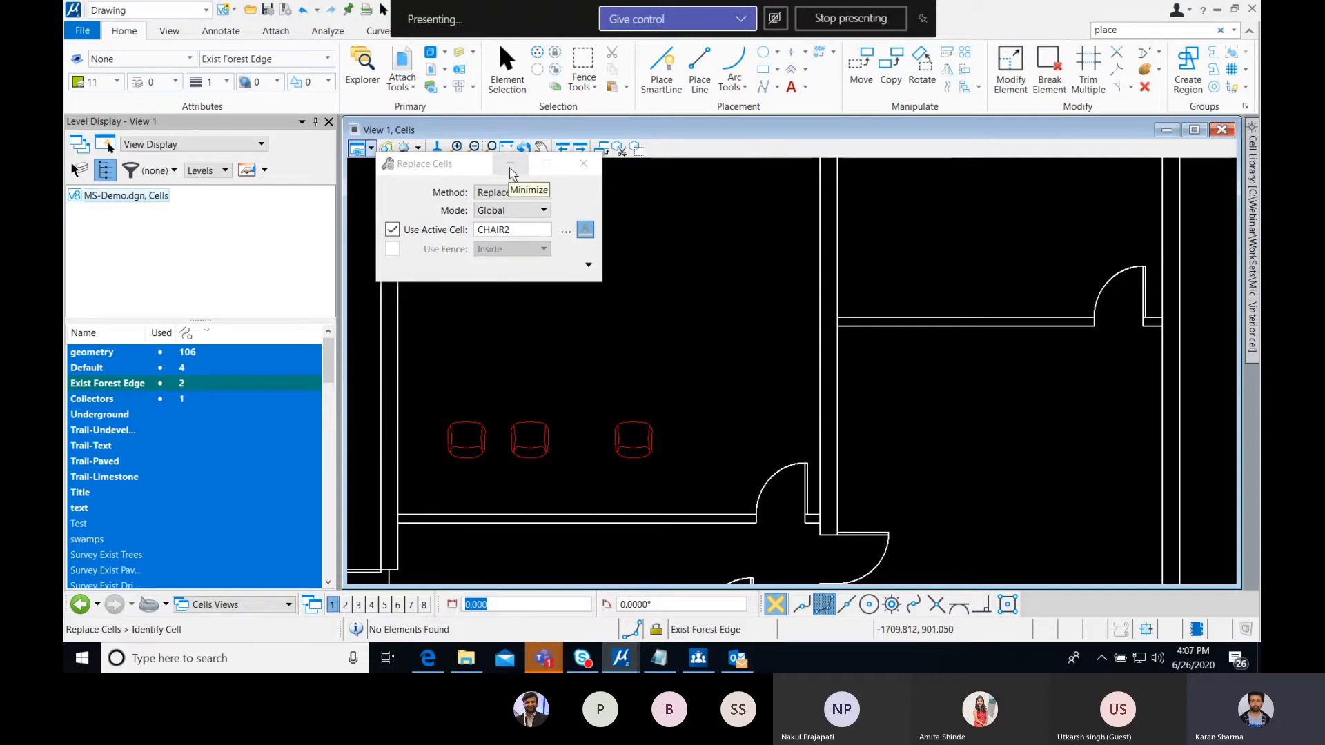
{"action": "left_click", "coordinate": [511, 170]}
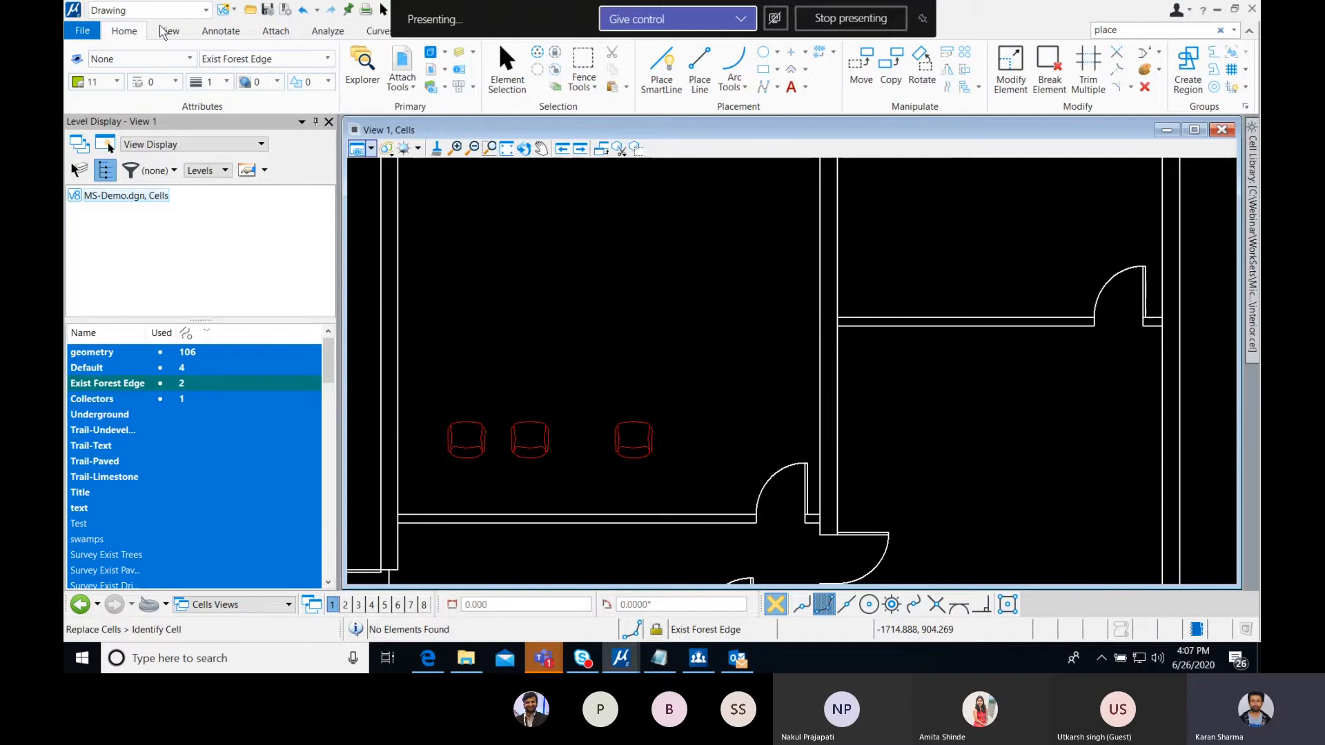
- Open the recent design file Annotating_Designs.dgn and move the Element Selection settings clear of the drawings
{"action": "left_click", "coordinate": [81, 31]}
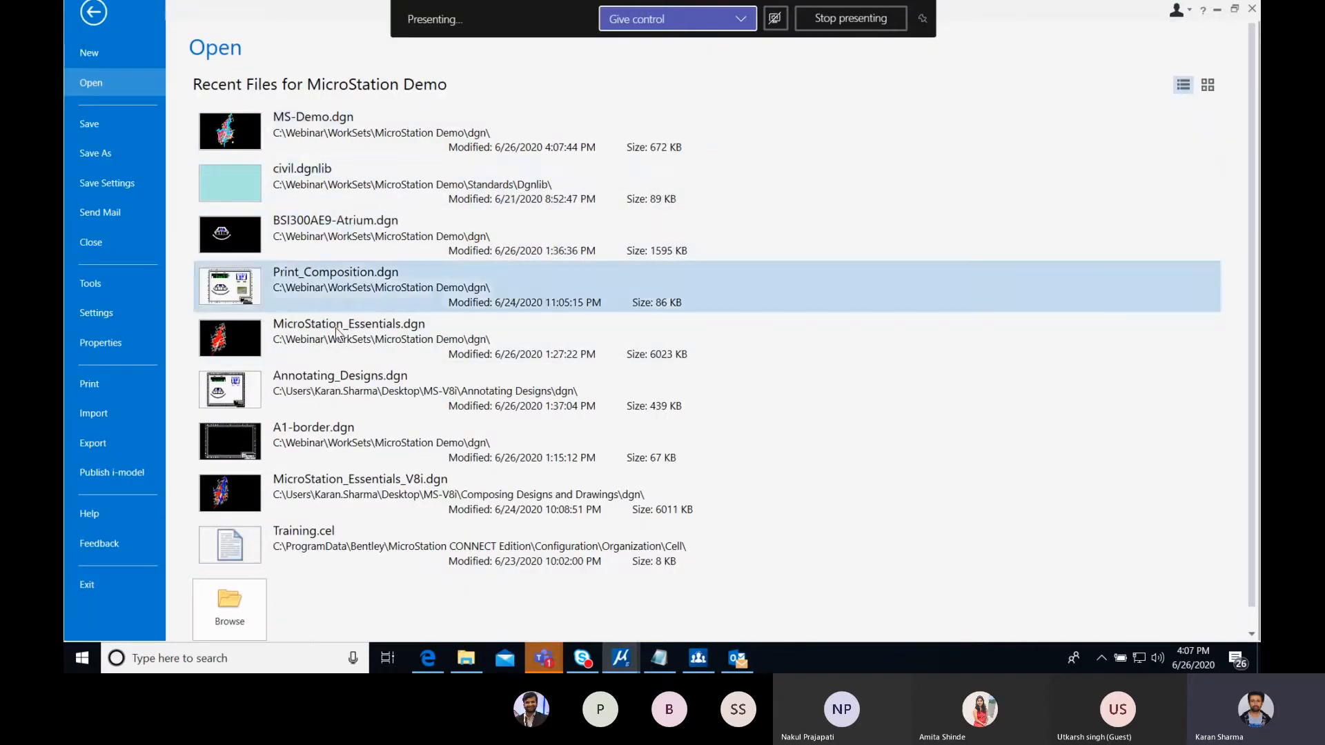
{"action": "key", "text": "Escape"}
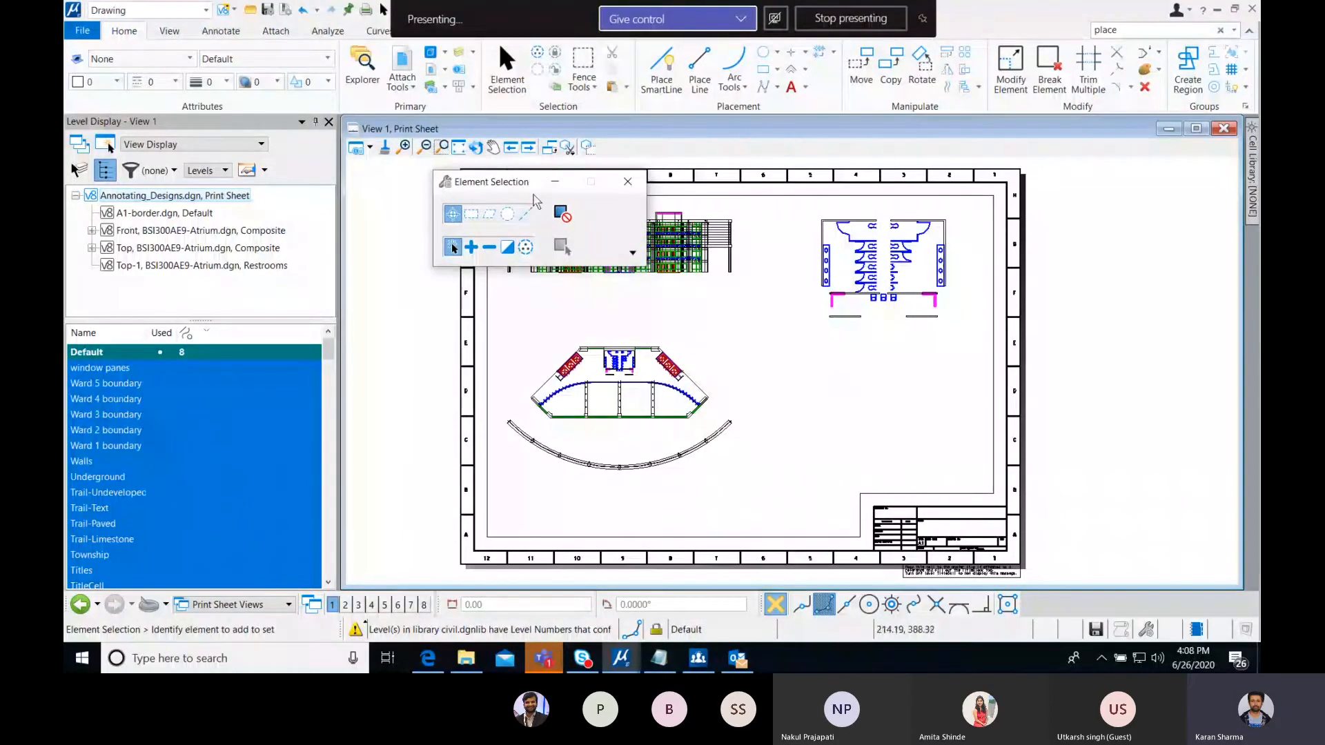
{"action": "left_click_drag", "start_coordinate": [508, 183], "coordinate": [1037, 231]}
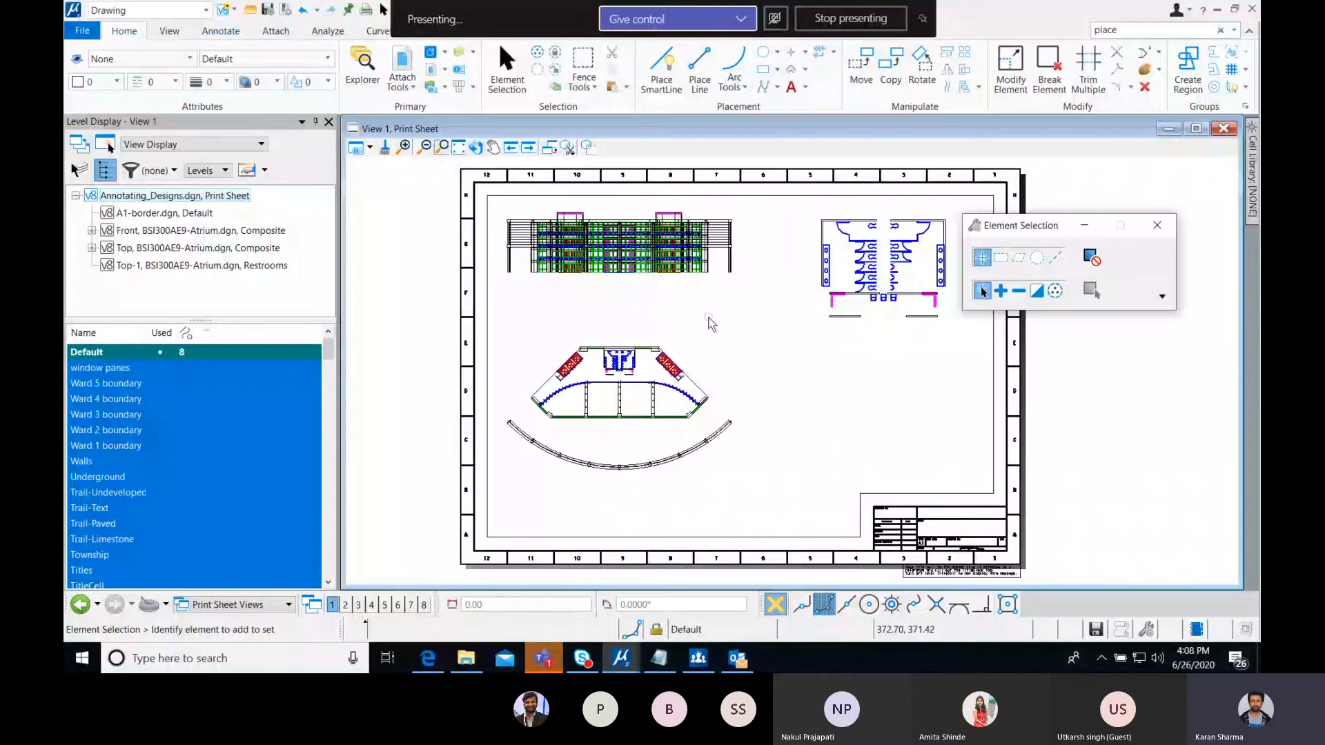
{"action": "key", "text": "space"}
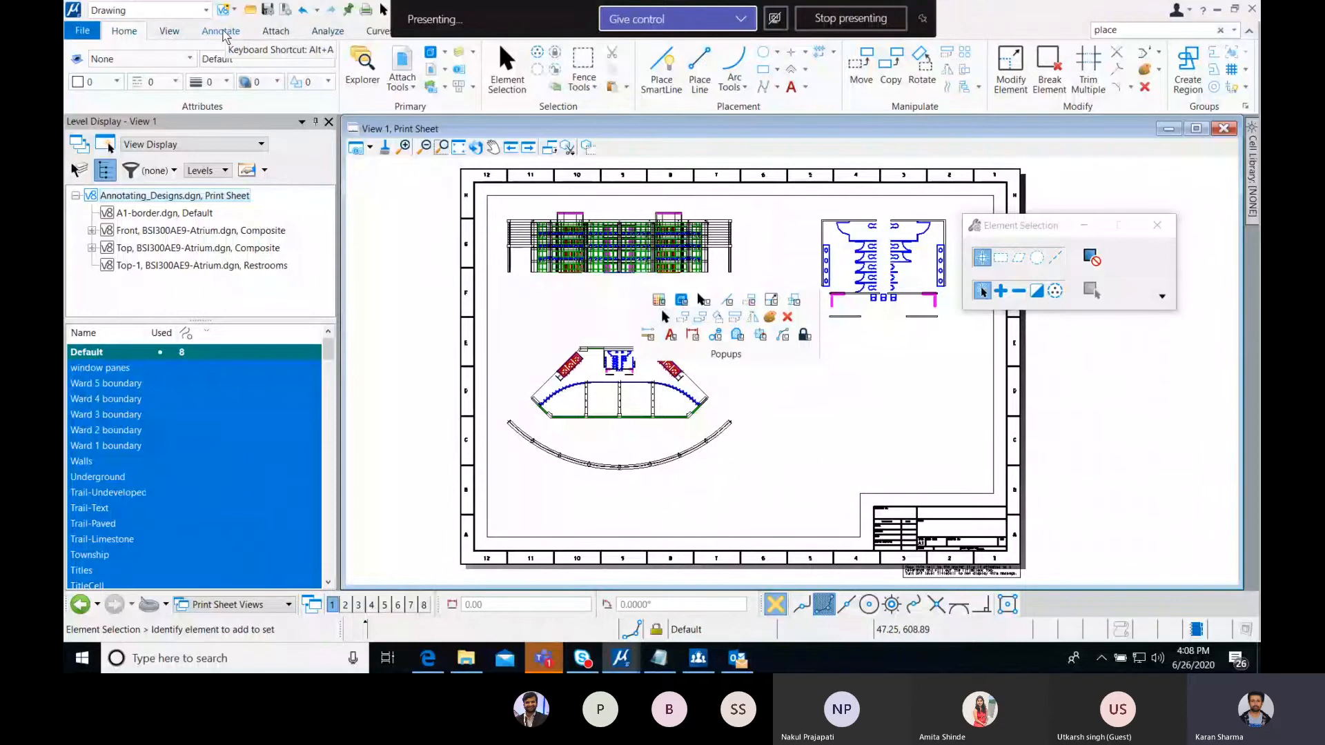
- Place the text "South Elevation" in the Comic Sans 10 mm style just below the front elevation on the print sheet
{"action": "left_click", "coordinate": [223, 33]}
{"action": "left_click", "coordinate": [84, 69]}
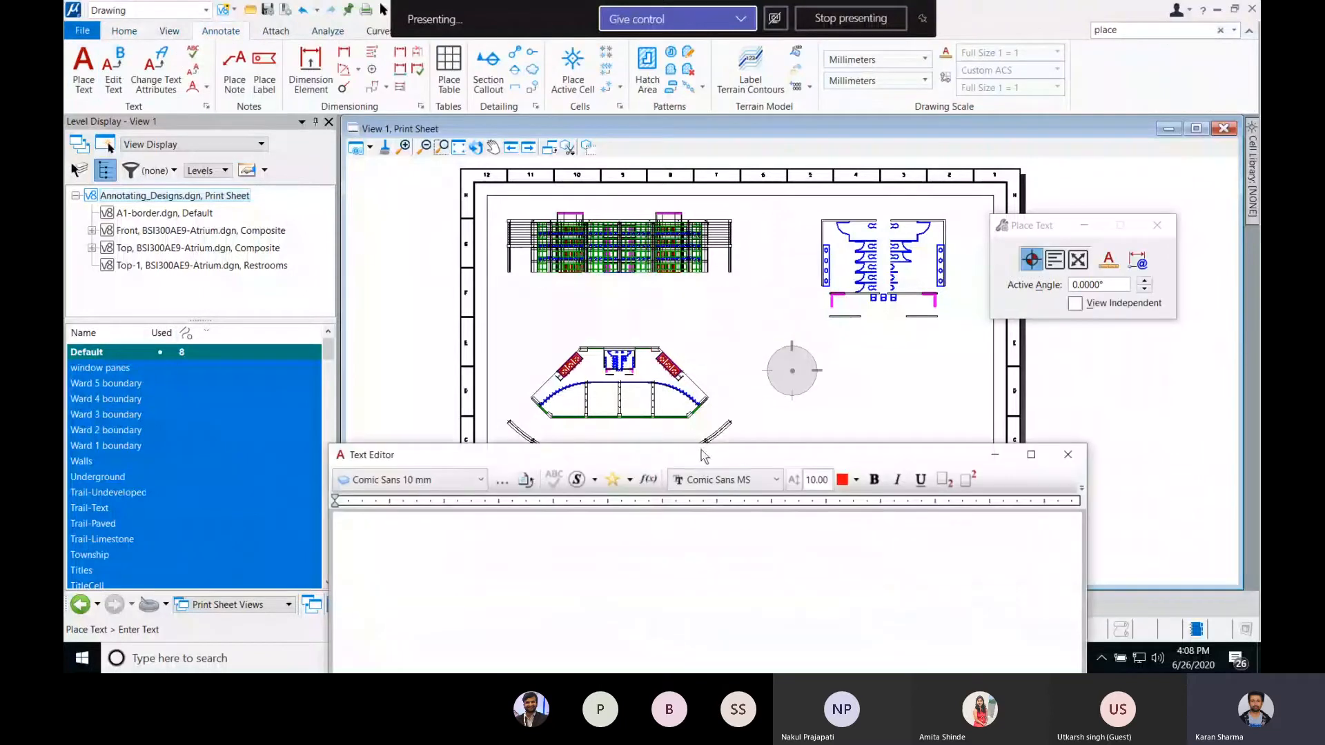
{"action": "left_click_drag", "start_coordinate": [703, 456], "coordinate": [730, 353]}
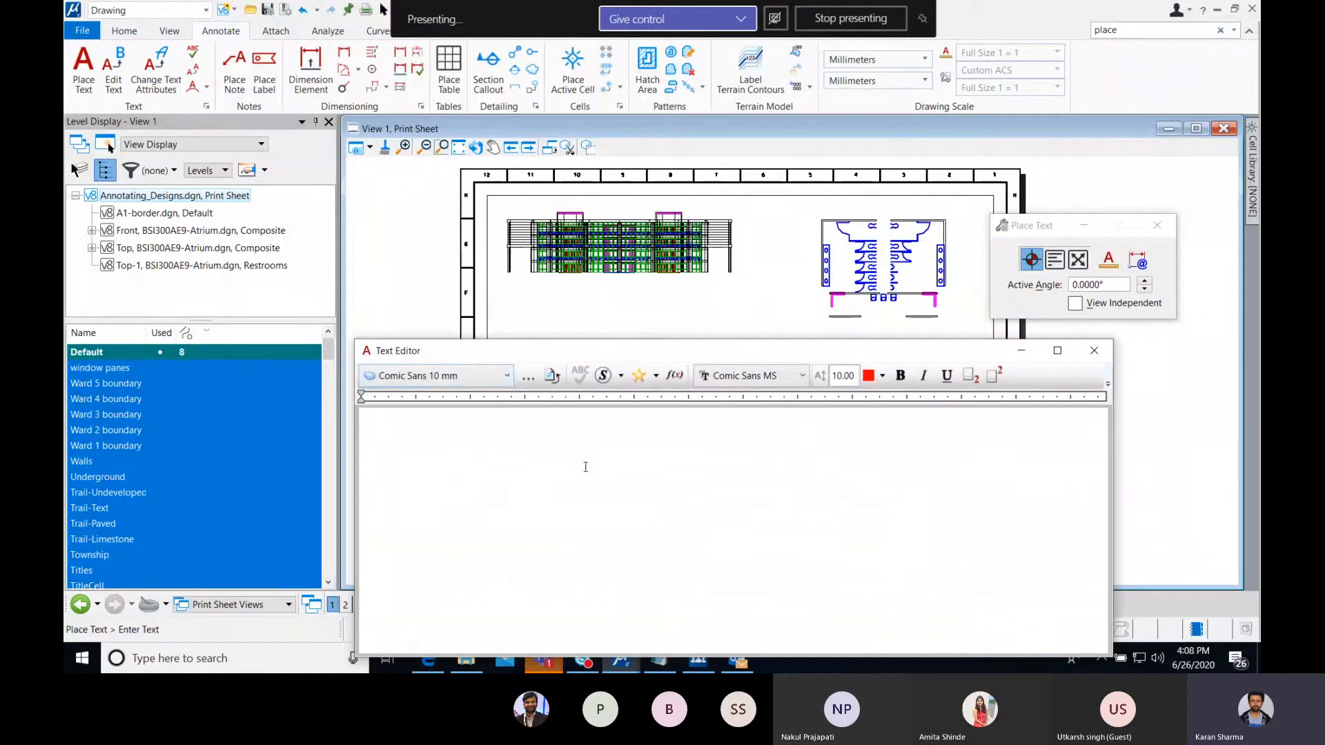
{"action": "type", "text": "outh Elevation"}
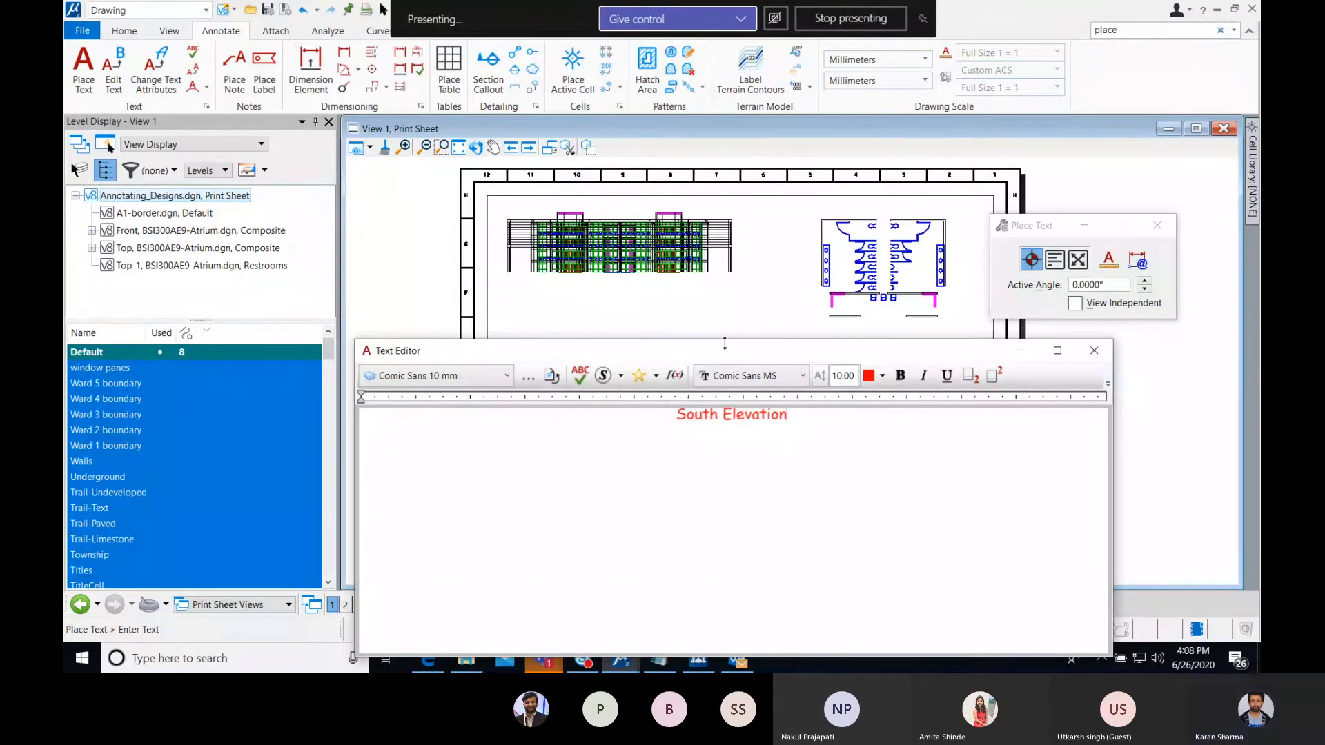
{"action": "left_click_drag", "start_coordinate": [709, 358], "coordinate": [709, 378]}
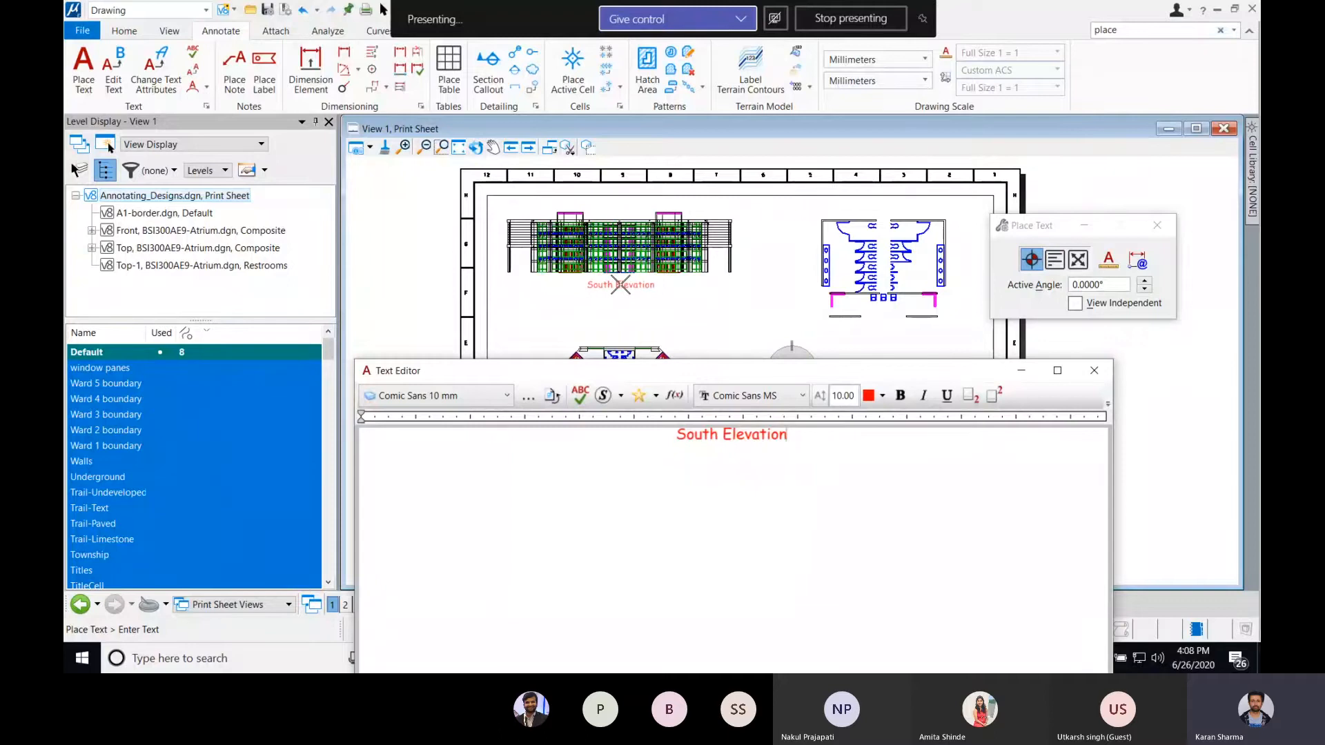
{"action": "left_click", "coordinate": [620, 285]}
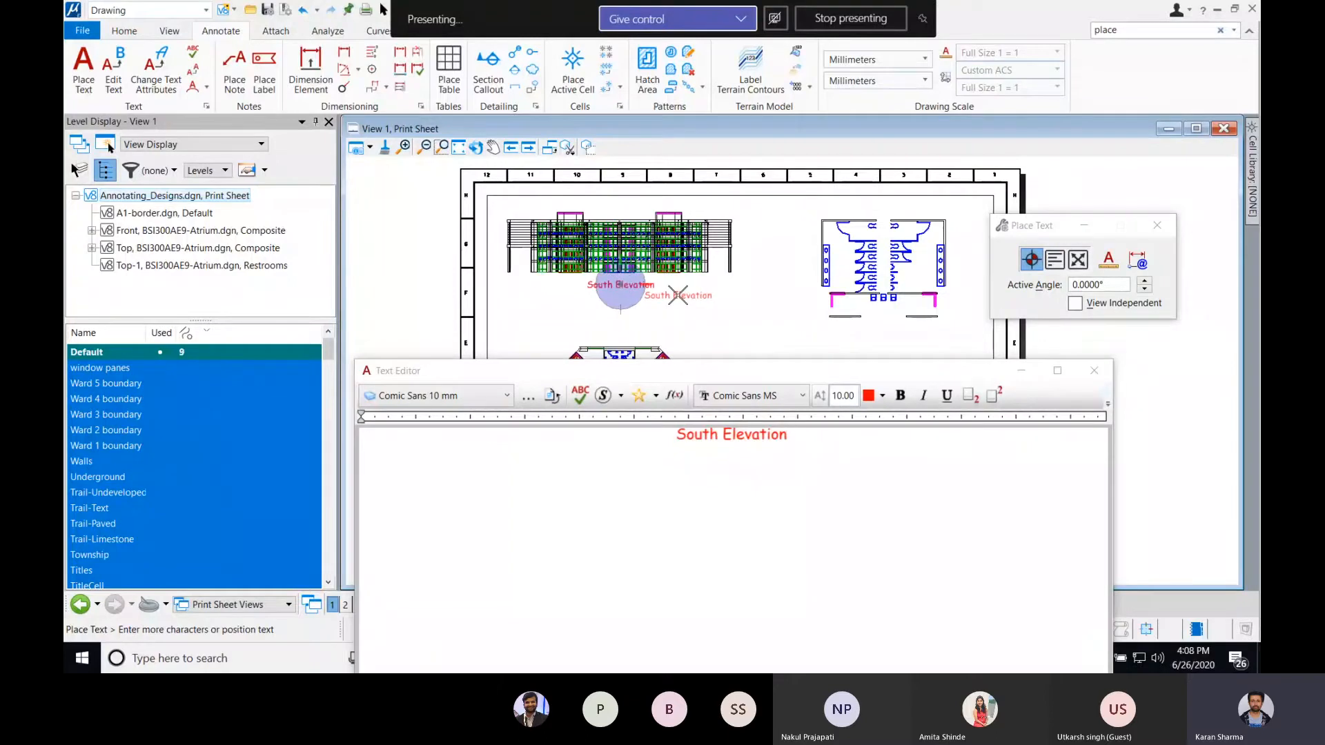
{"action": "right_click", "coordinate": [677, 295]}
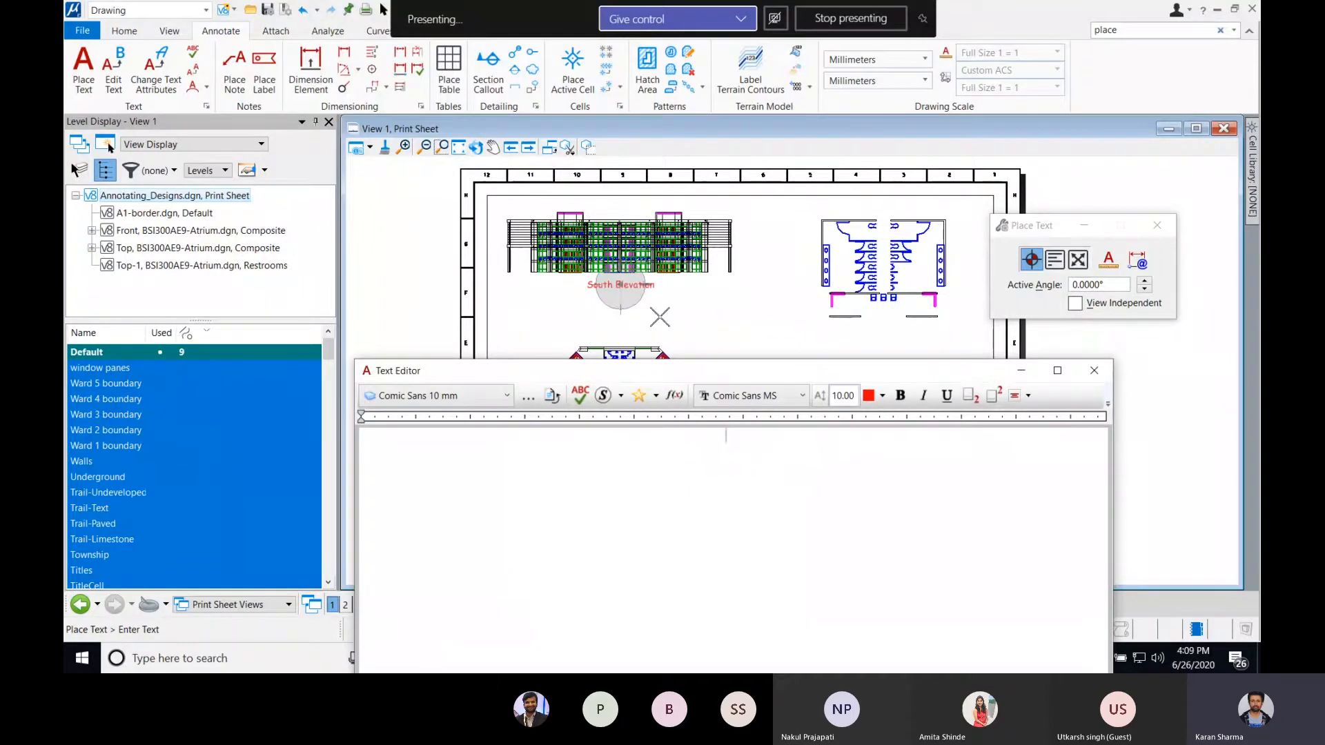
- Edit the elevation label below the front elevation to read "East Elevation"
{"action": "left_click", "coordinate": [111, 76]}
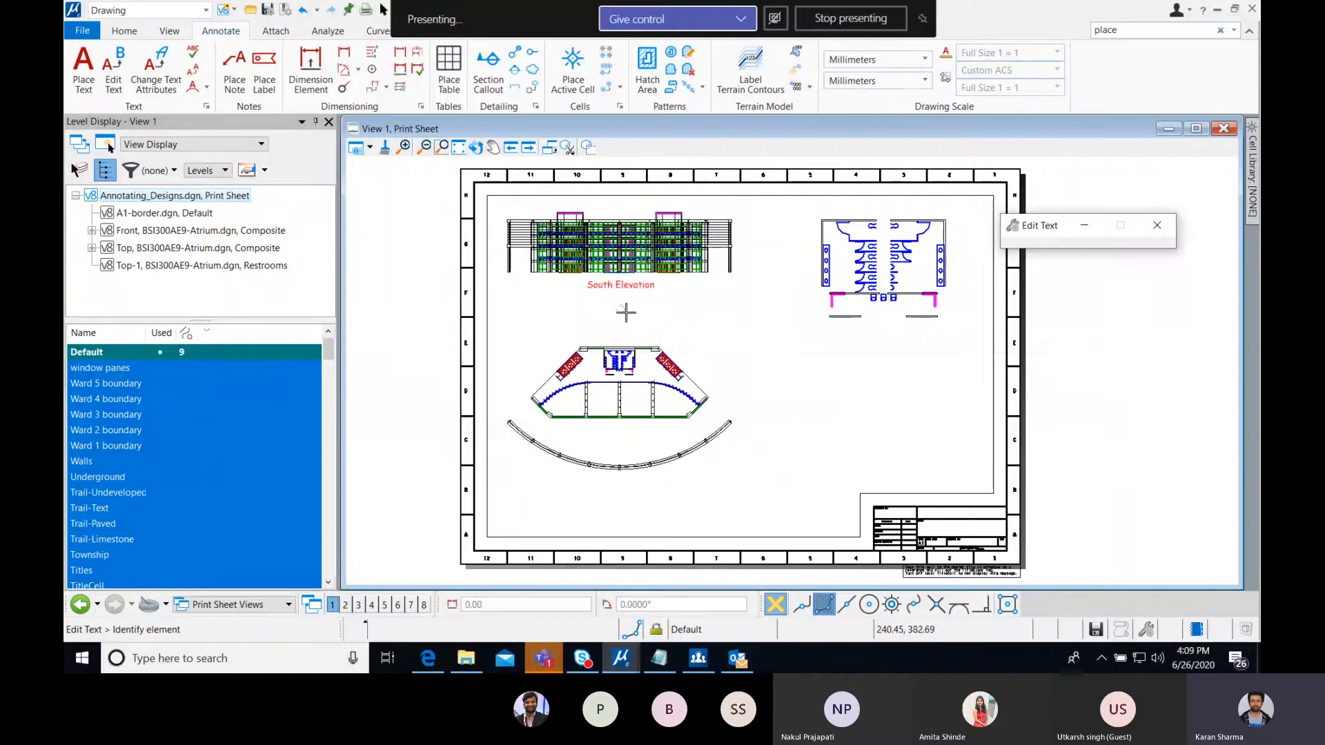
{"action": "left_click", "coordinate": [614, 285]}
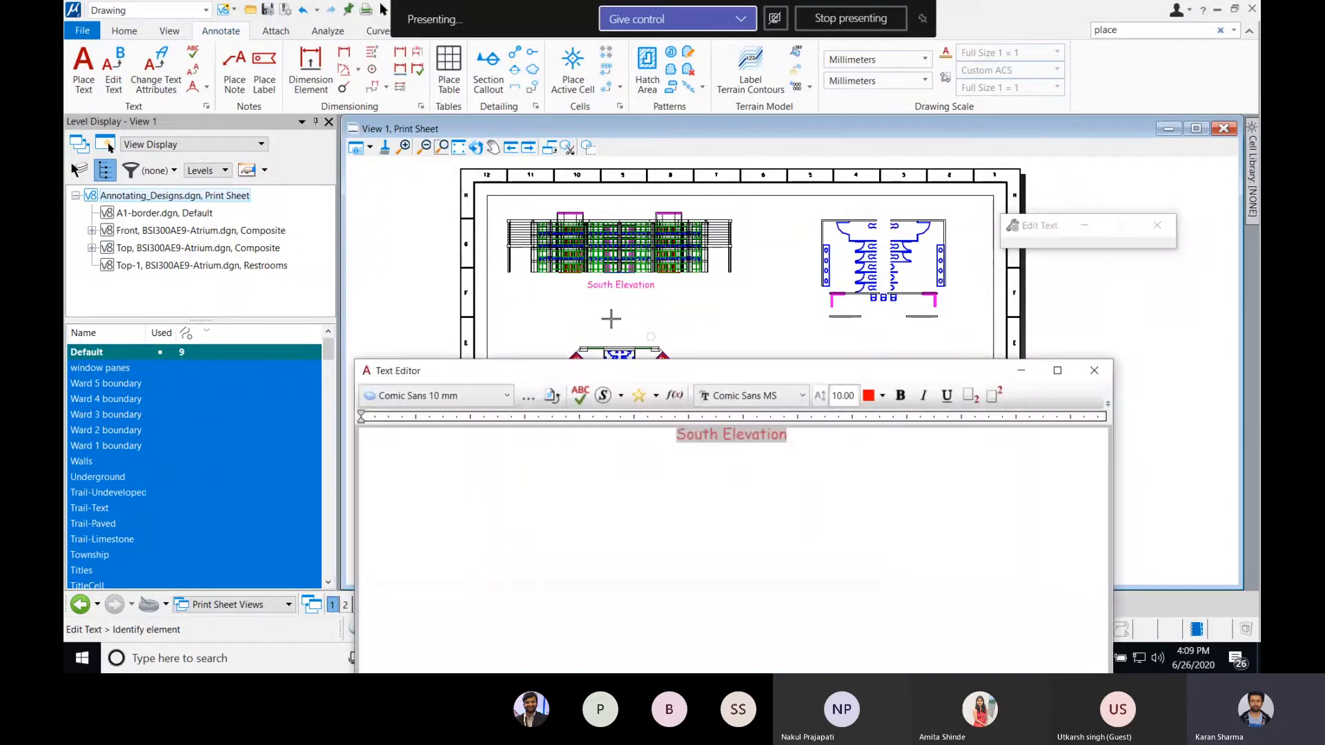
{"action": "left_click", "coordinate": [711, 436]}
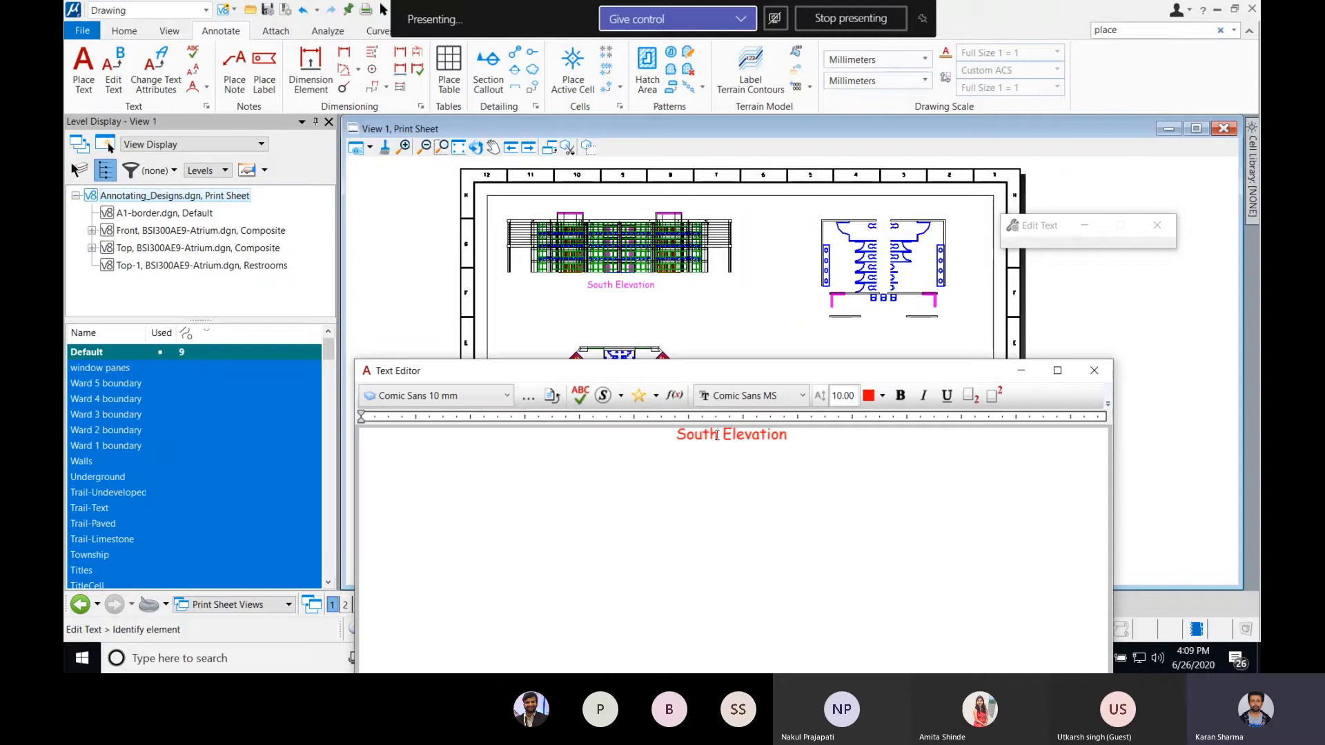
{"action": "double_click", "coordinate": [717, 435]}
{"action": "type", "text": "East"}
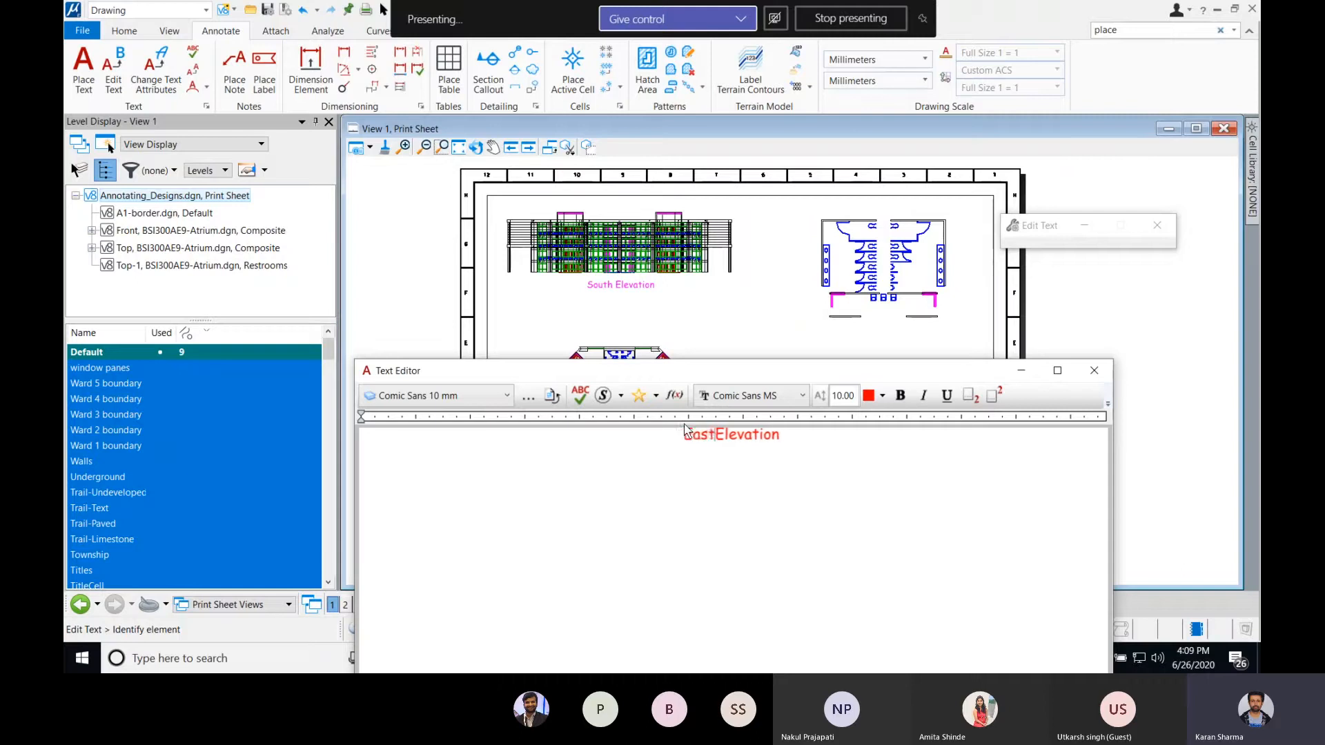
{"action": "left_click", "coordinate": [697, 308]}
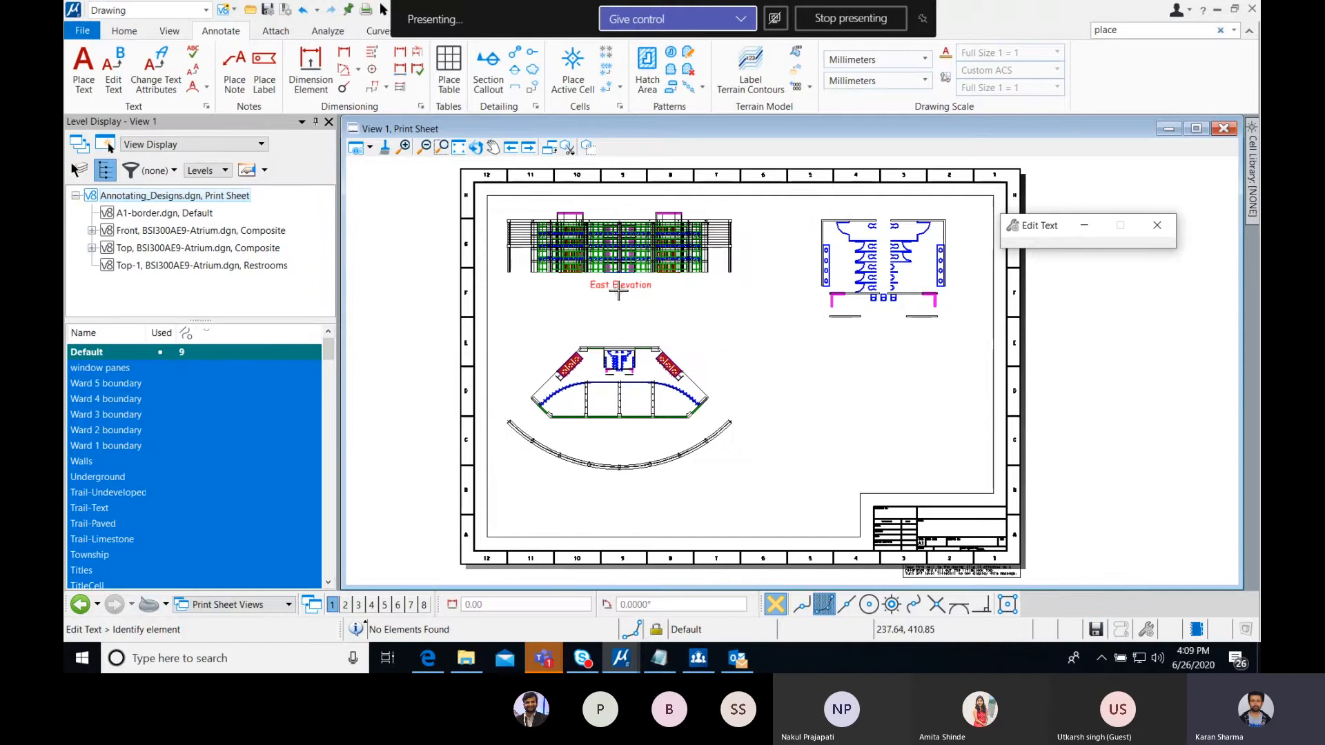
- Place the text "Trial" above and along the sloping wall line on the plan's left side with Place Text Along
{"action": "left_click", "coordinate": [206, 87]}
{"action": "left_click", "coordinate": [265, 122]}
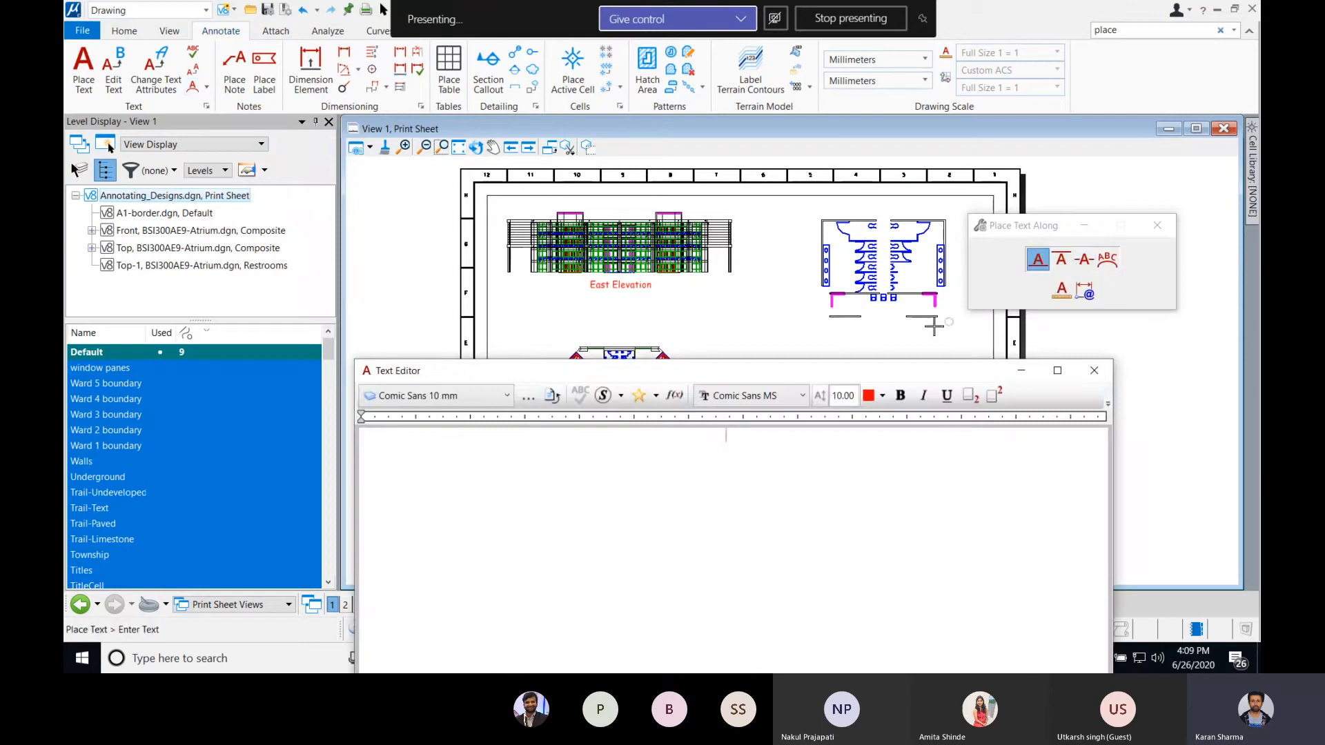
{"action": "middle_click_drag", "start_coordinate": [591, 281], "coordinate": [639, 207]}
{"action": "scroll", "coordinate": [612, 283], "scroll_direction": "up", "scroll_amount": 3}
{"action": "mouse_move", "coordinate": [613, 289]}
{"action": "middle_mouse_down"}
{"action": "mouse_move", "coordinate": [626, 233]}
{"action": "mouse_move", "coordinate": [588, 263]}
{"action": "middle_mouse_up"}
{"action": "scroll", "coordinate": [630, 258], "scroll_direction": "up", "scroll_amount": 2}
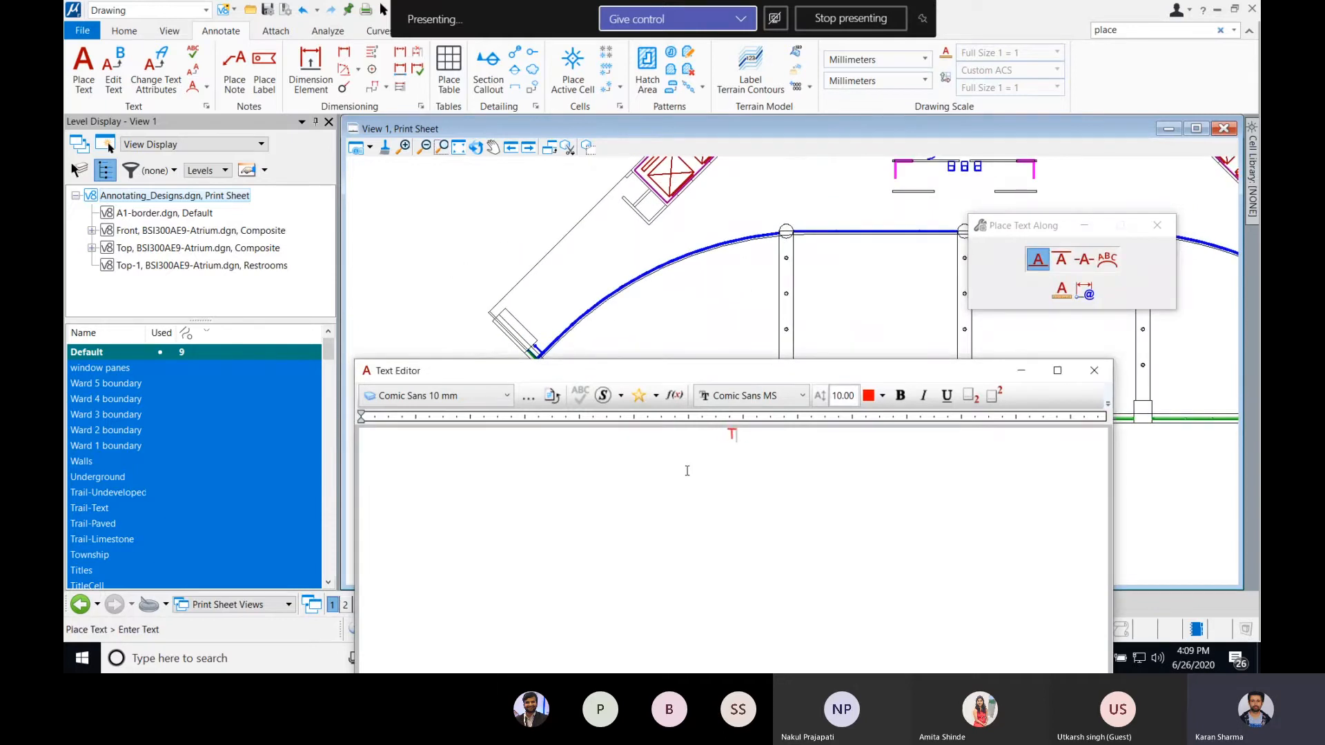
{"action": "type", "text": "rial"}
{"action": "left_click", "coordinate": [554, 243]}
{"action": "scroll", "coordinate": [509, 236], "scroll_direction": "down", "scroll_amount": 2}
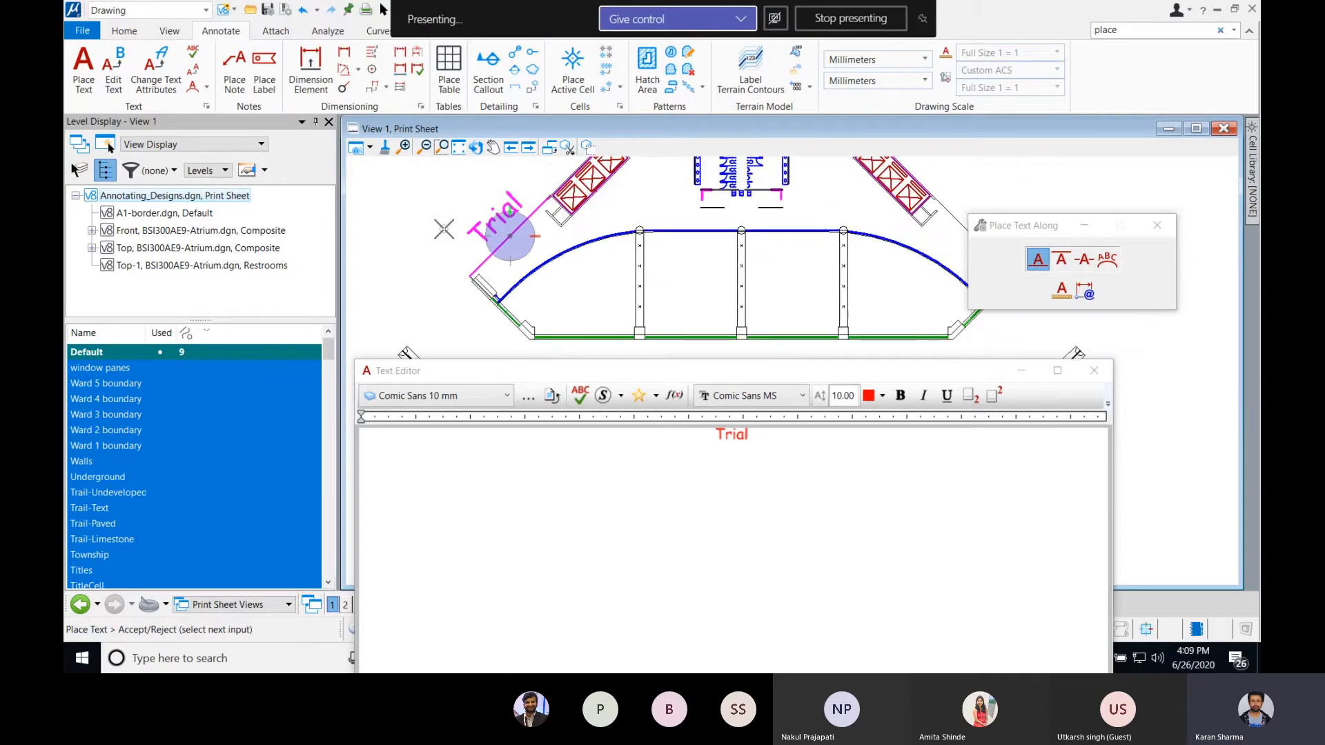
{"action": "left_click", "coordinate": [509, 236]}
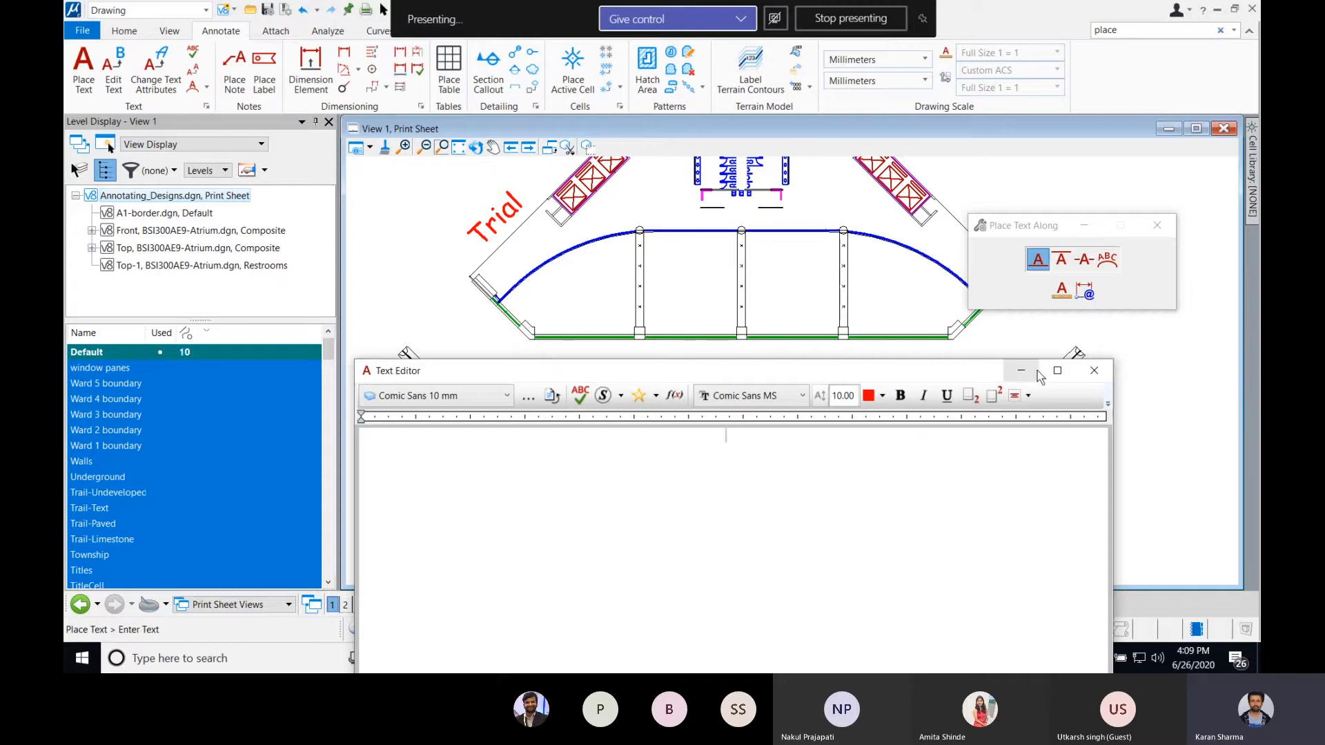
- Examine the text style, font and formatting options of the Text Editor, and close it
{"action": "left_click", "coordinate": [463, 401]}
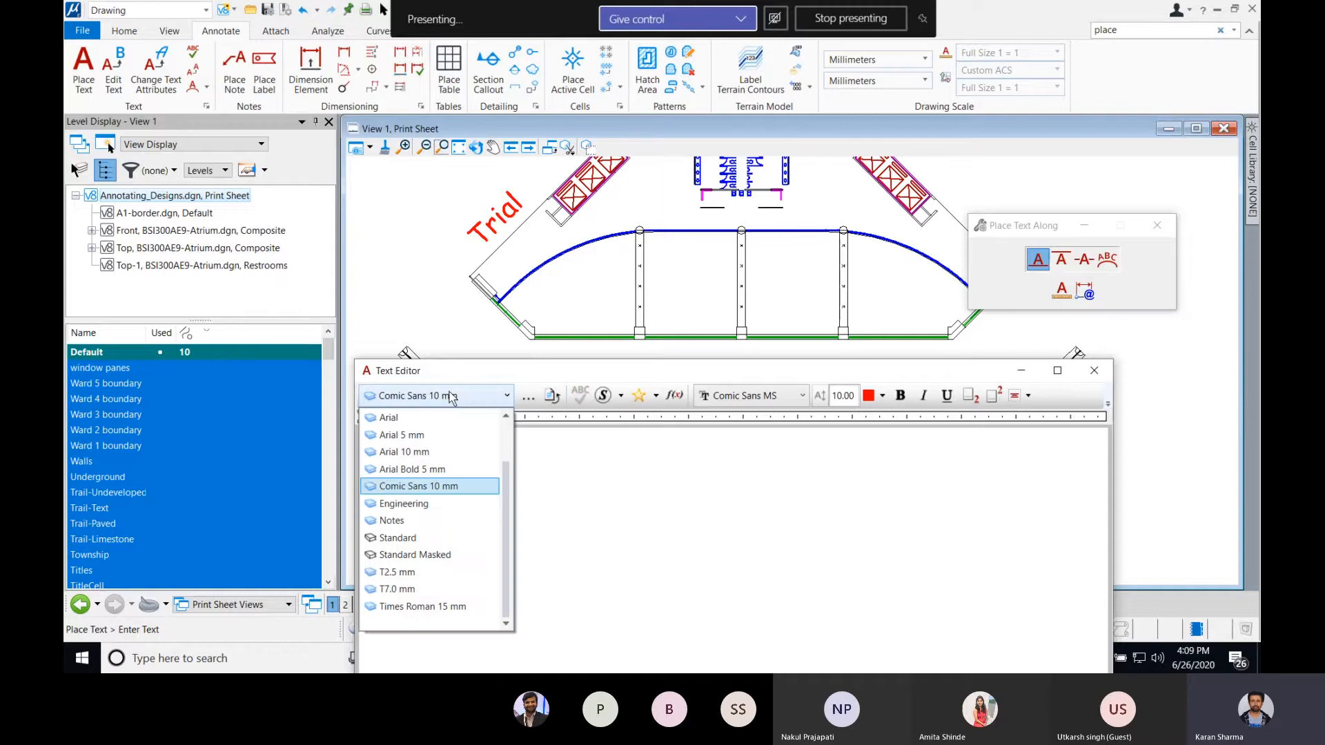
{"action": "left_click", "coordinate": [499, 400]}
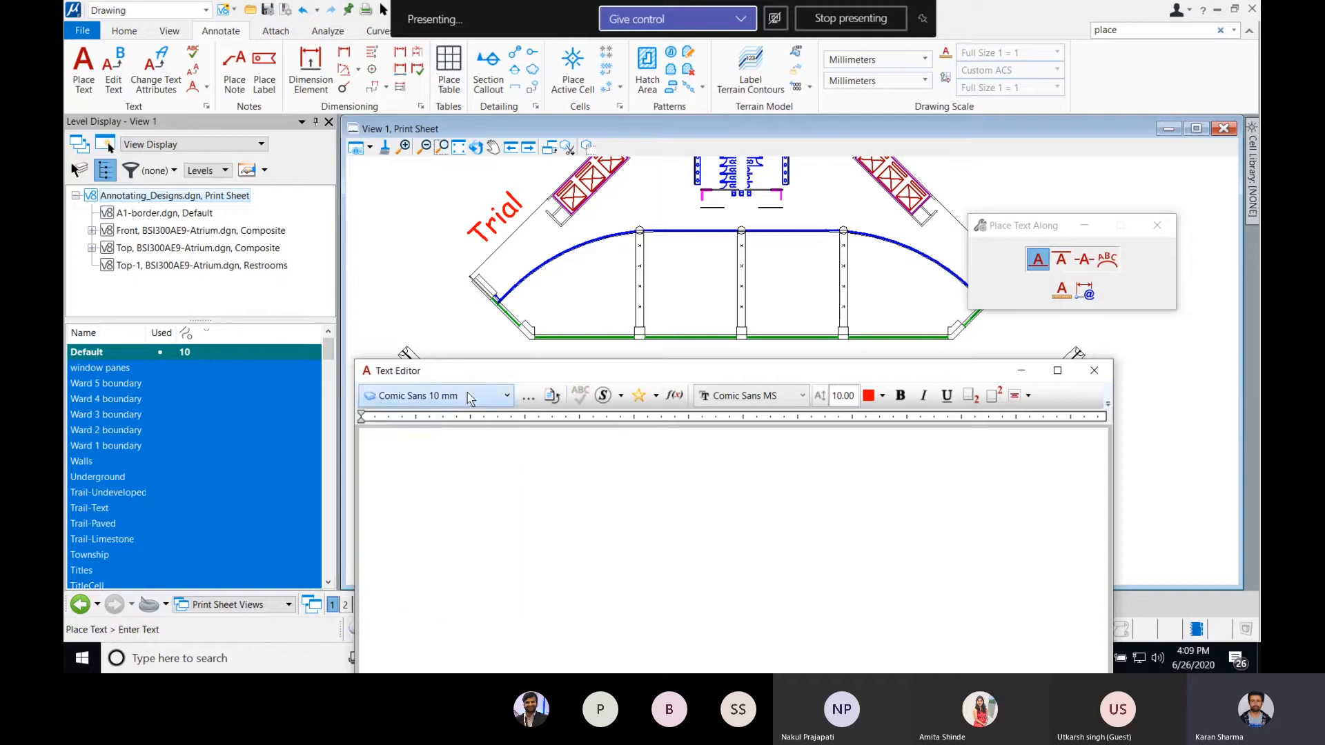
{"action": "left_click", "coordinate": [733, 398]}
{"action": "left_click", "coordinate": [762, 398]}
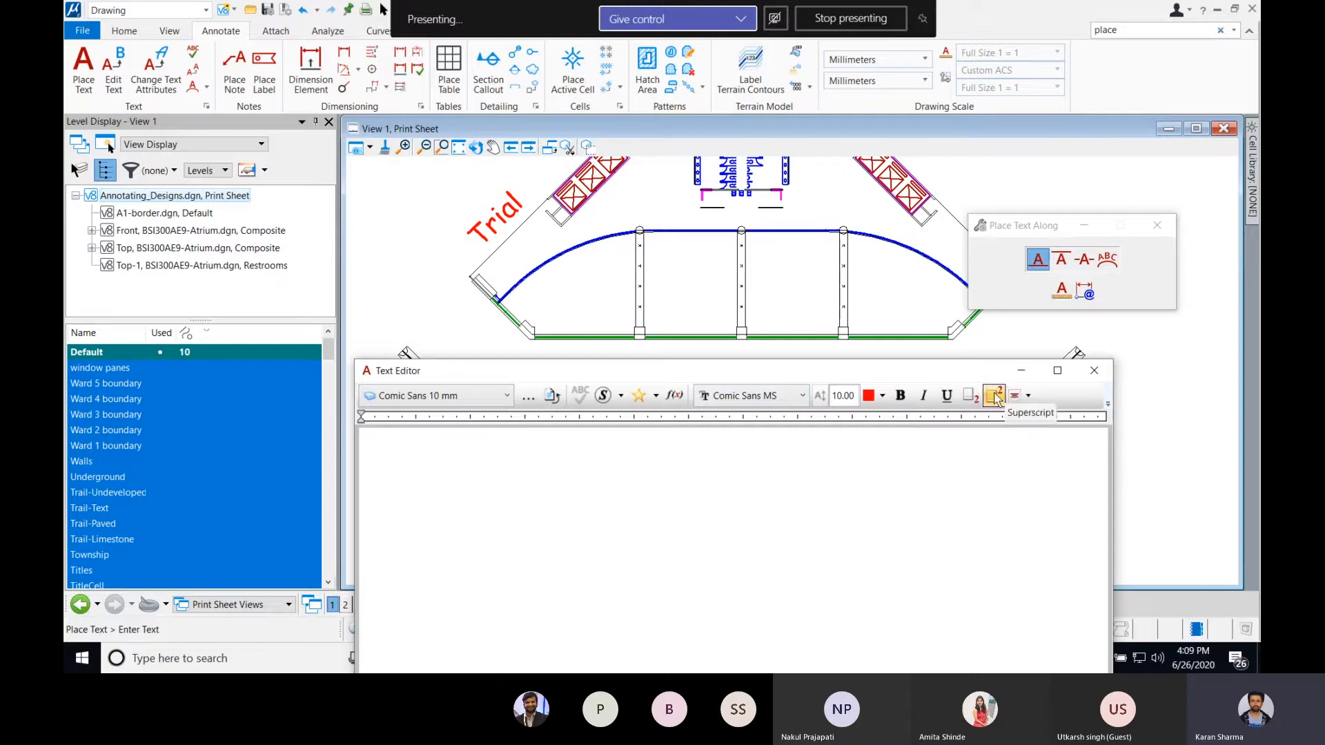
{"action": "left_click_drag", "start_coordinate": [765, 375], "coordinate": [726, 293]}
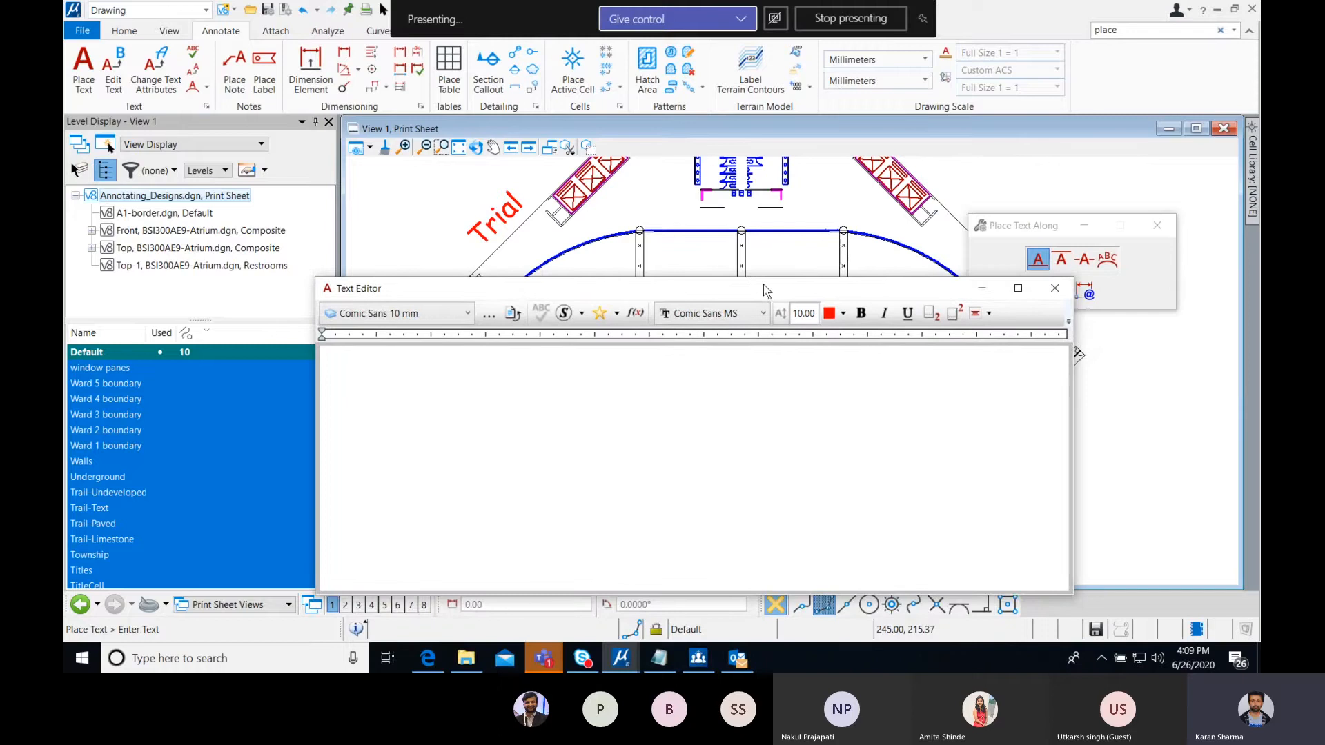
{"action": "left_click", "coordinate": [1054, 288]}
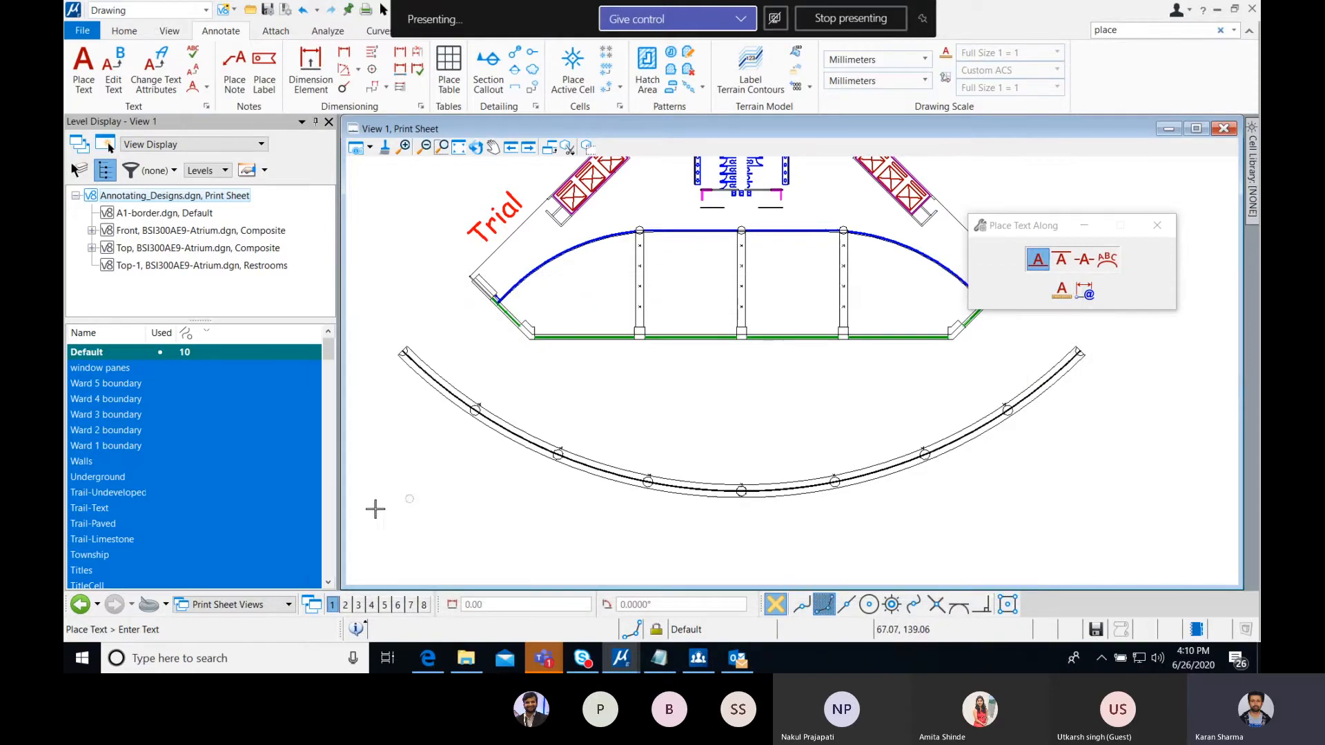
- Switch to the Ground Floor Plan Views view group
{"action": "left_click", "coordinate": [253, 604]}
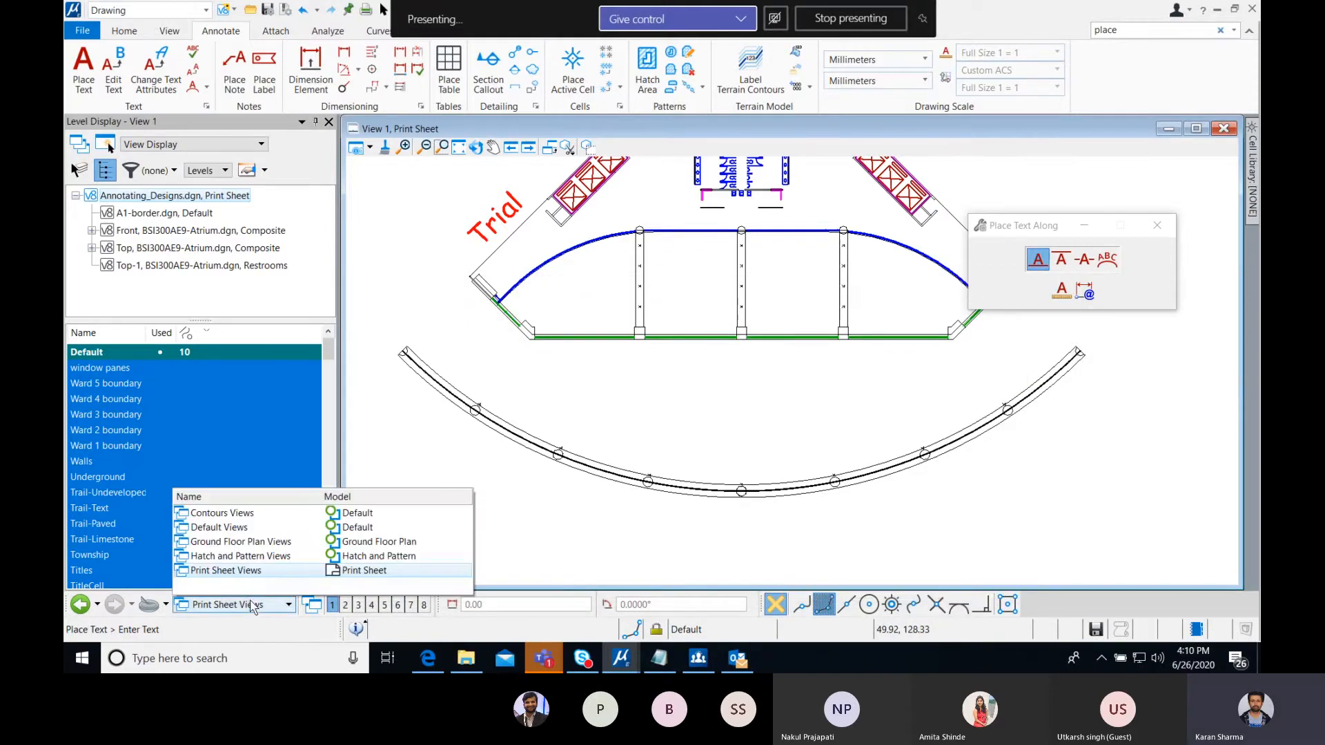
{"action": "left_click", "coordinate": [241, 542]}
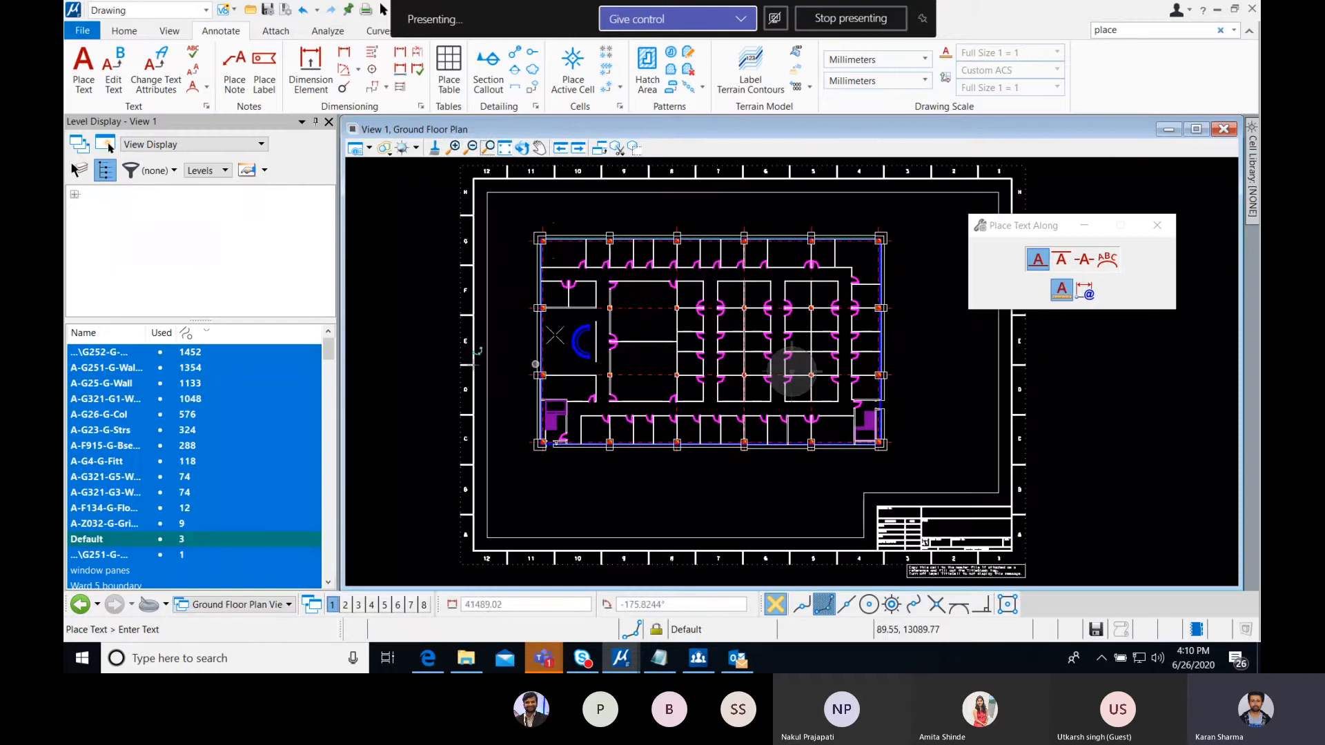
{"action": "scroll", "coordinate": [579, 307], "scroll_direction": "up", "scroll_amount": 1}
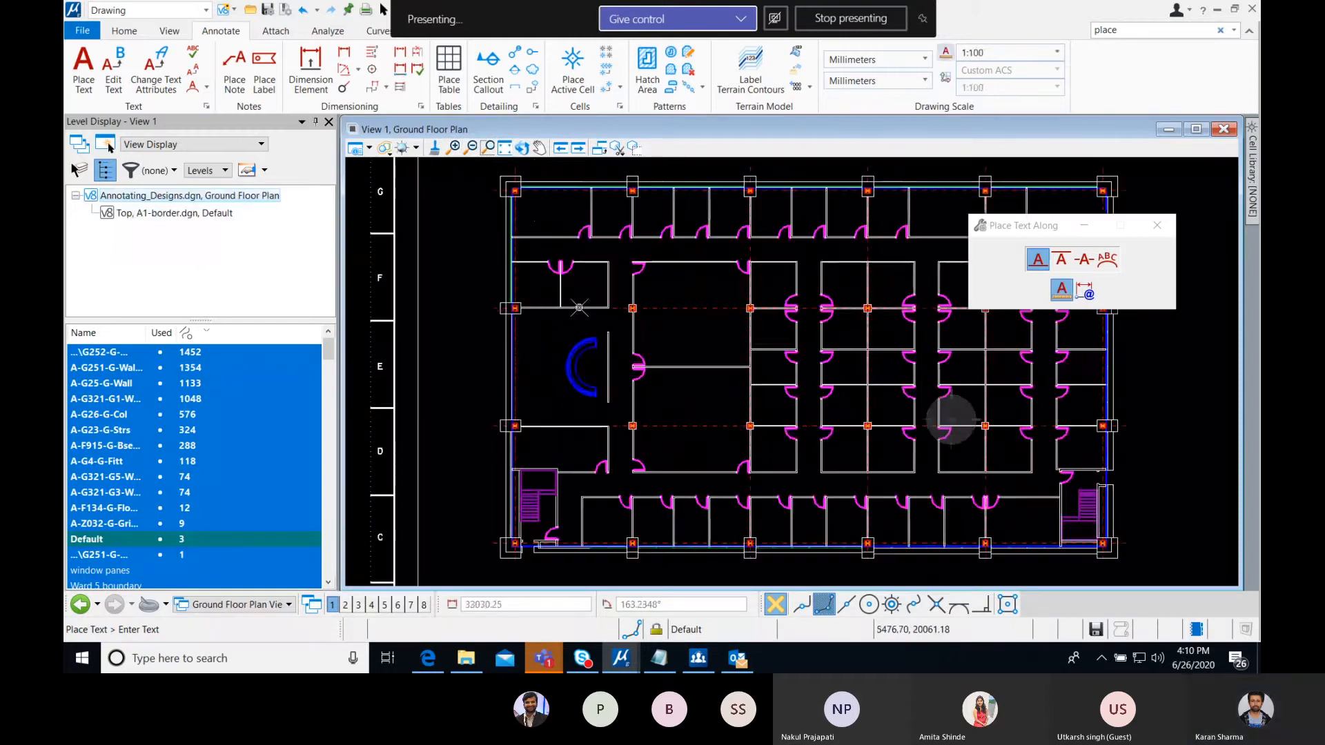
- Start the Element Dimensioning tool on the ground floor plan and choose the mm Dimension style after trying Style (none)
{"action": "left_click", "coordinate": [312, 69]}
{"action": "scroll", "coordinate": [590, 373], "scroll_direction": "up", "scroll_amount": 2}
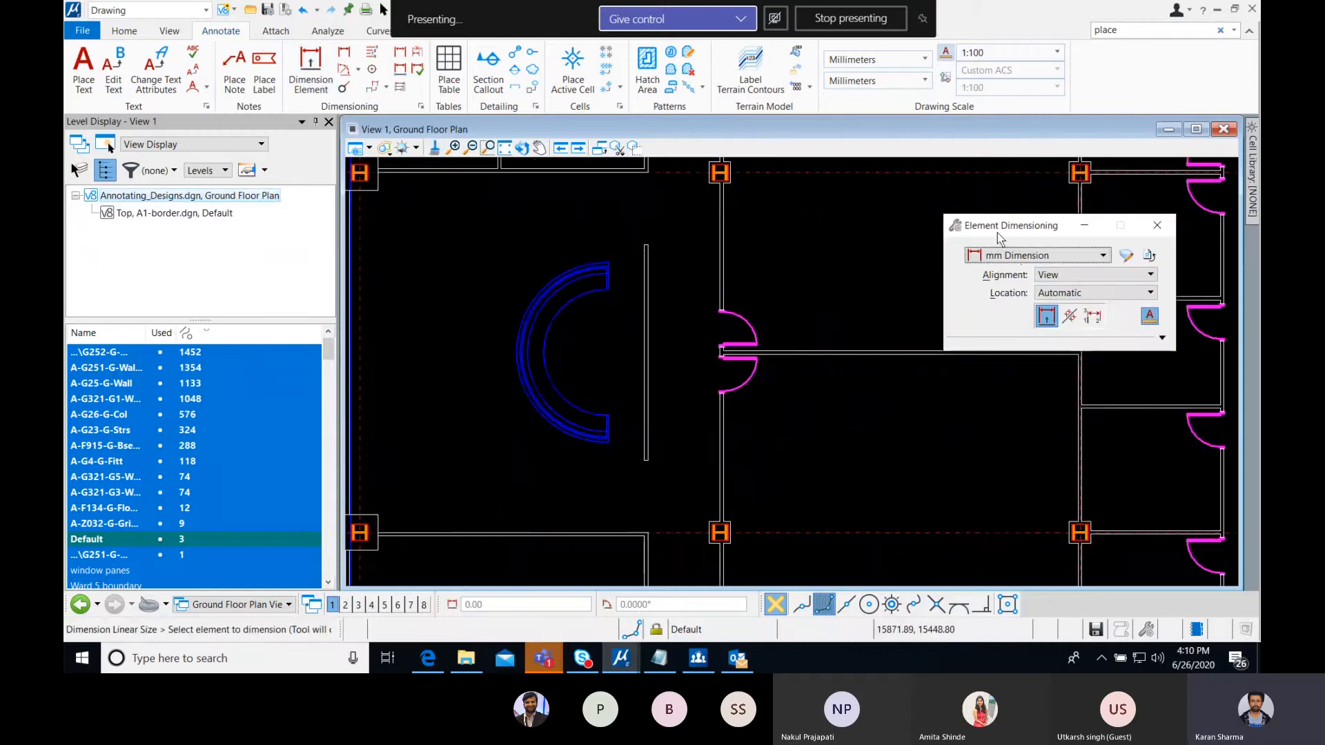
{"action": "left_click_drag", "start_coordinate": [998, 233], "coordinate": [864, 223]}
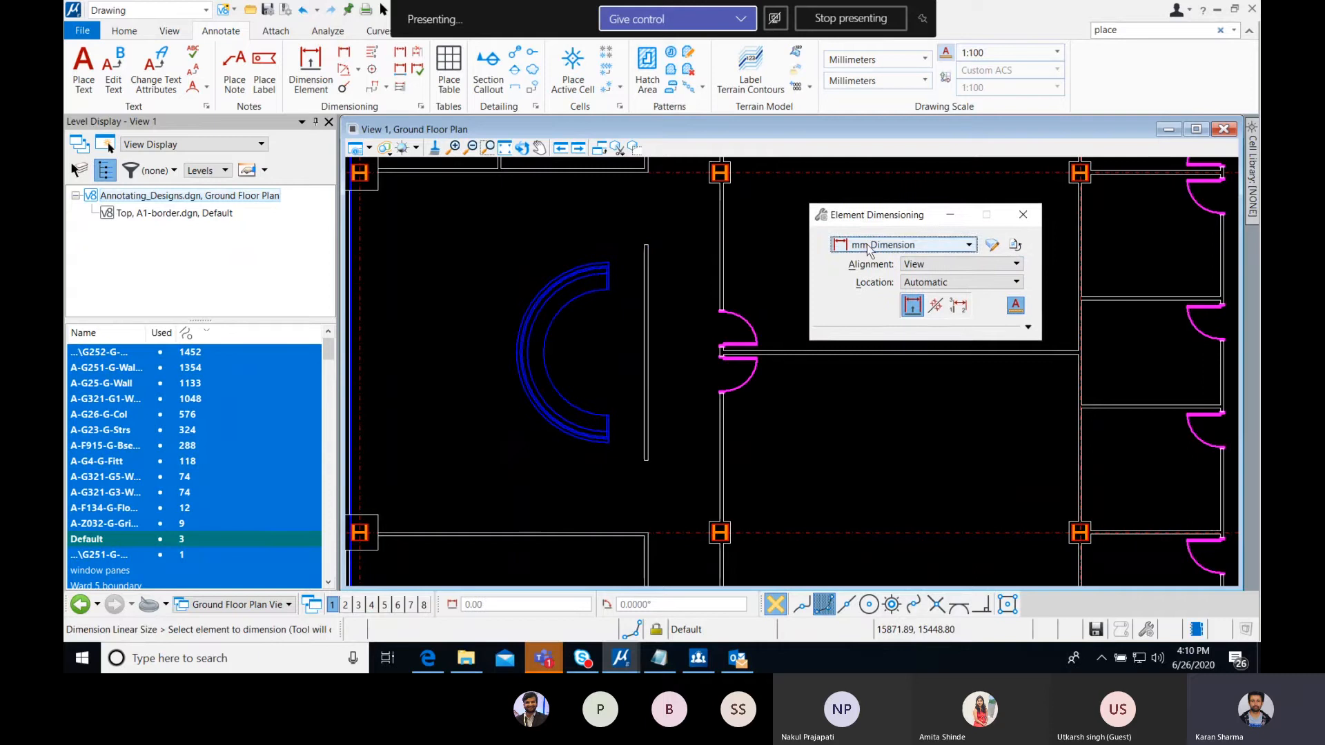
{"action": "left_click", "coordinate": [867, 246]}
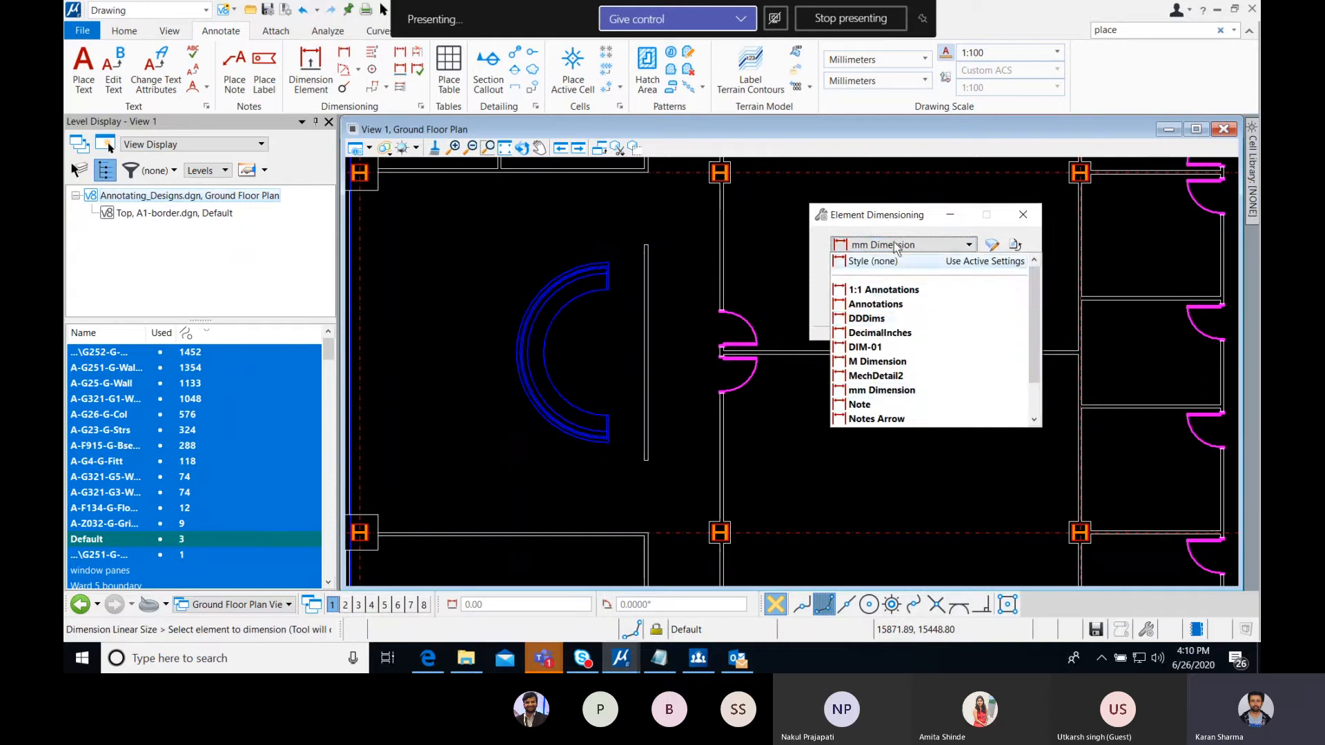
{"action": "left_click", "coordinate": [895, 260]}
{"action": "left_click", "coordinate": [893, 246]}
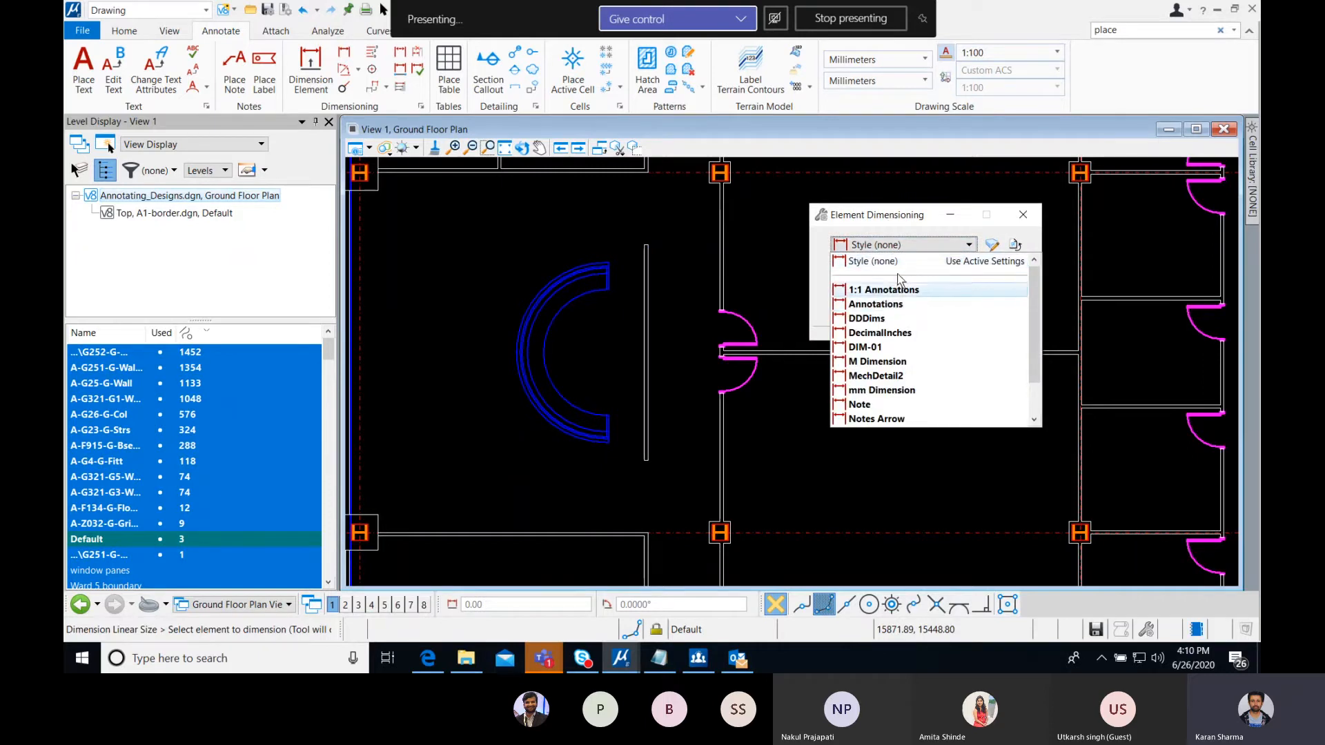
{"action": "scroll", "coordinate": [898, 350], "scroll_direction": "down", "scroll_amount": 1}
{"action": "scroll", "coordinate": [897, 350], "scroll_direction": "up", "scroll_amount": 1}
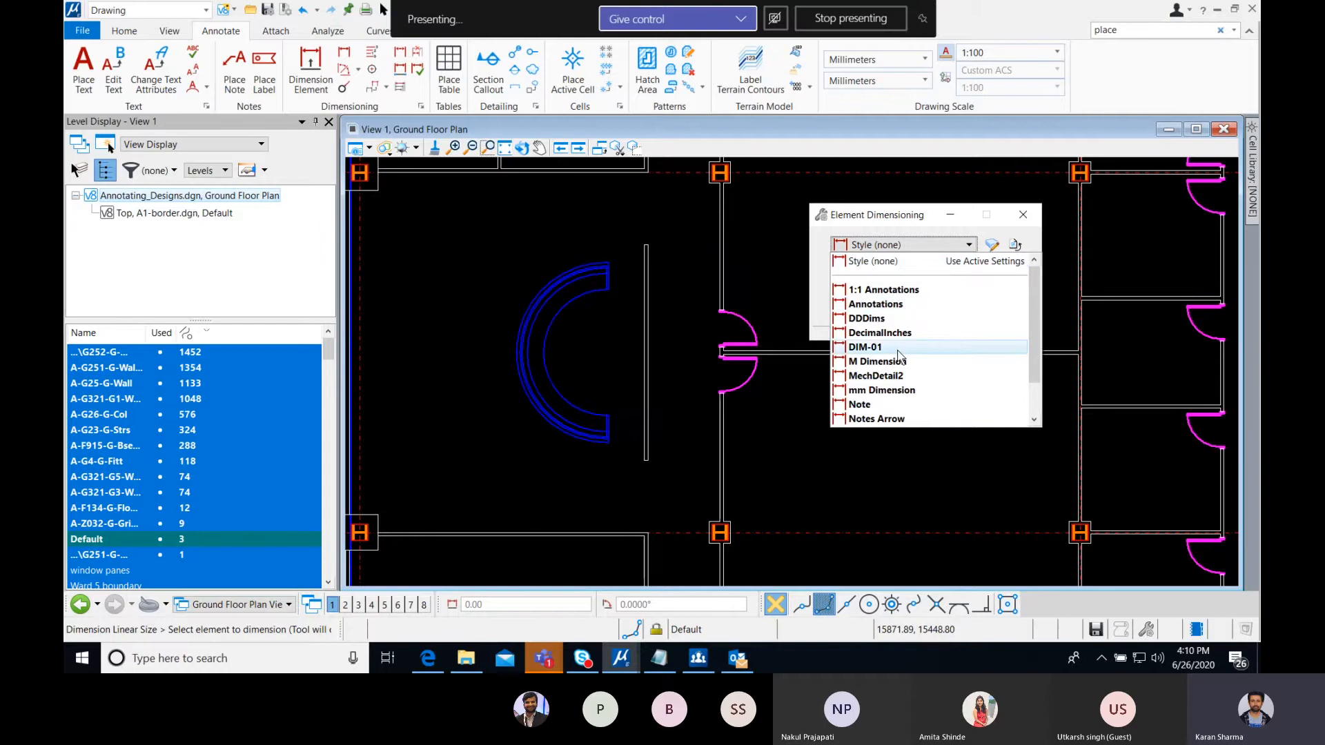
{"action": "left_click", "coordinate": [887, 389]}
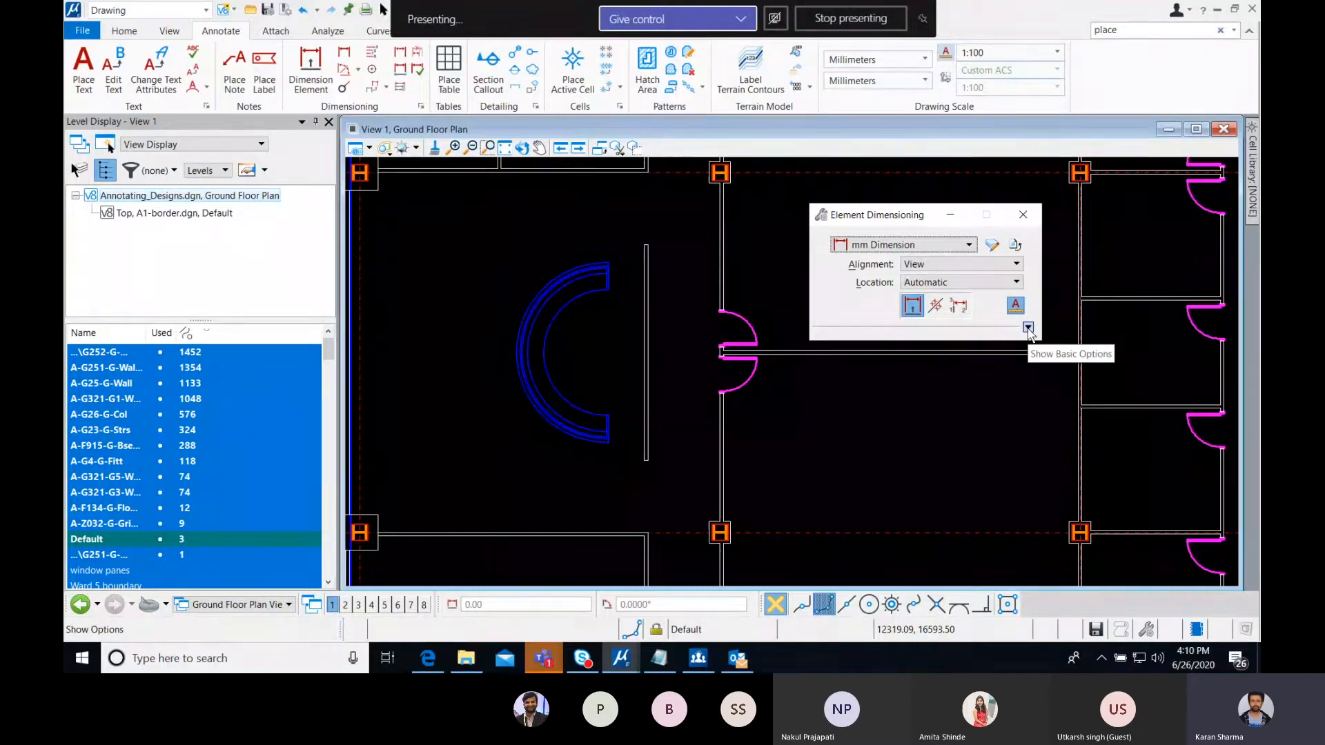
- Expand the basic options of Element Dimensioning to examine the extension, text alignment, frame, prefix and suffix settings
{"action": "left_click", "coordinate": [1028, 329]}
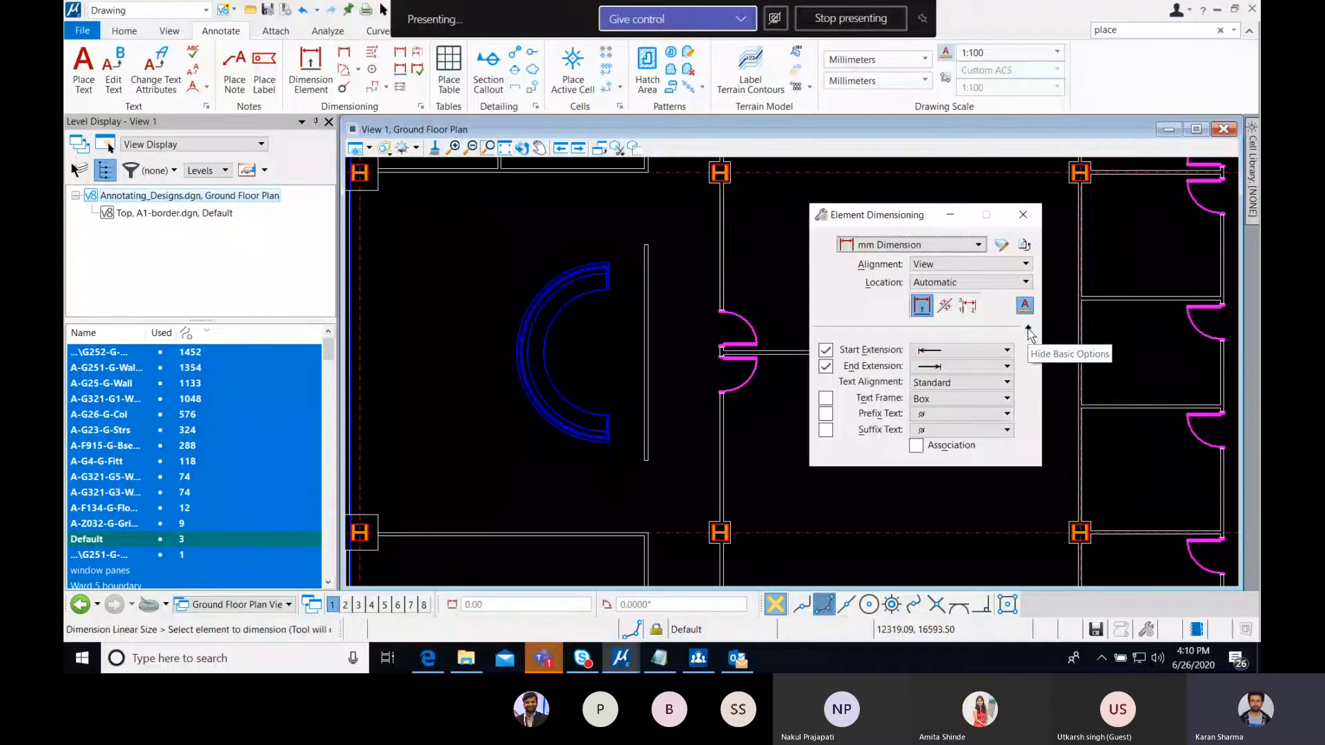
{"action": "left_click", "coordinate": [1028, 328]}
{"action": "left_click", "coordinate": [1028, 329]}
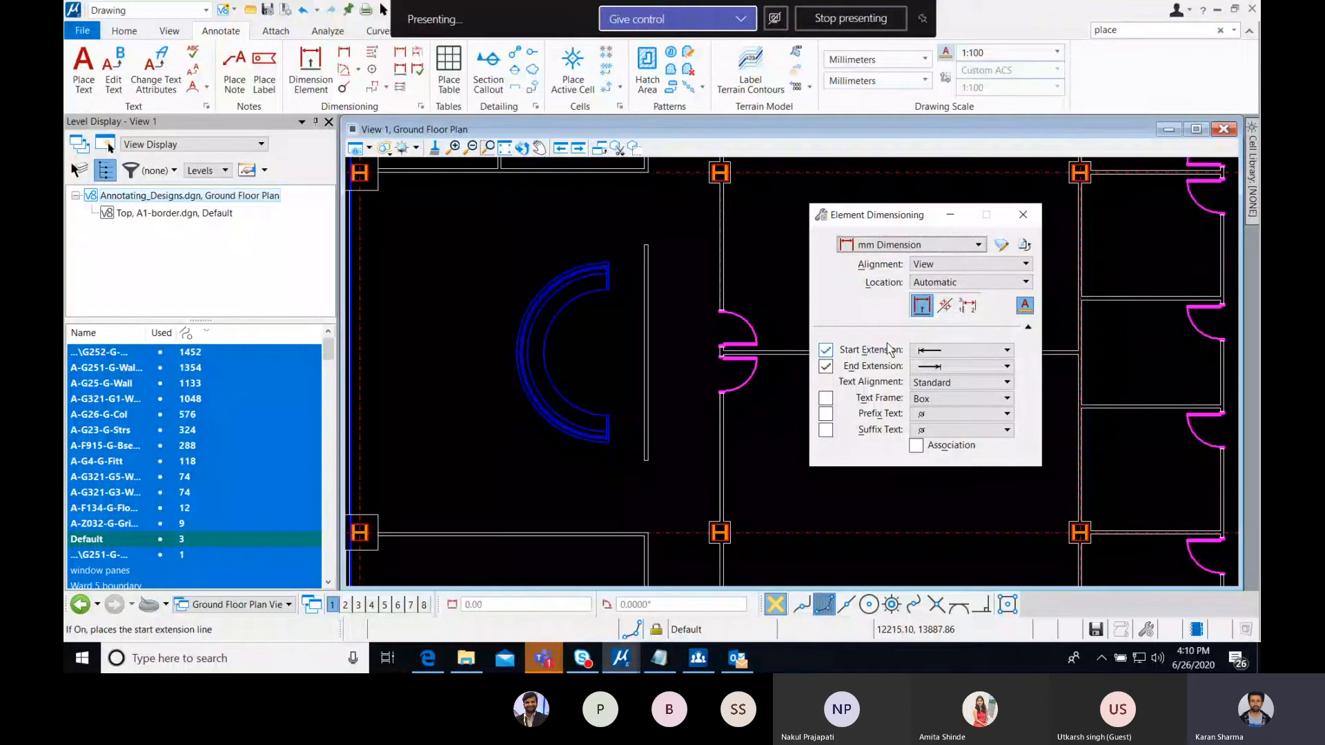
- Dimension the length of the narrow vertical wall beside the curved desk with Dimension Element, placing the dimension on the side facing the double doors
{"action": "left_click", "coordinate": [308, 81]}
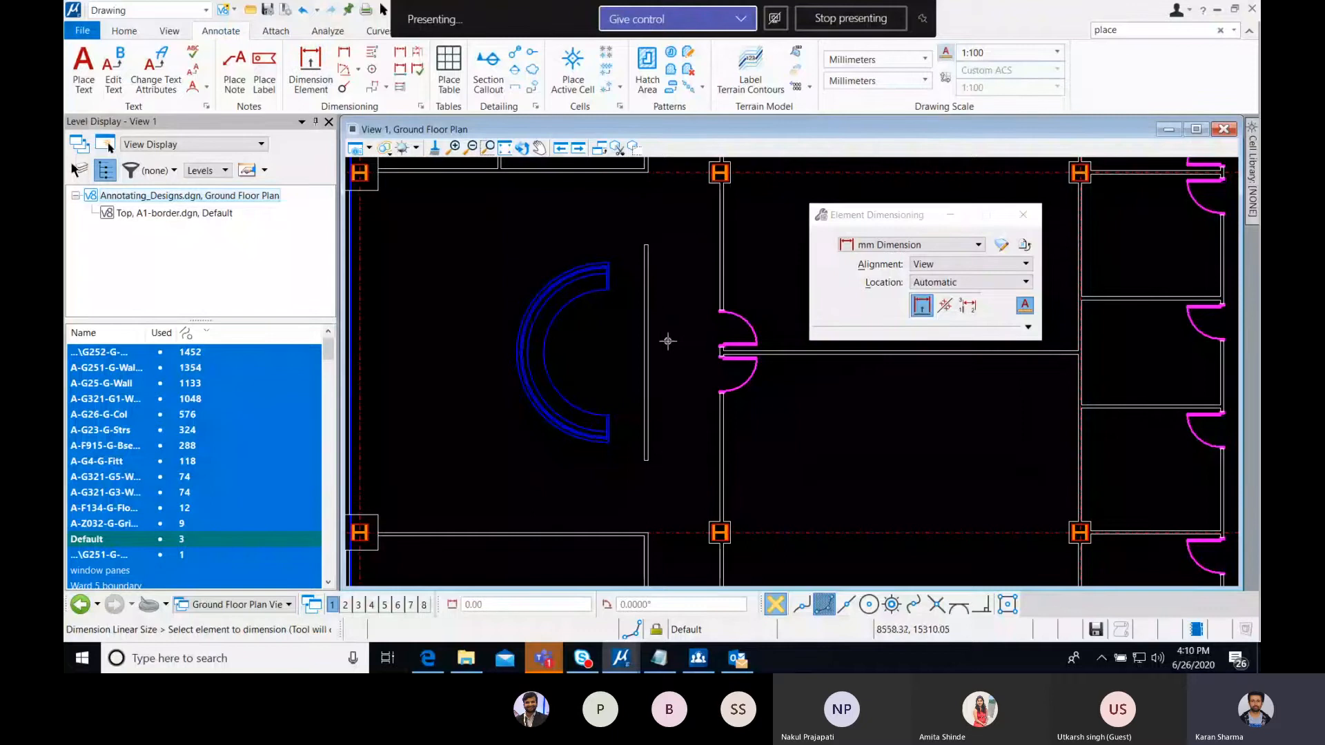
{"action": "scroll", "coordinate": [655, 349], "scroll_direction": "up", "scroll_amount": 2}
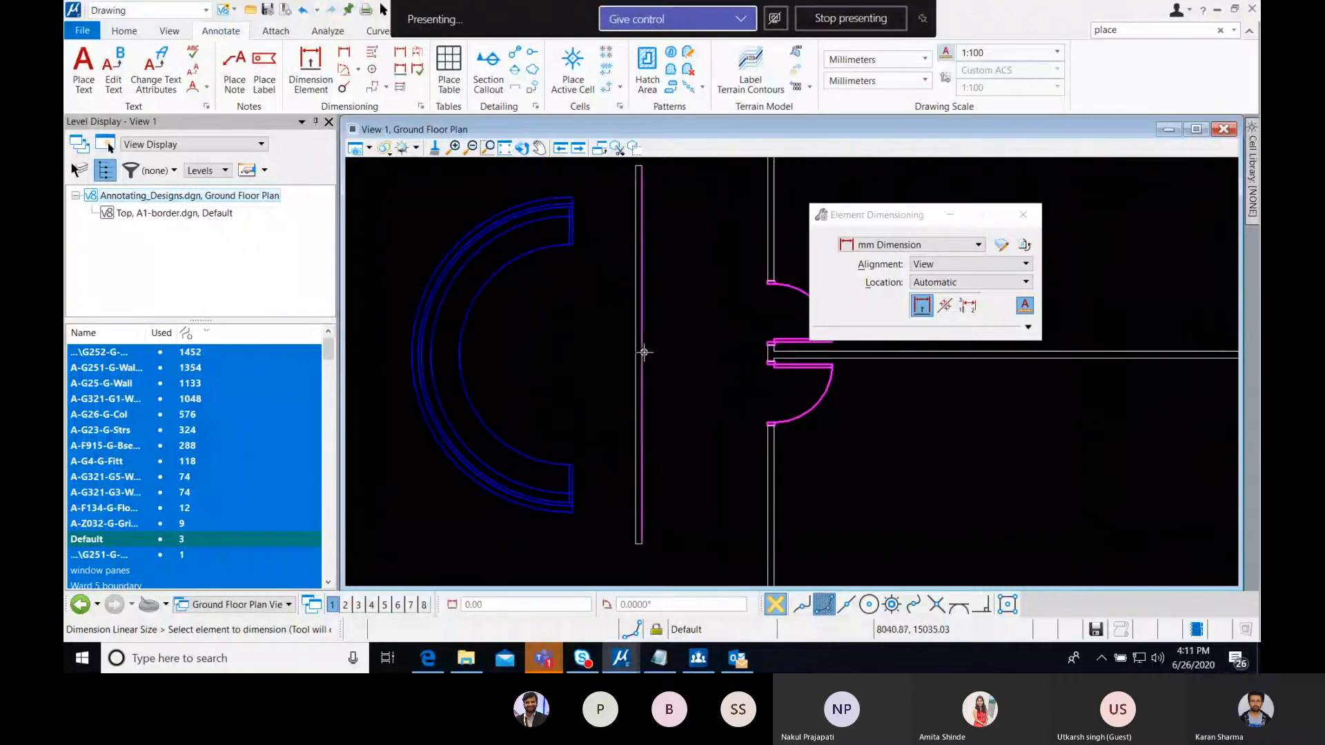
{"action": "left_click", "coordinate": [644, 353]}
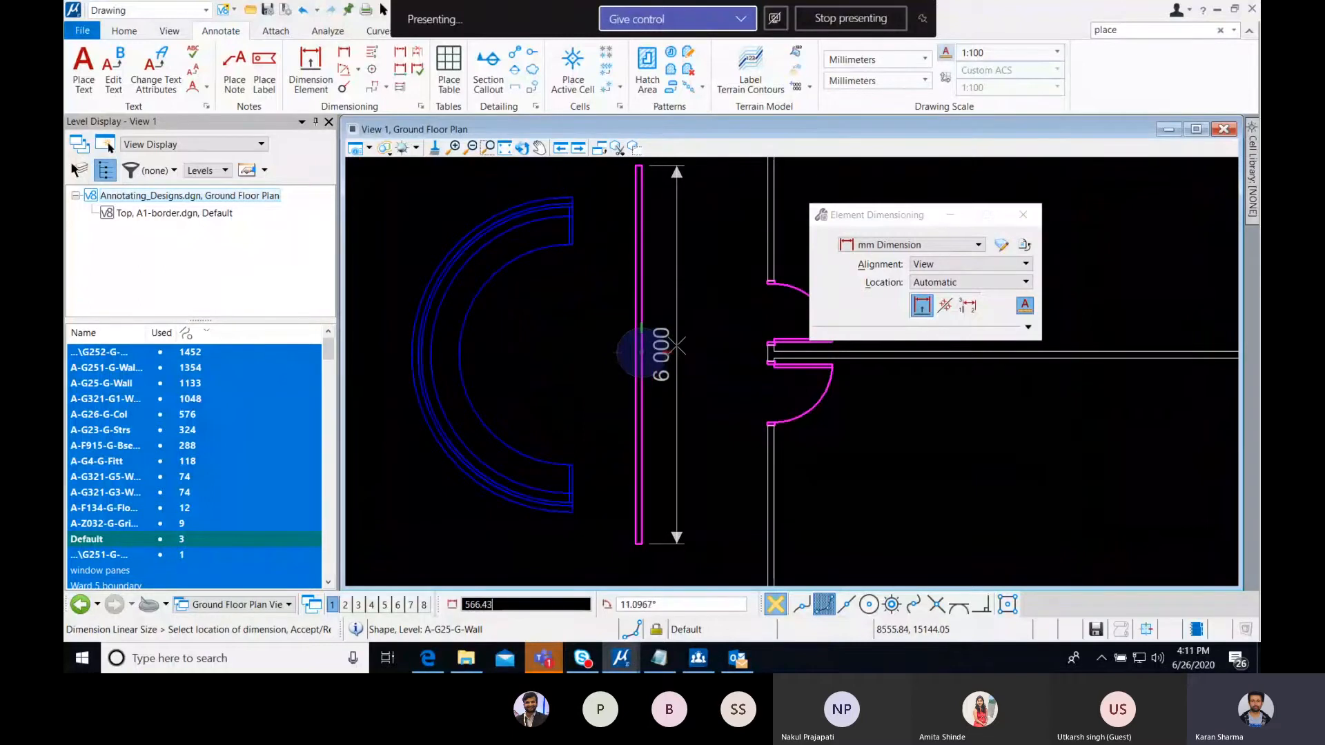
{"action": "left_click", "coordinate": [676, 345]}
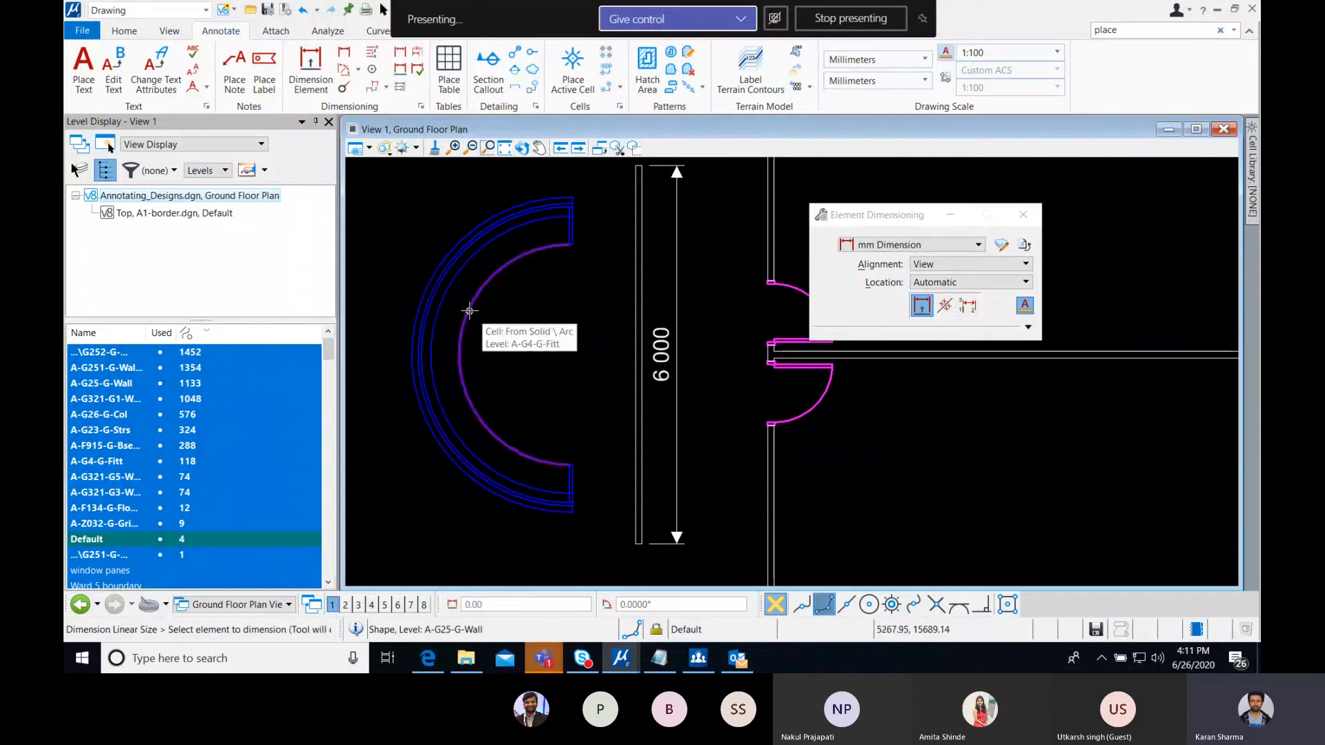
- Dimension the radius of the curved desk's outer arc, placing the text outside the arc
{"action": "left_click", "coordinate": [417, 308]}
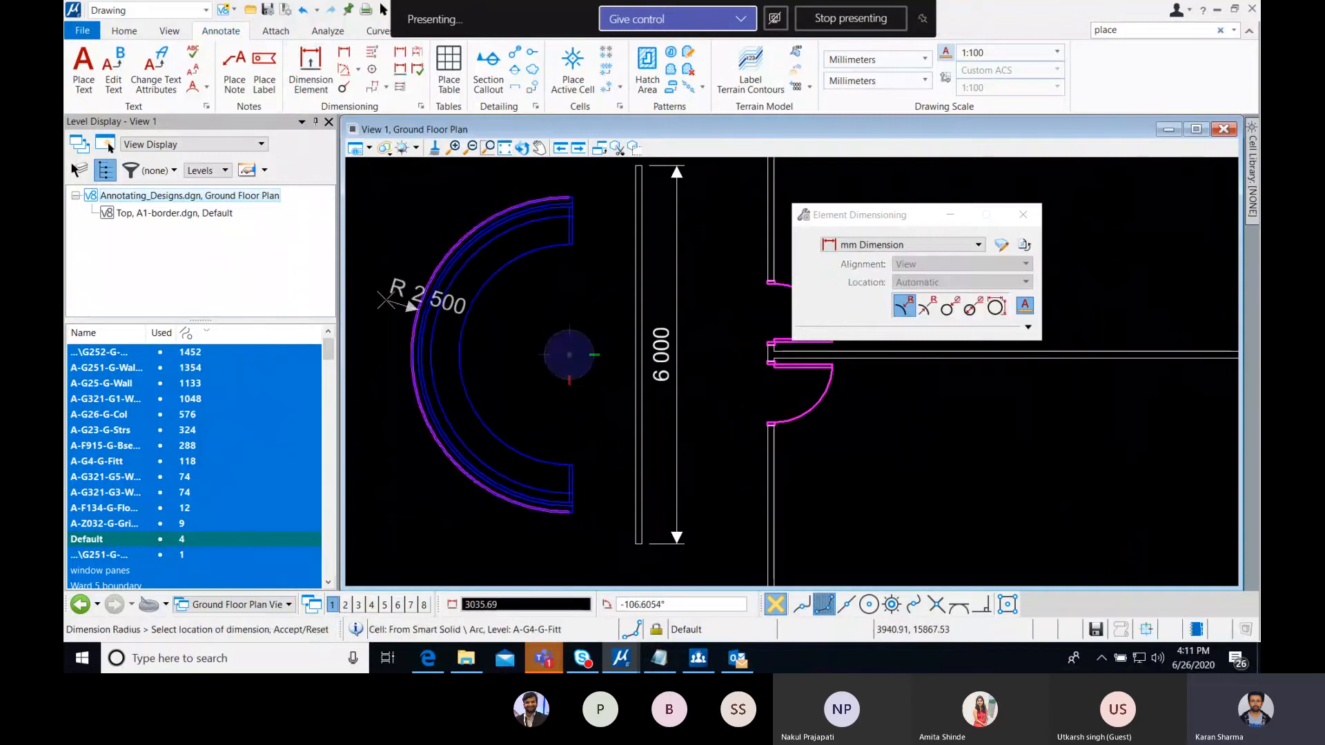
{"action": "middle_click_drag", "start_coordinate": [386, 300], "coordinate": [522, 314]}
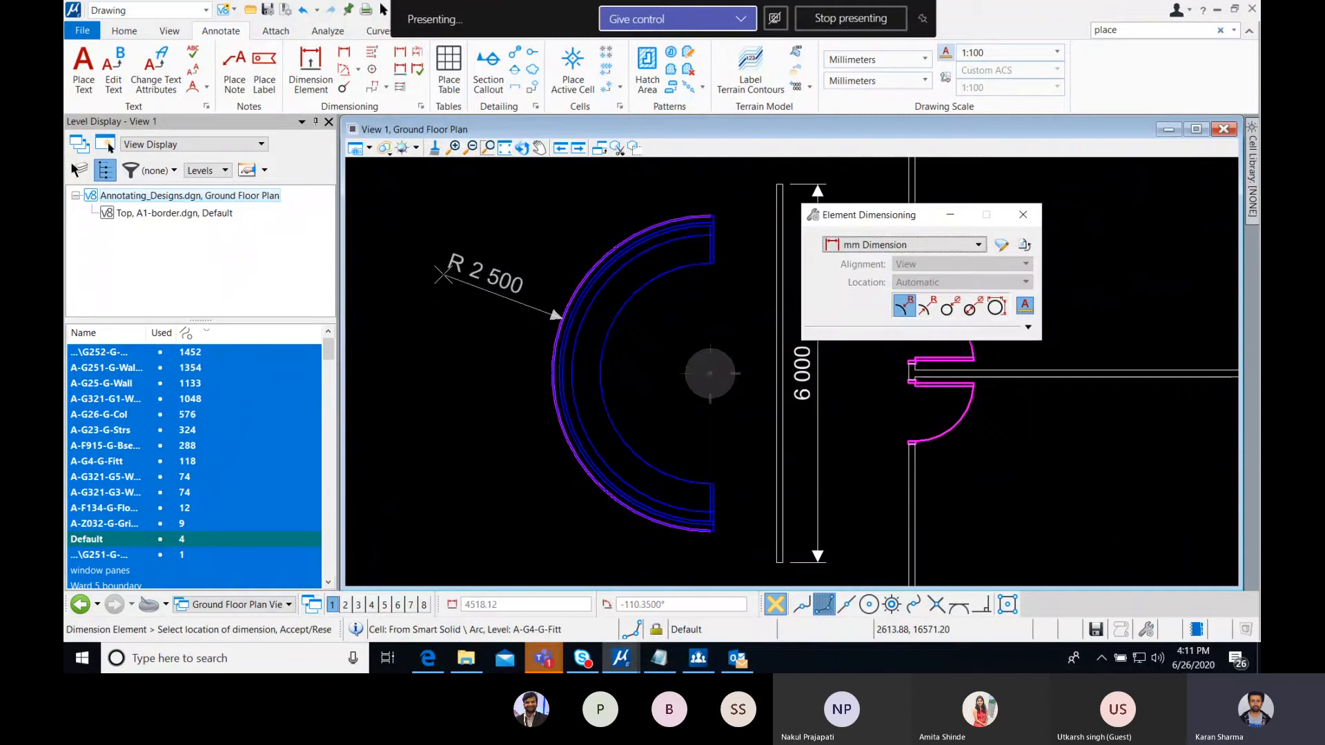
{"action": "left_click", "coordinate": [443, 275]}
{"action": "scroll", "coordinate": [681, 209], "scroll_direction": "down", "scroll_amount": 2}
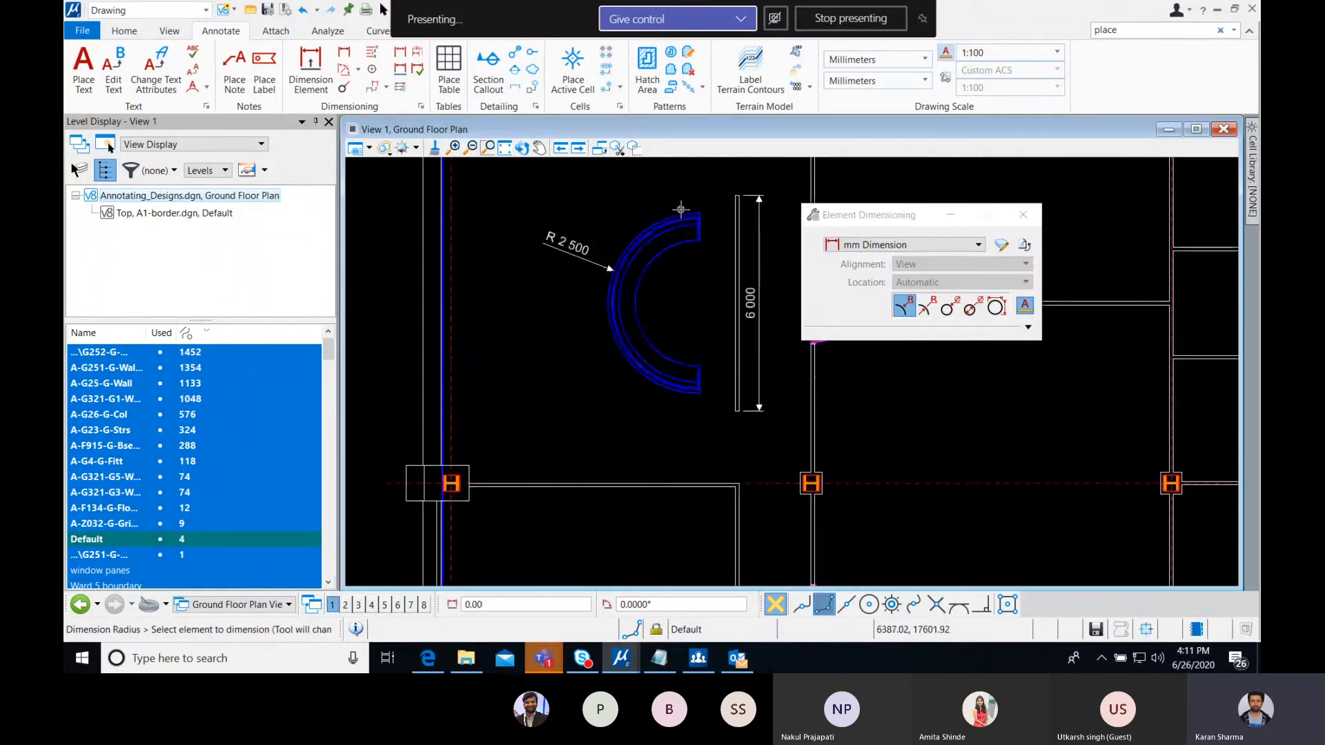
{"action": "scroll", "coordinate": [681, 209], "scroll_direction": "down", "scroll_amount": 5}
{"action": "scroll", "coordinate": [636, 317], "scroll_direction": "up", "scroll_amount": 6}
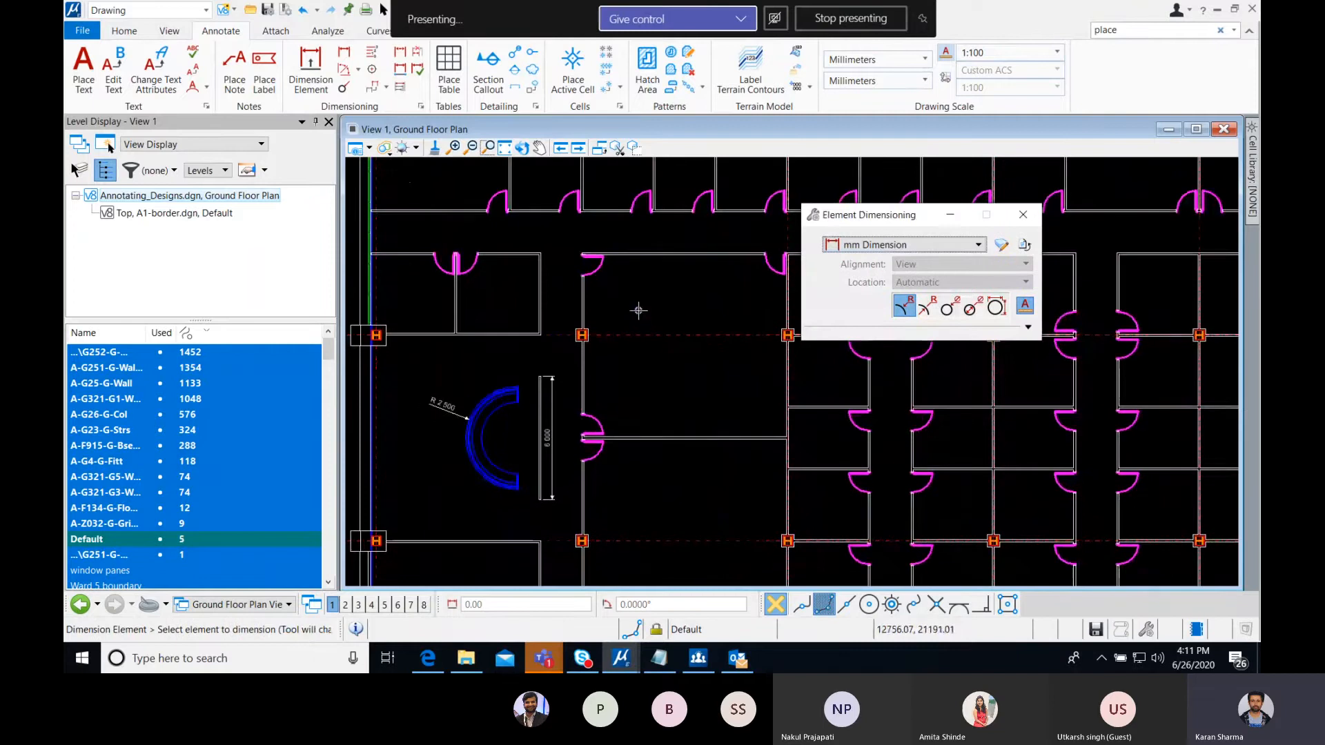
- Place two chained Linear Size dimensions below the plan's lower exterior wall, from its stairwell end across the next two columns
{"action": "left_click", "coordinate": [343, 52]}
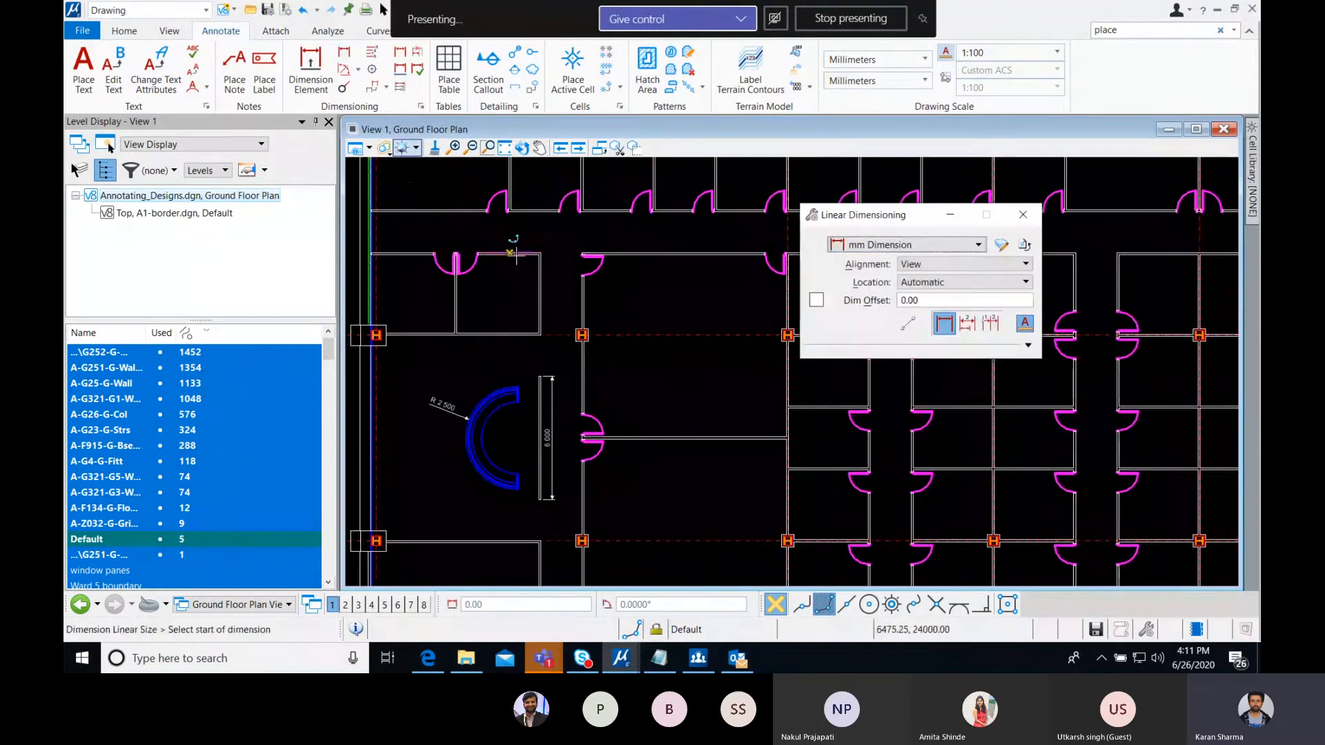
{"action": "scroll", "coordinate": [673, 414], "scroll_direction": "down", "scroll_amount": 5}
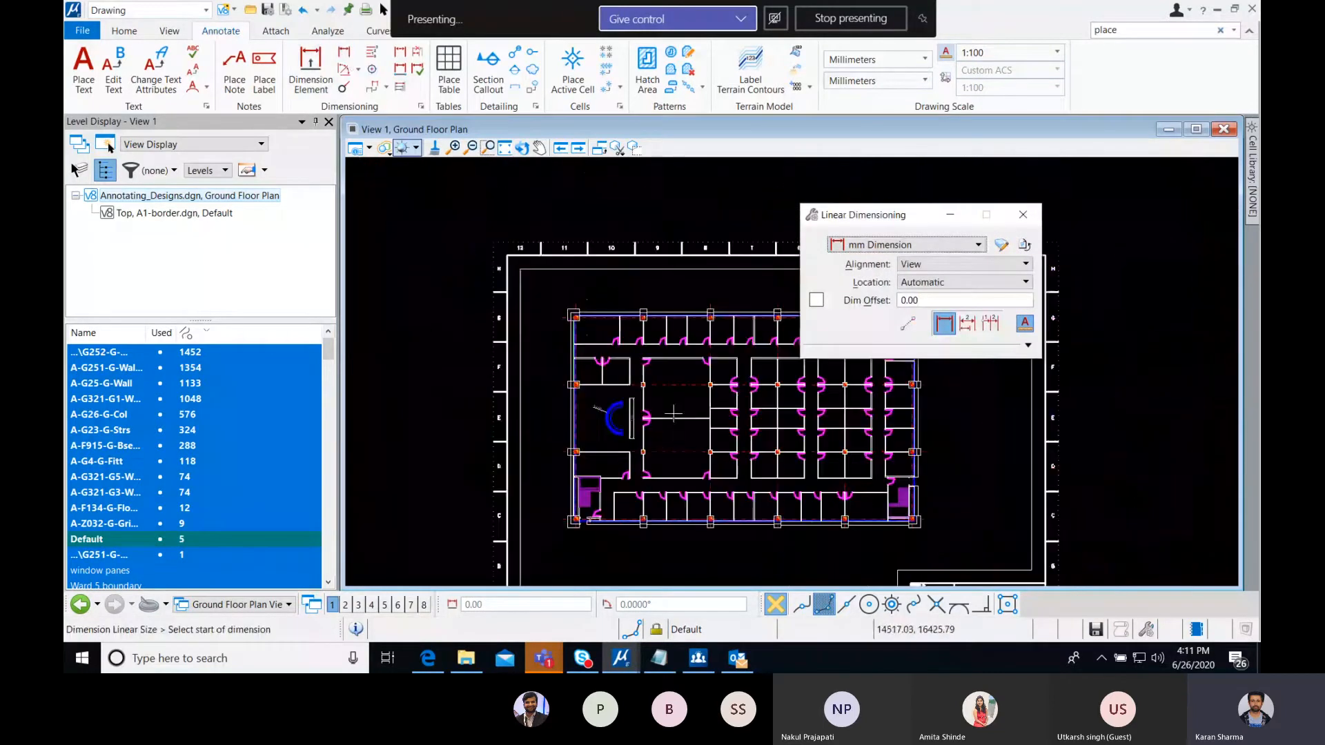
{"action": "scroll", "coordinate": [670, 379], "scroll_direction": "up", "scroll_amount": 3}
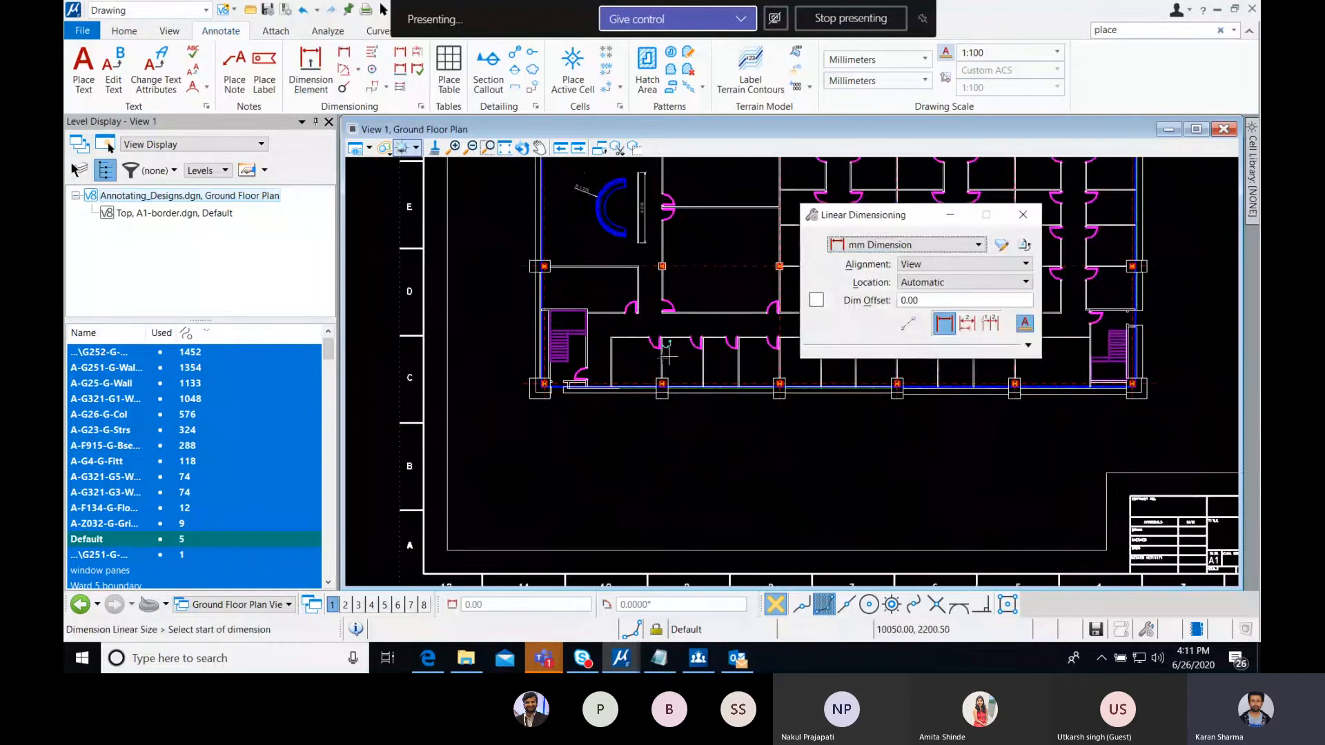
{"action": "middle_click_drag", "start_coordinate": [679, 383], "coordinate": [621, 427]}
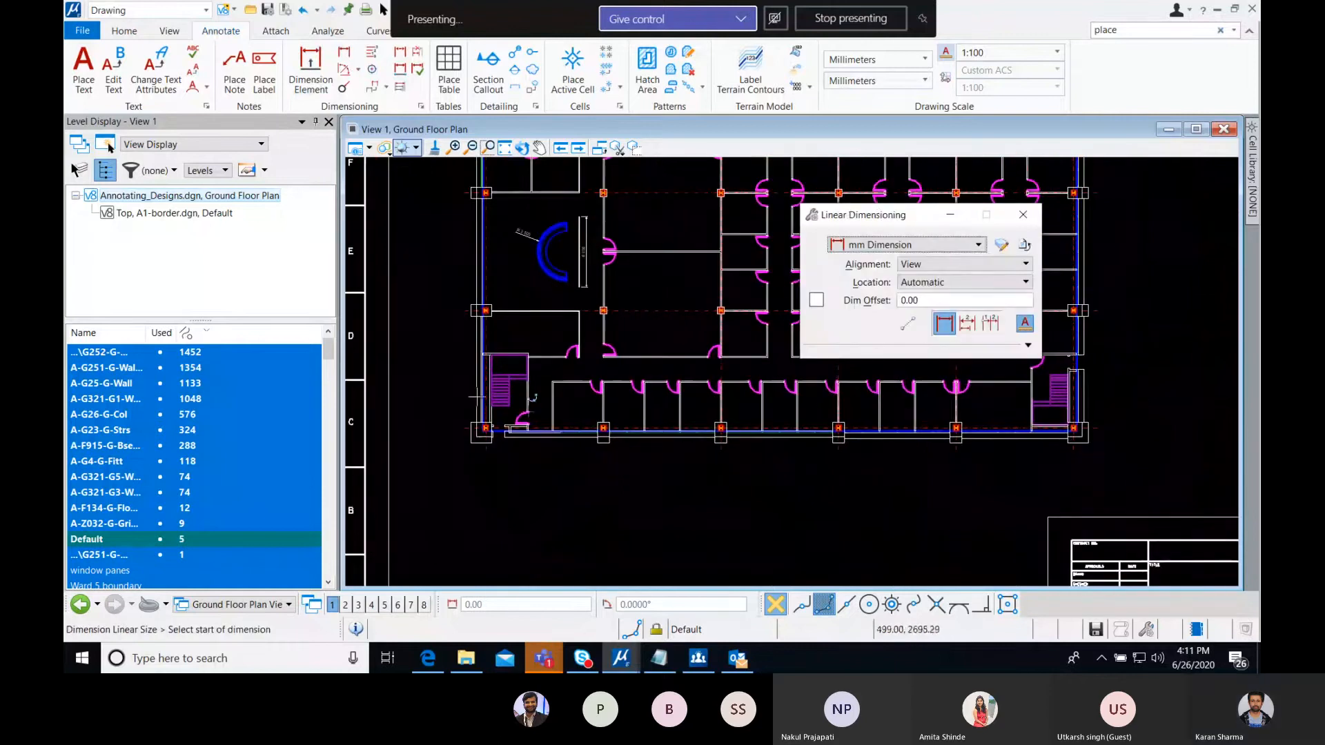
{"action": "left_click", "coordinate": [504, 429]}
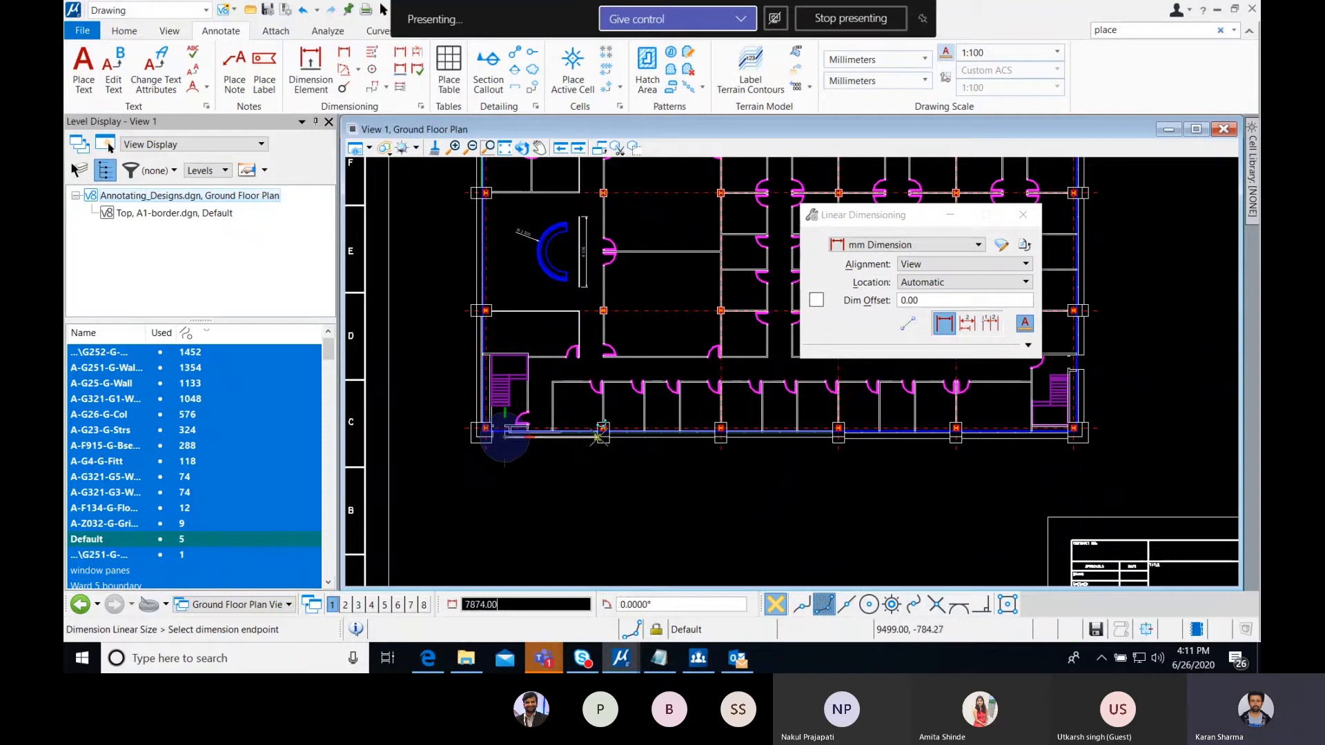
{"action": "left_click", "coordinate": [598, 433]}
{"action": "scroll", "coordinate": [596, 464], "scroll_direction": "up", "scroll_amount": 5}
{"action": "left_click", "coordinate": [596, 465]}
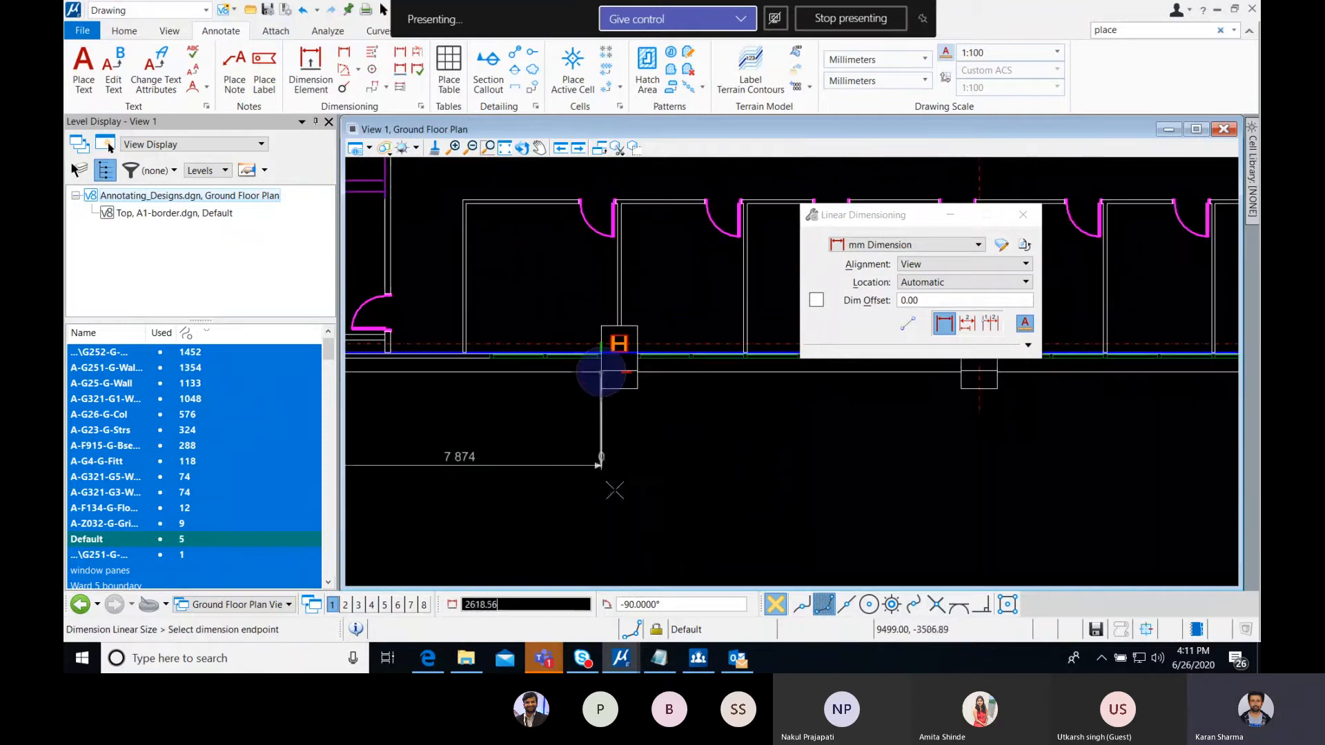
{"action": "left_click", "coordinate": [961, 389]}
{"action": "right_click", "coordinate": [962, 409]}
{"action": "scroll", "coordinate": [952, 520], "scroll_direction": "down", "scroll_amount": 2}
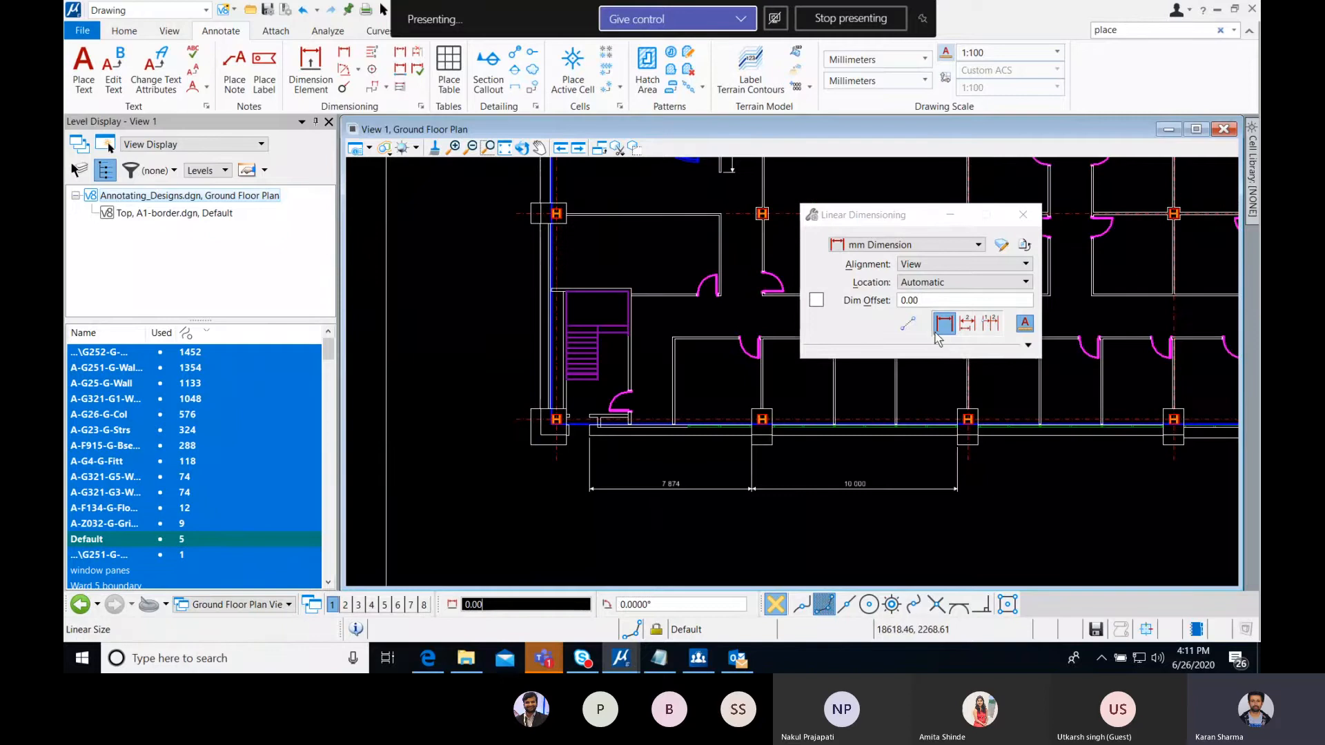
- Add a stacked location dimension across the next column bay, lined up with the existing dimensions below the exterior wall
{"action": "left_click", "coordinate": [967, 323]}
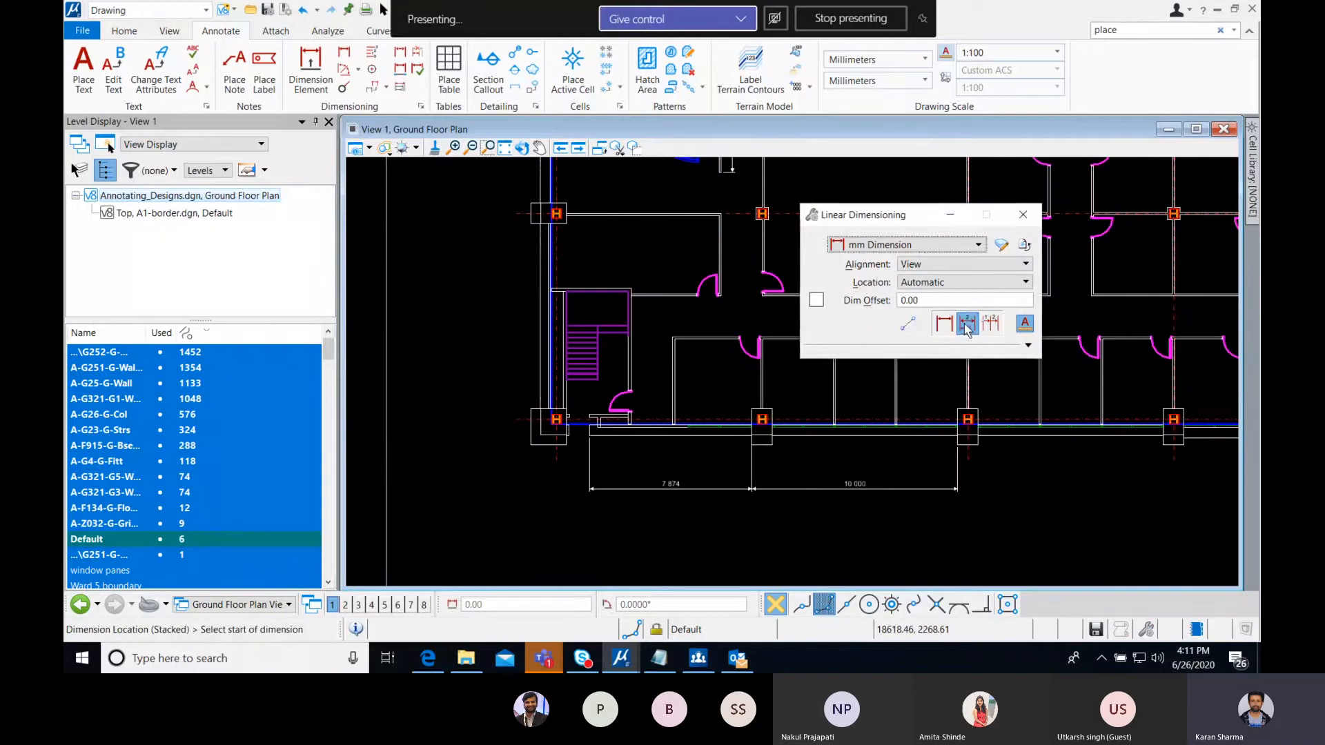
{"action": "left_click", "coordinate": [959, 441]}
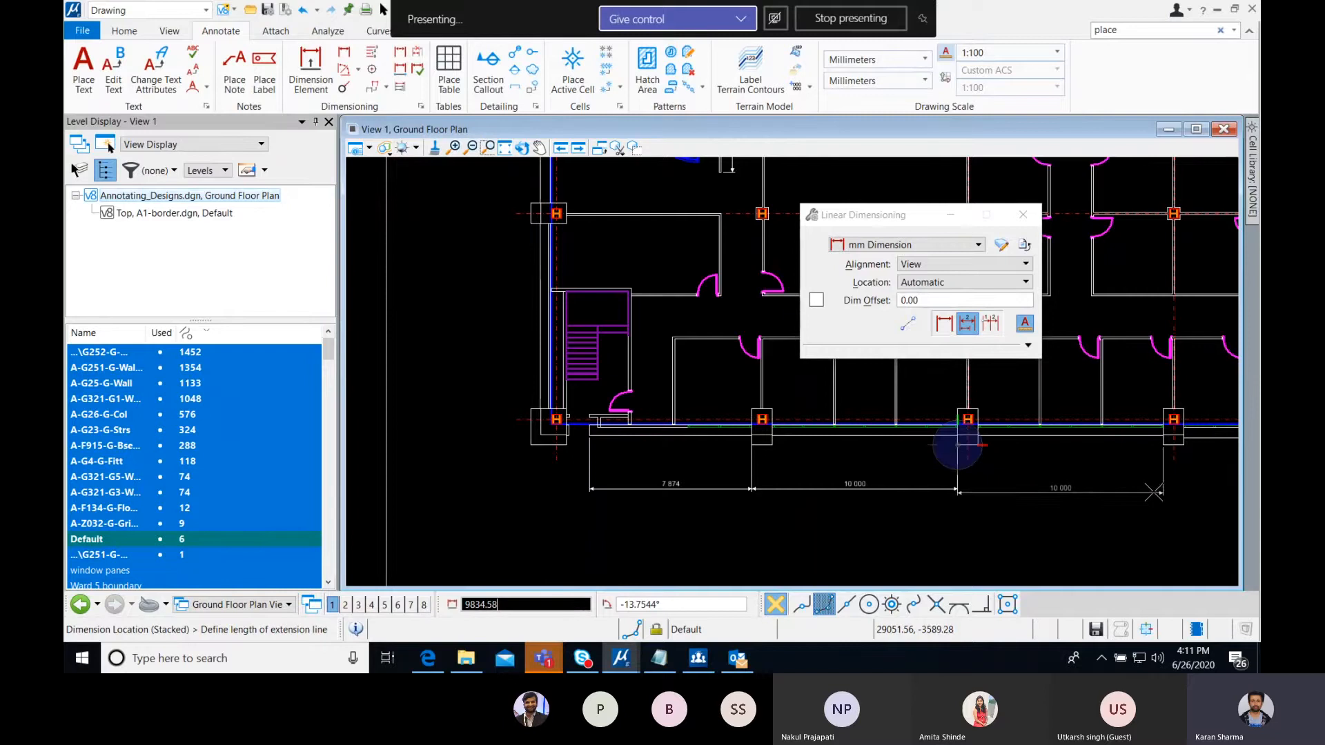
{"action": "middle_click_drag", "start_coordinate": [1153, 491], "coordinate": [933, 491]}
{"action": "scroll", "coordinate": [933, 490], "scroll_direction": "up", "scroll_amount": 2}
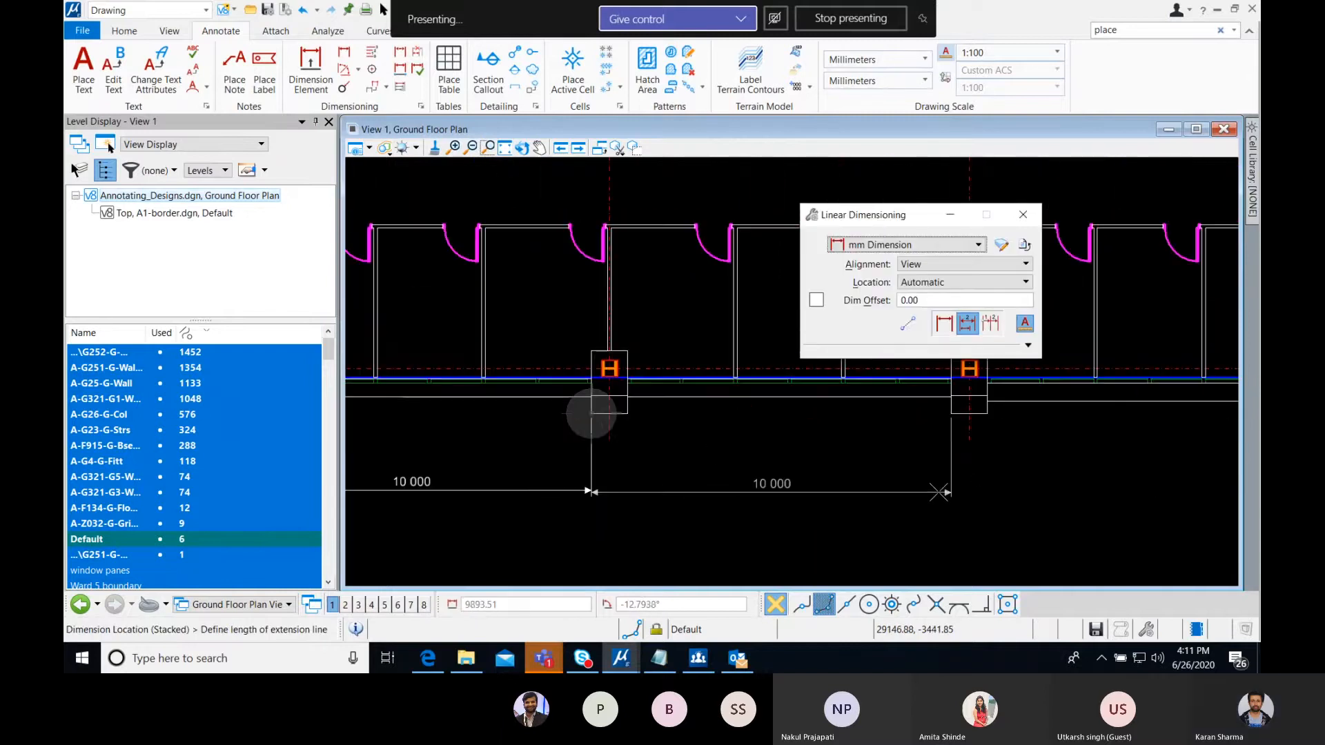
{"action": "left_click", "coordinate": [940, 491]}
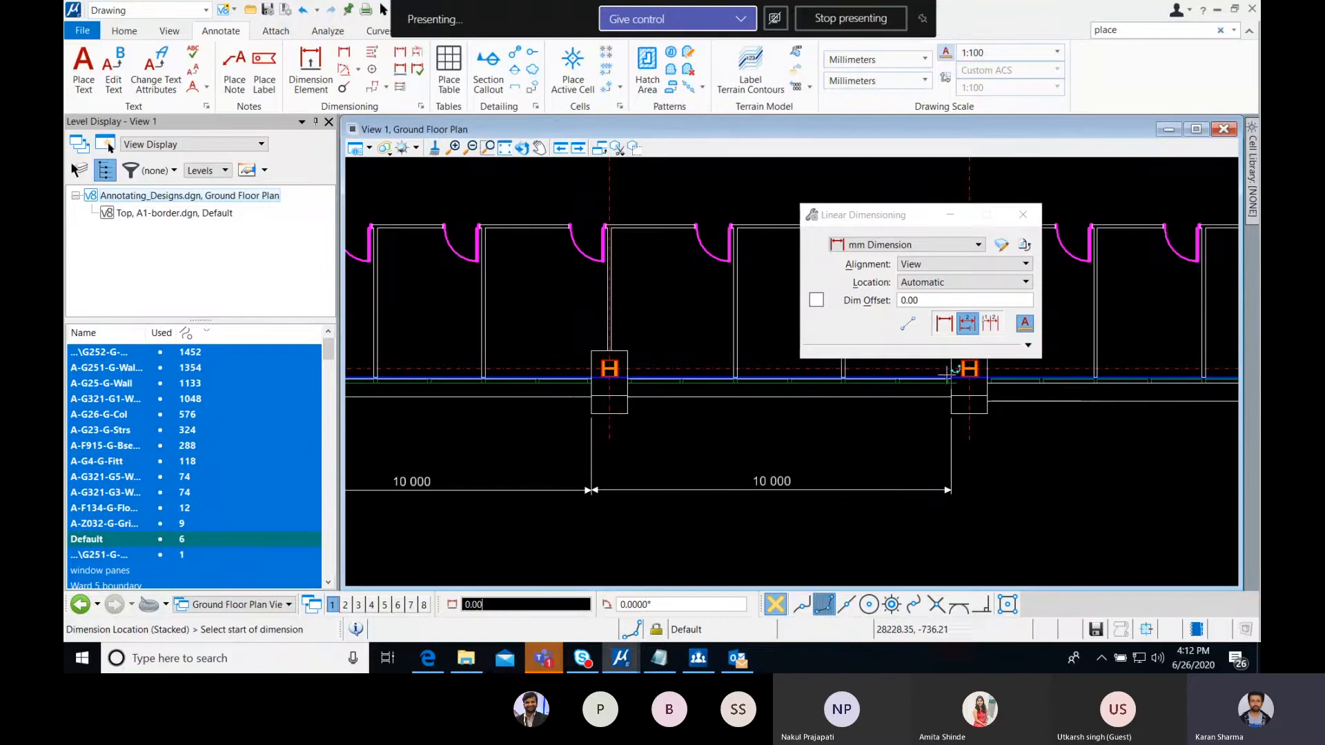
- Place a Dimension Location dimension across the following column bay of the lower exterior wall, ending at the second-to-last column
{"action": "left_click", "coordinate": [990, 324]}
{"action": "middle_click_drag", "start_coordinate": [974, 487], "coordinate": [630, 489]}
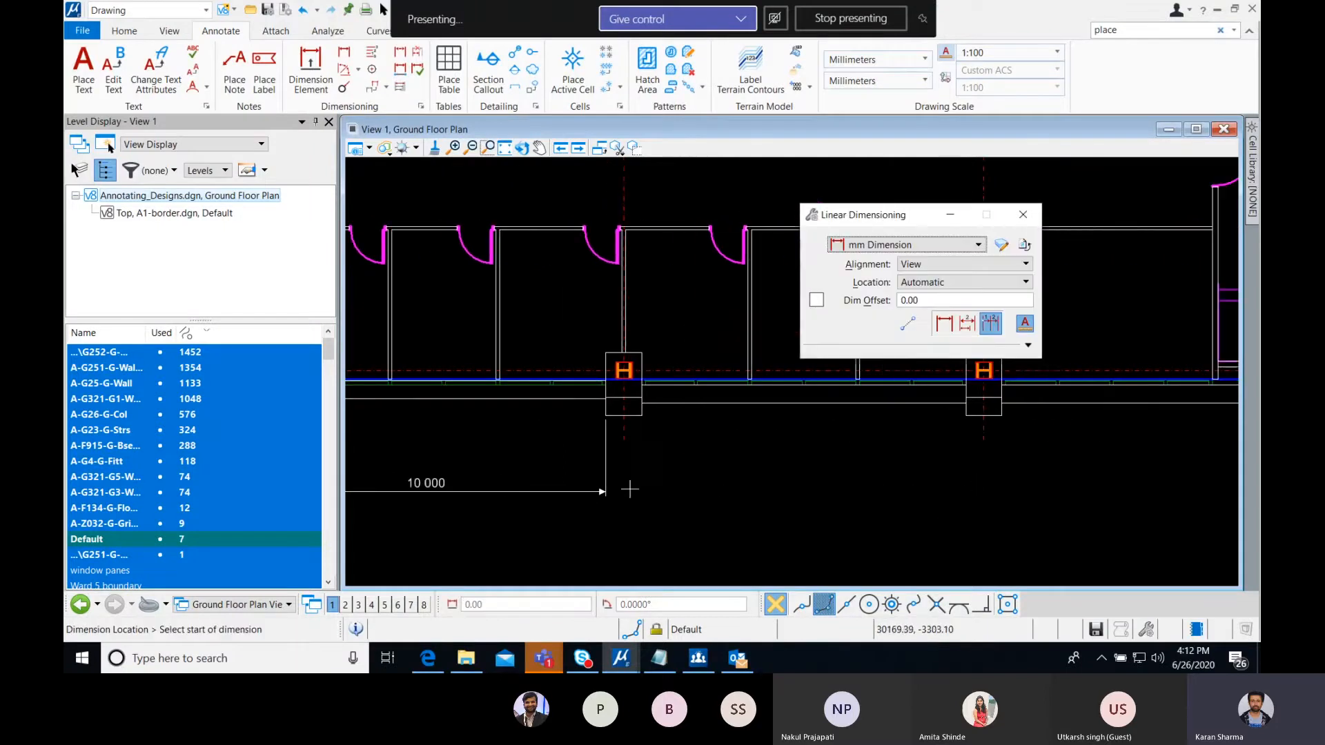
{"action": "scroll", "coordinate": [629, 490], "scroll_direction": "down", "scroll_amount": 5}
{"action": "left_click", "coordinate": [633, 458]}
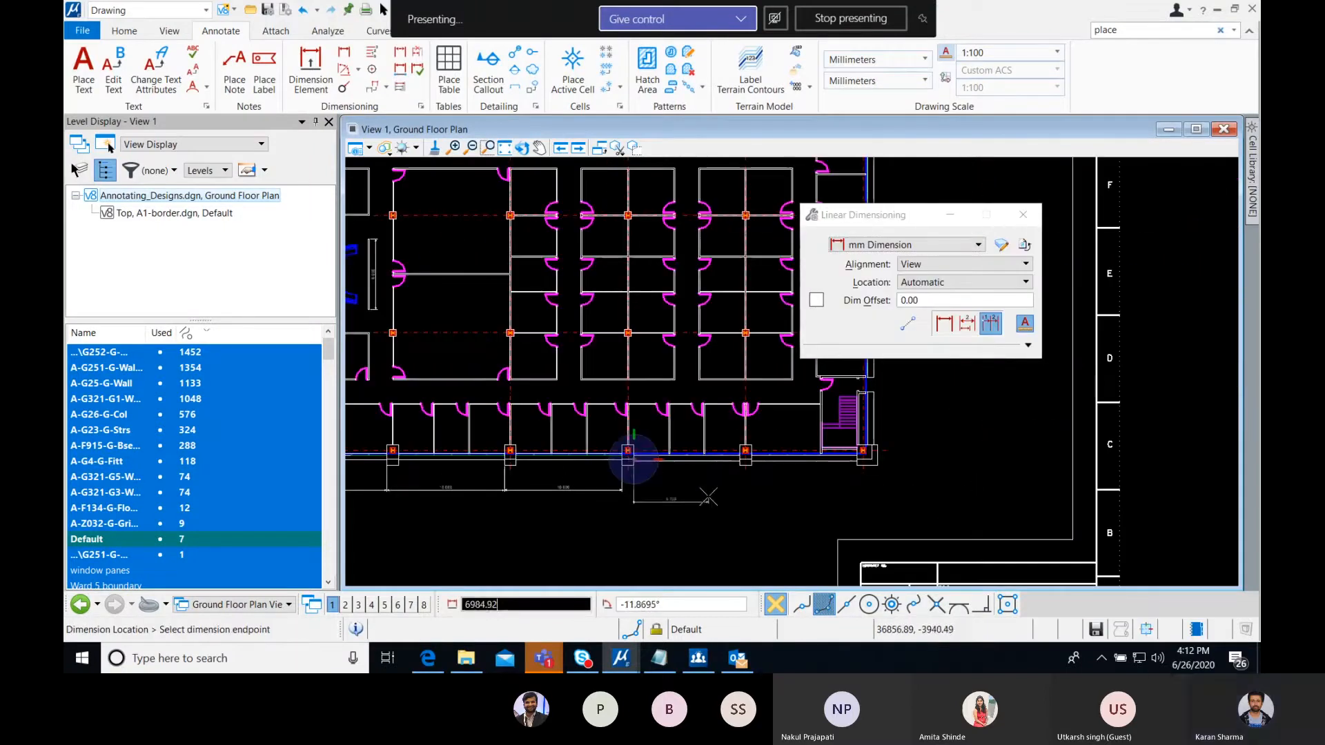
{"action": "left_click", "coordinate": [742, 454]}
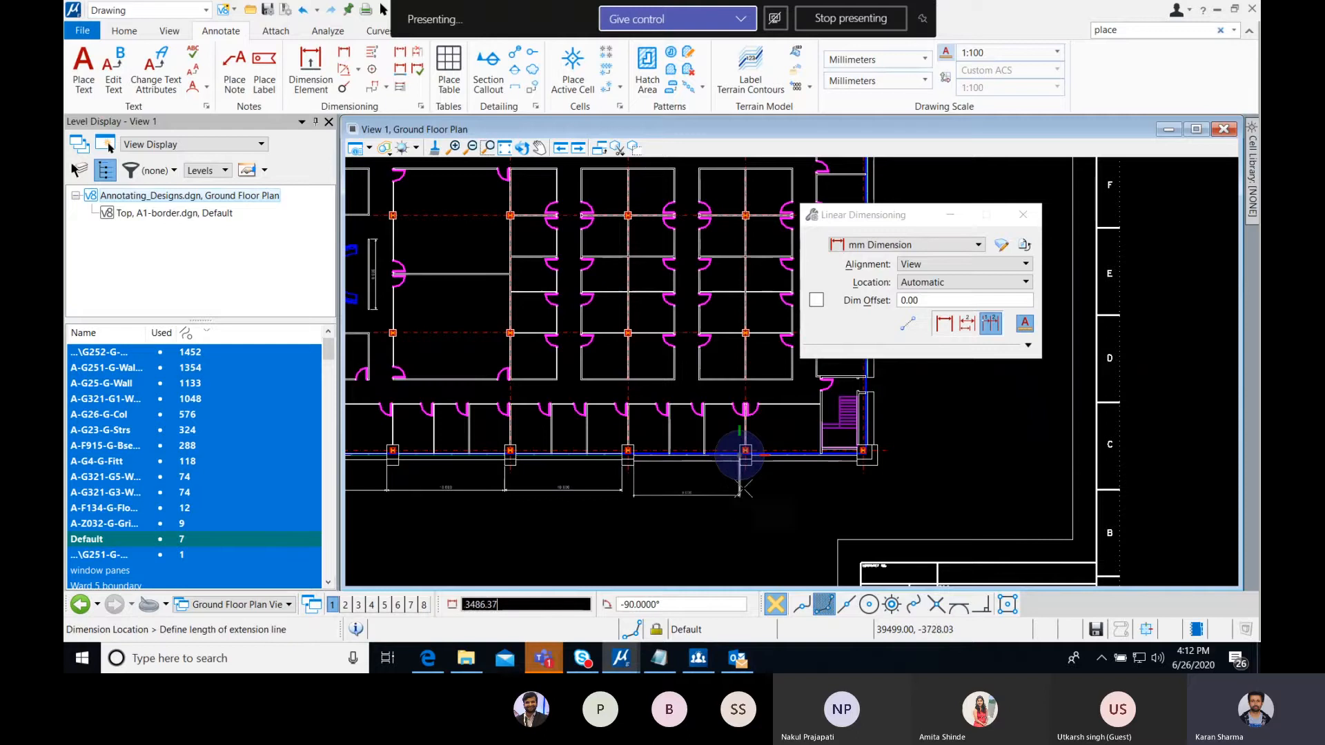
{"action": "left_click", "coordinate": [744, 482]}
{"action": "scroll", "coordinate": [849, 473], "scroll_direction": "up", "scroll_amount": 5}
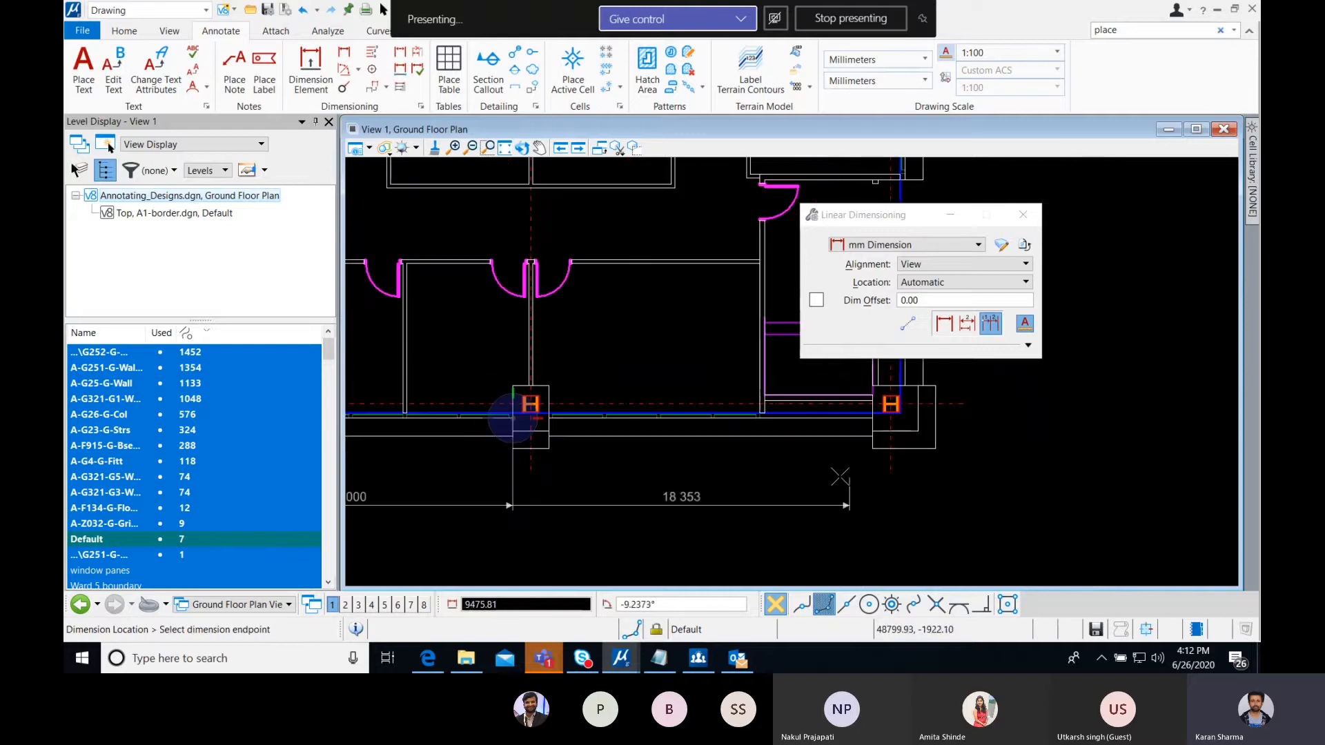
{"action": "middle_click_drag", "start_coordinate": [807, 485], "coordinate": [959, 474]}
{"action": "scroll", "coordinate": [833, 501], "scroll_direction": "down", "scroll_amount": 2}
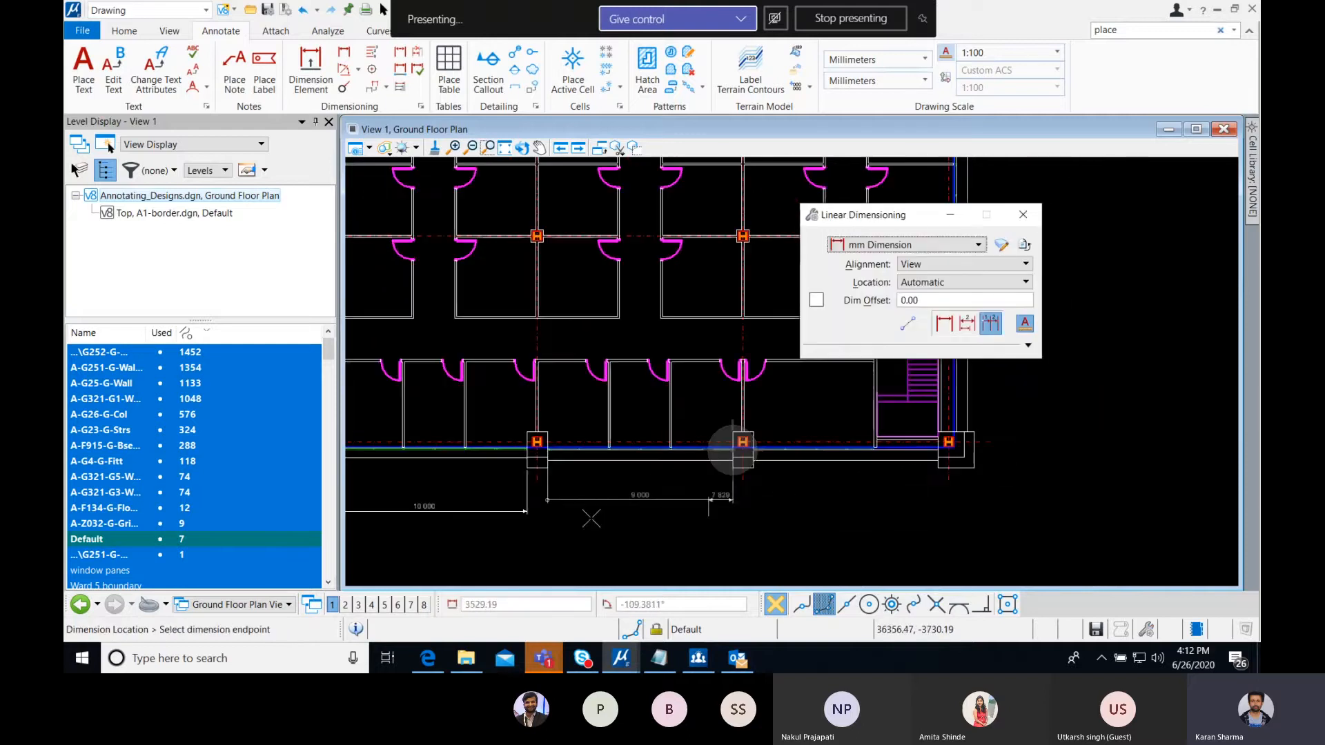
{"action": "right_click", "coordinate": [828, 494]}
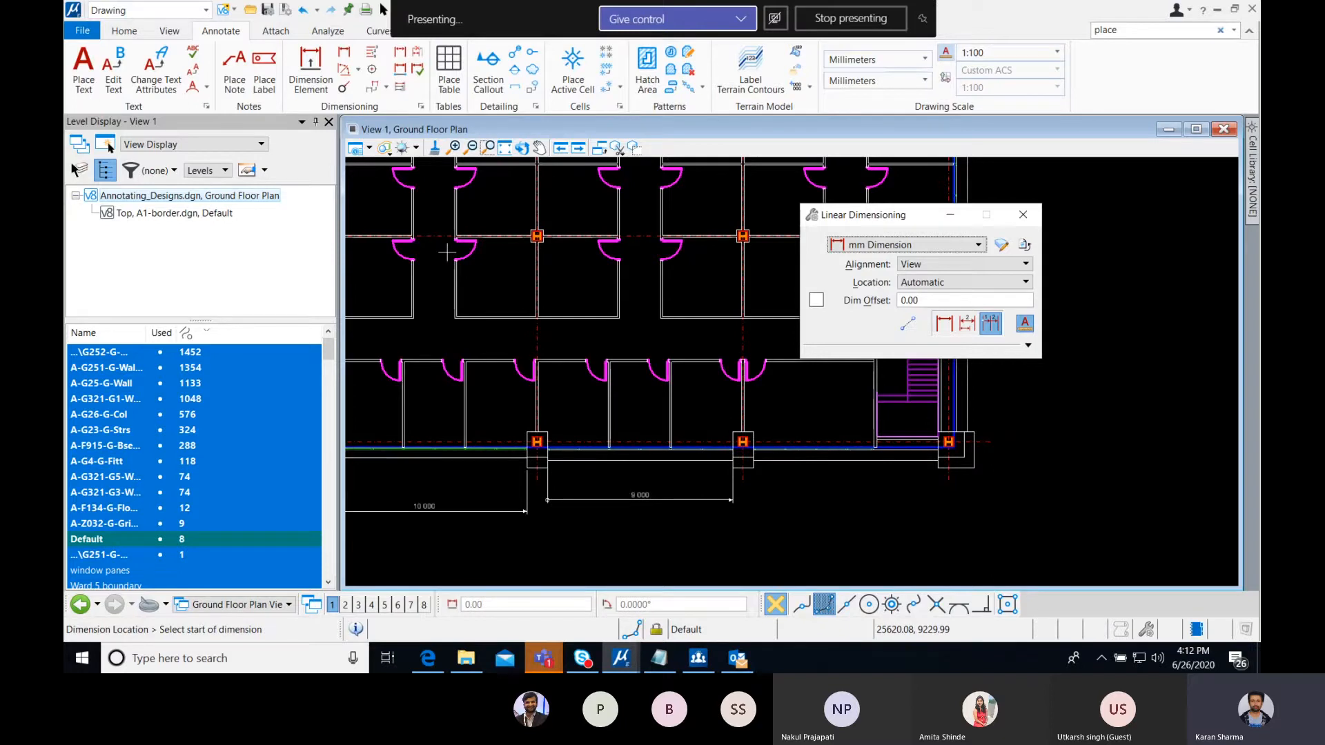
- In the Hatch and Pattern Views group, hatch the large circle with spacing 200, angle 45° and Associative Boundary on
{"action": "left_click", "coordinate": [263, 605]}
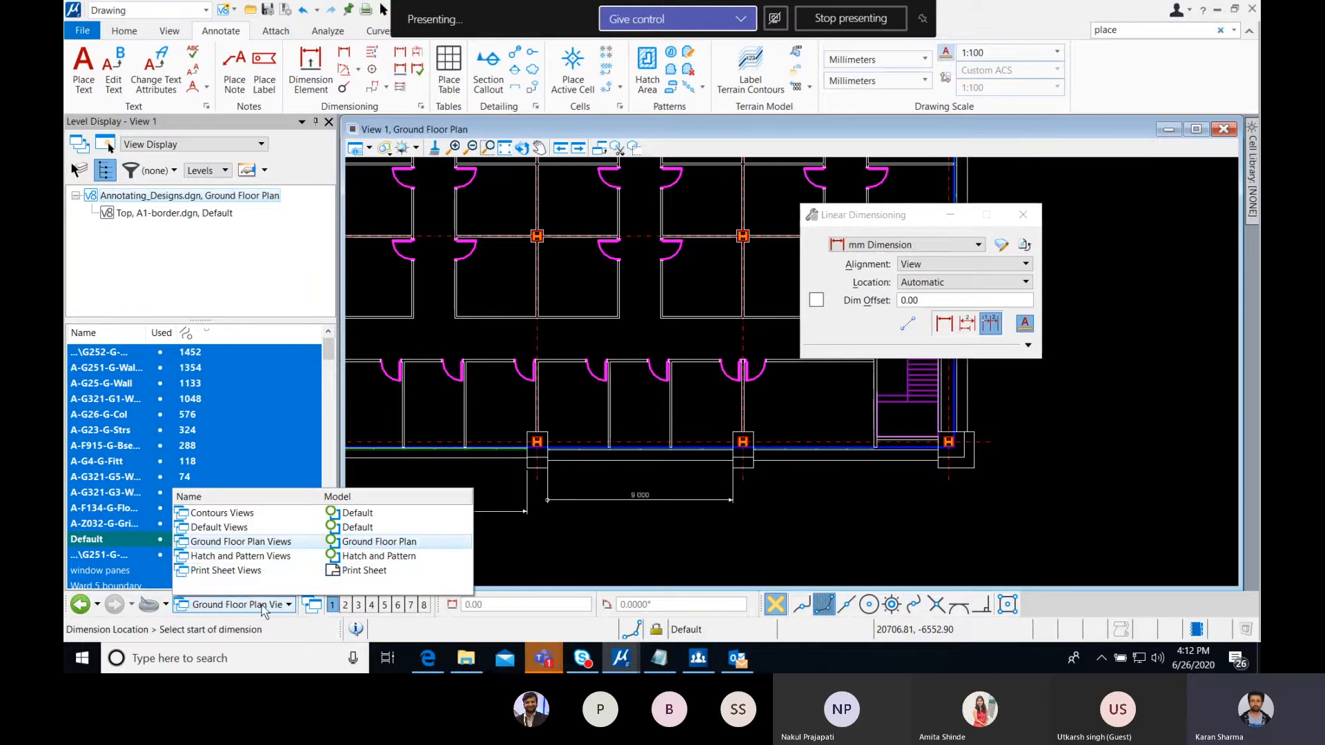
{"action": "left_click", "coordinate": [234, 556]}
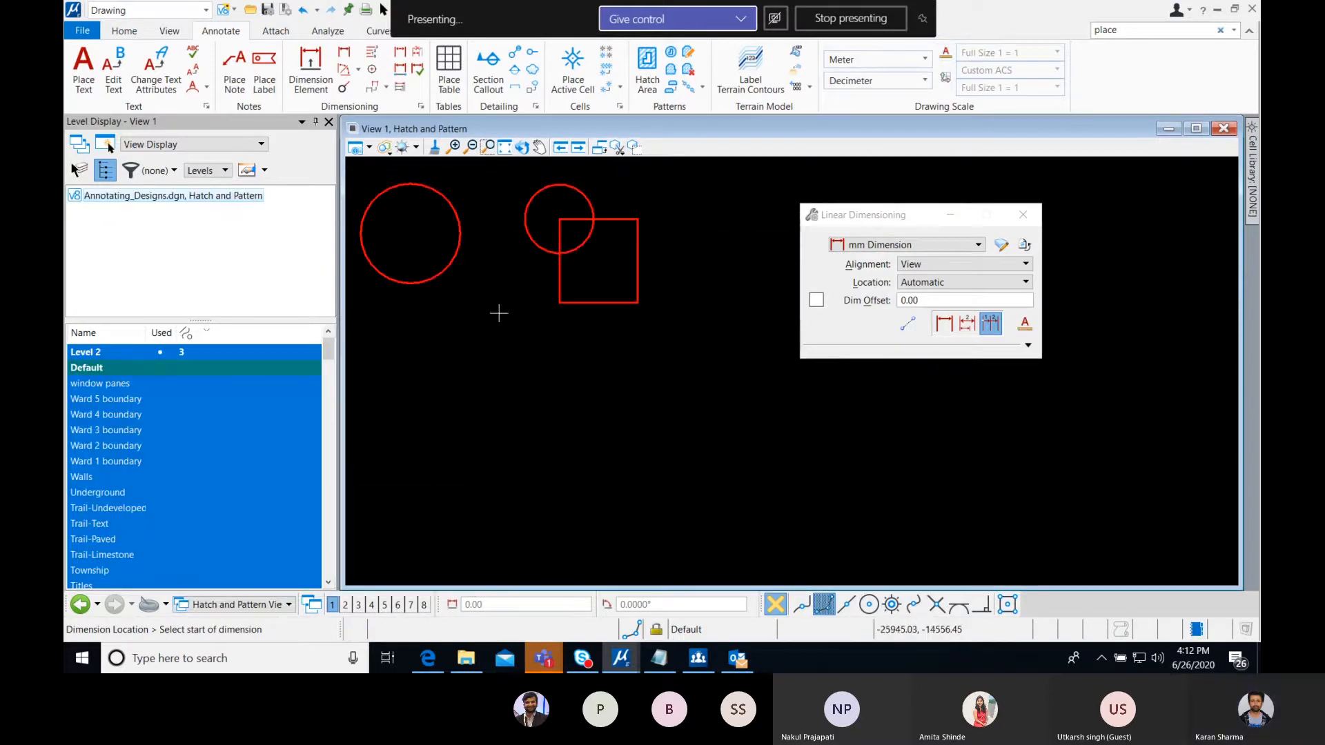
{"action": "left_click", "coordinate": [647, 69]}
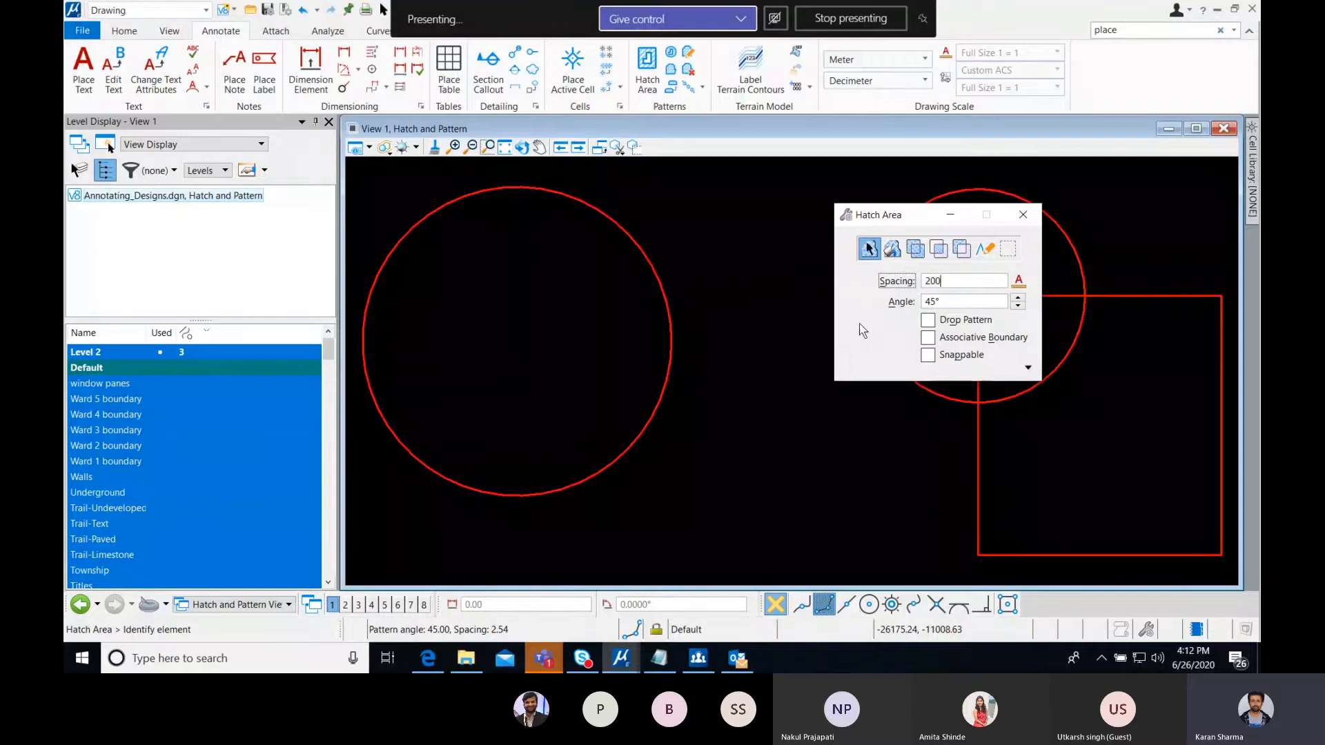
{"action": "left_click", "coordinate": [971, 304]}
{"action": "left_click", "coordinate": [929, 338]}
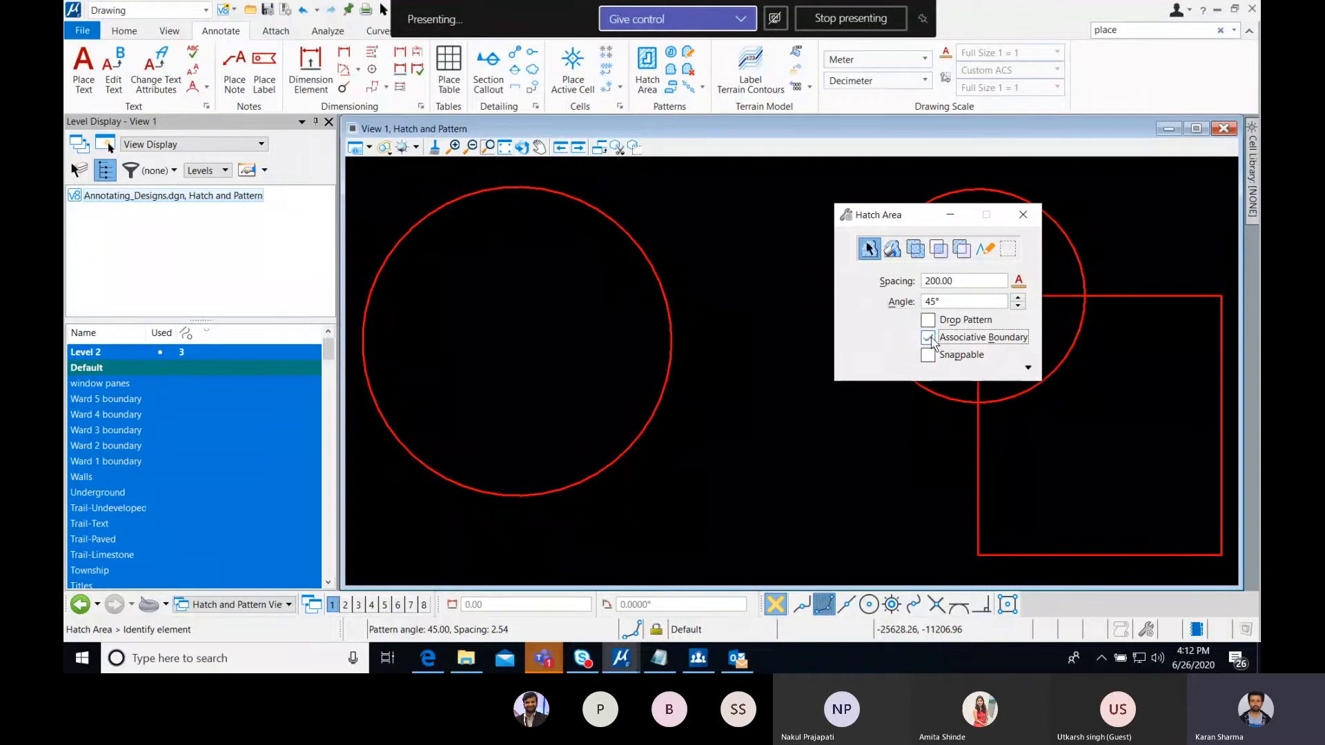
{"action": "left_click", "coordinate": [666, 300]}
{"action": "left_click", "coordinate": [697, 379]}
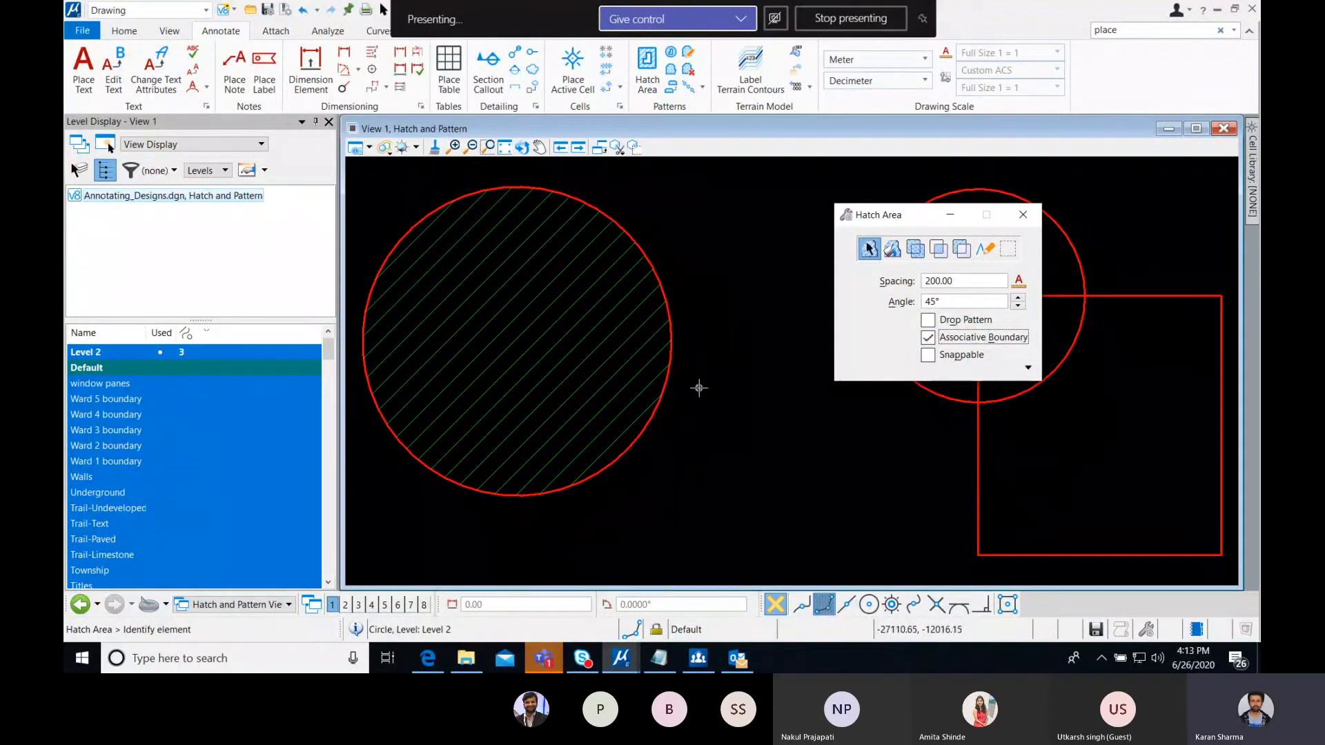
{"action": "scroll", "coordinate": [699, 388], "scroll_direction": "down", "scroll_amount": 2}
{"action": "middle_click_drag", "start_coordinate": [700, 387], "coordinate": [639, 384]}
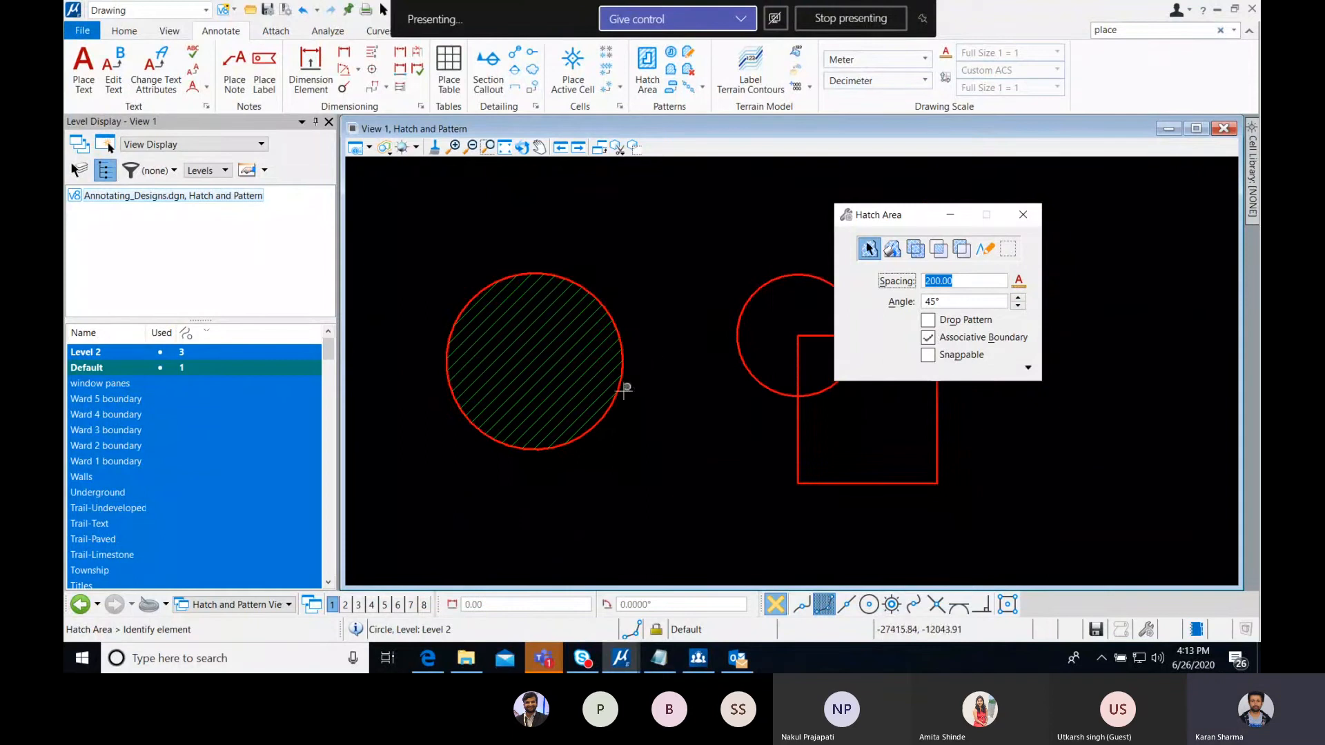
- Enlarge the hatched circle with Modify Element to demonstrate the associative hatch boundary
{"action": "left_click", "coordinate": [124, 31]}
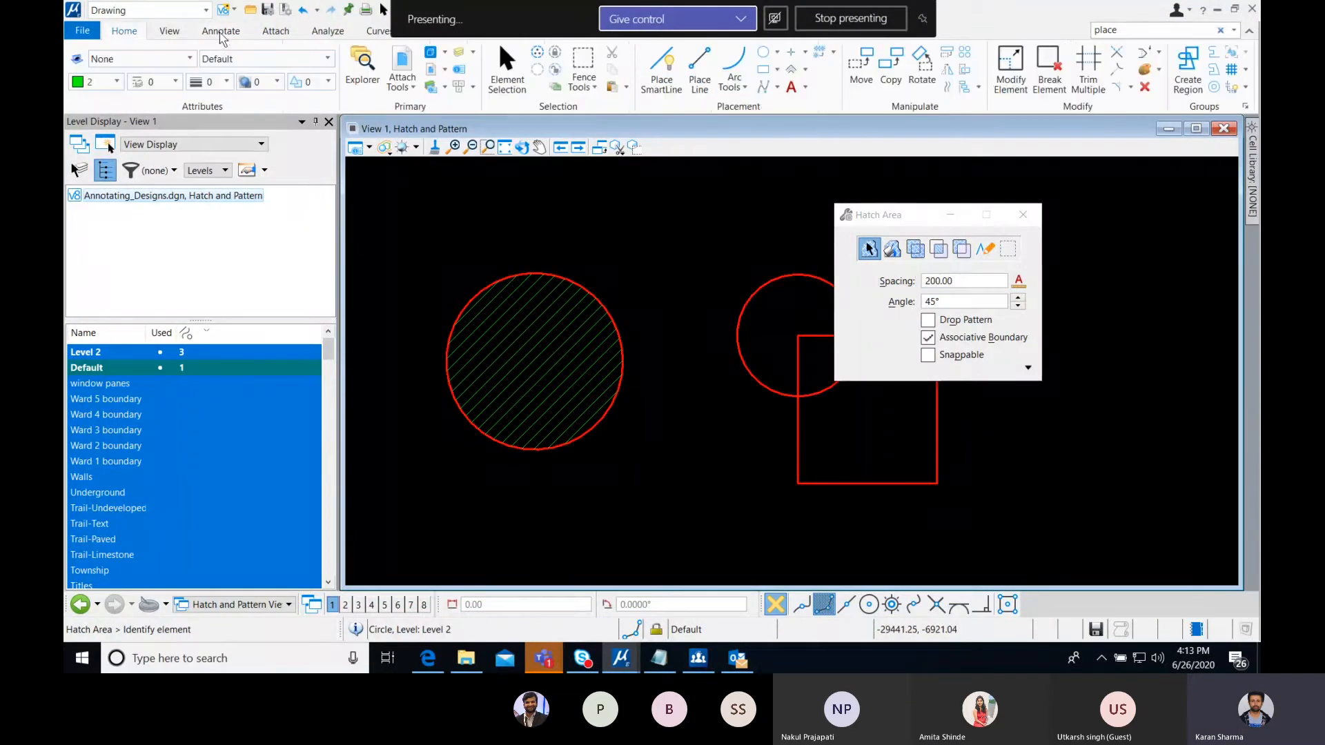
{"action": "left_click", "coordinate": [1011, 67]}
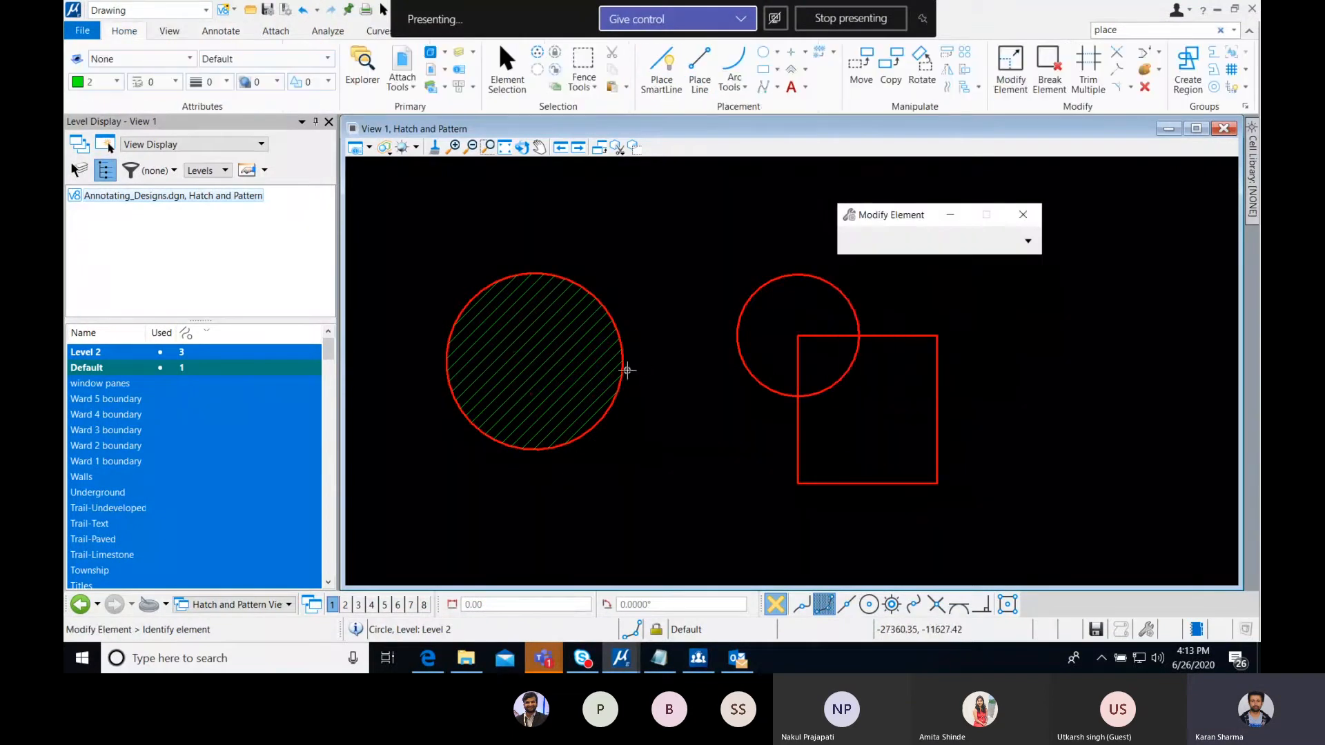
{"action": "left_click", "coordinate": [627, 370]}
{"action": "left_click", "coordinate": [664, 370]}
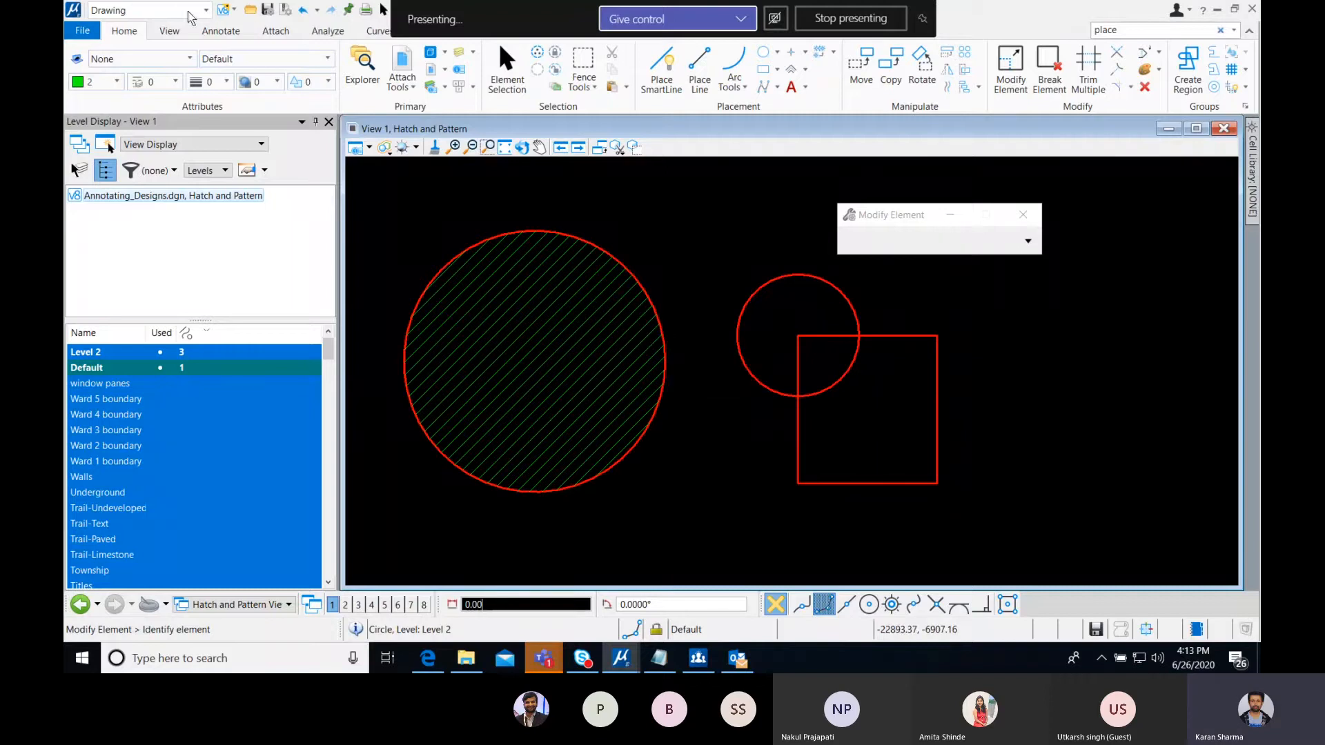
{"action": "left_click", "coordinate": [221, 30]}
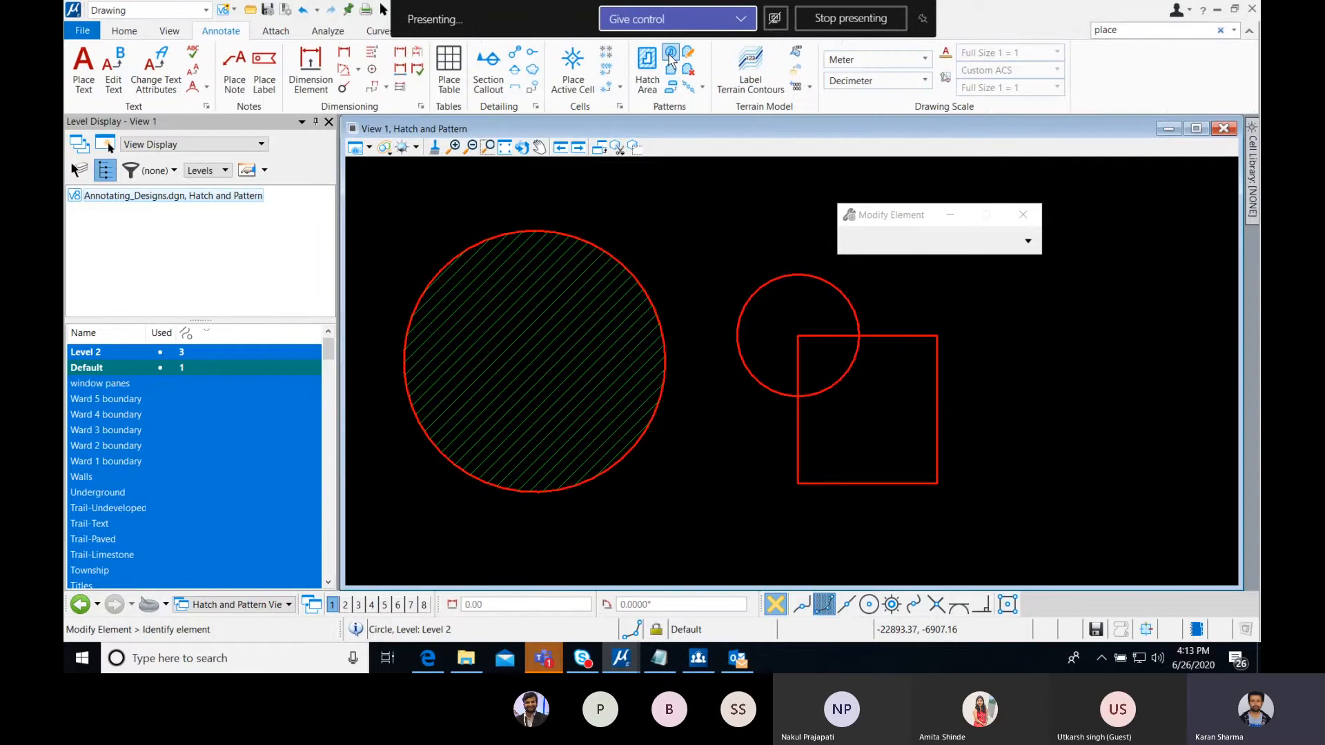
- Crosshatch the square with spacing 200 in both directions, angles 45° and -45°, and Associative Boundary on
{"action": "left_click", "coordinate": [648, 77]}
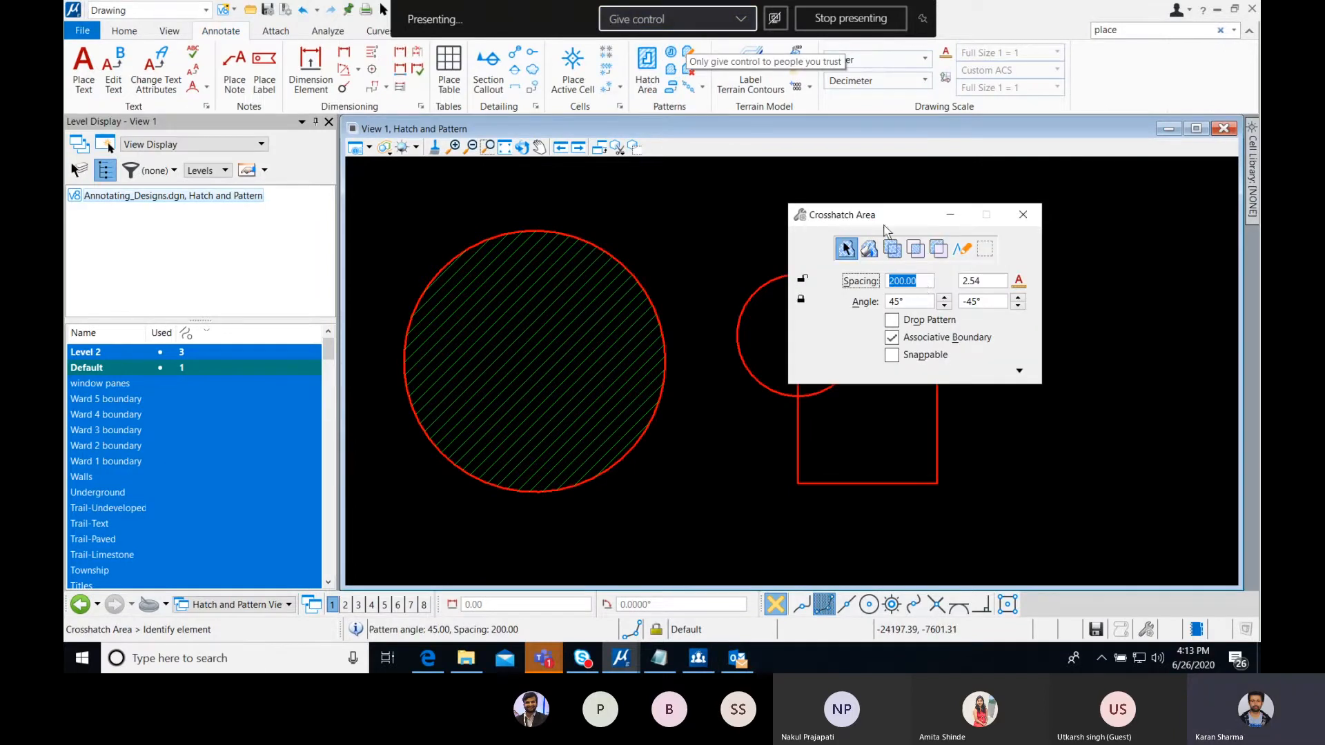
{"action": "left_click_drag", "start_coordinate": [885, 229], "coordinate": [963, 179]}
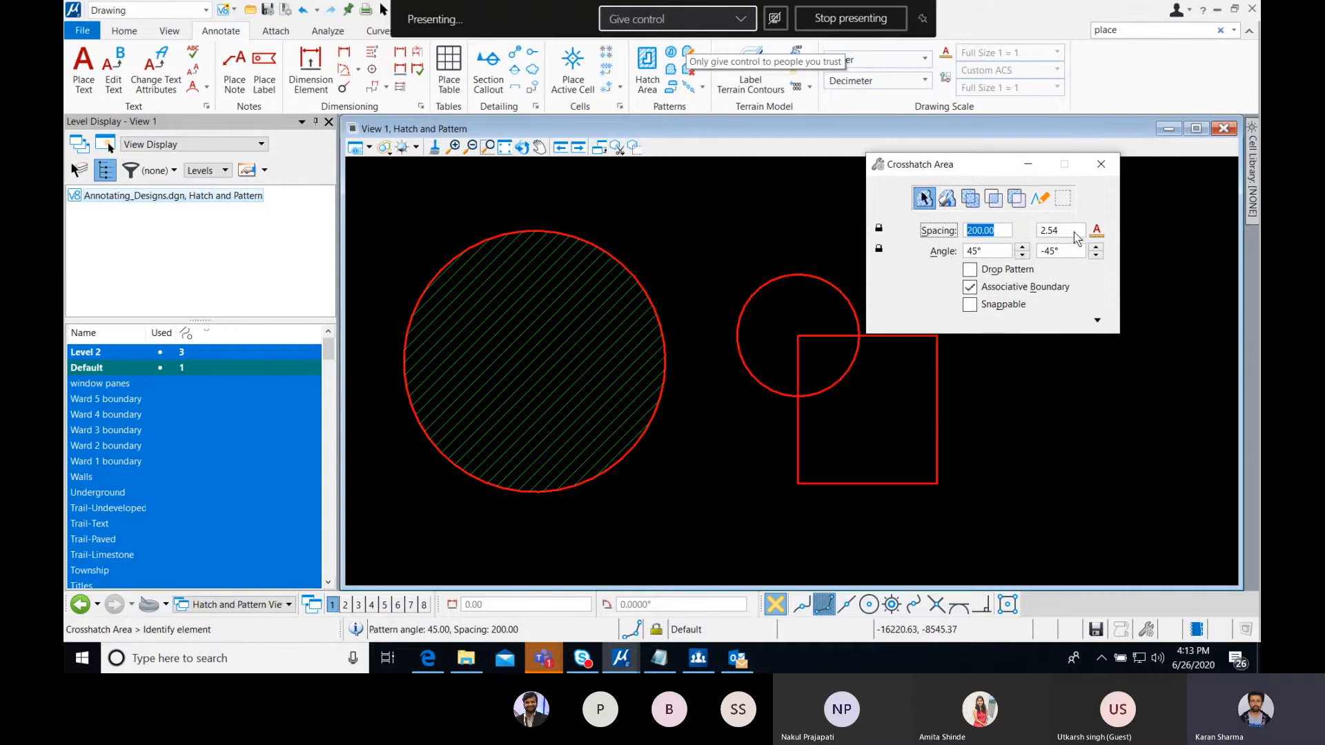
{"action": "key", "text": "Tab"}
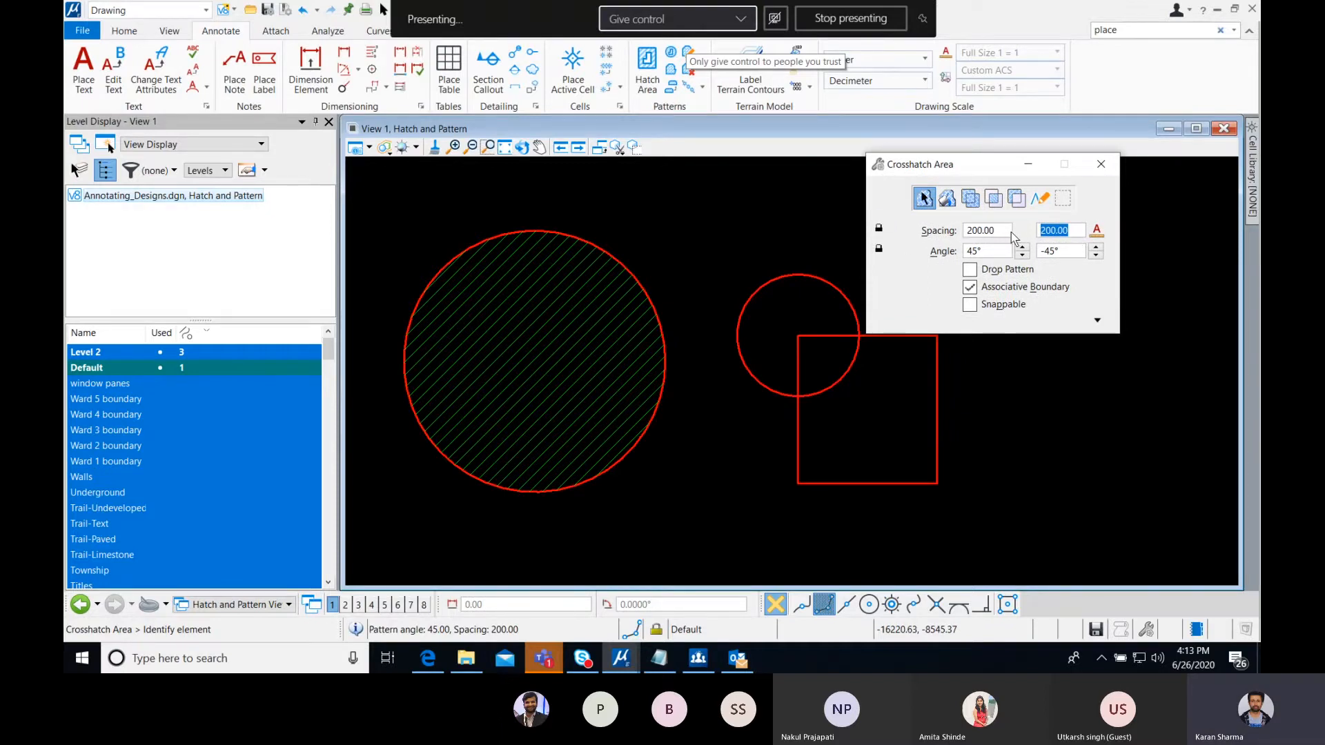
{"action": "left_click", "coordinate": [1011, 232]}
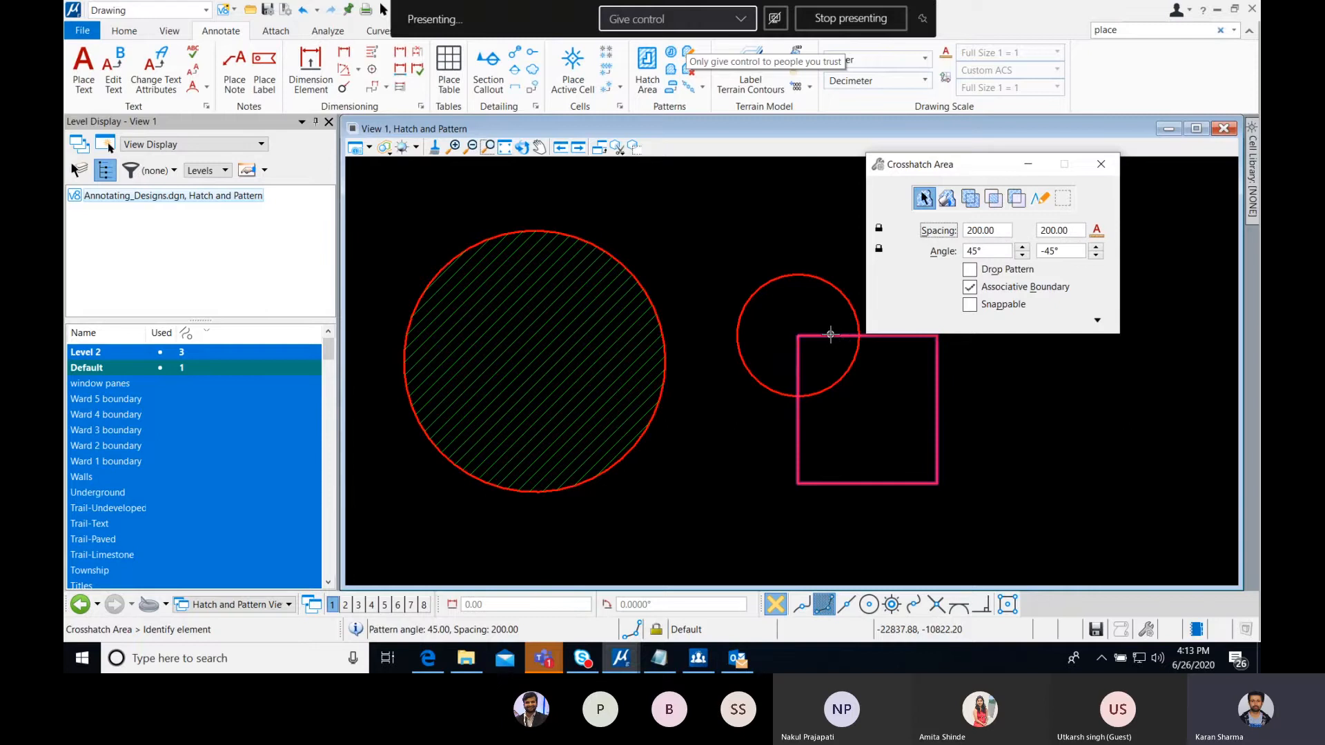
{"action": "left_click", "coordinate": [938, 402]}
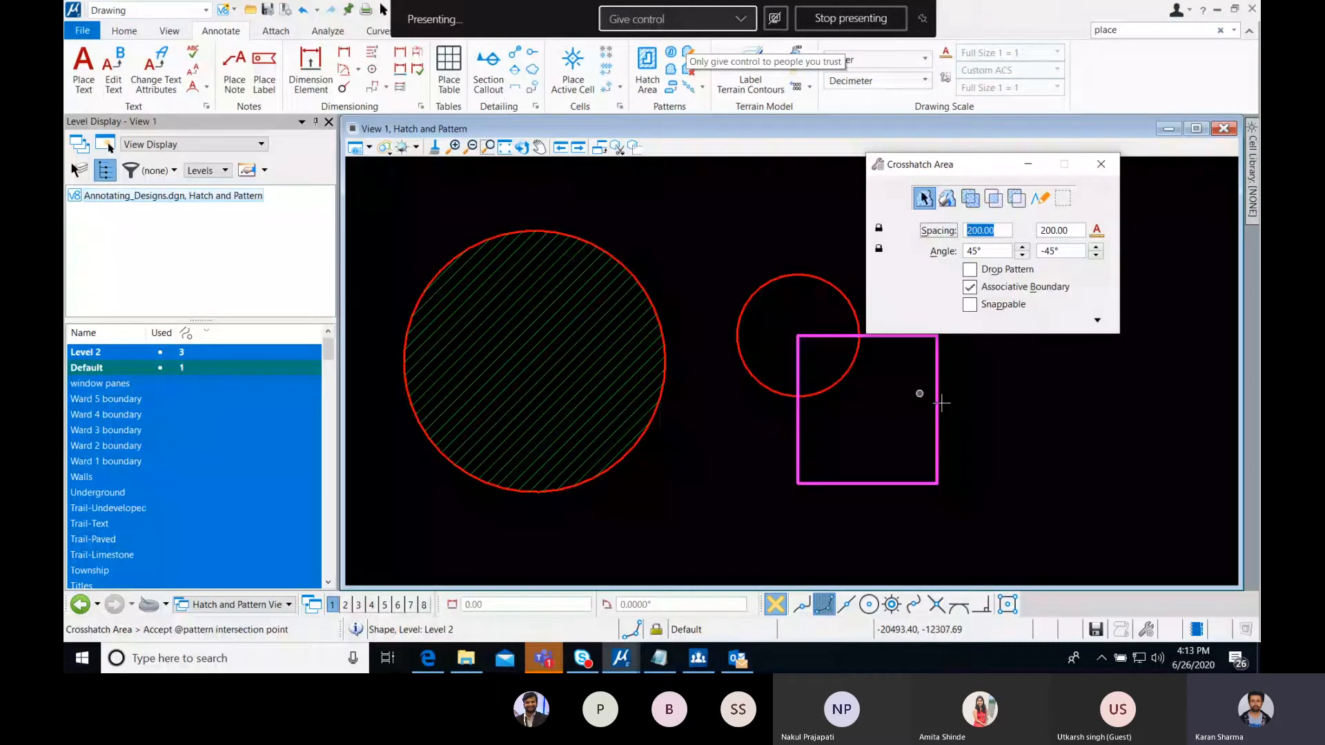
{"action": "left_click", "coordinate": [942, 402]}
{"action": "scroll", "coordinate": [885, 414], "scroll_direction": "up", "scroll_amount": 2}
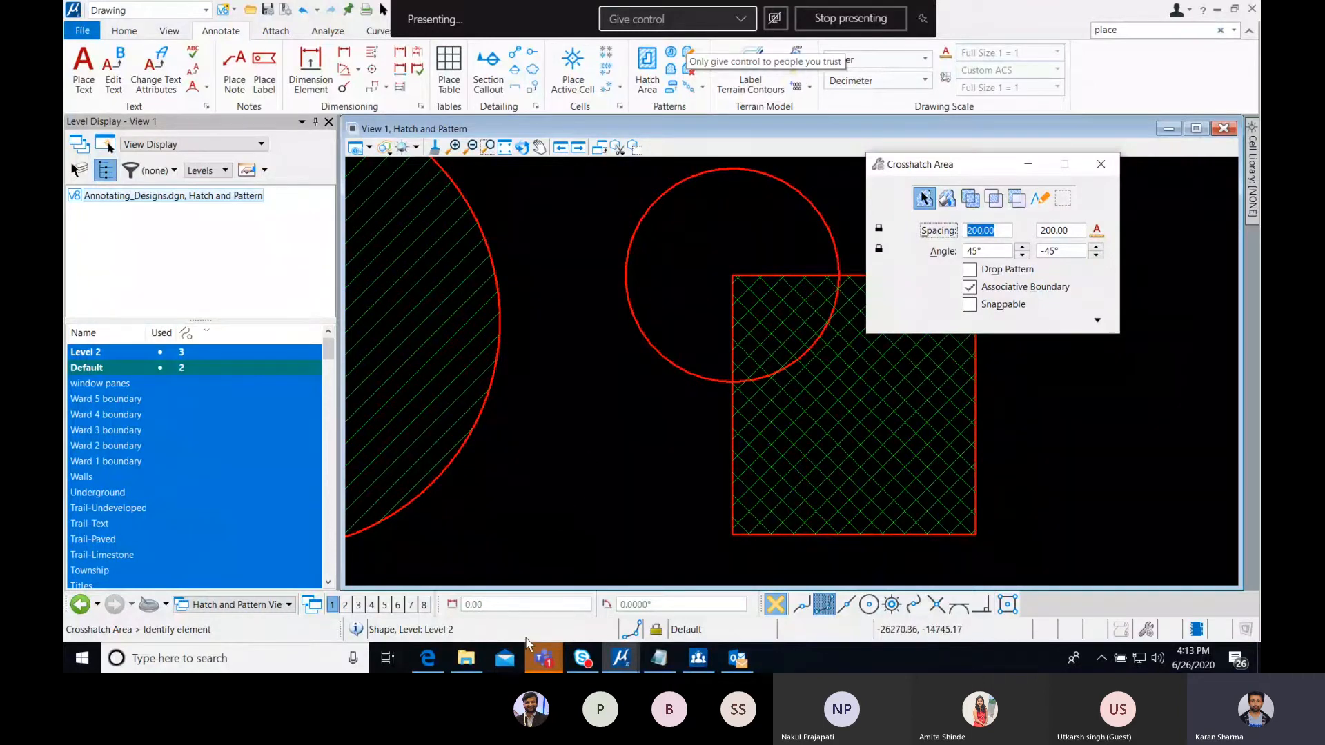
- Switch to the Teams meeting to check its chat for questions, and return to MicroStation
{"action": "left_click", "coordinate": [542, 660]}
{"action": "left_click", "coordinate": [457, 574]}
{"action": "left_click", "coordinate": [792, 532]}
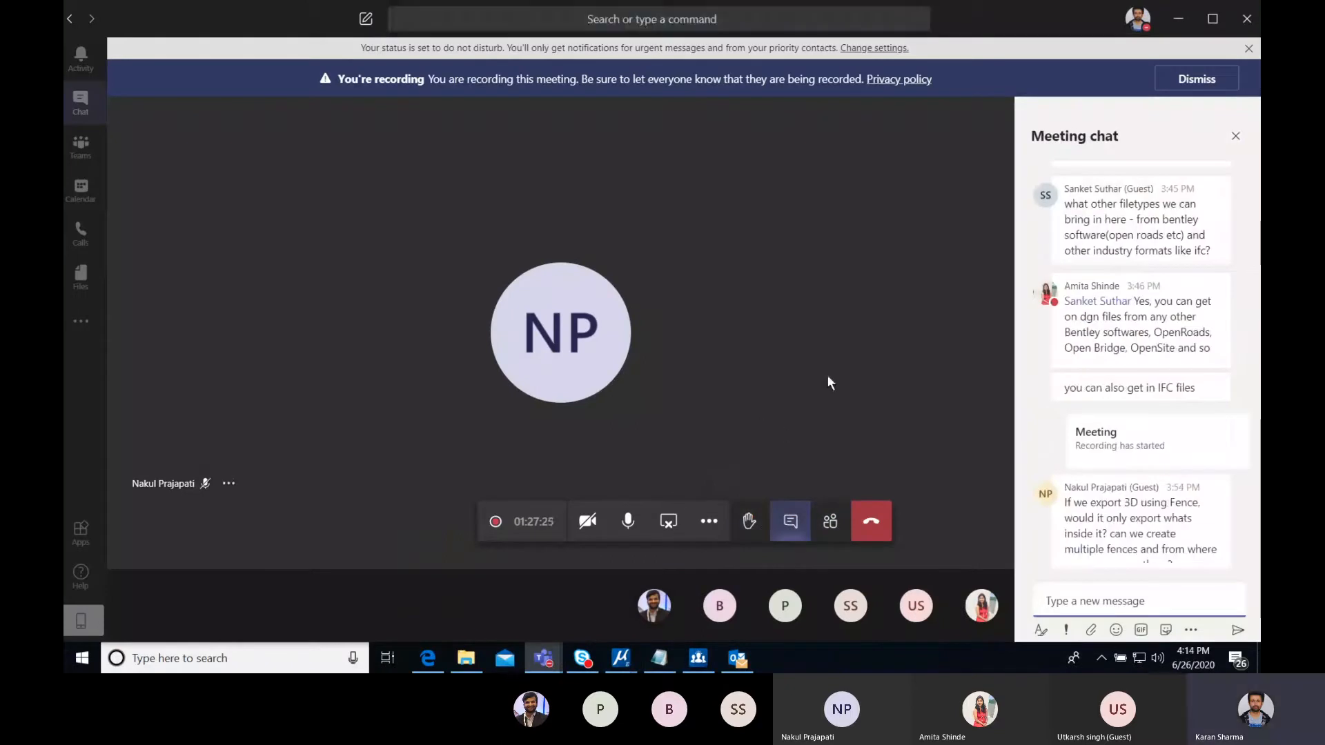
{"action": "left_click", "coordinate": [1180, 21]}
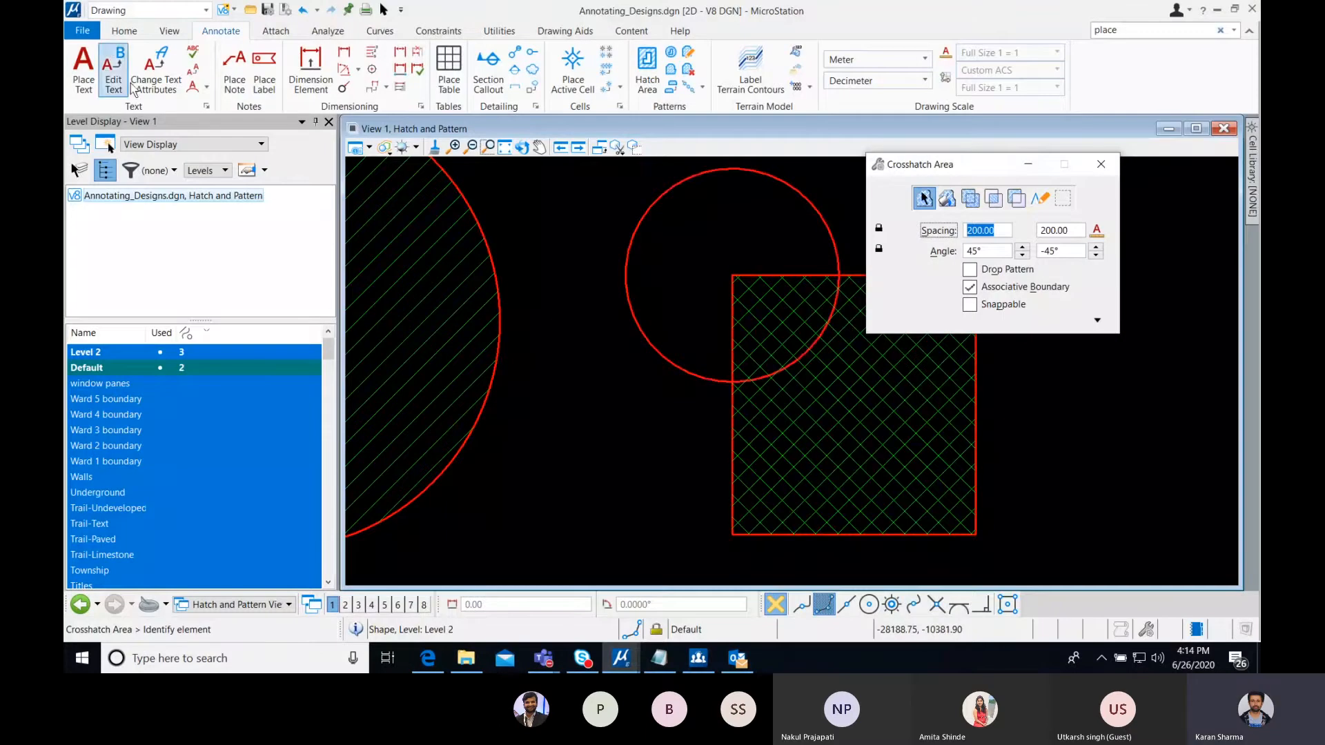
- Open MicroStation_Essentials.dgn from the recent files and switch to the Streets Views view group
{"action": "left_click", "coordinate": [76, 29]}
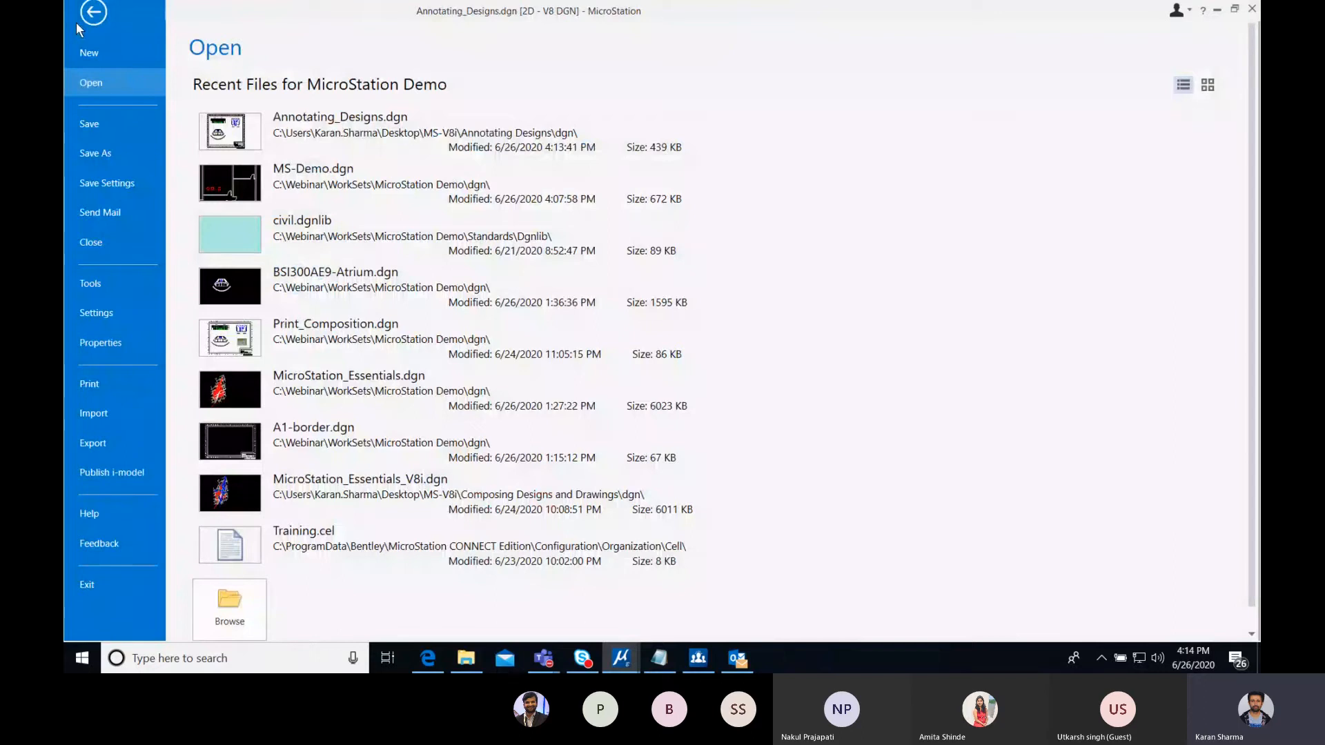
{"action": "left_click", "coordinate": [218, 389]}
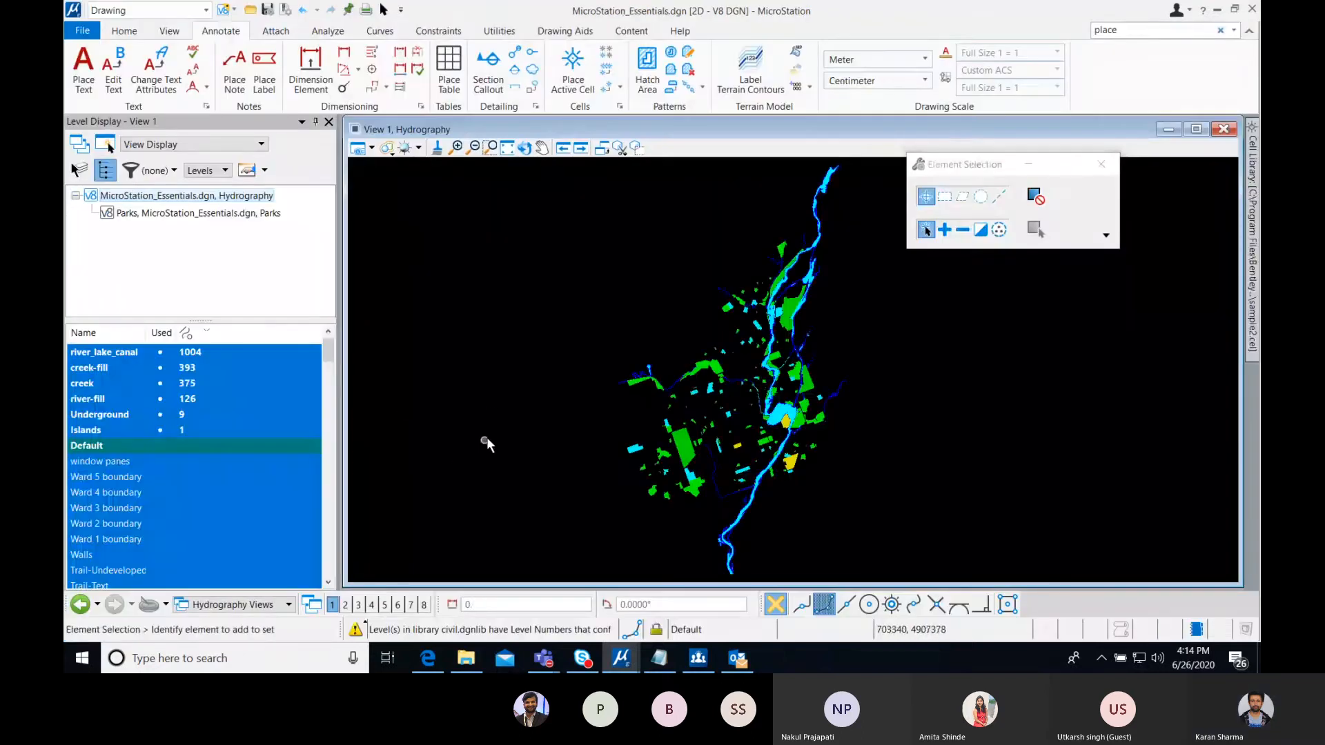
{"action": "left_click", "coordinate": [269, 605]}
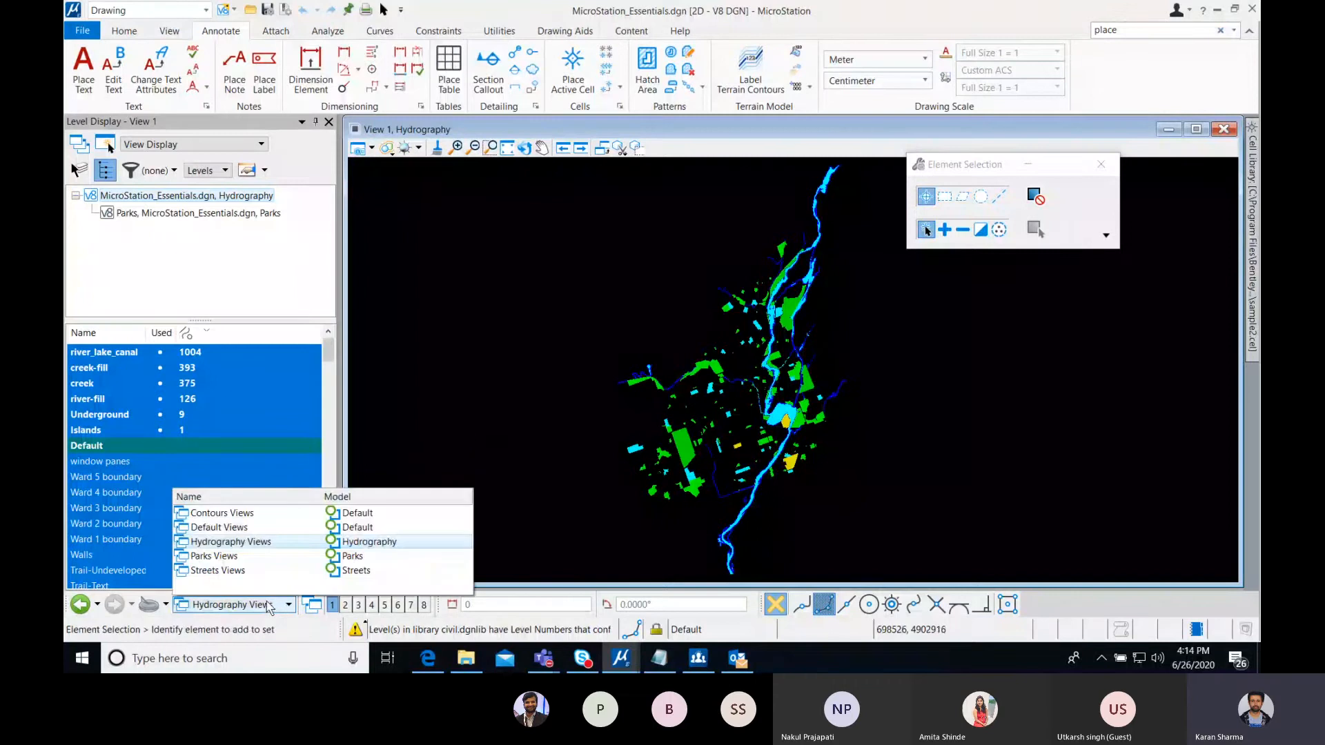
{"action": "left_click", "coordinate": [217, 571]}
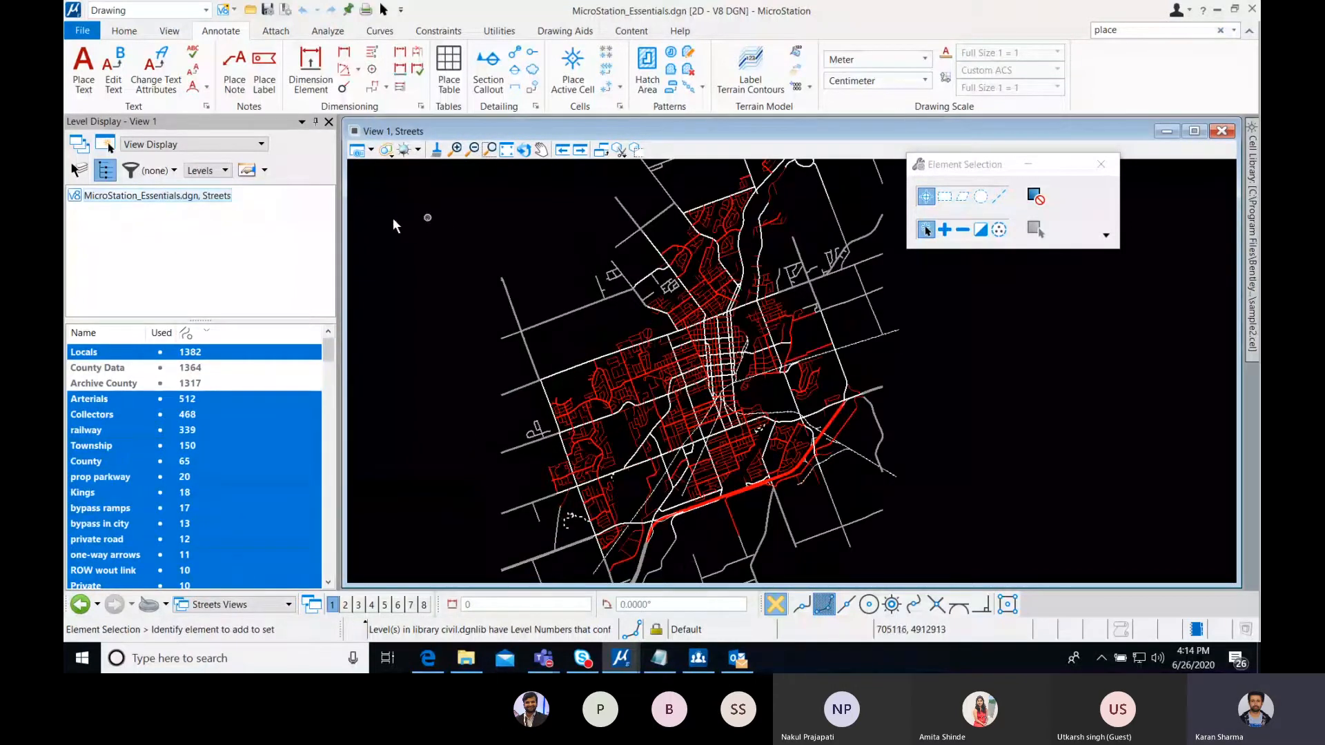
- Open the References dialog for the Streets model and start attaching a new reference
{"action": "left_click", "coordinate": [123, 30]}
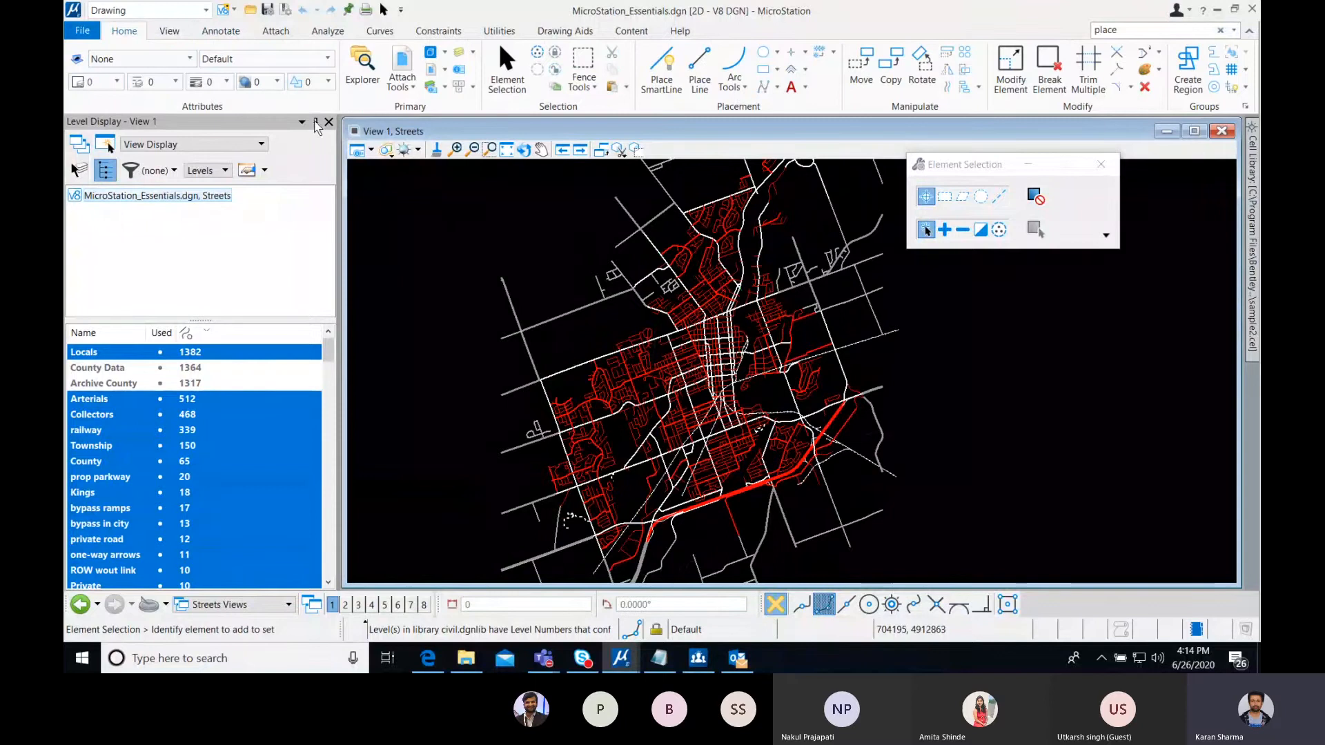
{"action": "left_click", "coordinate": [432, 73]}
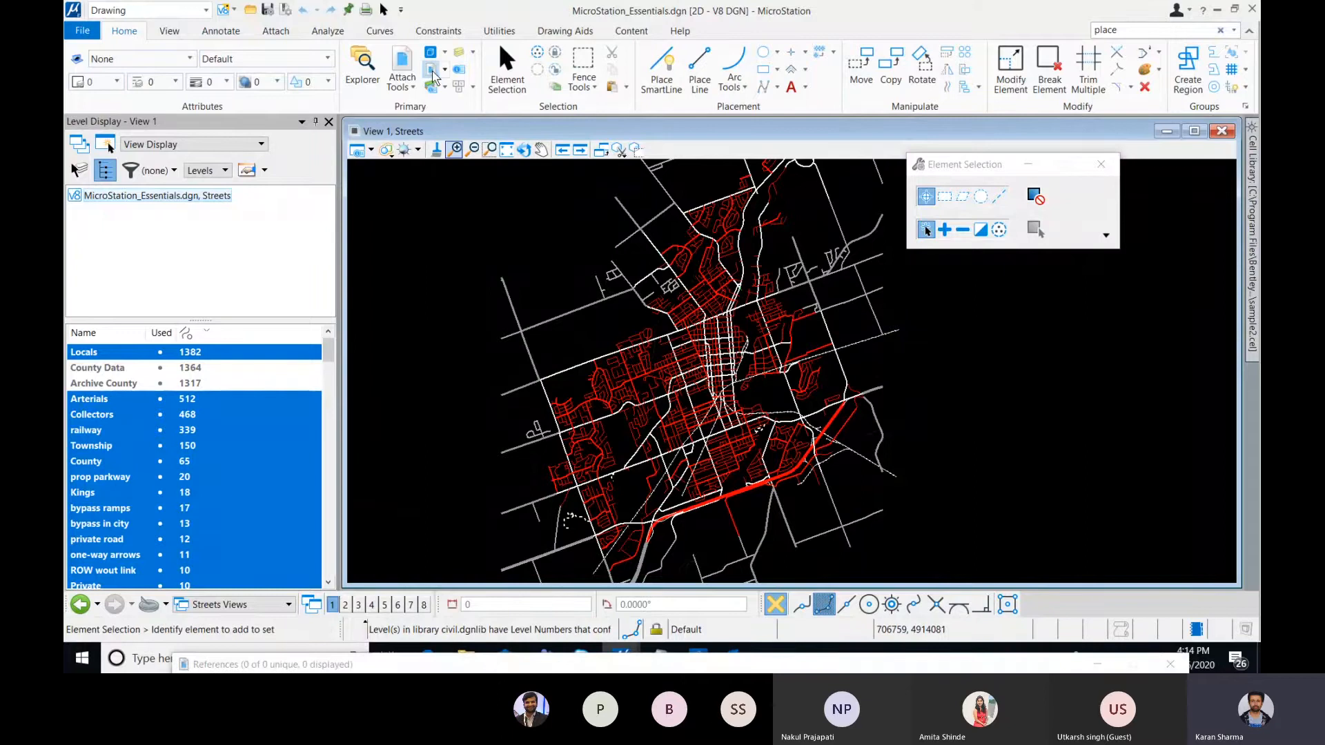
{"action": "left_click_drag", "start_coordinate": [570, 664], "coordinate": [576, 175]}
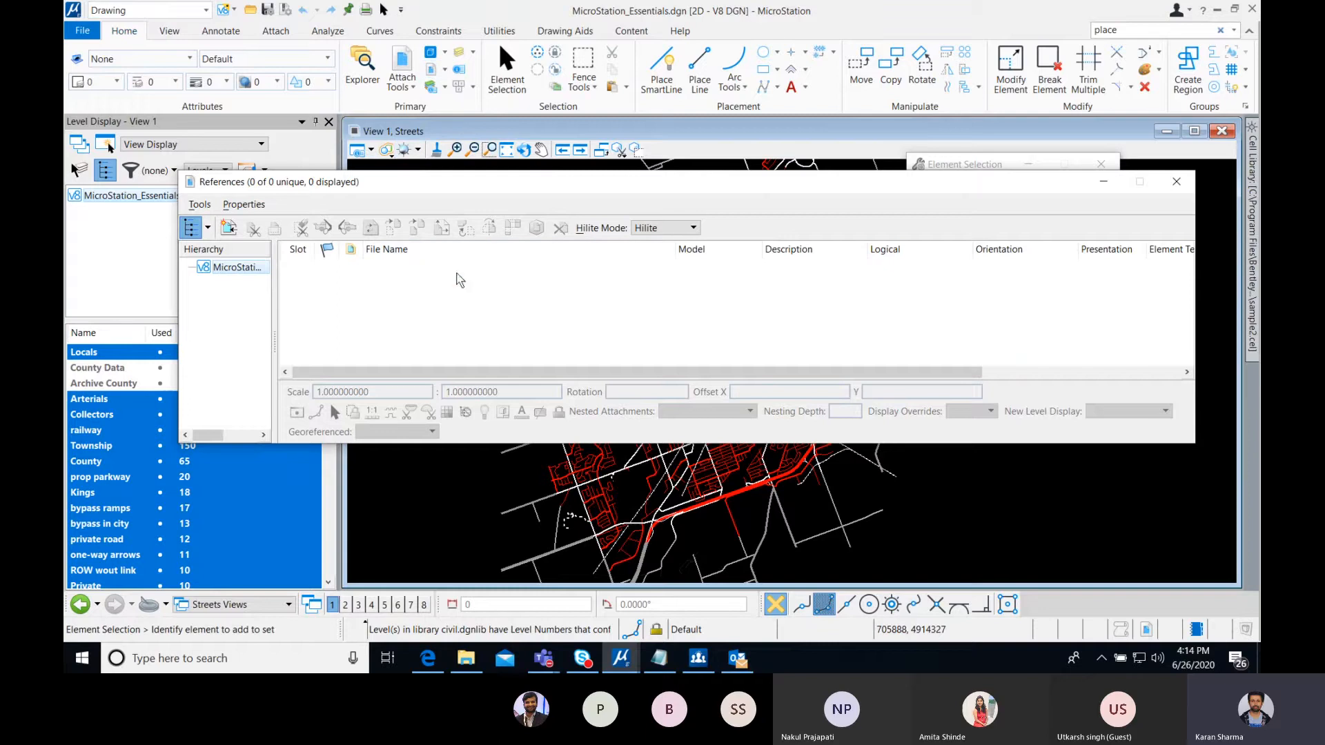
{"action": "left_click", "coordinate": [200, 205]}
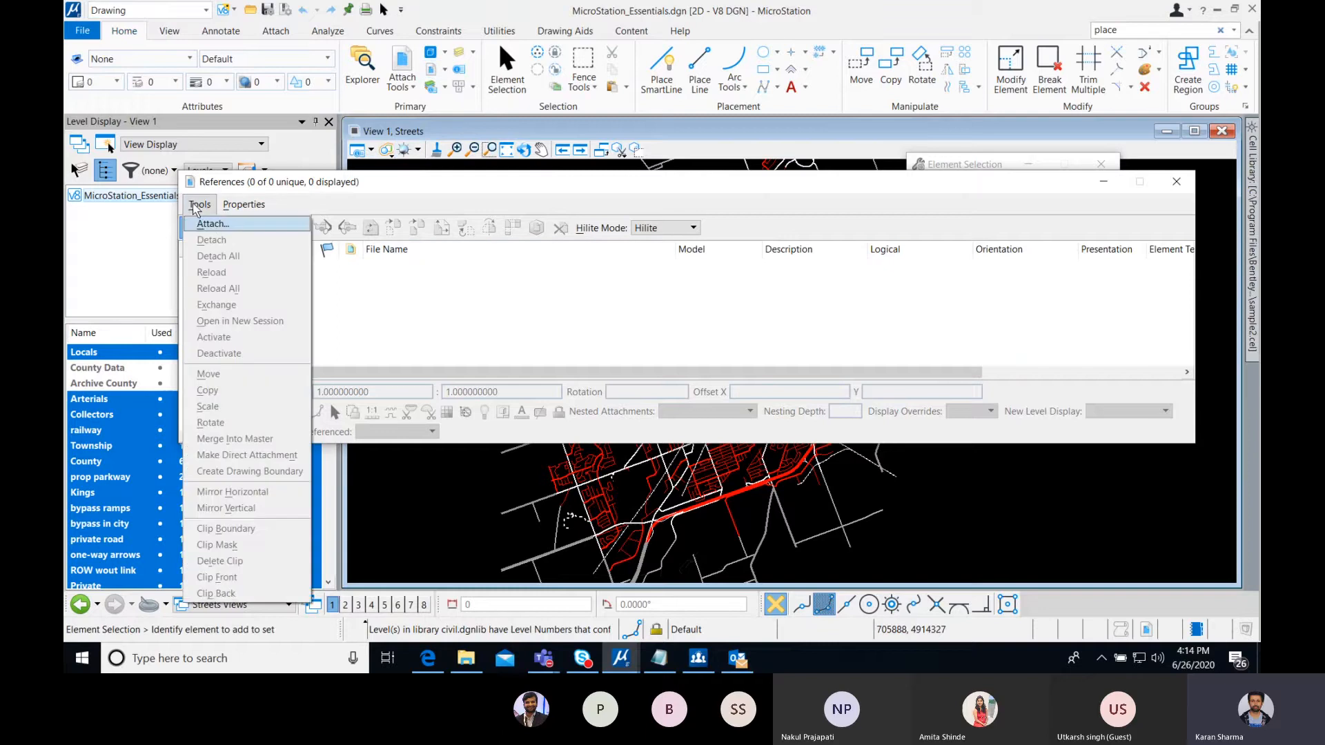
{"action": "left_click", "coordinate": [448, 292]}
{"action": "right_click", "coordinate": [447, 292]}
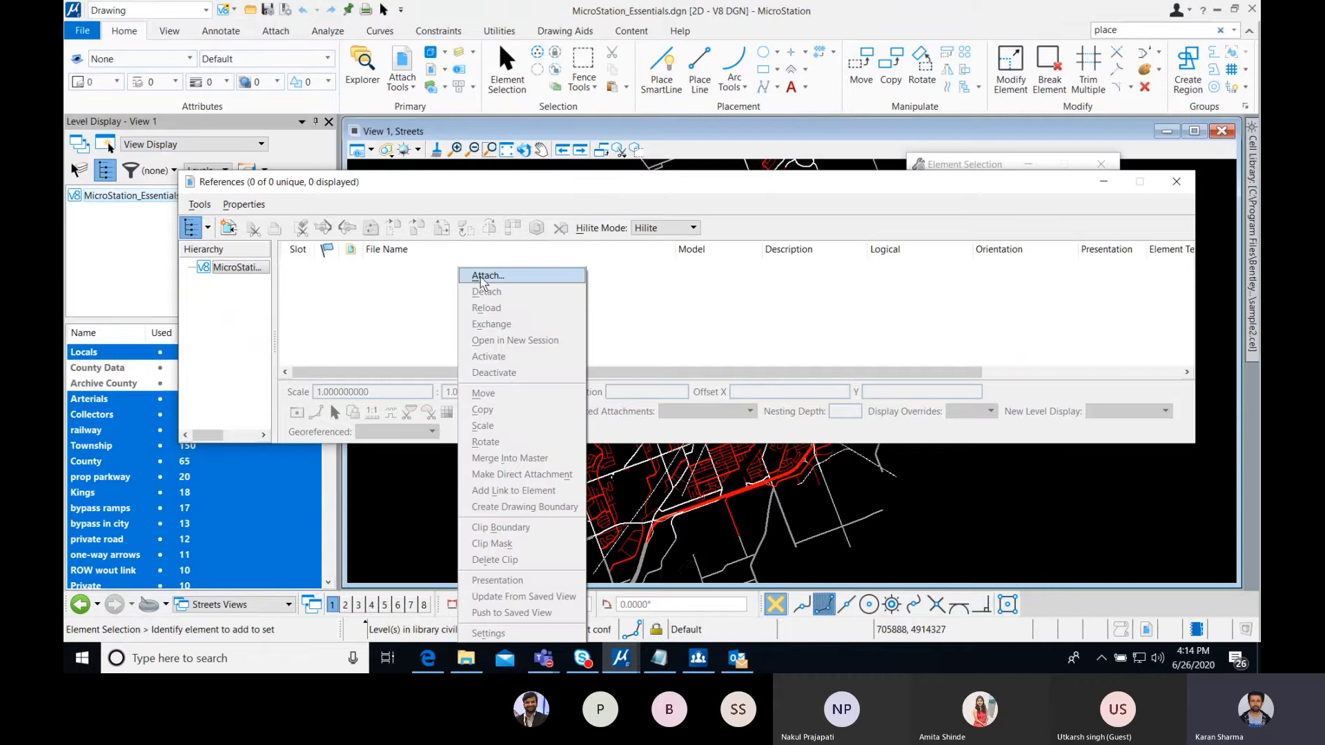
{"action": "left_click", "coordinate": [483, 276]}
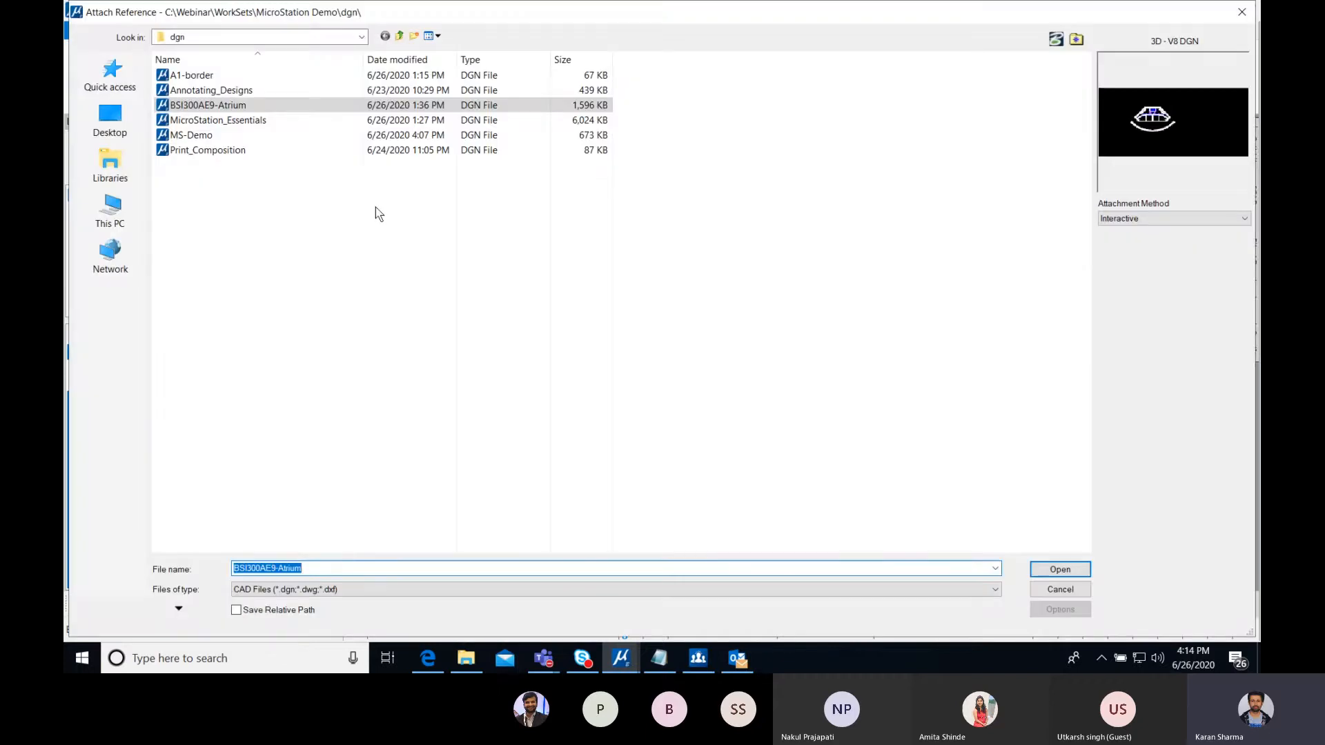
- Choose MicroStation_Essentials.dgn as the reference file with the Interactive attachment method
{"action": "left_click", "coordinate": [256, 121]}
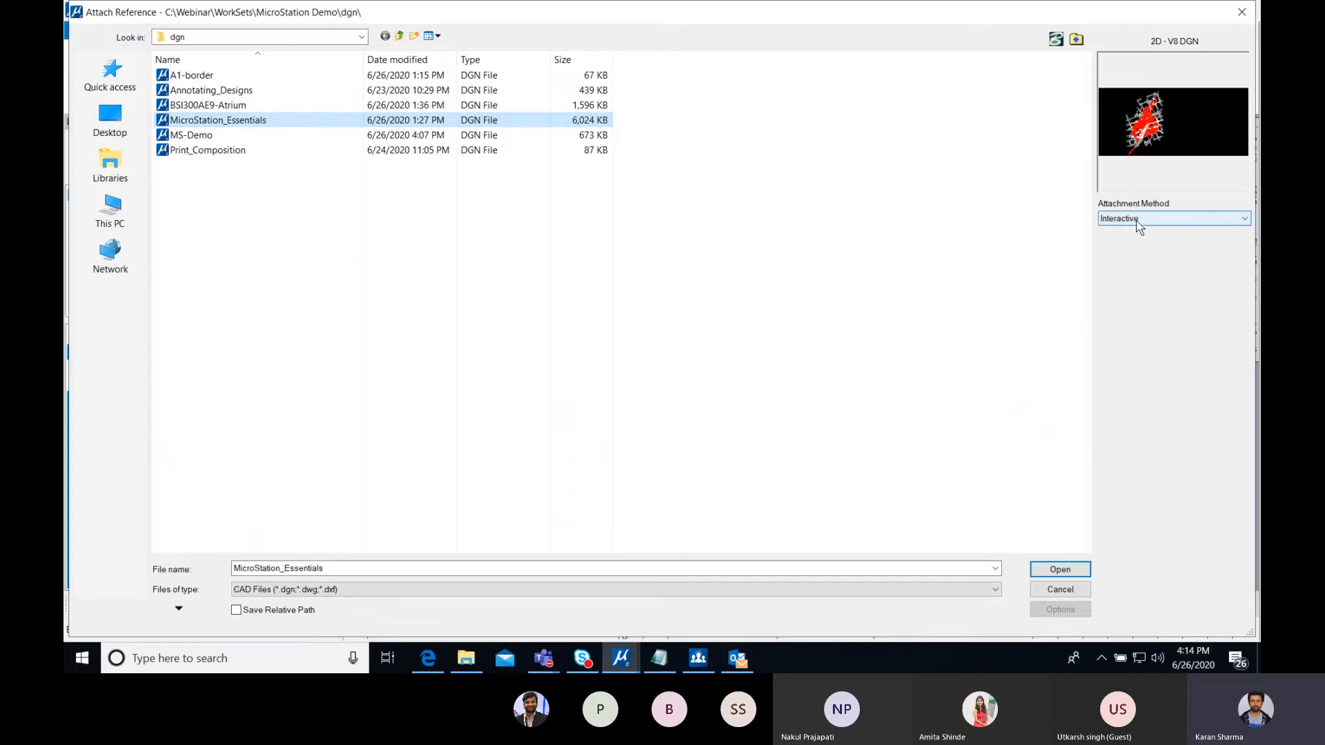
{"action": "left_click", "coordinate": [1158, 219]}
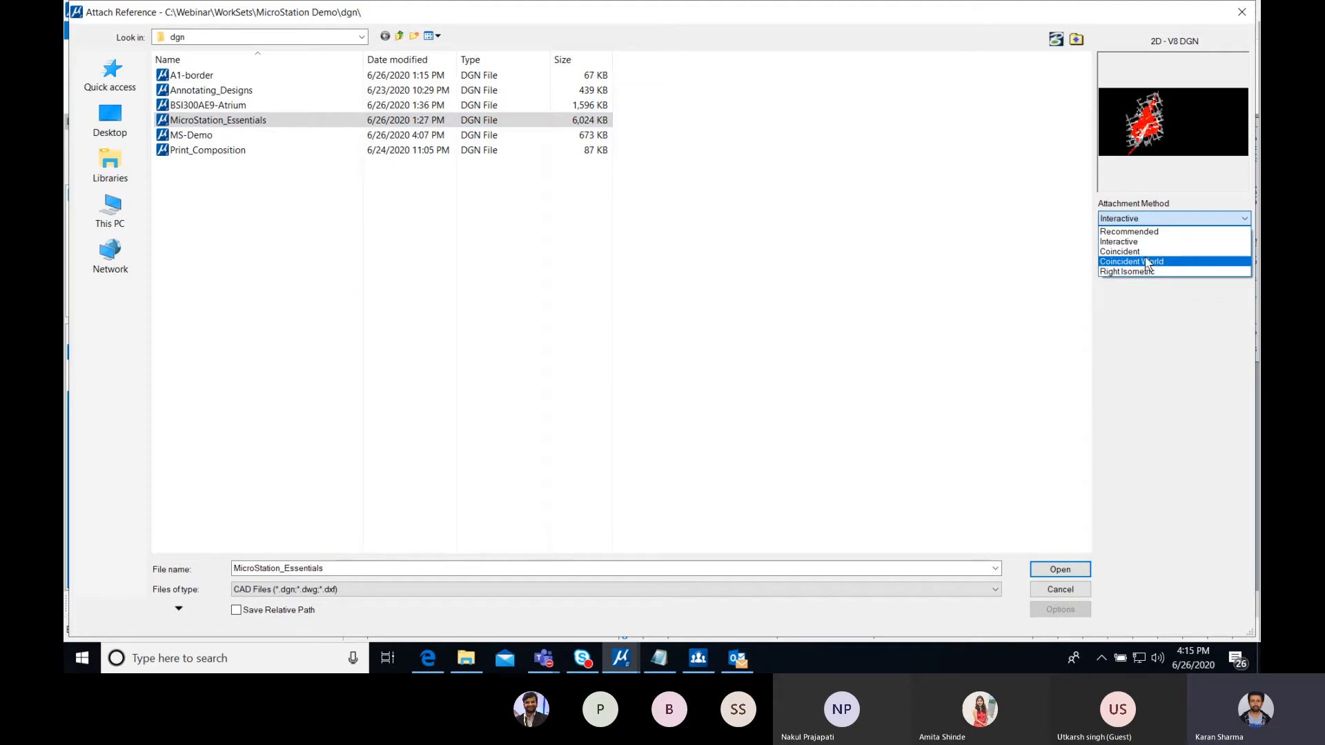
{"action": "left_click", "coordinate": [1140, 241]}
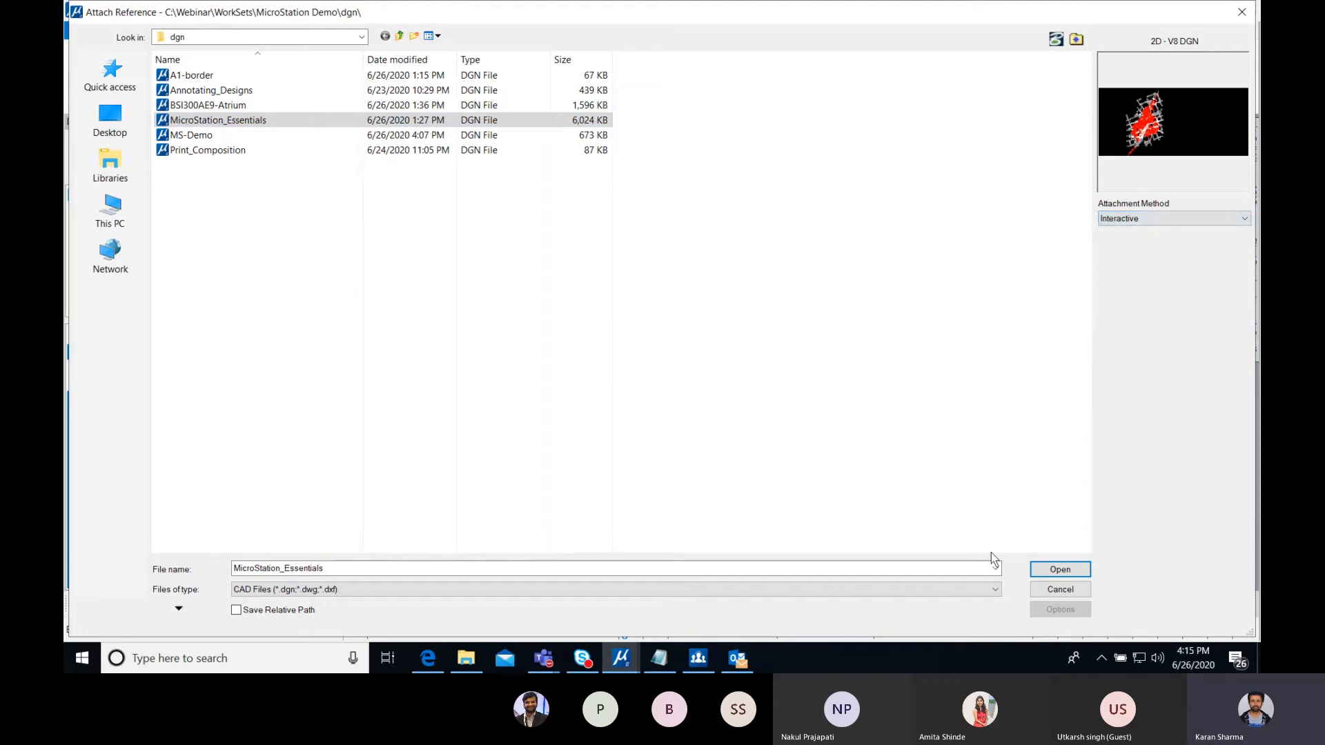
{"action": "left_click", "coordinate": [1056, 570]}
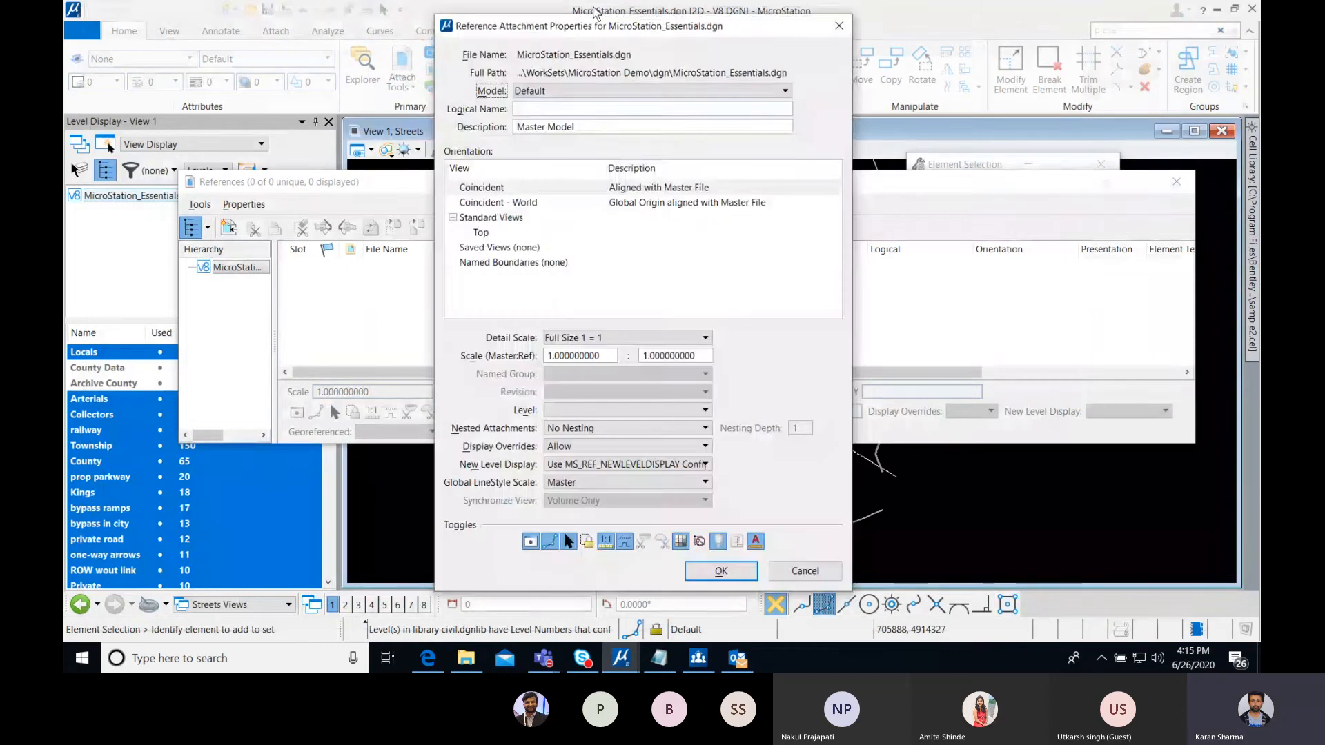
- Set the model of the reference attachment to Hydrography
{"action": "left_click_drag", "start_coordinate": [594, 14], "coordinate": [752, 16]}
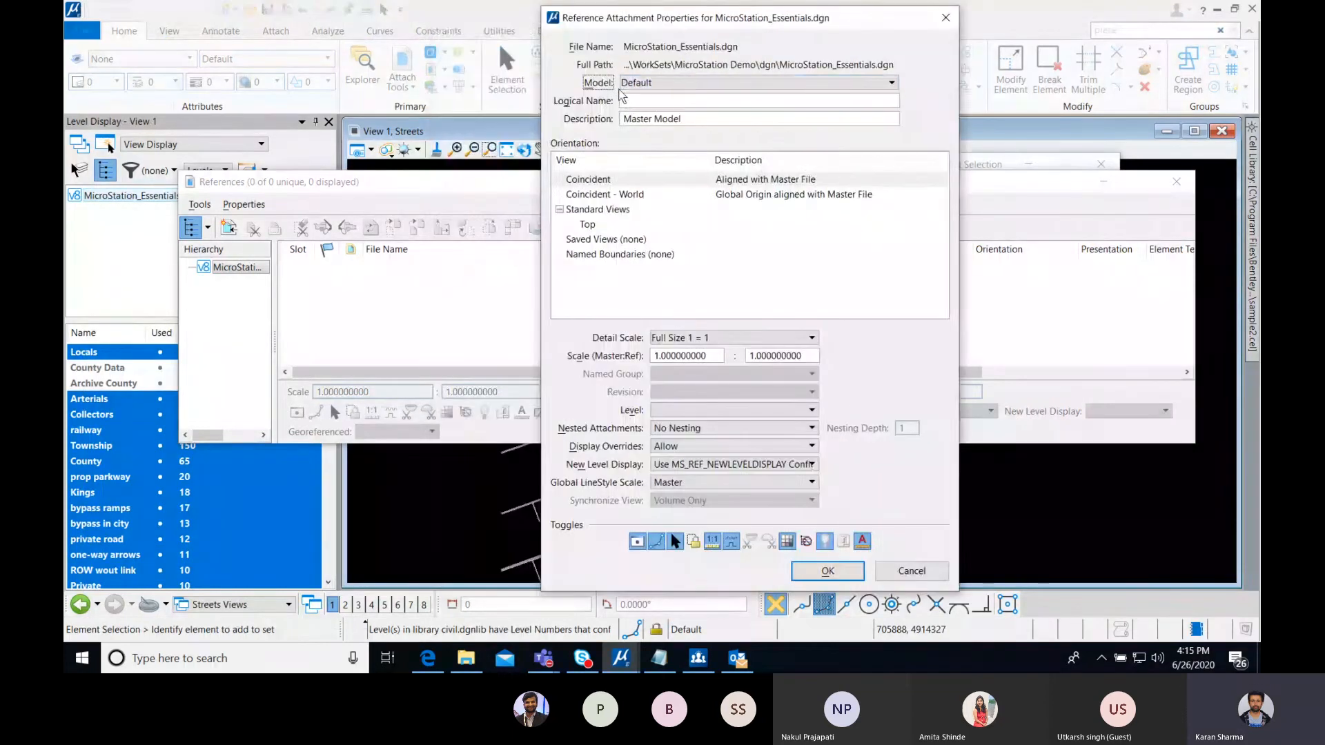
{"action": "left_click", "coordinate": [621, 85]}
{"action": "left_click_drag", "start_coordinate": [643, 18], "coordinate": [645, 74]}
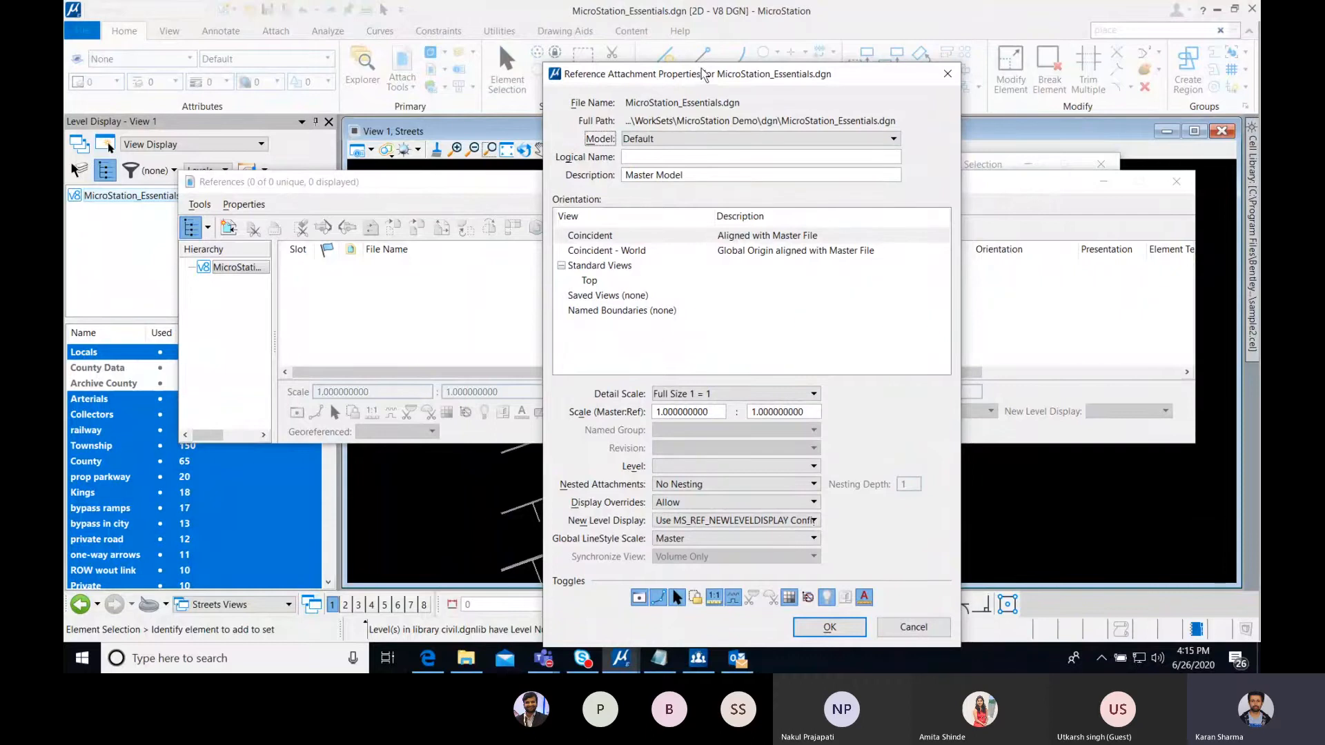
{"action": "left_click_drag", "start_coordinate": [704, 74], "coordinate": [726, 36]}
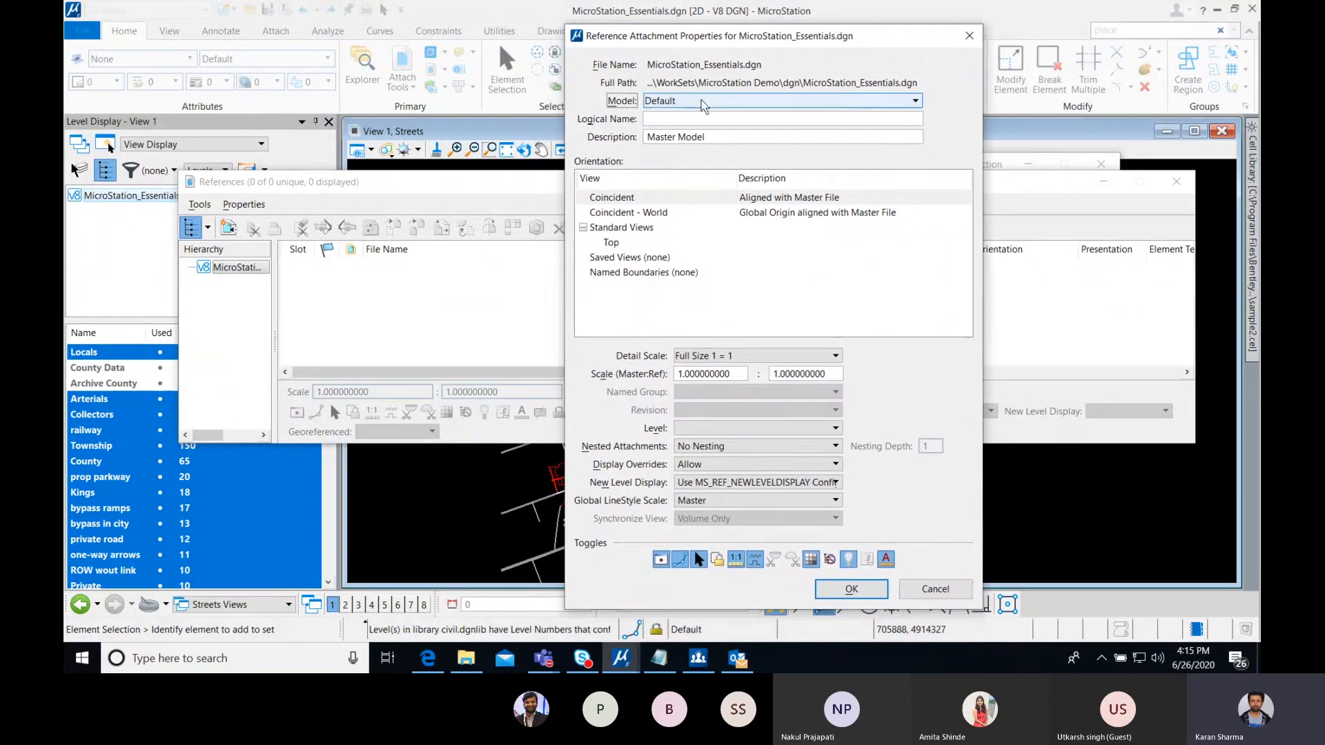
{"action": "left_click", "coordinate": [704, 102]}
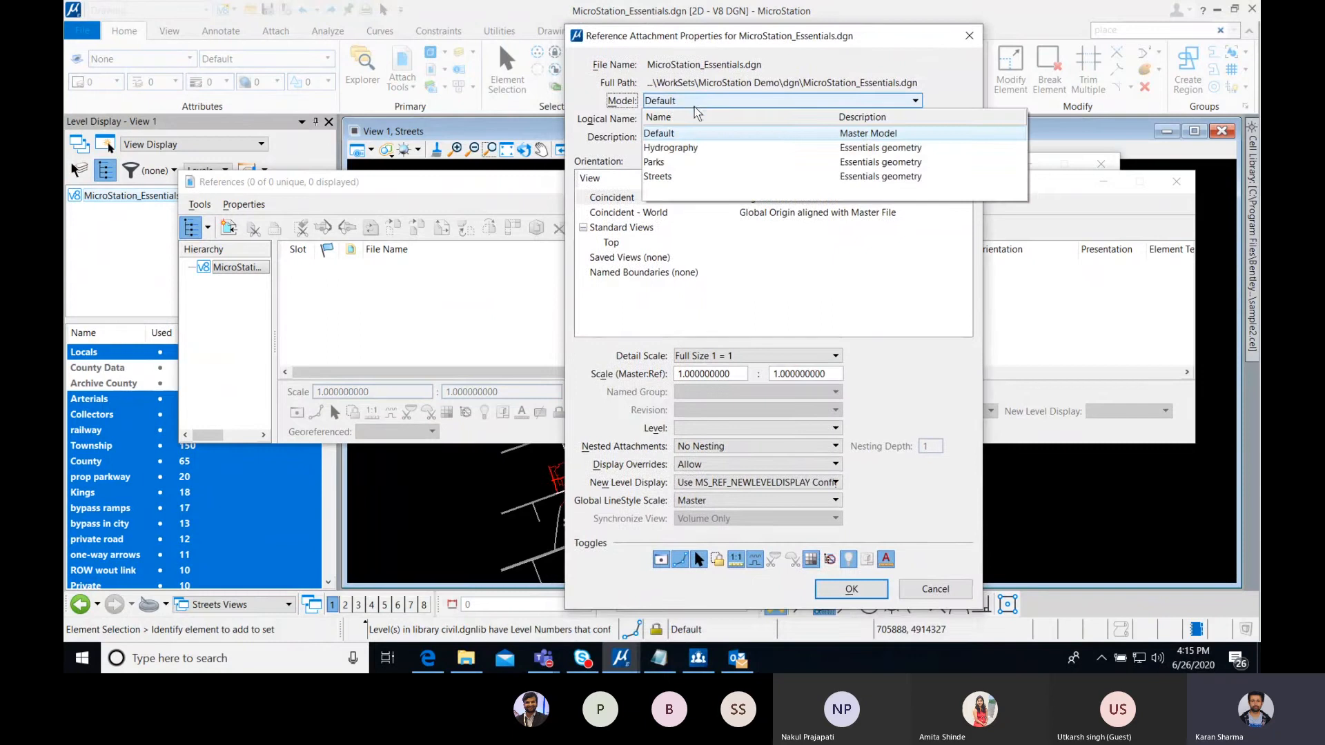
{"action": "left_click", "coordinate": [685, 149]}
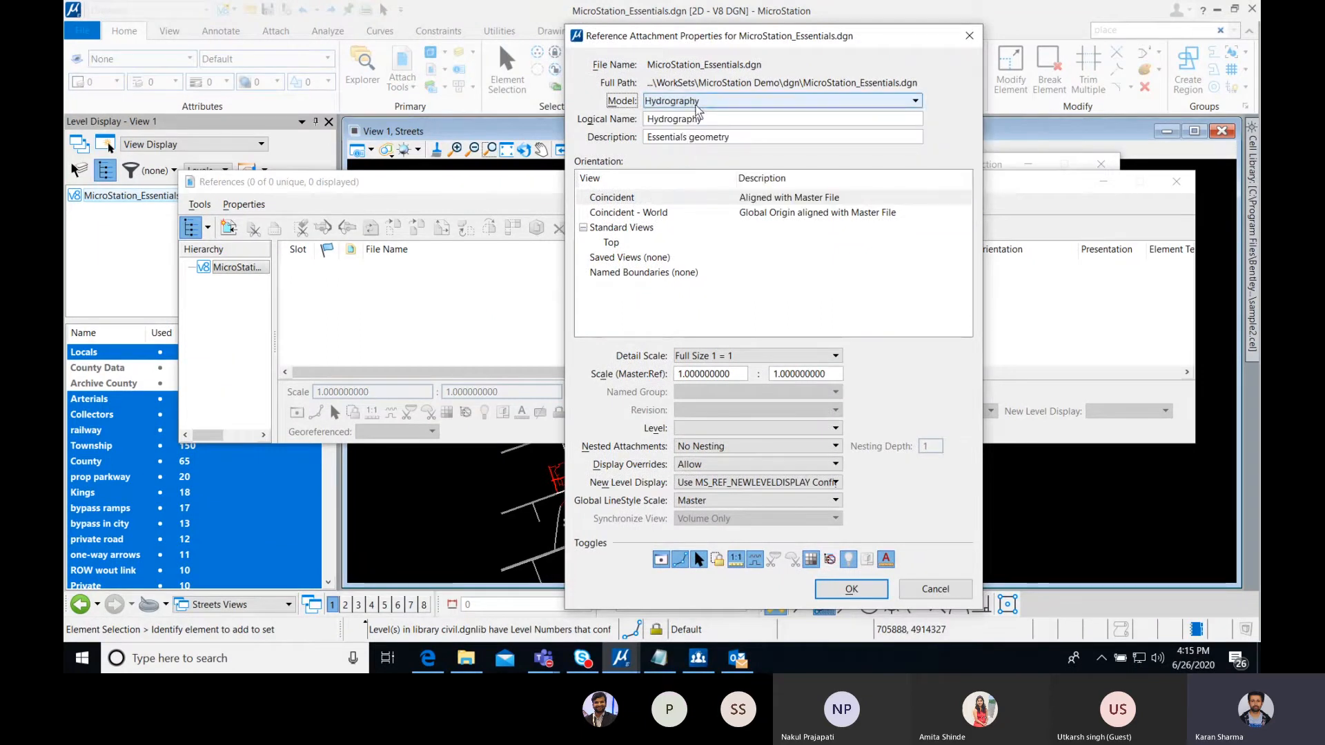
- Attach the reference with Coincident - World orientation, Live Nesting and a nesting depth of 1
{"action": "left_click", "coordinate": [651, 215]}
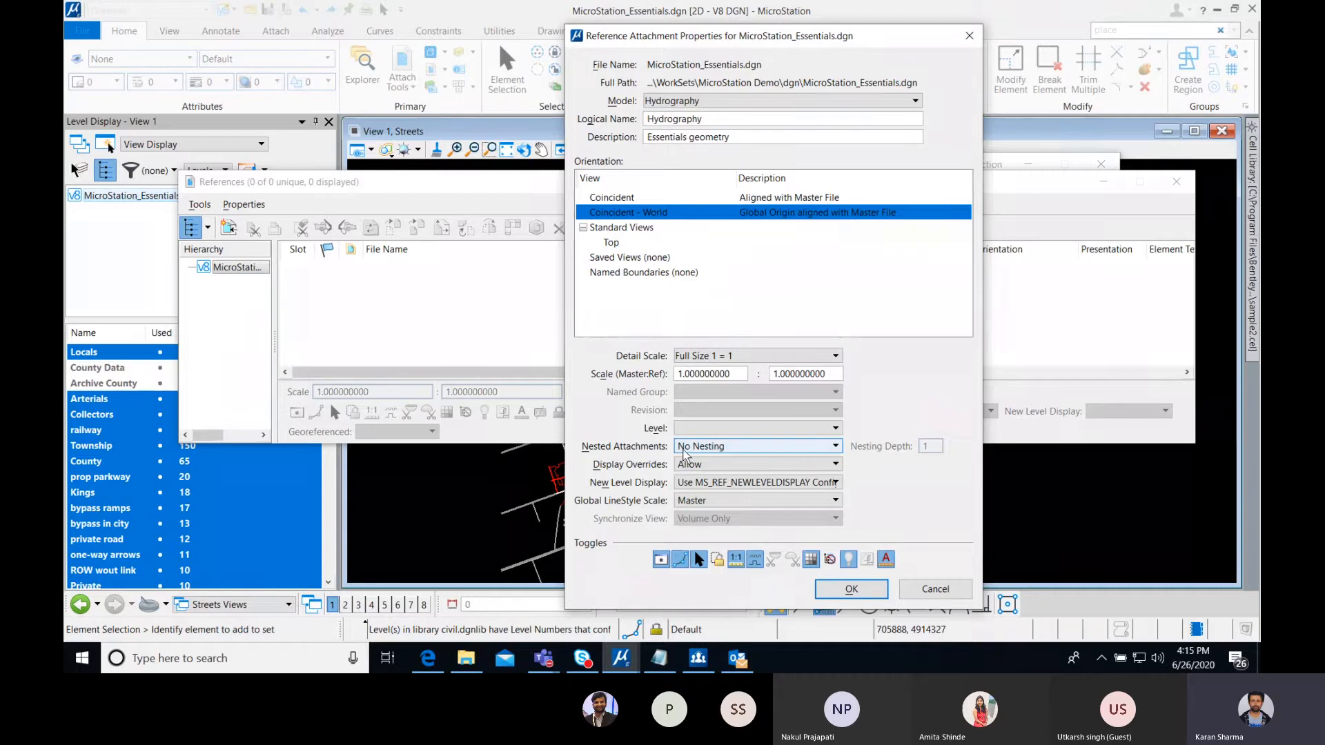
{"action": "left_click", "coordinate": [684, 452]}
{"action": "left_click", "coordinate": [709, 461]}
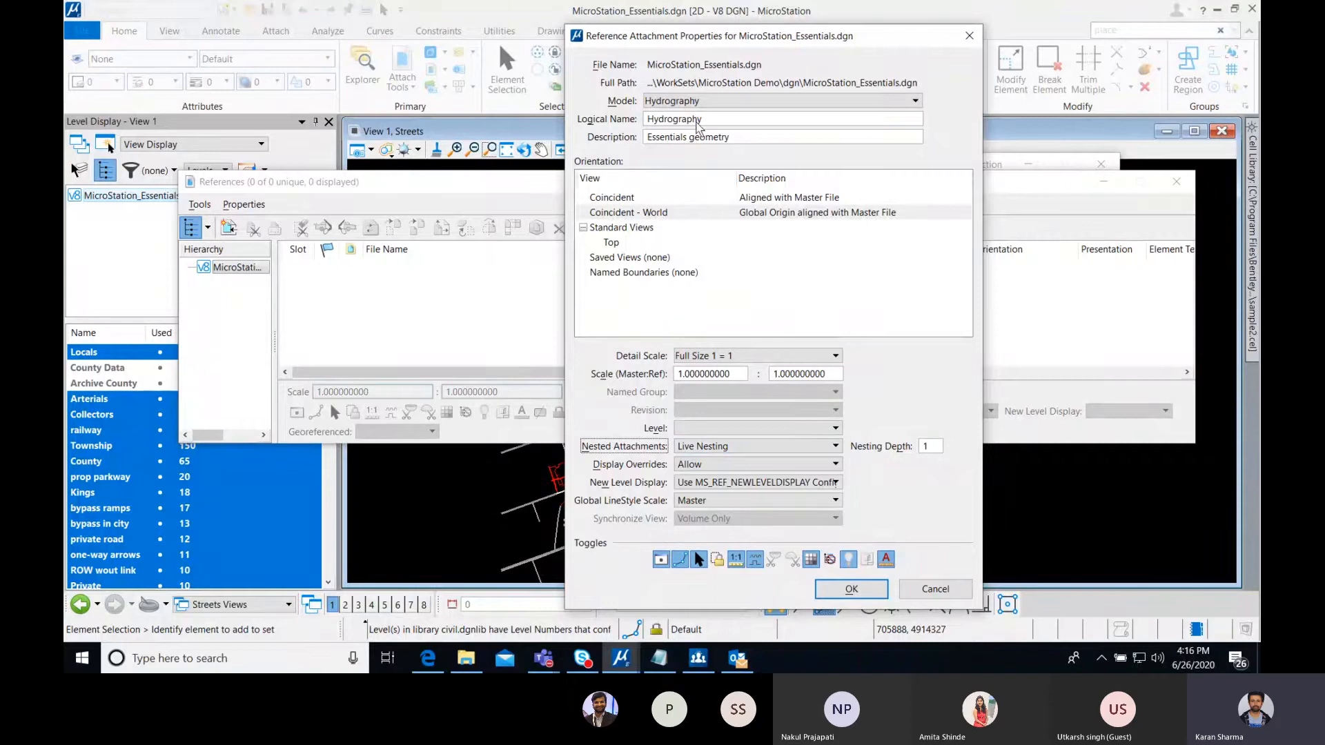
{"action": "left_click", "coordinate": [897, 448]}
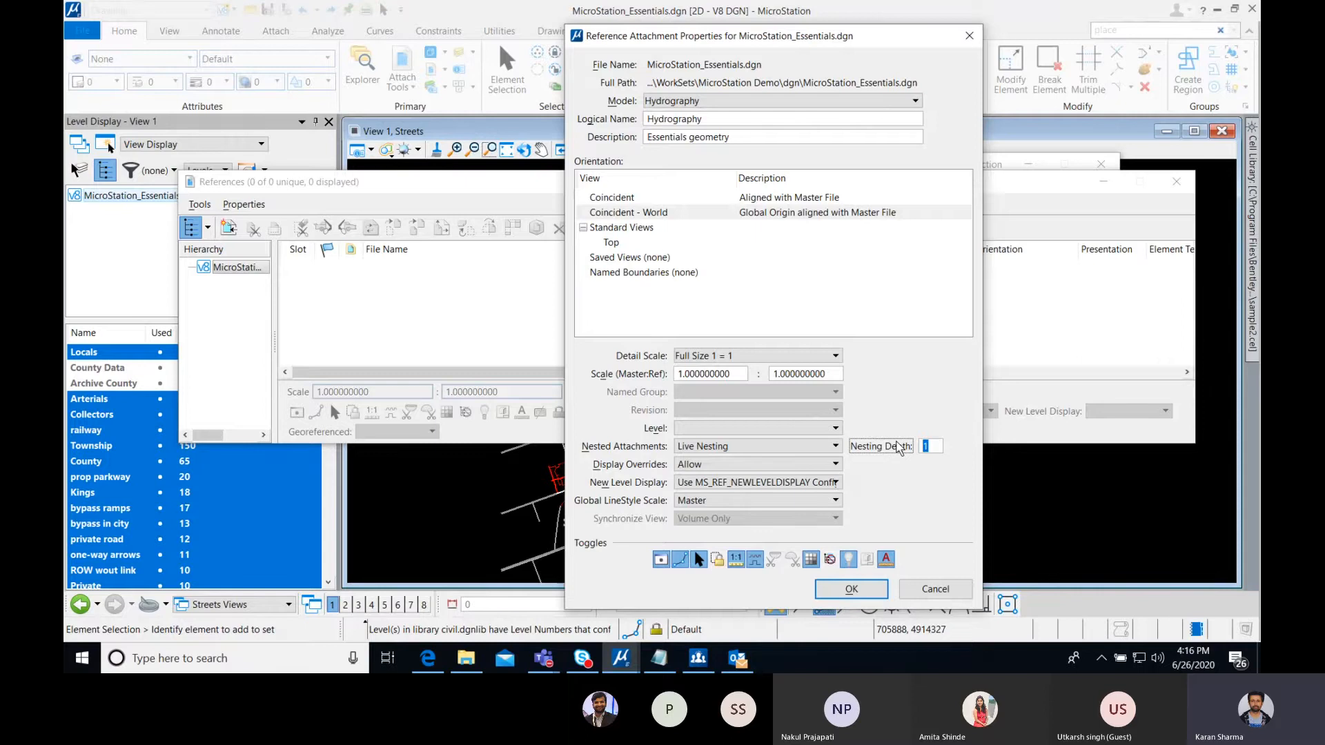
{"action": "left_click", "coordinate": [928, 447]}
{"action": "left_click", "coordinate": [851, 590]}
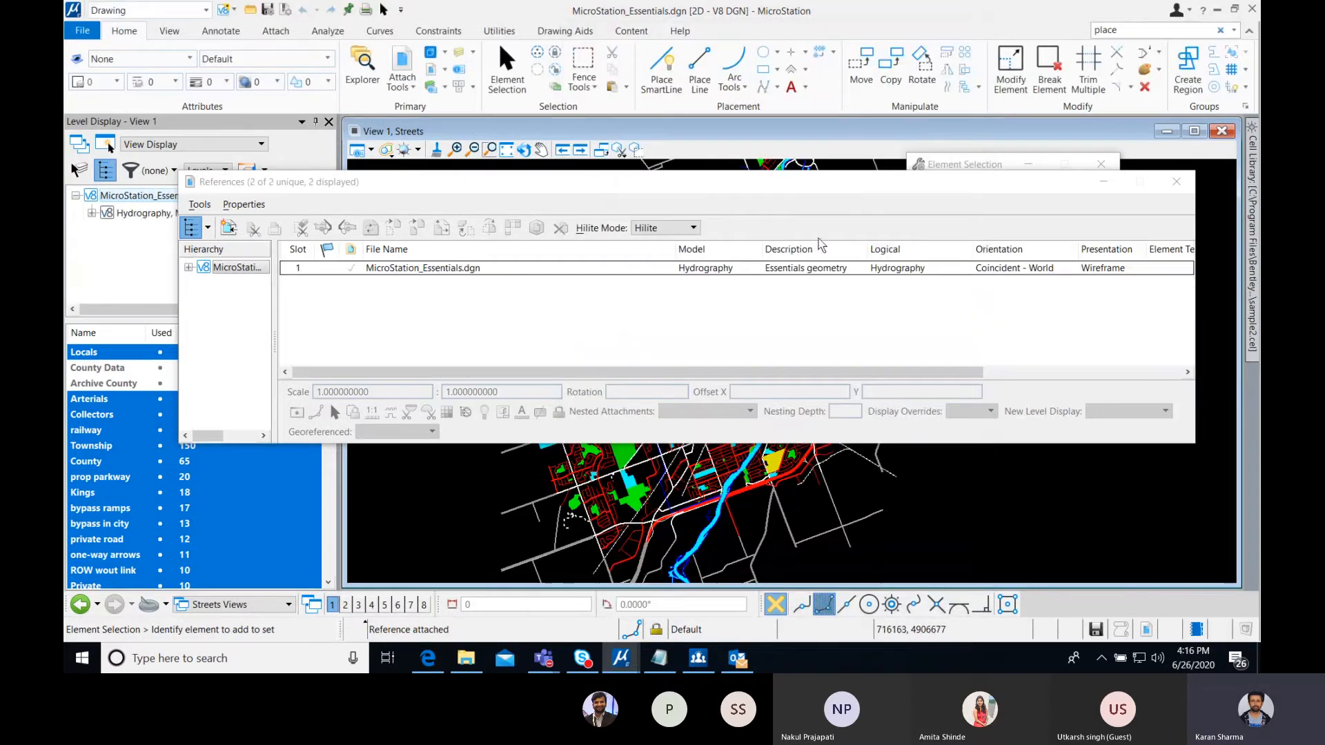
- Examine the Hydrography reference over the Streets model, and its display, snap and locate columns in the reference list
{"action": "left_click_drag", "start_coordinate": [813, 198], "coordinate": [814, 572]}
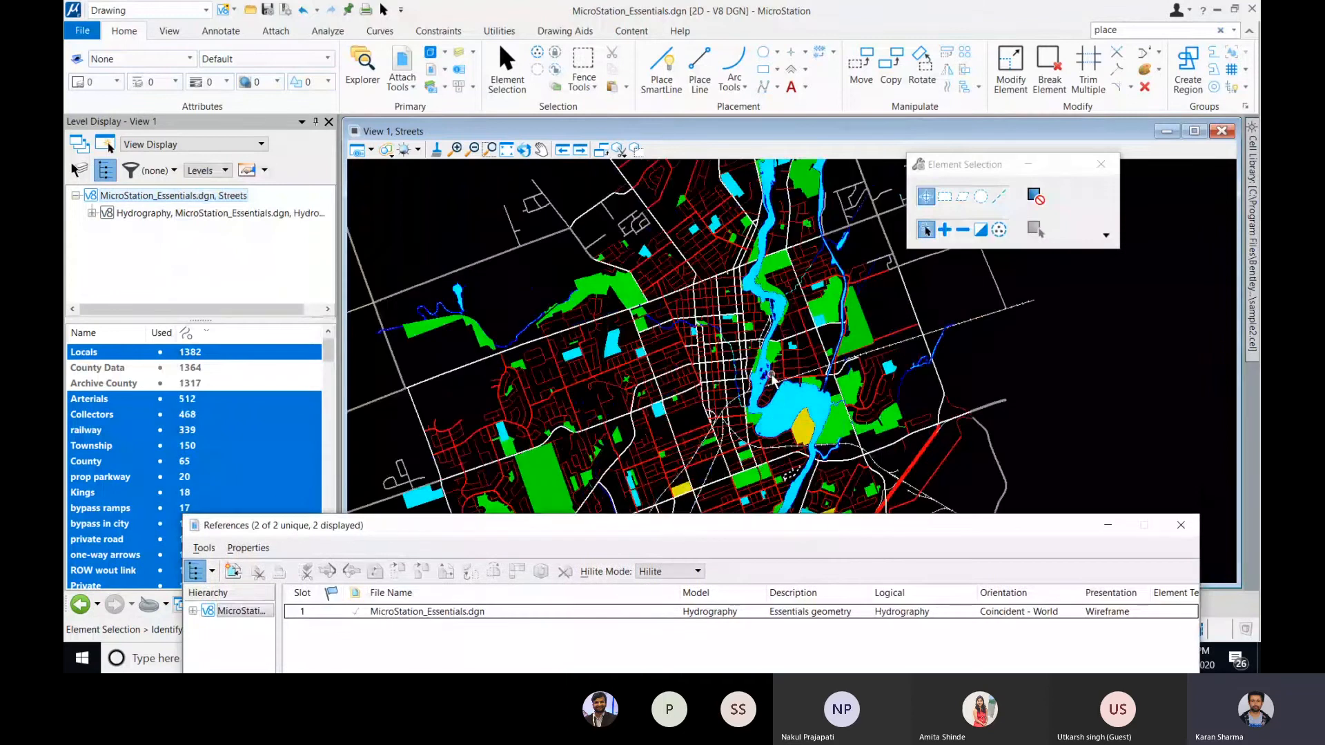
{"action": "scroll", "coordinate": [797, 387], "scroll_direction": "down", "scroll_amount": 2}
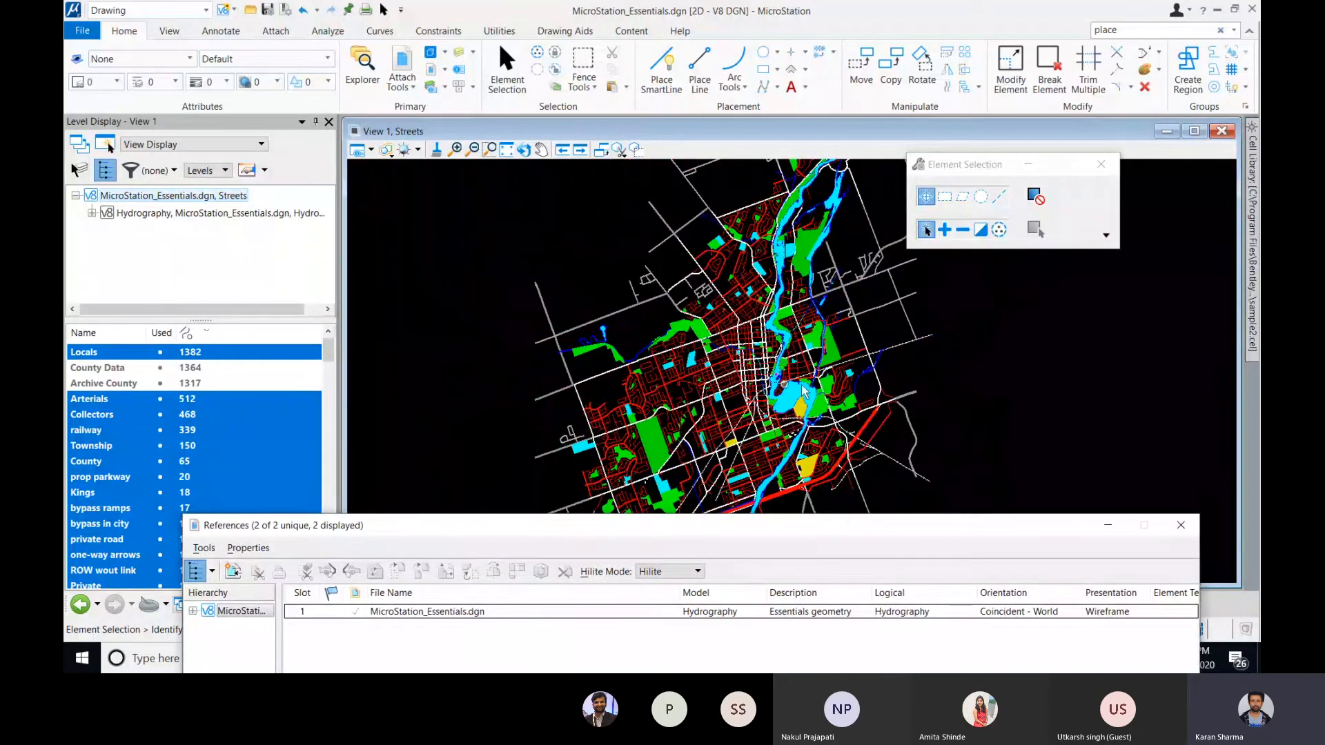
{"action": "left_click_drag", "start_coordinate": [738, 537], "coordinate": [691, 369]}
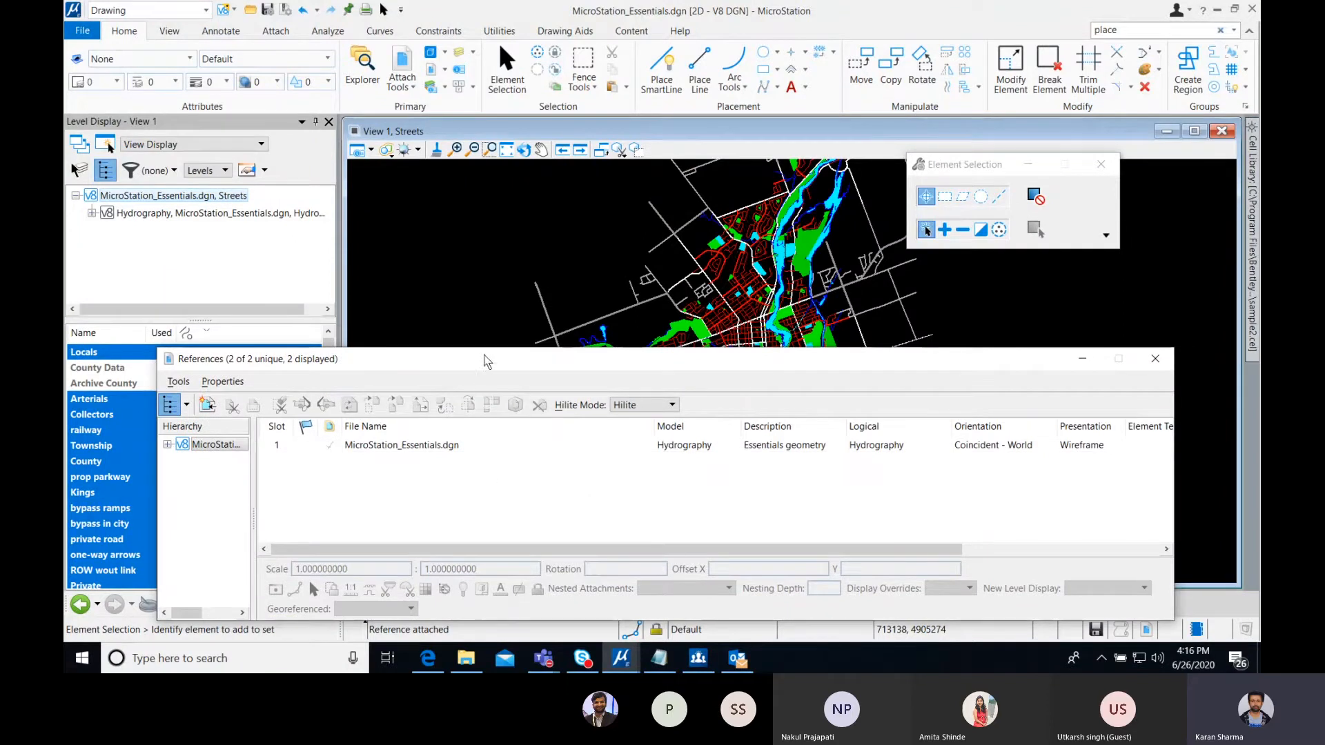
{"action": "left_click_drag", "start_coordinate": [481, 549], "coordinate": [759, 541]}
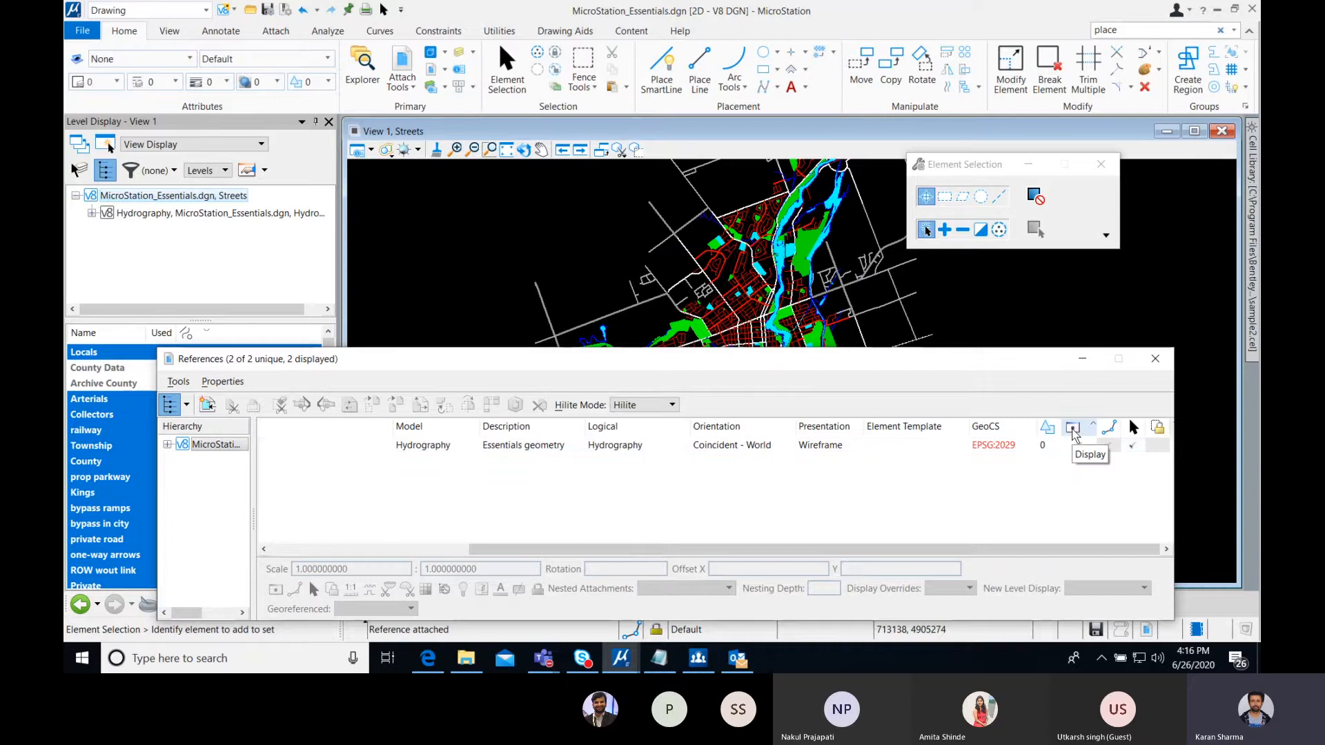
- Turn the display of the Hydrography reference off and back on
{"action": "left_click", "coordinate": [1080, 448]}
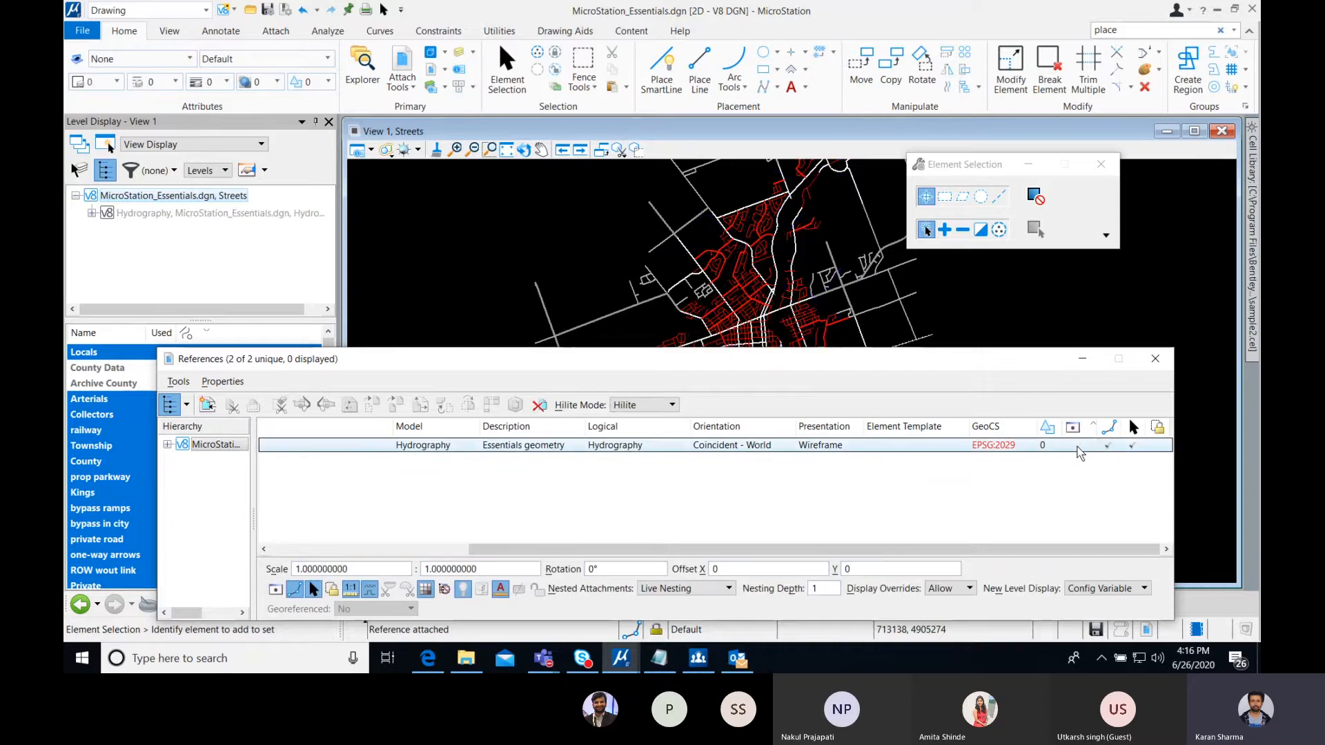
{"action": "left_click", "coordinate": [1079, 448]}
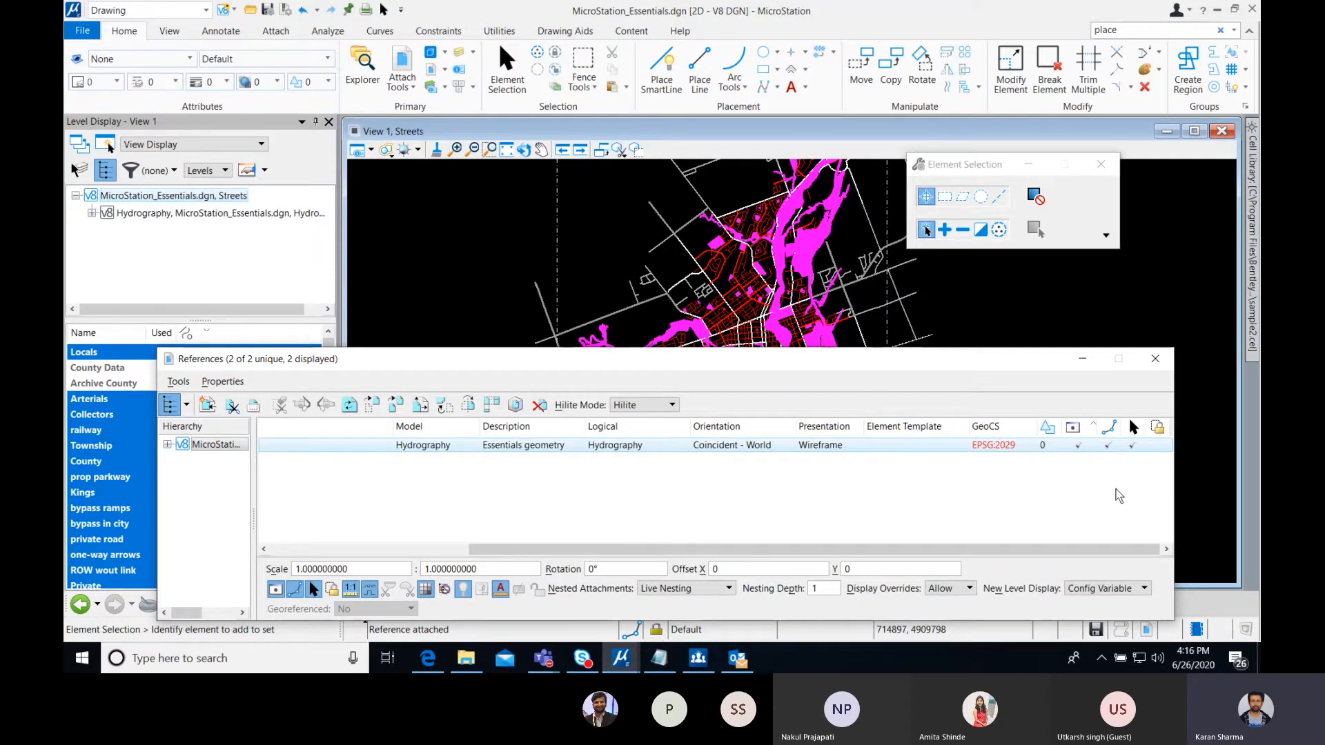
{"action": "left_click", "coordinate": [1044, 503]}
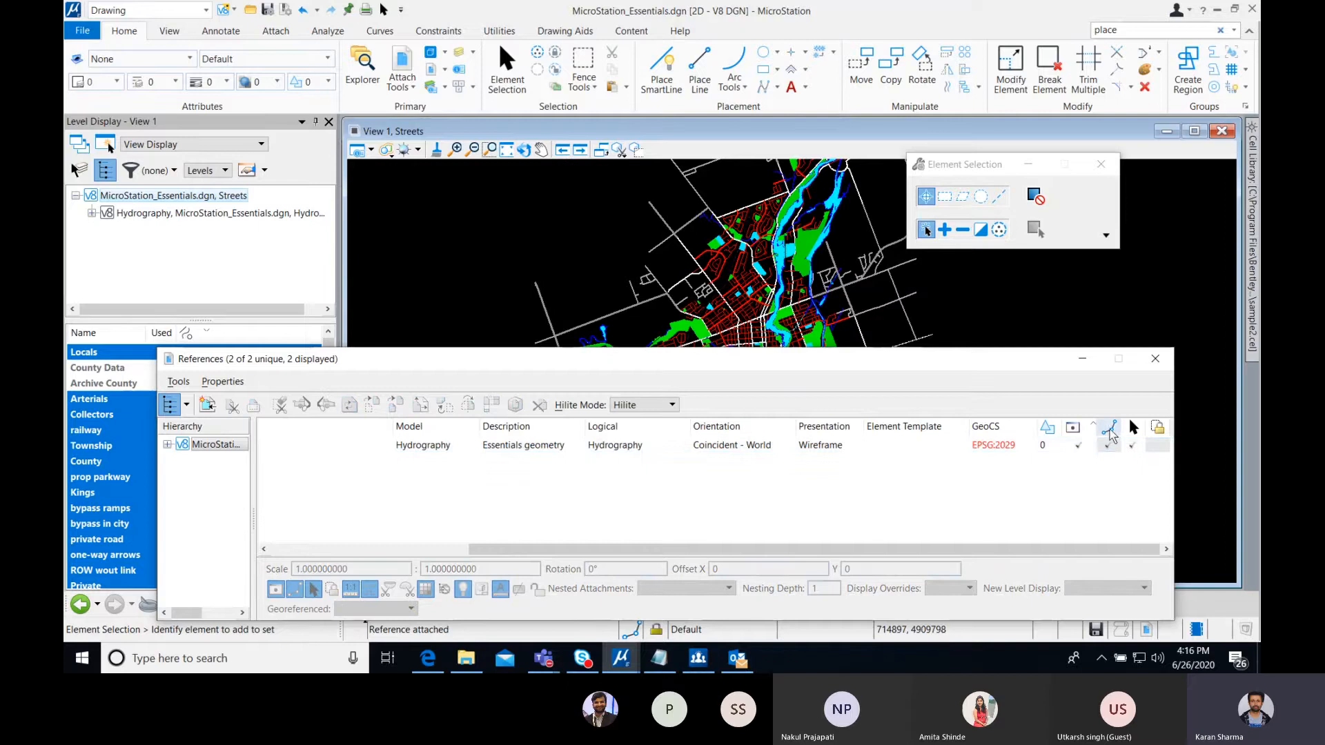
- Toggle the snap and locate settings of the Hydrography reference off and back on
{"action": "left_click", "coordinate": [1108, 445]}
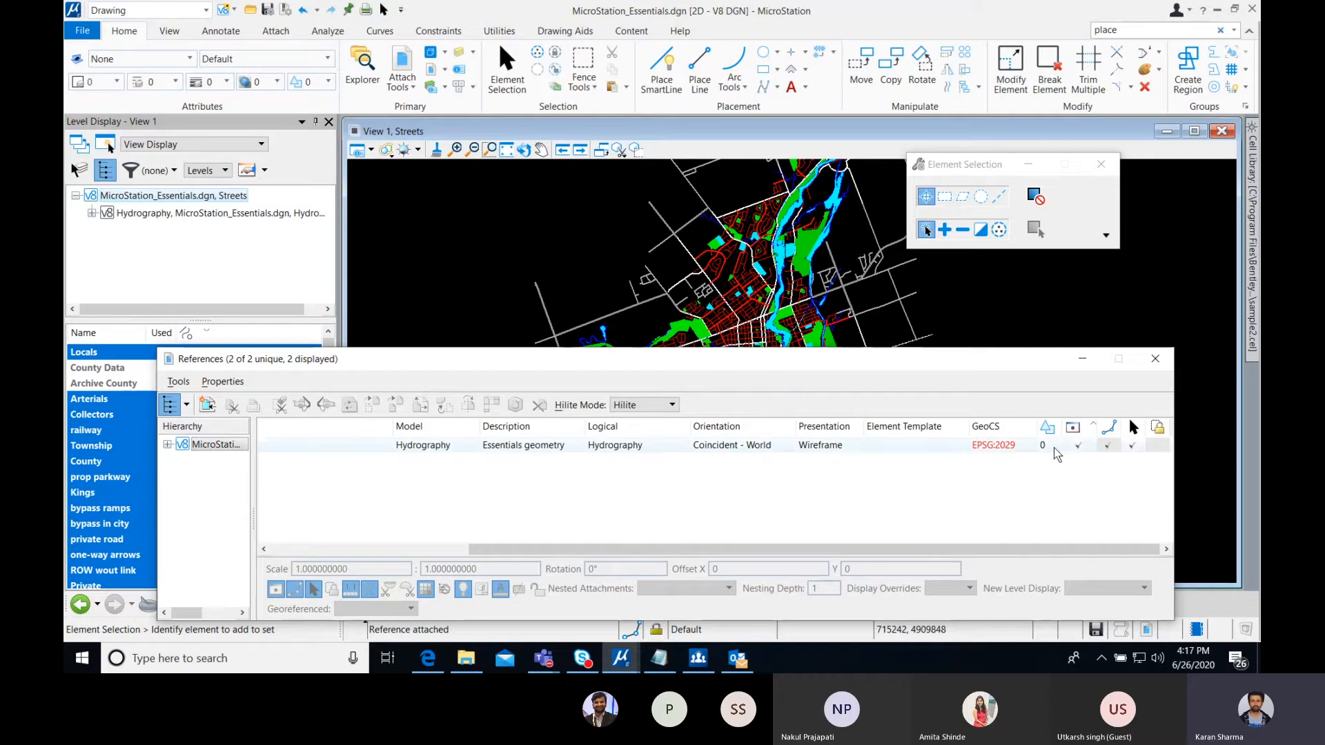
{"action": "left_click", "coordinate": [1111, 447]}
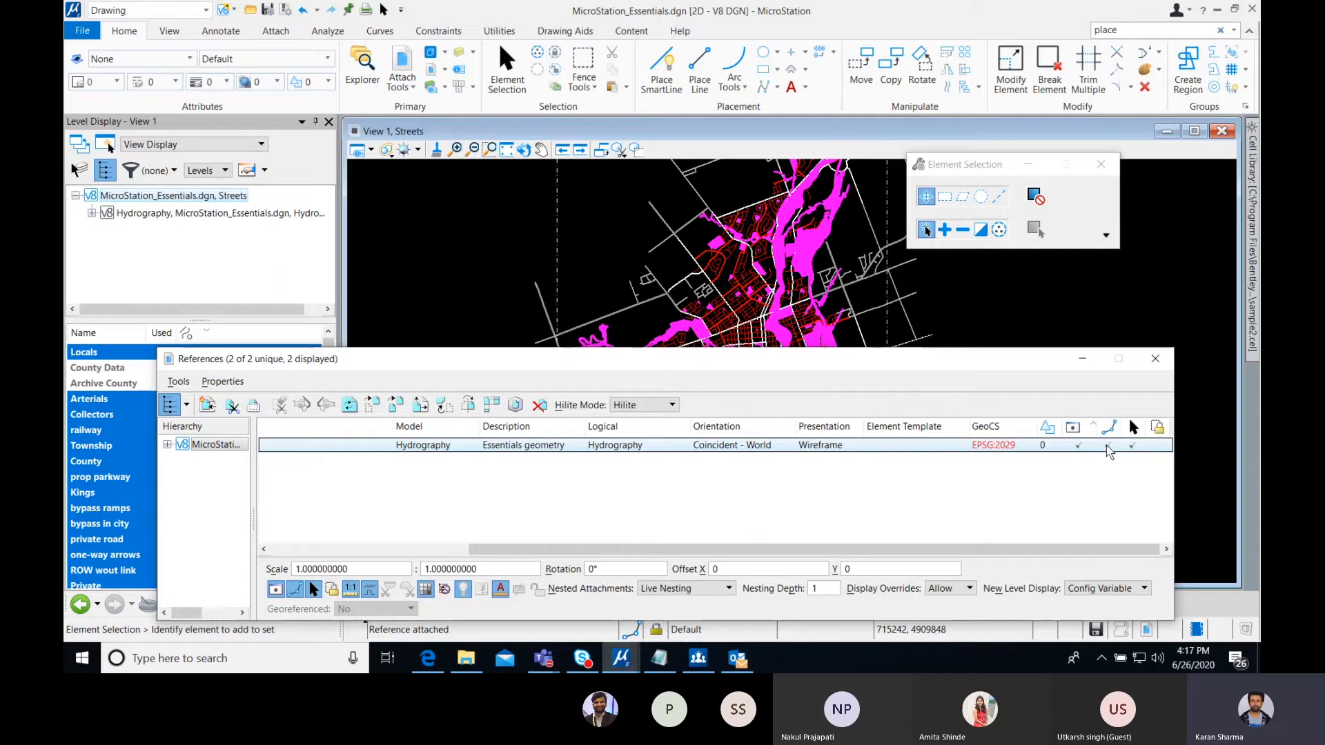
{"action": "left_click", "coordinate": [1120, 486]}
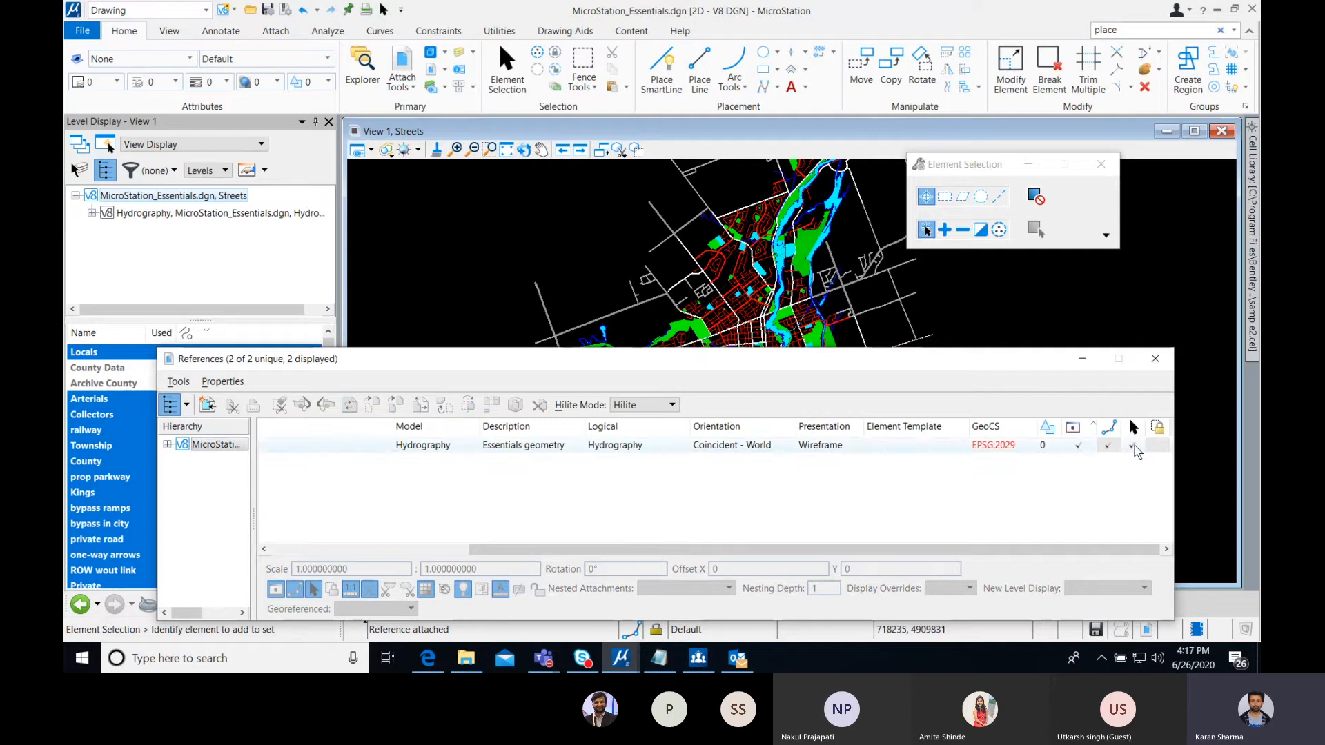
{"action": "left_click", "coordinate": [1135, 448]}
{"action": "left_click", "coordinate": [1133, 447]}
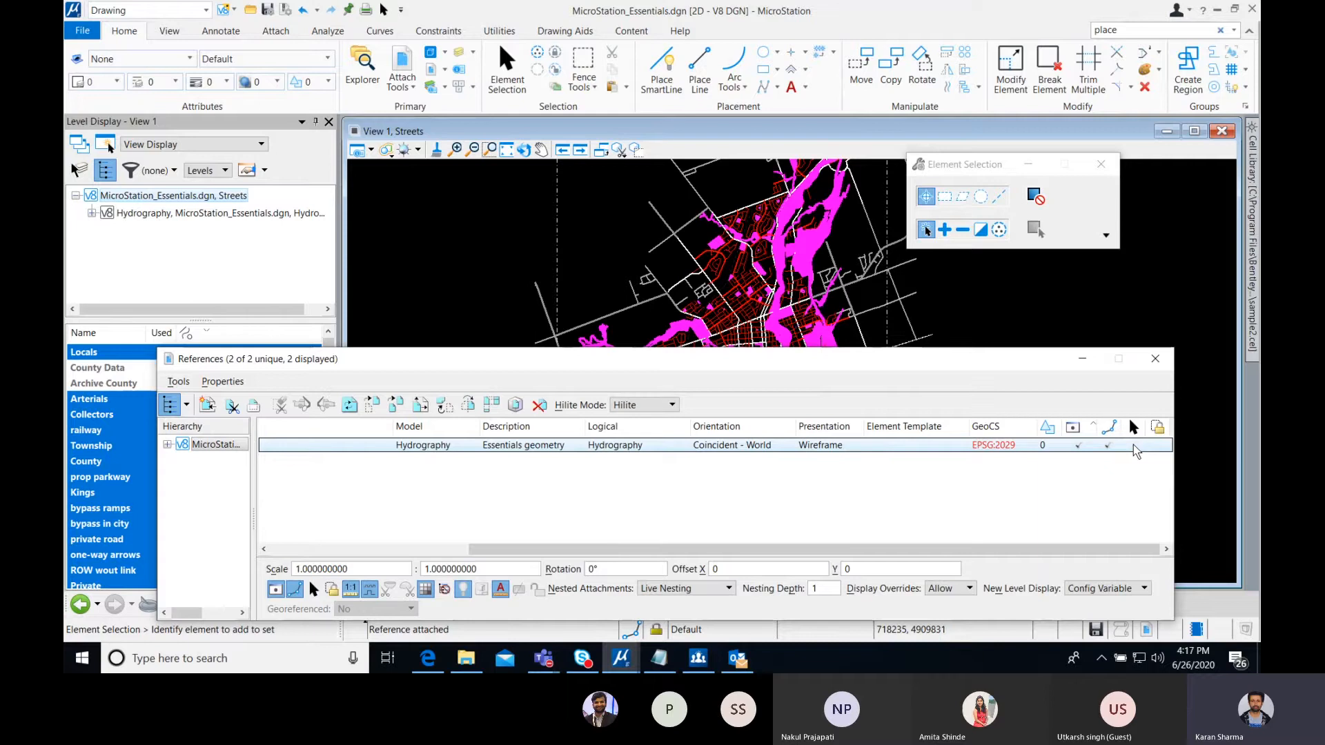
{"action": "left_click", "coordinate": [974, 492]}
{"action": "left_click", "coordinate": [1135, 450]}
- Place an orthogonal block with Solid area and no fill around the lake and river in the Streets model
{"action": "left_click_drag", "start_coordinate": [659, 548], "coordinate": [478, 549]}
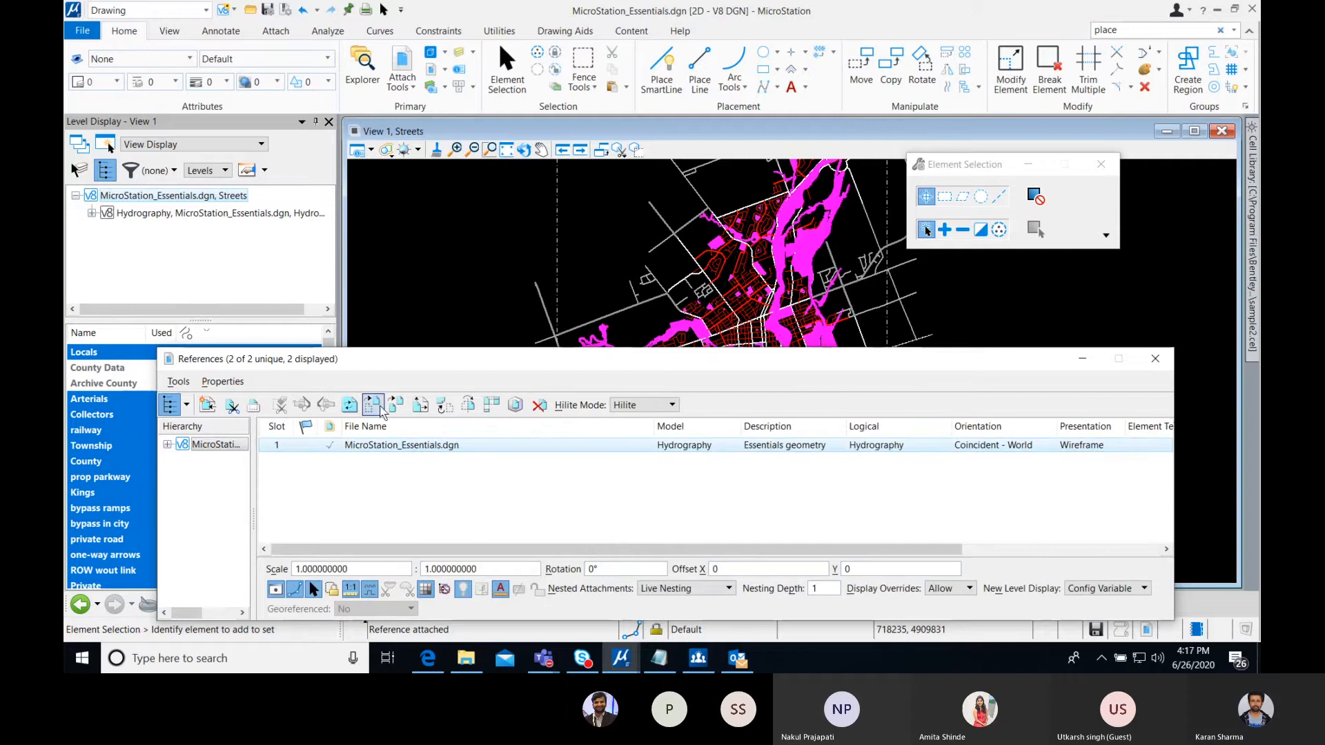
{"action": "left_click_drag", "start_coordinate": [414, 358], "coordinate": [527, 464]}
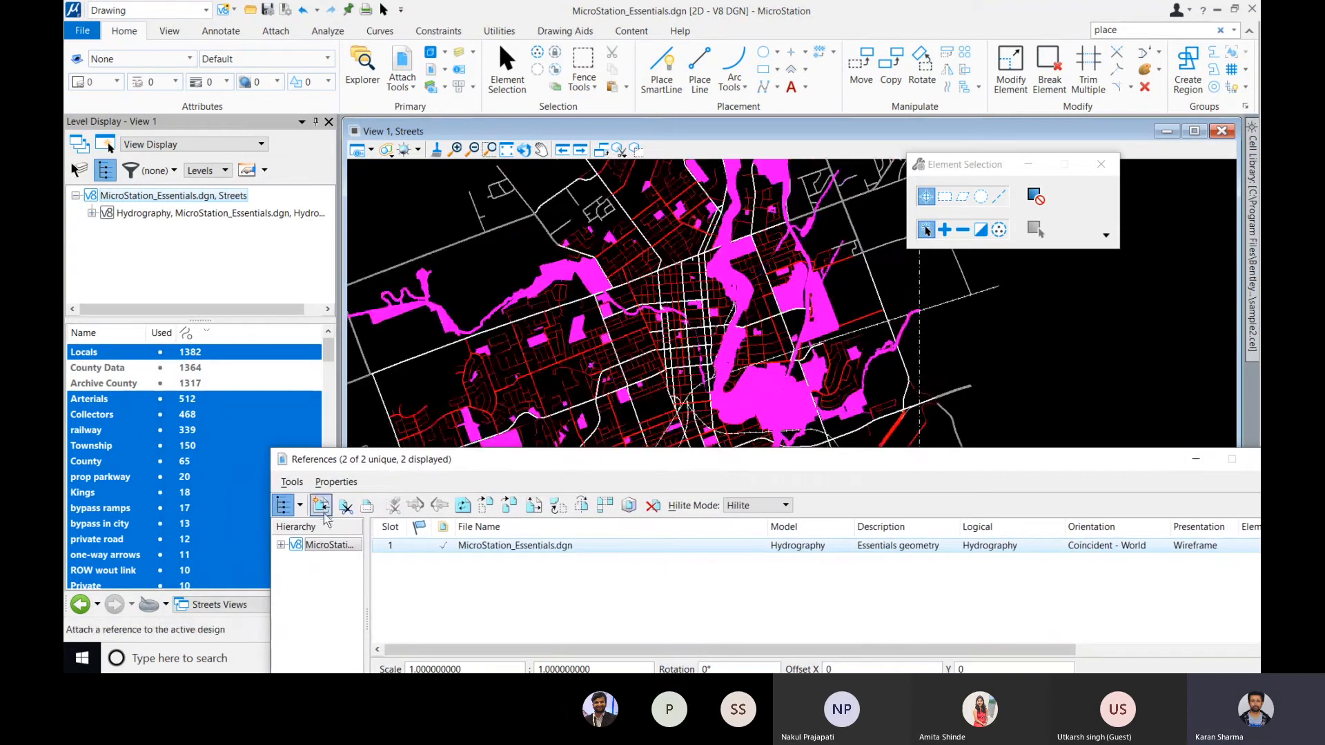
{"action": "left_click", "coordinate": [345, 507]}
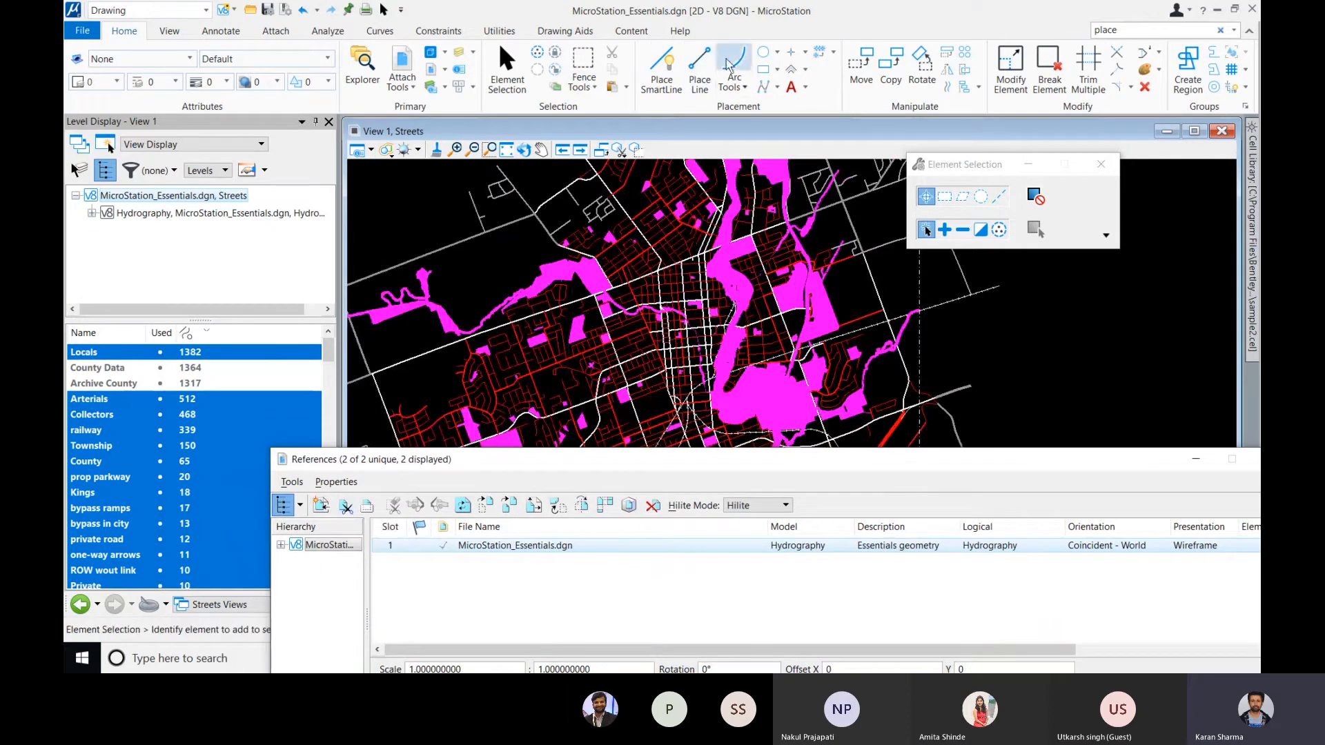
{"action": "left_click", "coordinate": [763, 69]}
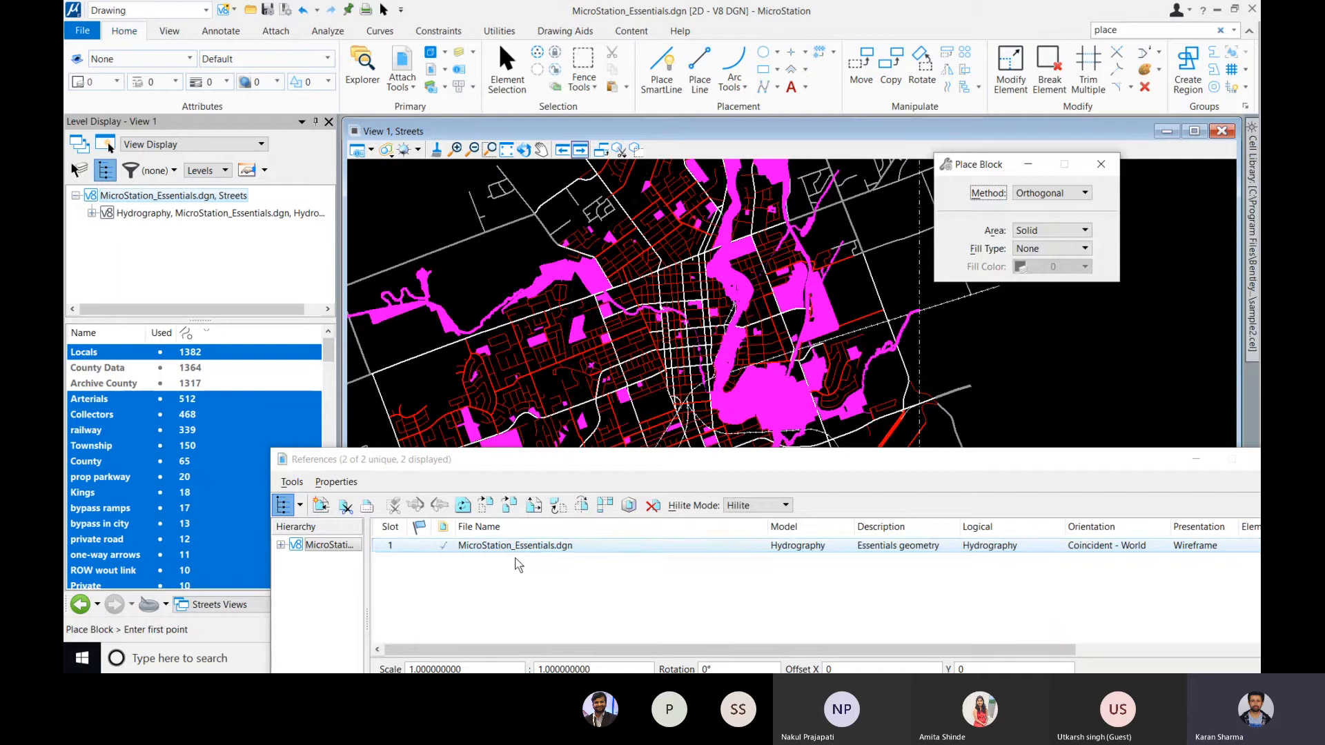
{"action": "left_click", "coordinate": [527, 577]}
{"action": "scroll", "coordinate": [580, 343], "scroll_direction": "down", "scroll_amount": 2}
{"action": "scroll", "coordinate": [623, 334], "scroll_direction": "up", "scroll_amount": 2}
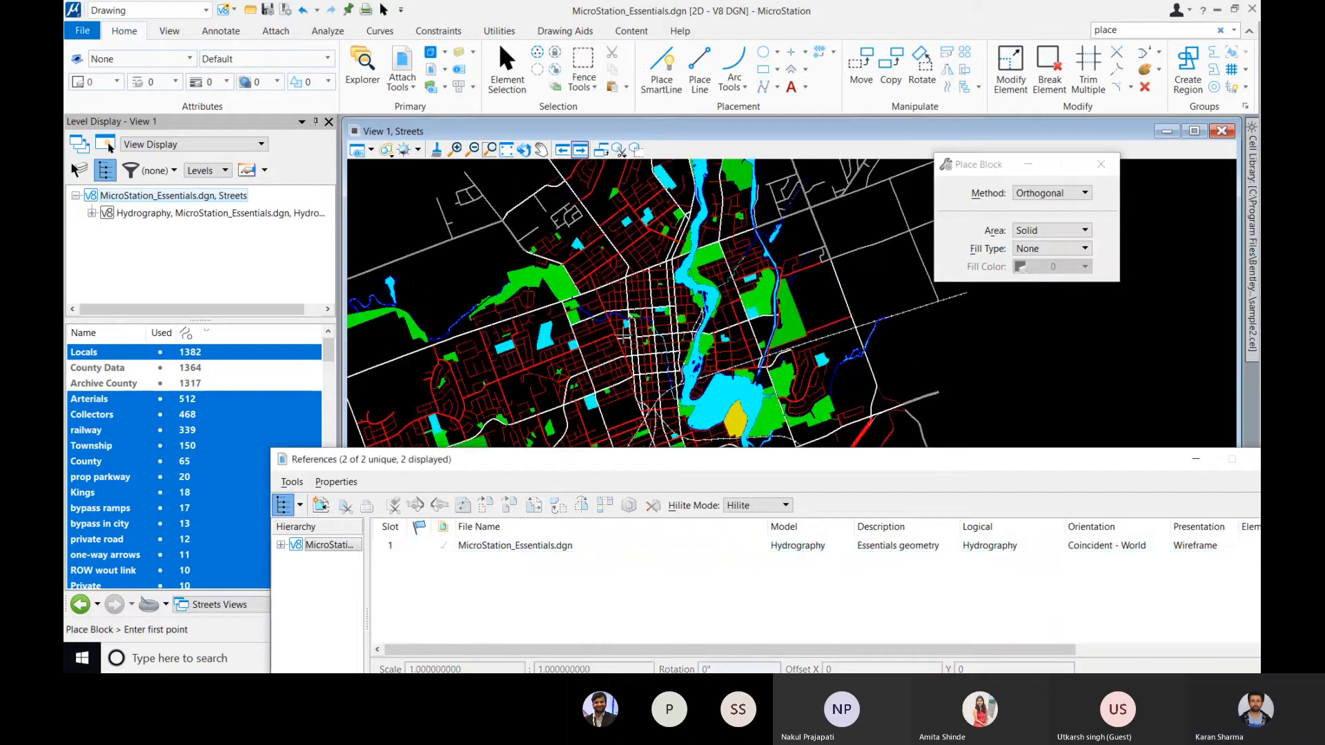
{"action": "left_click", "coordinate": [595, 326]}
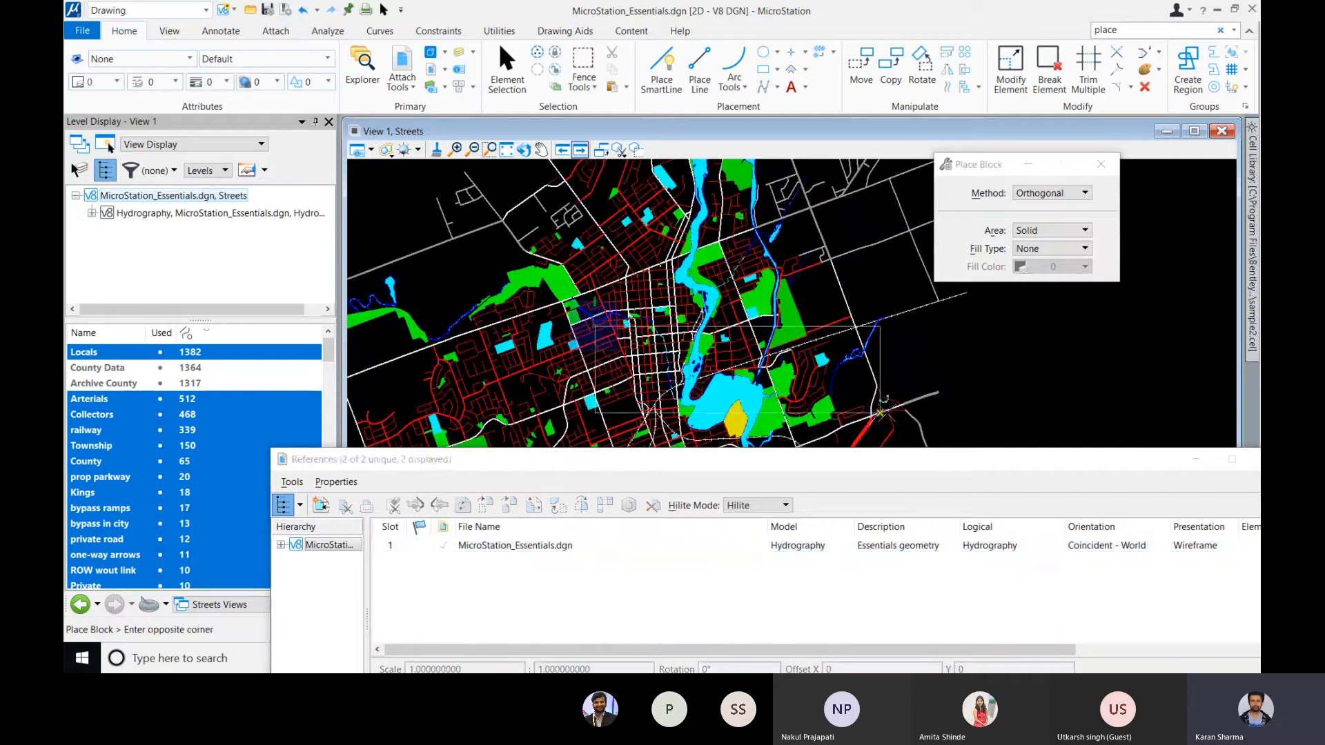
{"action": "middle_click_drag", "start_coordinate": [934, 414], "coordinate": [870, 342]}
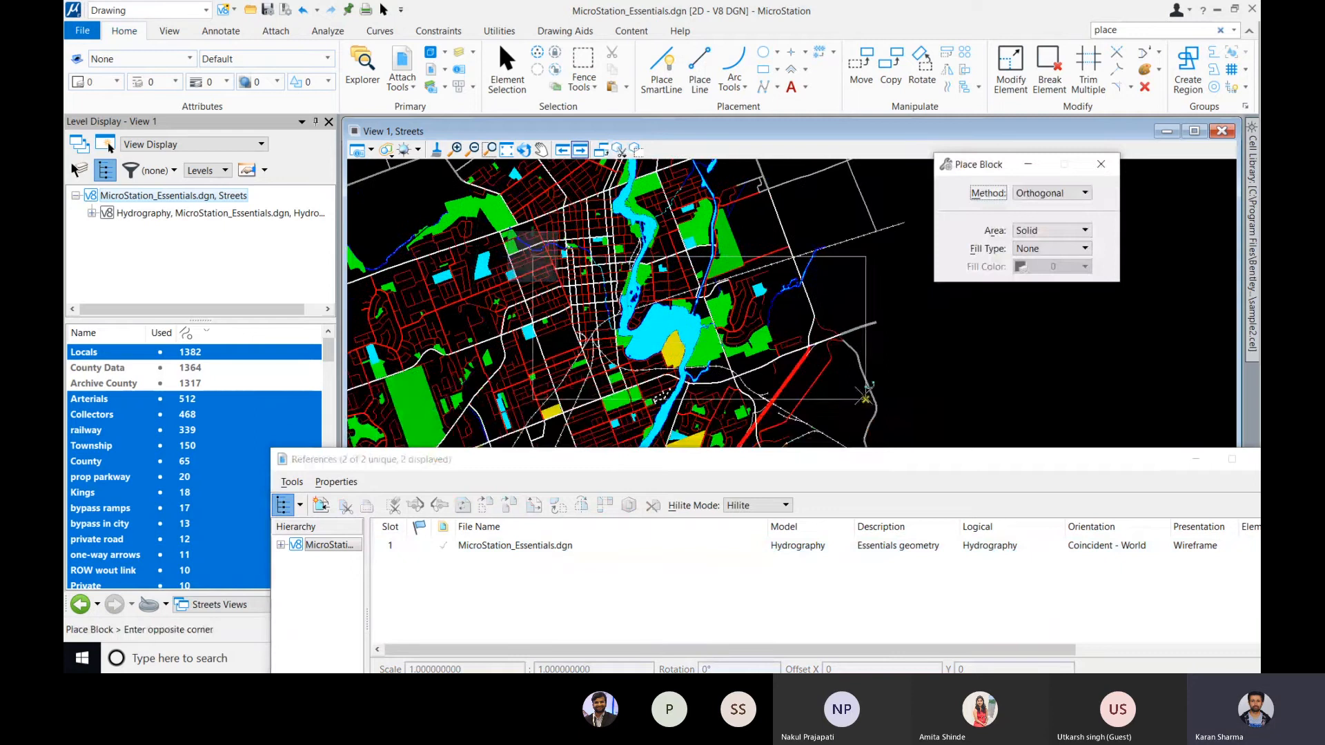
{"action": "left_click", "coordinate": [860, 401]}
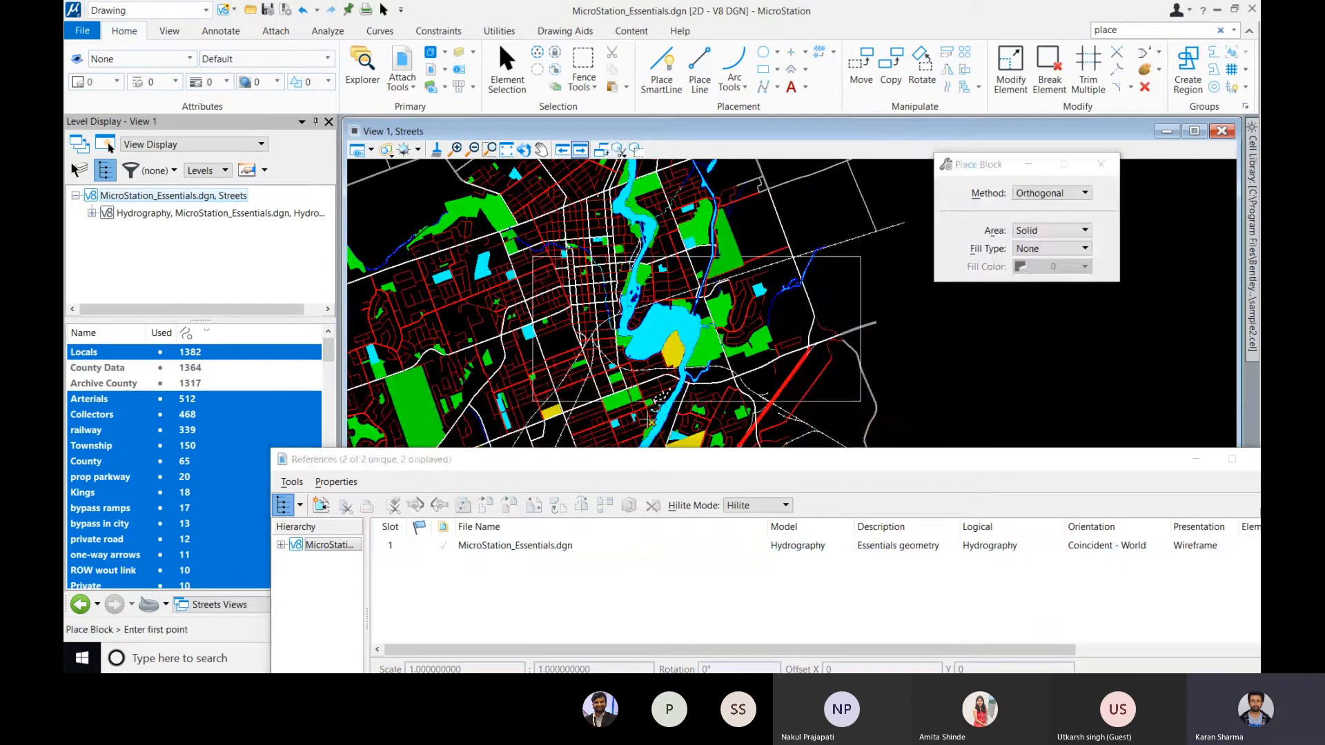
- Start a clip boundary for the Hydrography reference using the Element method and the References dialog list
{"action": "left_click", "coordinate": [461, 582]}
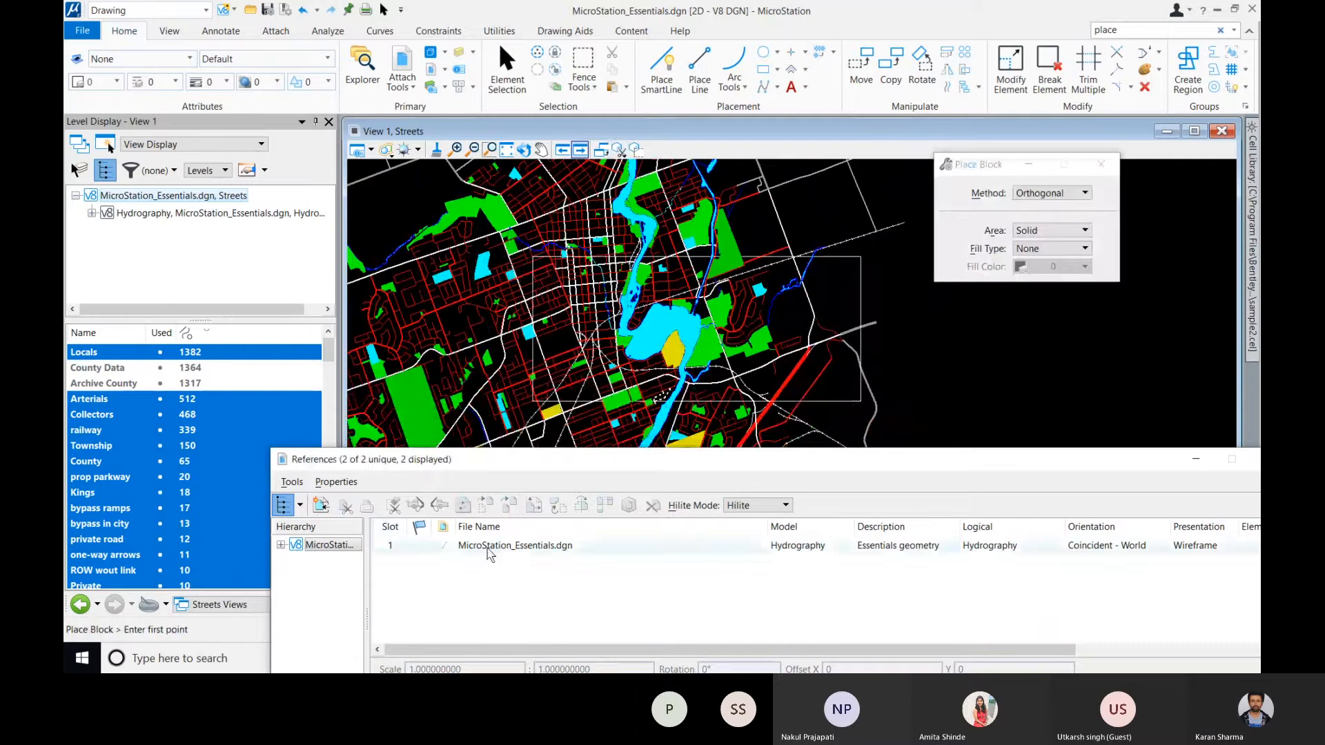
{"action": "left_click", "coordinate": [487, 547]}
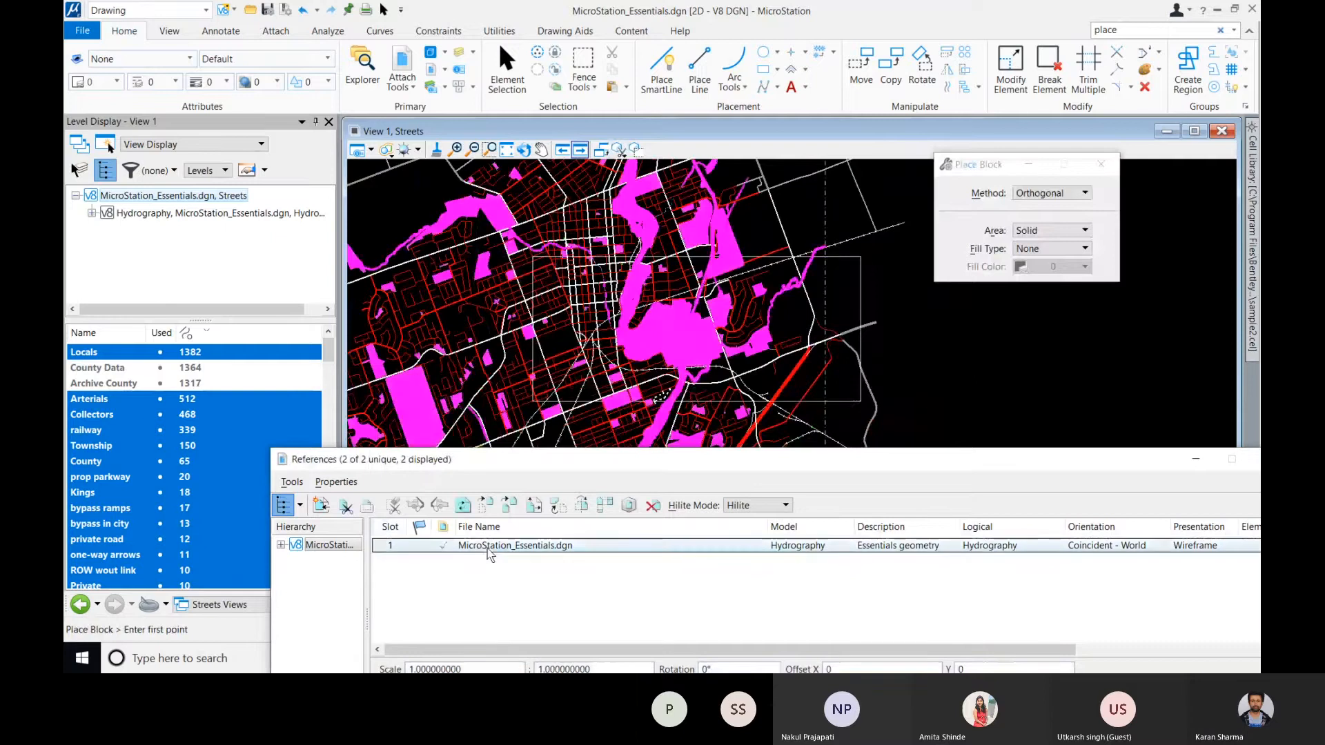
{"action": "left_click", "coordinate": [347, 509]}
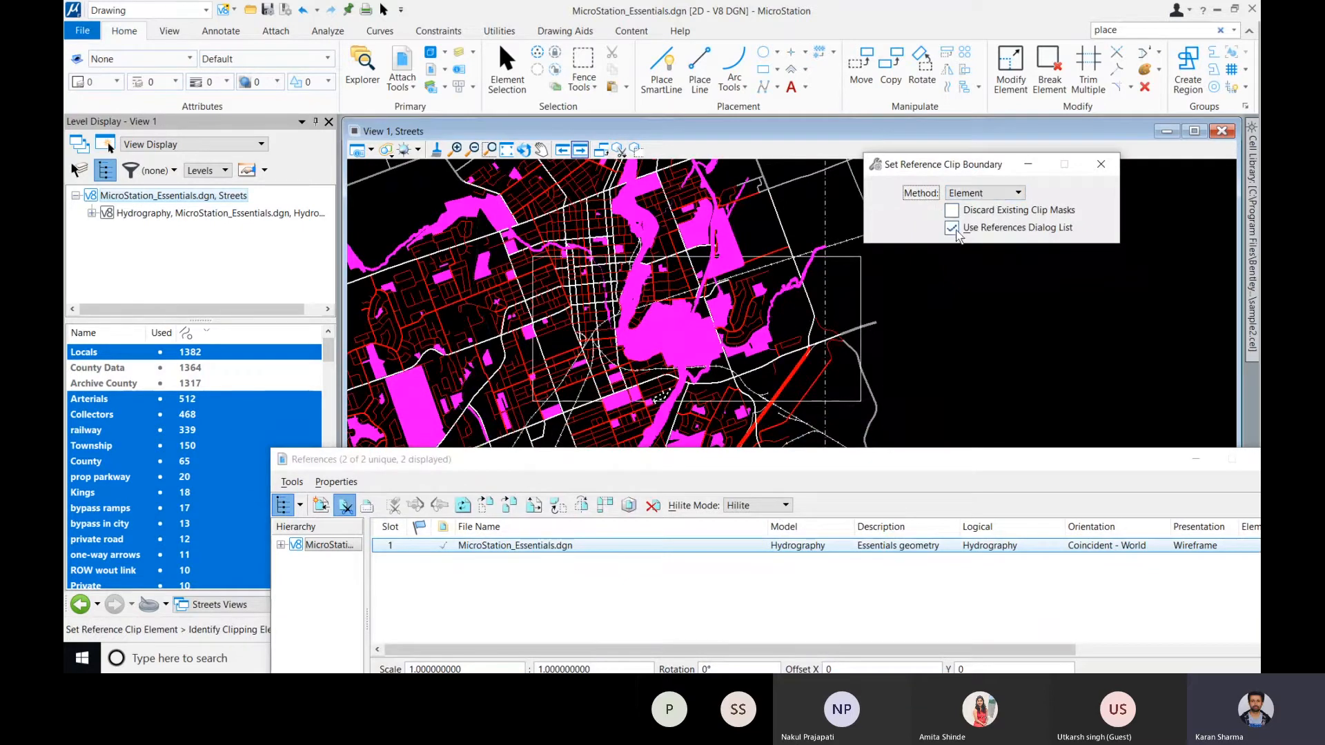
{"action": "left_click_drag", "start_coordinate": [842, 466], "coordinate": [890, 449]}
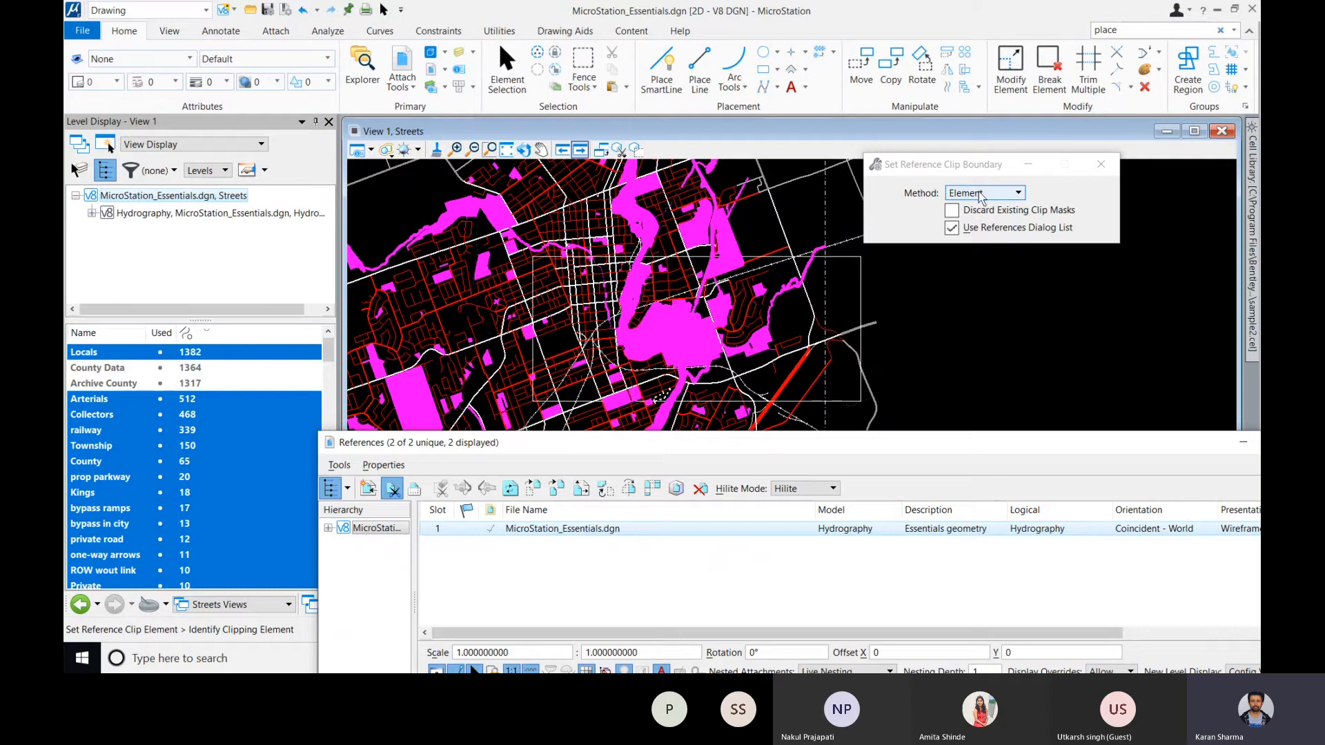
- Clip the Hydrography reference with the Element method, using the rectangle drawn around the central lake area as the boundary
{"action": "left_click", "coordinate": [982, 196]}
{"action": "left_click", "coordinate": [981, 194]}
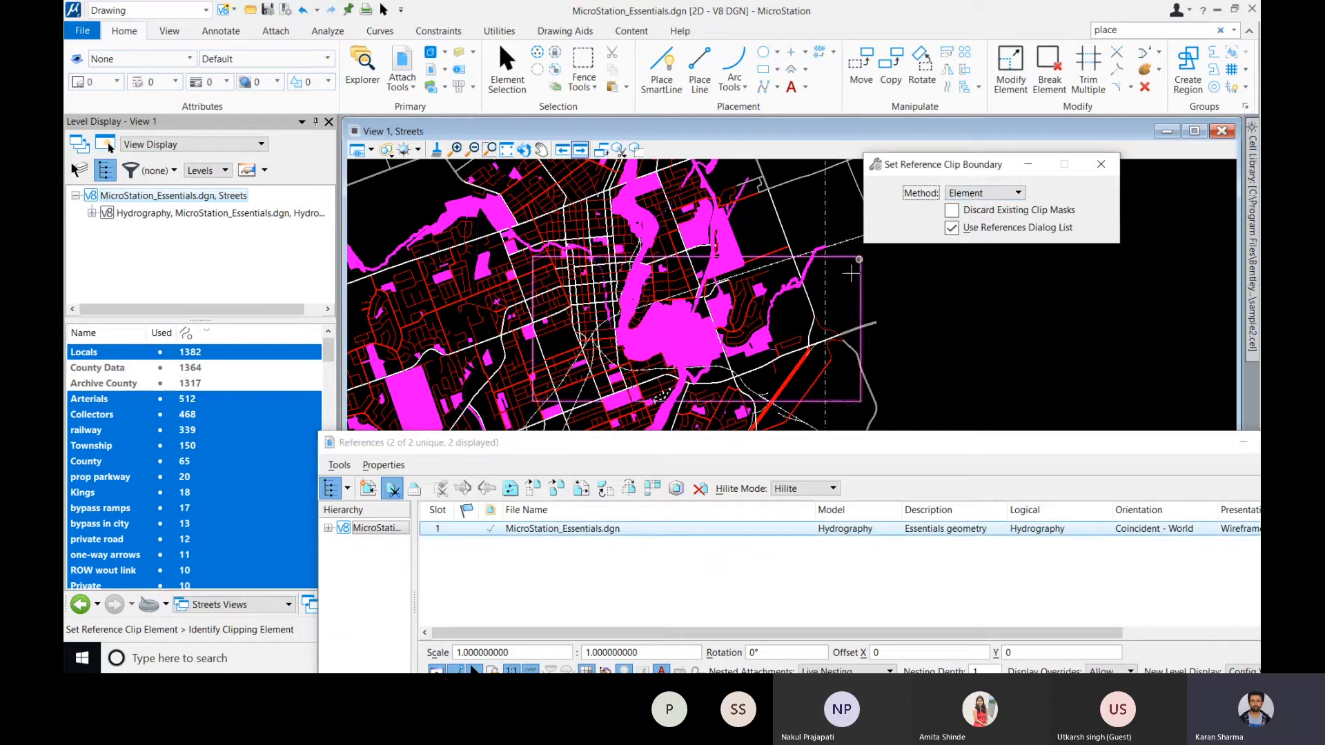
{"action": "left_click", "coordinate": [860, 288]}
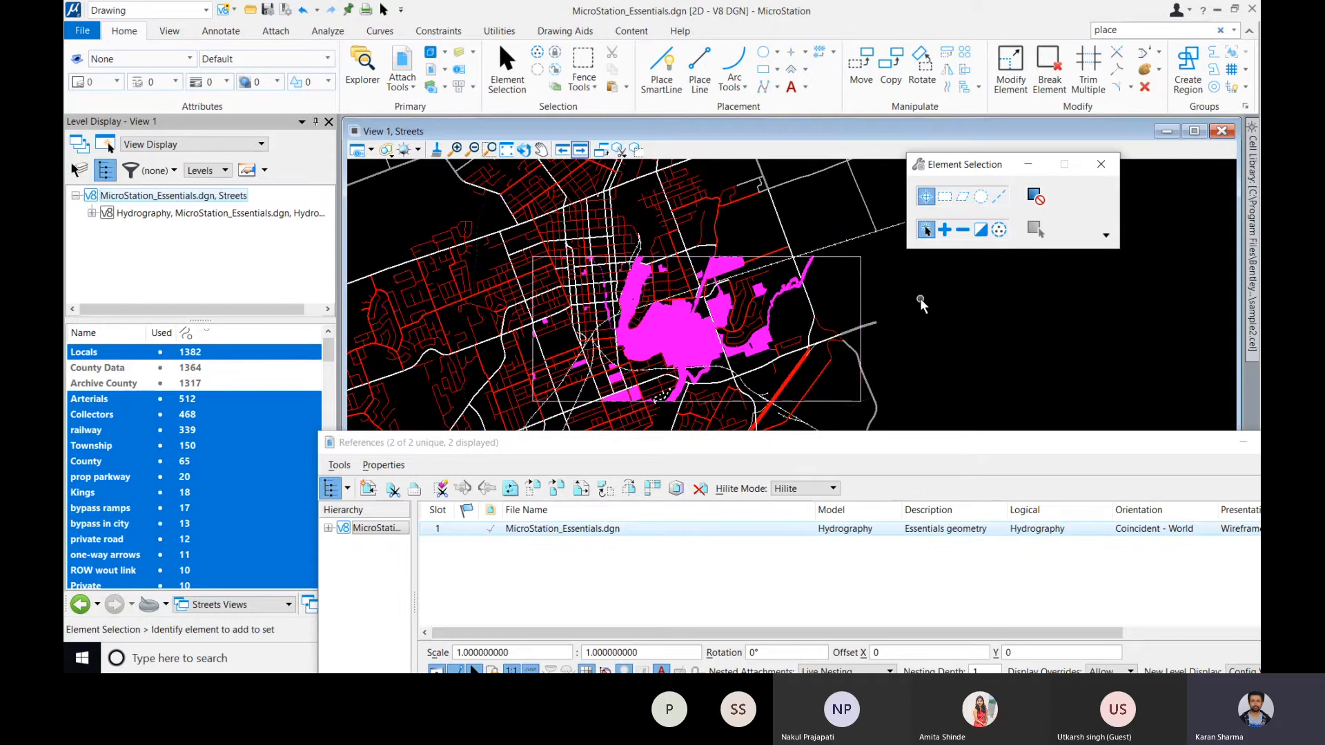
{"action": "left_click", "coordinate": [814, 570]}
{"action": "scroll", "coordinate": [804, 330], "scroll_direction": "down", "scroll_amount": 5}
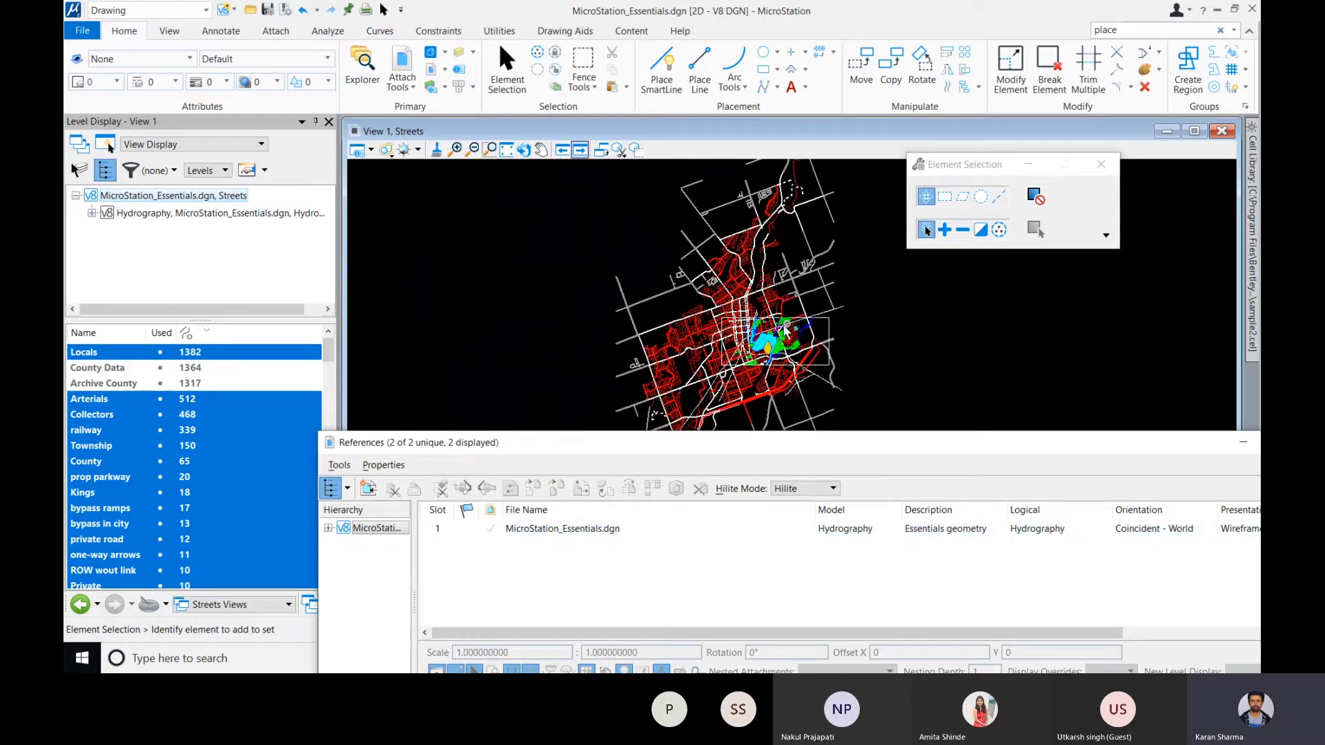
{"action": "mouse_move", "coordinate": [792, 326]}
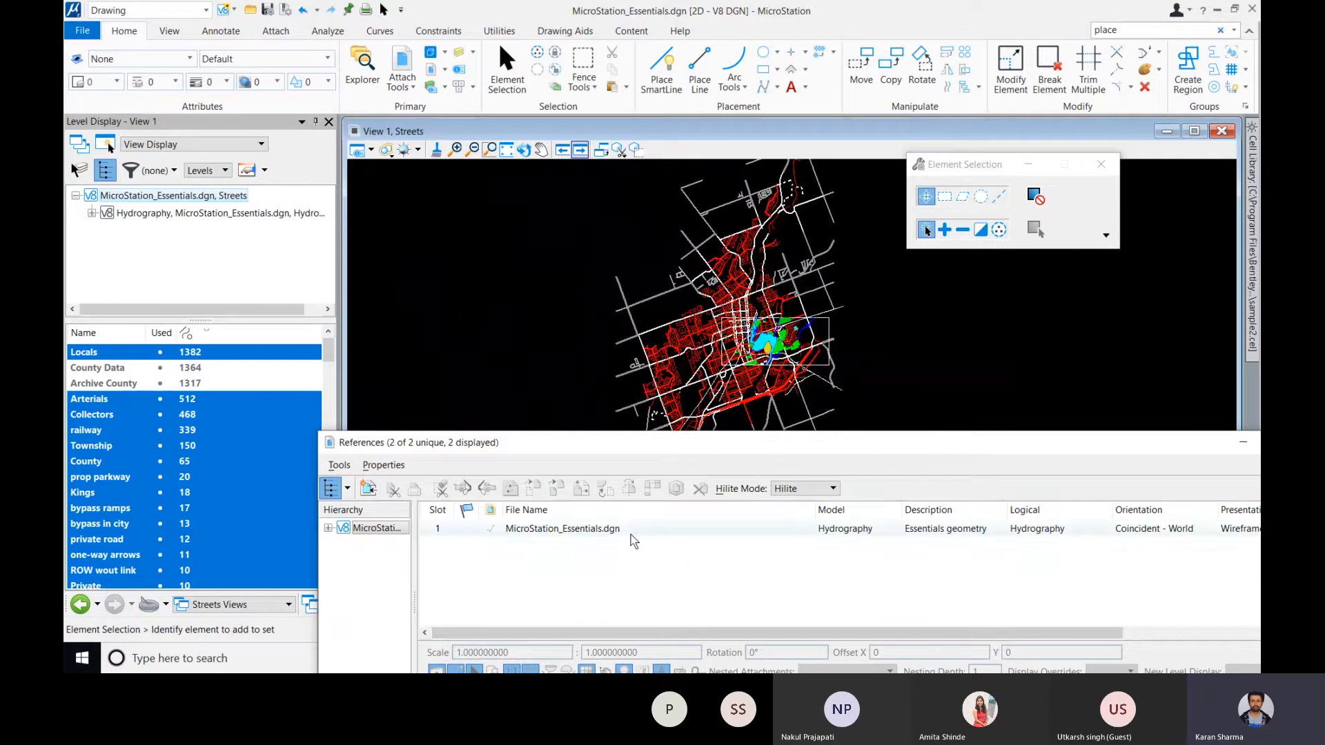
{"action": "left_click", "coordinate": [633, 537]}
{"action": "left_click", "coordinate": [393, 489]}
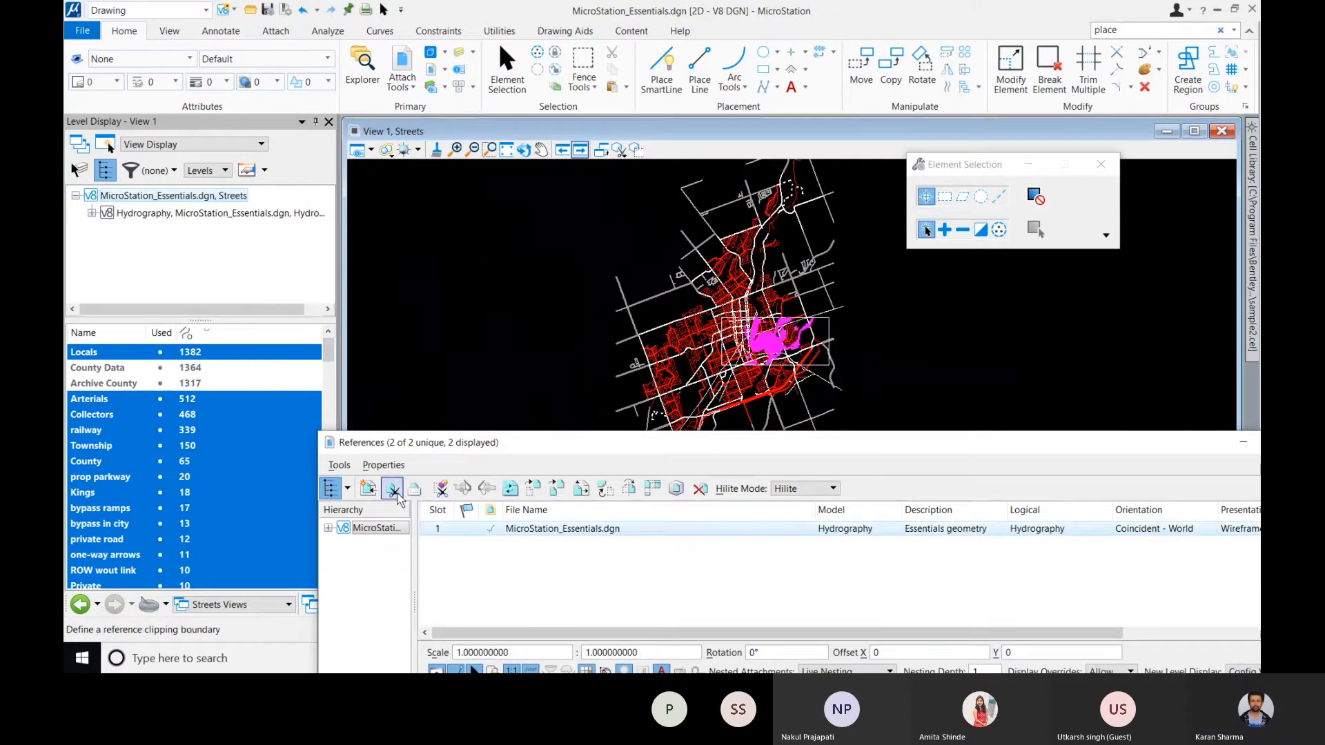
{"action": "left_click", "coordinate": [553, 565]}
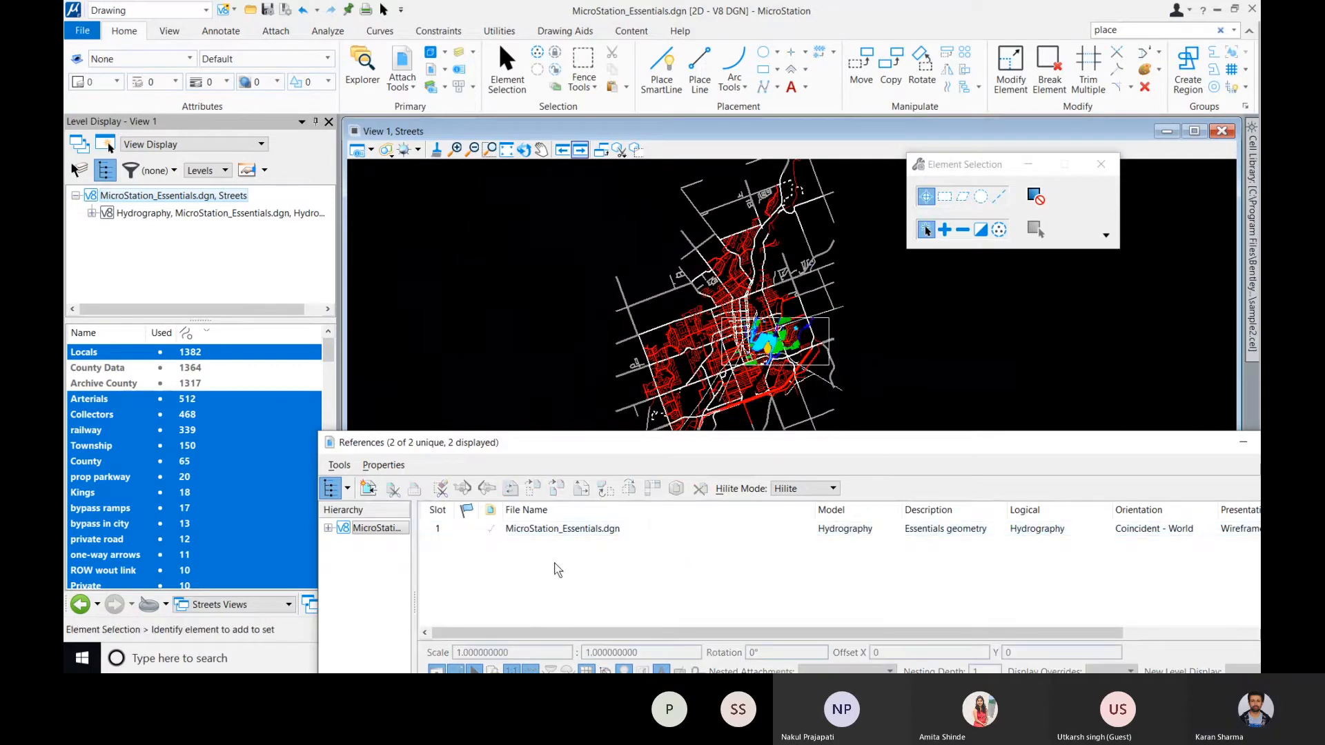
- Open the recent file BSI300AE9-Atrium.dgn and close the References dialog covering its view
{"action": "left_click_drag", "start_coordinate": [575, 447], "coordinate": [513, 257]}
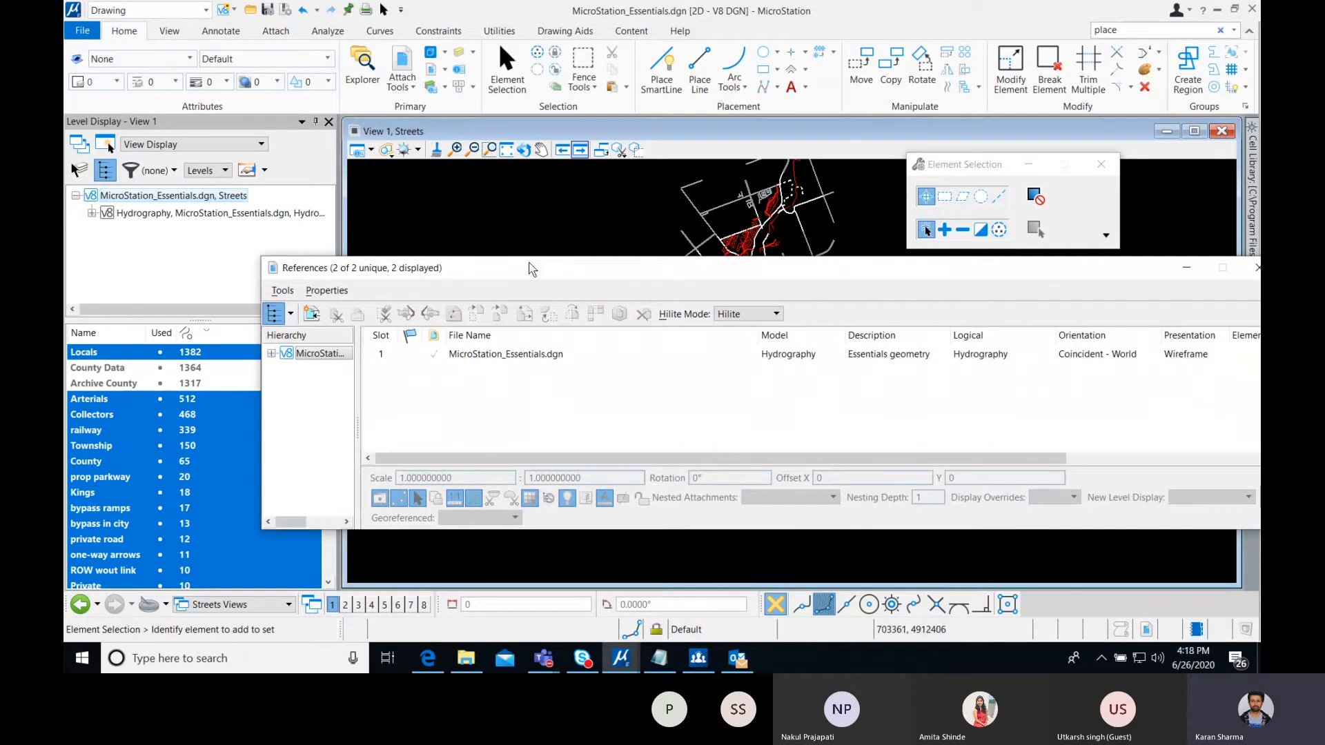
{"action": "left_click_drag", "start_coordinate": [536, 268], "coordinate": [494, 267]}
{"action": "left_click", "coordinate": [83, 31]}
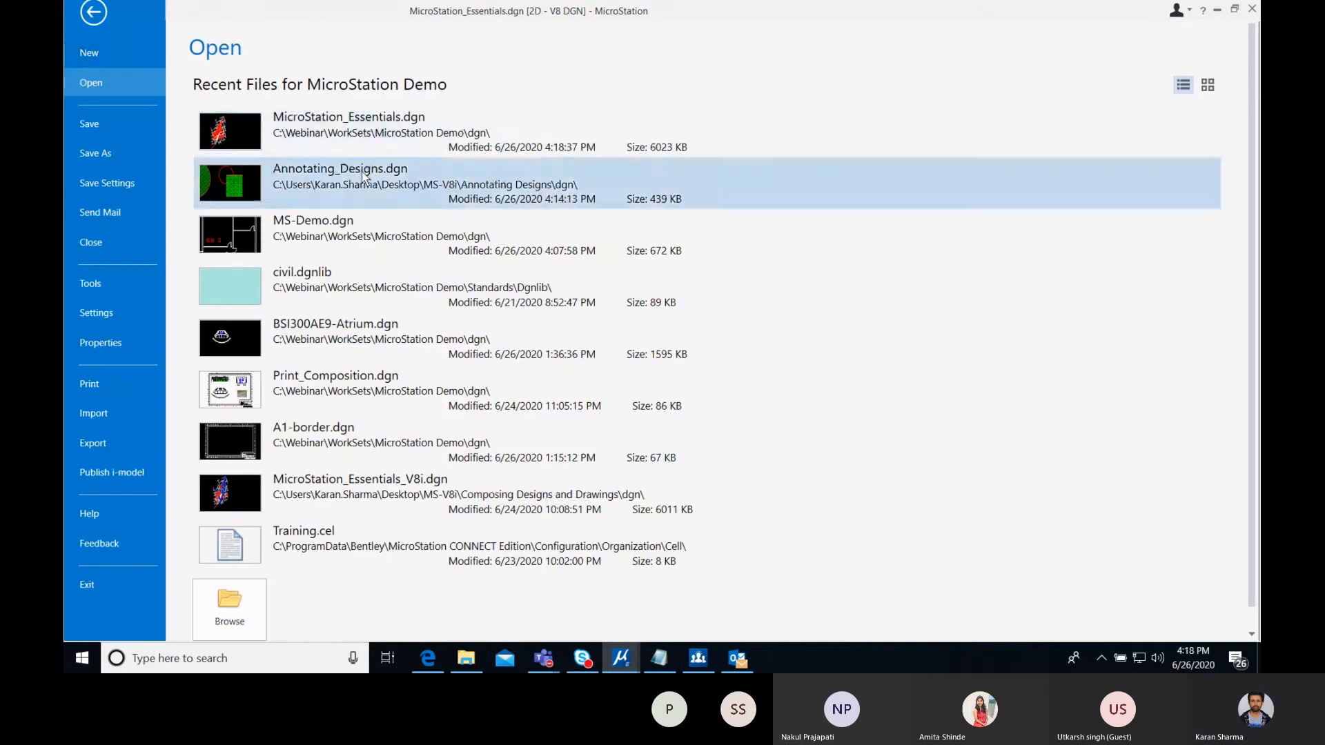
{"action": "left_click", "coordinate": [365, 339]}
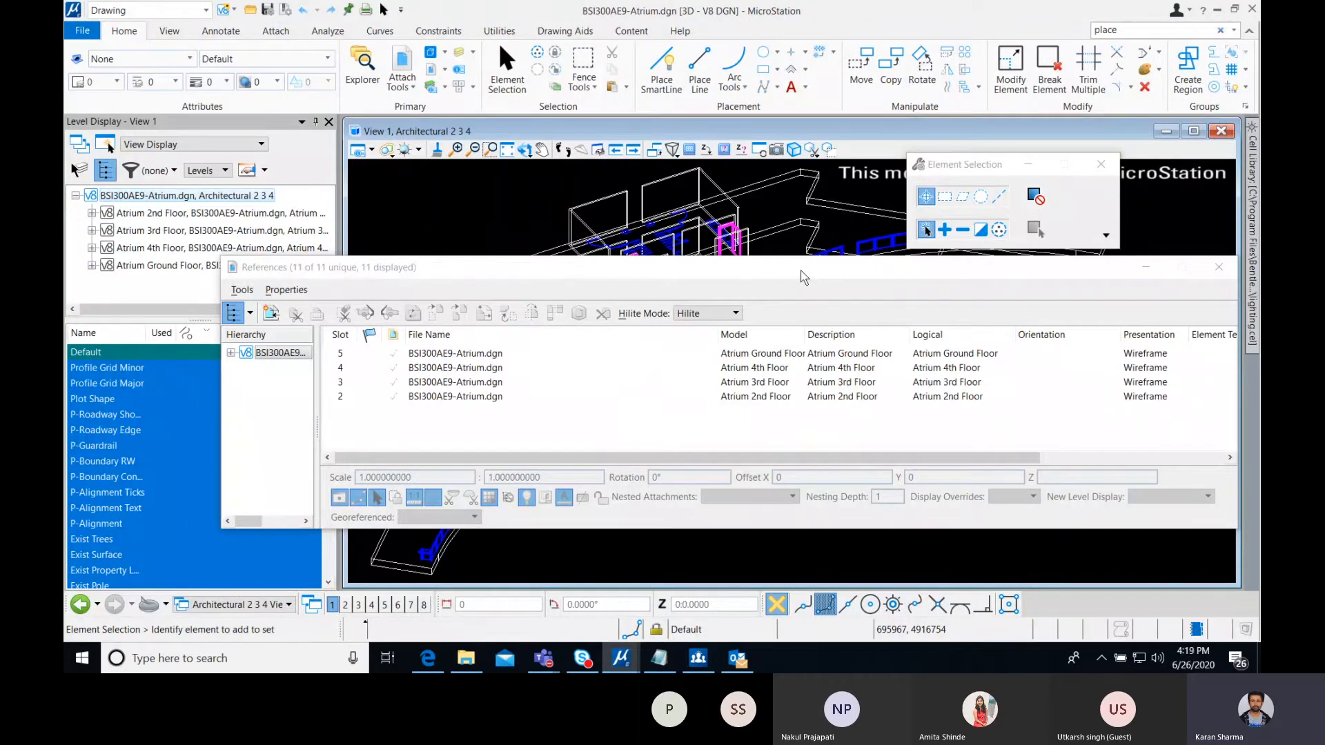
{"action": "left_click_drag", "start_coordinate": [764, 272], "coordinate": [682, 267]}
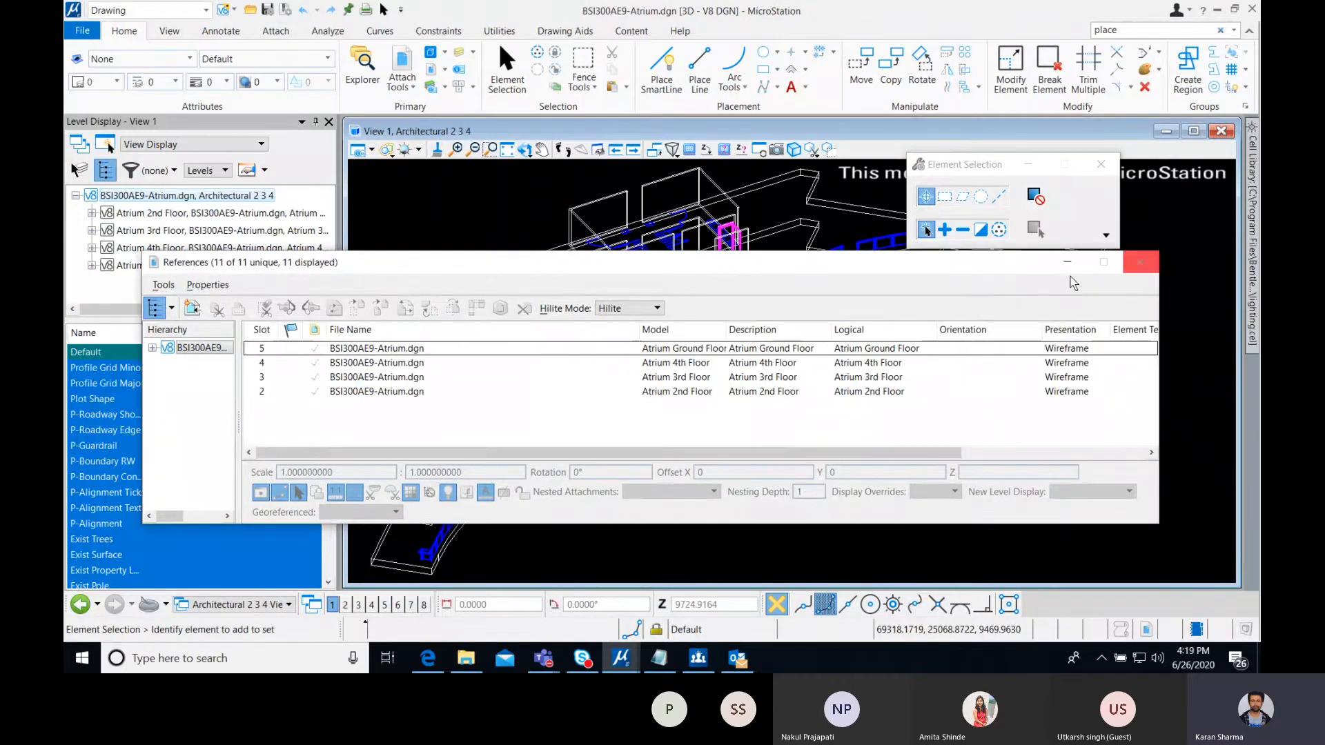
{"action": "left_click", "coordinate": [1139, 262]}
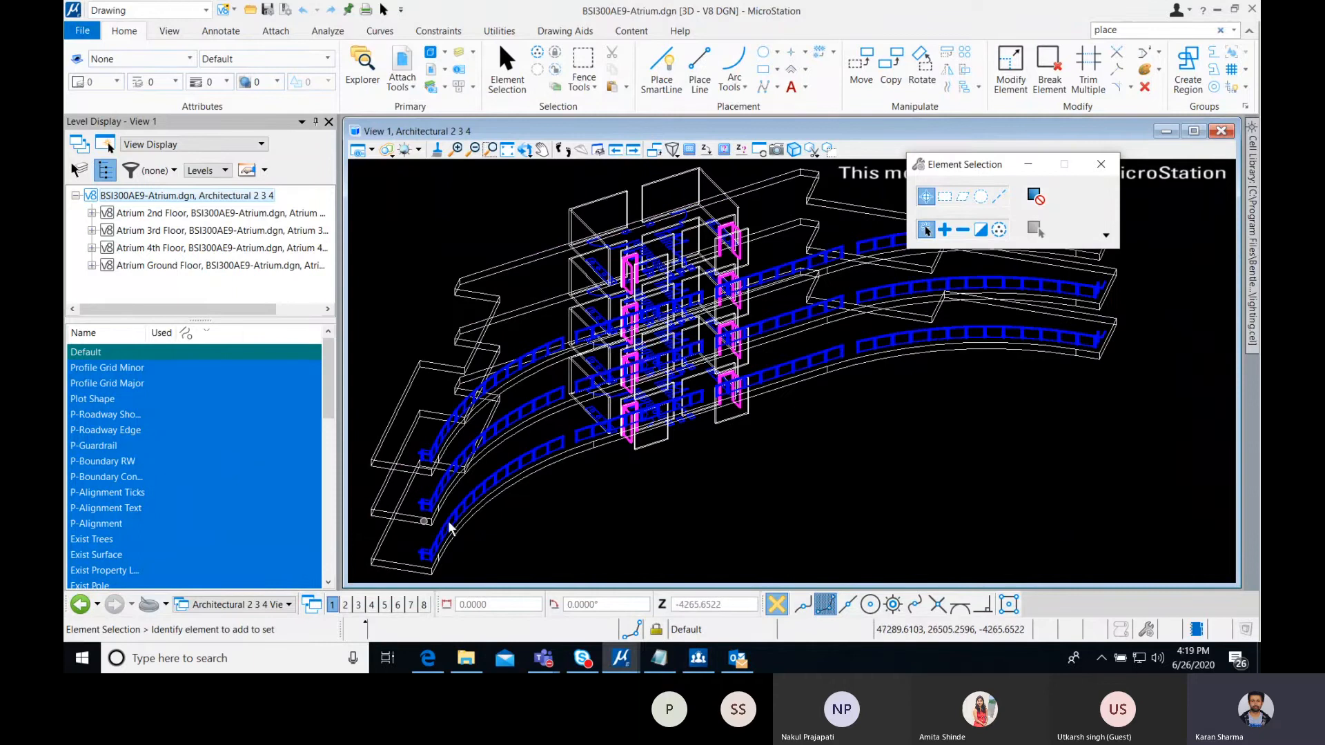
{"action": "left_click", "coordinate": [489, 149]}
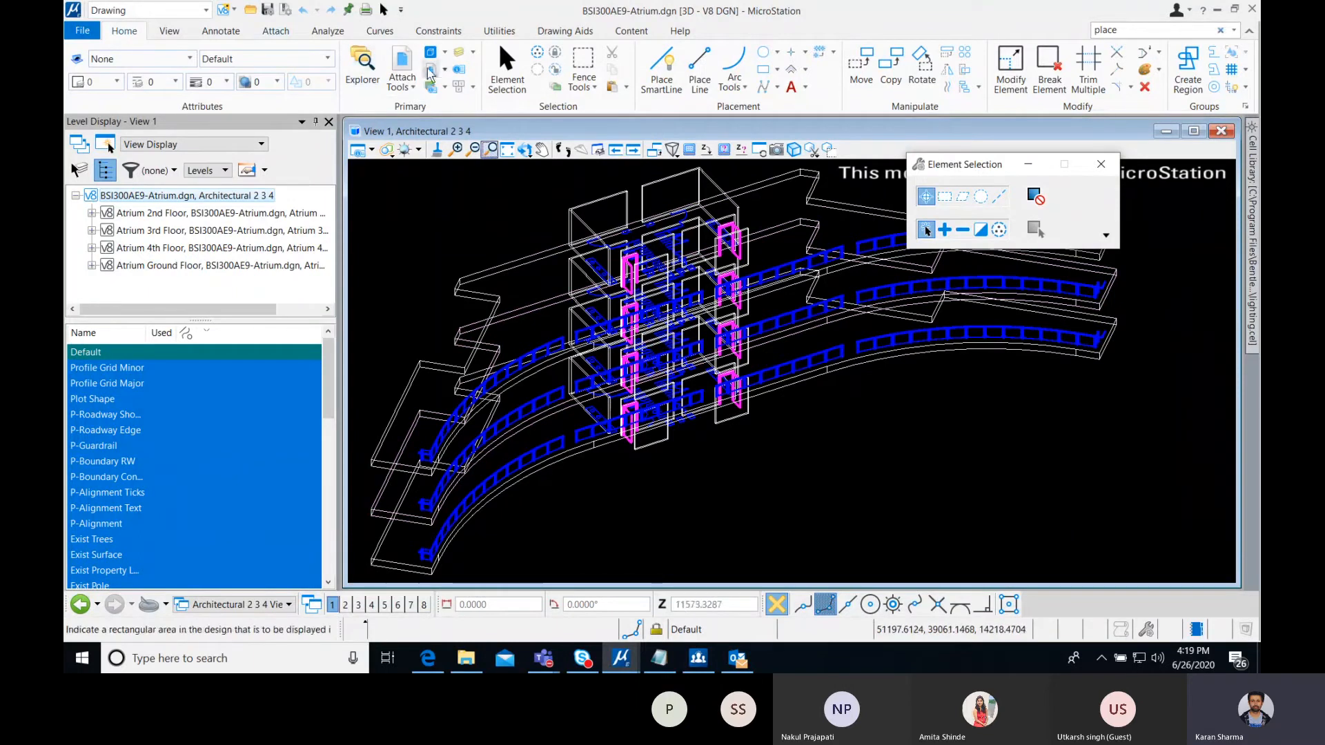
{"action": "left_click", "coordinate": [127, 13]}
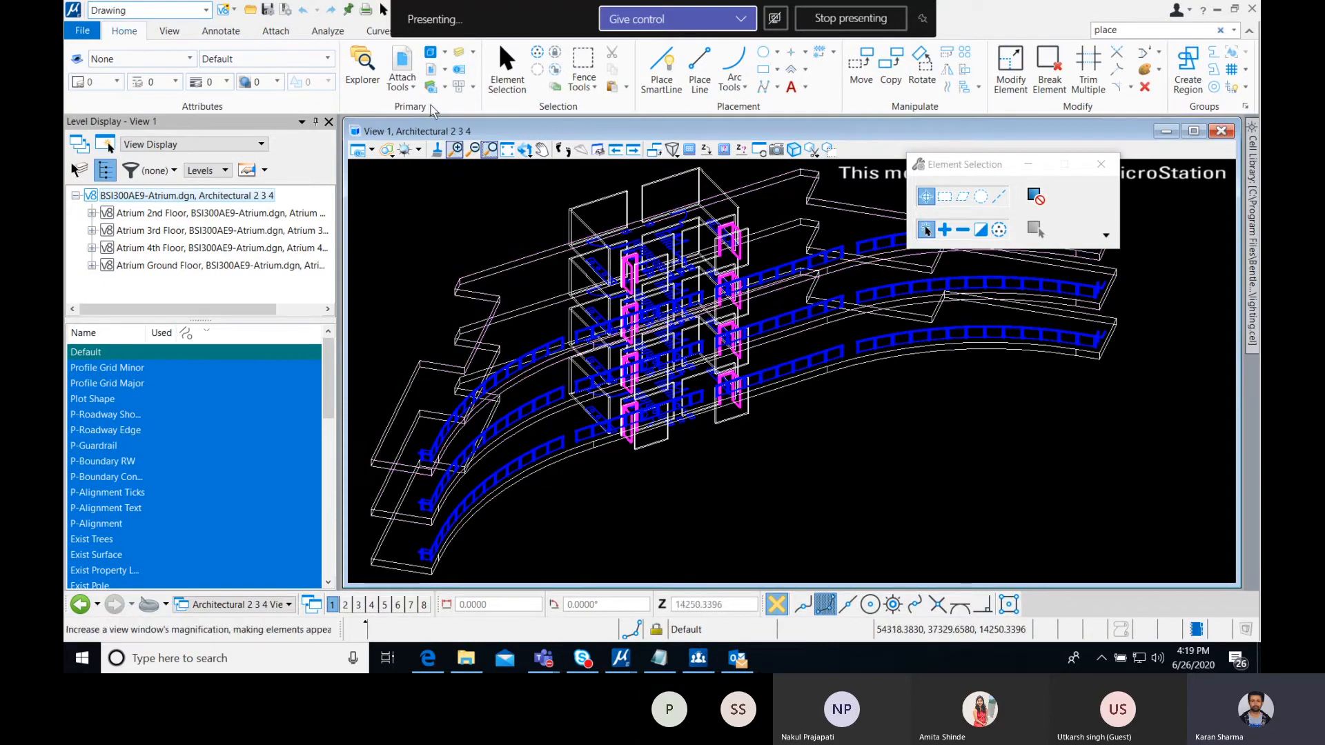
- Start a new model of type Sheet From Seed and name it Plan Sheet
{"action": "left_click", "coordinate": [431, 54]}
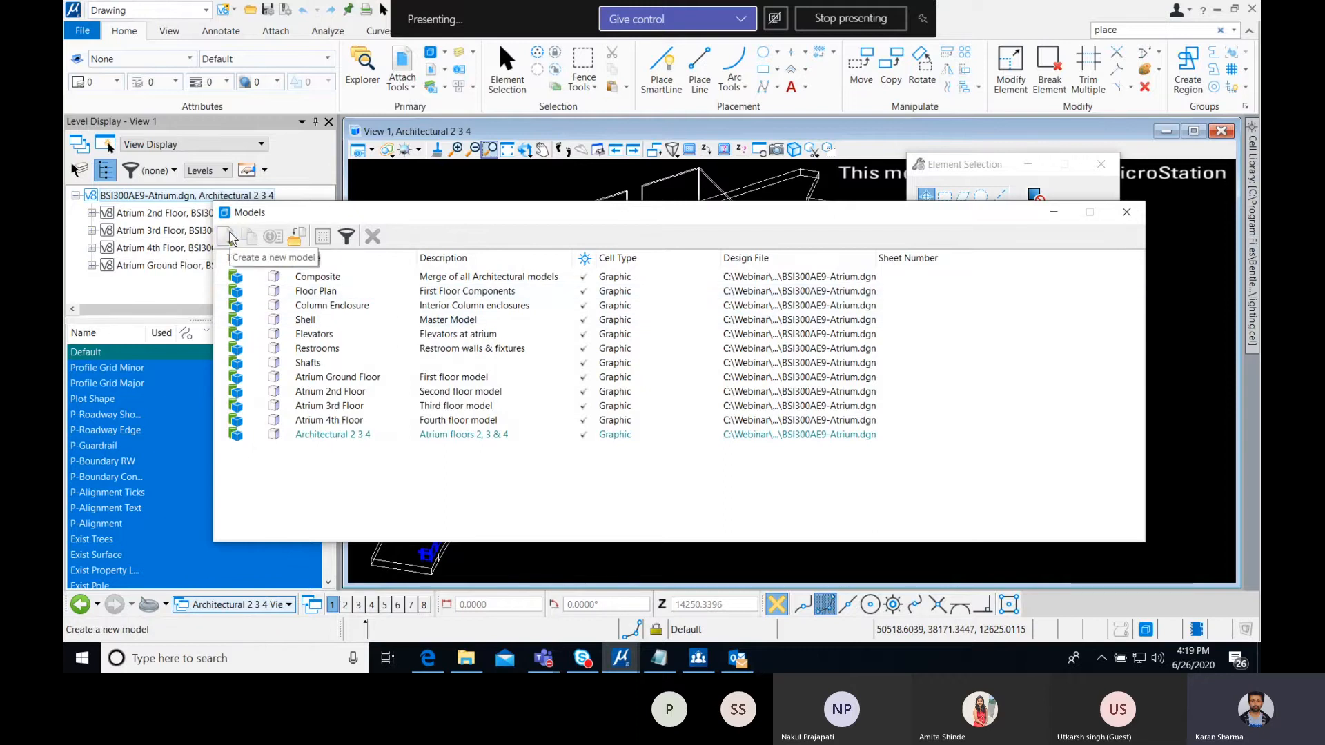
{"action": "left_click", "coordinate": [228, 237]}
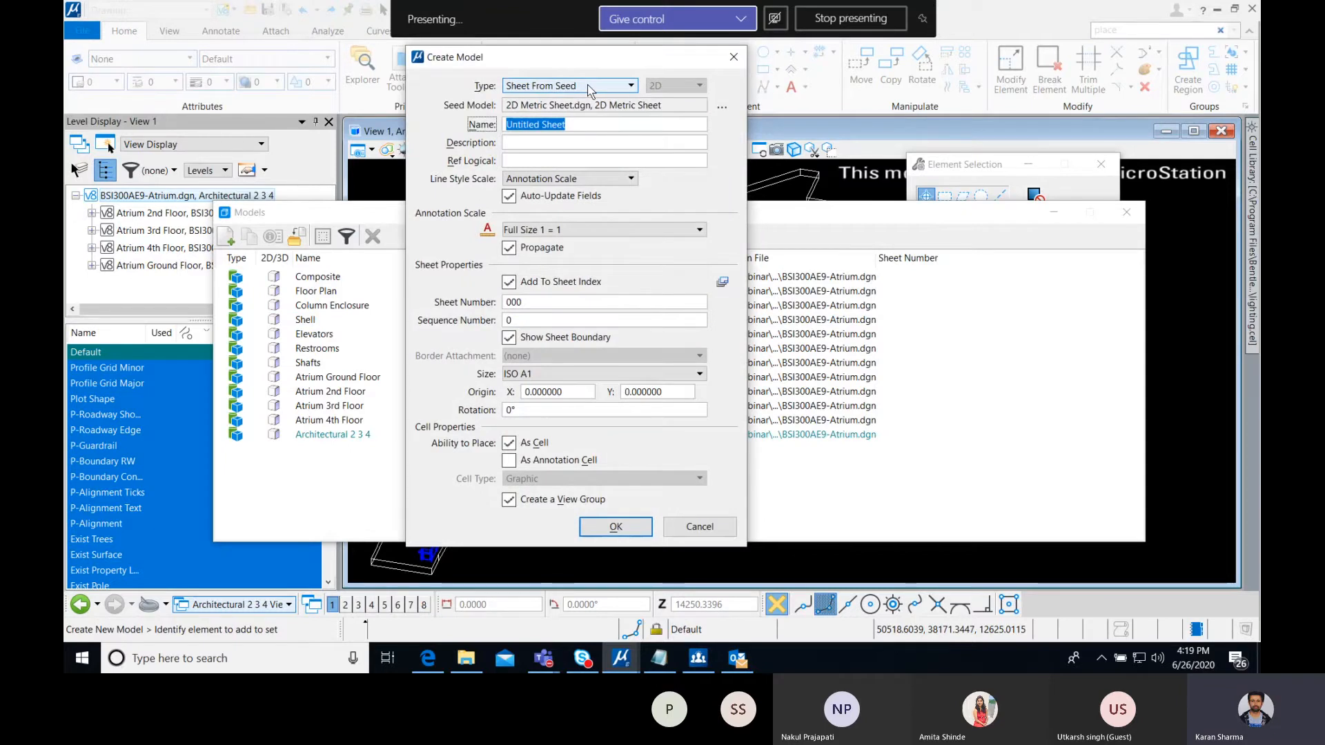
{"action": "left_click", "coordinate": [586, 85]}
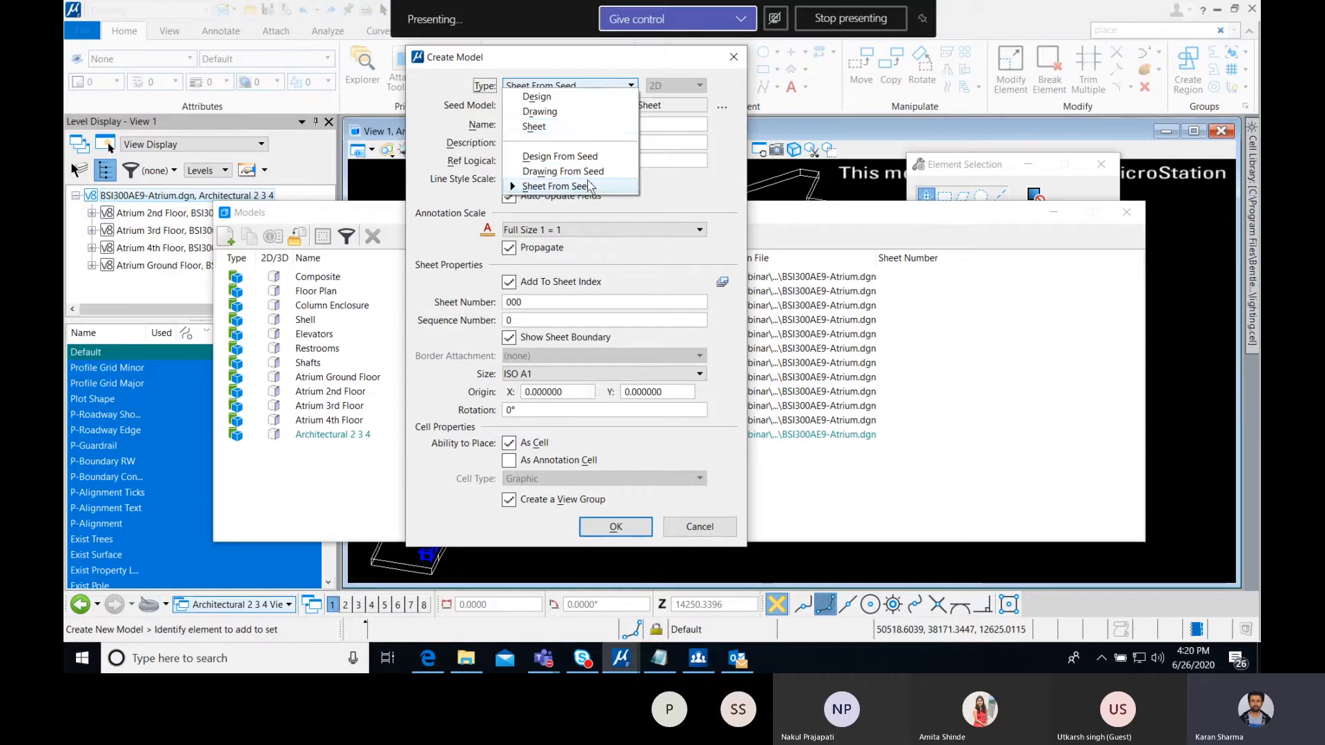
{"action": "left_click", "coordinate": [592, 186]}
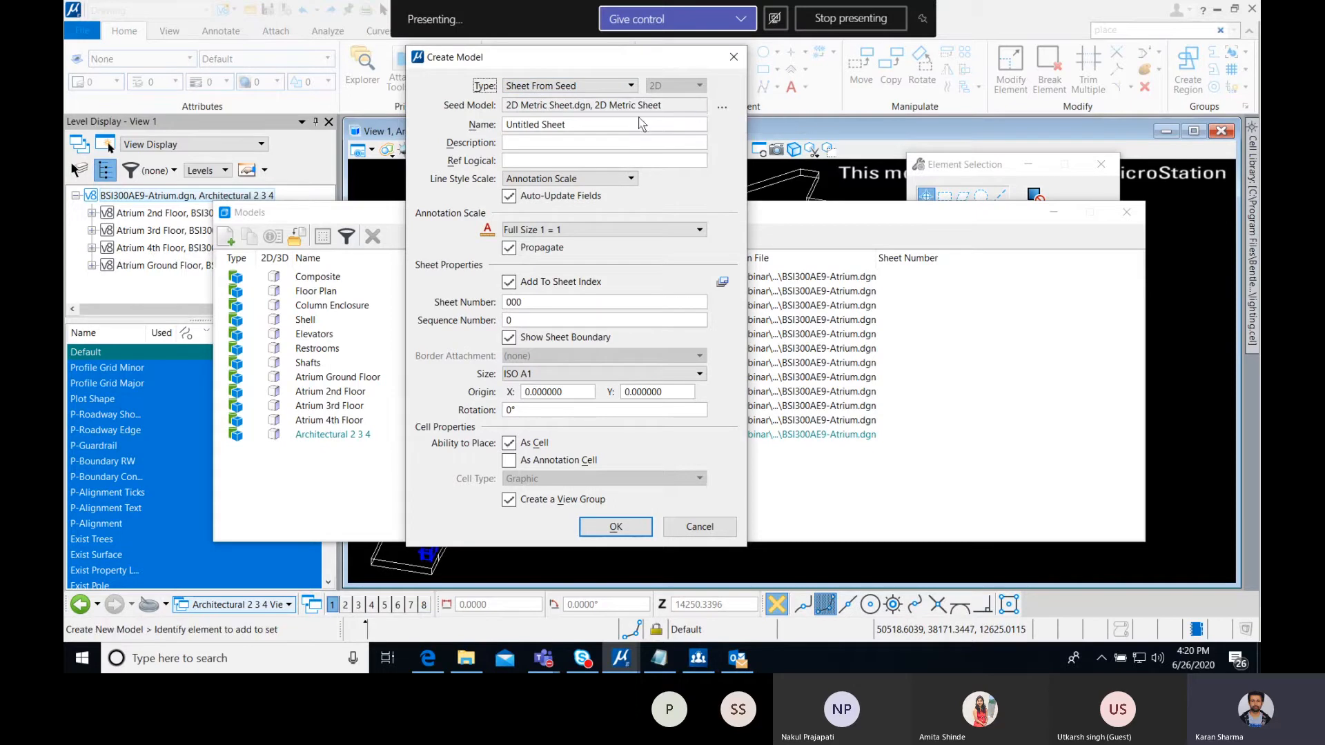
{"action": "left_click_drag", "start_coordinate": [617, 131], "coordinate": [447, 128]}
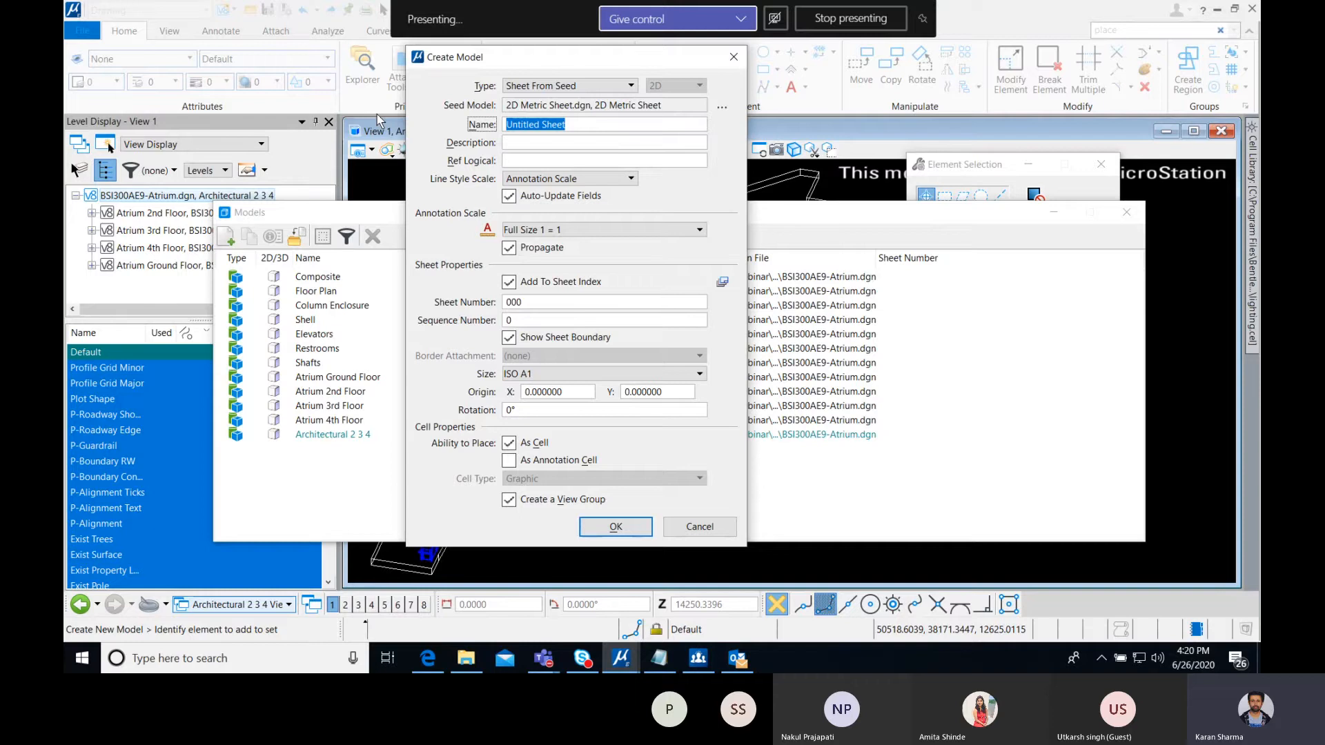
{"action": "type", "text": "Plan S"}
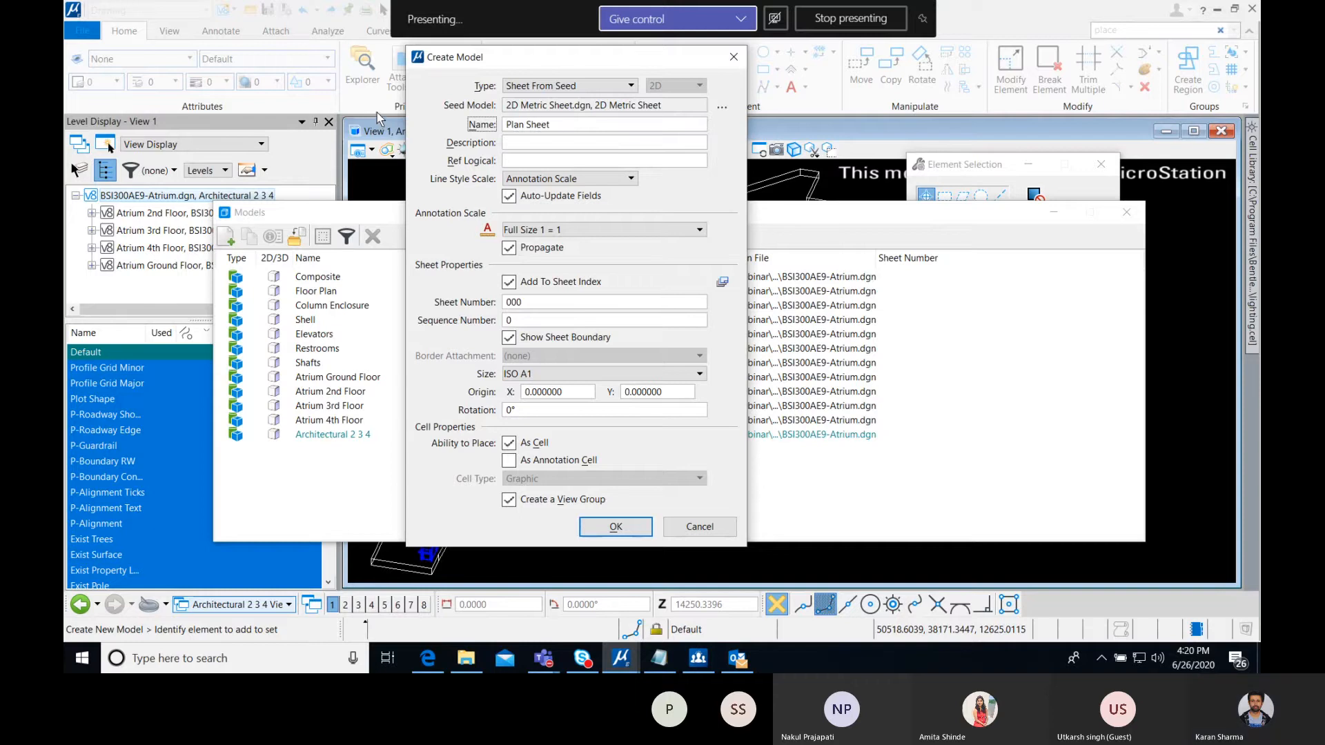
- Create the sheet model with Global line style scale, sheet number 1 and ISO A1 size
{"action": "left_click", "coordinate": [563, 179]}
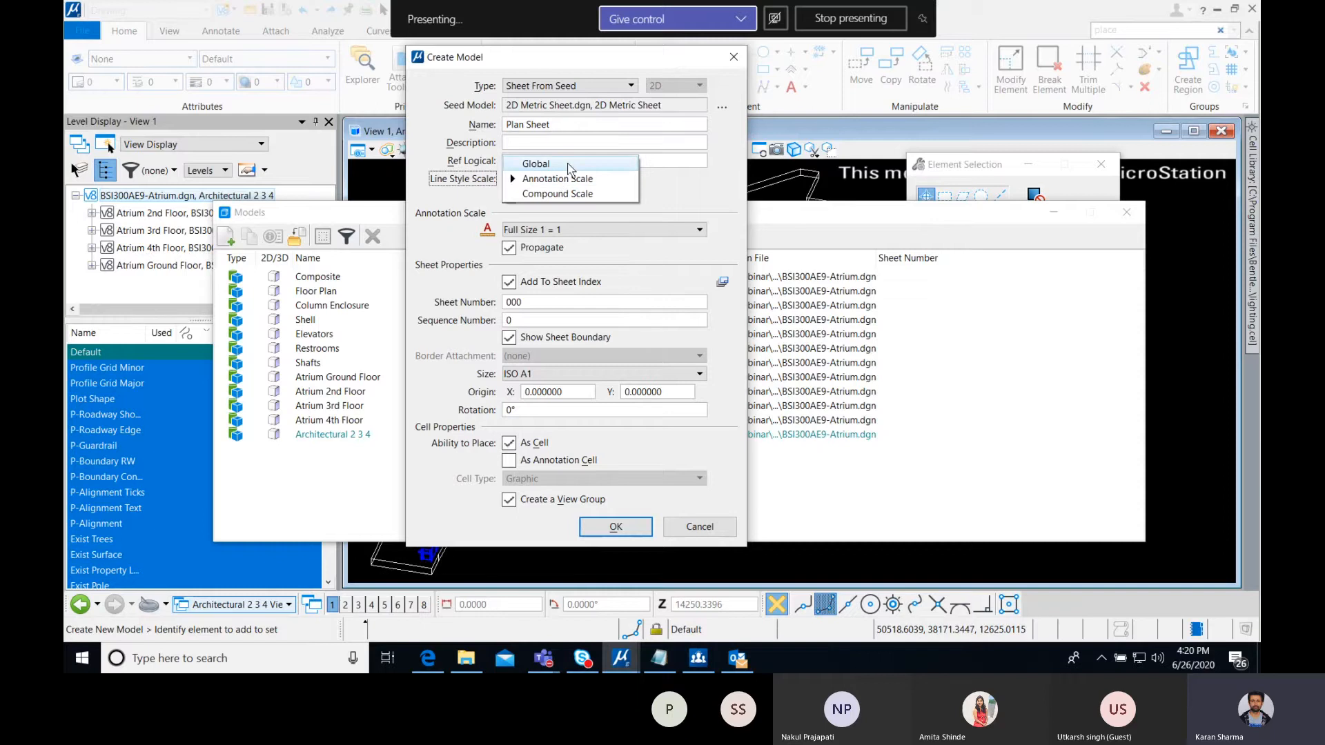
{"action": "left_click", "coordinate": [567, 169]}
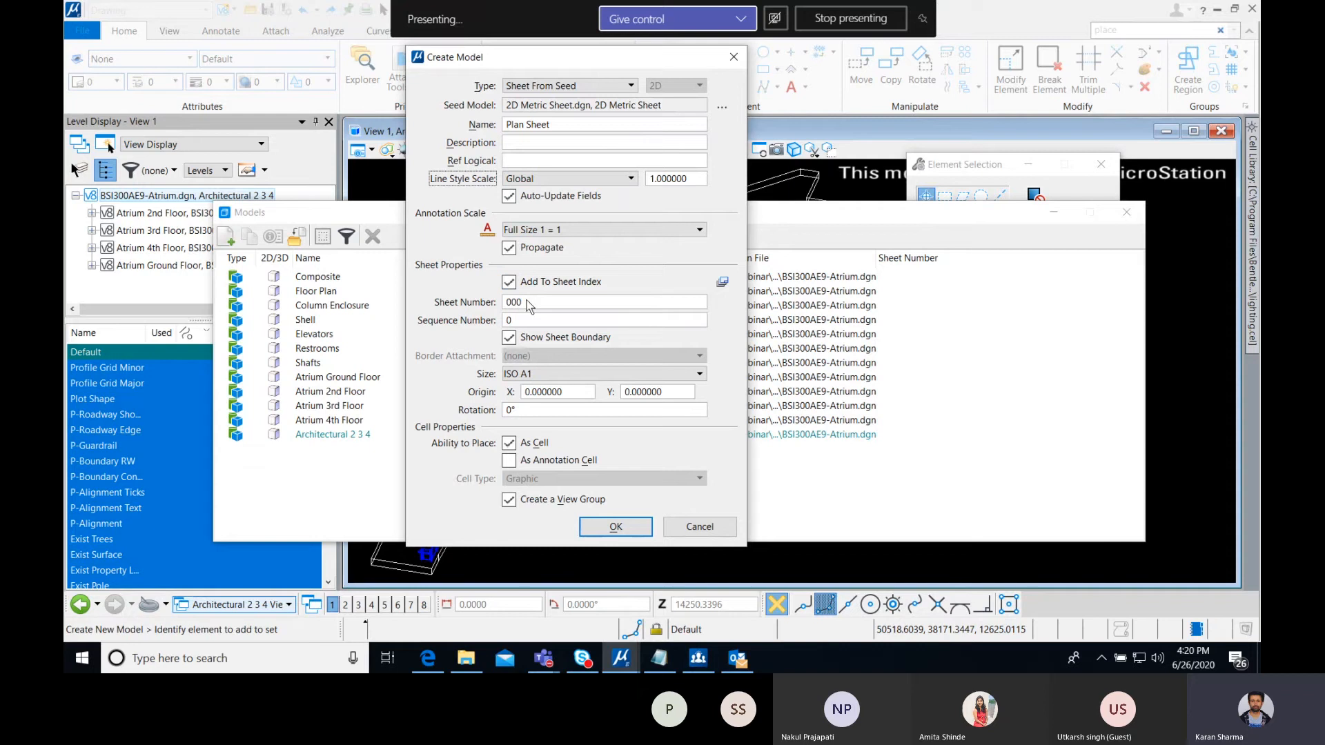
{"action": "left_click", "coordinate": [491, 308]}
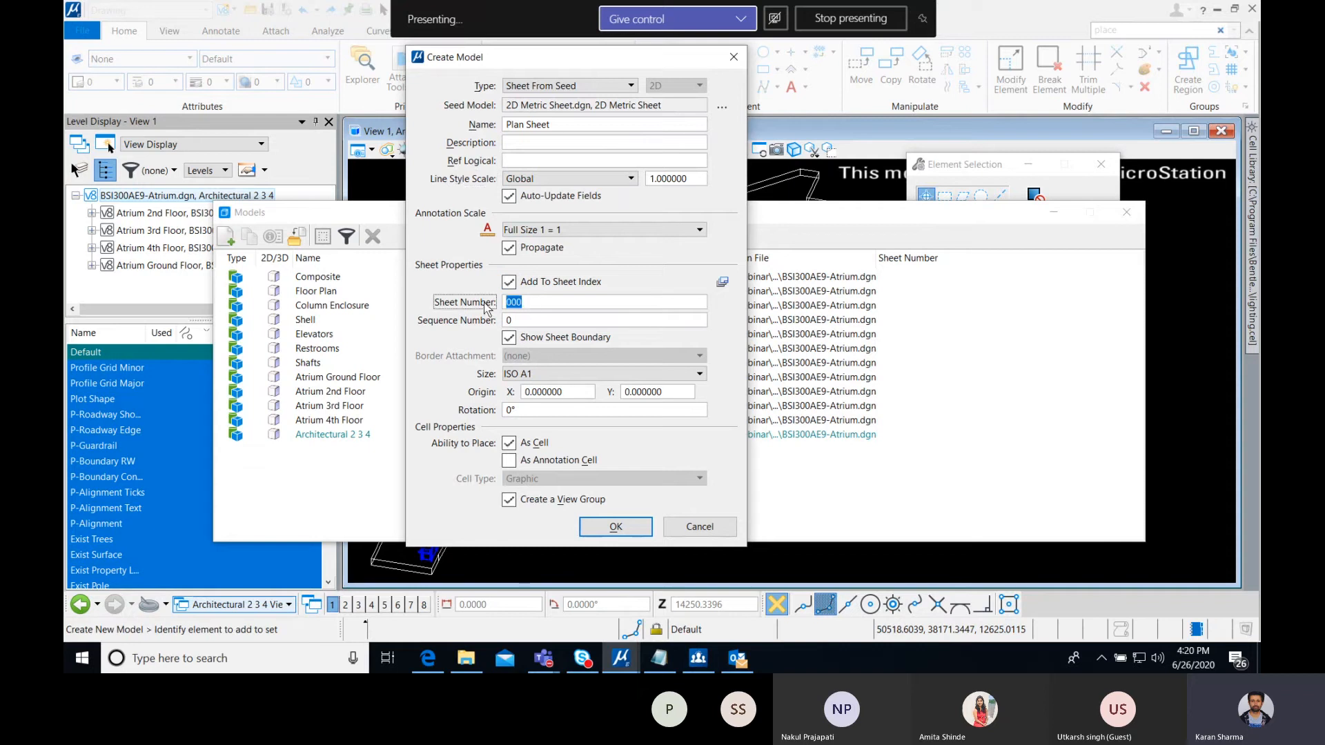
{"action": "type", "text": "1"}
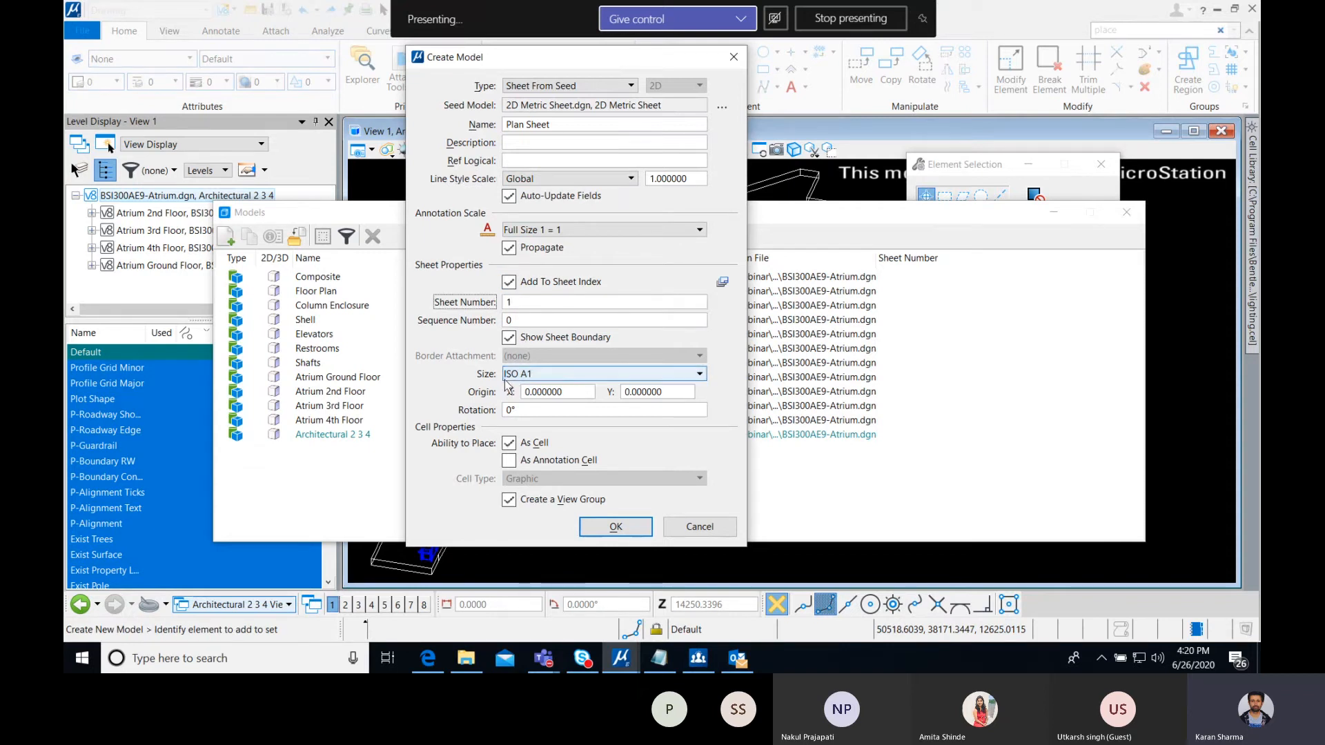
{"action": "left_click", "coordinate": [545, 375]}
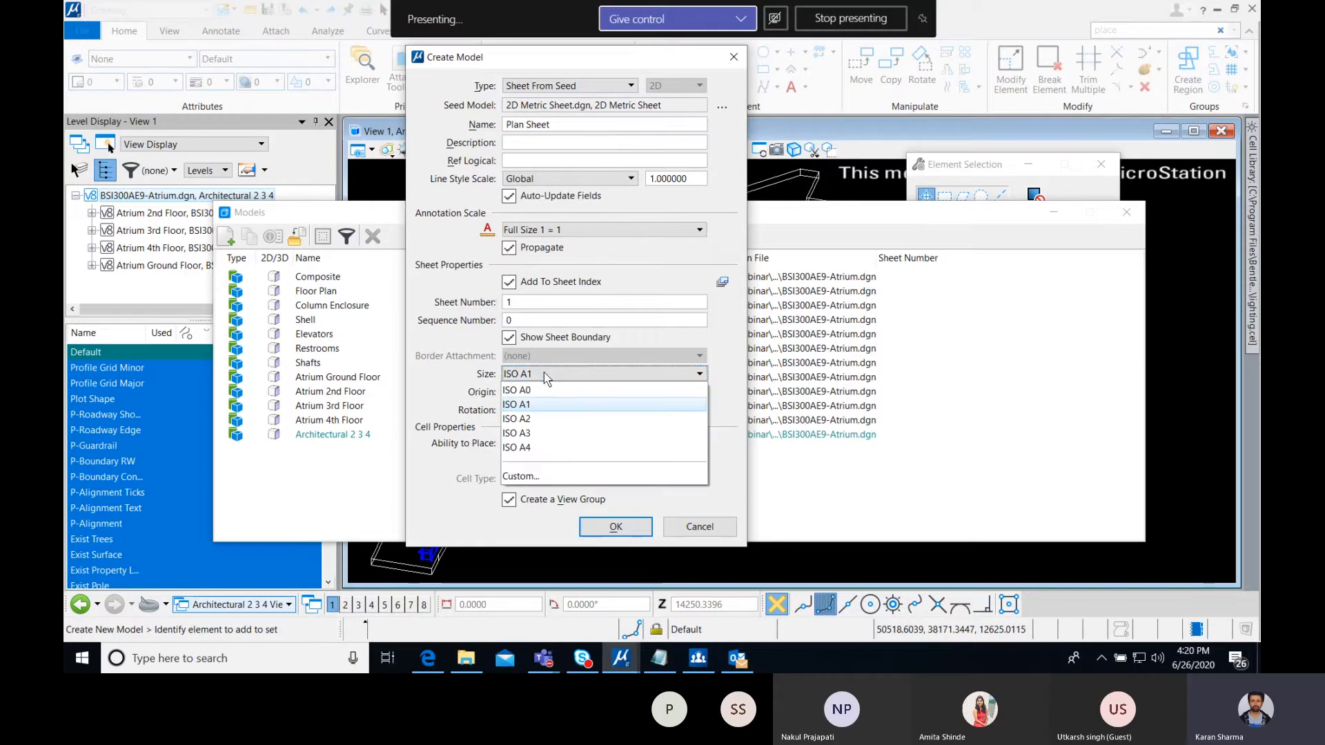
{"action": "left_click", "coordinate": [557, 407]}
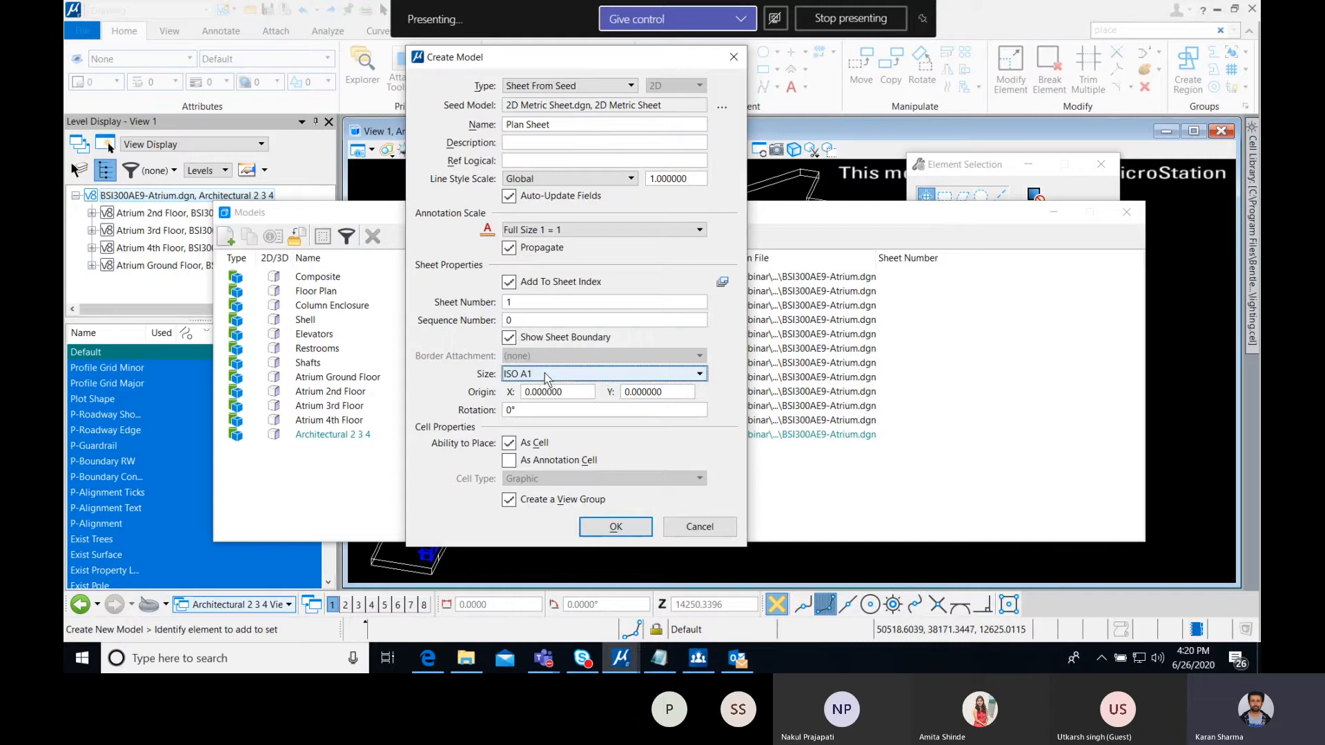
{"action": "left_click", "coordinate": [610, 528]}
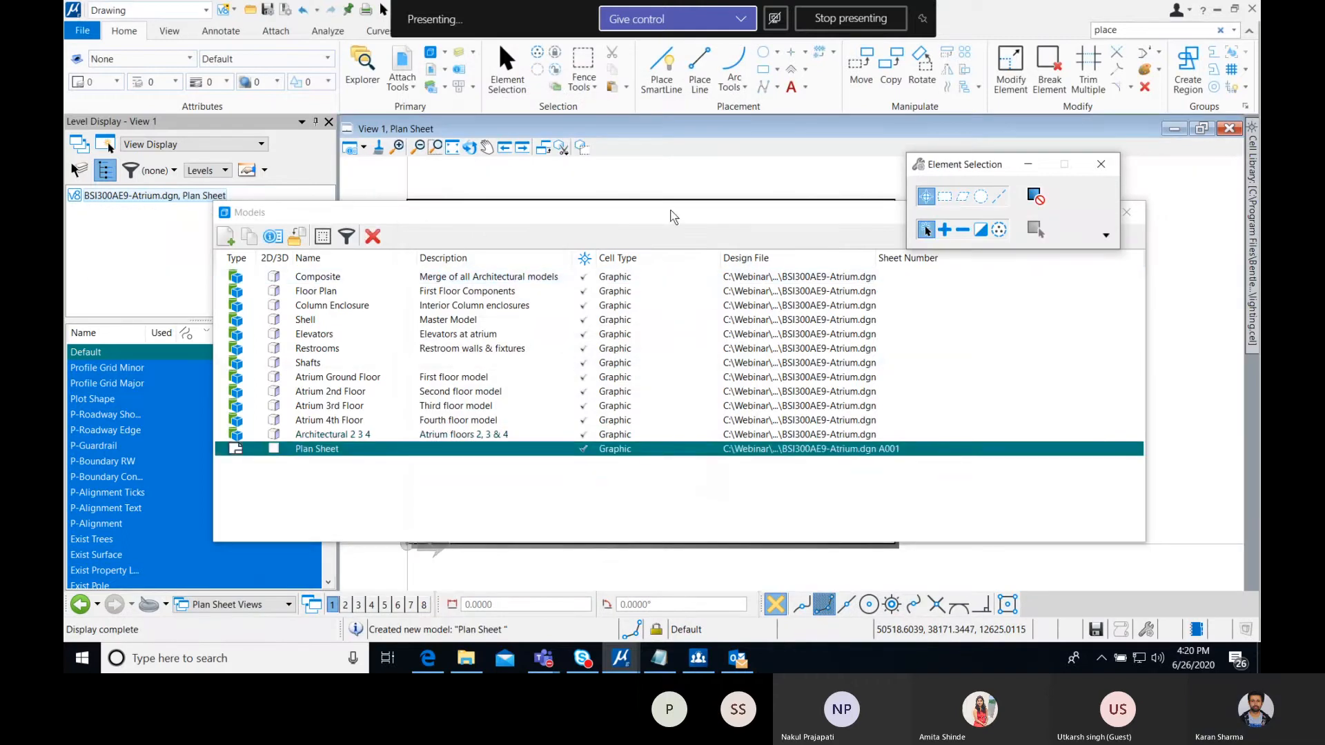
- Attach A1-border.dgn as a reference to the Plan Sheet model with Coincident - World orientation
{"action": "left_click_drag", "start_coordinate": [668, 214], "coordinate": [664, 387]}
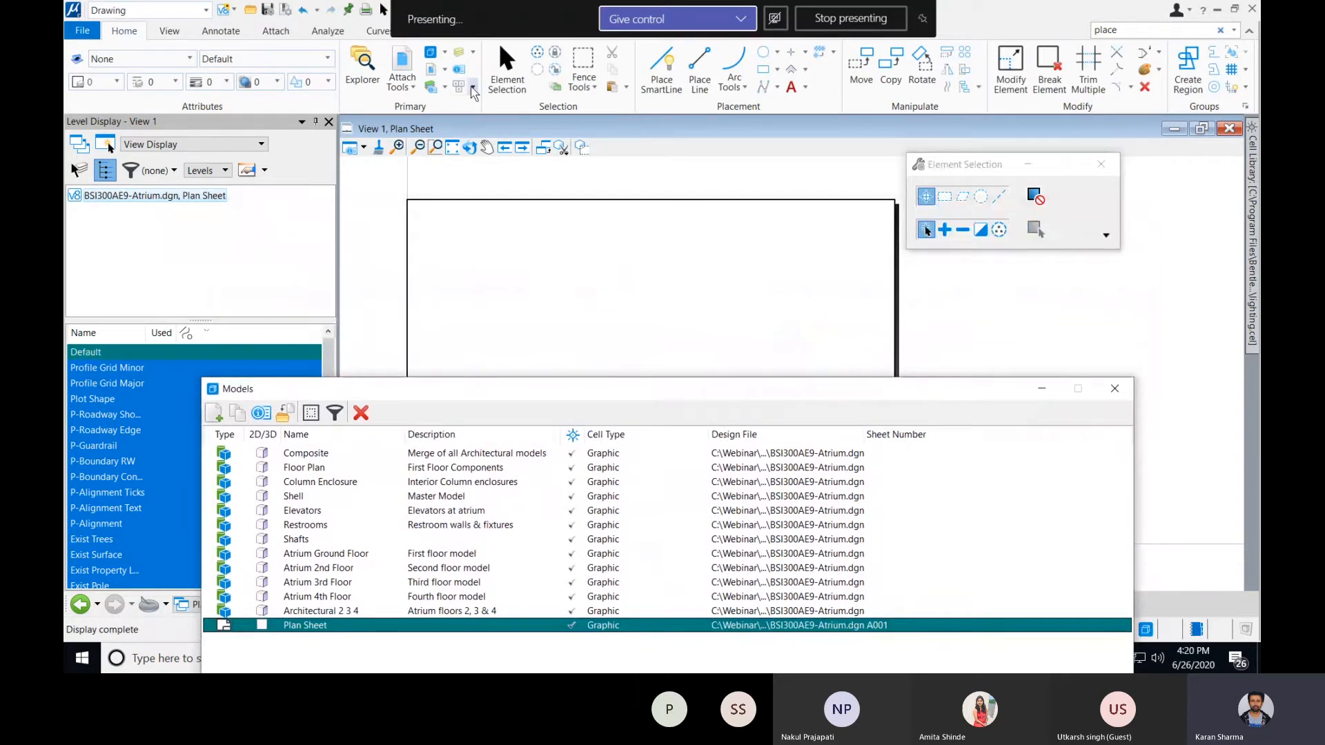
{"action": "left_click", "coordinate": [433, 72]}
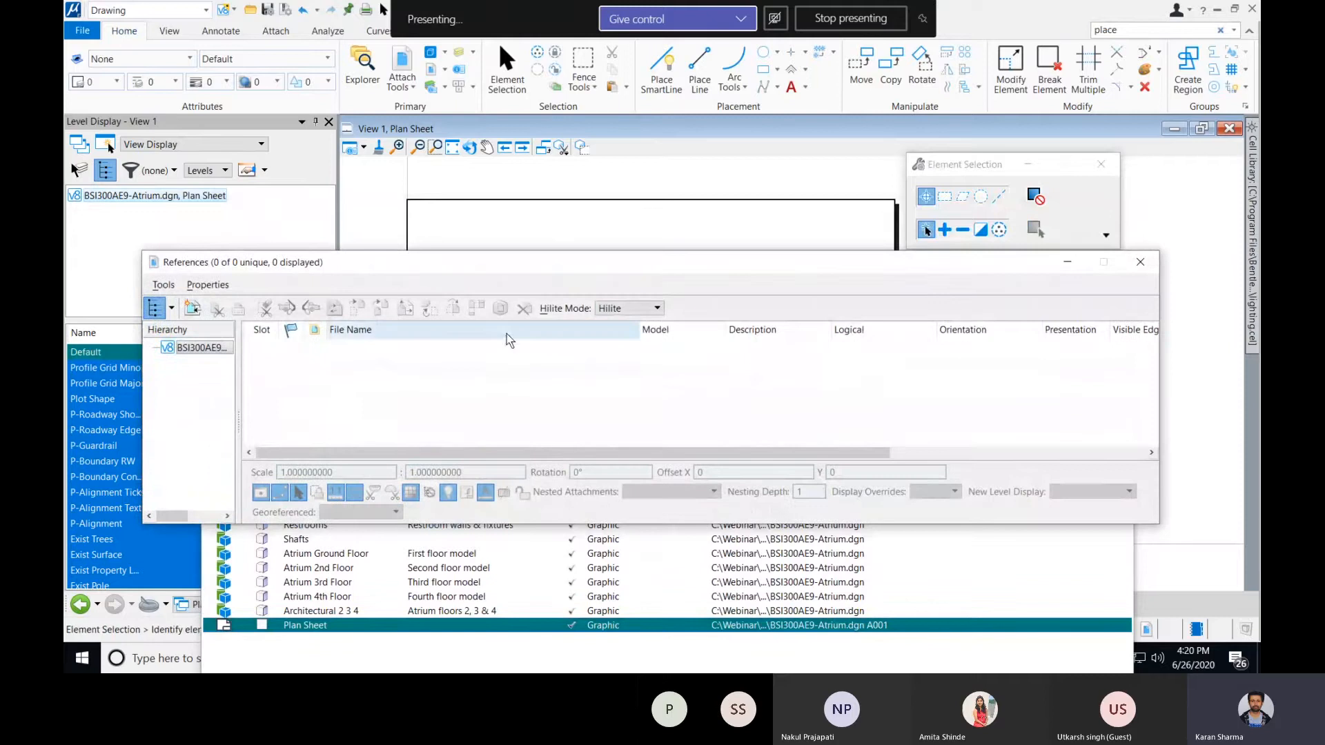
{"action": "right_click", "coordinate": [494, 392]}
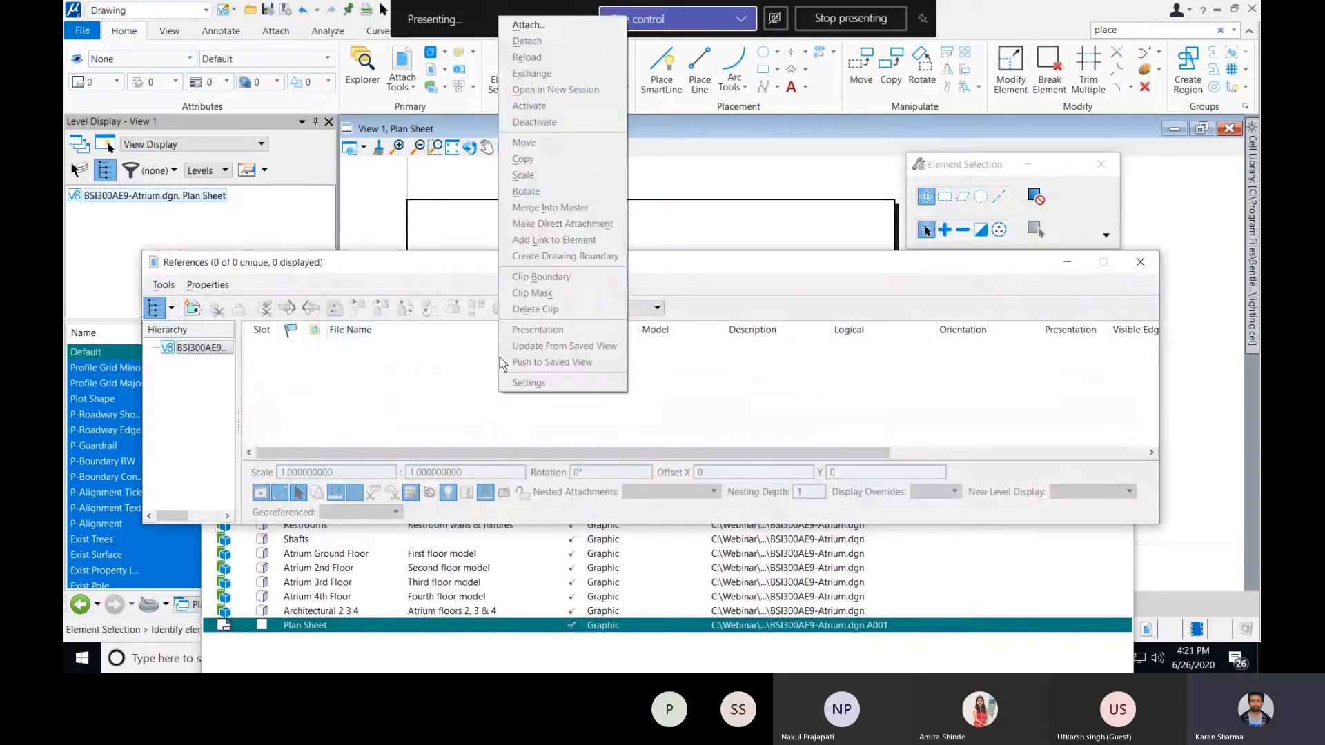
{"action": "left_click", "coordinate": [566, 26]}
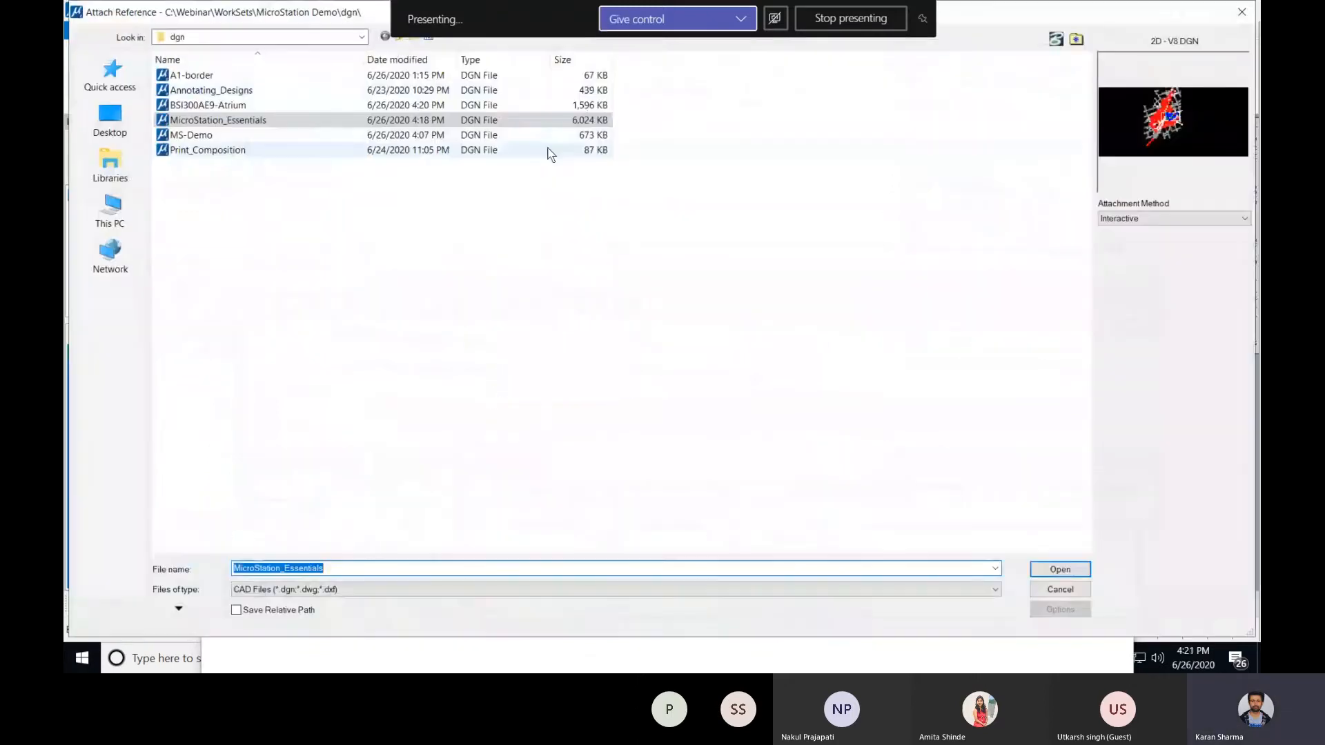
{"action": "left_click", "coordinate": [272, 77]}
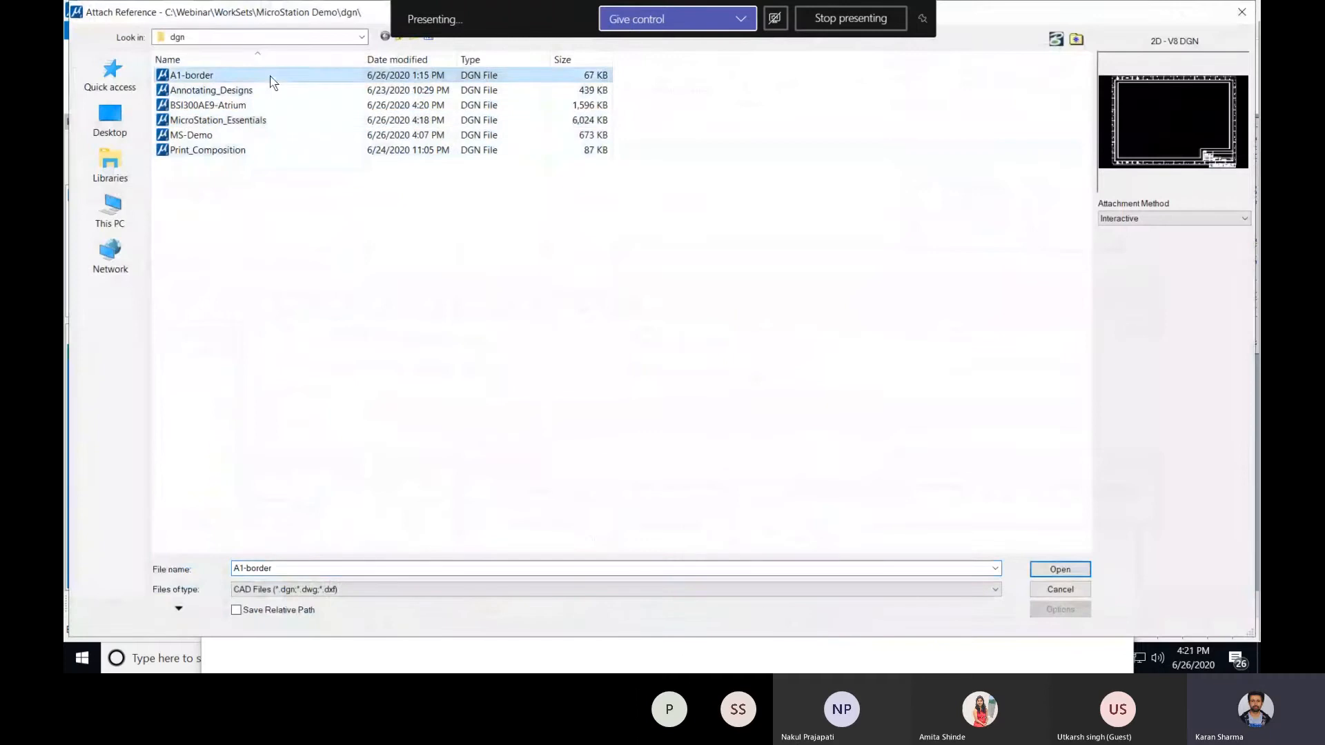
{"action": "left_click", "coordinate": [1072, 575]}
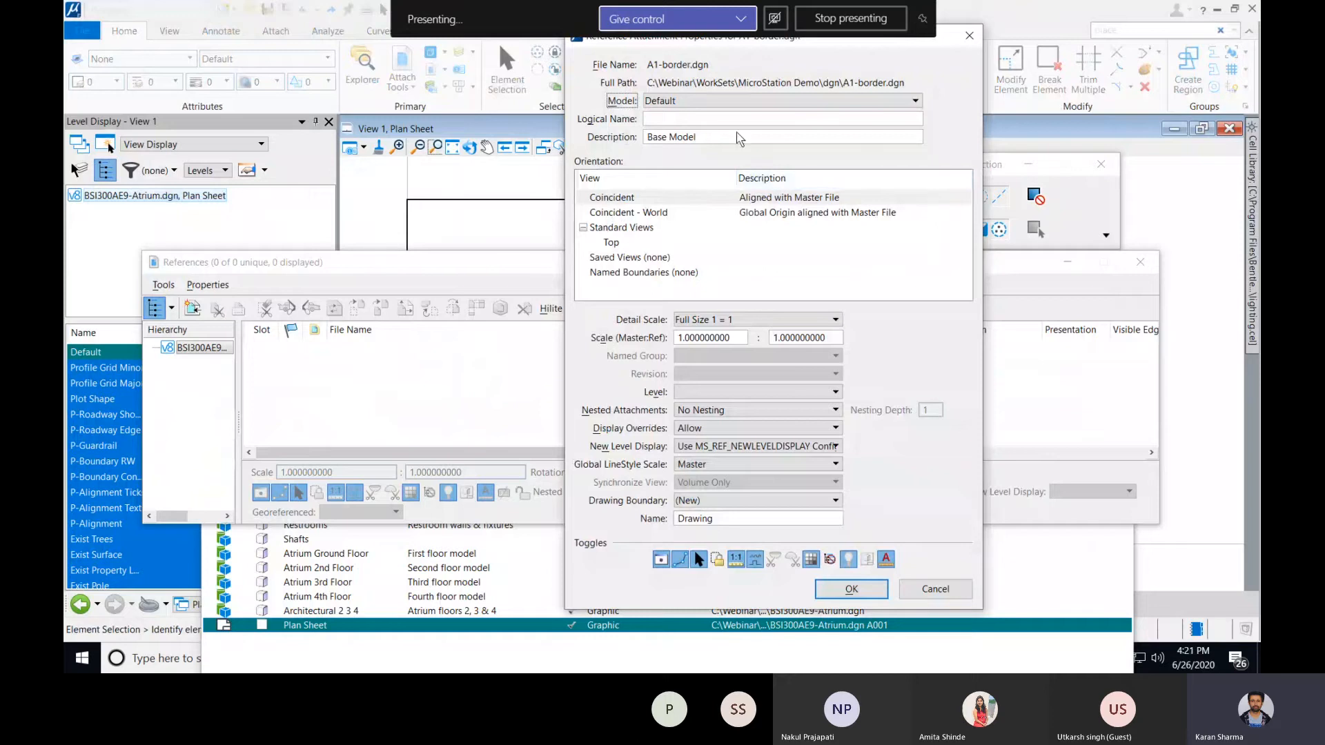
{"action": "left_click", "coordinate": [667, 214]}
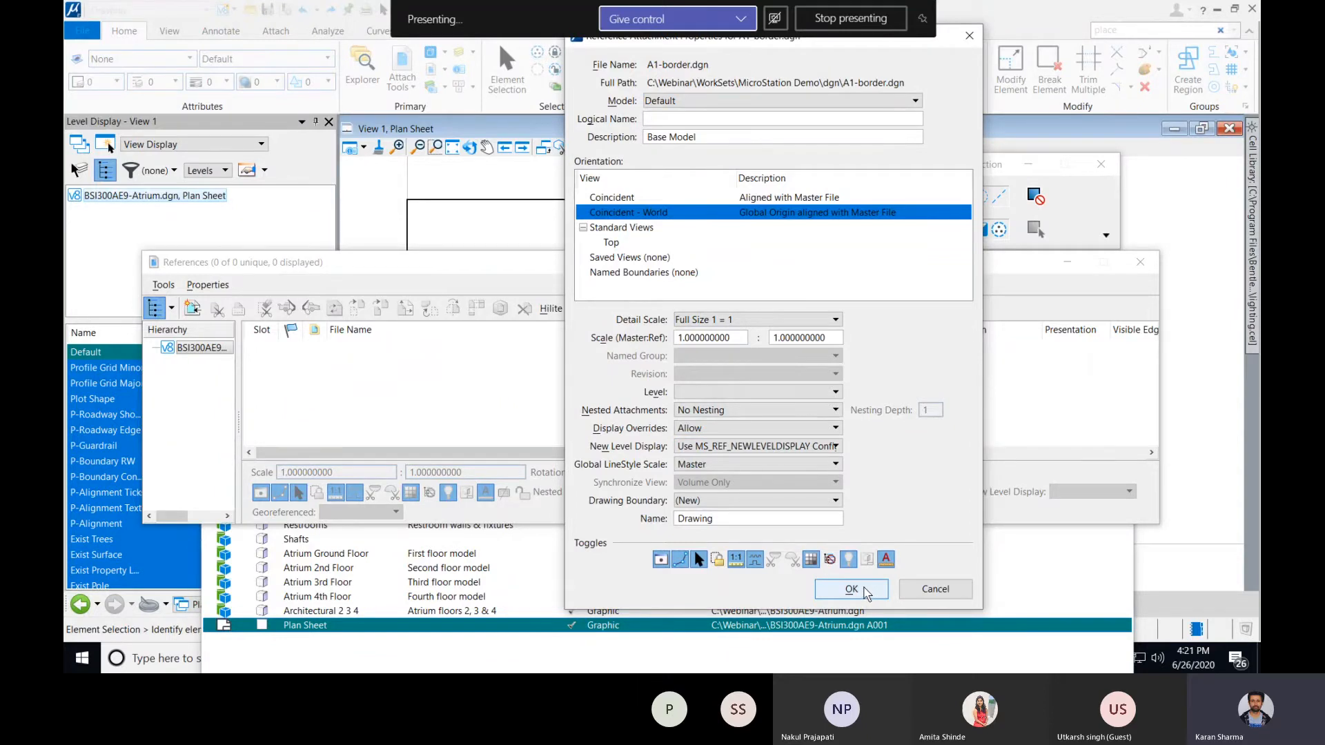
{"action": "left_click", "coordinate": [852, 590]}
- Clear the view of the bordered sheet by moving the References dialog away and minimizing the Models dialog
{"action": "left_click_drag", "start_coordinate": [819, 263], "coordinate": [821, 479]}
{"action": "scroll", "coordinate": [740, 318], "scroll_direction": "up", "scroll_amount": 1}
{"action": "scroll", "coordinate": [740, 318], "scroll_direction": "down", "scroll_amount": 2}
{"action": "middle_click_drag", "start_coordinate": [741, 317], "coordinate": [779, 236]}
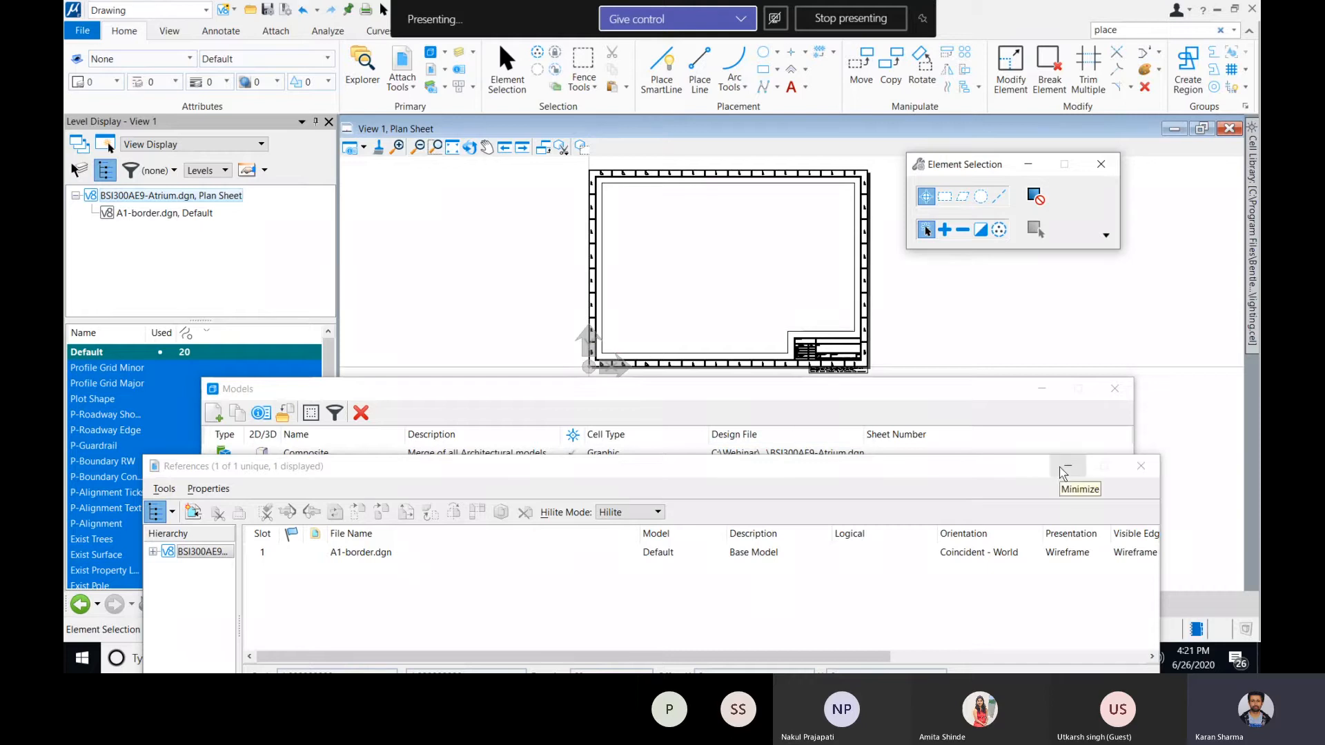
{"action": "left_click", "coordinate": [1041, 389]}
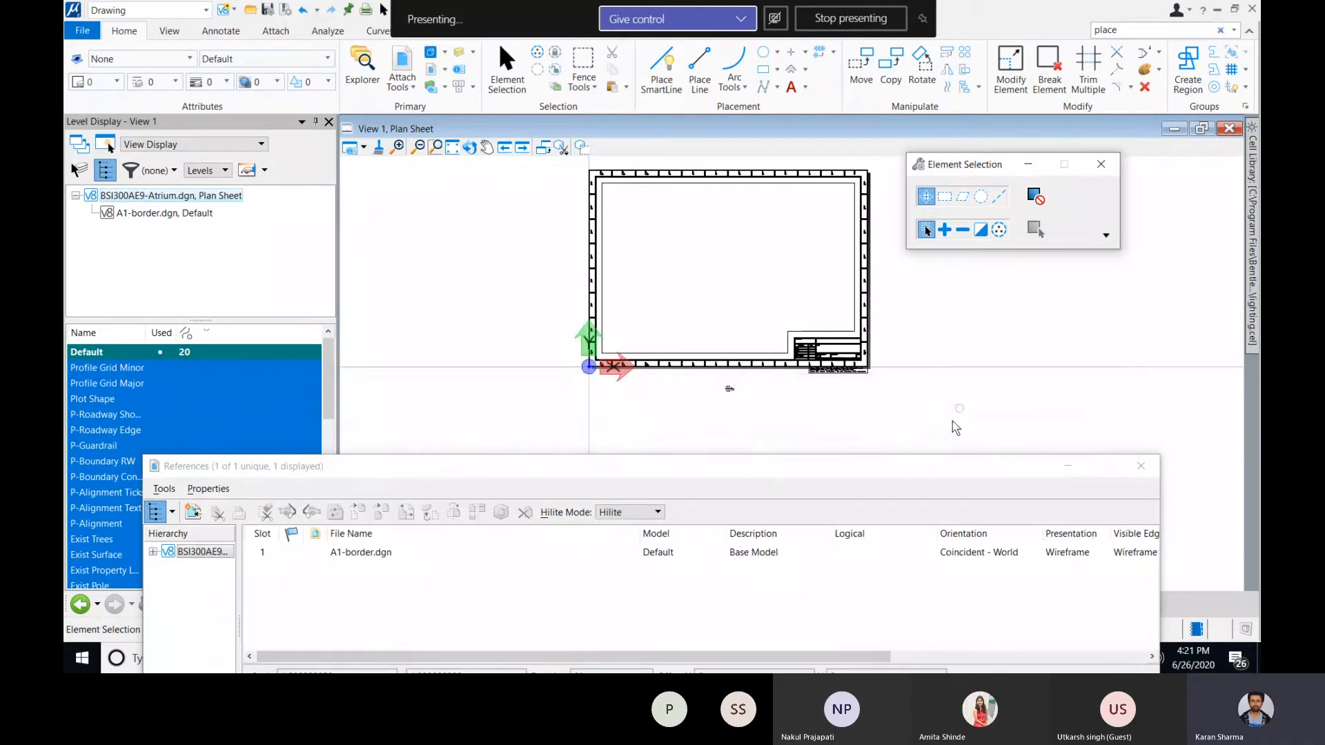
- Choose BSI300AE9-Atrium.dgn as another file to attach as a reference to the Plan Sheet model
{"action": "left_click_drag", "start_coordinate": [957, 466], "coordinate": [975, 301]}
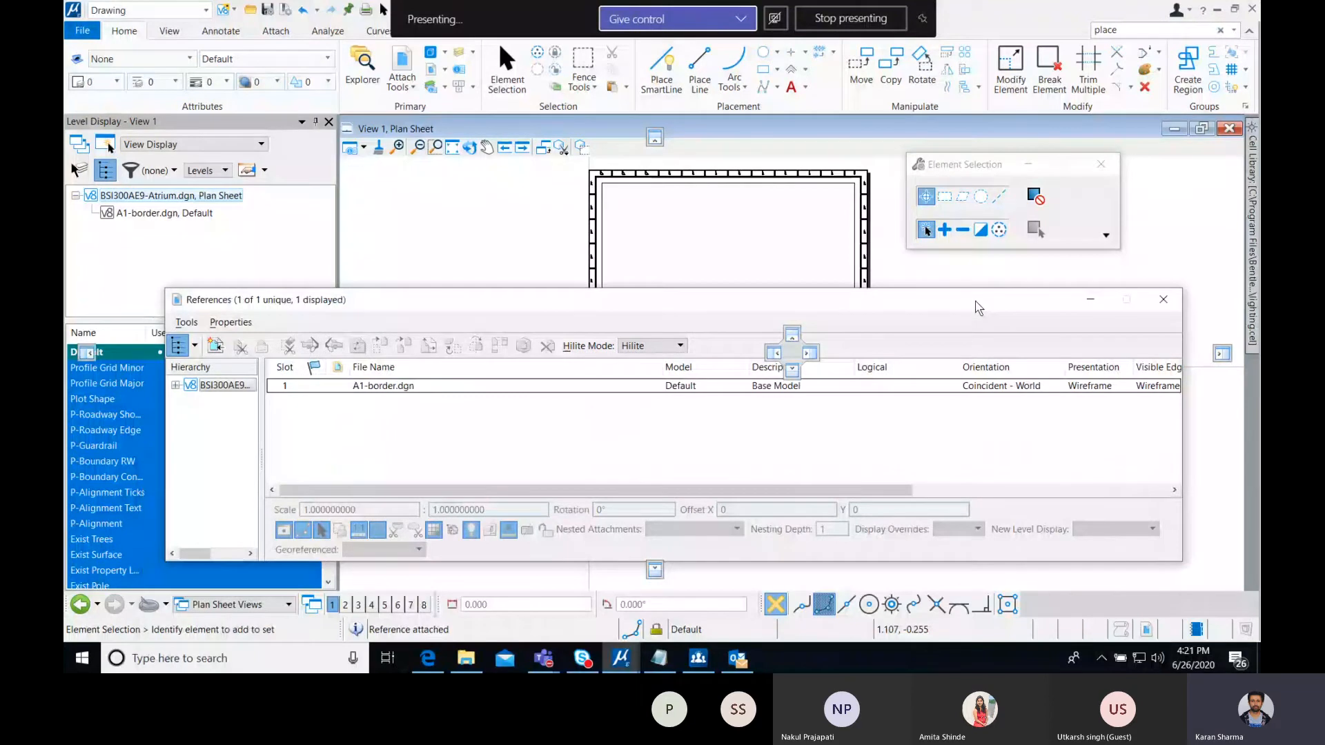
{"action": "right_click", "coordinate": [473, 429]}
{"action": "left_click", "coordinate": [502, 59]}
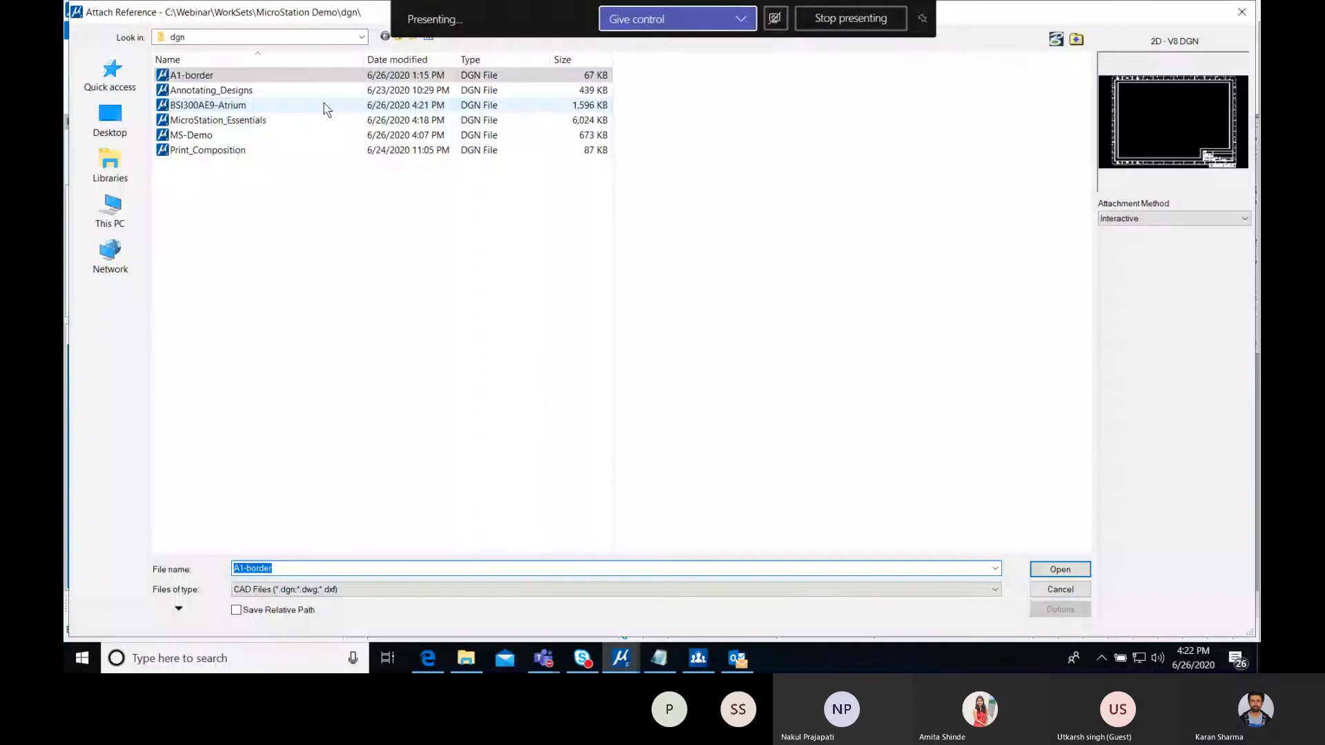
{"action": "left_click", "coordinate": [327, 107]}
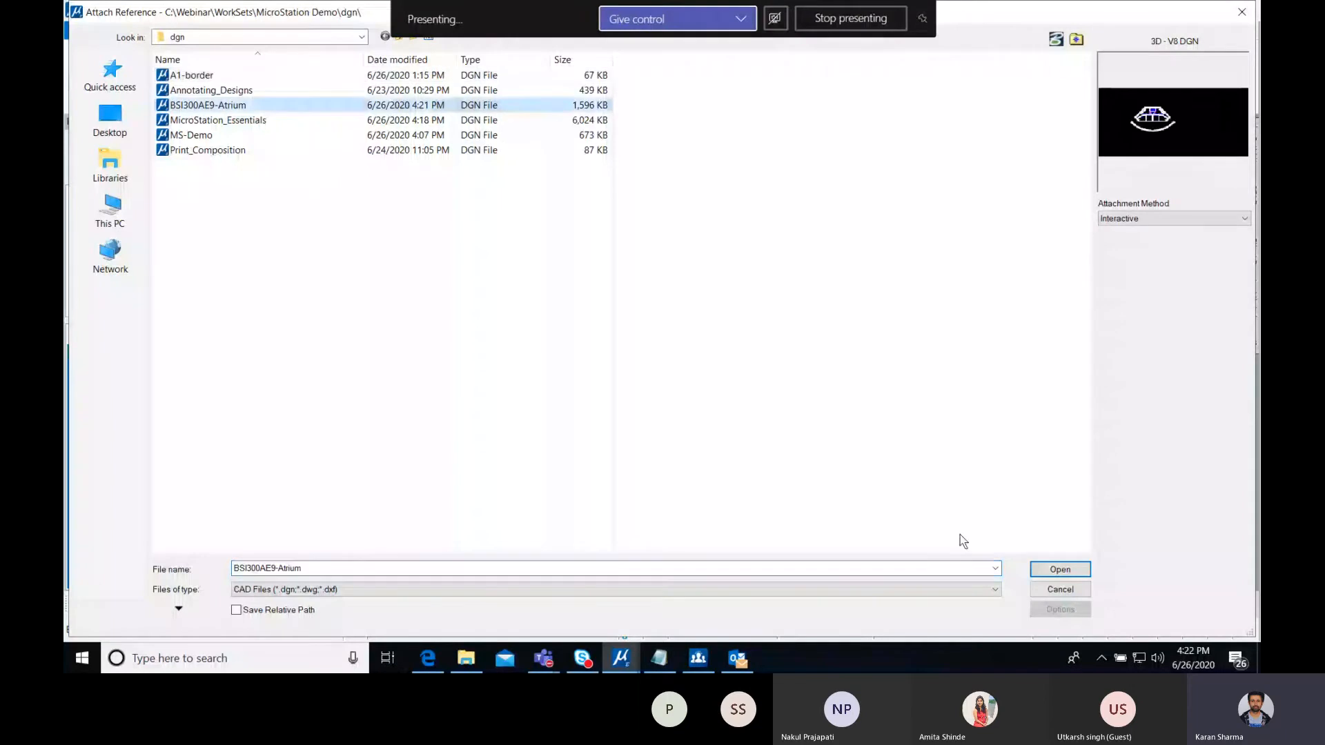
{"action": "left_click", "coordinate": [1060, 569]}
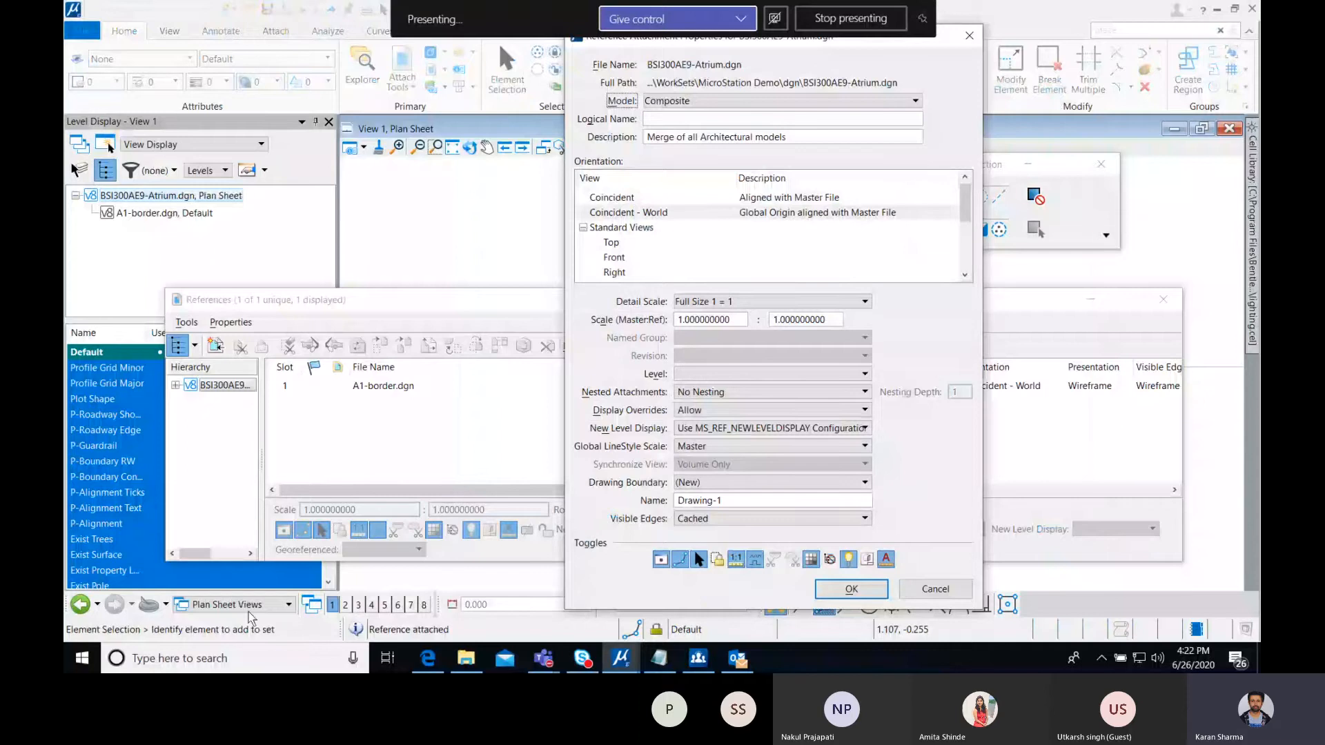
- Configure the attachment for the Composite model with Front orientation, 1:200 detail scale and Live Nesting
{"action": "left_click", "coordinate": [700, 101]}
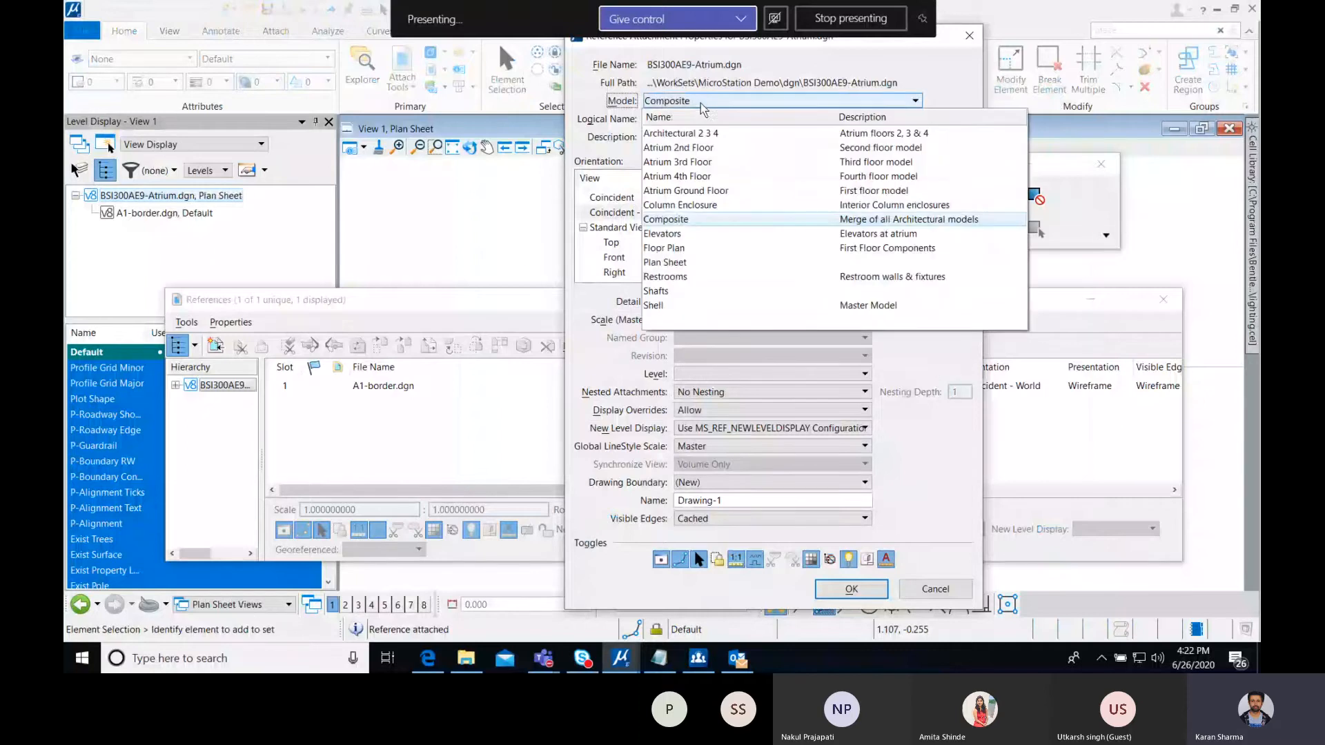
{"action": "left_click", "coordinate": [676, 222]}
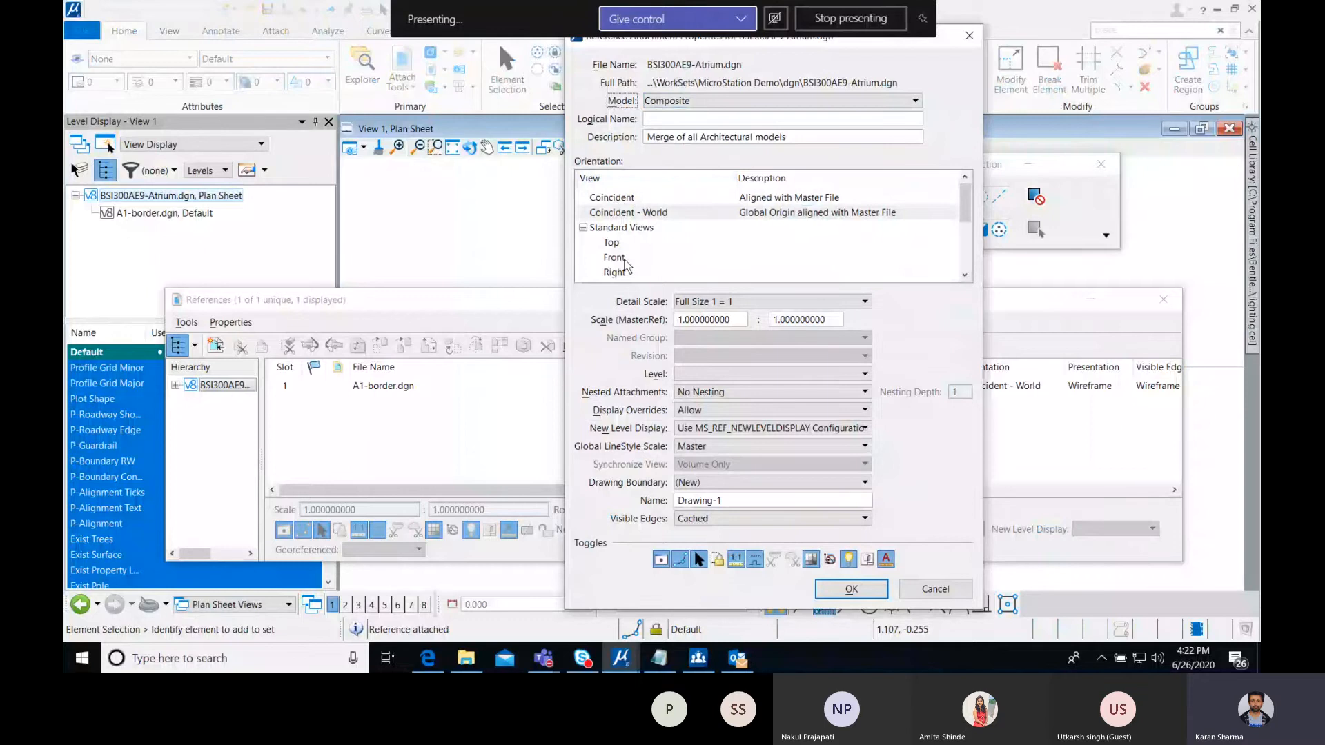
{"action": "left_click", "coordinate": [613, 257]}
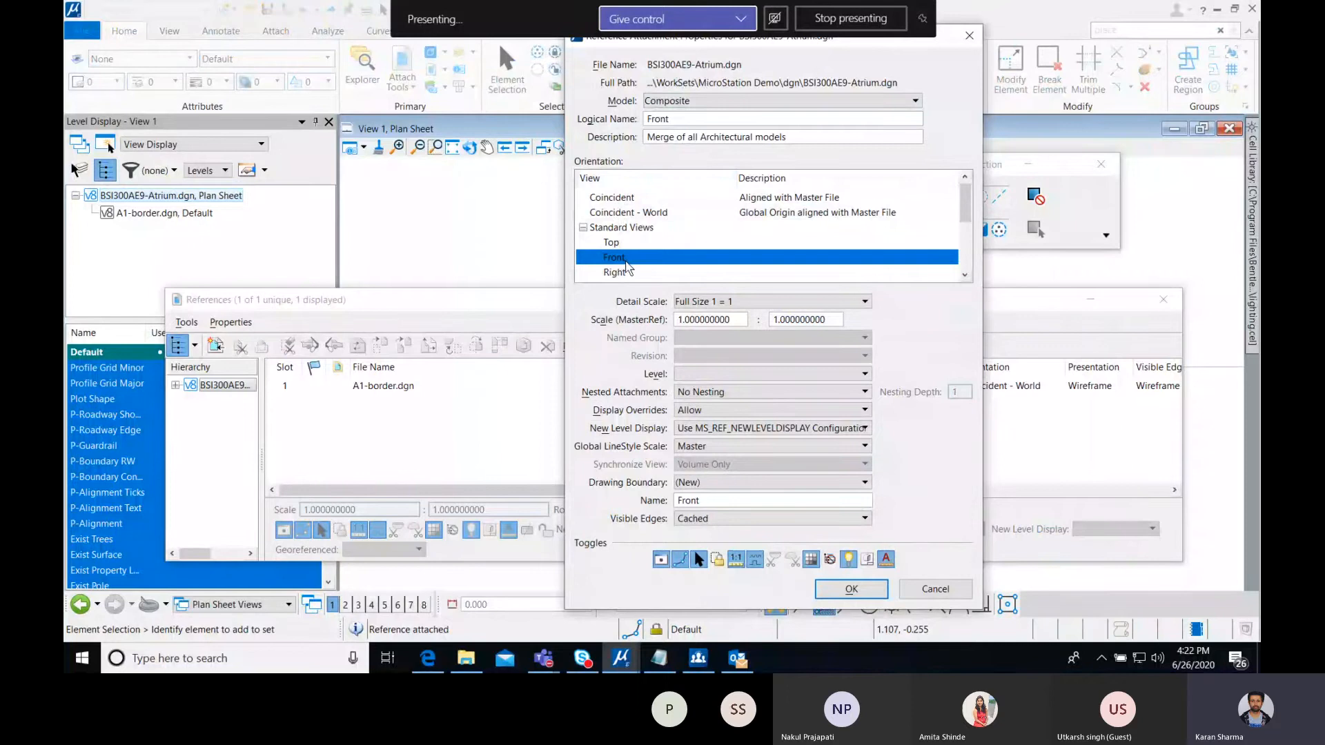
{"action": "left_click", "coordinate": [734, 304]}
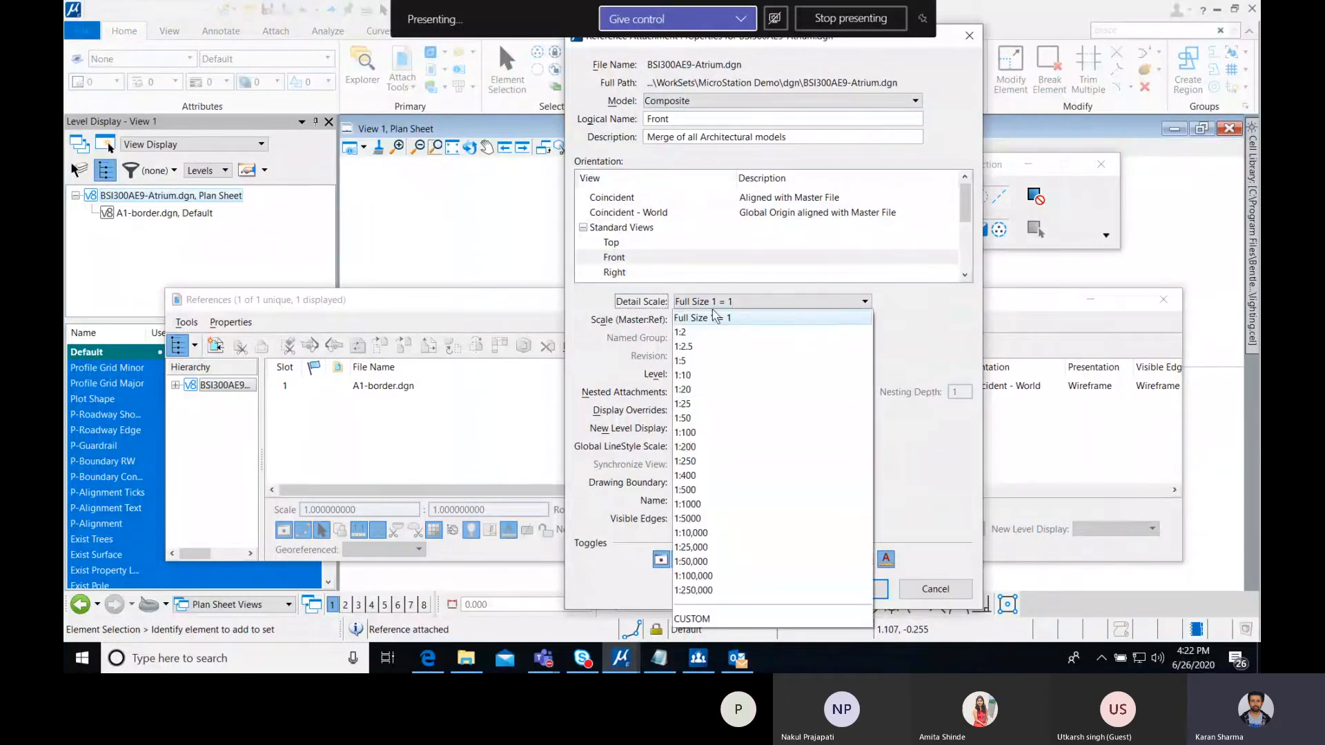
{"action": "left_click", "coordinate": [690, 446]}
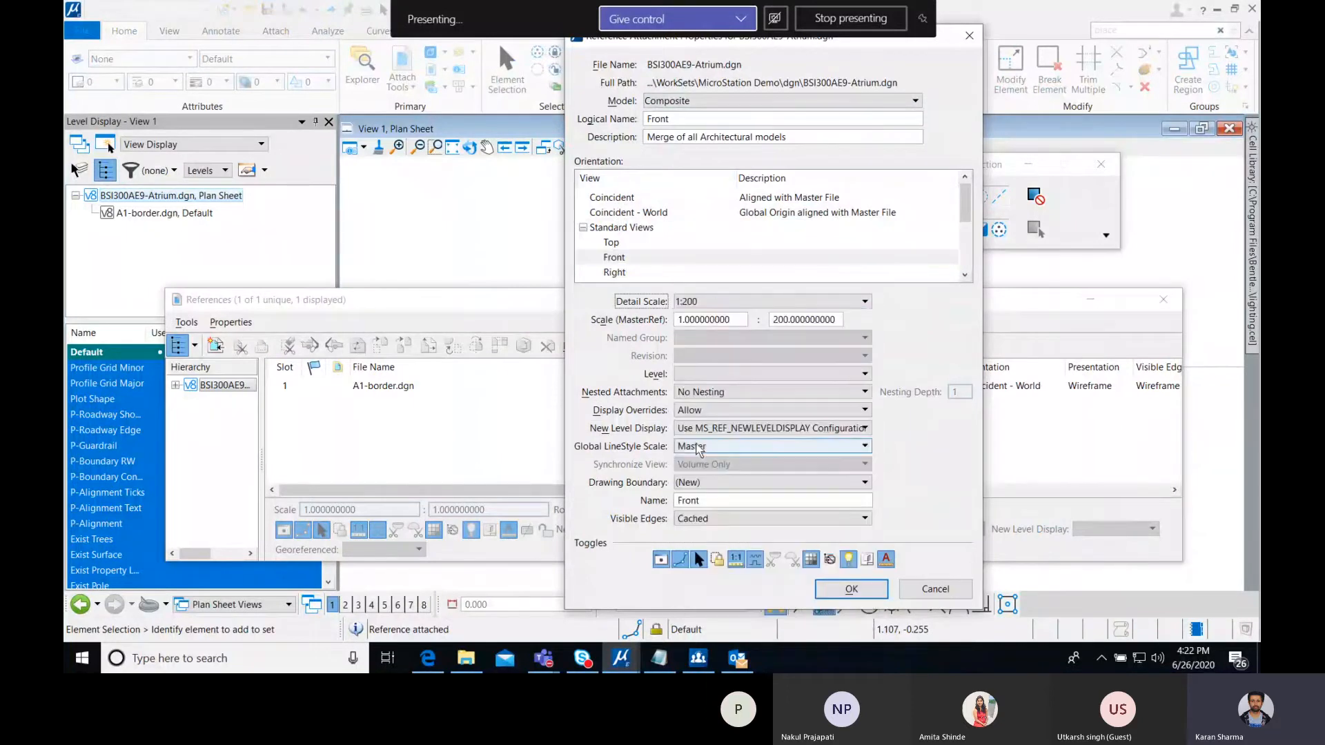
{"action": "left_click", "coordinate": [717, 392]}
{"action": "left_click", "coordinate": [704, 402]}
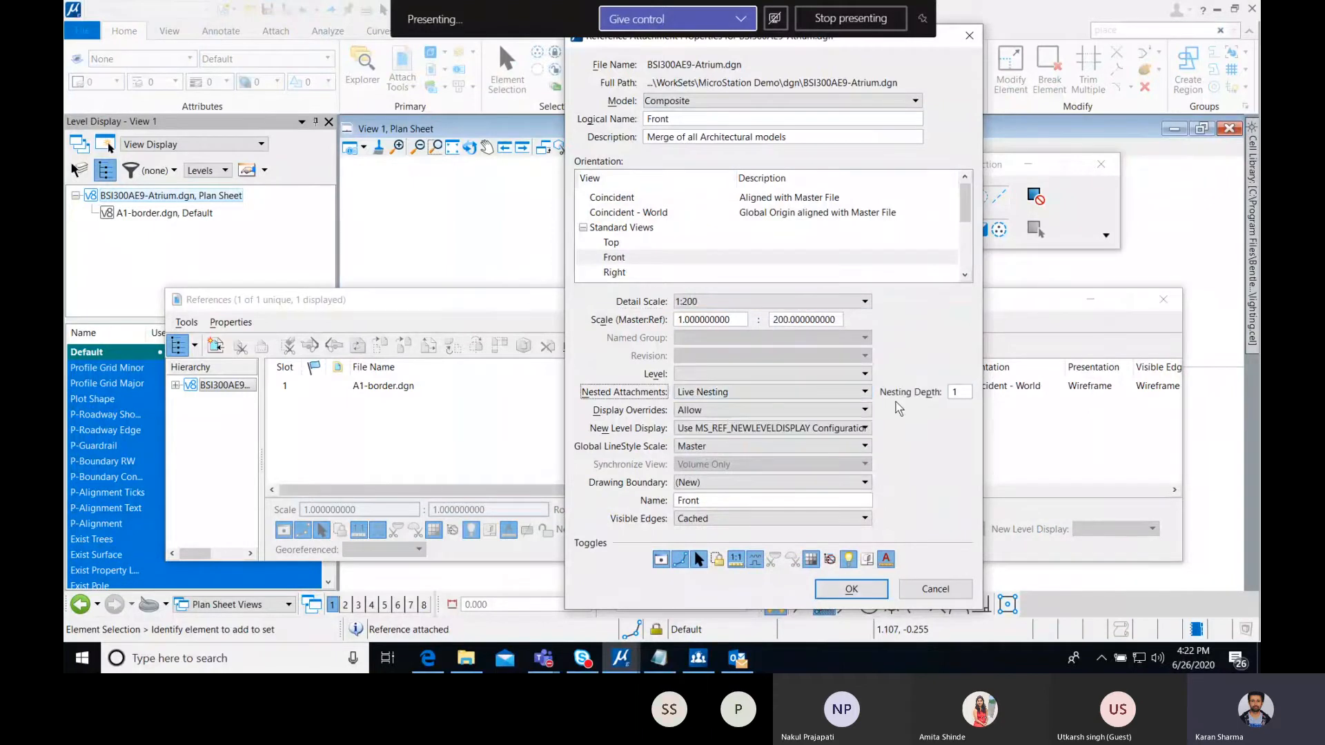
- Accept the attachment settings and place the Composite front view in the upper-left area inside the sheet border
{"action": "left_click", "coordinate": [850, 588]}
{"action": "left_click_drag", "start_coordinate": [737, 304], "coordinate": [744, 342]}
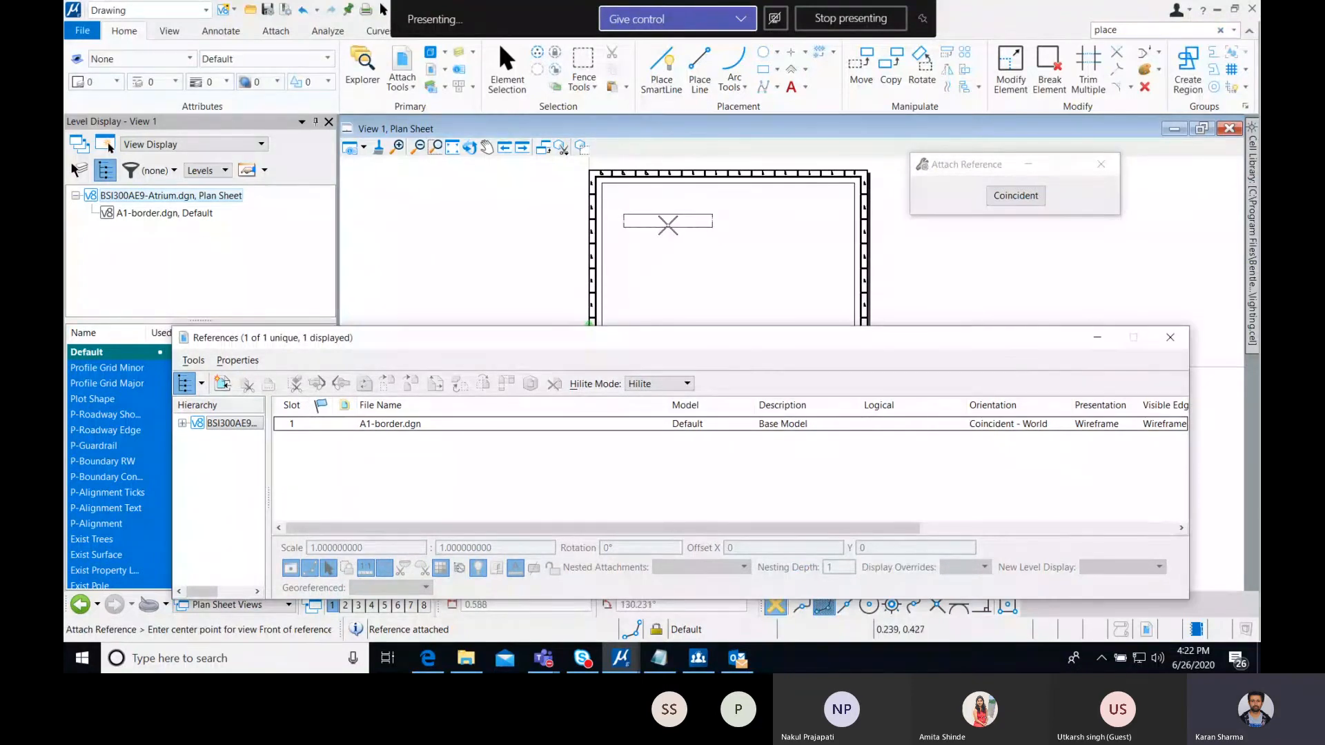
{"action": "left_click", "coordinate": [683, 235]}
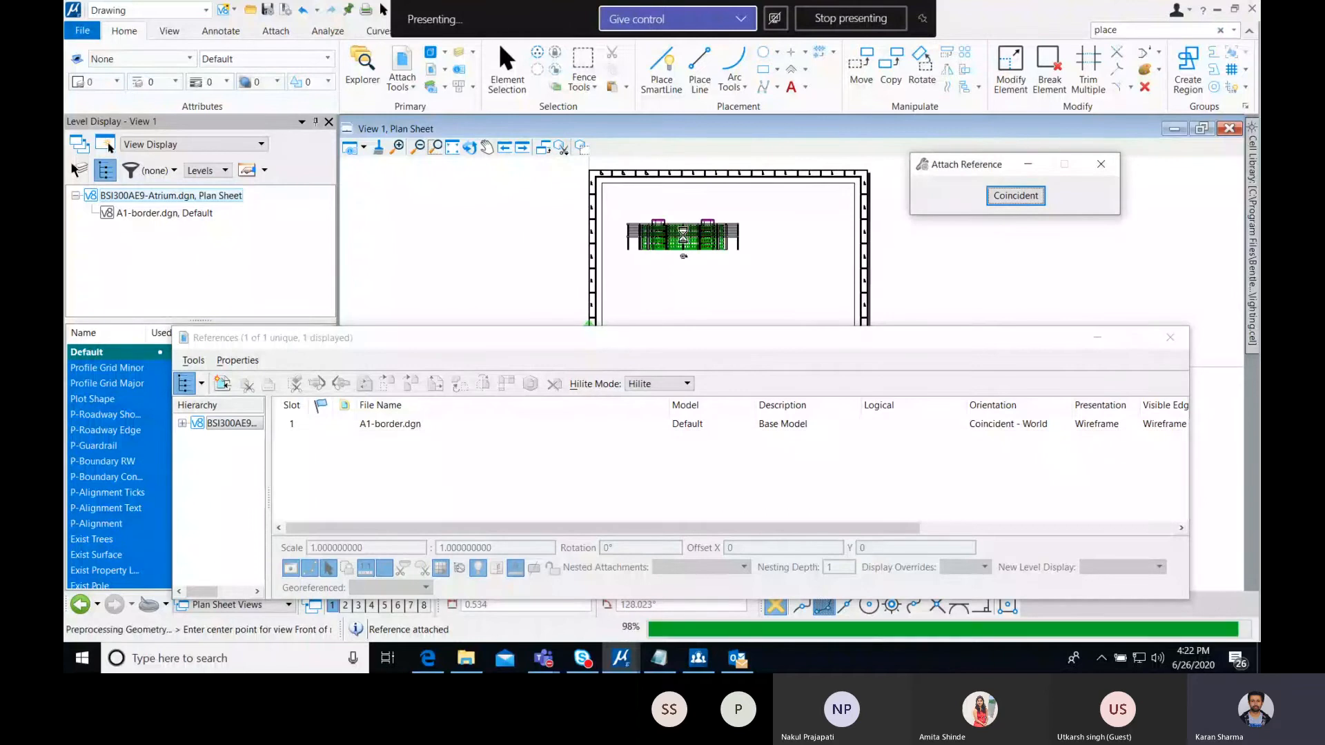
{"action": "scroll", "coordinate": [678, 269], "scroll_direction": "down", "scroll_amount": 2}
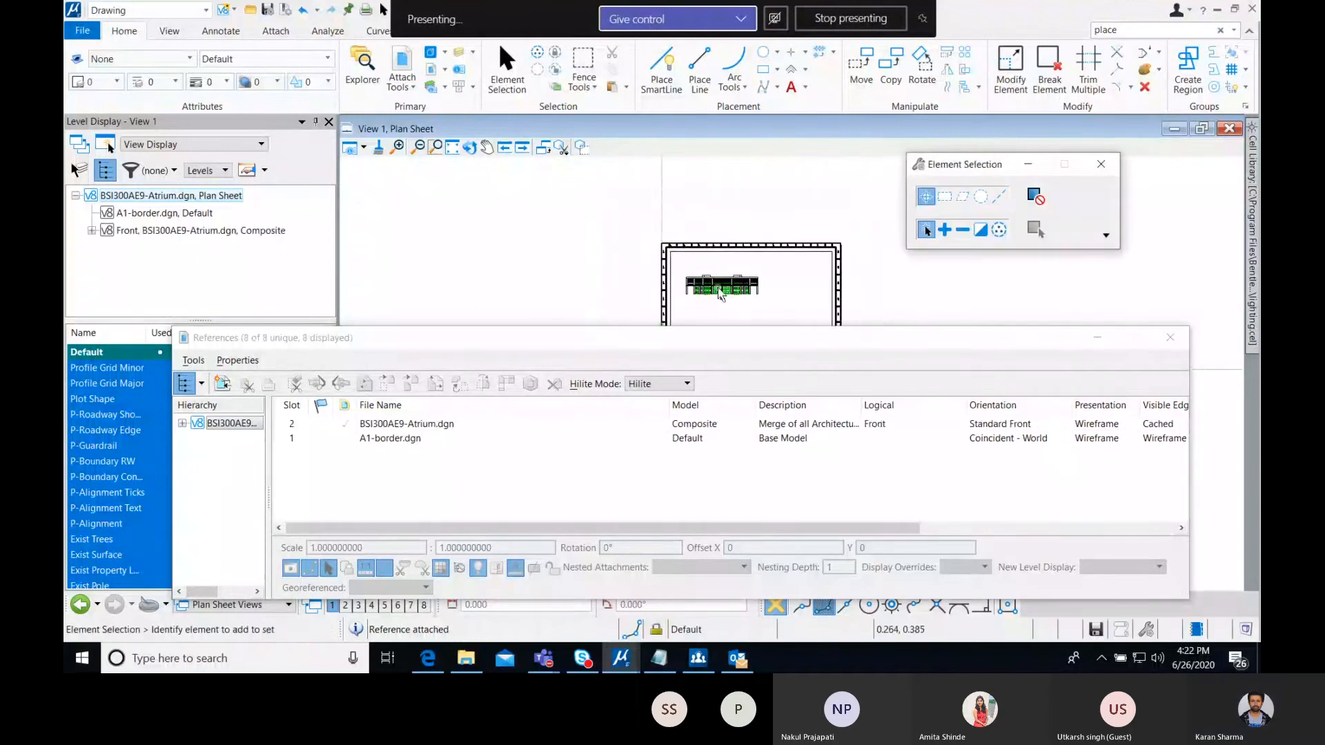
{"action": "scroll", "coordinate": [718, 287], "scroll_direction": "up", "scroll_amount": 5}
{"action": "scroll", "coordinate": [677, 215], "scroll_direction": "up", "scroll_amount": 2}
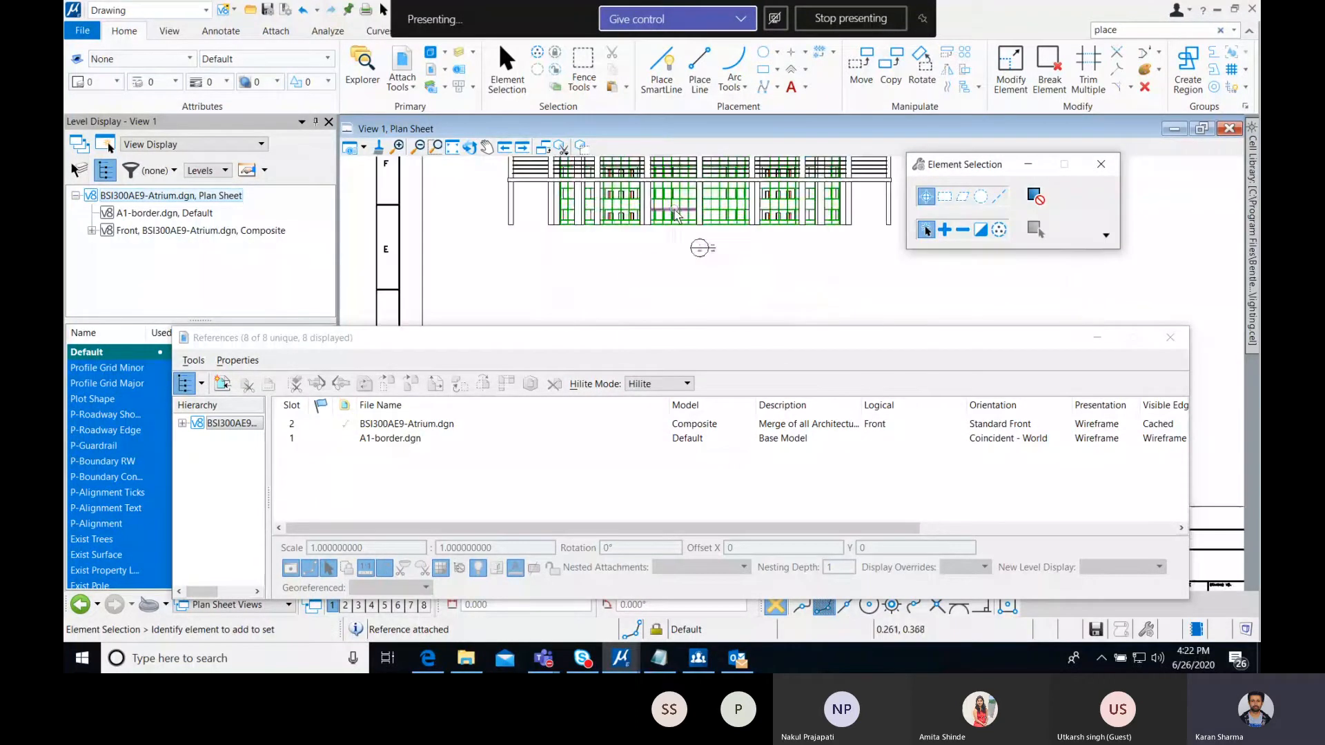
{"action": "scroll", "coordinate": [675, 217], "scroll_direction": "down", "scroll_amount": 2}
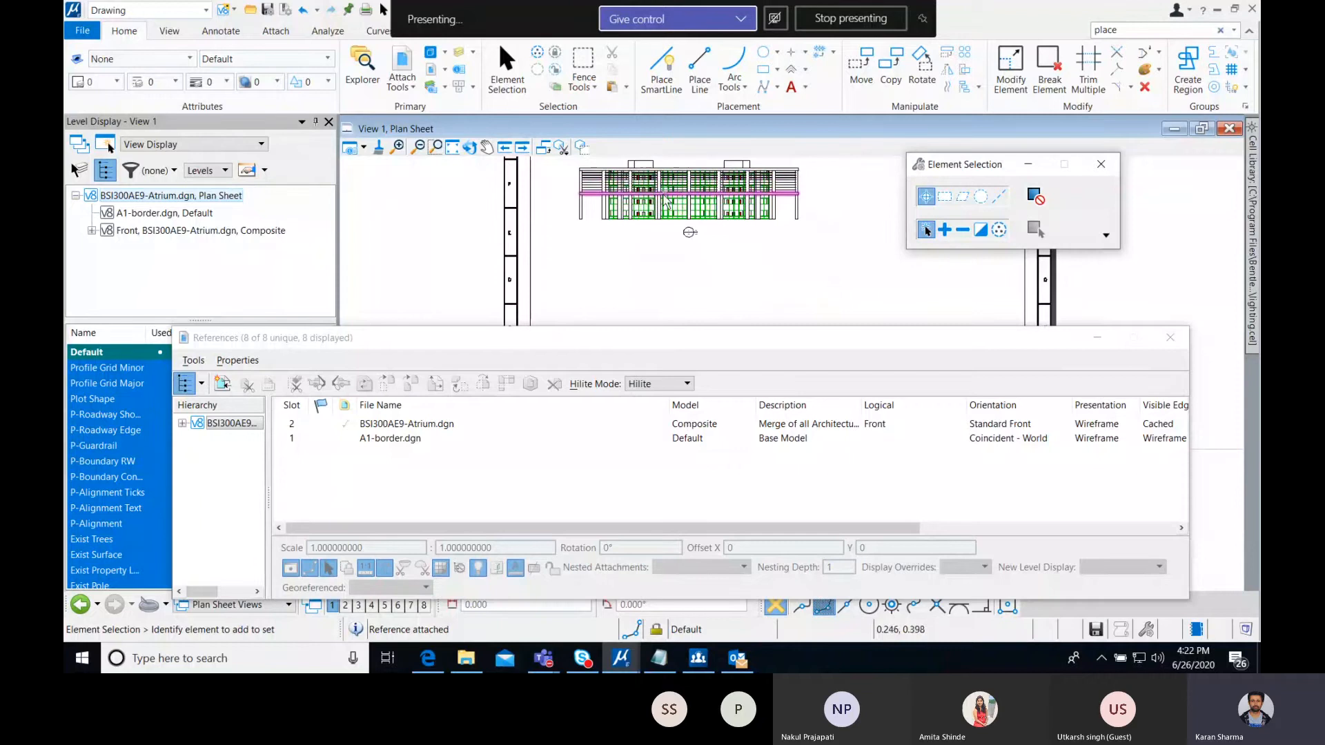
{"action": "mouse_move", "coordinate": [685, 198]}
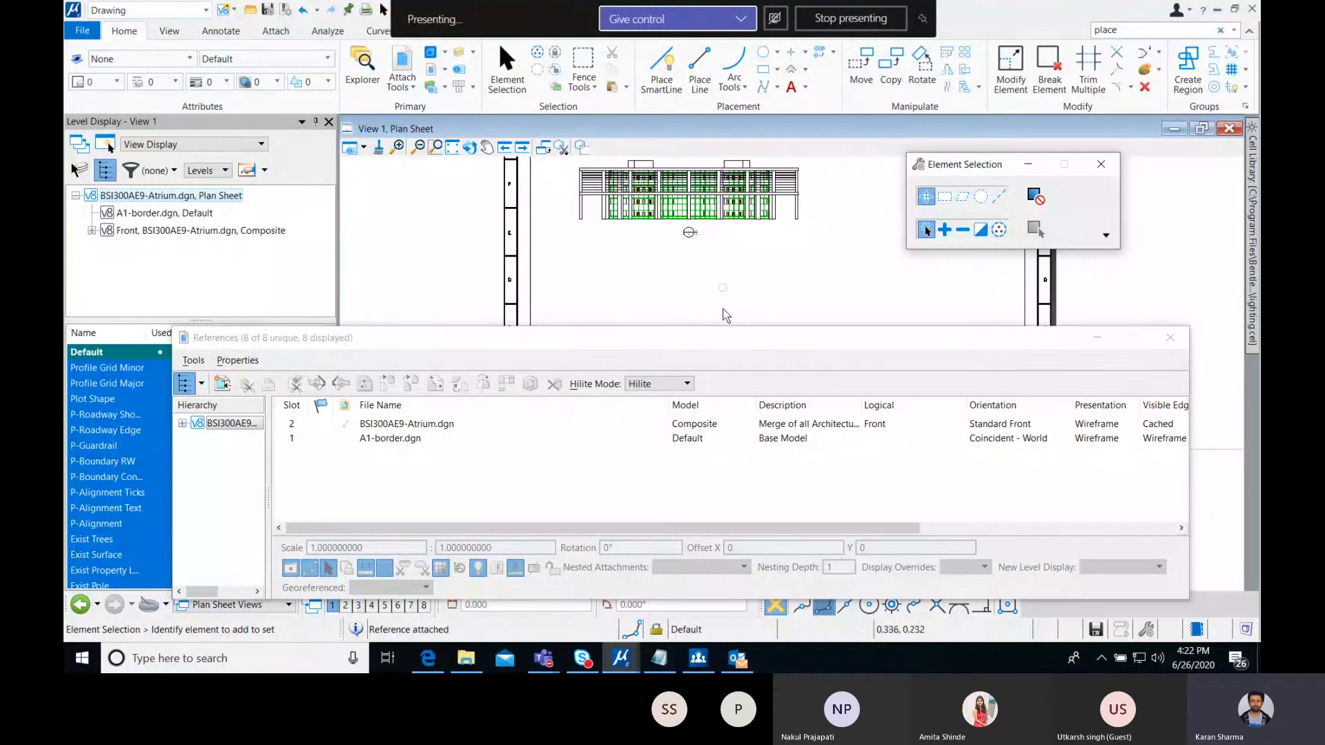
- Set up another BSI300AE9-Atrium.dgn attachment using the Restrooms model, Top orientation and 1:50 detail scale
{"action": "right_click", "coordinate": [587, 482]}
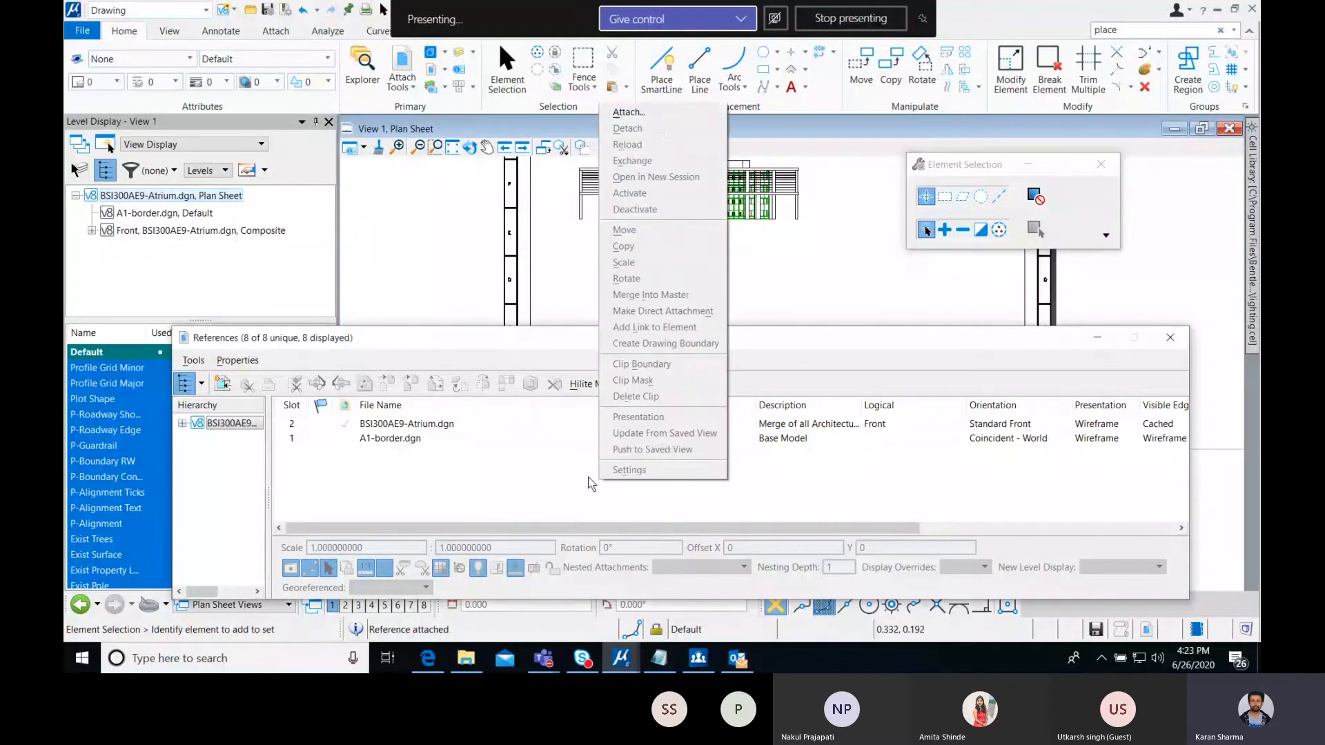
{"action": "left_click", "coordinate": [655, 116]}
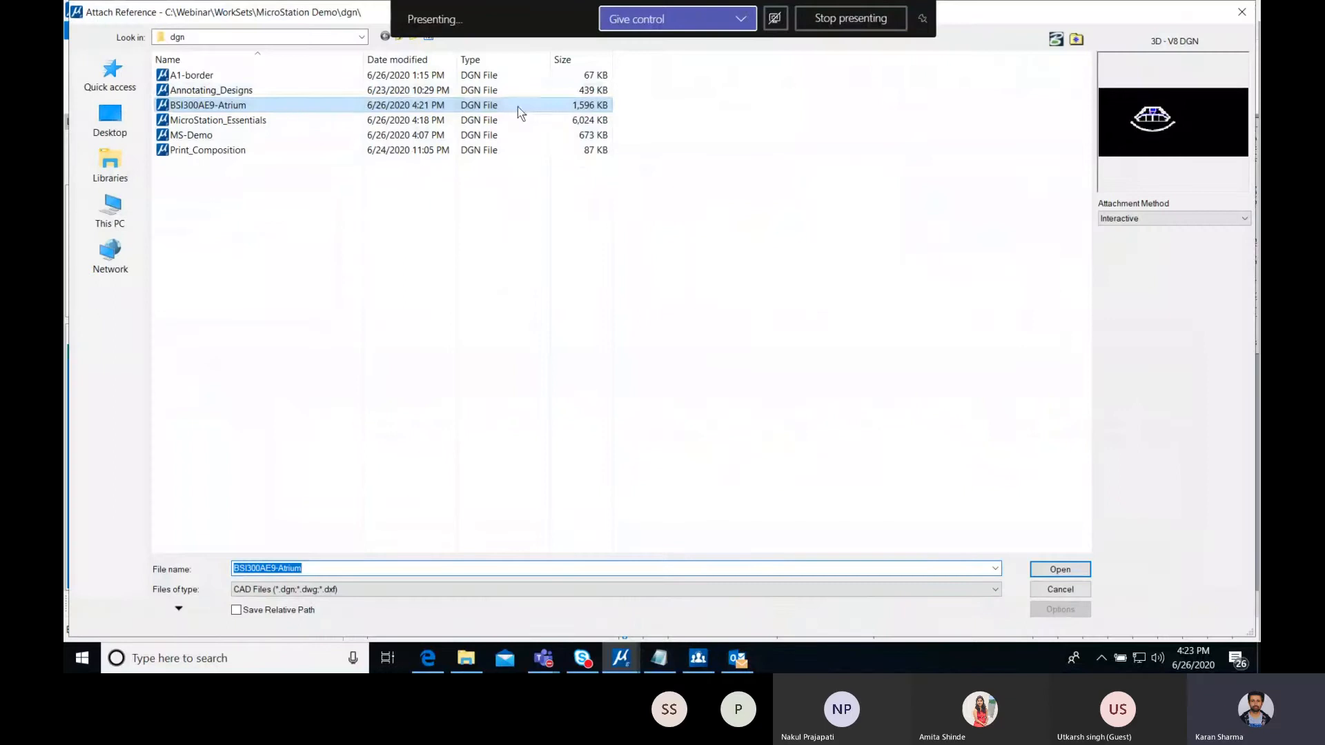
{"action": "left_click", "coordinate": [1073, 567]}
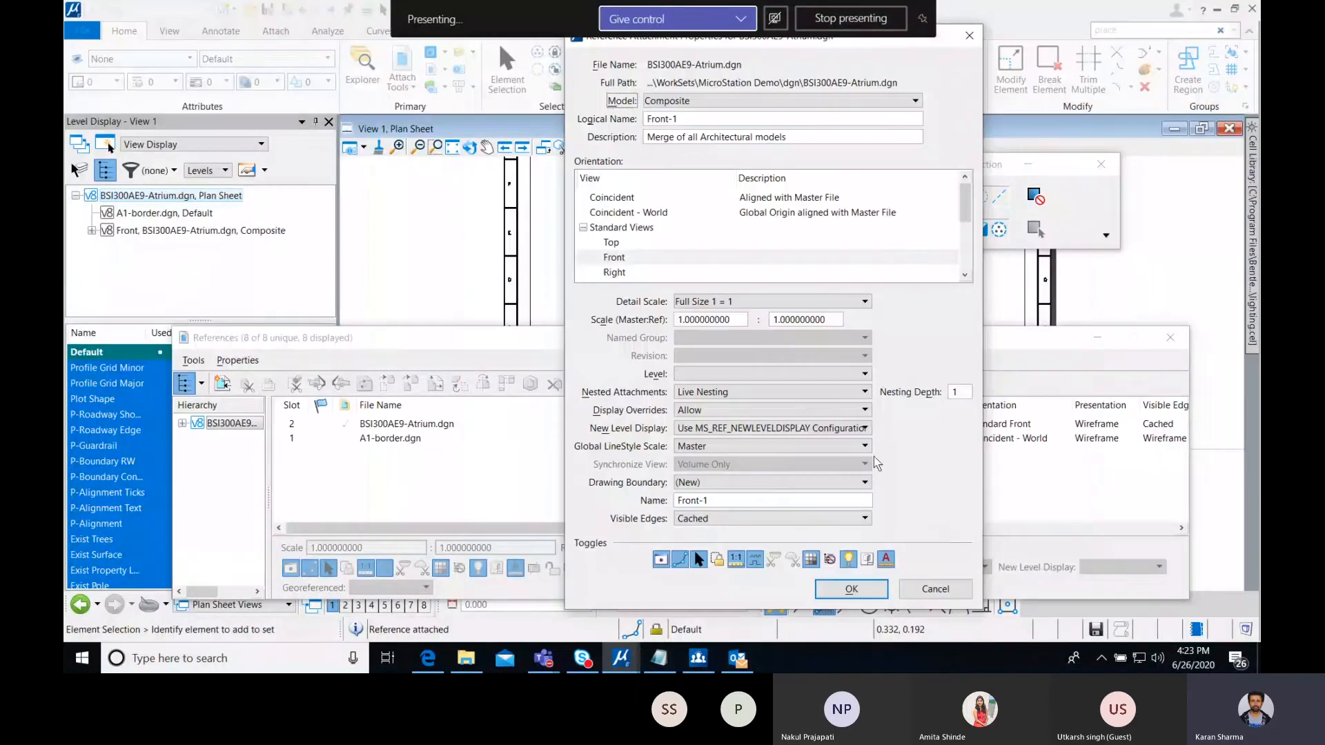
{"action": "left_click", "coordinate": [677, 102]}
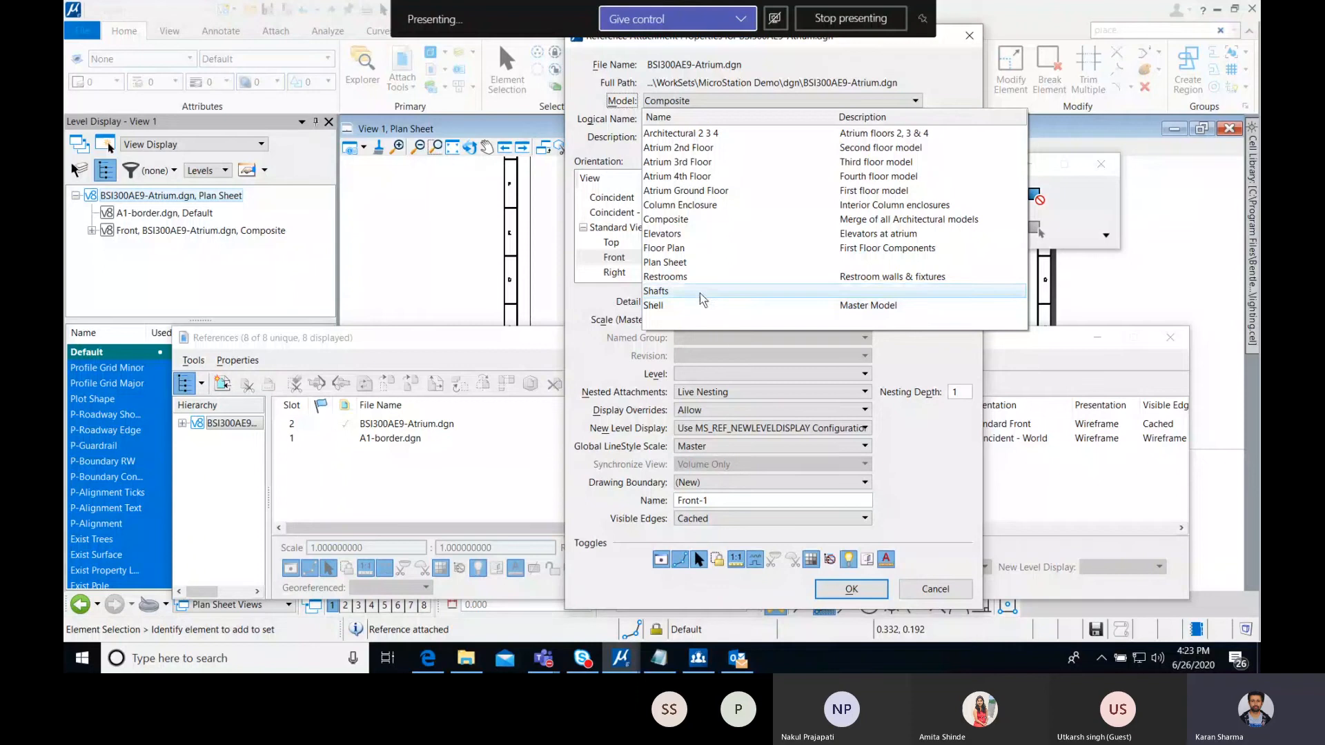
{"action": "left_click", "coordinate": [692, 278]}
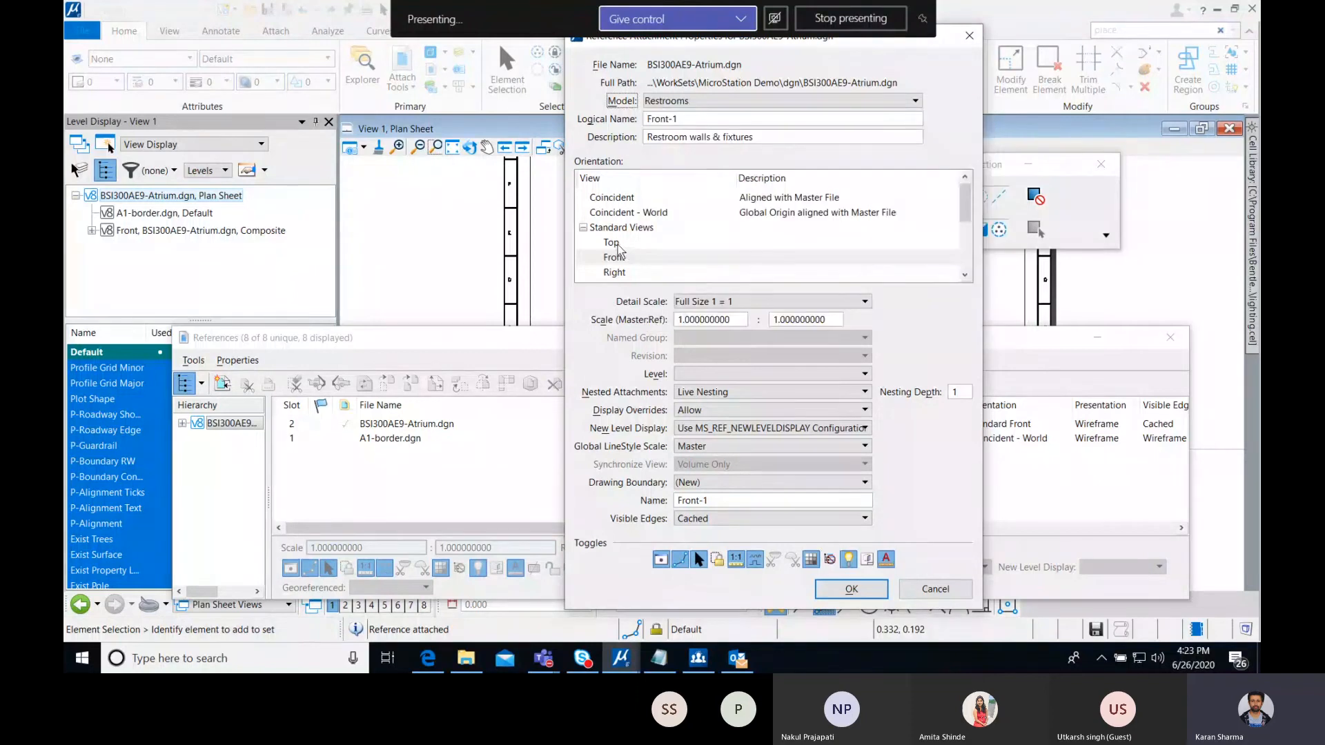
{"action": "left_click", "coordinate": [616, 244]}
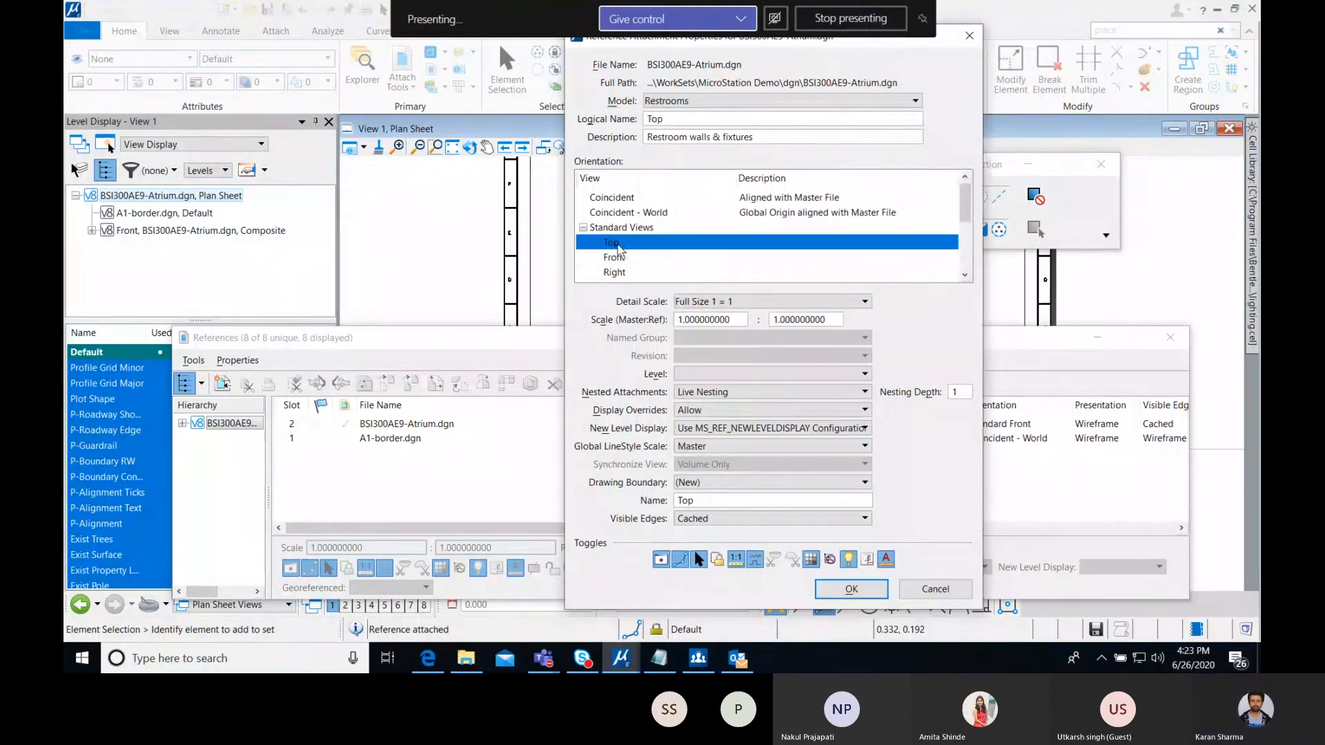
{"action": "left_click", "coordinate": [734, 303]}
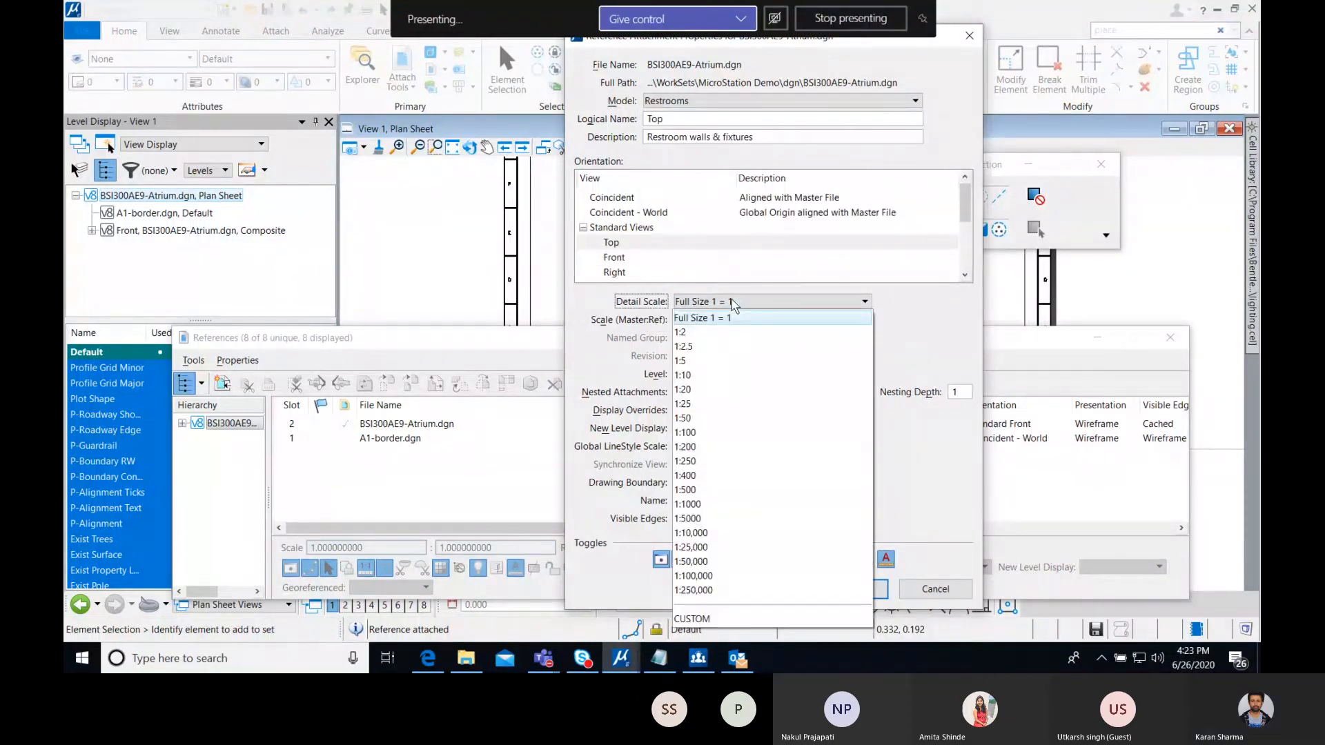
{"action": "left_click", "coordinate": [734, 418]}
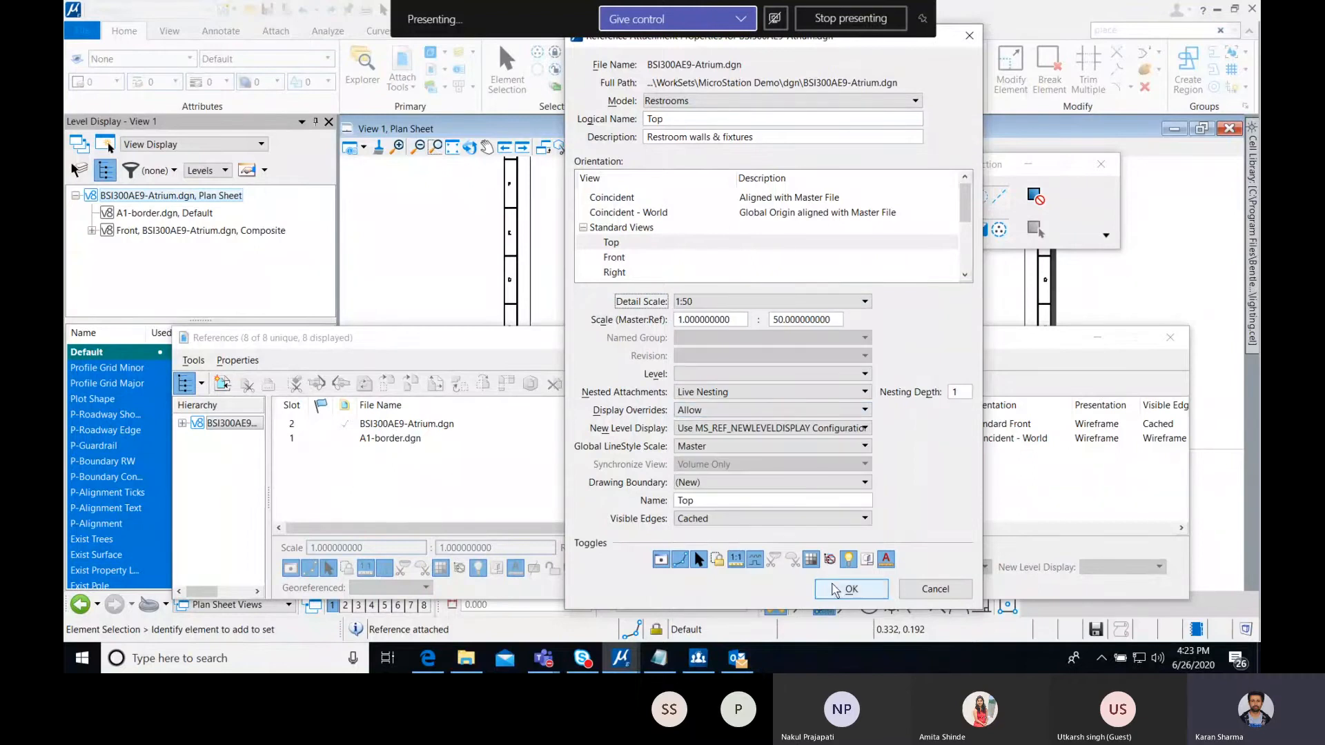
- Accept the attachment settings and place the Restrooms top view on the sheet below the front elevation
{"action": "left_click", "coordinate": [851, 588]}
{"action": "left_click_drag", "start_coordinate": [835, 435], "coordinate": [839, 458]}
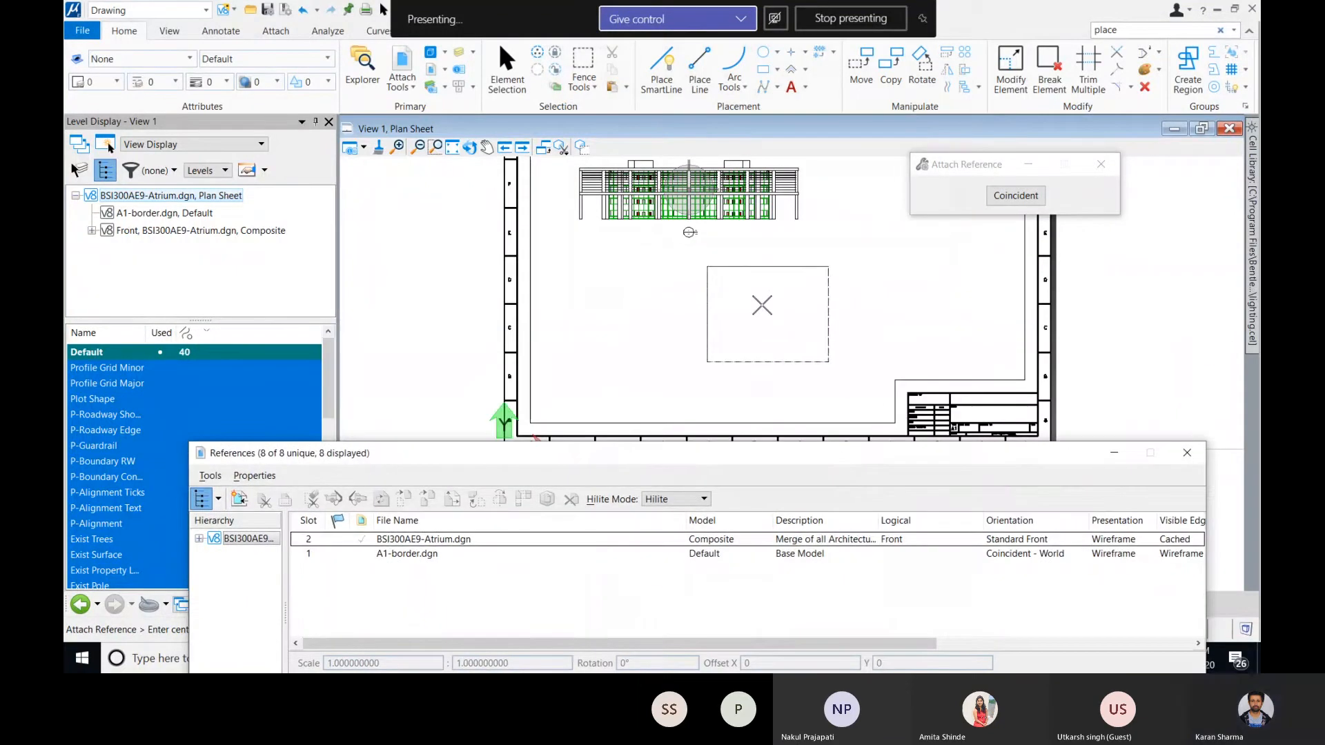
{"action": "left_click", "coordinate": [724, 324]}
{"action": "scroll", "coordinate": [790, 373], "scroll_direction": "down", "scroll_amount": 2}
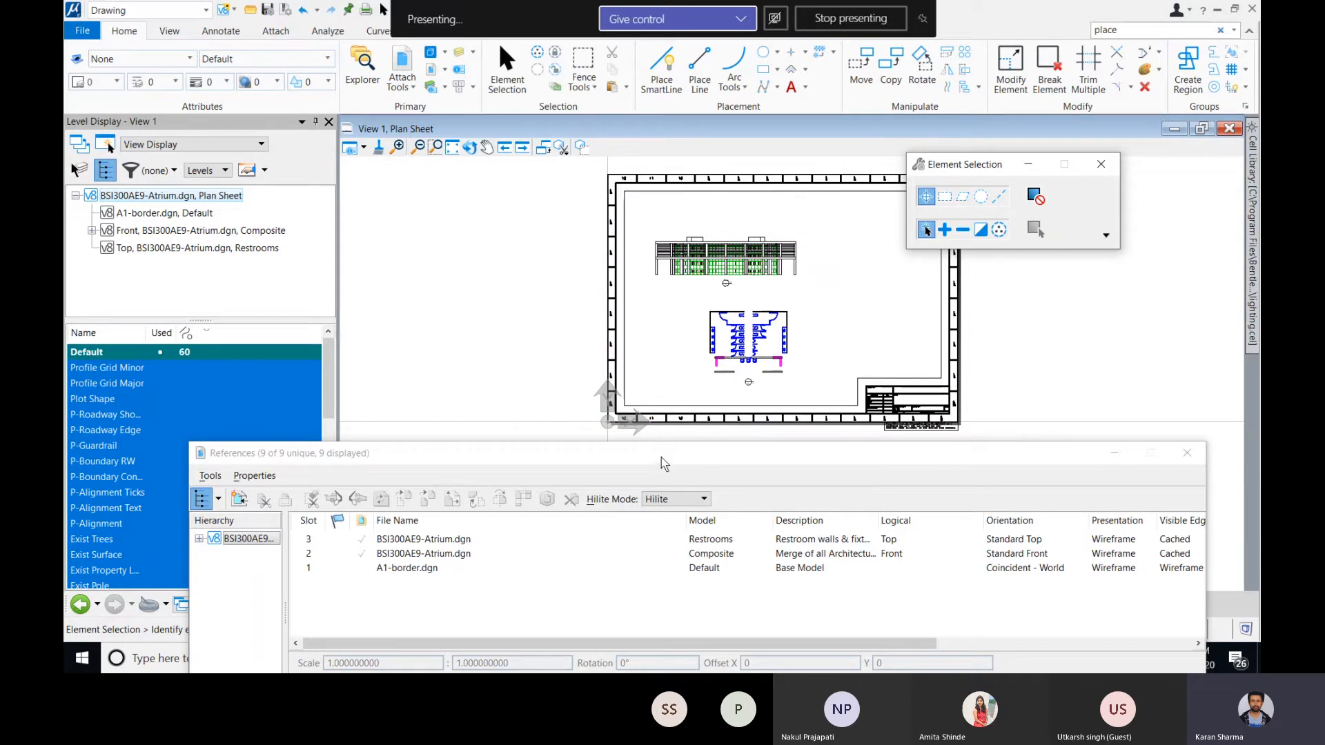
- Open the recent file Print_Composition.dgn and move the References dialog clear of its sheet drawings
{"action": "left_click_drag", "start_coordinate": [661, 461], "coordinate": [673, 277]}
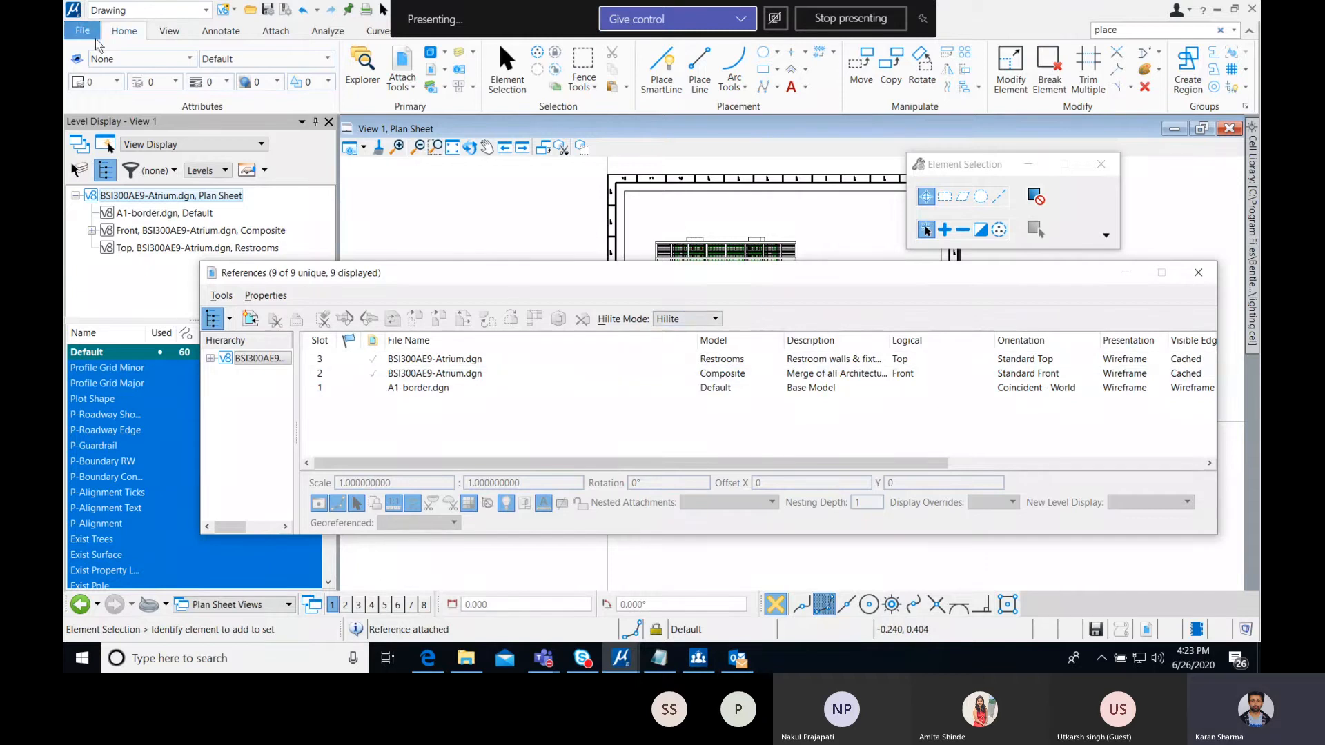
{"action": "left_click_drag", "start_coordinate": [675, 289], "coordinate": [675, 448]}
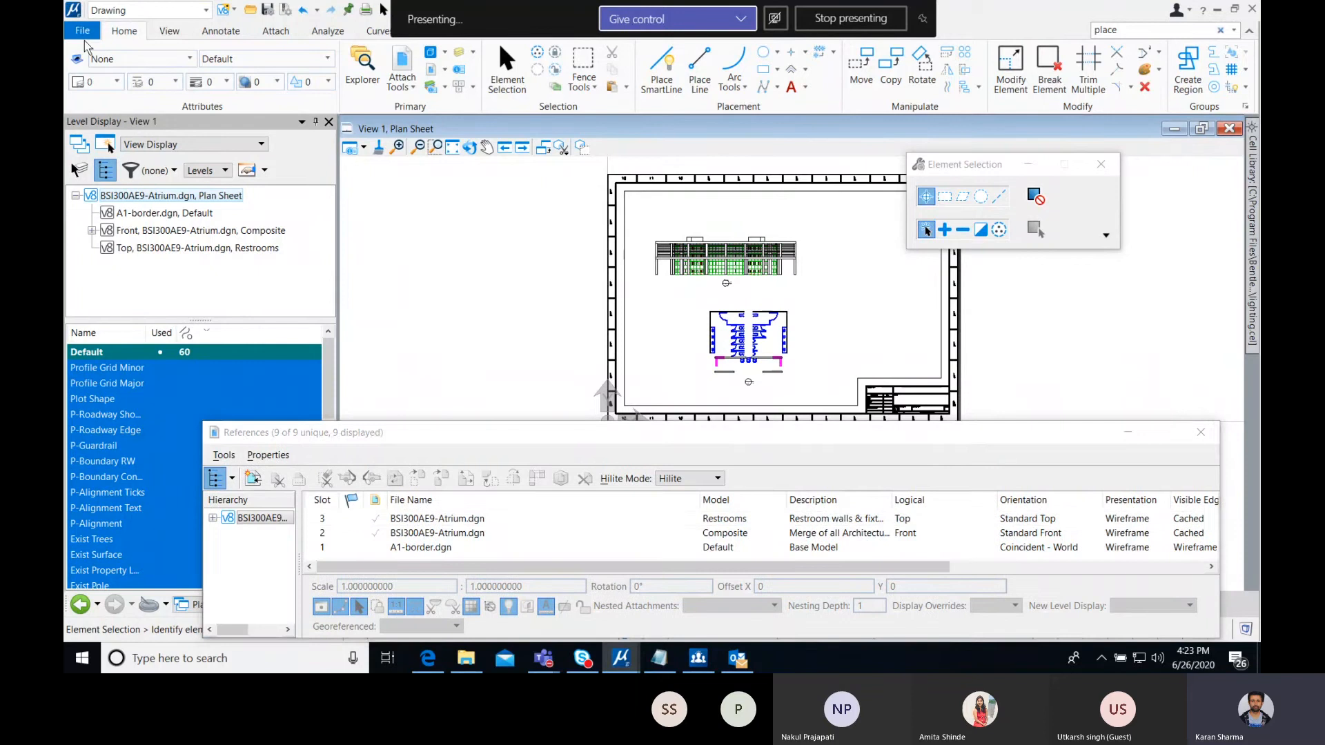
{"action": "left_click", "coordinate": [82, 30]}
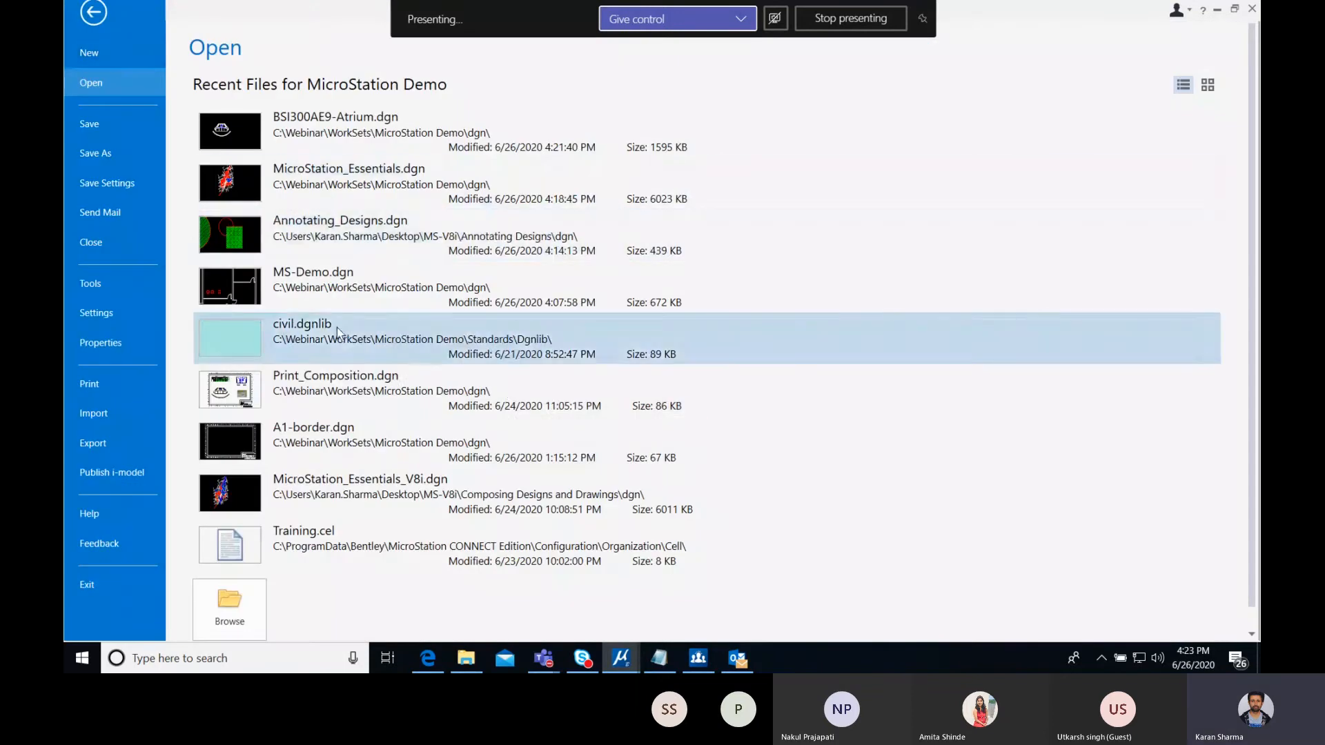
{"action": "left_click", "coordinate": [338, 387]}
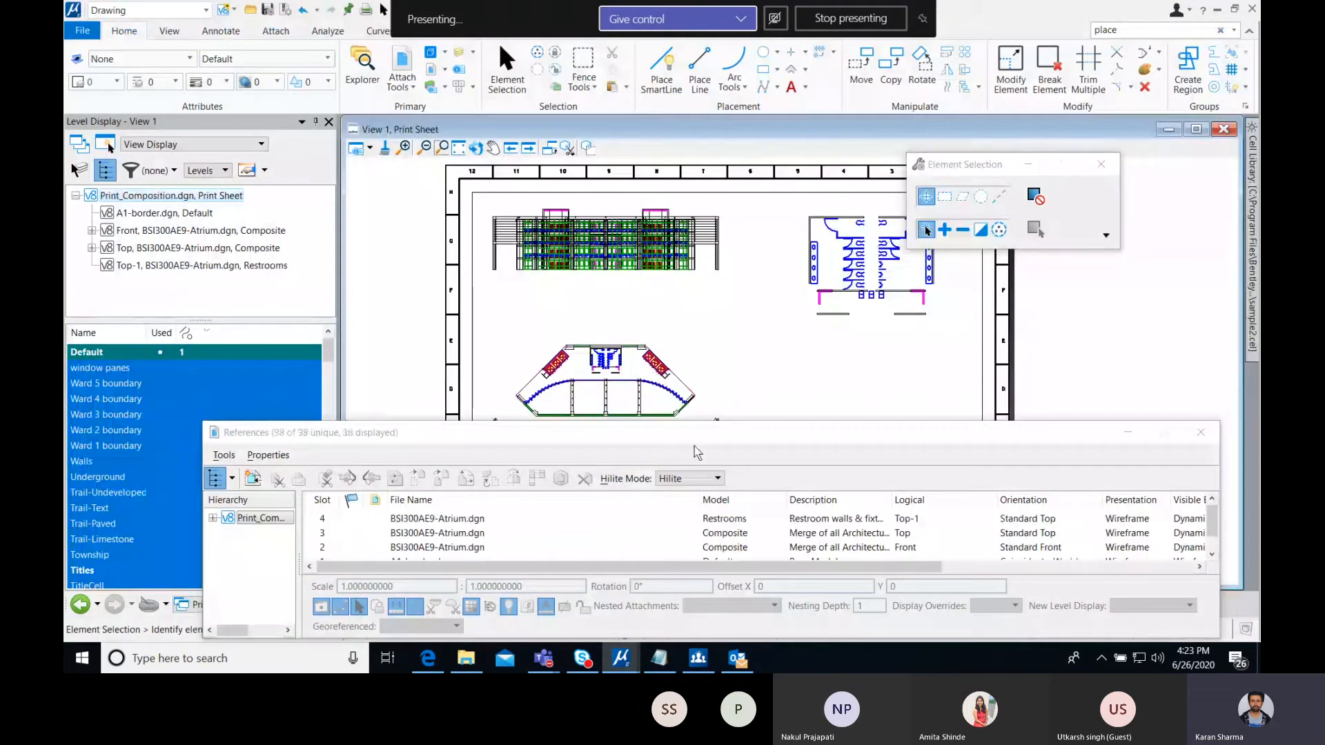
{"action": "mouse_move", "coordinate": [702, 441]}
{"action": "left_mouse_down"}
{"action": "mouse_move", "coordinate": [711, 559]}
{"action": "mouse_move", "coordinate": [686, 497]}
{"action": "left_mouse_up"}
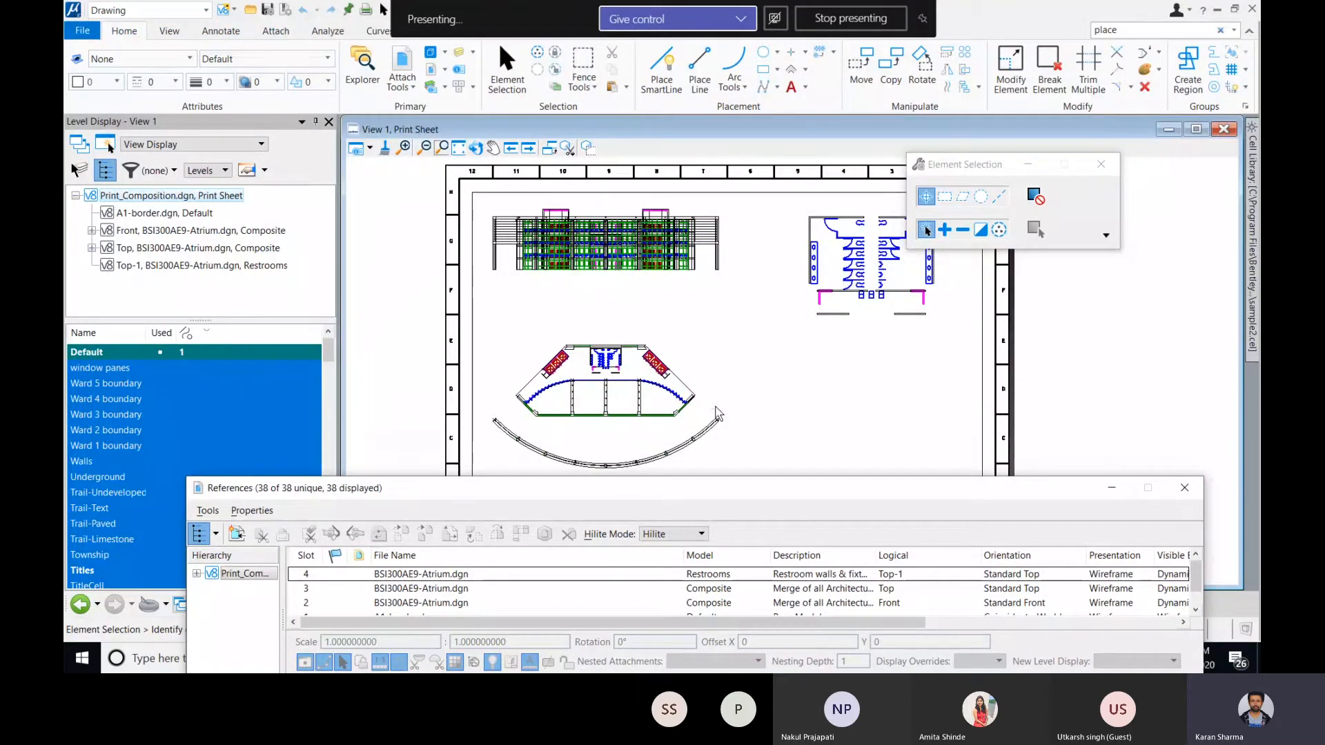
- Set up a print with the PDF printer on landscape ISO A1 paper, using the Sheet area with Rasterized left off
{"action": "key", "text": "ctrl+p"}
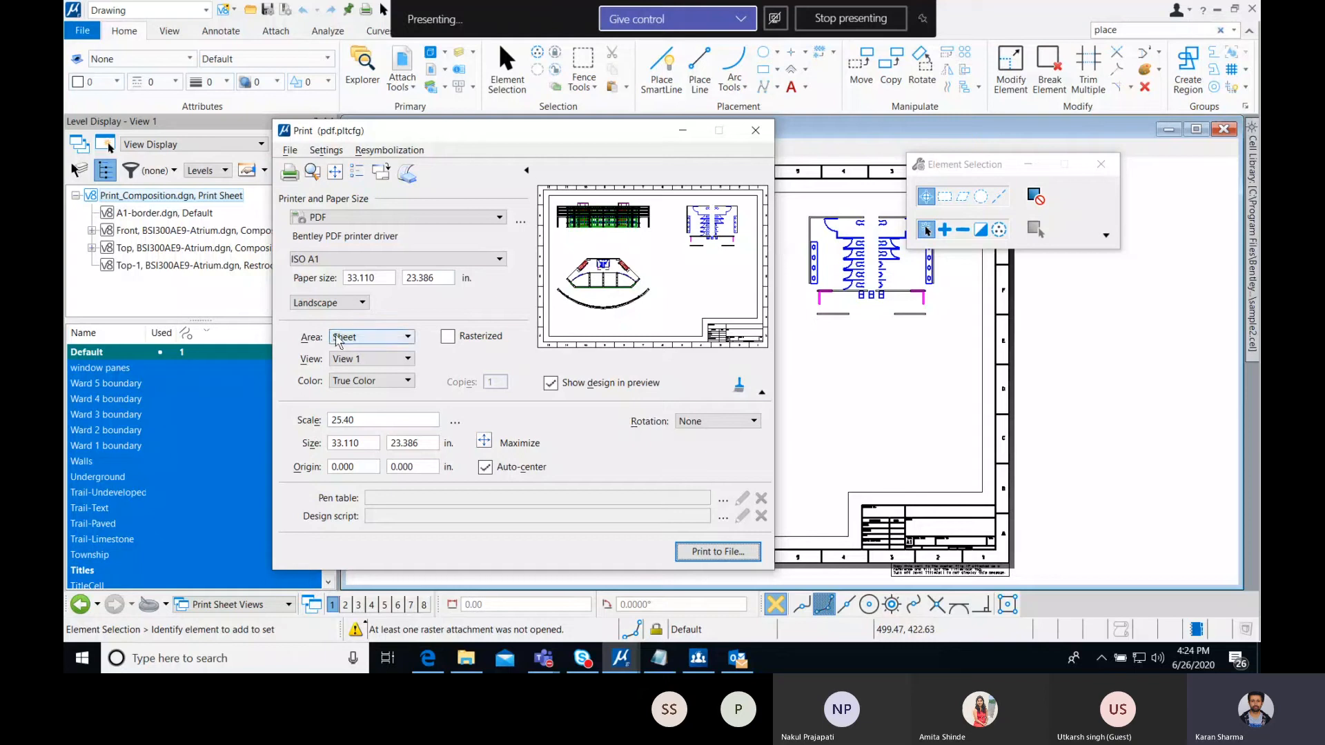
{"action": "left_click", "coordinate": [336, 220]}
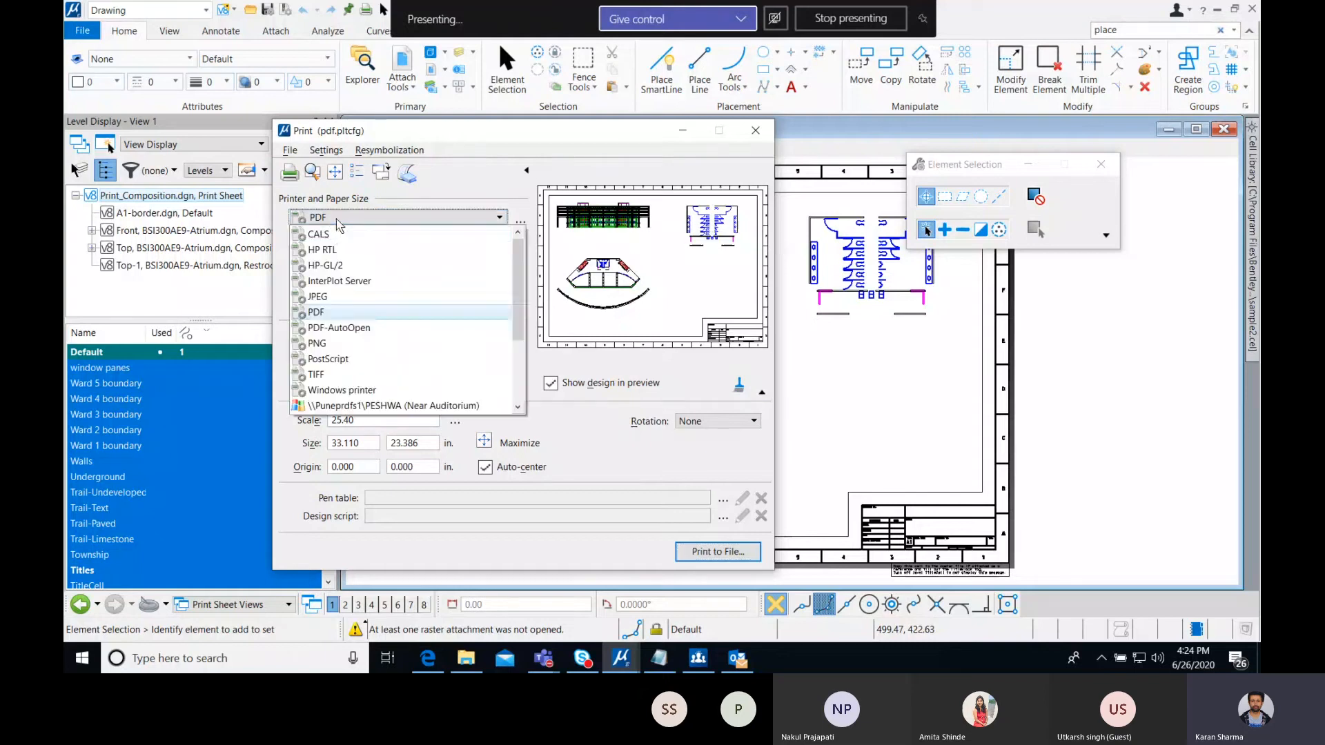
{"action": "left_click", "coordinate": [339, 314]}
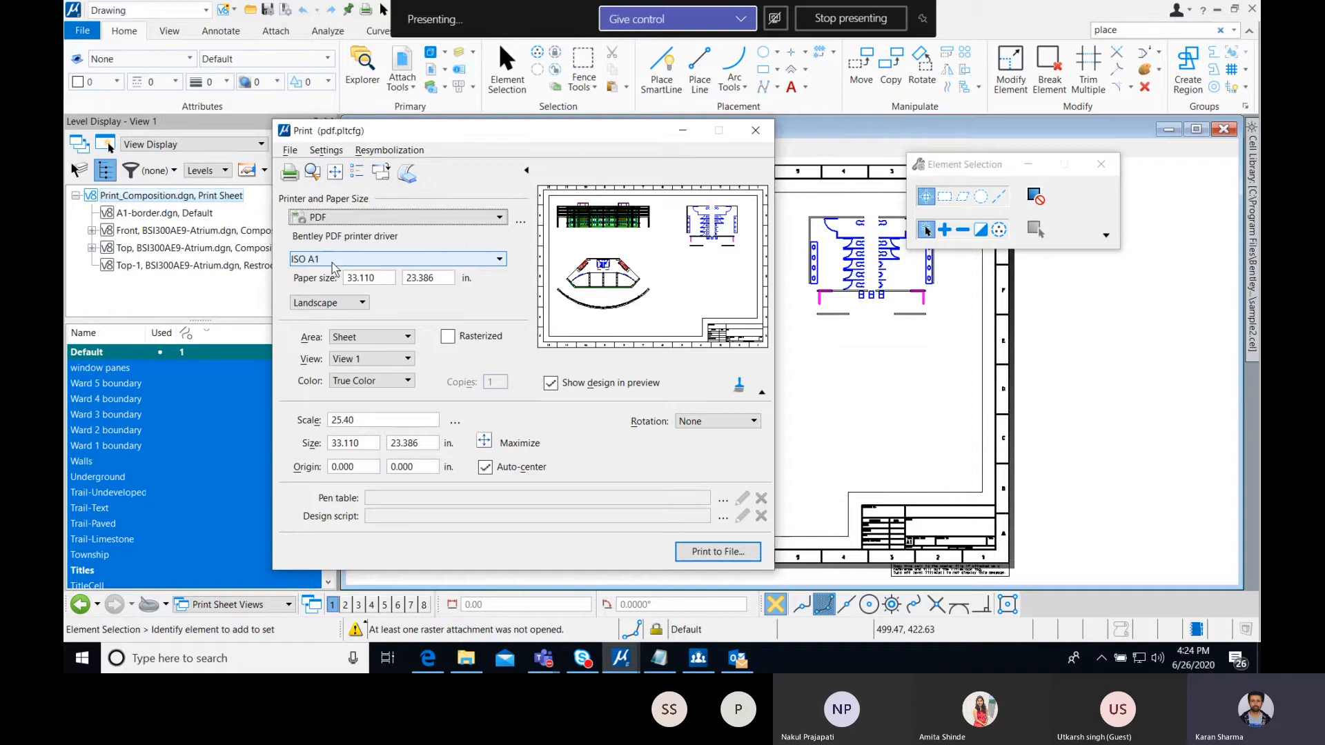
{"action": "left_click", "coordinate": [356, 340]}
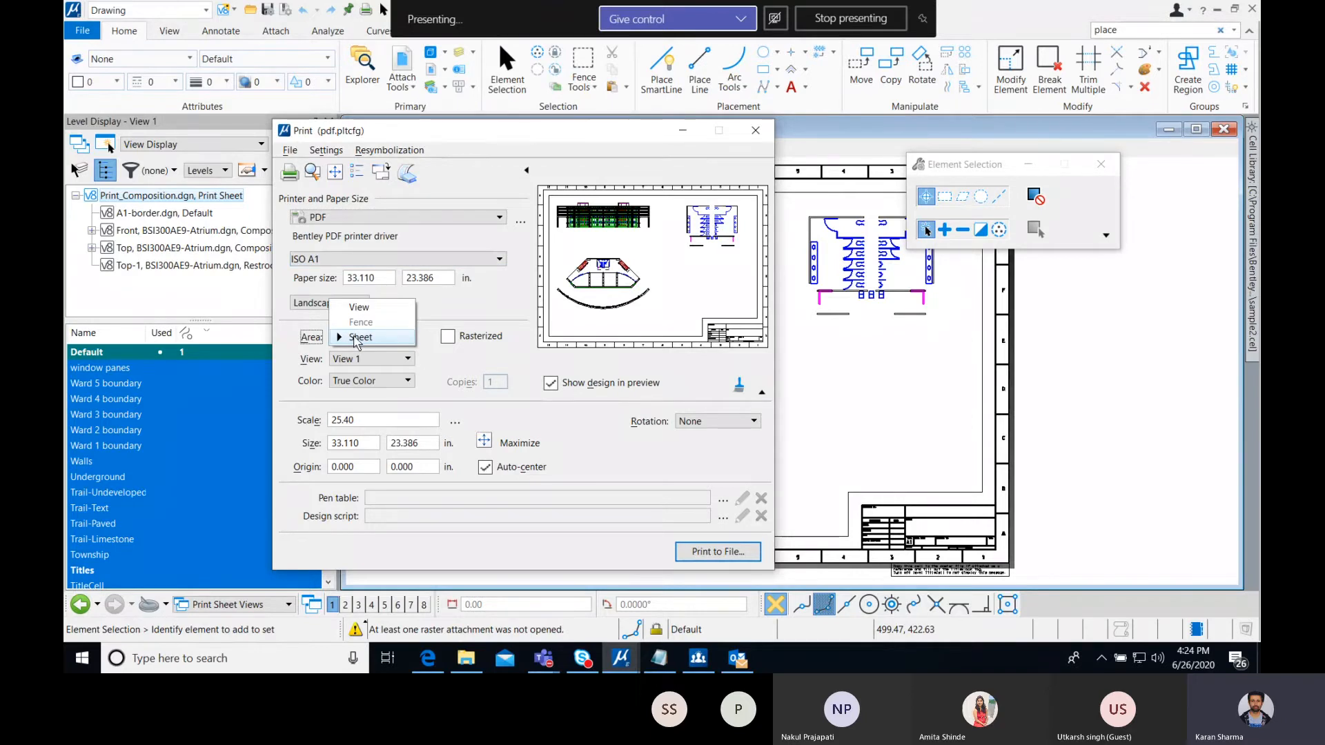
{"action": "left_click", "coordinate": [360, 337]}
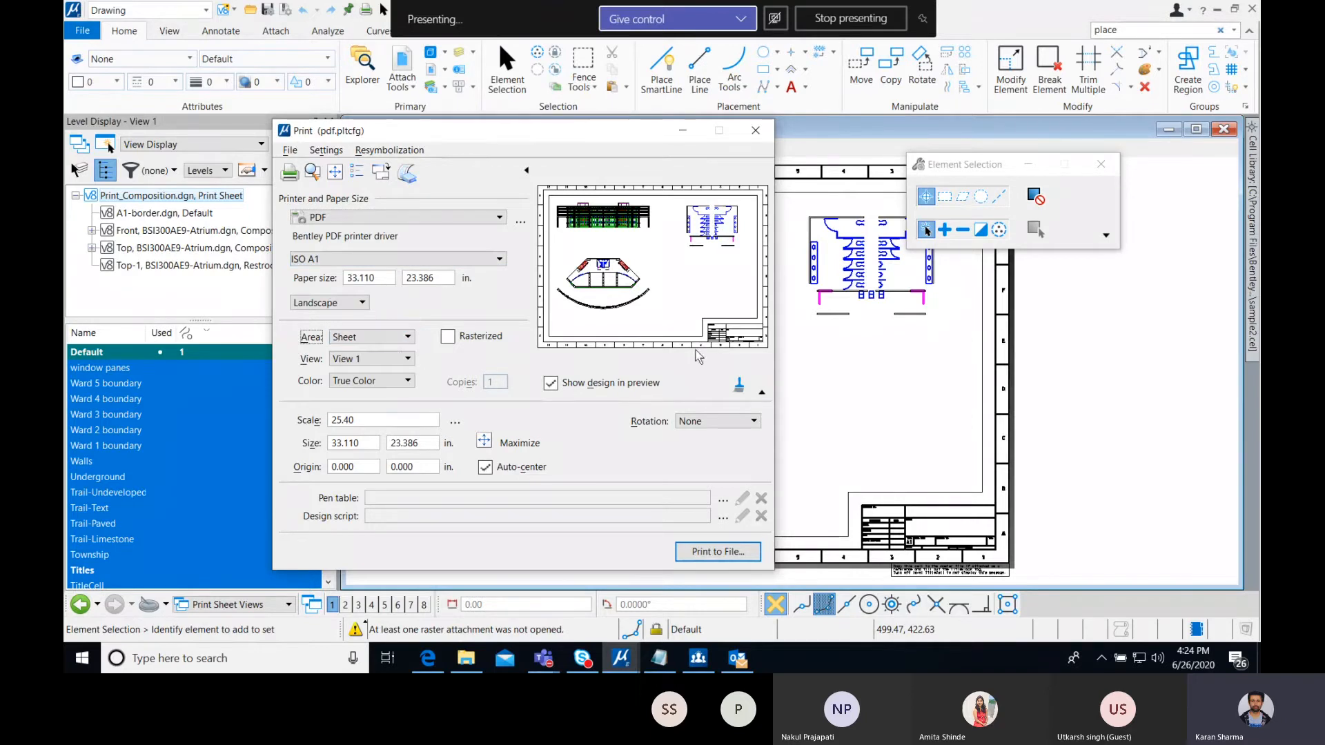
{"action": "left_click", "coordinate": [388, 338]}
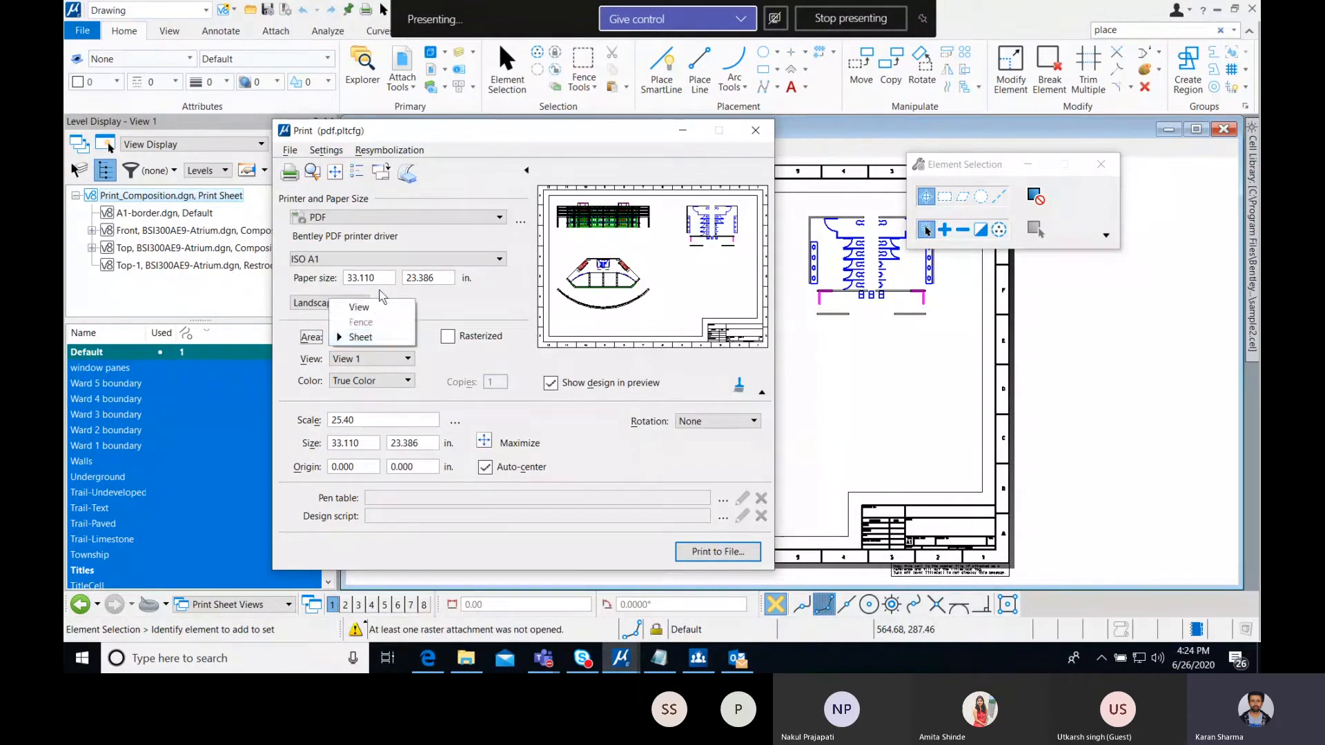
{"action": "left_click", "coordinate": [466, 306]}
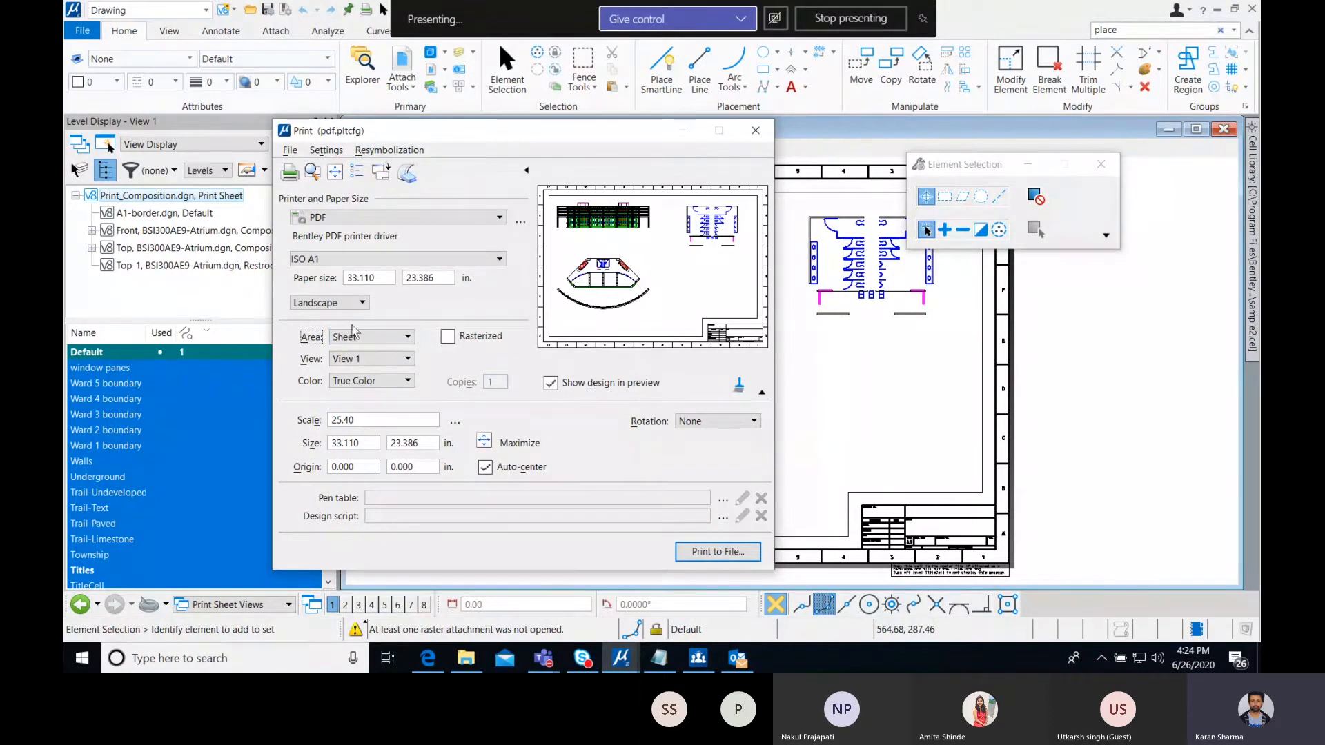
{"action": "left_click", "coordinate": [449, 337]}
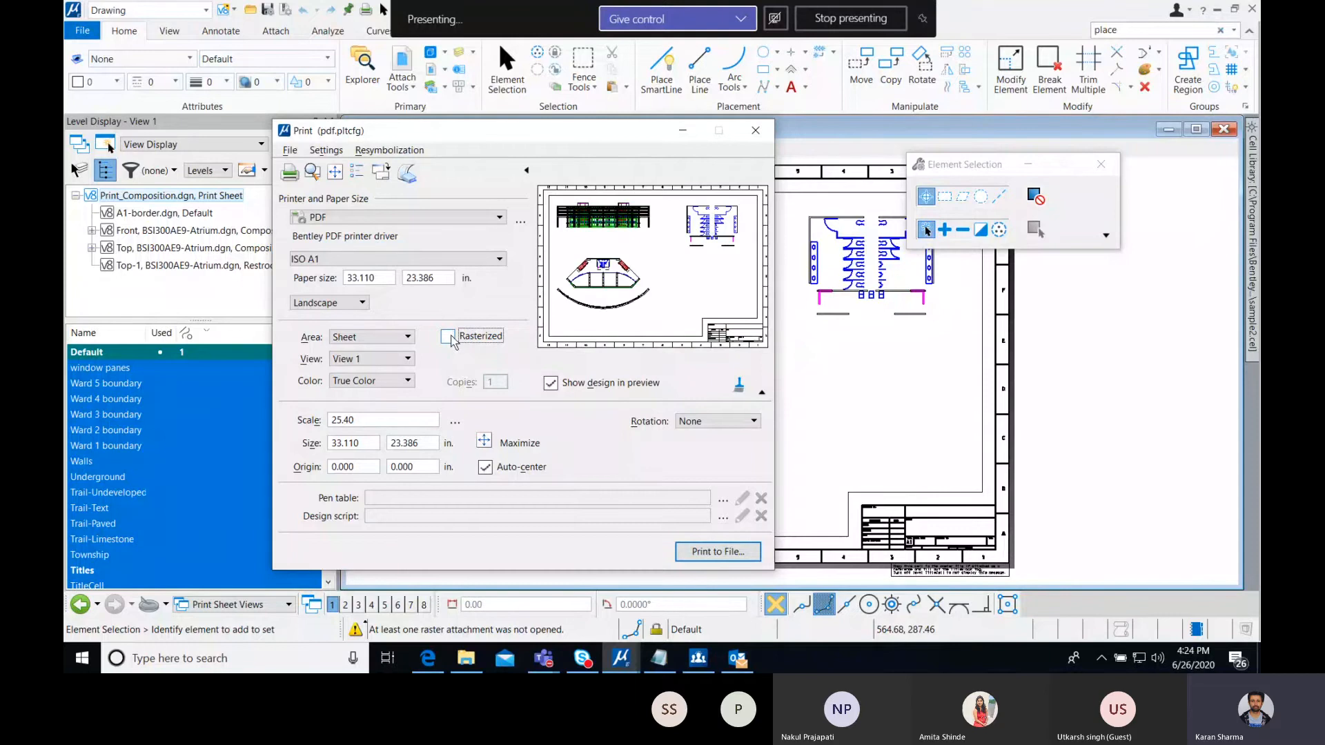
{"action": "left_click", "coordinate": [449, 336]}
- Print to file, saving Print_Composition-Print Sheet-000 in C:\Webinar\WorkSets\MicroStation Demo\out
{"action": "left_click", "coordinate": [714, 552]}
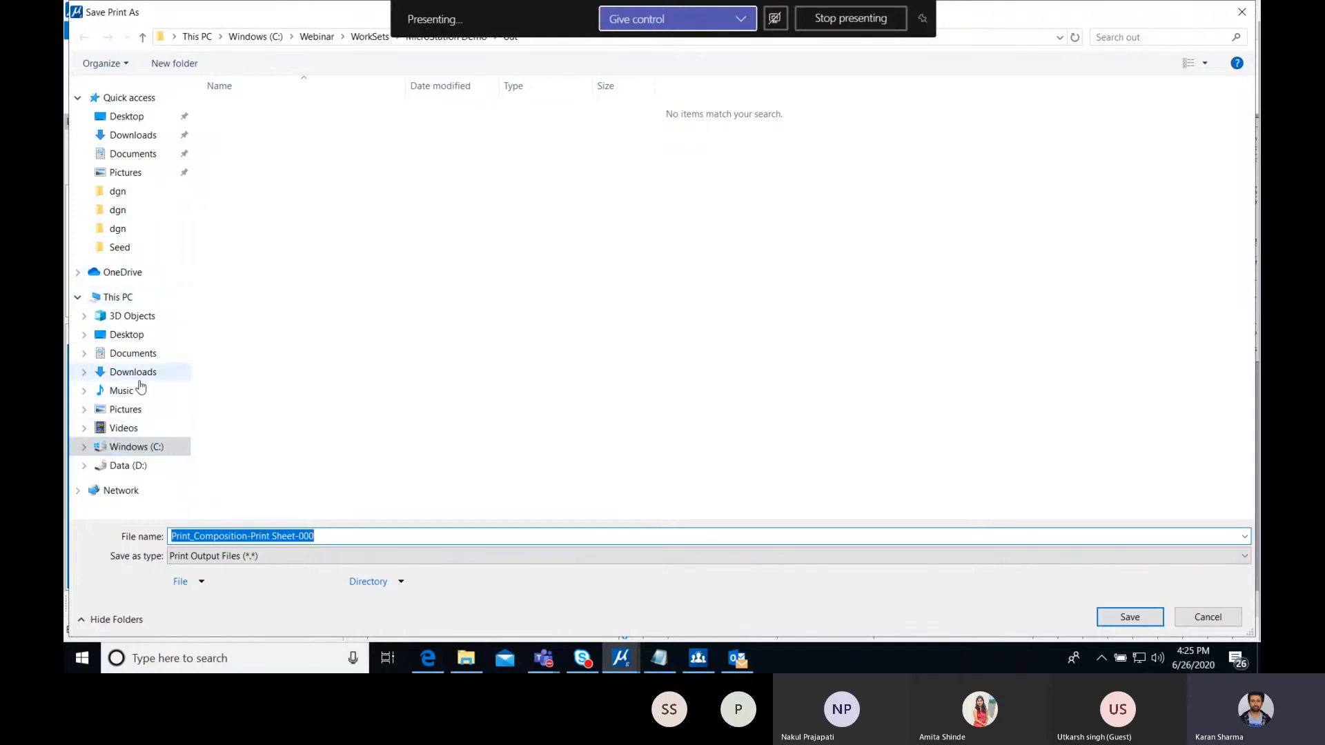
{"action": "left_click", "coordinate": [137, 447]}
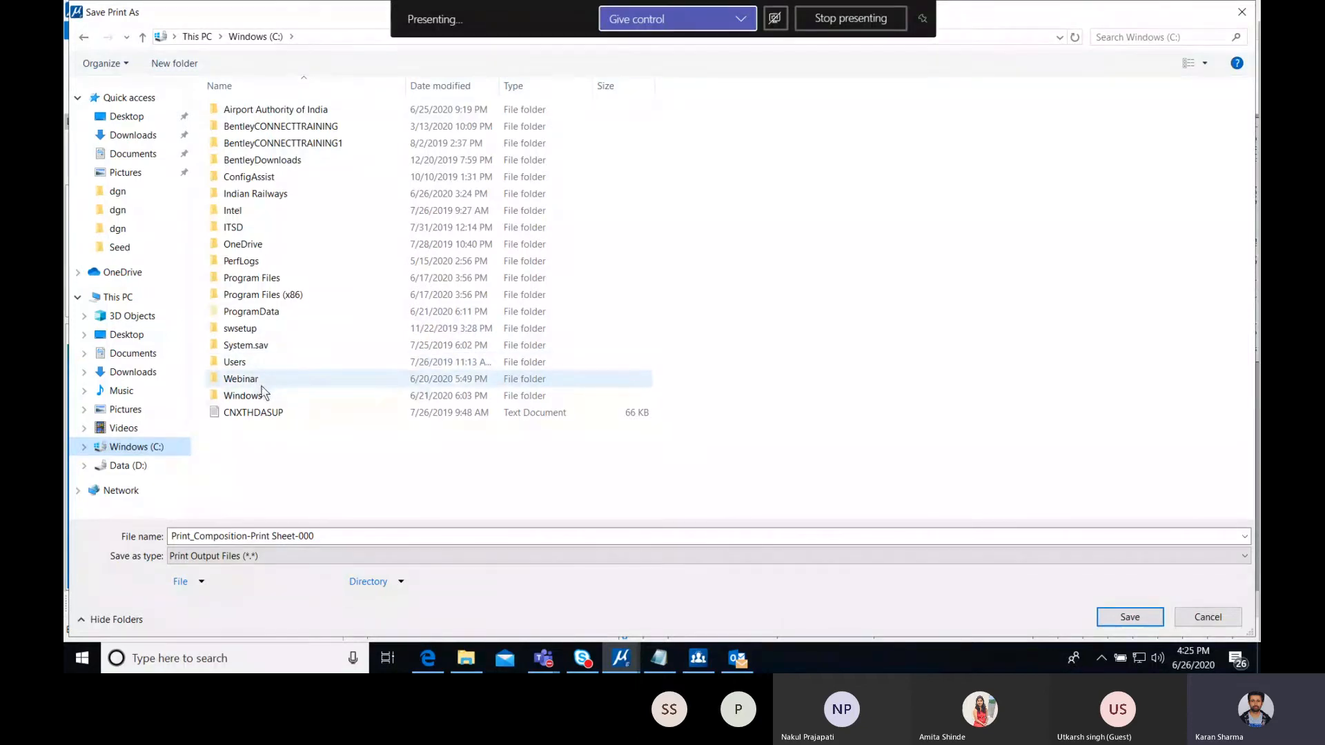
{"action": "double_click", "coordinate": [242, 379]}
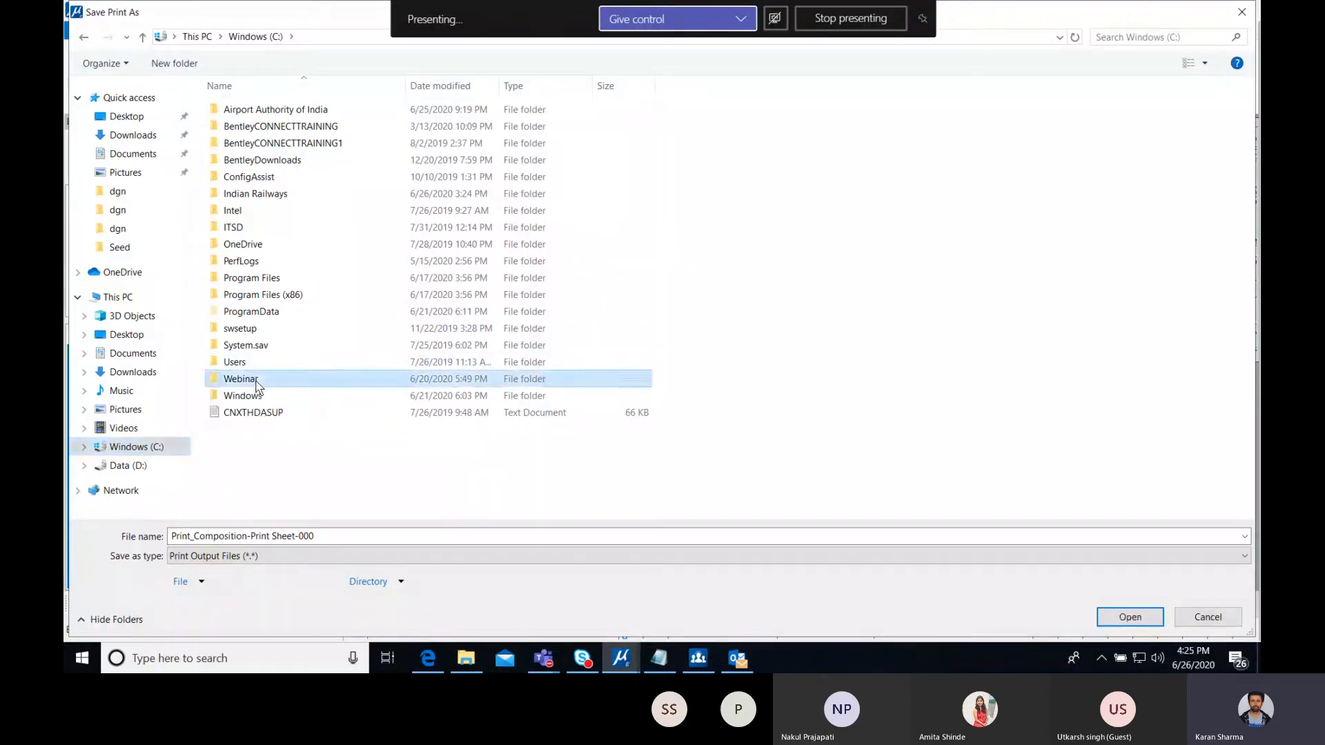
{"action": "left_click", "coordinate": [269, 129]}
{"action": "double_click", "coordinate": [268, 129]}
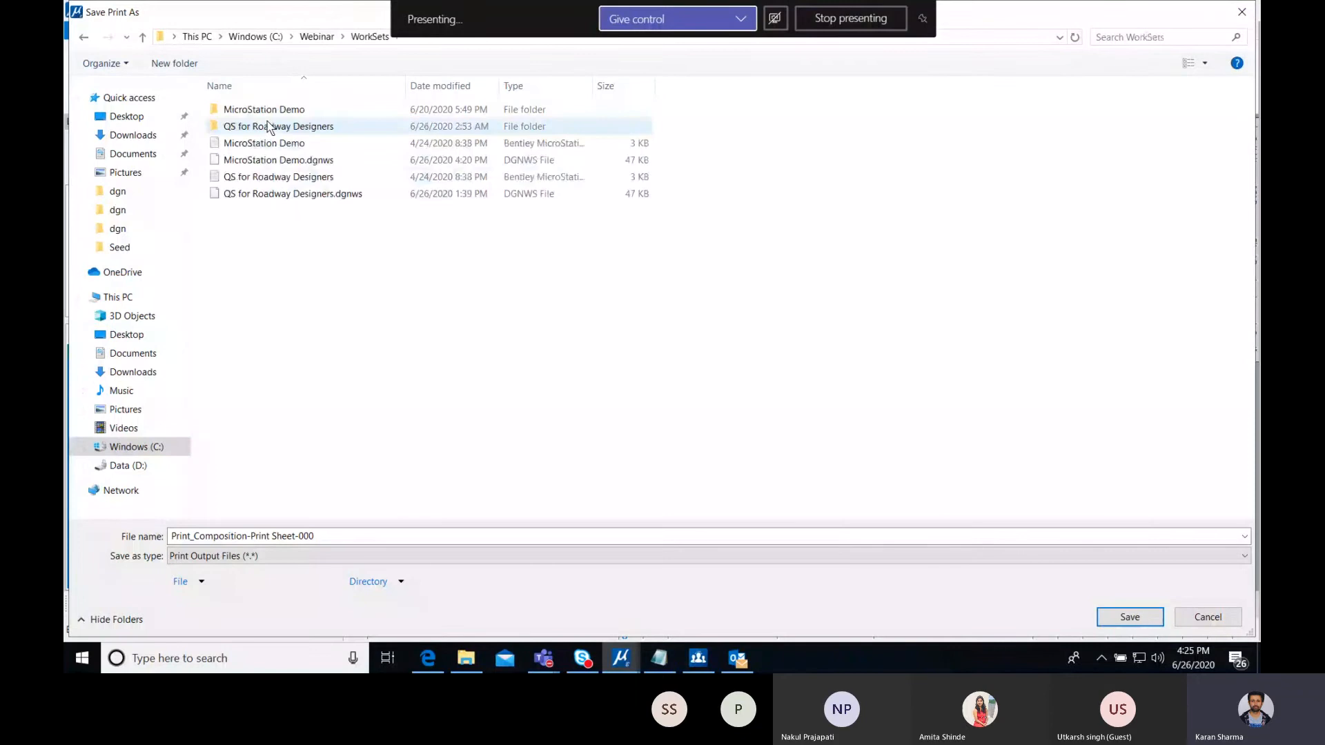
{"action": "double_click", "coordinate": [269, 116]}
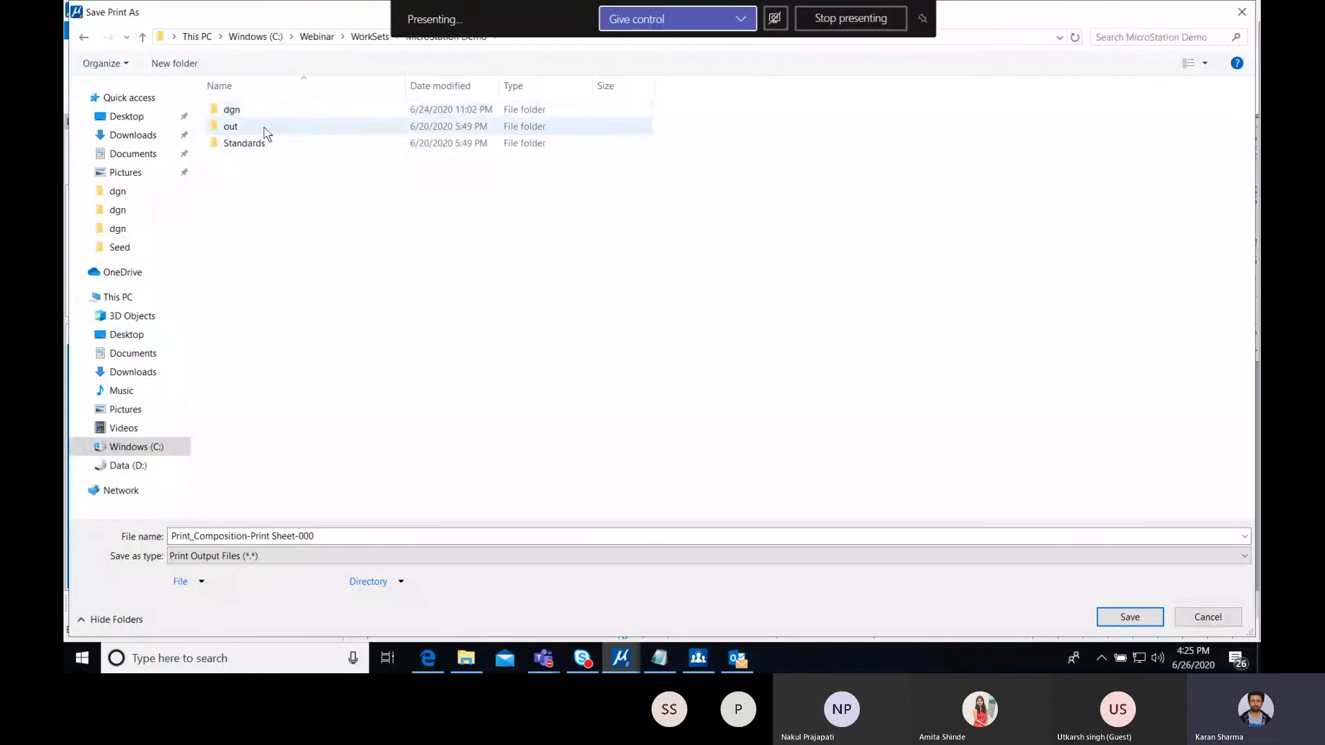
{"action": "double_click", "coordinate": [268, 128]}
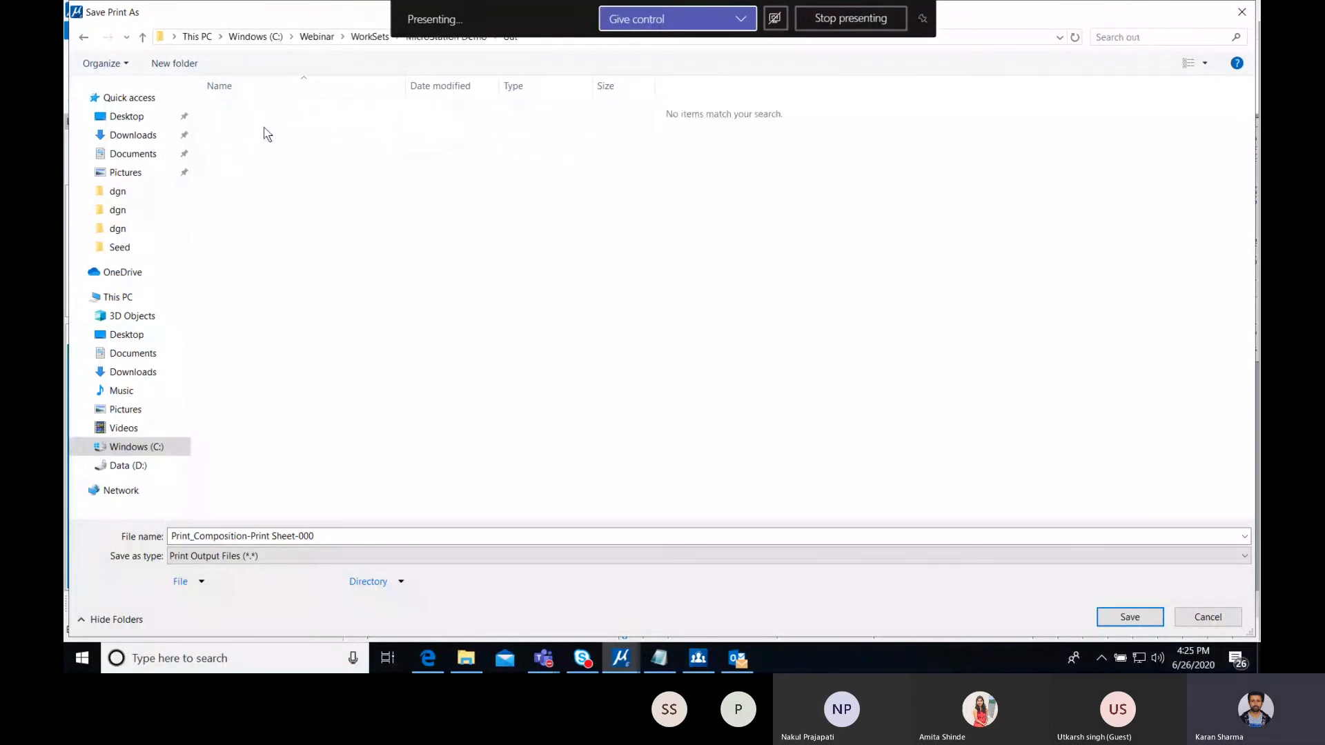
{"action": "left_click", "coordinate": [1107, 619]}
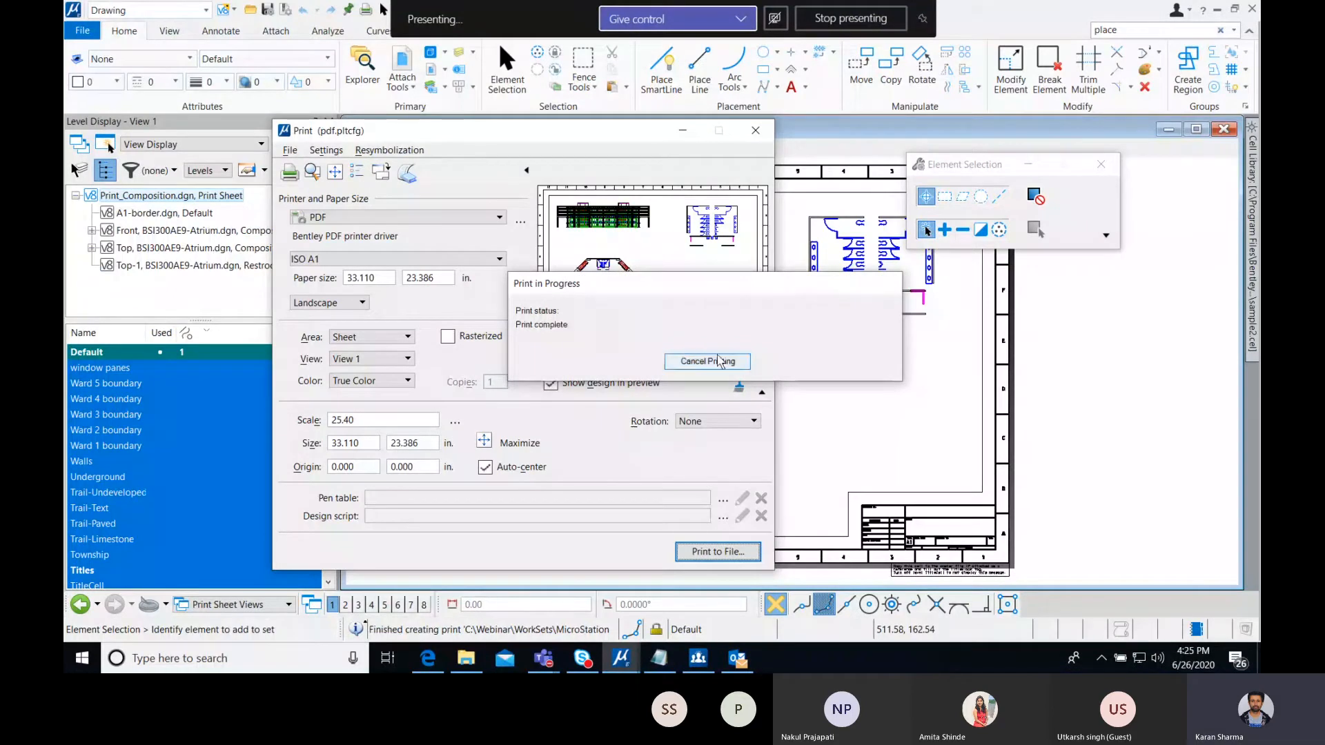
- Switch to File Explorer and go back from the Pune Station folder to the root of drive C:
{"action": "left_click", "coordinate": [466, 659]}
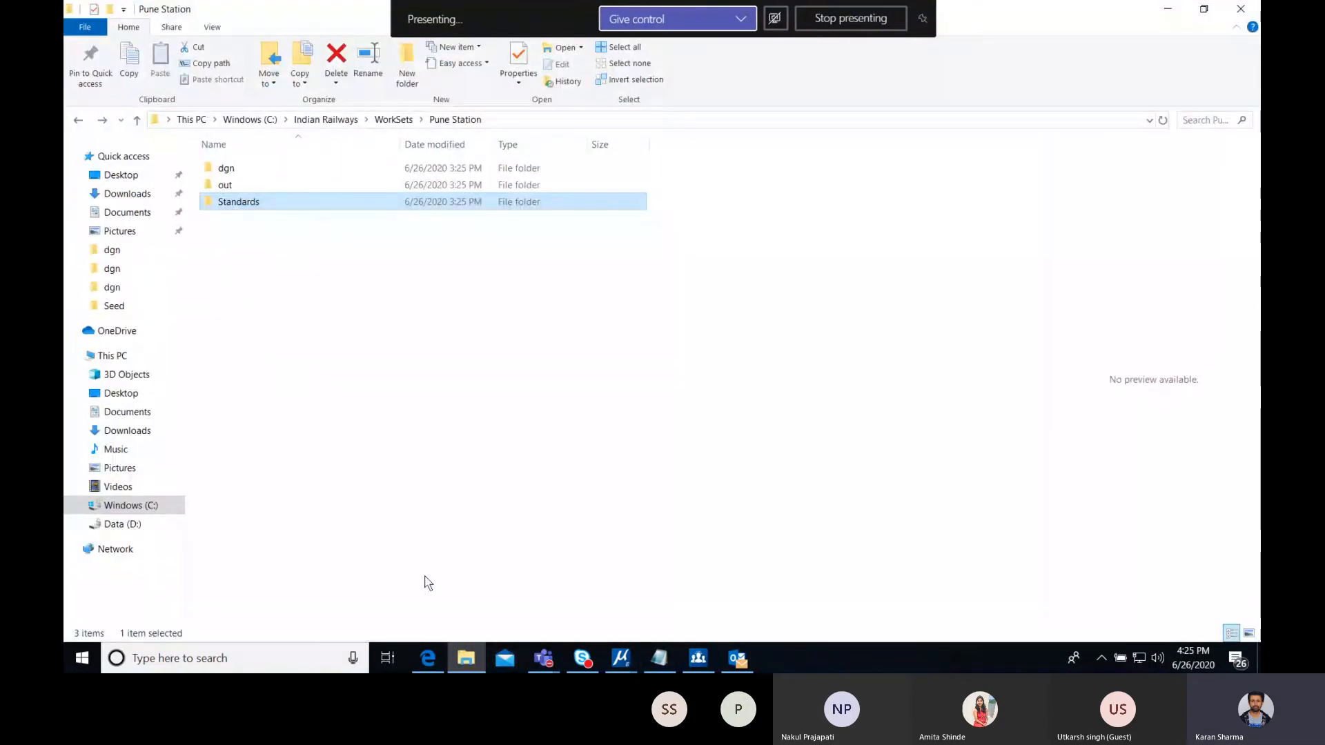
{"action": "double_click", "coordinate": [294, 187]}
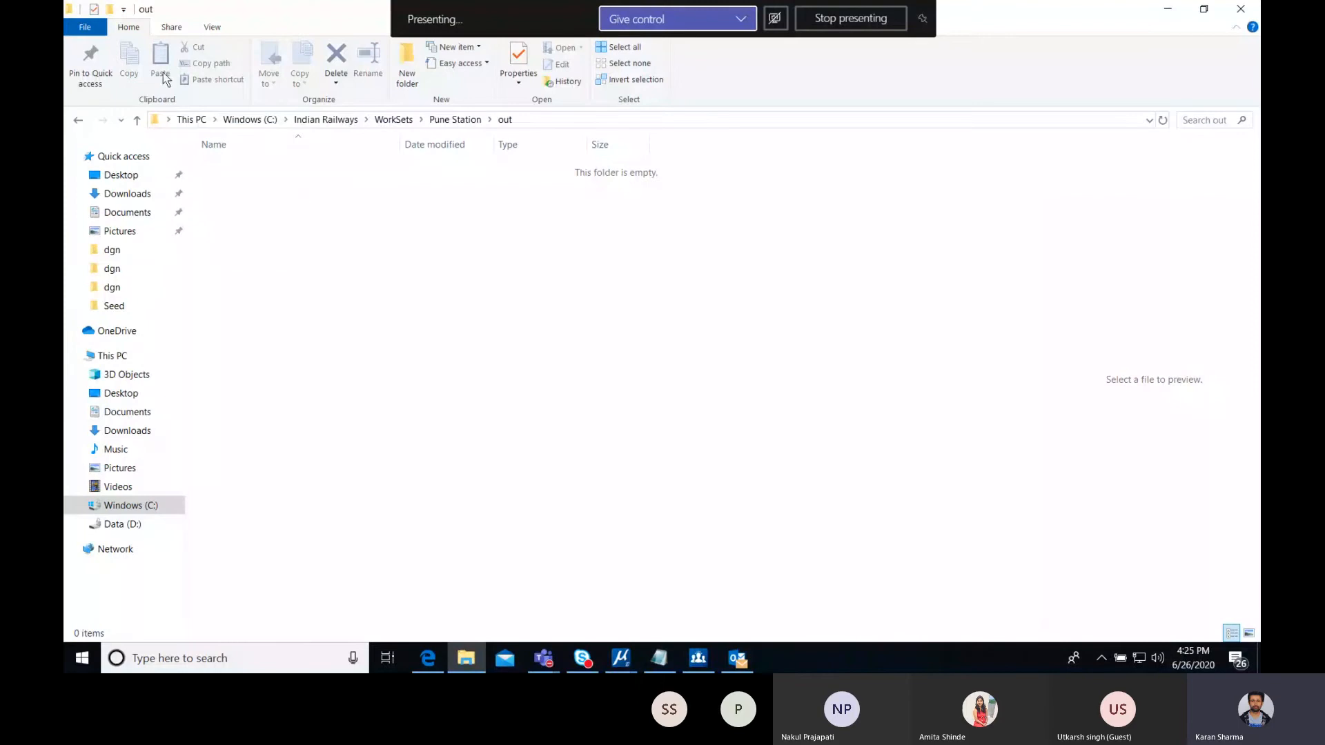
{"action": "left_click", "coordinate": [76, 120]}
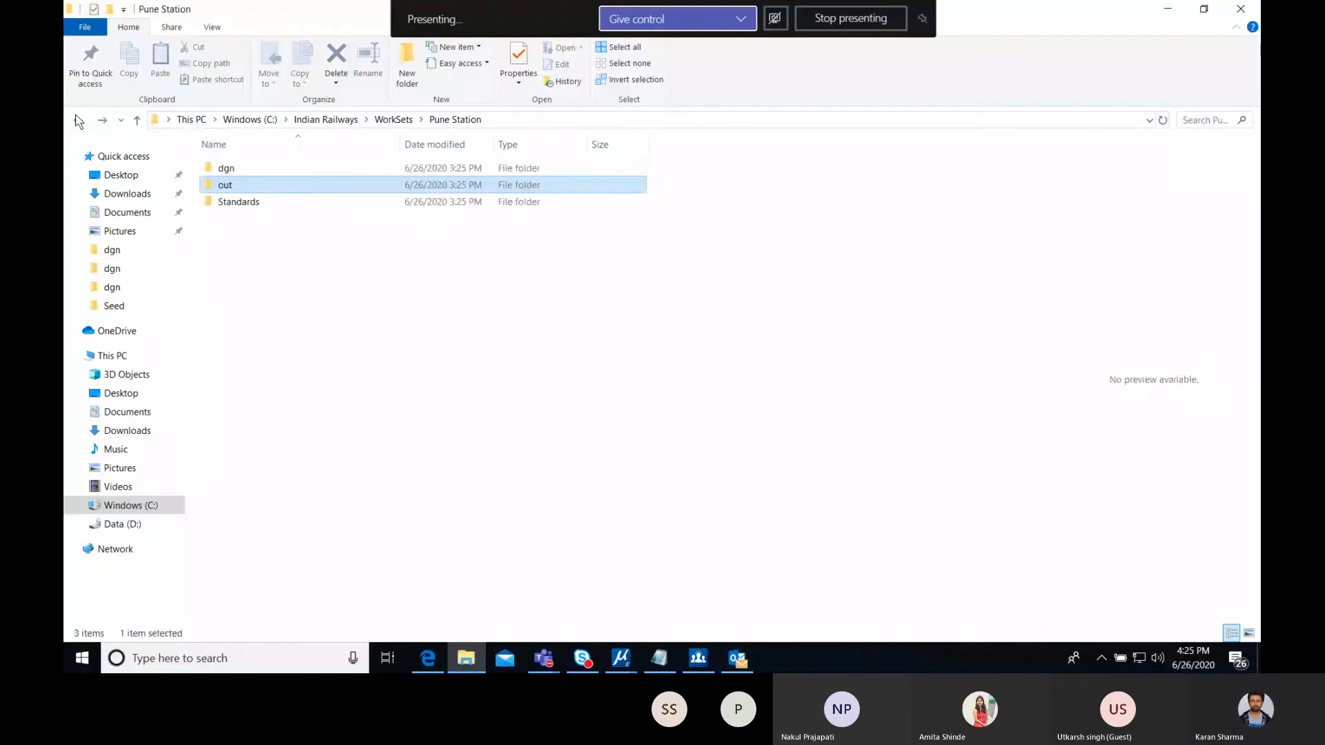
{"action": "left_click", "coordinate": [77, 120]}
{"action": "left_click", "coordinate": [76, 119]}
{"action": "left_click", "coordinate": [76, 120]}
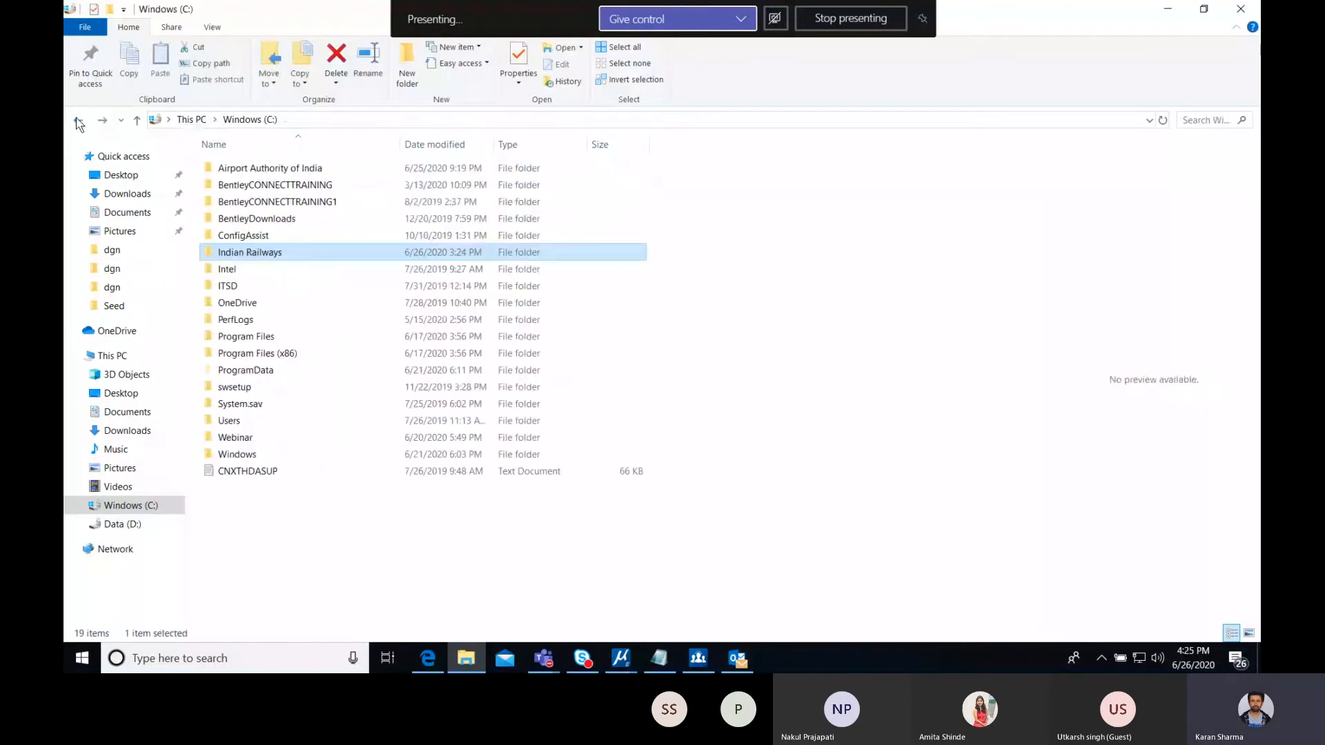
- Open the printed PDF Print_Composition-Print Sheet-000 from Webinar\WorkSets\MicroStation Demo\out to check the sheet
{"action": "double_click", "coordinate": [284, 439]}
{"action": "double_click", "coordinate": [250, 192]}
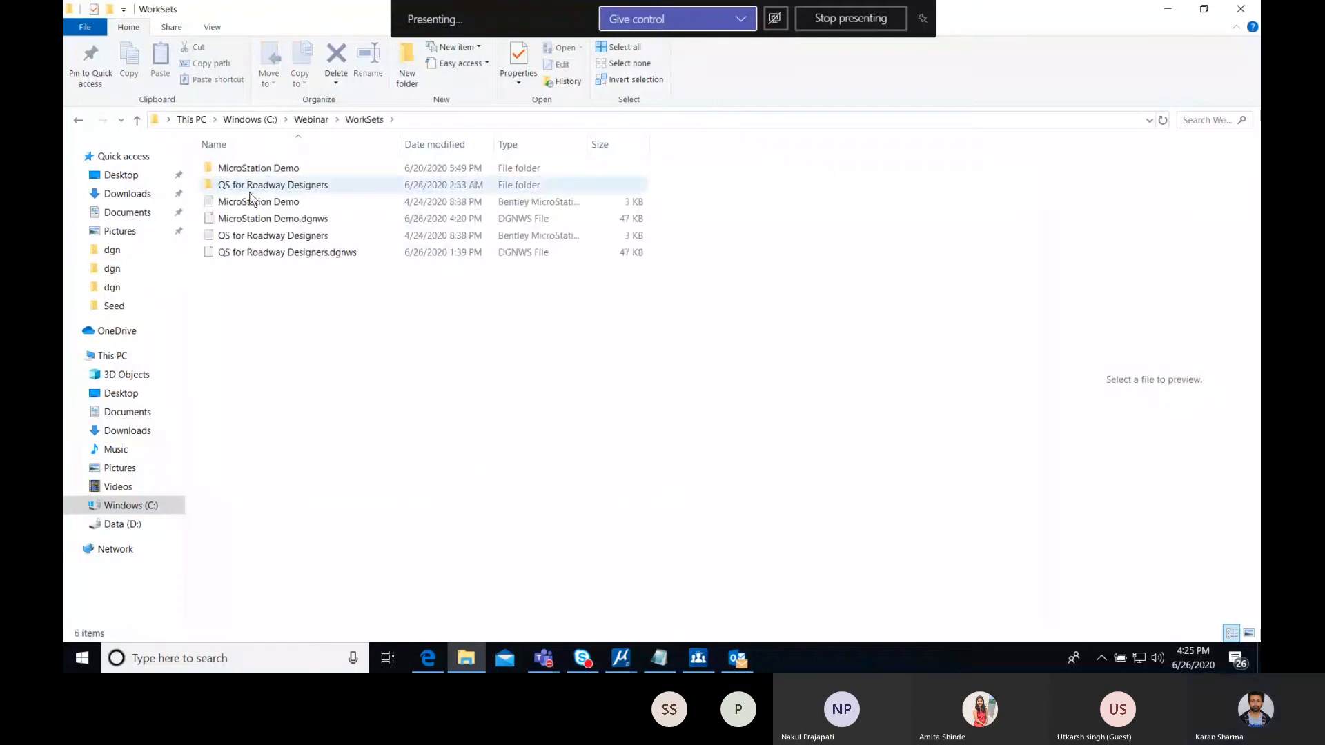
{"action": "double_click", "coordinate": [251, 174]}
{"action": "double_click", "coordinate": [249, 187]}
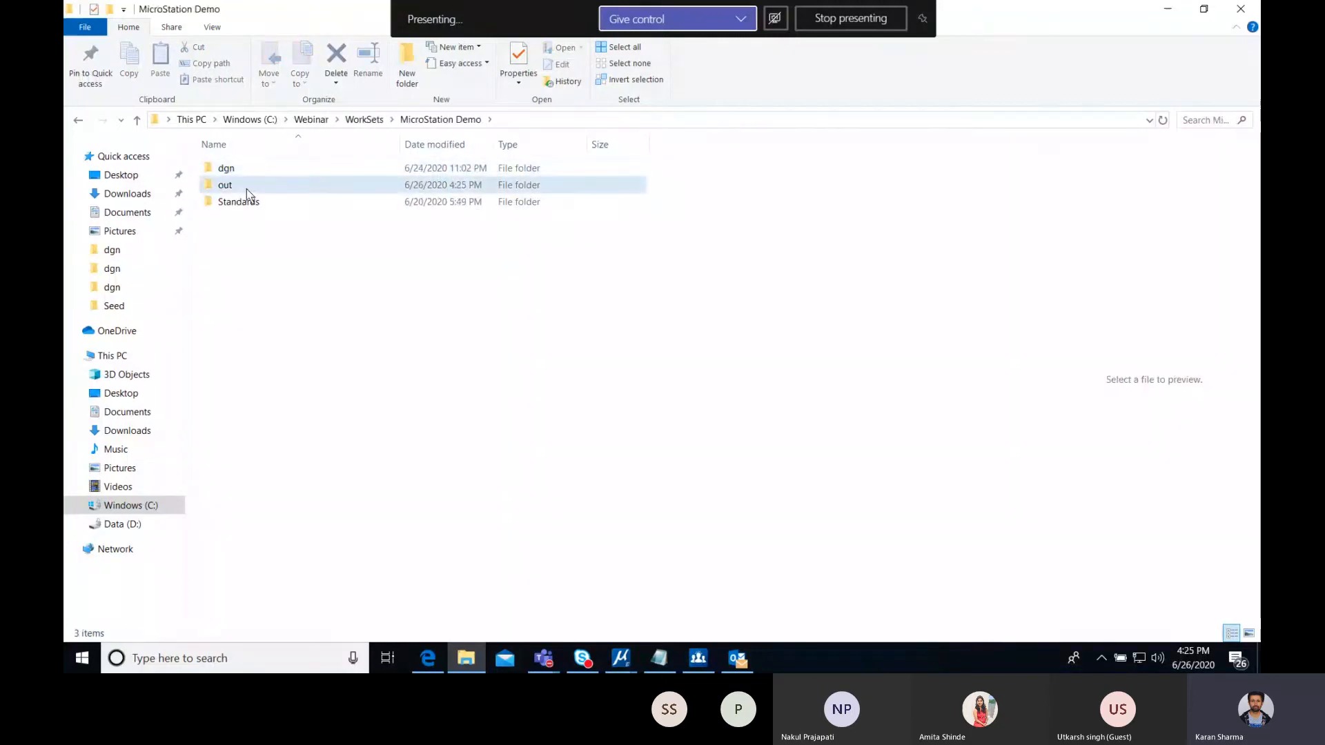
{"action": "double_click", "coordinate": [276, 173]}
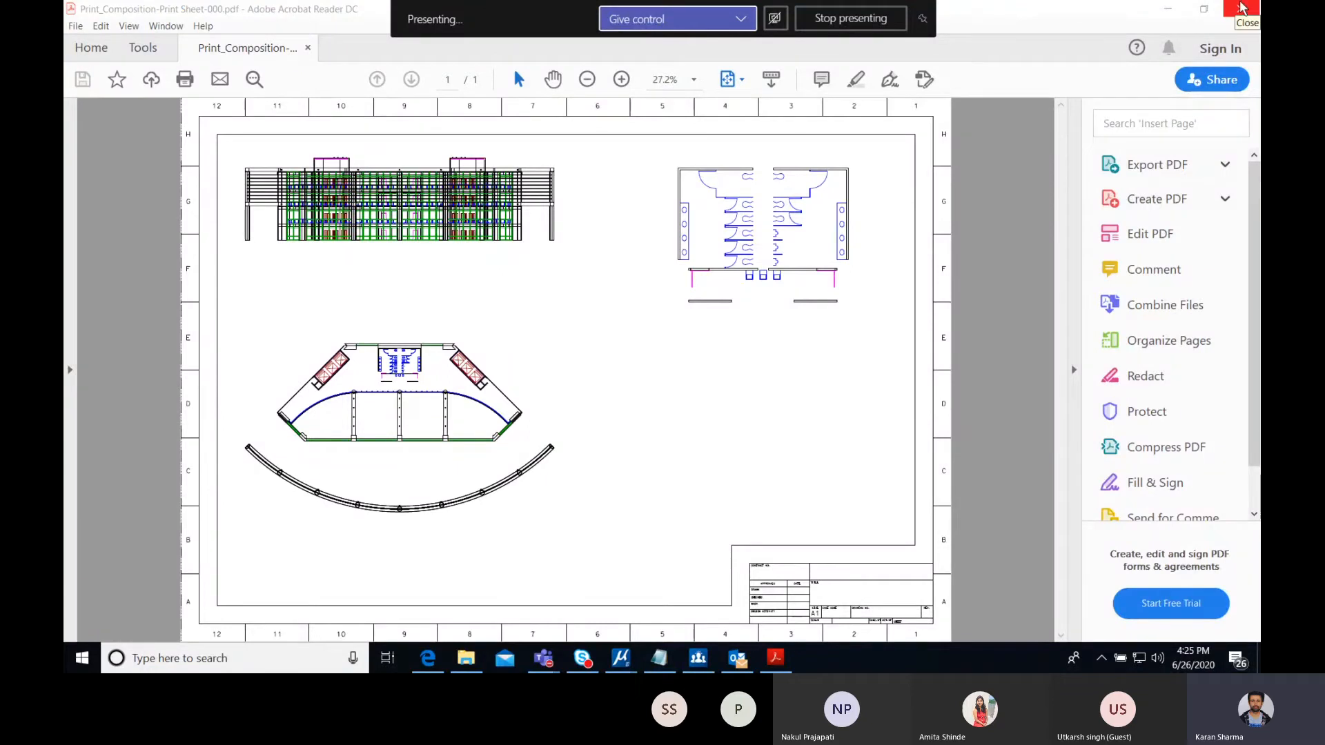
- Minimize the PDF viewer, switch back to Print_Composition.dgn in MicroStation and close the Print dialog
{"action": "left_click", "coordinate": [1167, 9]}
{"action": "mouse_move", "coordinate": [621, 664]}
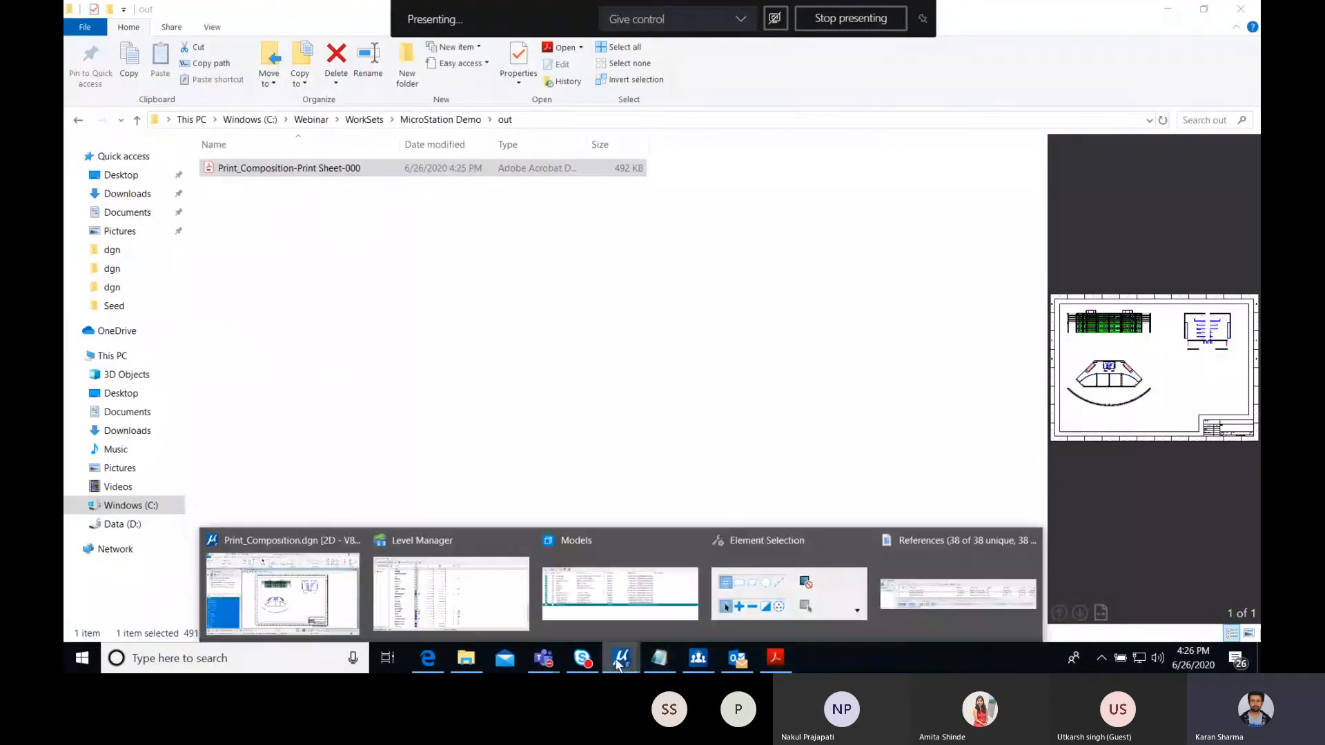
{"action": "left_click", "coordinate": [283, 595]}
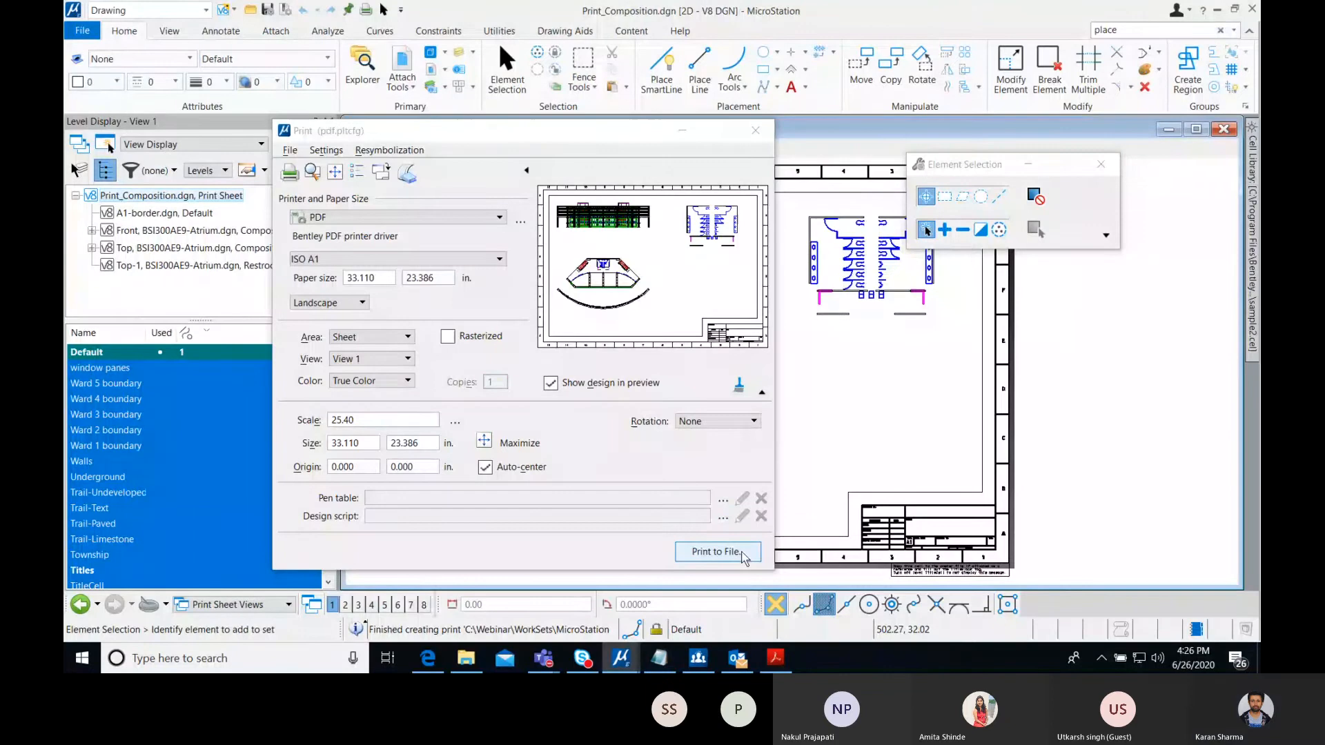
{"action": "left_click", "coordinate": [755, 130]}
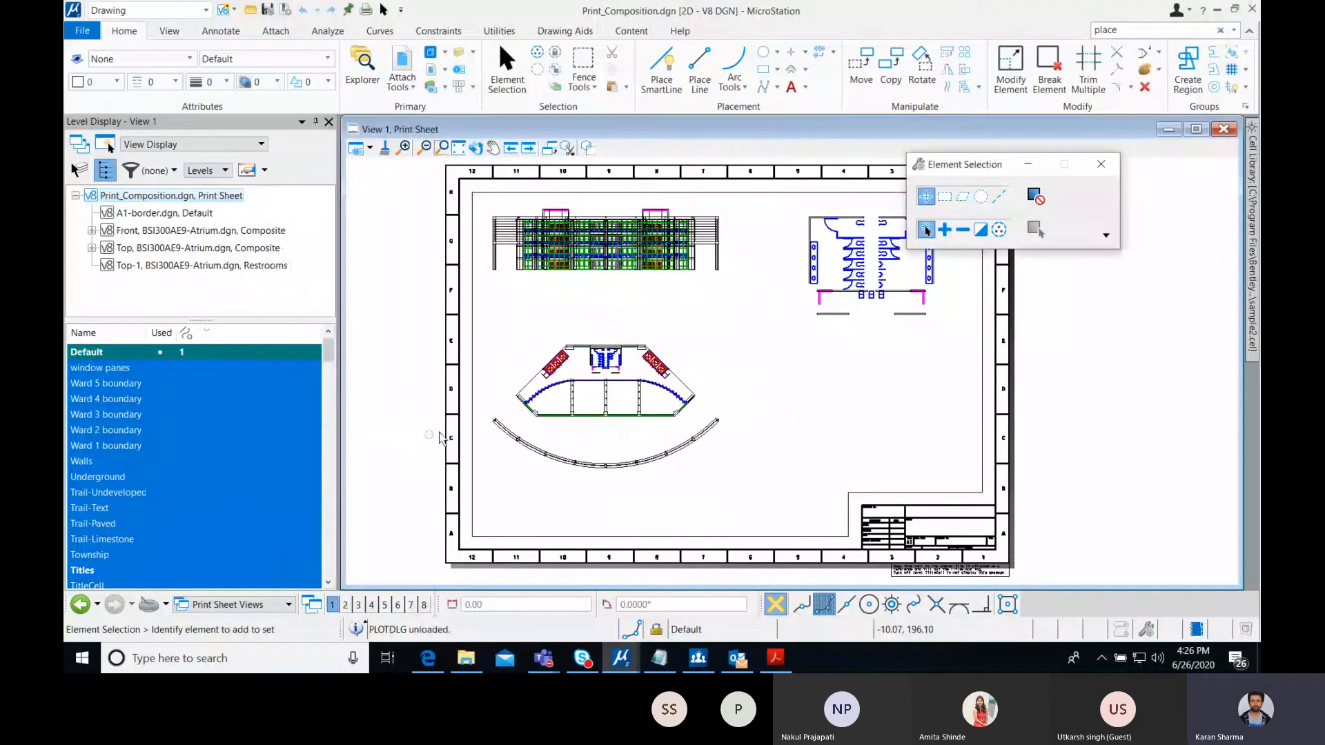
- Return to the previous file, BSI300AE9-Atrium.dgn, and activate the Composite Views view group
{"action": "left_click", "coordinate": [80, 605]}
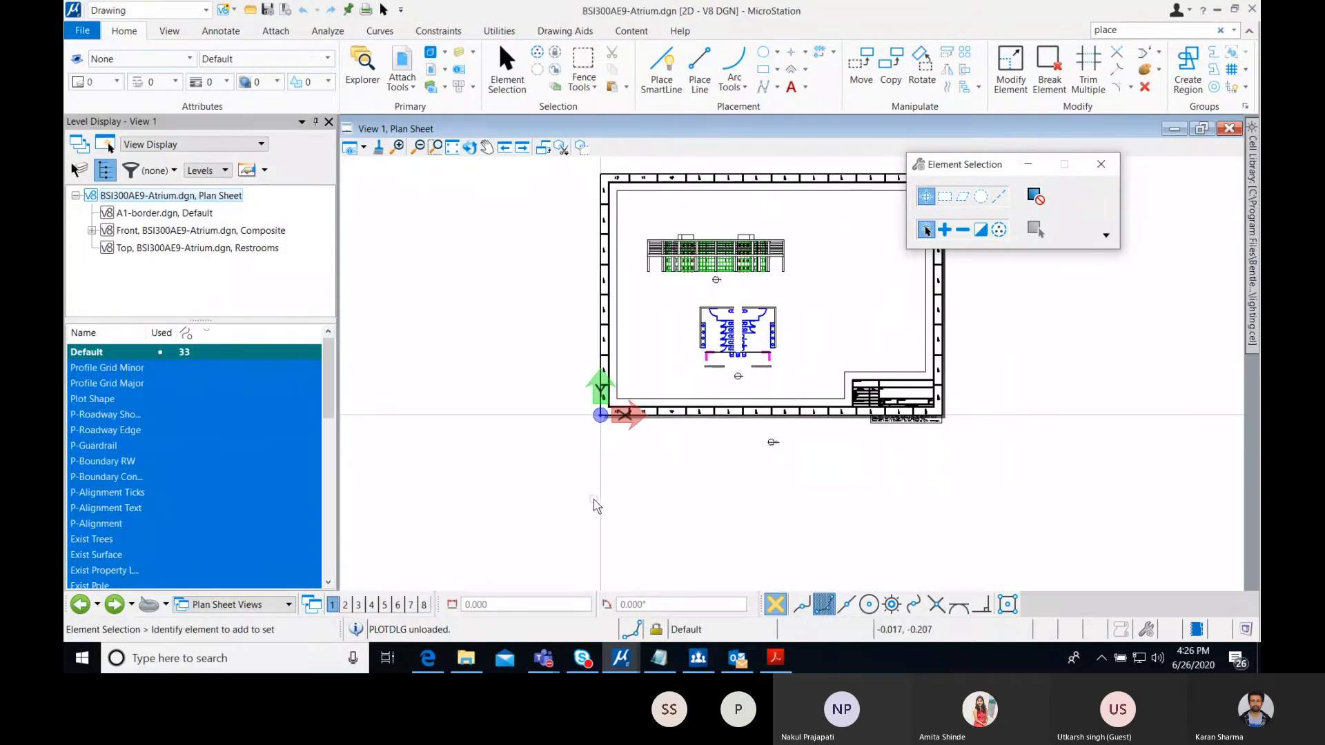
{"action": "scroll", "coordinate": [591, 506], "scroll_direction": "down", "scroll_amount": 2}
{"action": "scroll", "coordinate": [591, 505], "scroll_direction": "up", "scroll_amount": 2}
{"action": "left_click", "coordinate": [232, 605]}
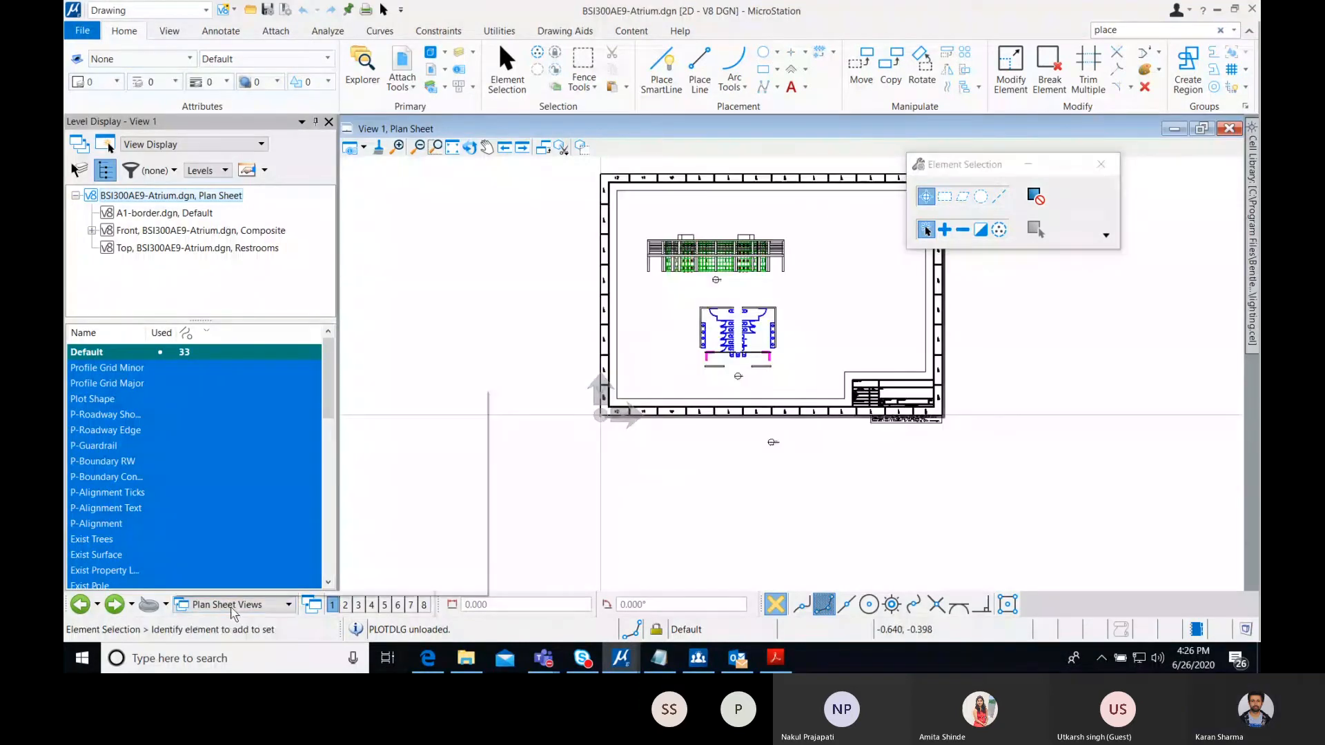
{"action": "left_click", "coordinate": [249, 492]}
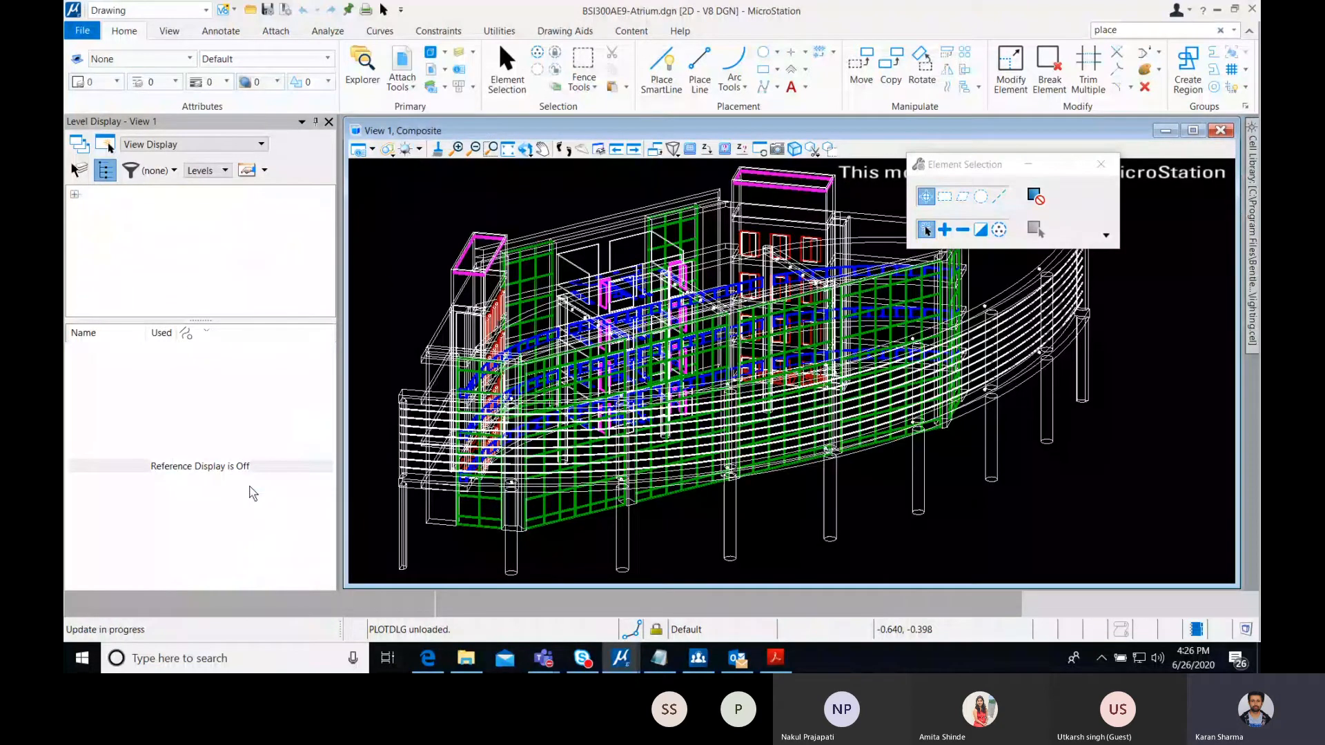
- Rotate View 1 of the Composite model to the Top view
{"action": "left_click", "coordinate": [526, 152]}
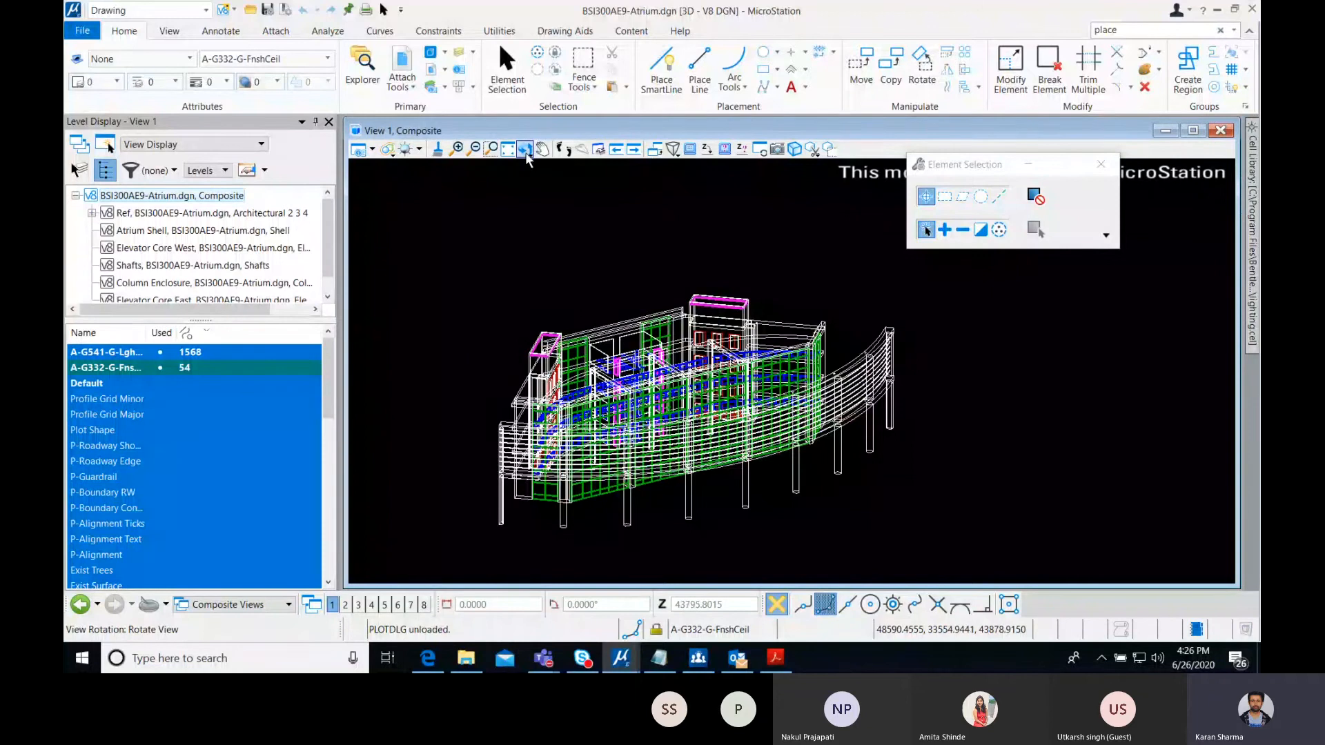
{"action": "left_click", "coordinate": [531, 156]}
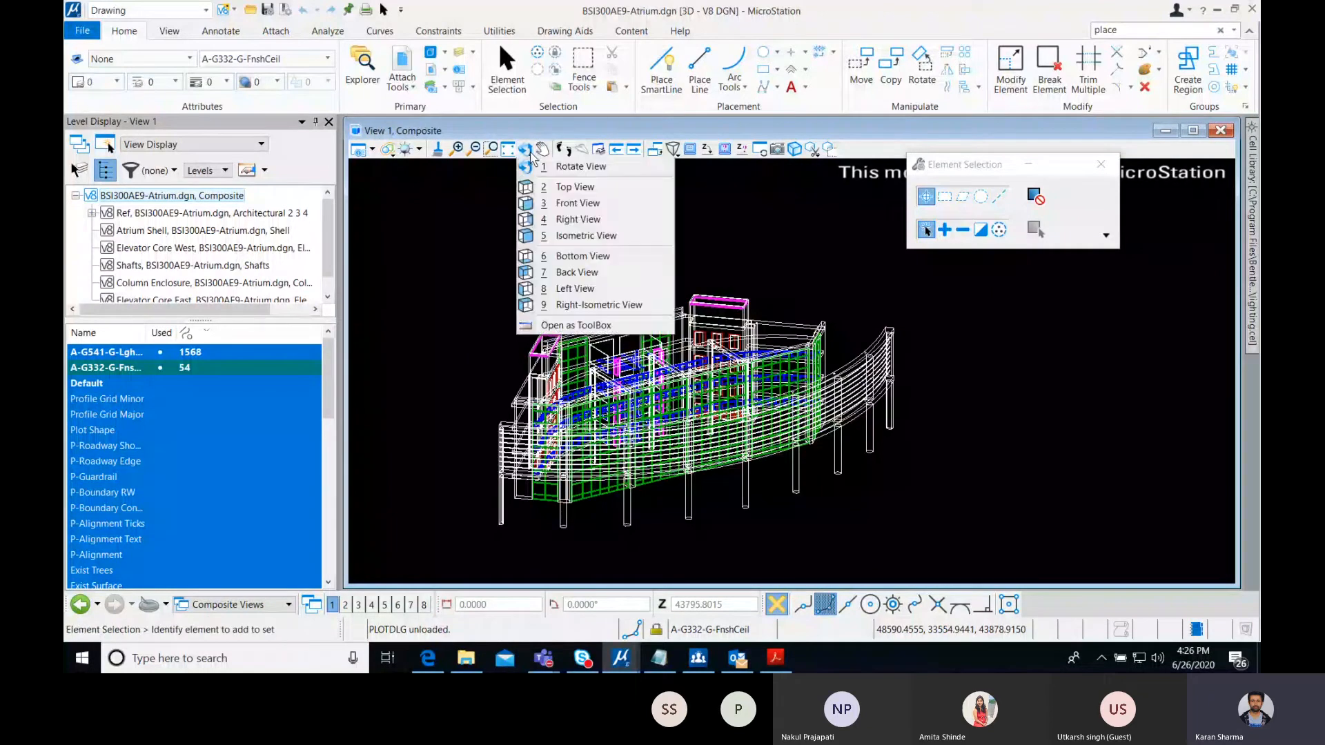
{"action": "left_click", "coordinate": [563, 186]}
{"action": "left_click", "coordinate": [563, 191]}
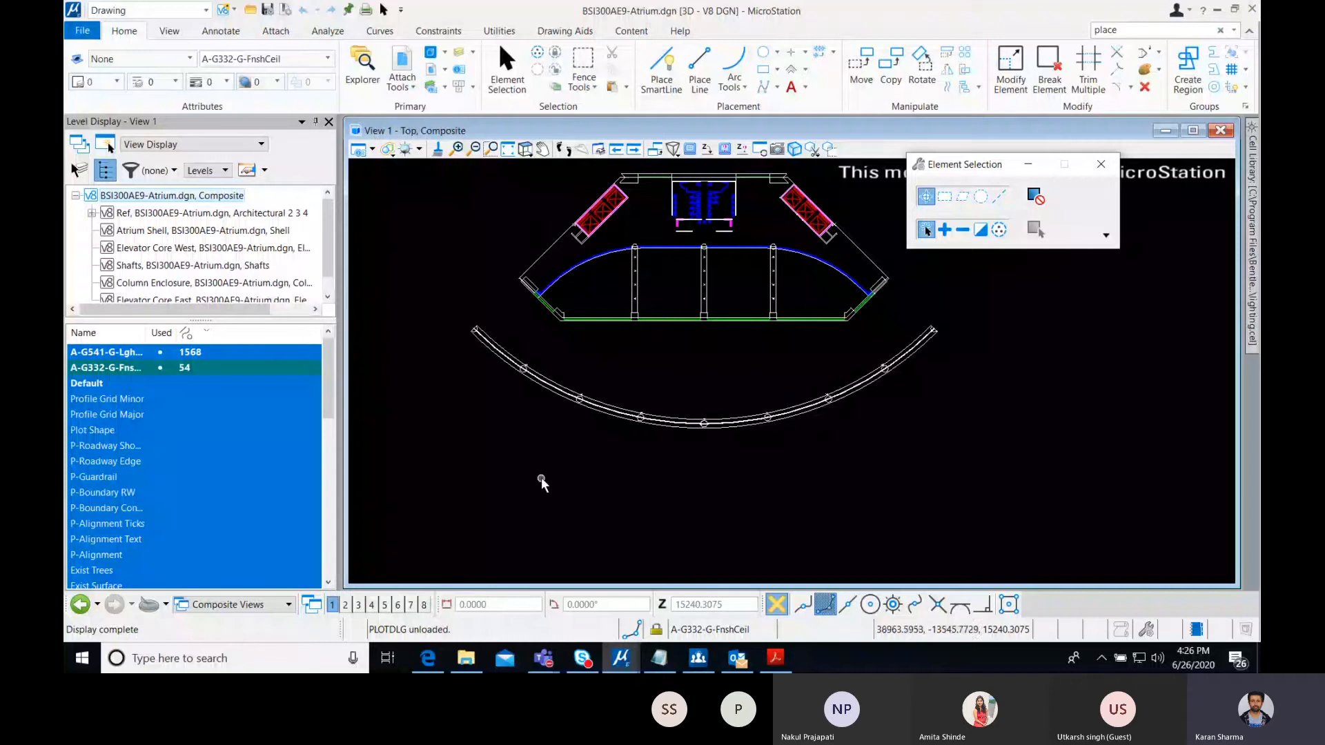
{"action": "scroll", "coordinate": [542, 475], "scroll_direction": "down", "scroll_amount": 2}
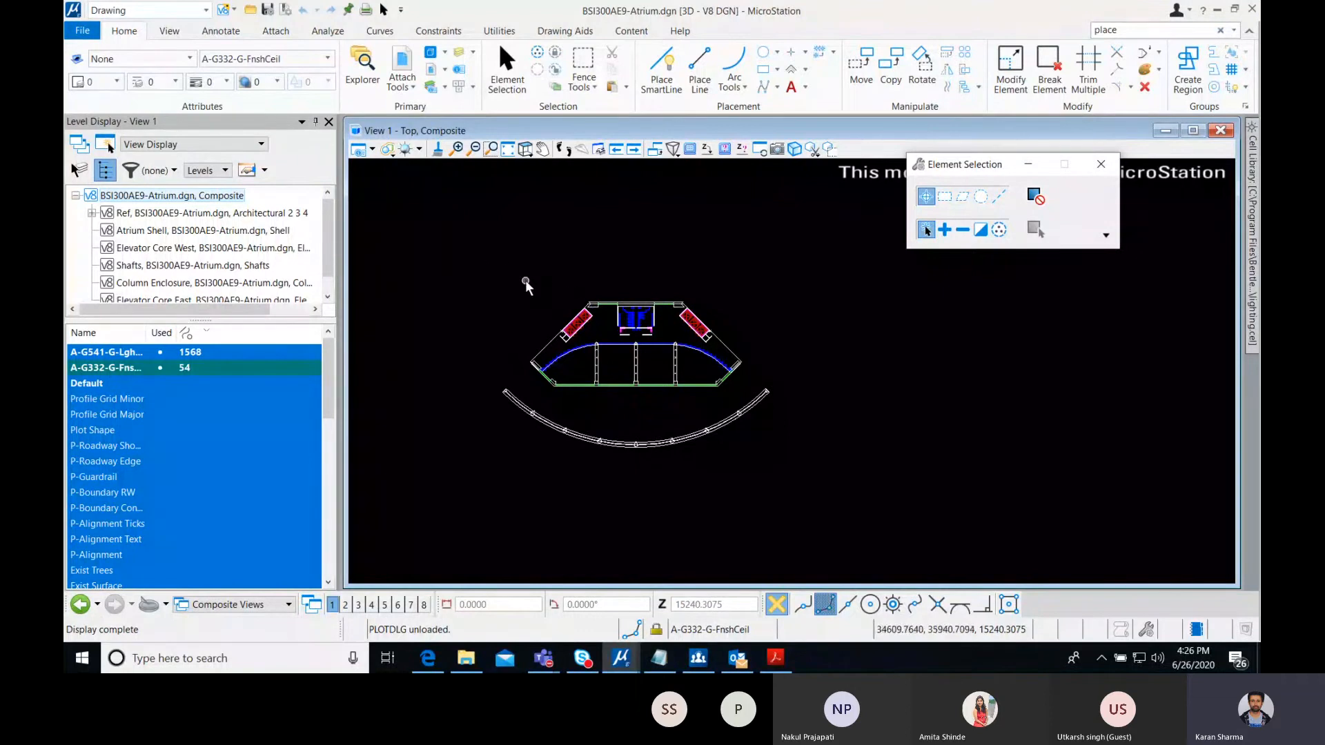
- Open the References dialog for the Composite model and enlarge it to show more of the attachment list
{"action": "left_click", "coordinate": [429, 70]}
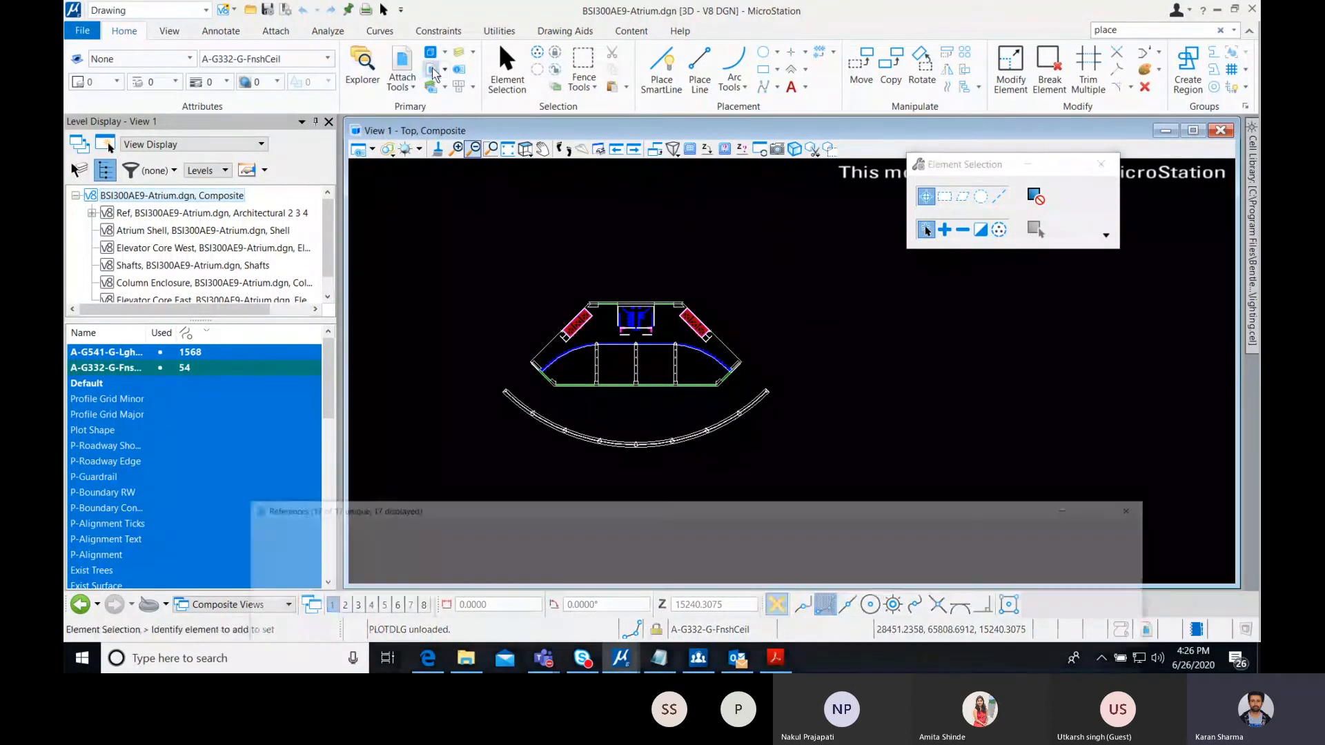
{"action": "left_click_drag", "start_coordinate": [473, 477], "coordinate": [465, 268]}
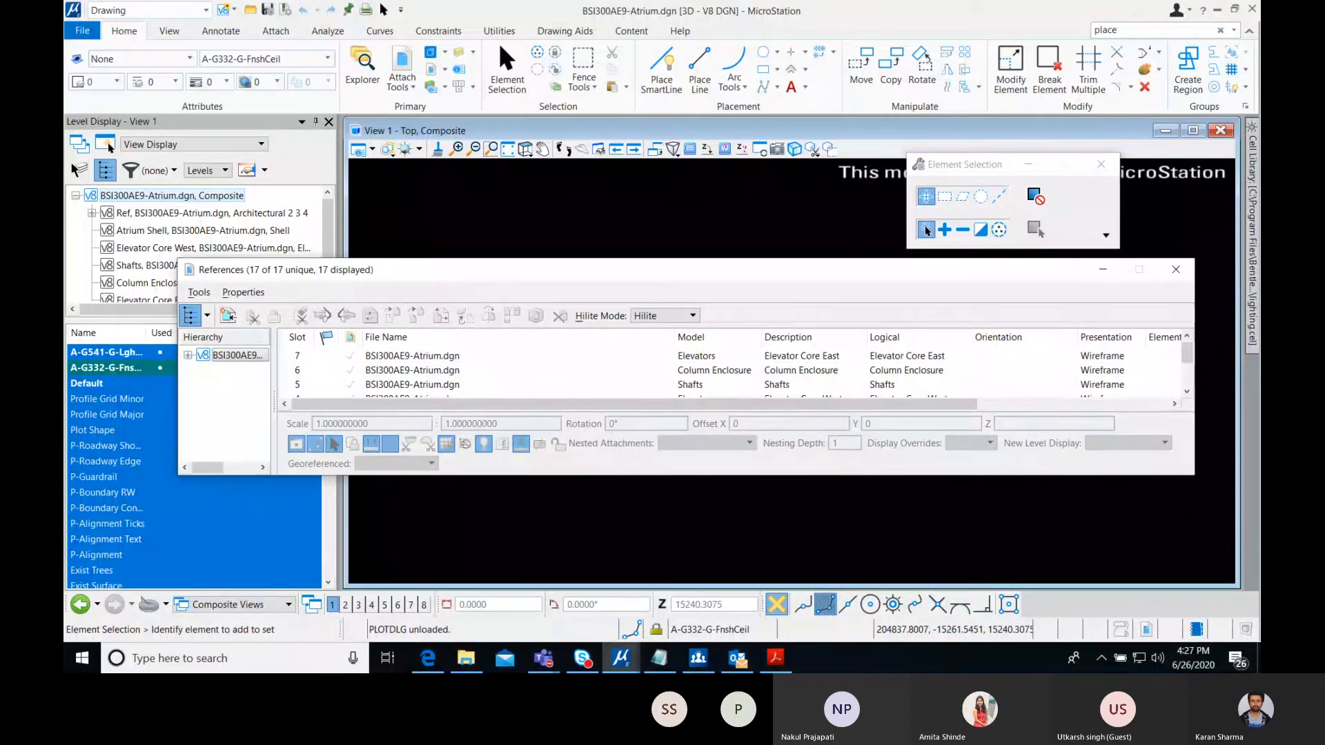
{"action": "left_click_drag", "start_coordinate": [1198, 475], "coordinate": [1236, 543]}
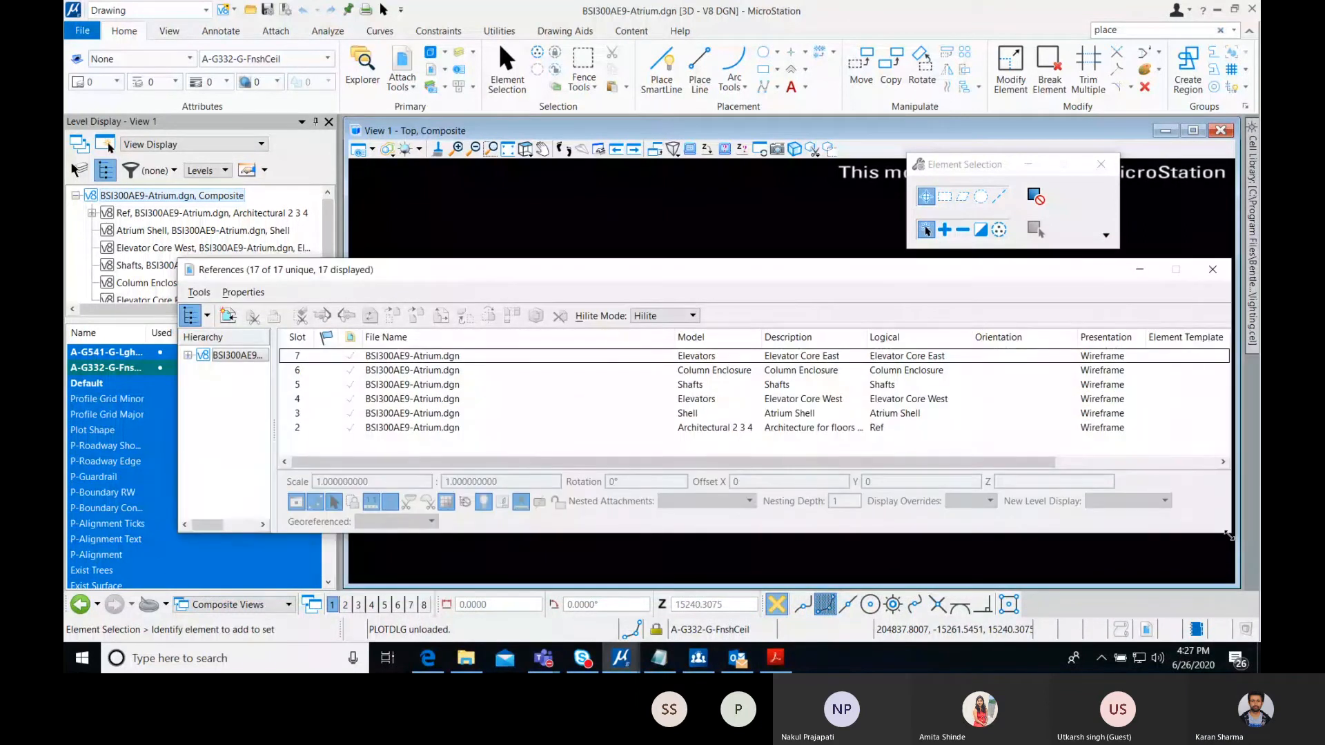
- Start a new reference attachment in the Composite model and choose A1-border.dgn as the file
{"action": "right_click", "coordinate": [581, 449]}
{"action": "left_click", "coordinate": [624, 79]}
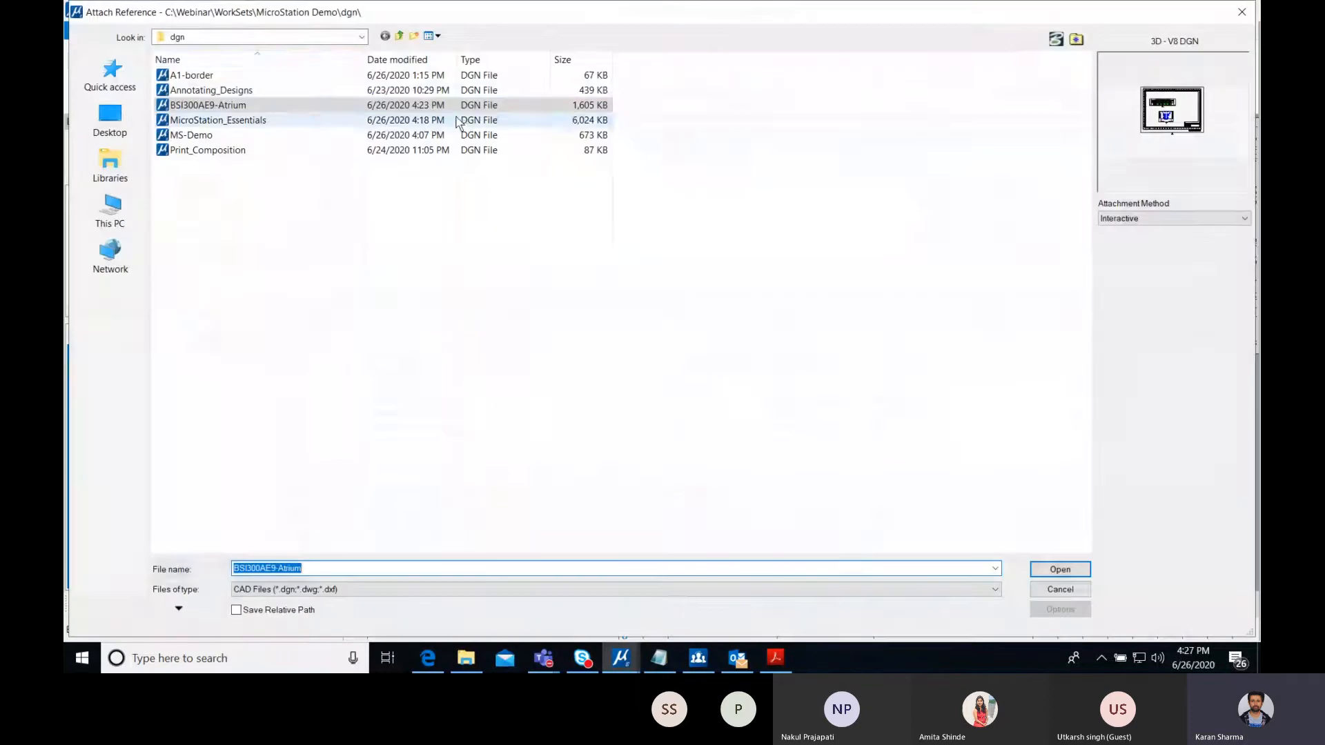
{"action": "left_click", "coordinate": [261, 76]}
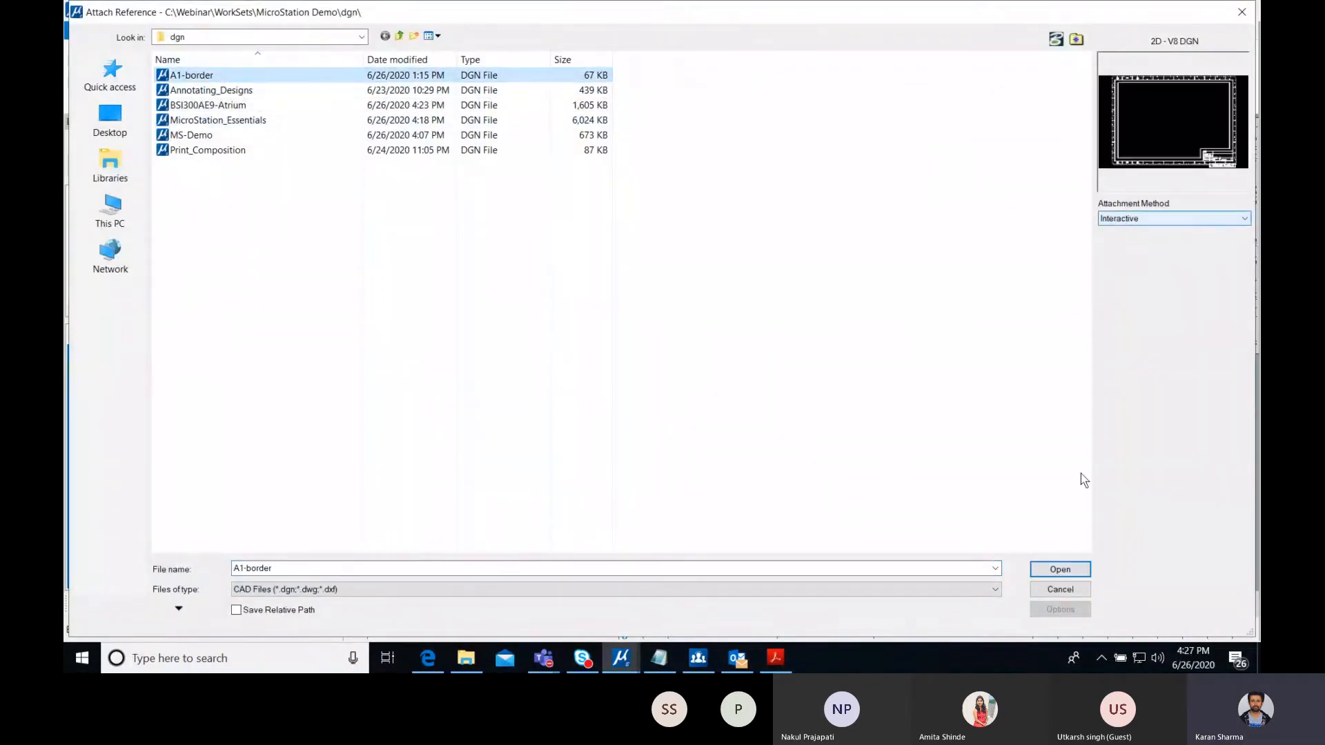
{"action": "left_click", "coordinate": [1060, 570]}
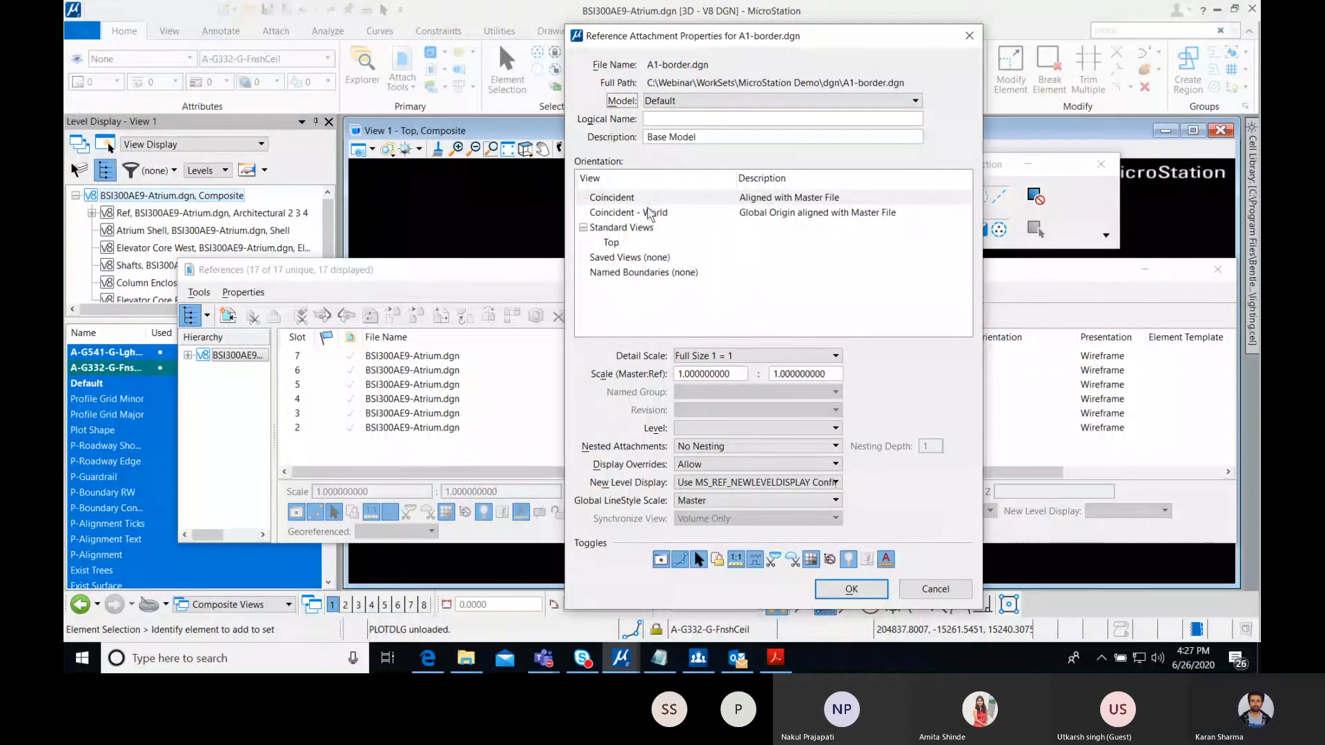
- Give the A1-border attachment the Top standard view orientation and a master-to-reference scale of 100:1, and accept its properties
{"action": "left_click", "coordinate": [619, 244]}
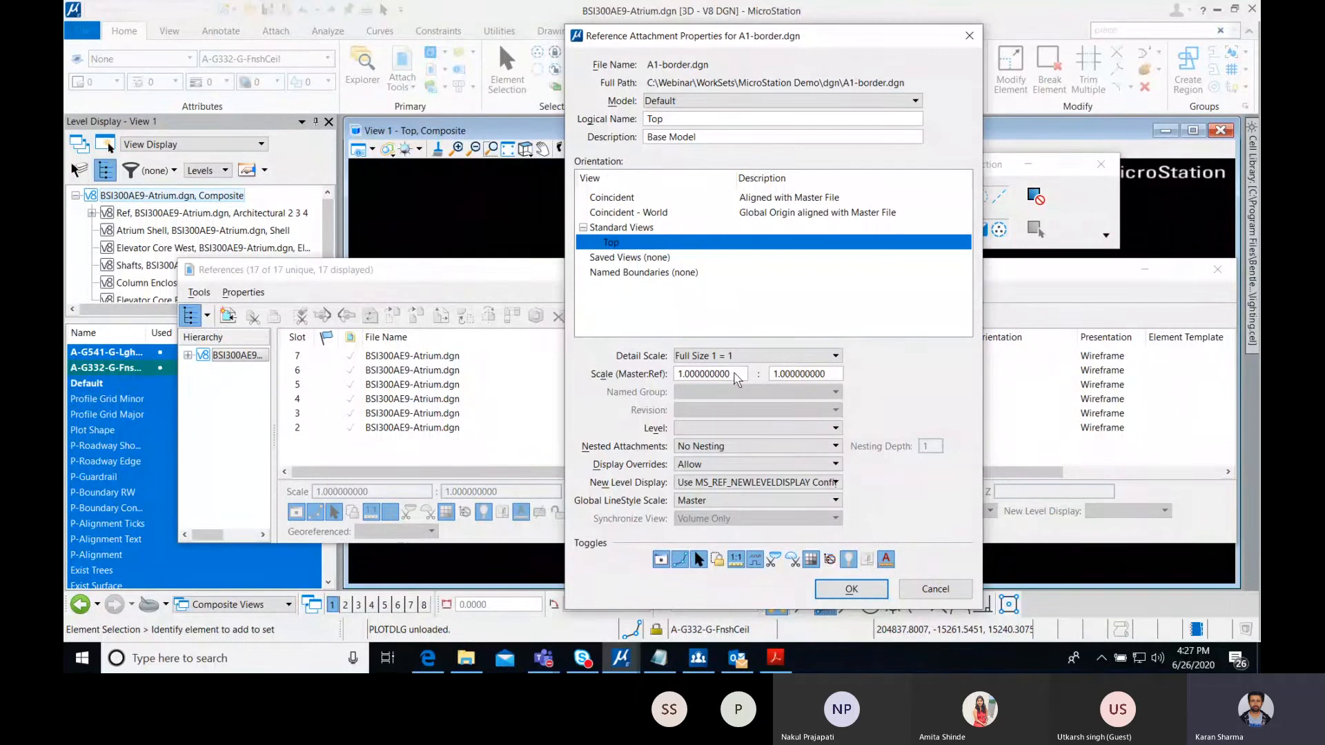
{"action": "left_click", "coordinate": [603, 375]}
{"action": "type", "text": "100"}
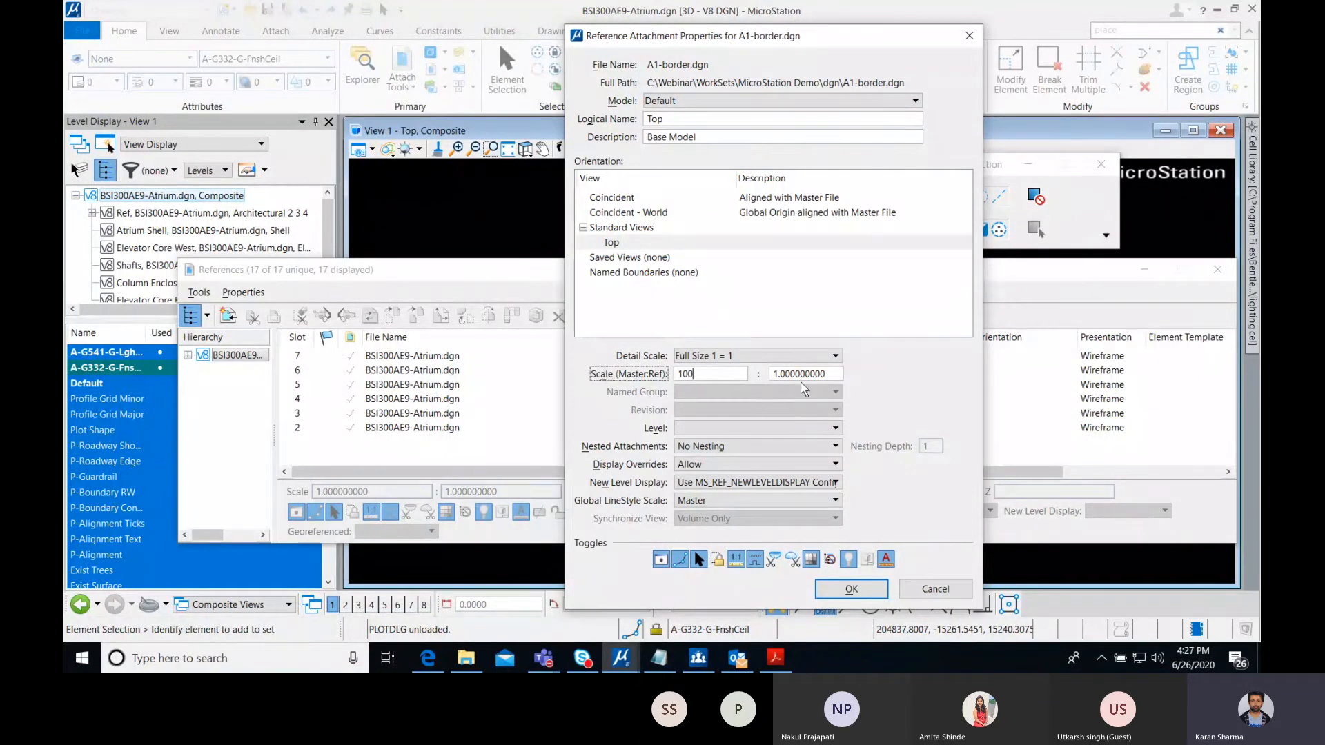
{"action": "left_click", "coordinate": [828, 376]}
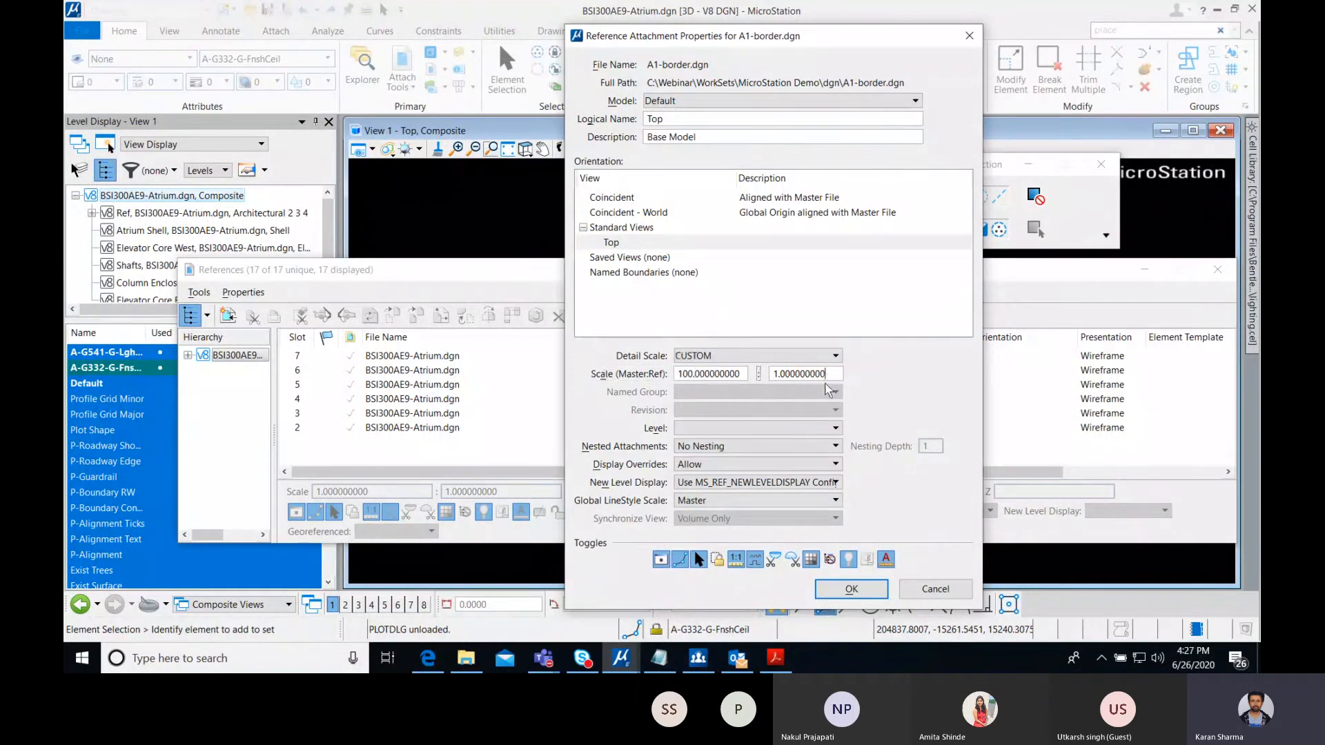
{"action": "left_click", "coordinate": [851, 589]}
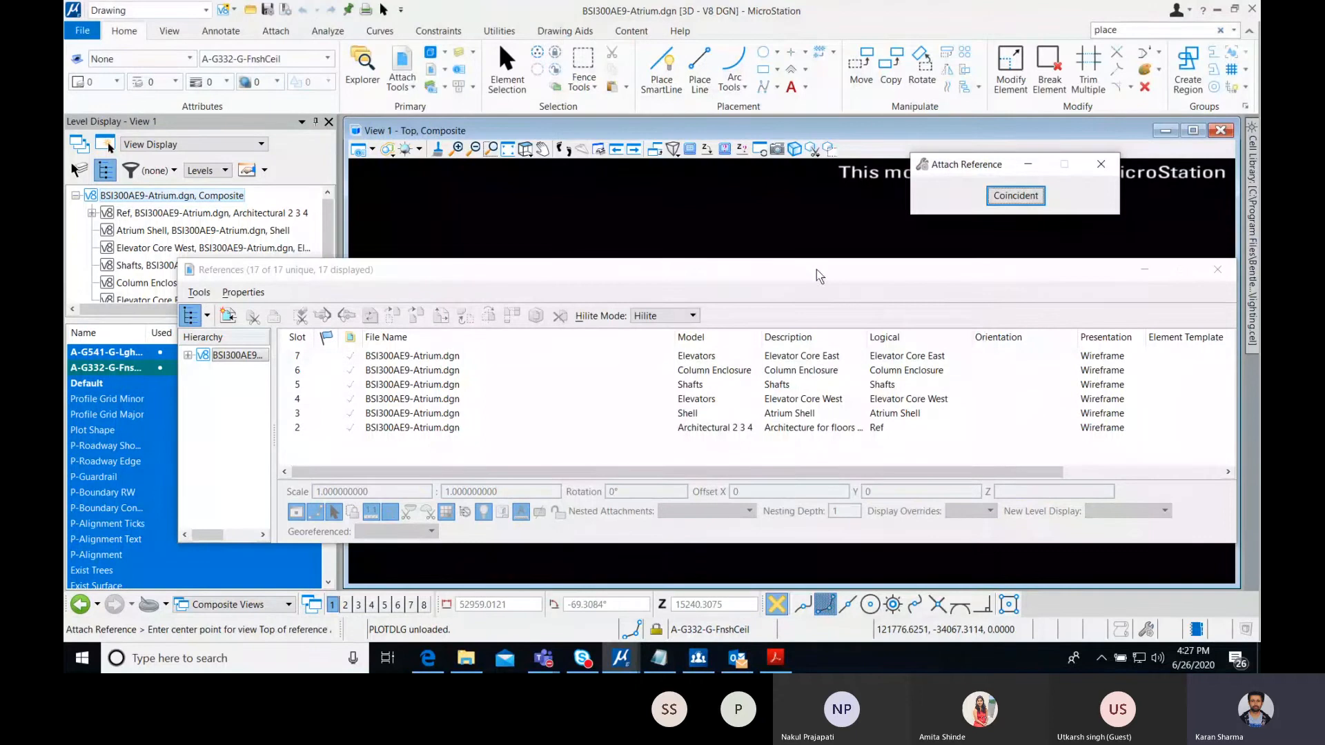
- Move the References dialog off the plan and place the A1 border so that it frames the whole atrium
{"action": "left_click_drag", "start_coordinate": [818, 269], "coordinate": [793, 520]}
{"action": "scroll", "coordinate": [706, 350], "scroll_direction": "down", "scroll_amount": 3}
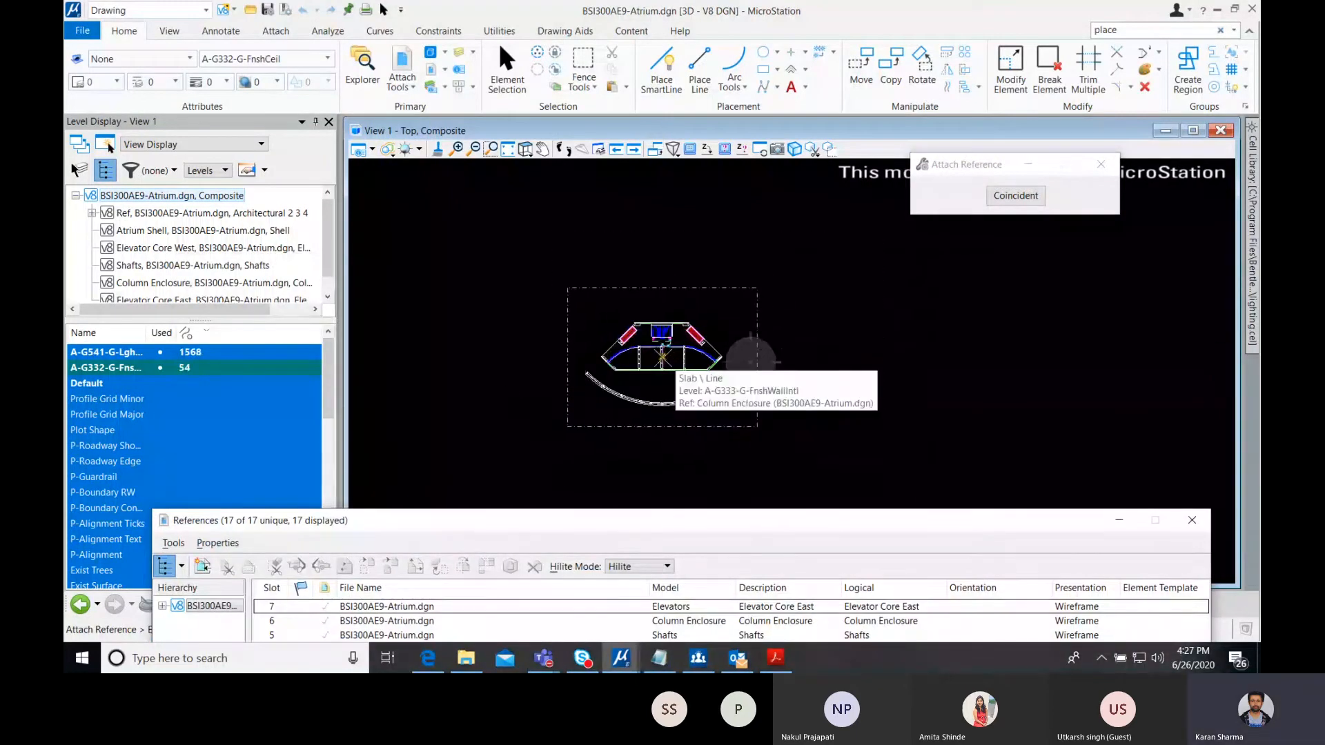
{"action": "scroll", "coordinate": [750, 359], "scroll_direction": "up", "scroll_amount": 3}
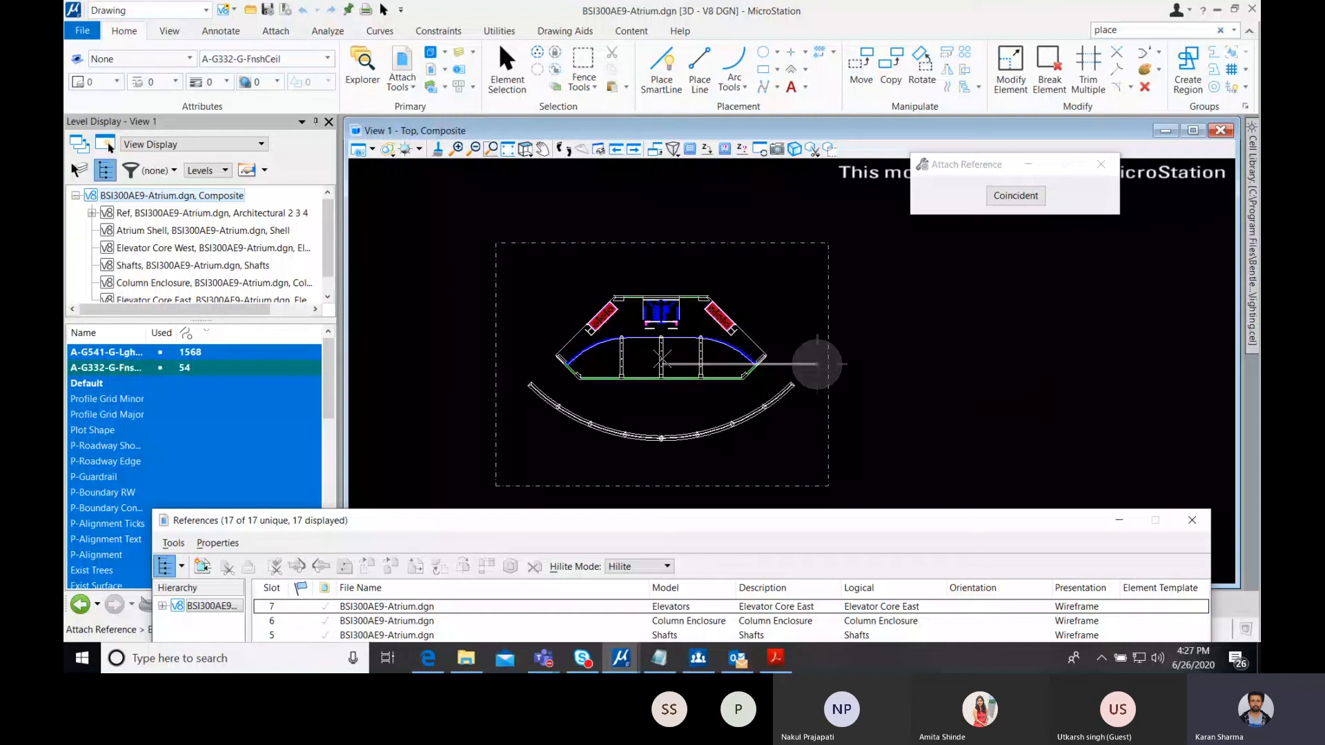
{"action": "left_click", "coordinate": [817, 364]}
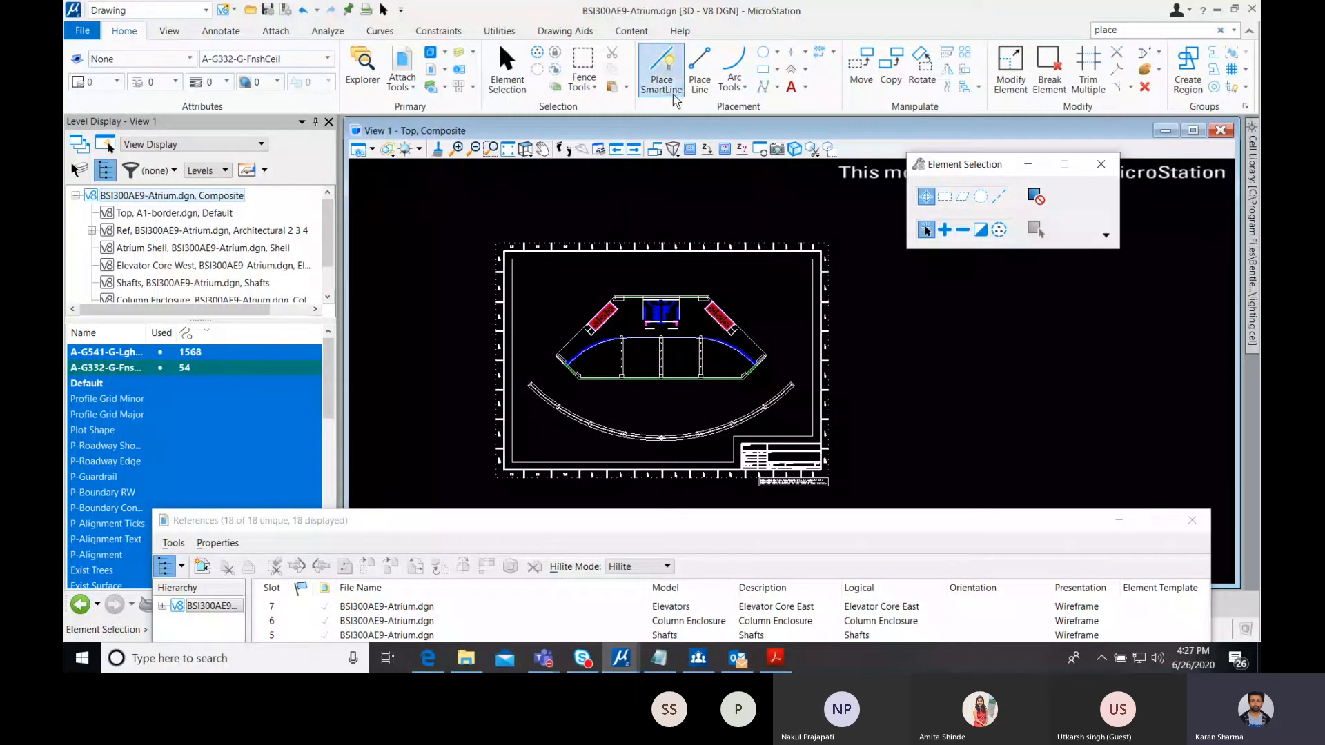
- Place a Block fence in Inside mode around the outer edges of the A1 border
{"action": "left_click", "coordinate": [585, 62]}
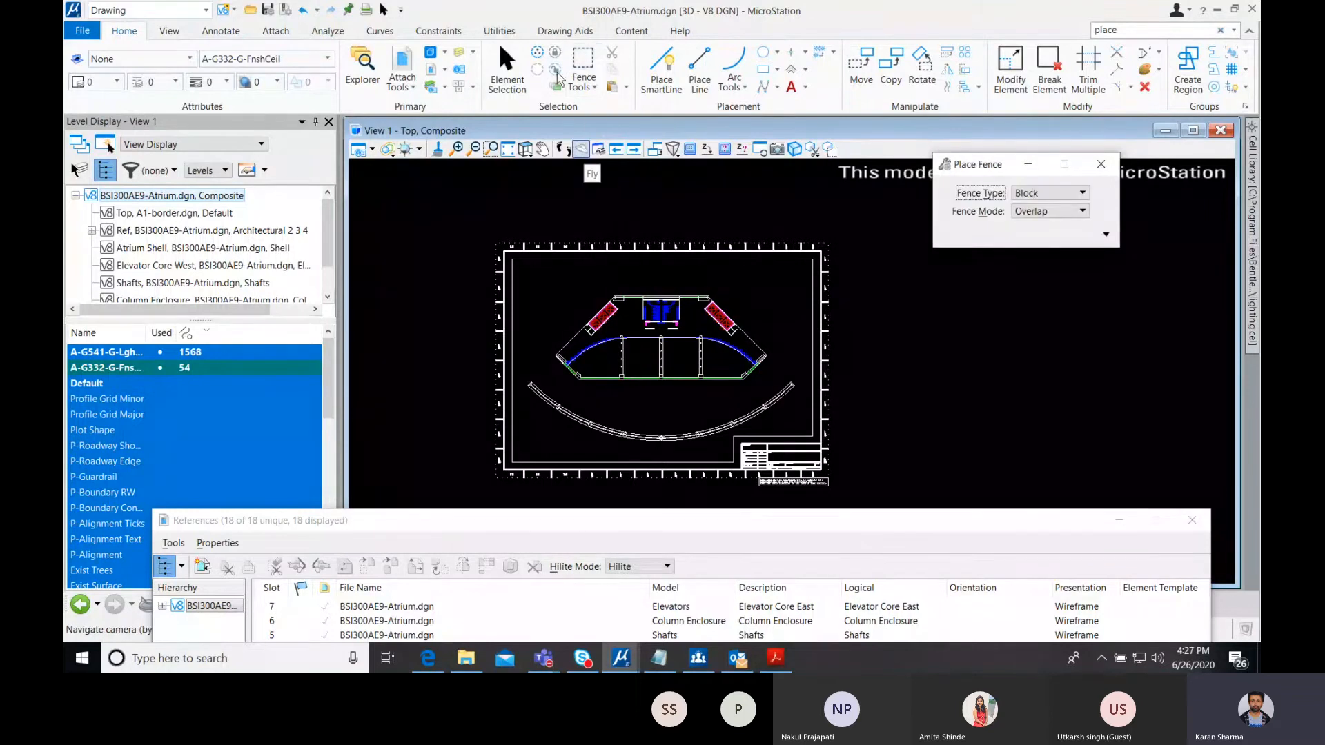
{"action": "left_click", "coordinate": [1053, 192]}
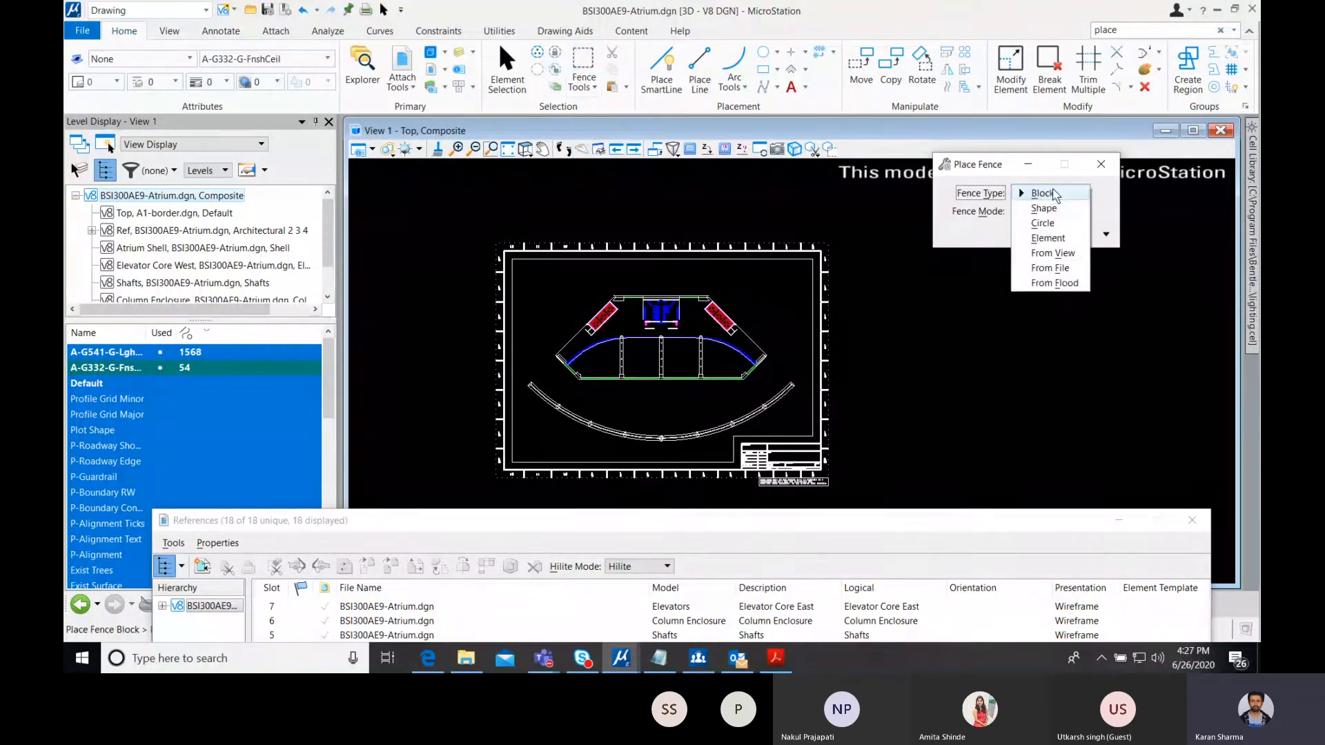
{"action": "left_click", "coordinate": [1053, 192]}
{"action": "left_click", "coordinate": [1050, 211]}
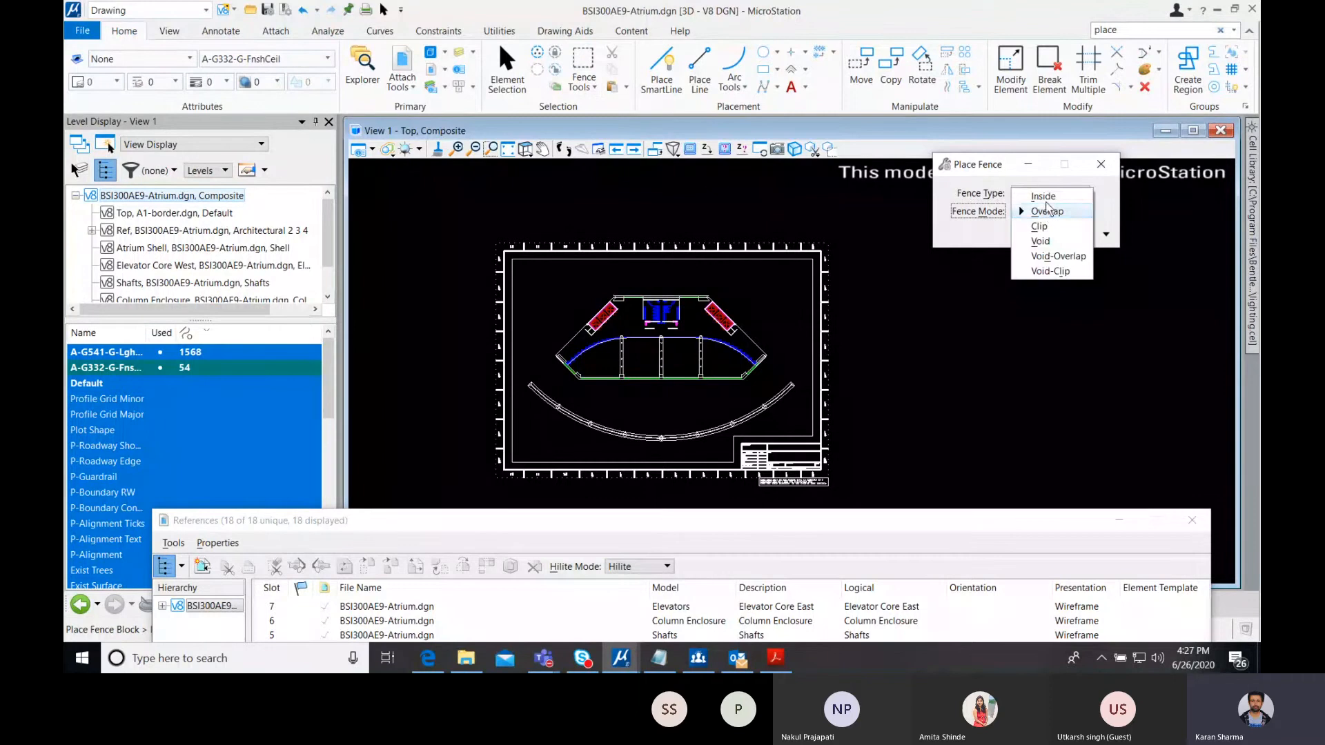
{"action": "left_click", "coordinate": [1048, 200]}
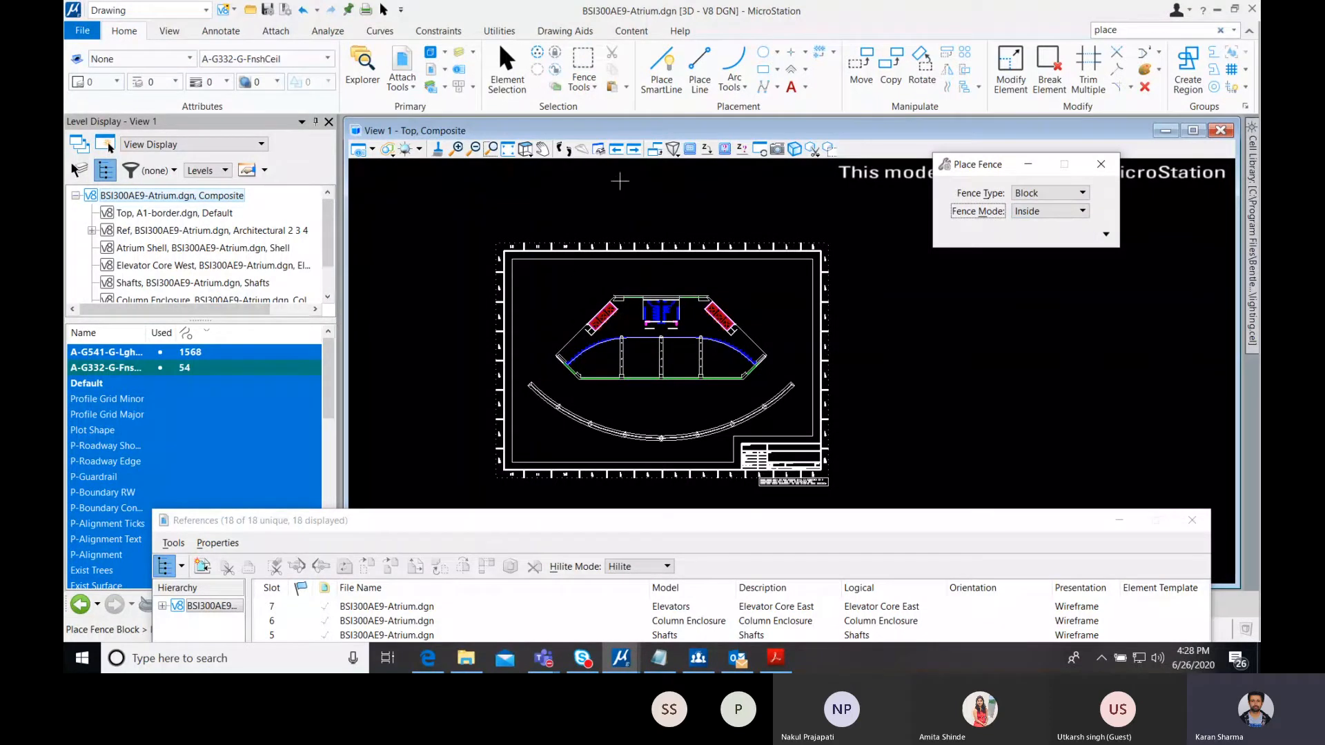
{"action": "scroll", "coordinate": [467, 465], "scroll_direction": "up", "scroll_amount": 2}
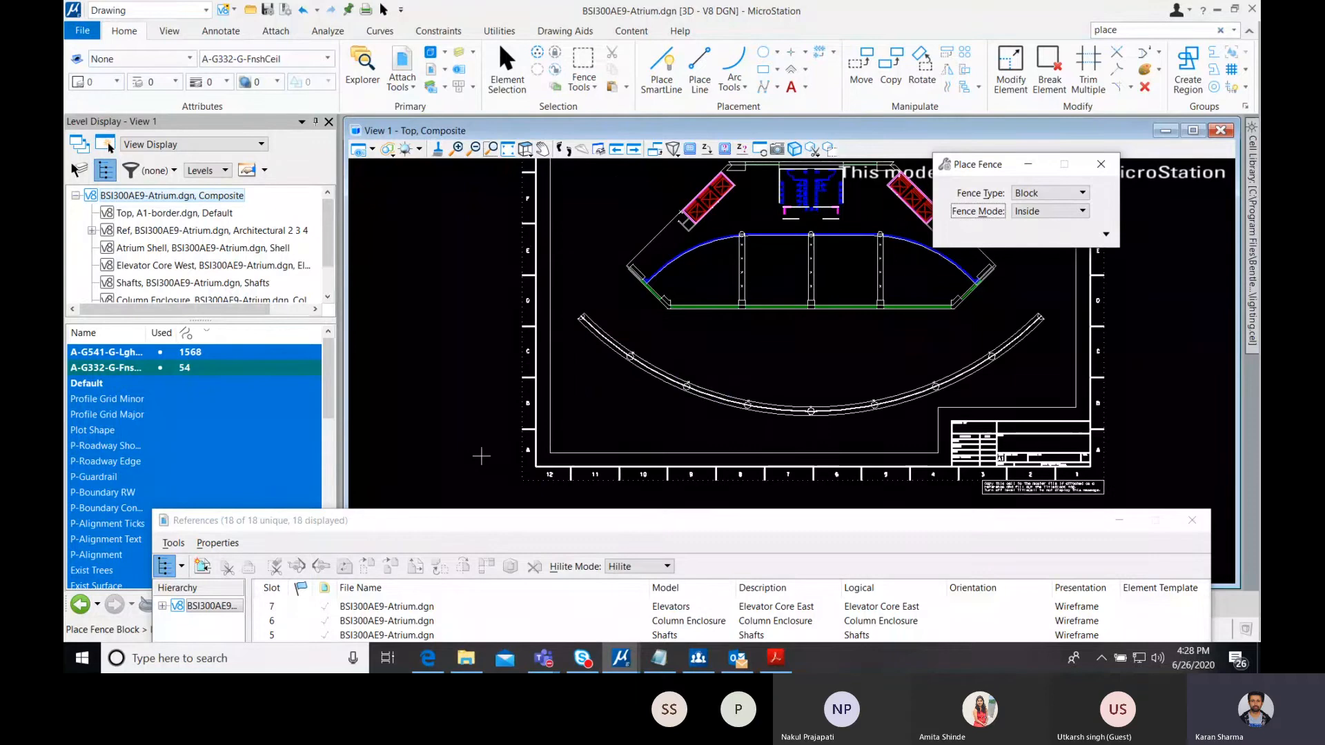
{"action": "left_click", "coordinate": [514, 479]}
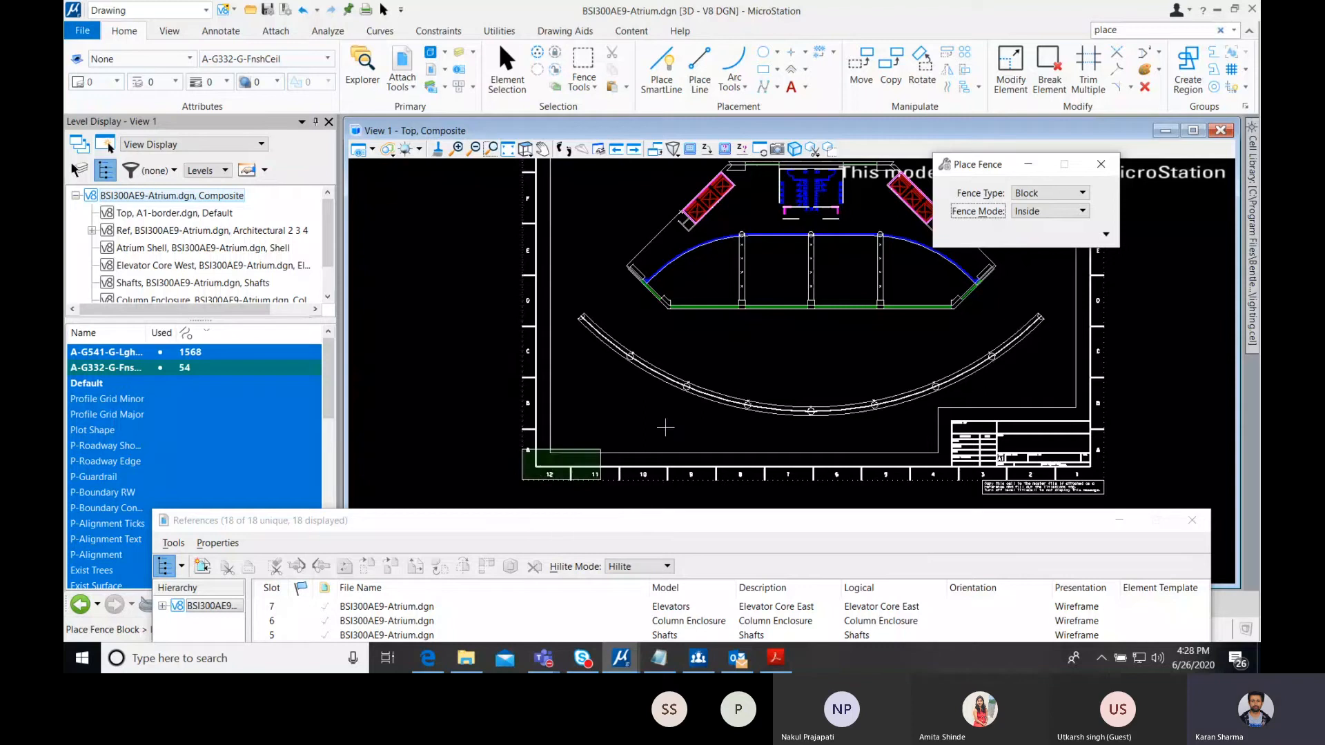
{"action": "scroll", "coordinate": [743, 374], "scroll_direction": "down", "scroll_amount": 2}
{"action": "middle_click_drag", "start_coordinate": [743, 374], "coordinate": [638, 379]}
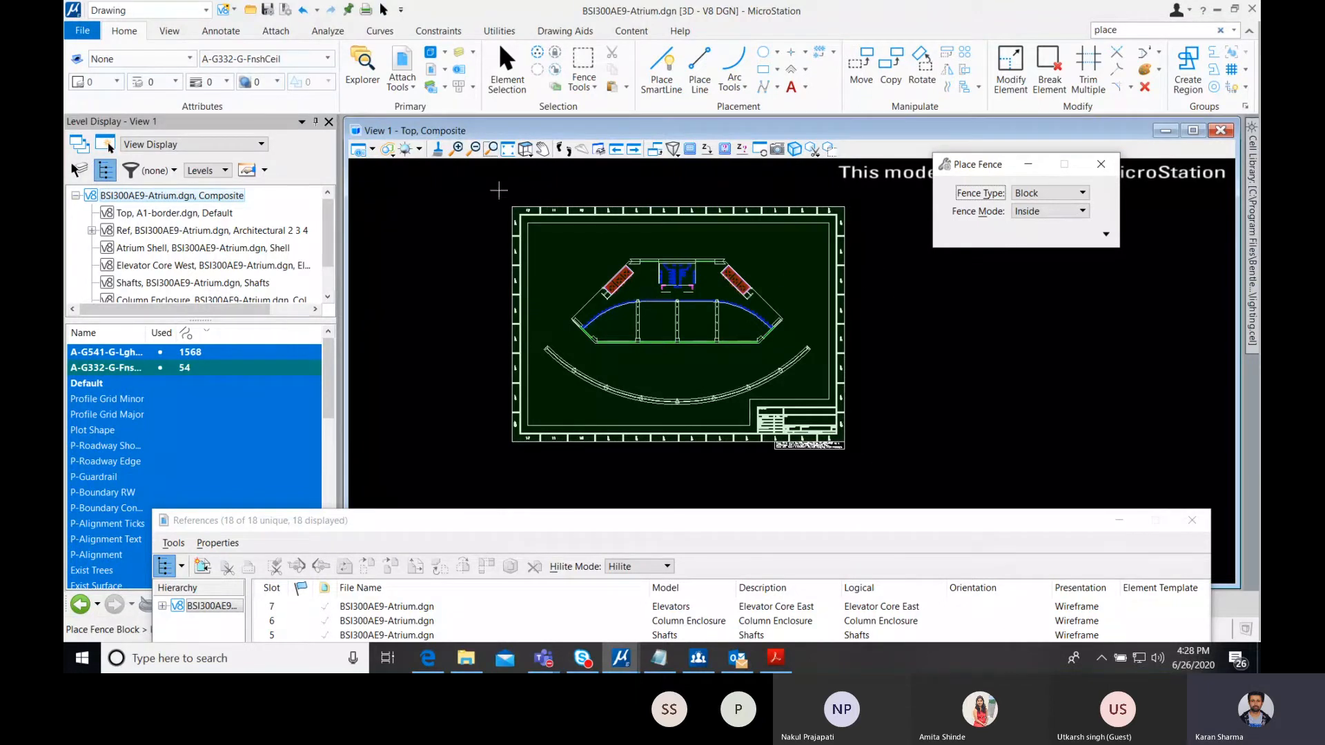
- Open the print settings for the fenced area, set the paper size to ISO A1 and maximize the print on the sheet
{"action": "left_click", "coordinate": [368, 11]}
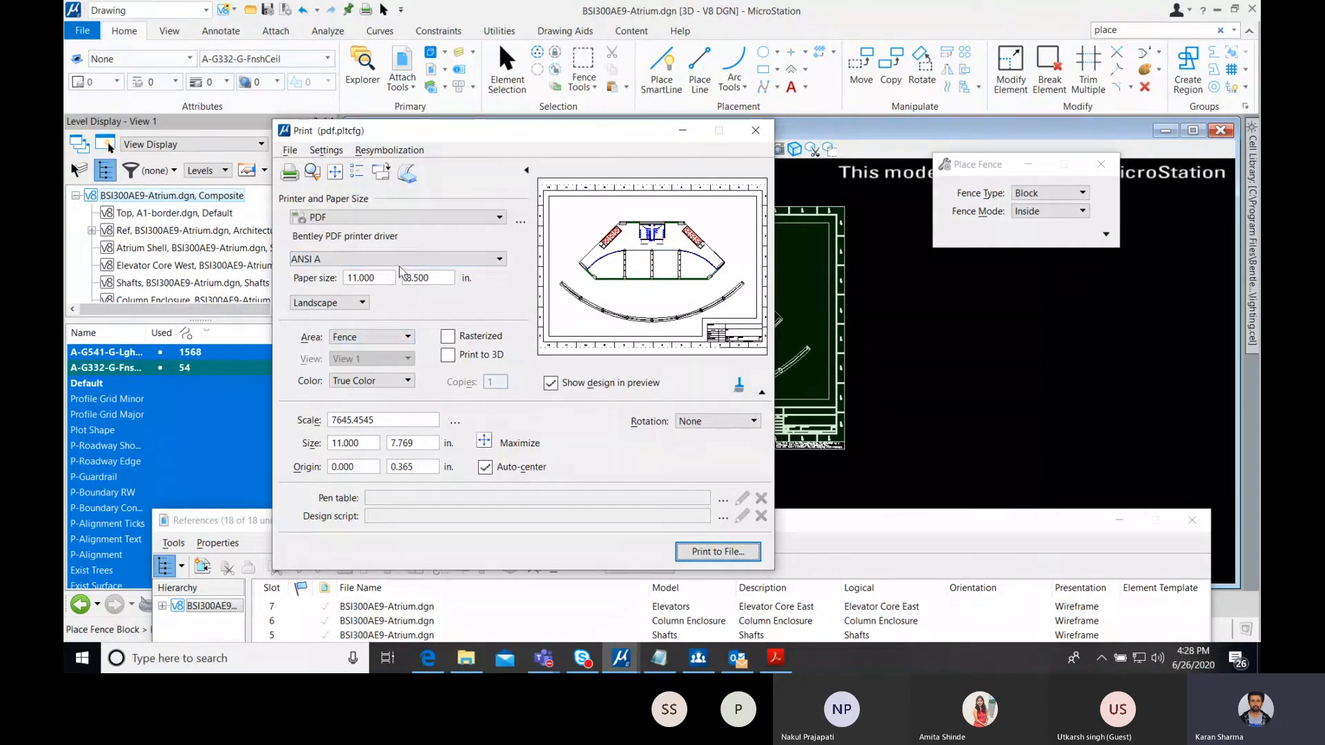
{"action": "left_click", "coordinate": [319, 259]}
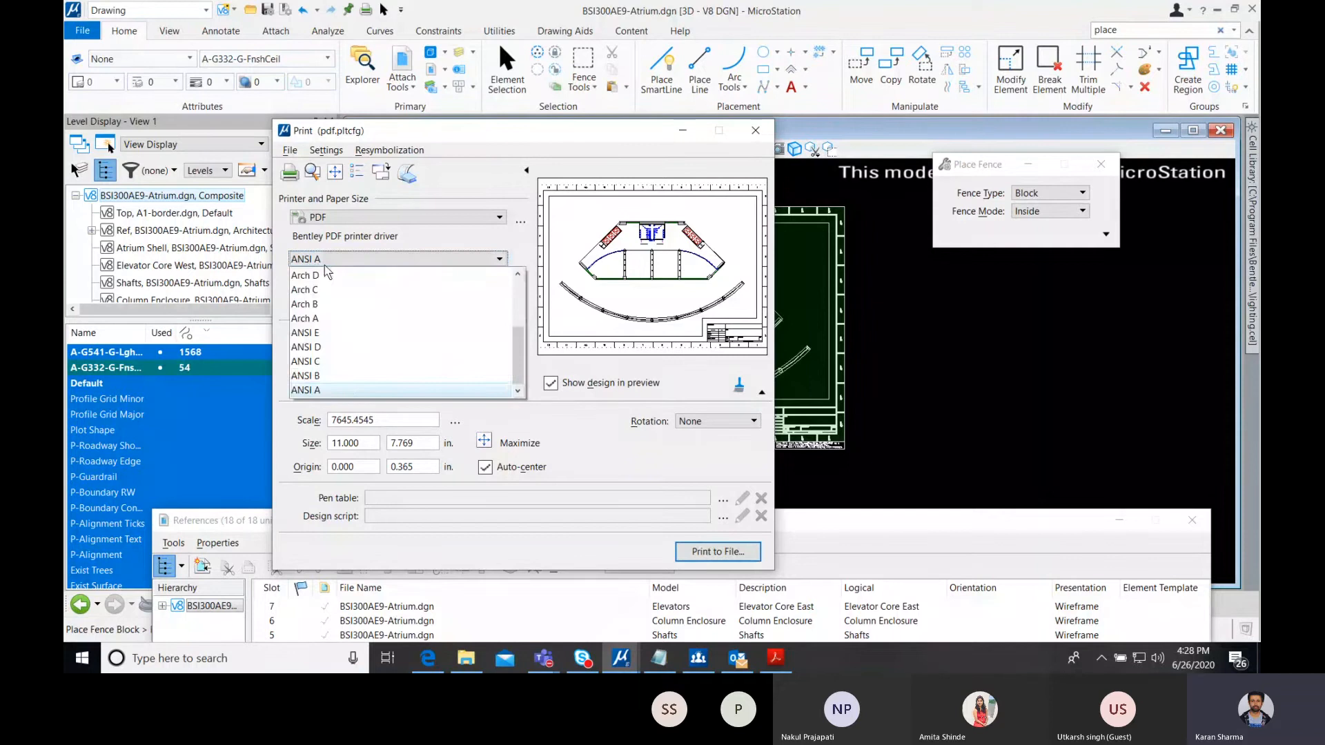
{"action": "scroll", "coordinate": [358, 373], "scroll_direction": "down", "scroll_amount": 2}
{"action": "left_click", "coordinate": [340, 290]}
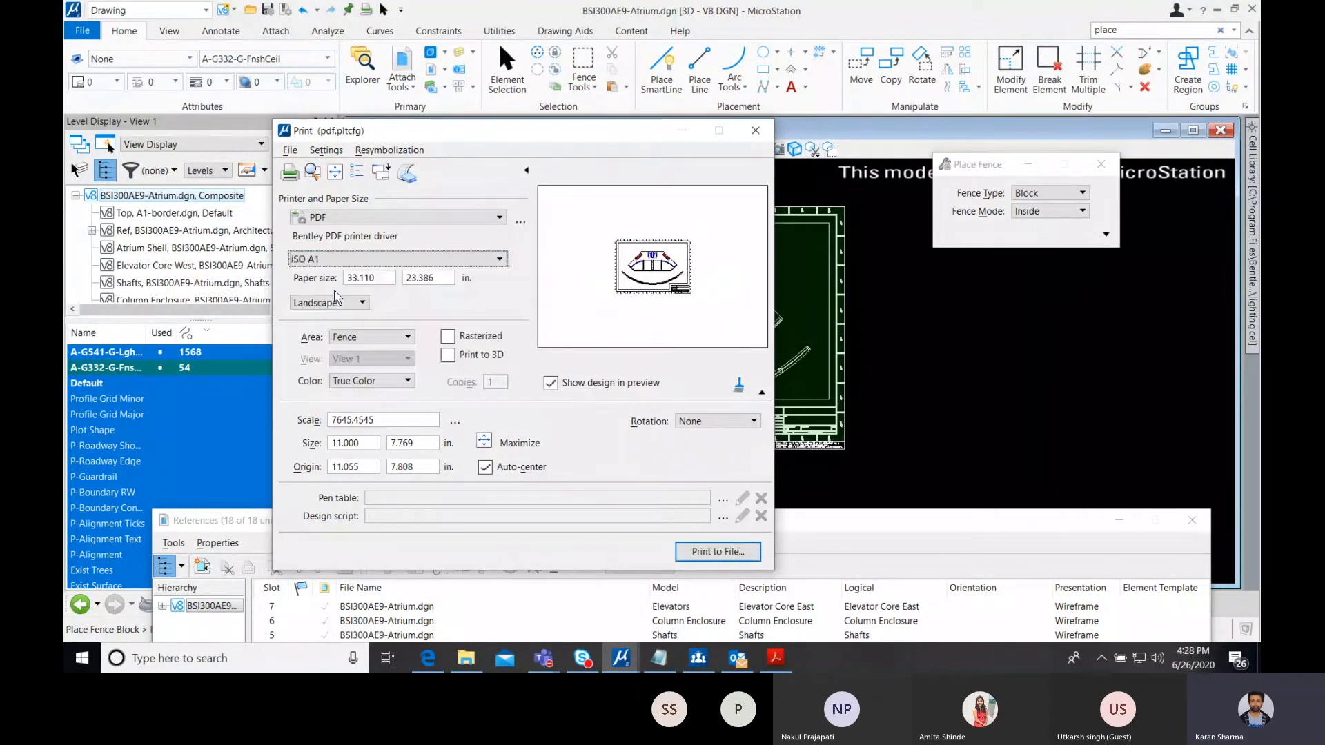
{"action": "left_click", "coordinate": [484, 442]}
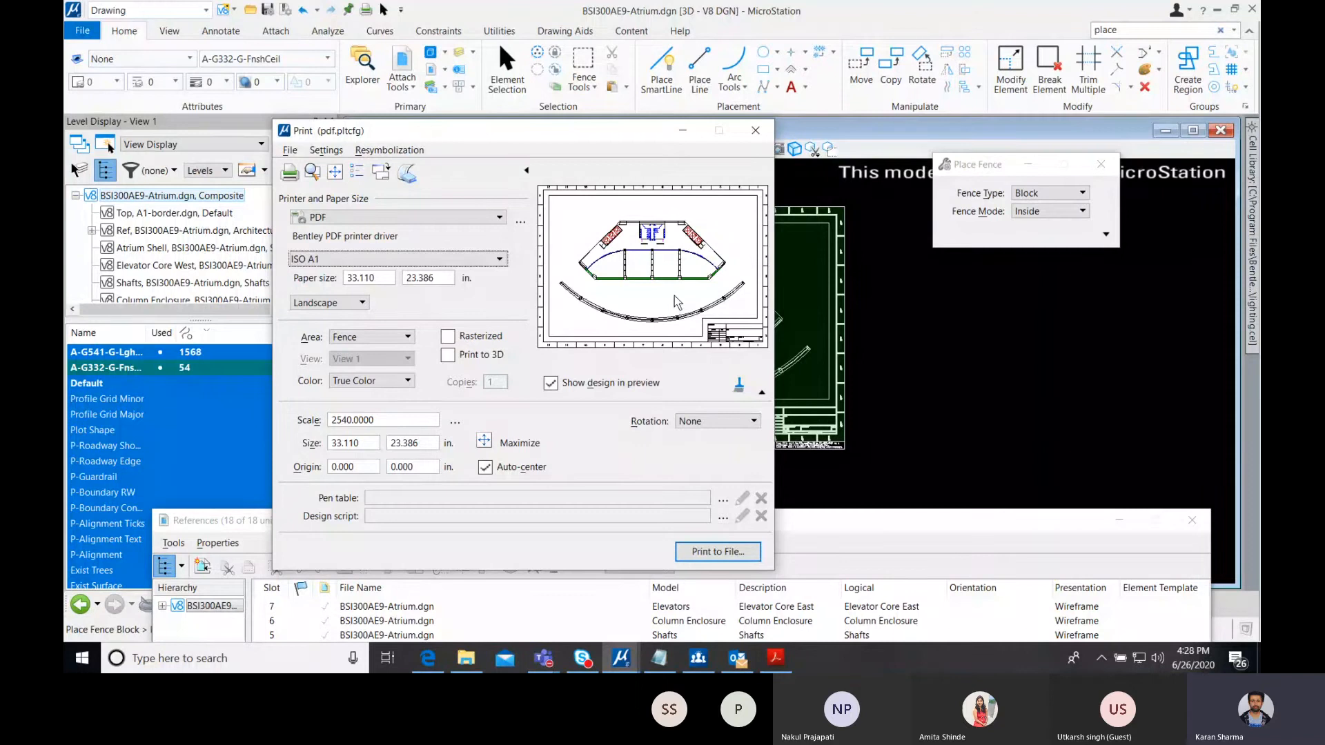
- Leave the Print dialog and the atrium file, and switch the current WorkSet to QS for Roadway Designers on the maximized start page
{"action": "left_click", "coordinate": [680, 136]}
{"action": "left_click", "coordinate": [92, 31]}
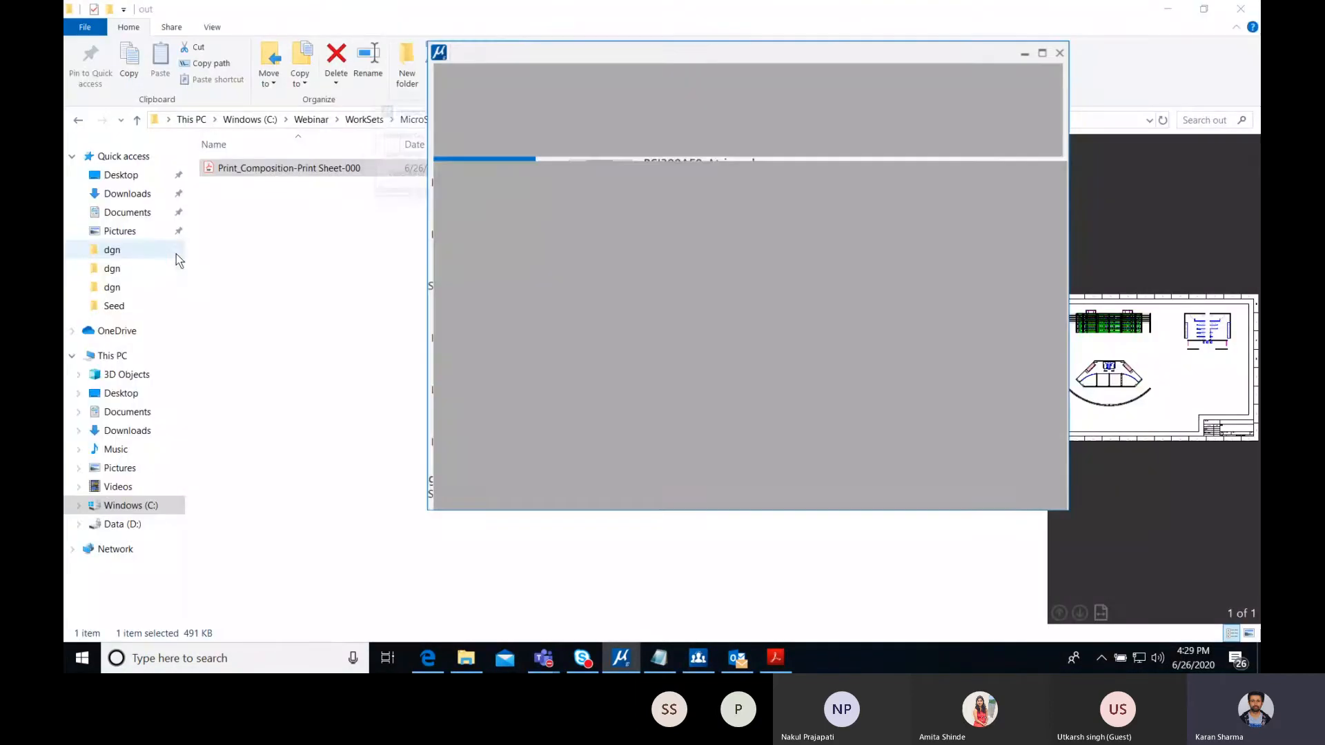
{"action": "left_click", "coordinate": [599, 156]}
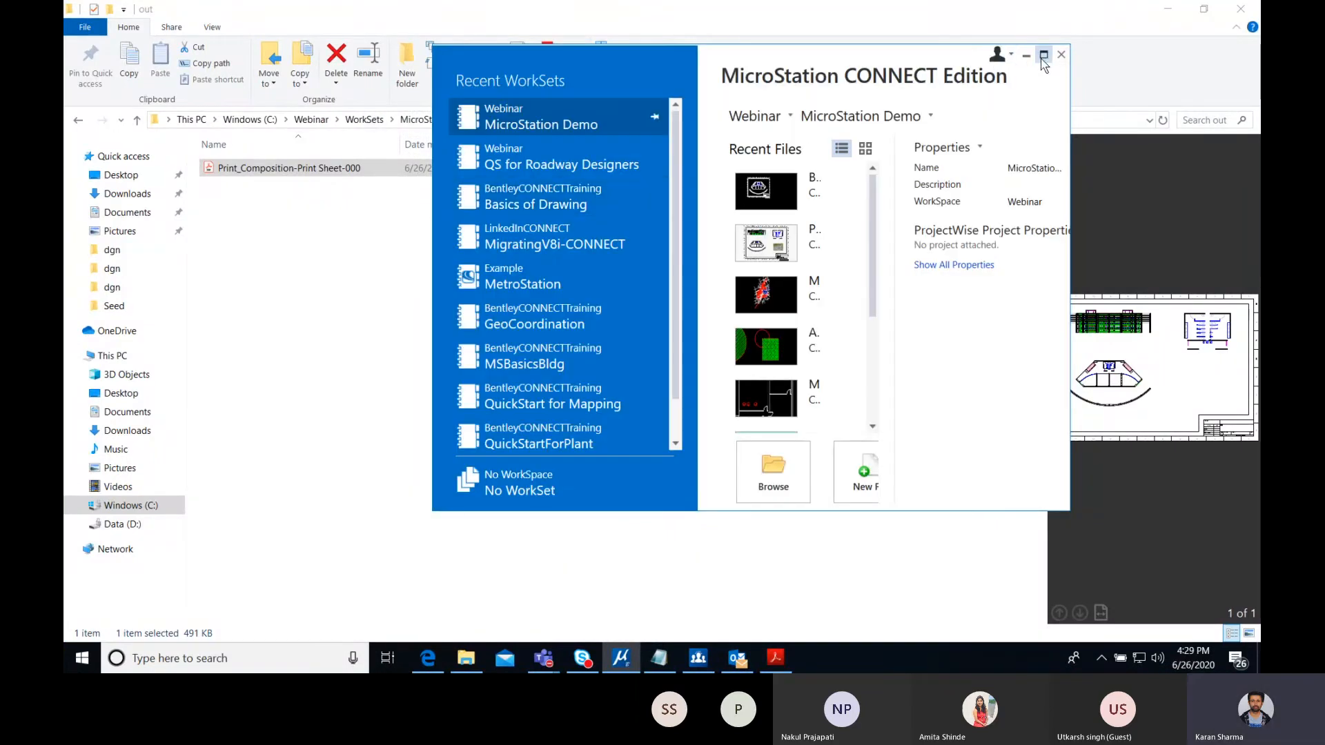
{"action": "left_click", "coordinate": [1043, 56]}
{"action": "left_click", "coordinate": [492, 71]}
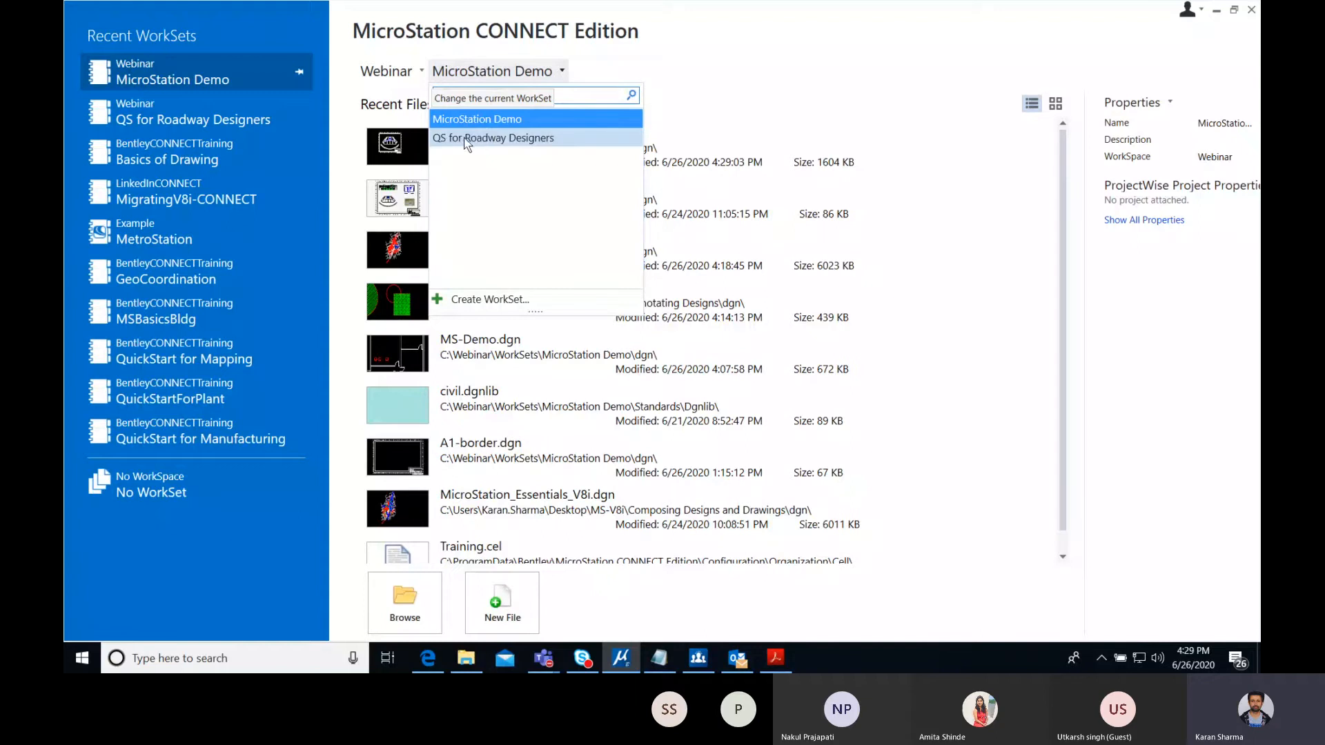
{"action": "left_click", "coordinate": [488, 138]}
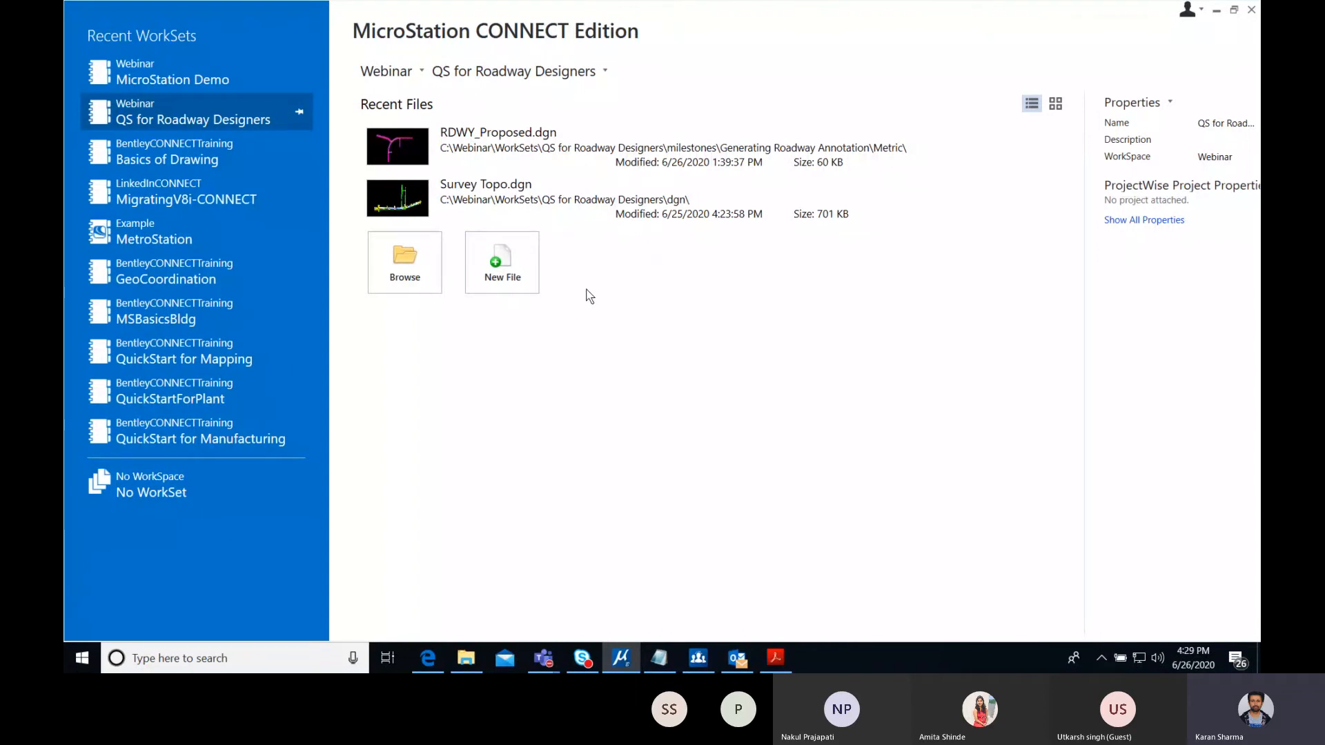
- Create a new design file named Roadway Proposed using the seed file Civil RDWY QuickStart DESIGNSEED.dgn
{"action": "left_click", "coordinate": [523, 279]}
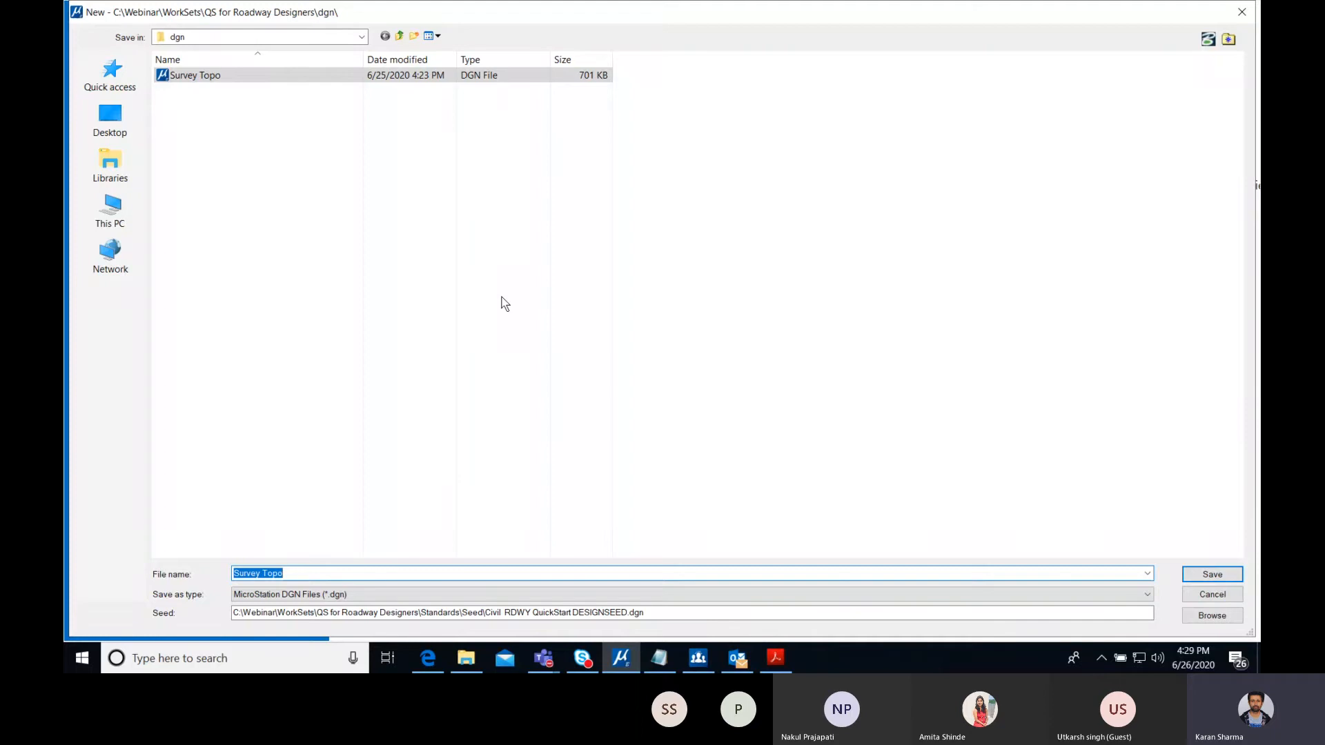
{"action": "type", "text": "Roadway P"}
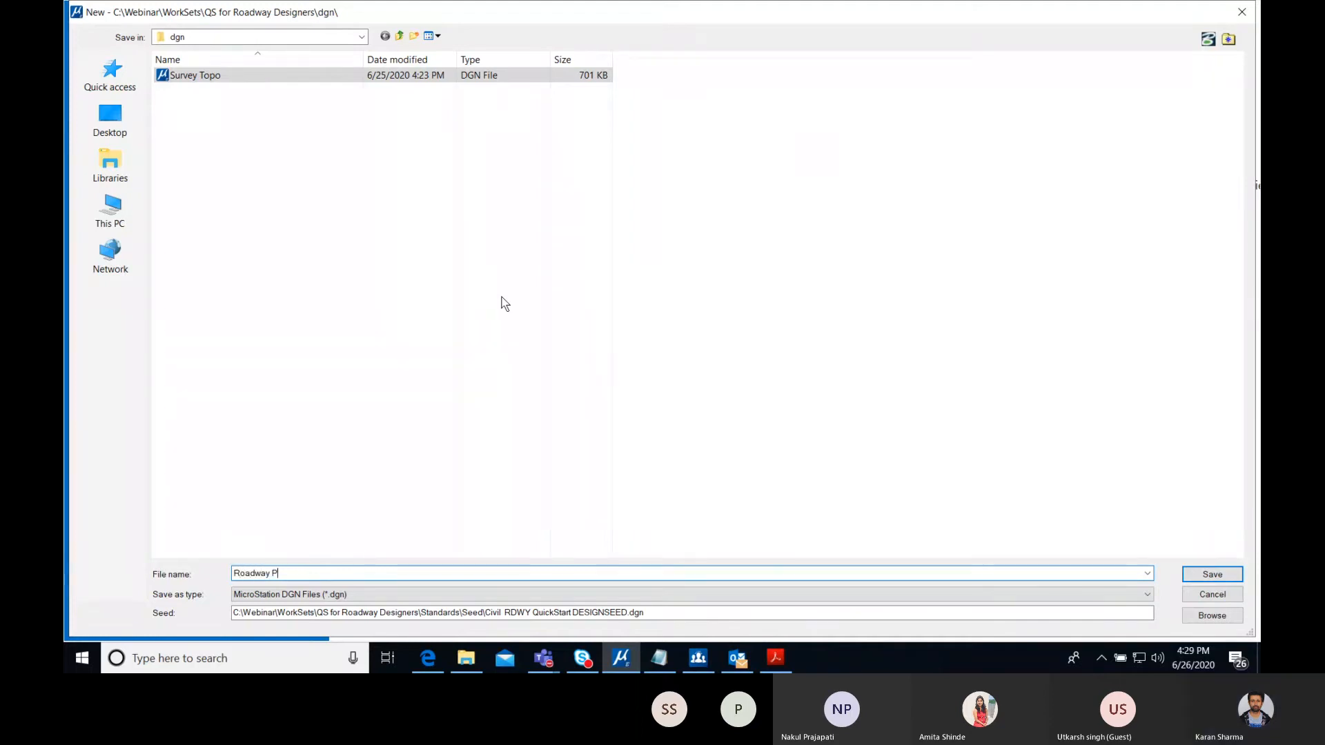
{"action": "type", "text": "roposed"}
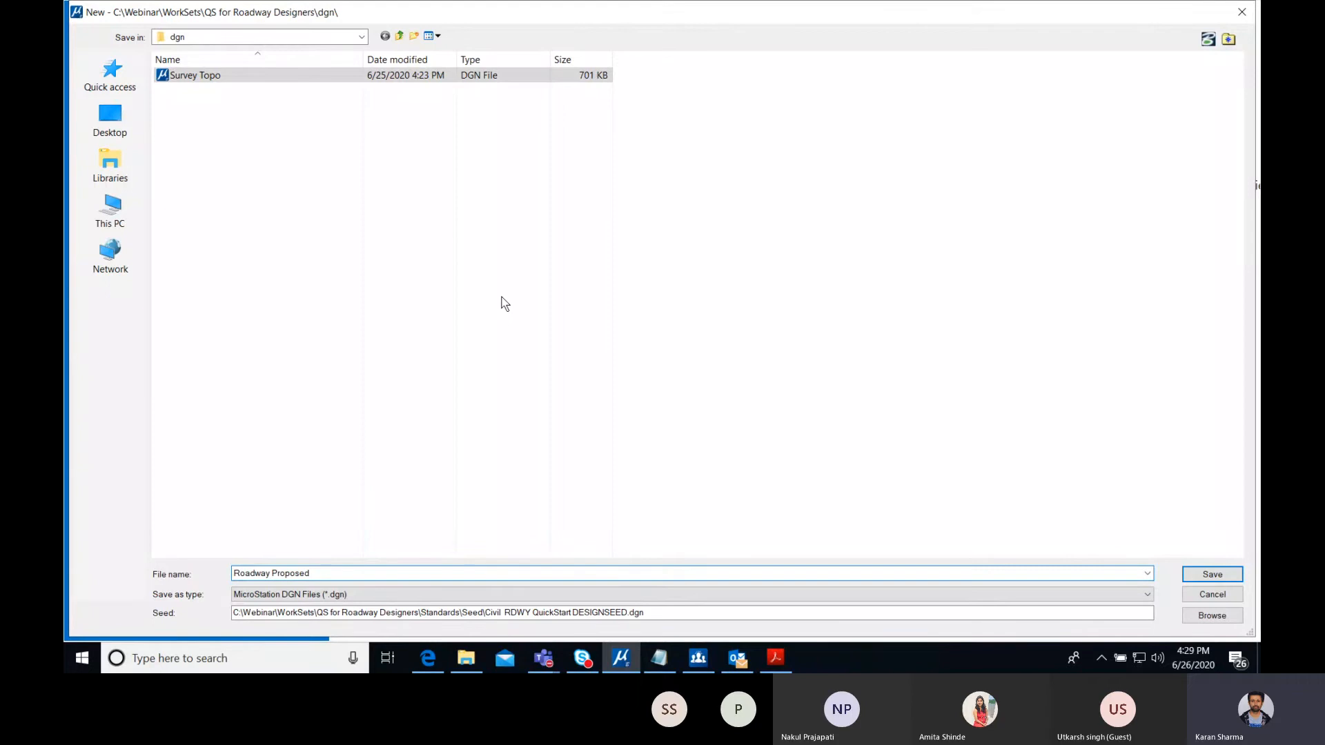
{"action": "left_click", "coordinate": [1203, 619]}
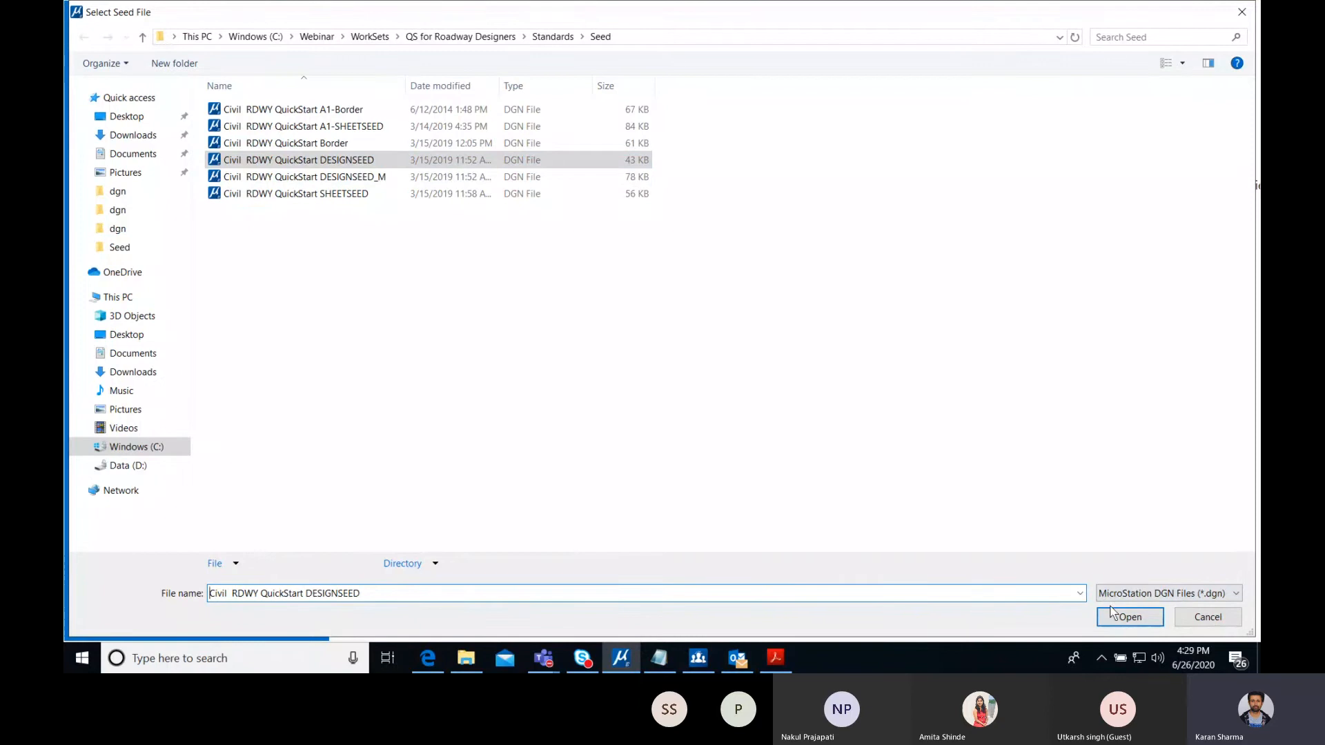
{"action": "left_click", "coordinate": [1129, 617]}
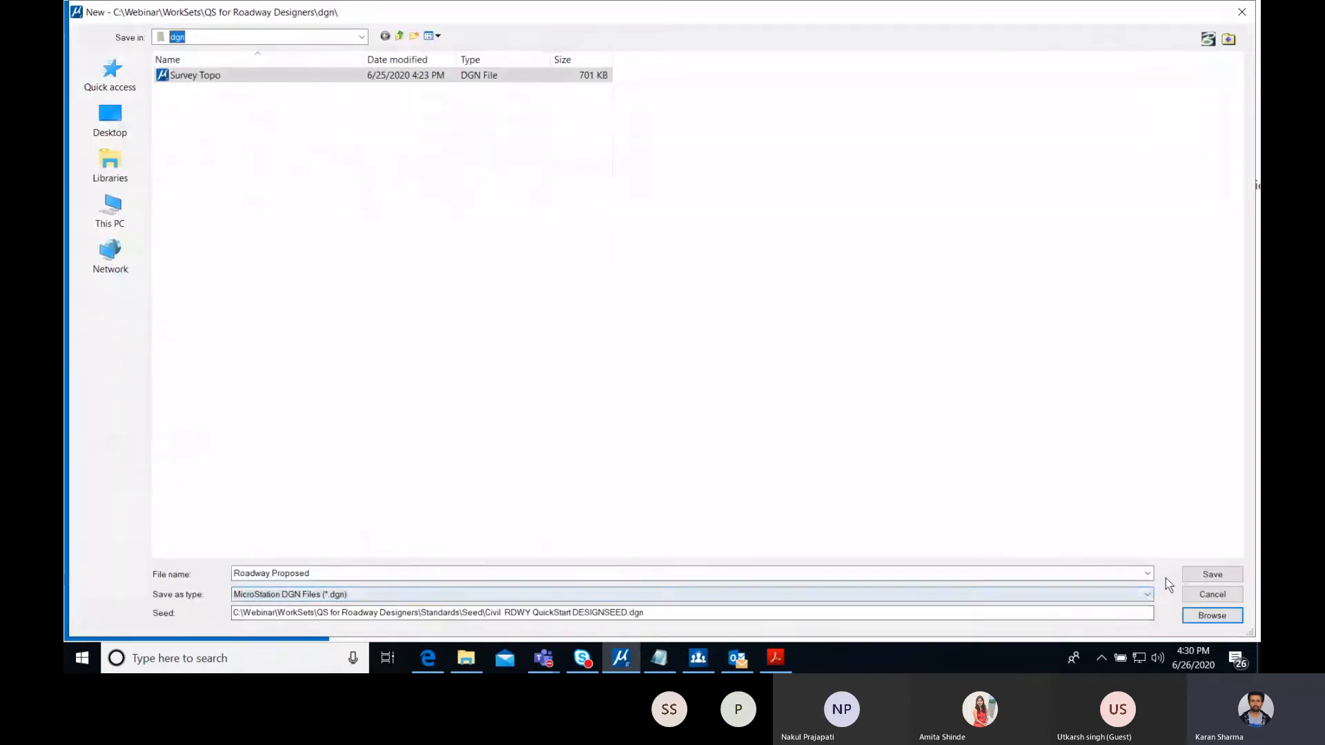
{"action": "left_click", "coordinate": [1204, 576]}
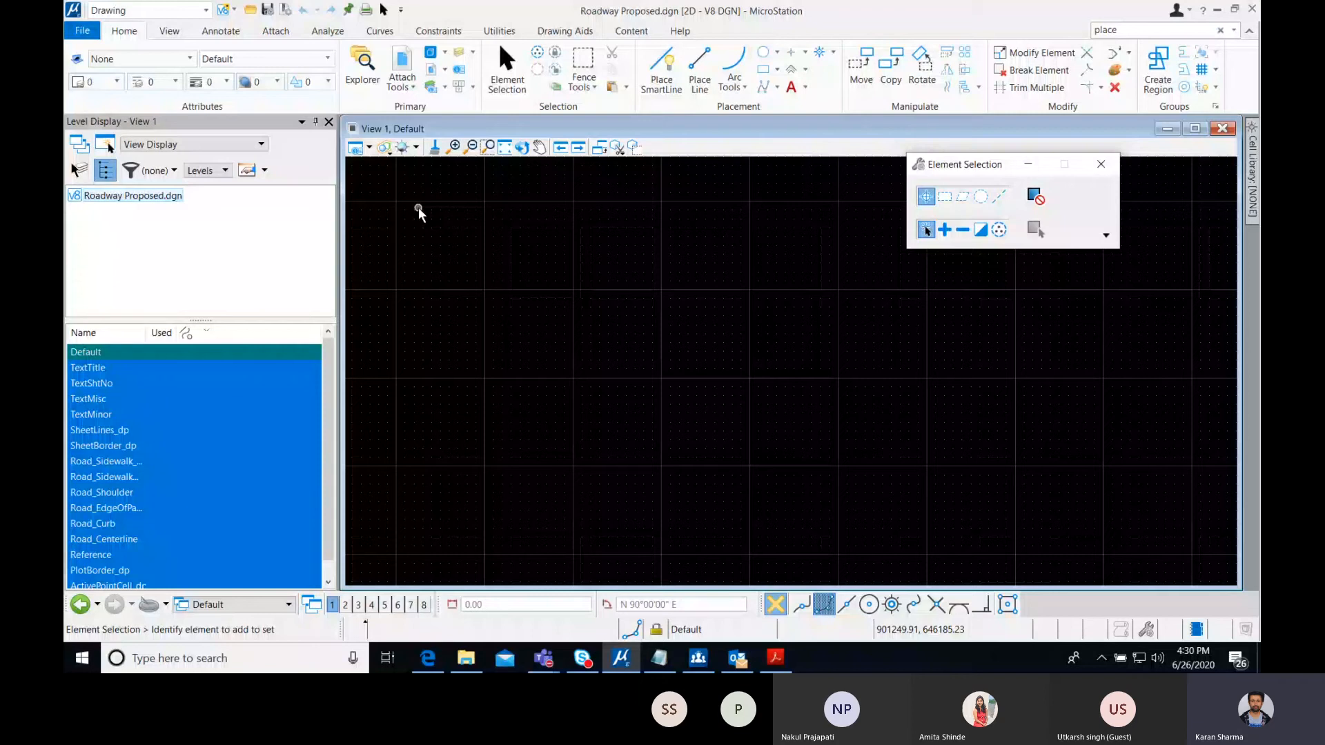
- Turn off the grid in View 1 and make Road_Centerline the active level
{"action": "left_click", "coordinate": [371, 151]}
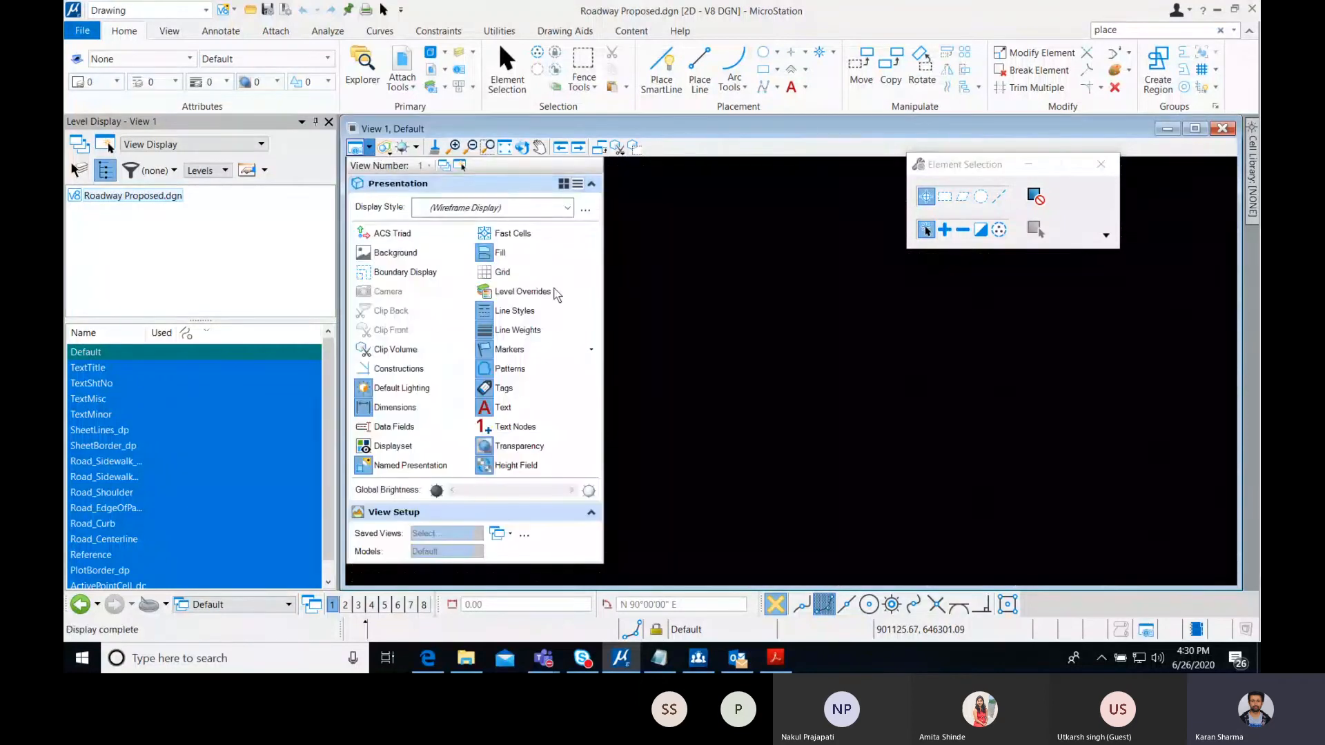
{"action": "left_click", "coordinate": [661, 309]}
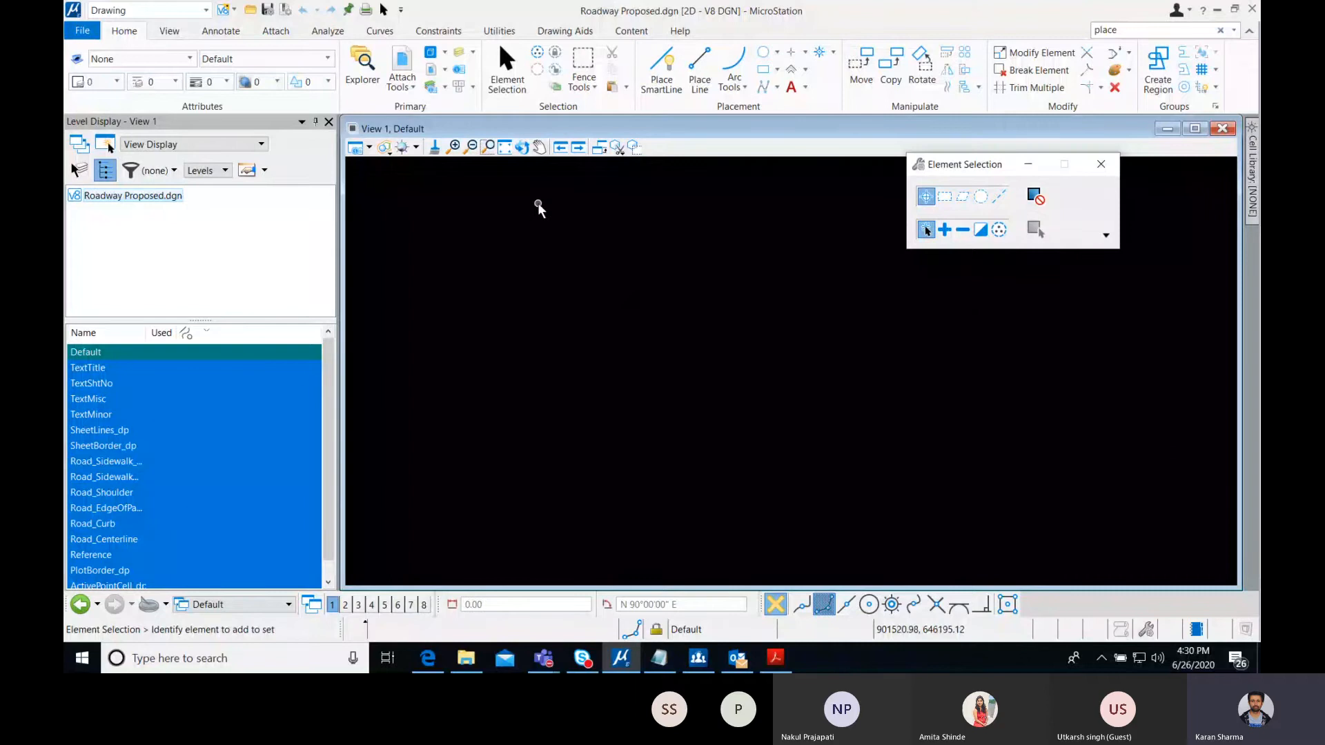
{"action": "left_click", "coordinate": [253, 61]}
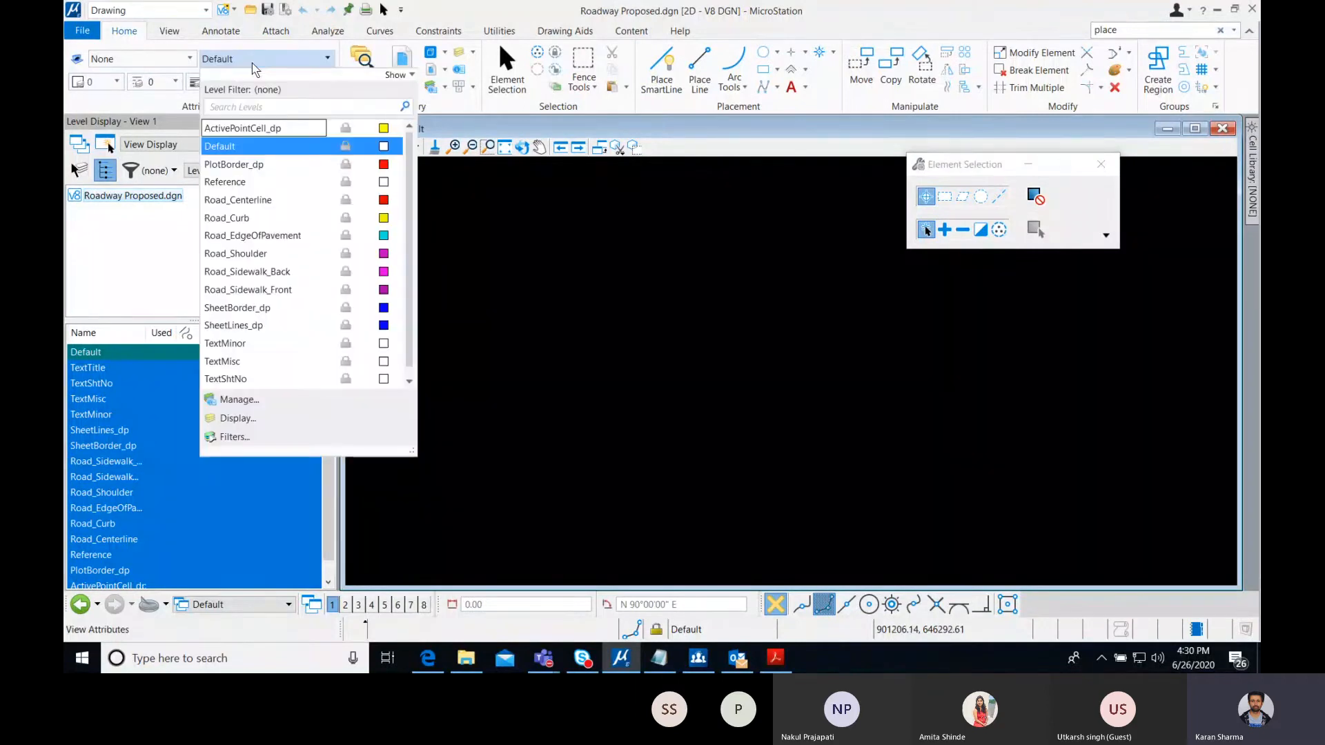
{"action": "left_click", "coordinate": [279, 201]}
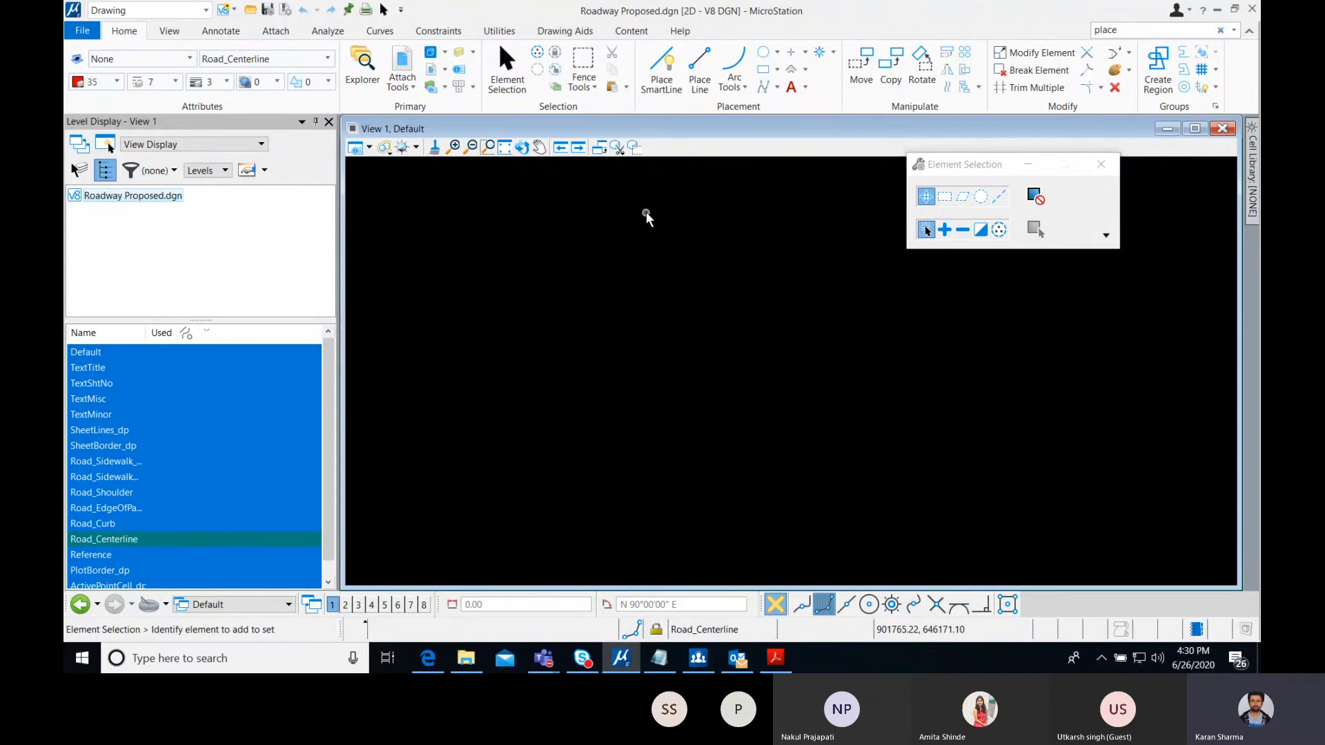
- Start a SmartLine and copy the start coordinate xy=901419.30,645800.06 from the Coordinate file in Notepad
{"action": "left_click", "coordinate": [664, 86]}
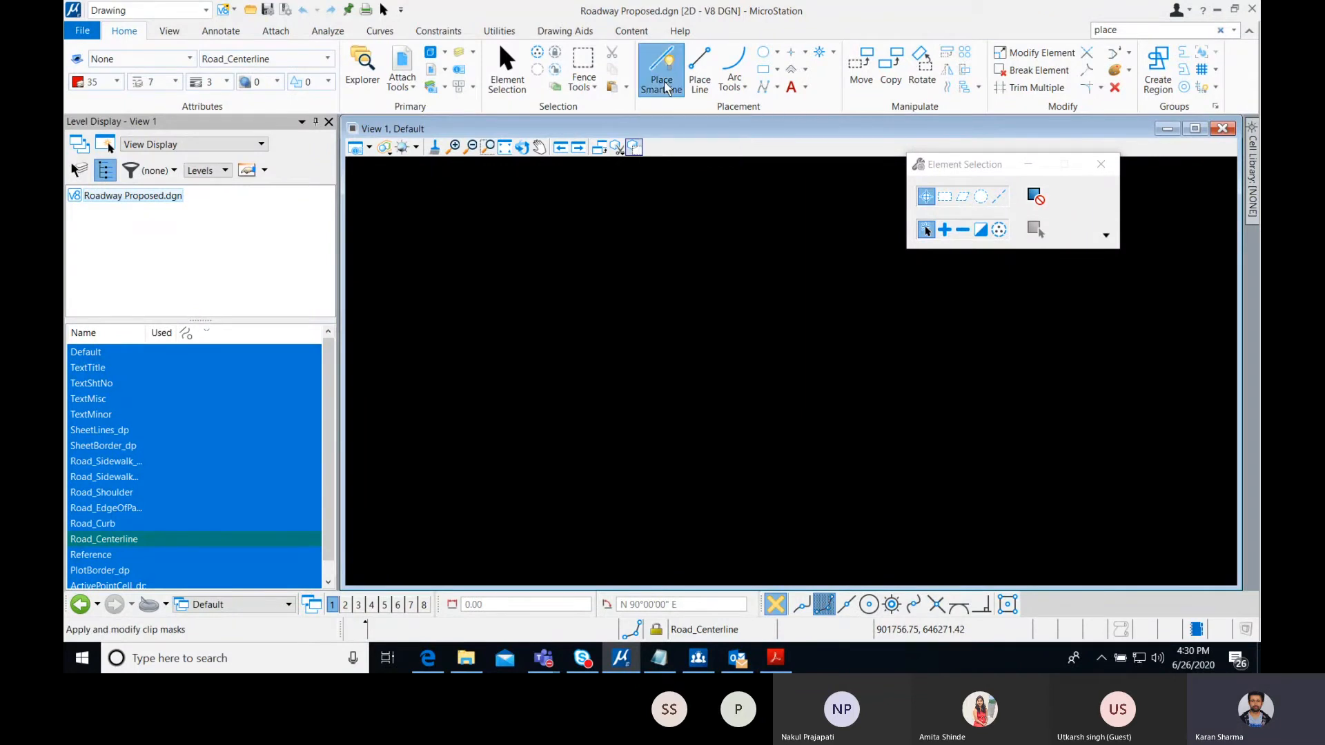
{"action": "left_click", "coordinate": [669, 659]}
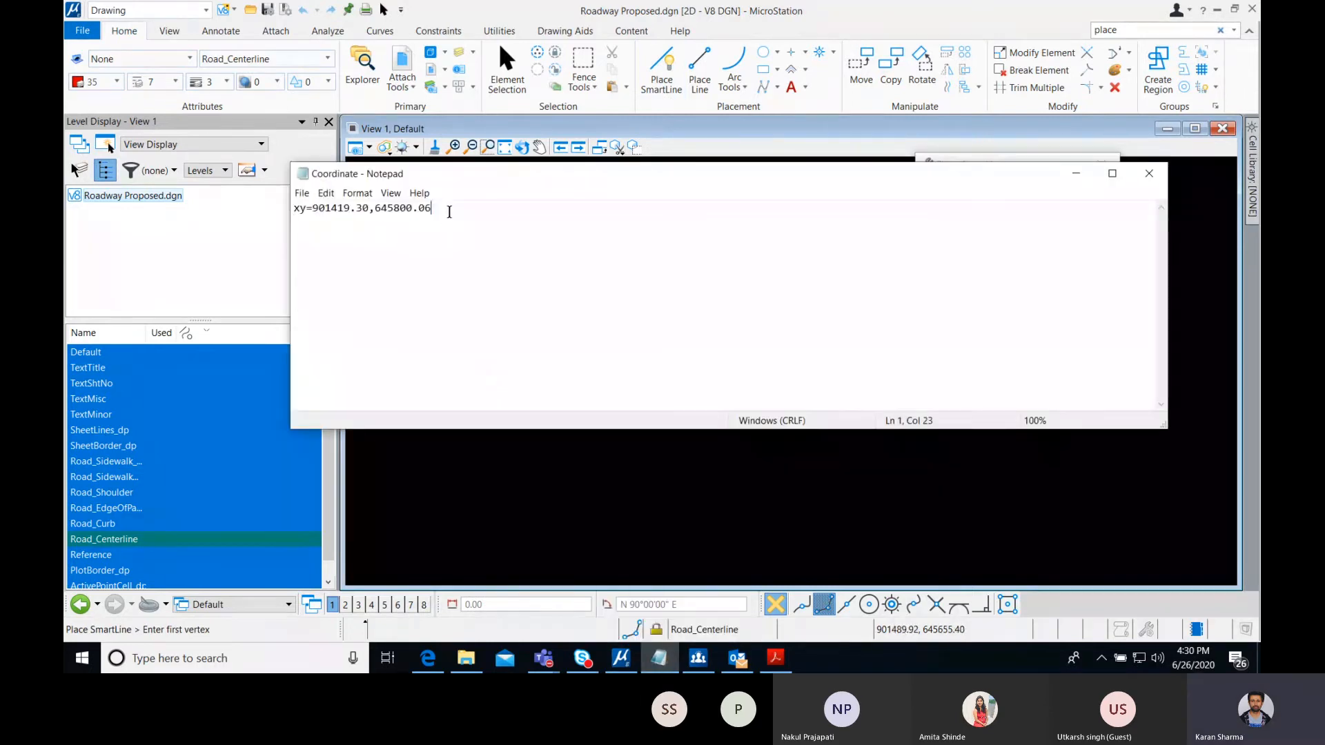
{"action": "left_click_drag", "start_coordinate": [449, 211], "coordinate": [249, 209]}
{"action": "key", "text": "ctrl+c"}
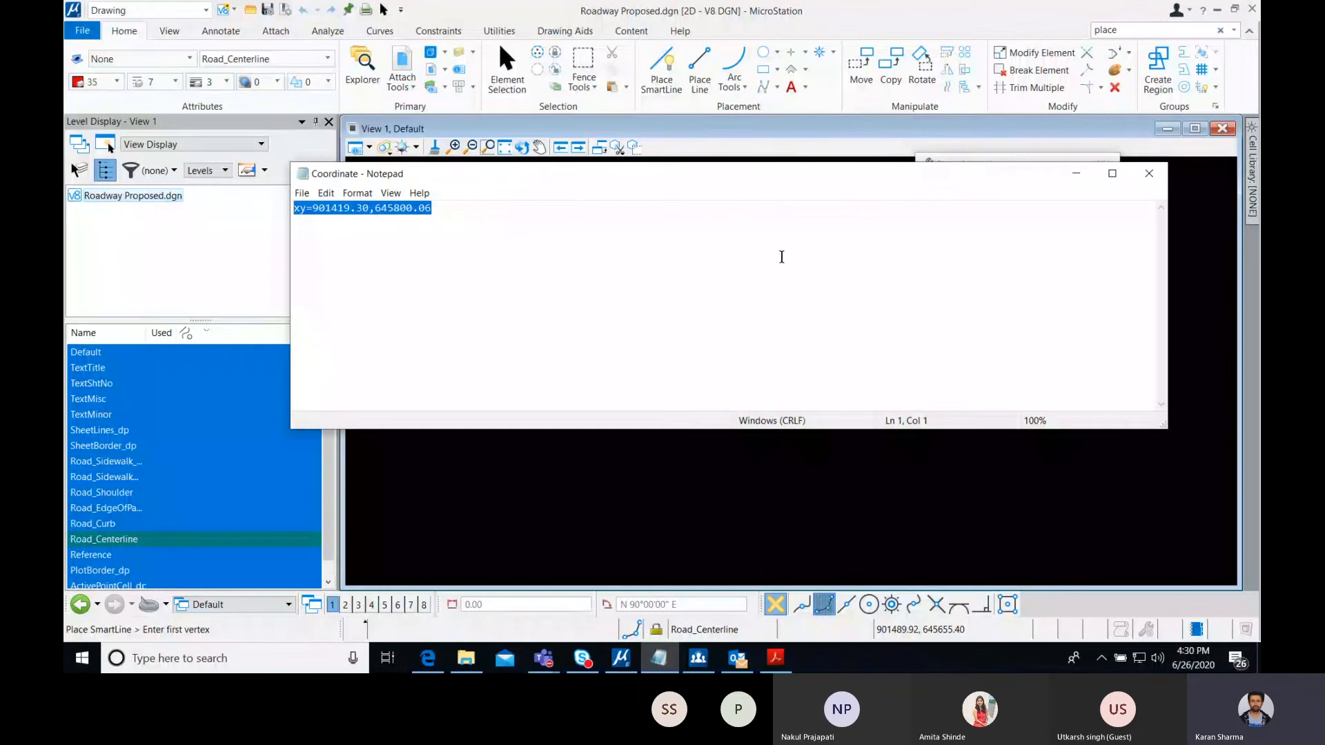
{"action": "left_click", "coordinate": [1075, 173]}
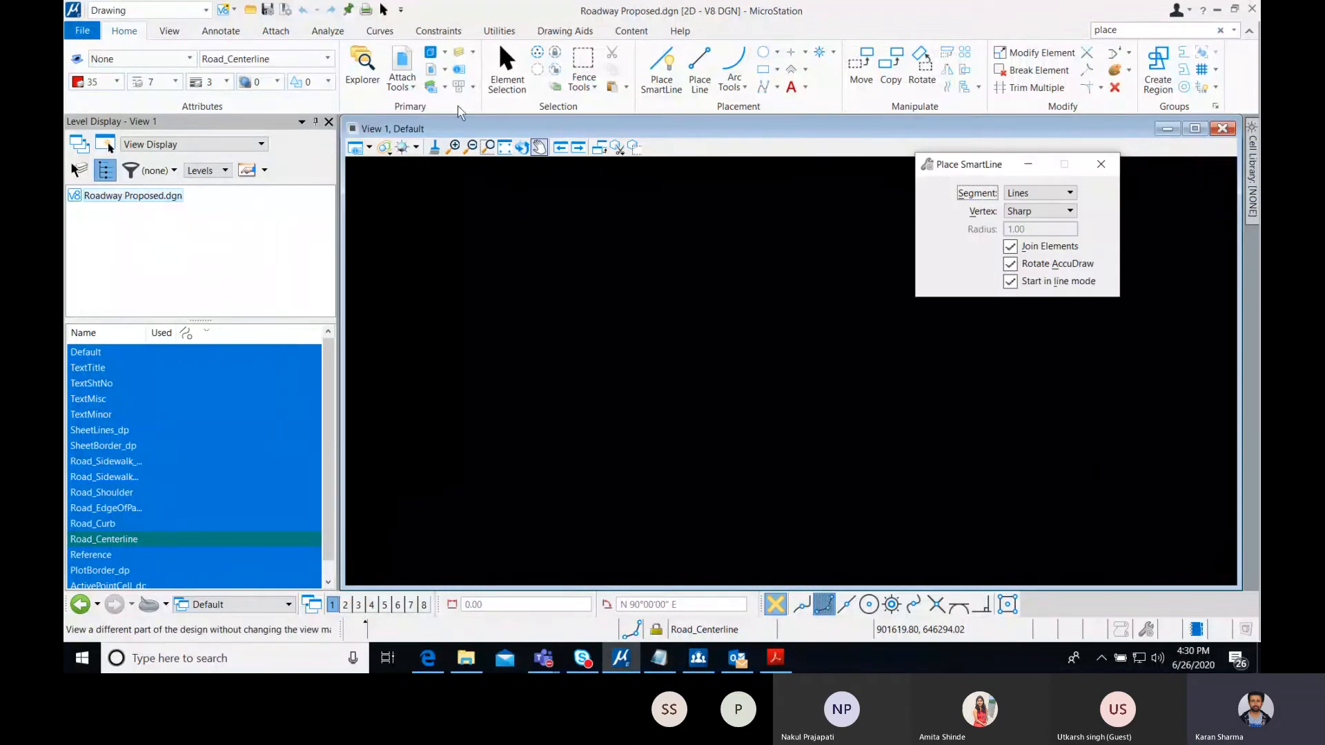
- Place the SmartLine's first vertex by key-in at the copied coordinate xy=901419.30,645800.06, and close the Key-in dialog
{"action": "left_click", "coordinate": [457, 88]}
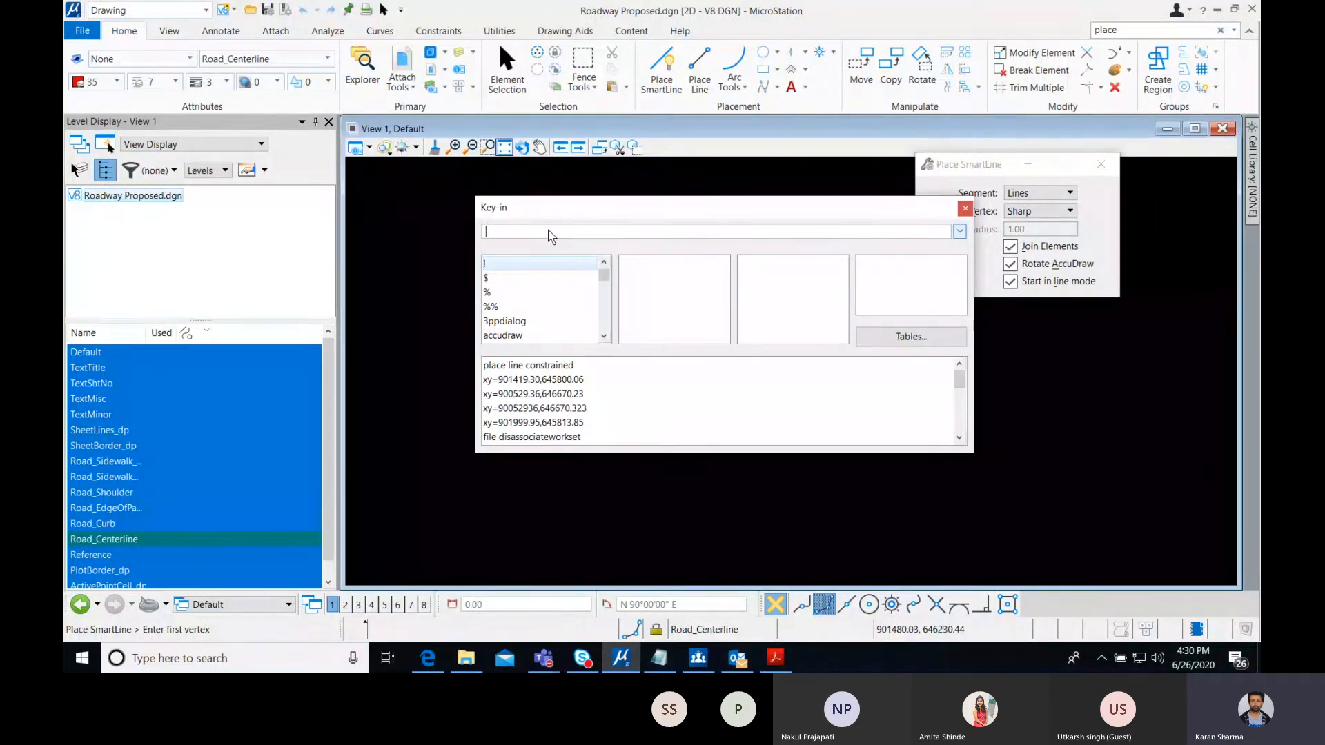
{"action": "key", "text": "ctrl+v"}
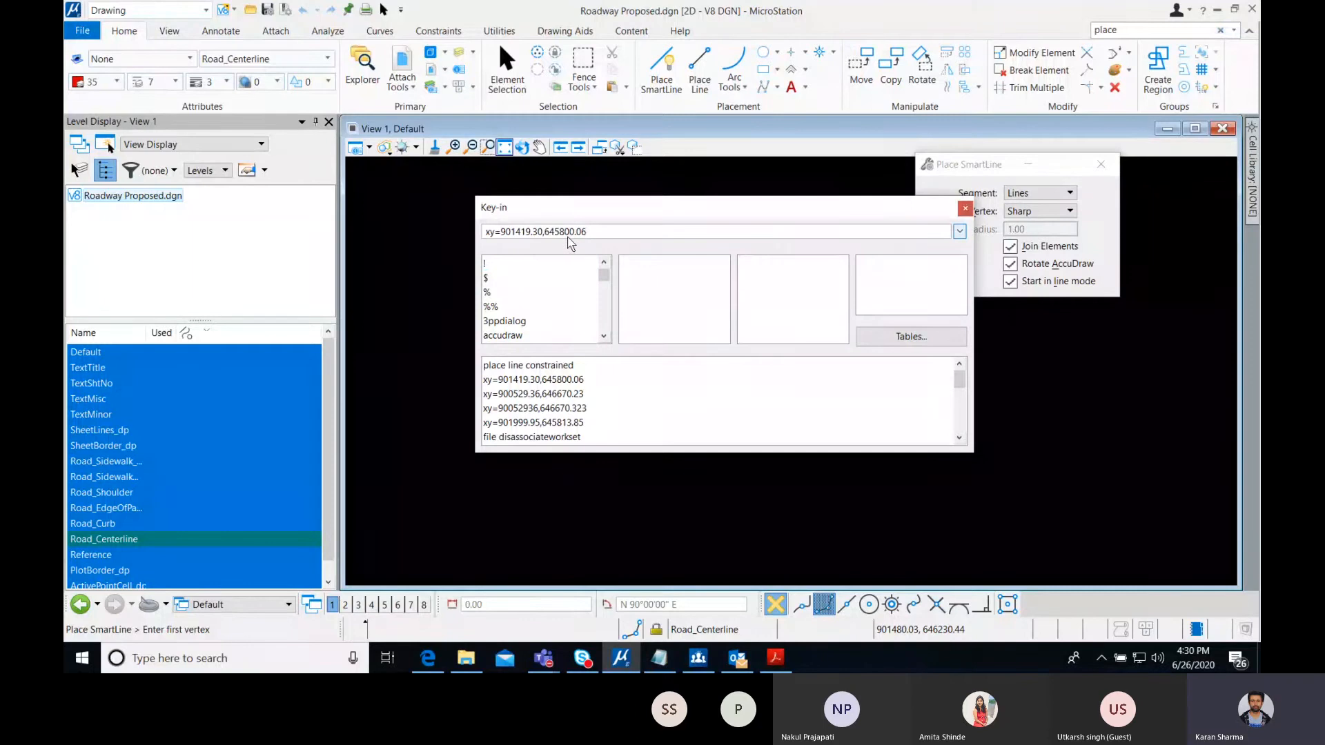
{"action": "key", "text": "Return"}
{"action": "left_click_drag", "start_coordinate": [714, 208], "coordinate": [889, 401]}
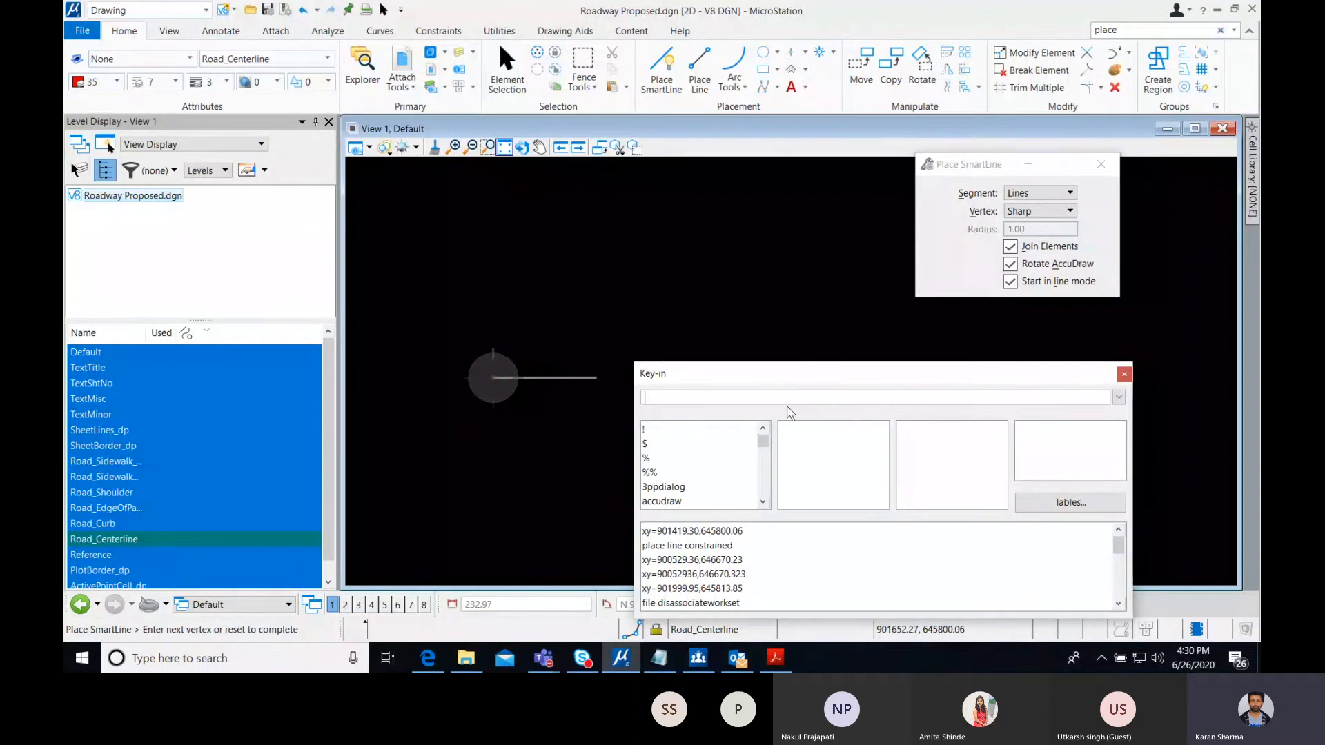
{"action": "left_click_drag", "start_coordinate": [790, 376], "coordinate": [772, 275]}
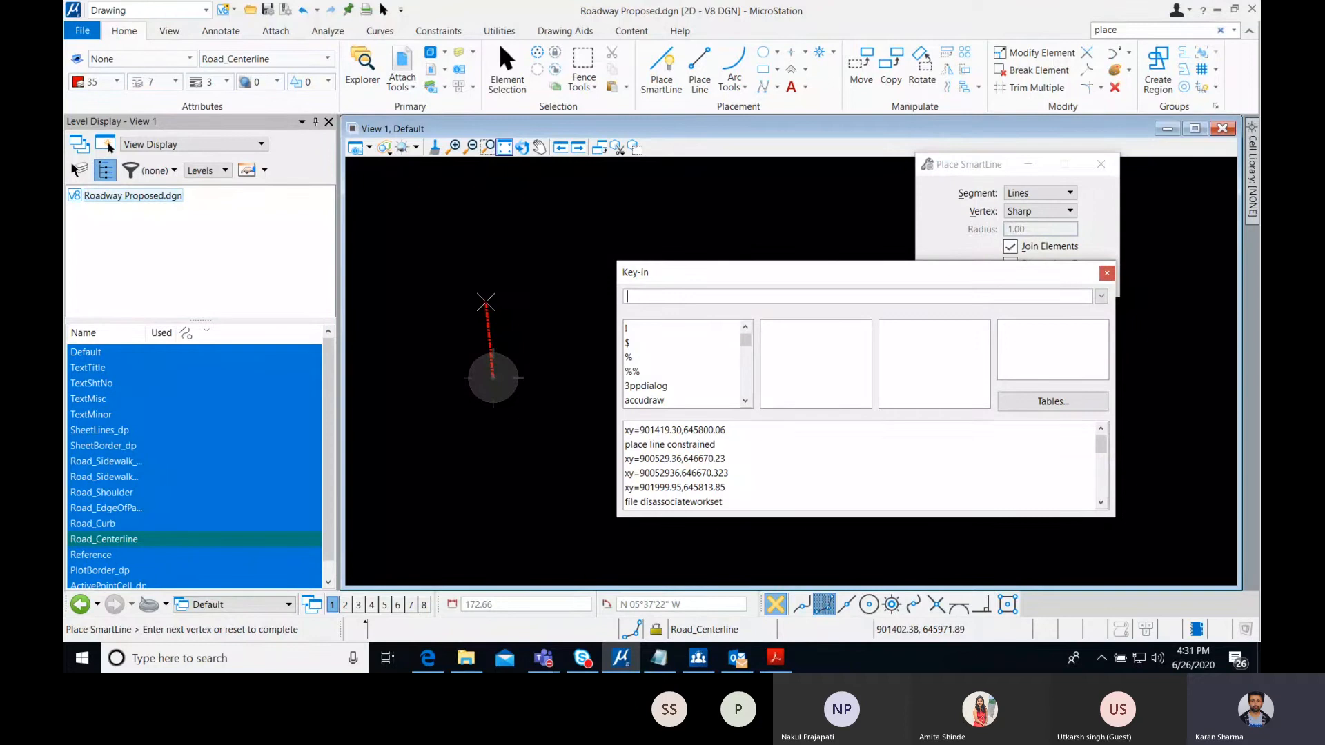
{"action": "middle_click_drag", "start_coordinate": [433, 337], "coordinate": [584, 321]}
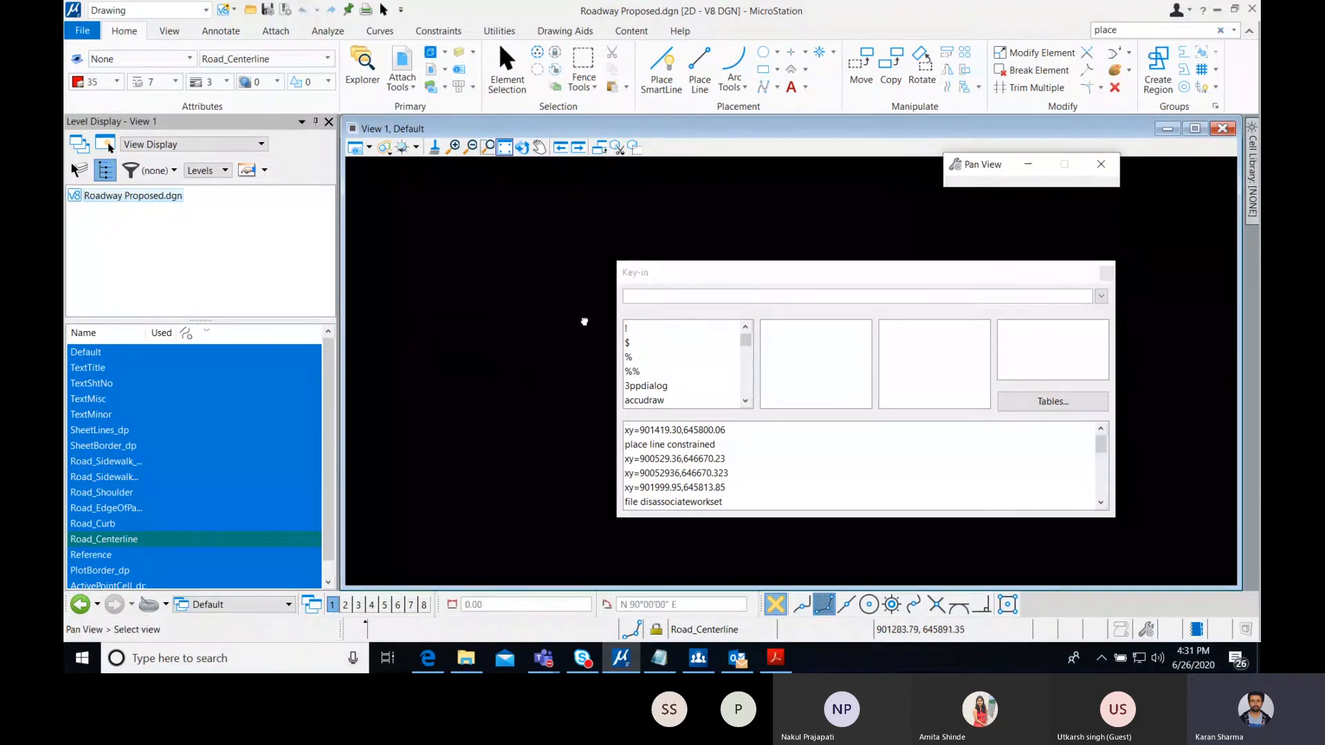
{"action": "left_click_drag", "start_coordinate": [813, 270], "coordinate": [696, 270]}
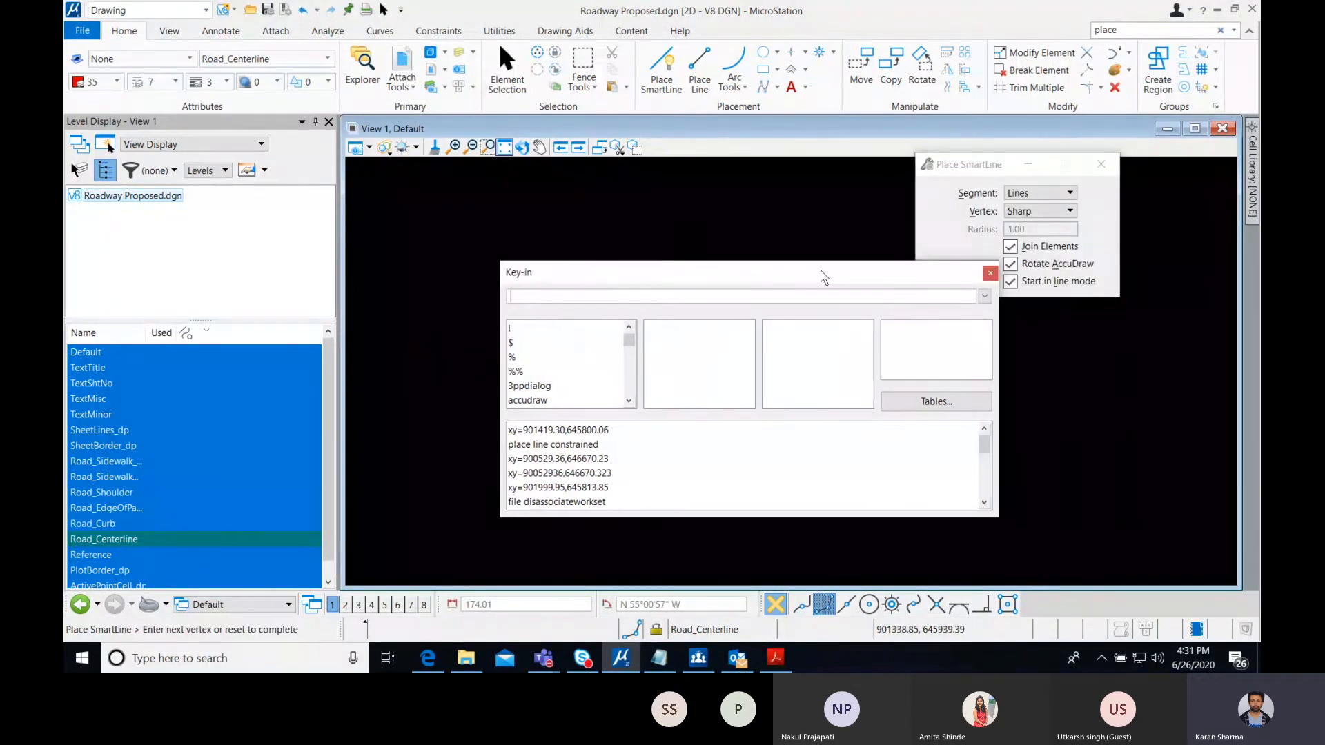
{"action": "left_click", "coordinate": [990, 273]}
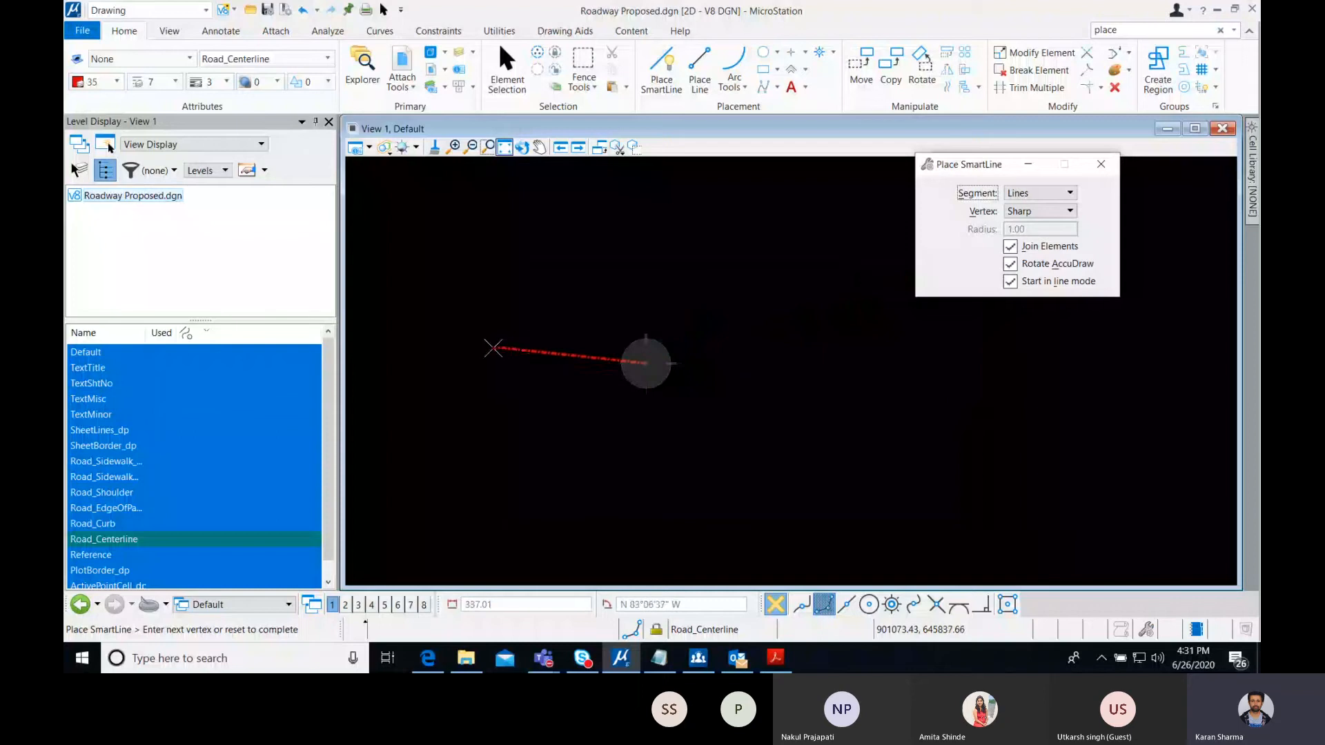
- Draw the centerline's first straight segment from the start point with length 604.03 and bearing S88°38'25"W
{"action": "middle_click_drag", "start_coordinate": [493, 348], "coordinate": [528, 337]}
{"action": "left_click", "coordinate": [541, 604]}
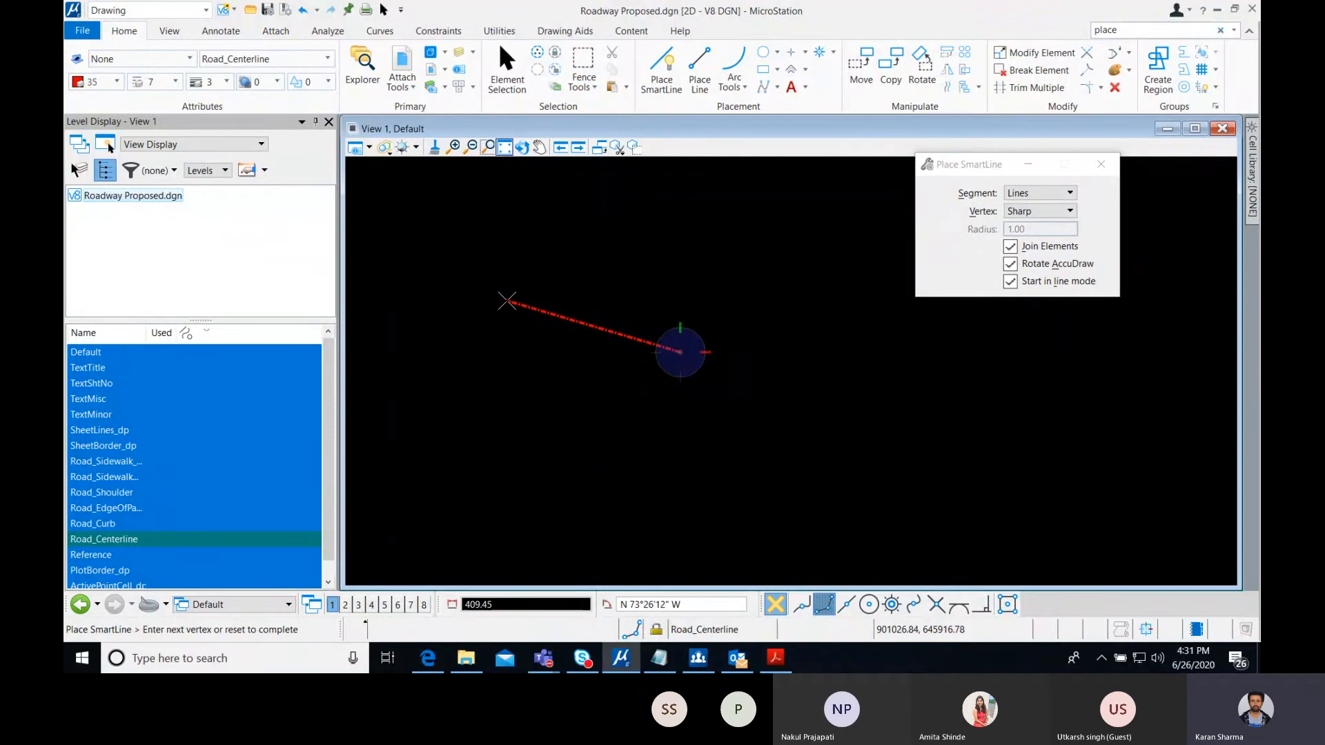
{"action": "key", "text": "Return"}
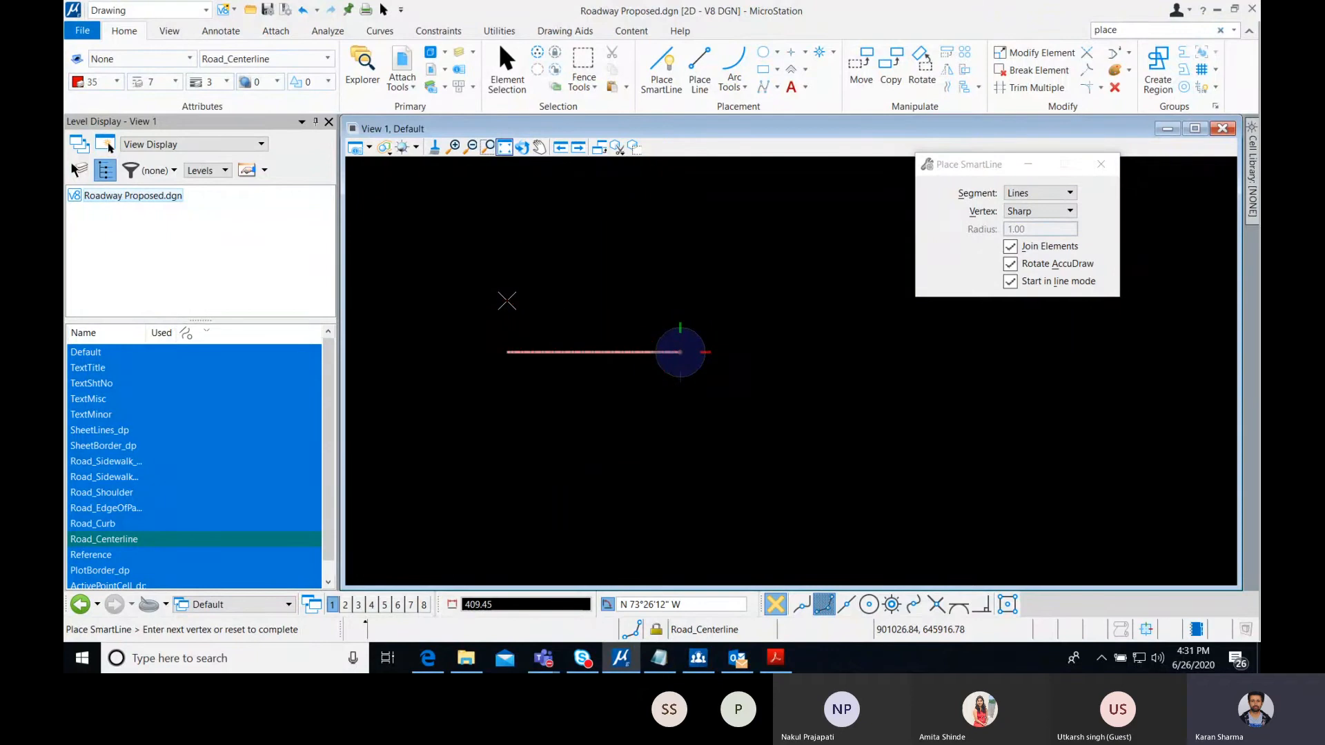
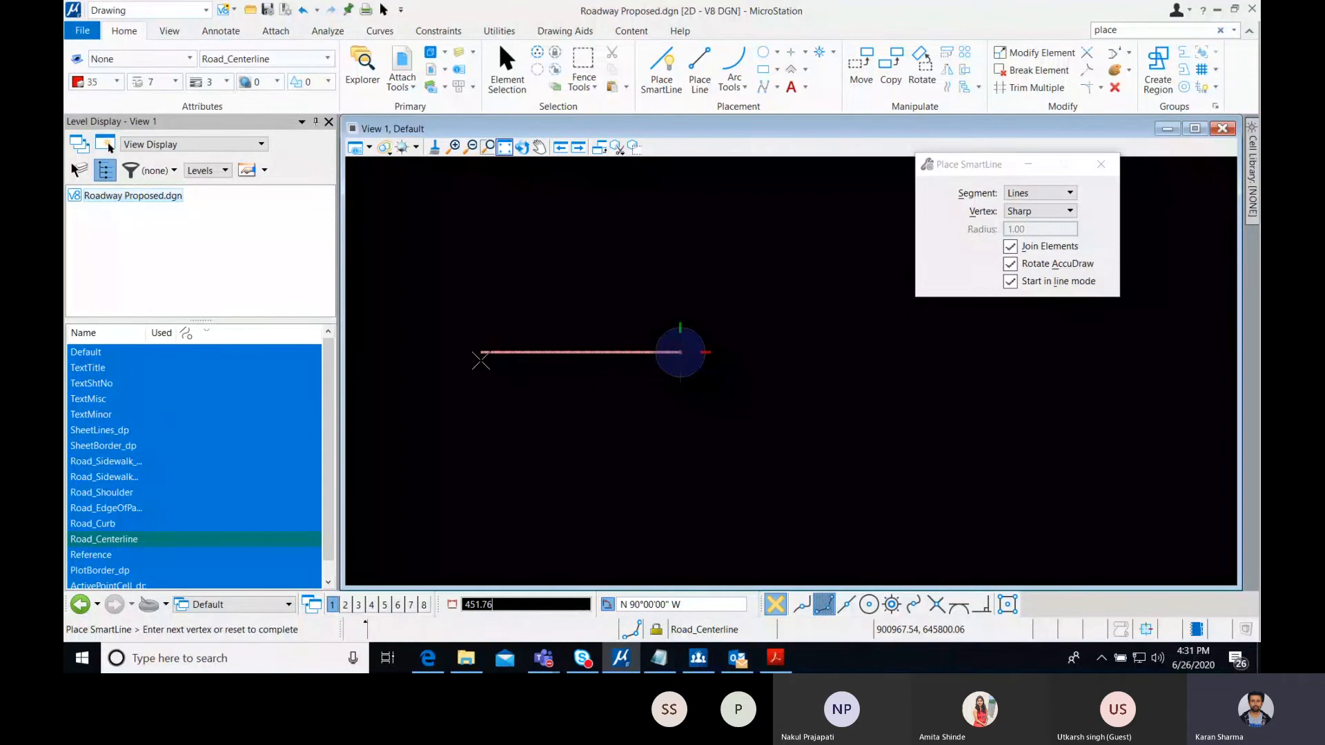
{"action": "type", "text": "60"}
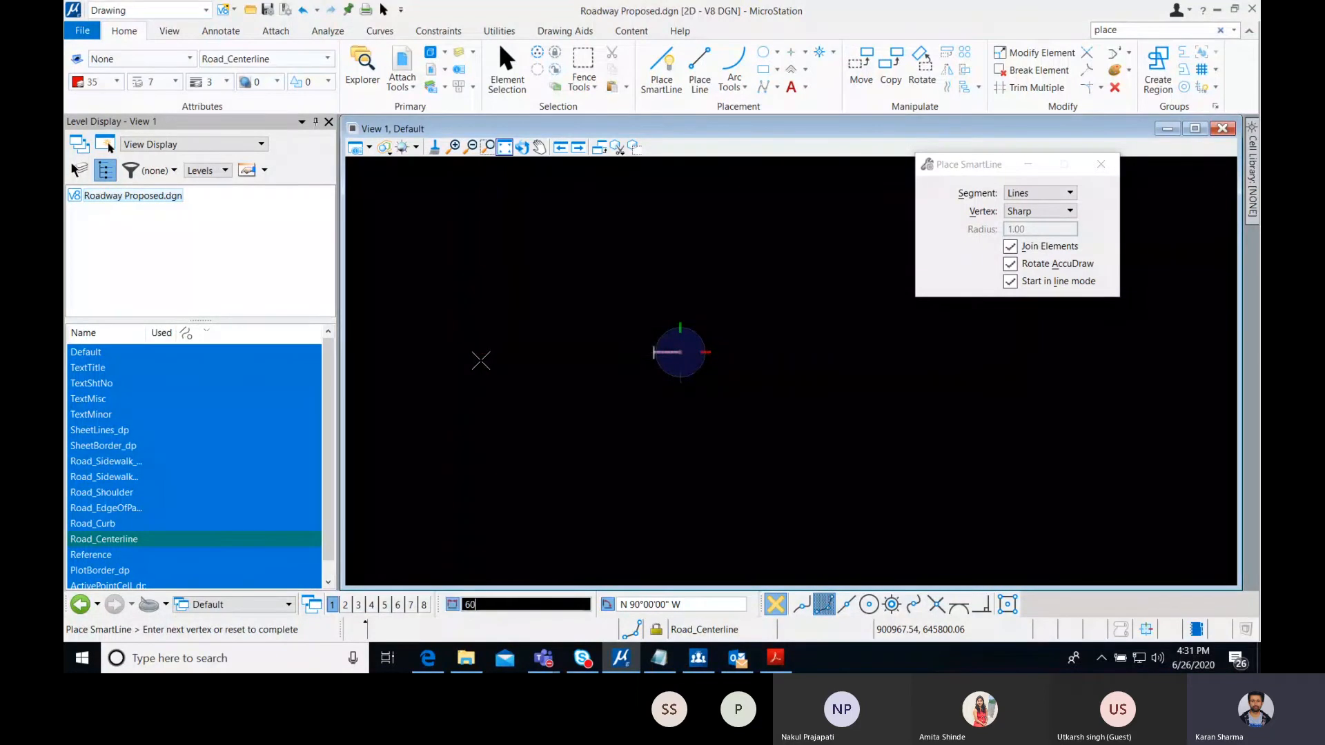
{"action": "type", "text": "4.03"}
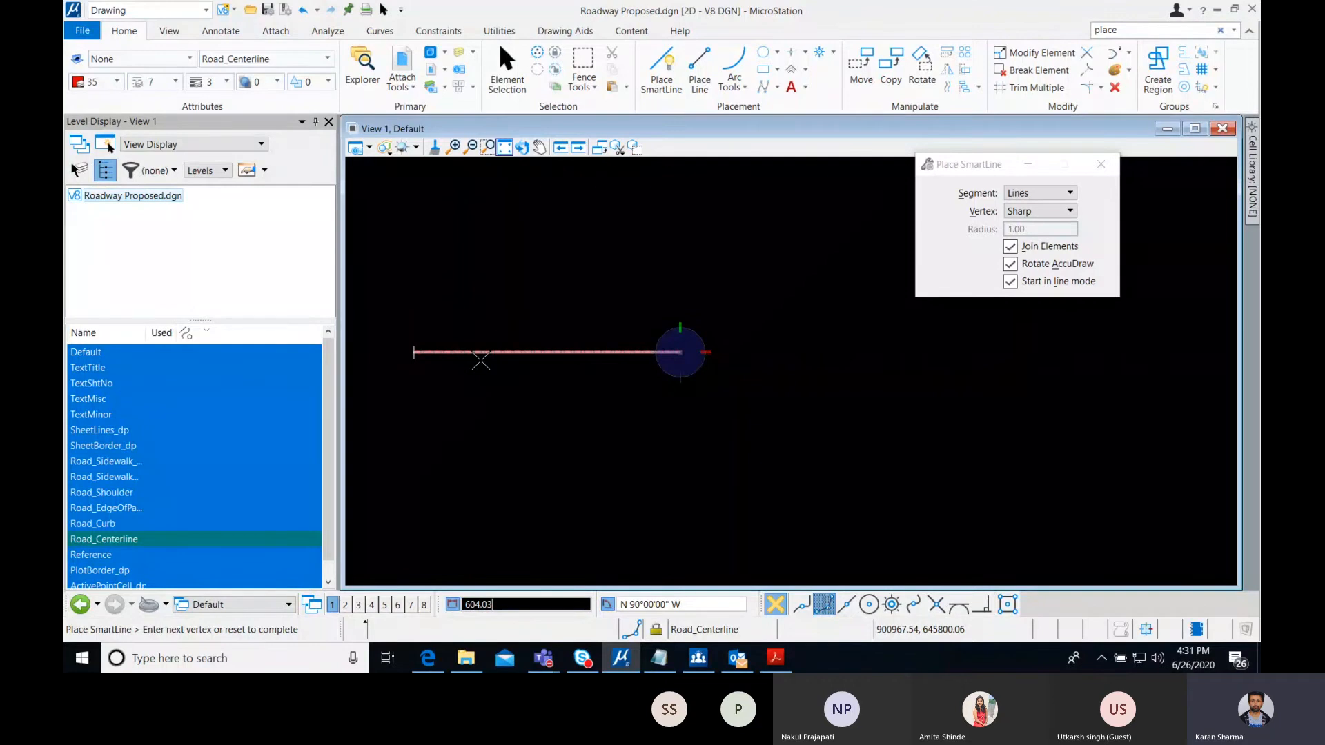
{"action": "key", "text": "Tab"}
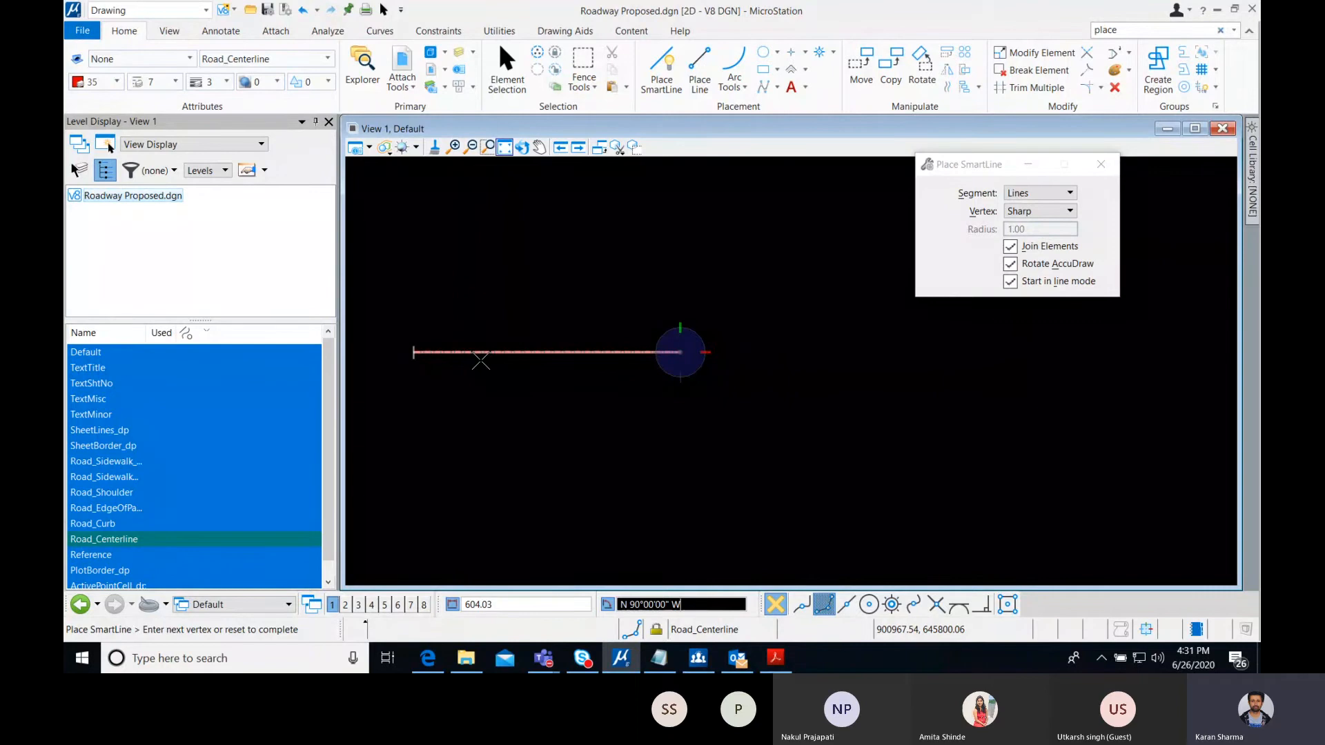
{"action": "type", "text": "S88°38"}
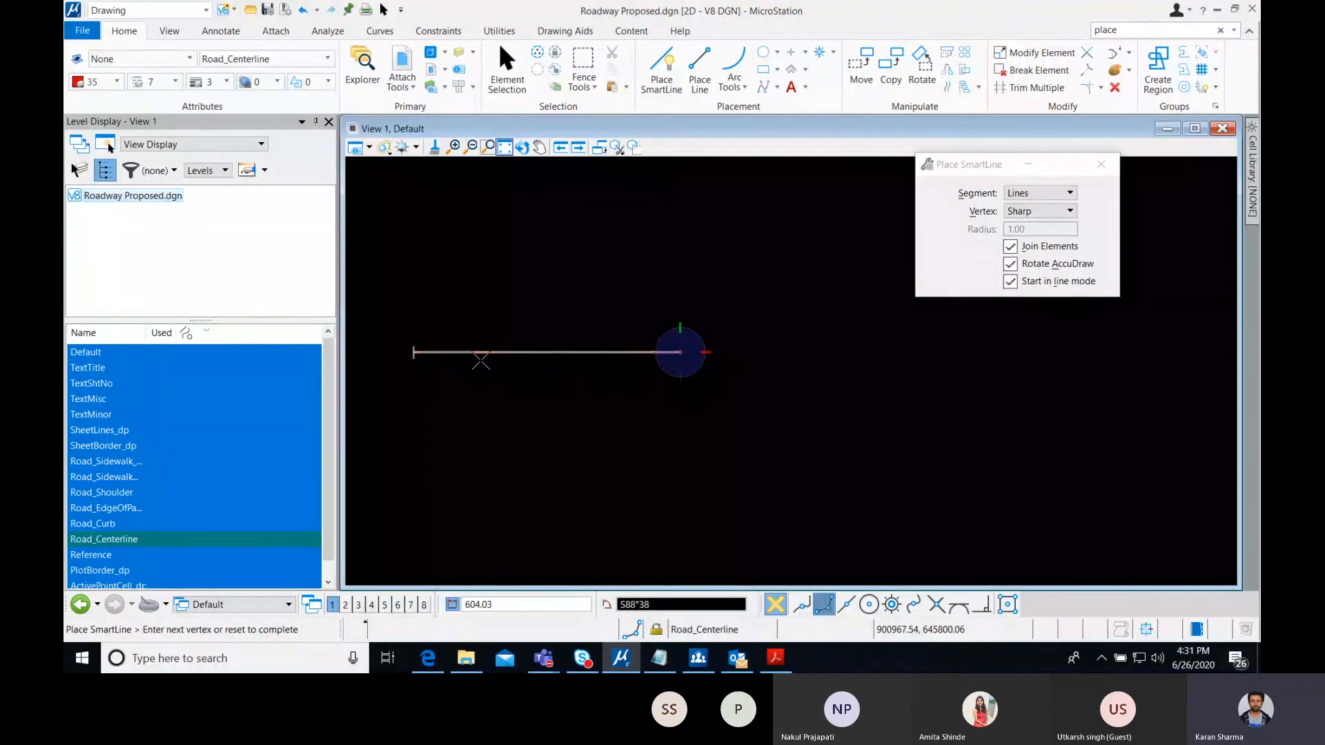
{"action": "type", "text": "'25\""}
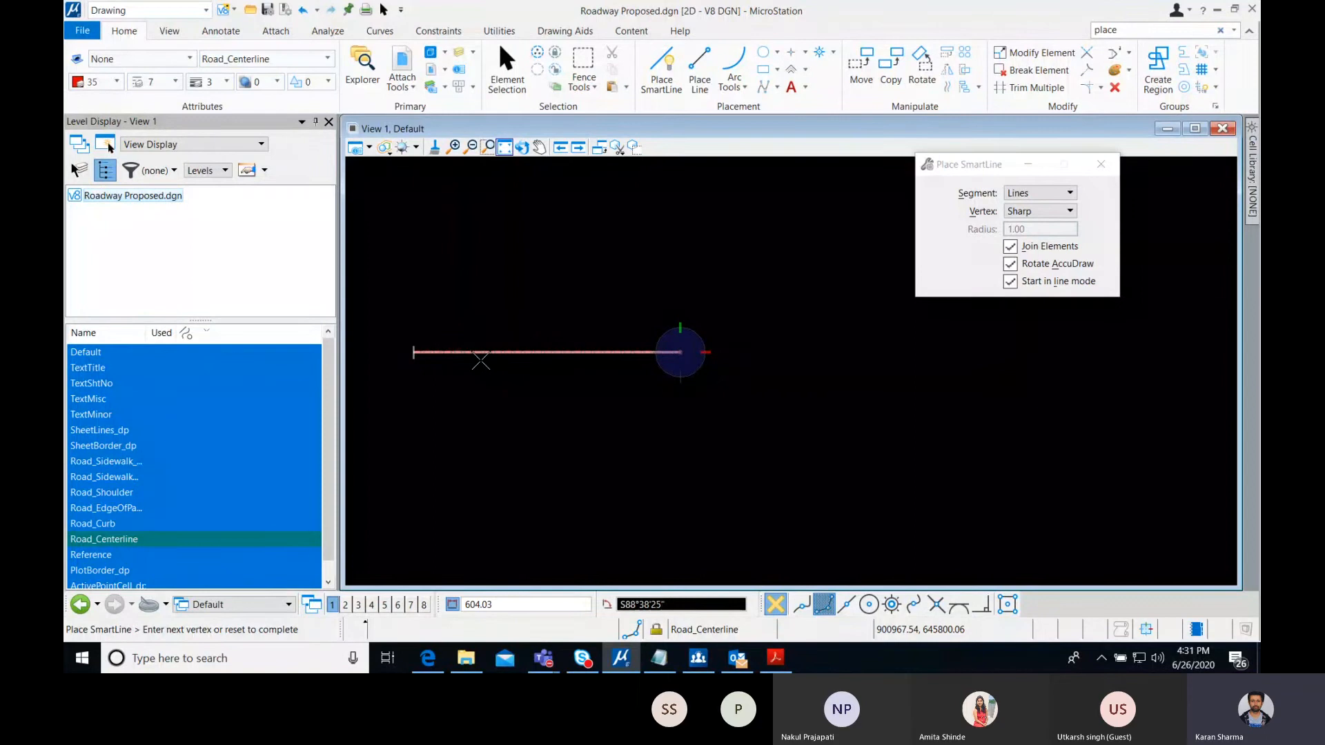
{"action": "type", "text": "W"}
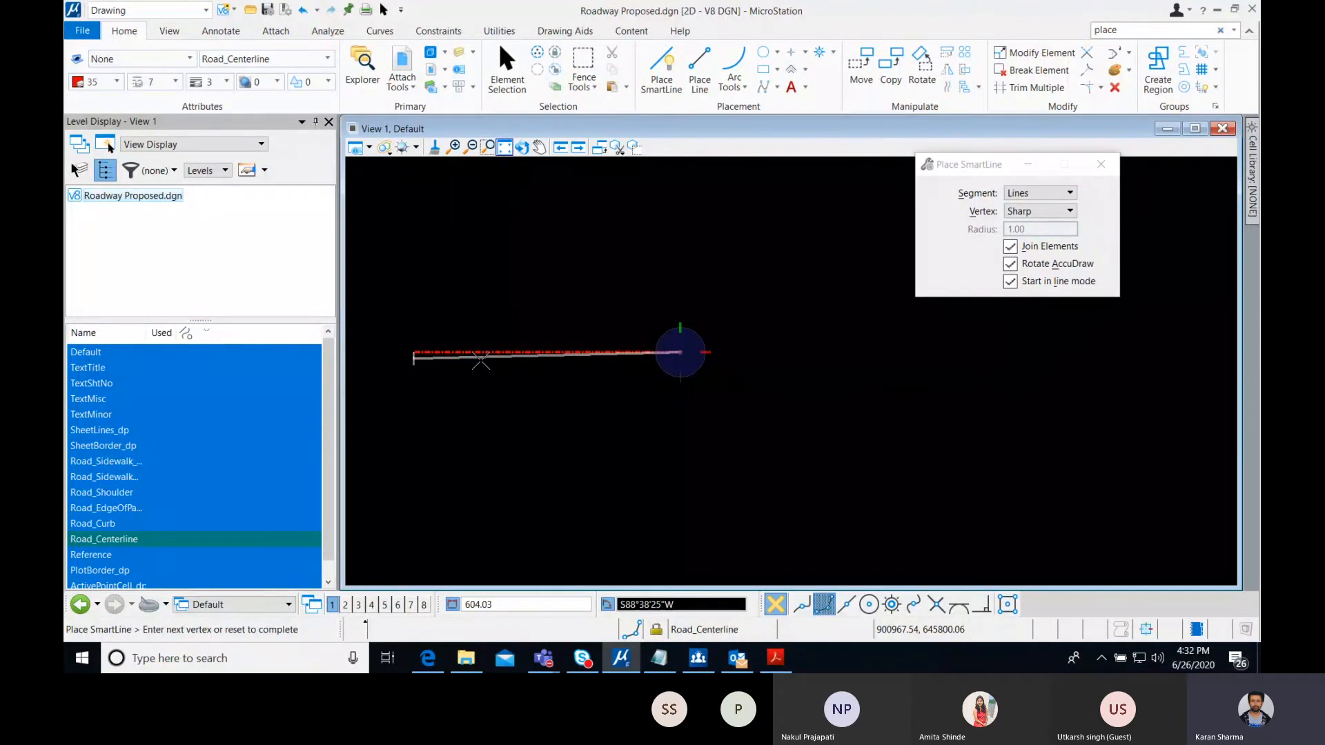
{"action": "left_click", "coordinate": [442, 376]}
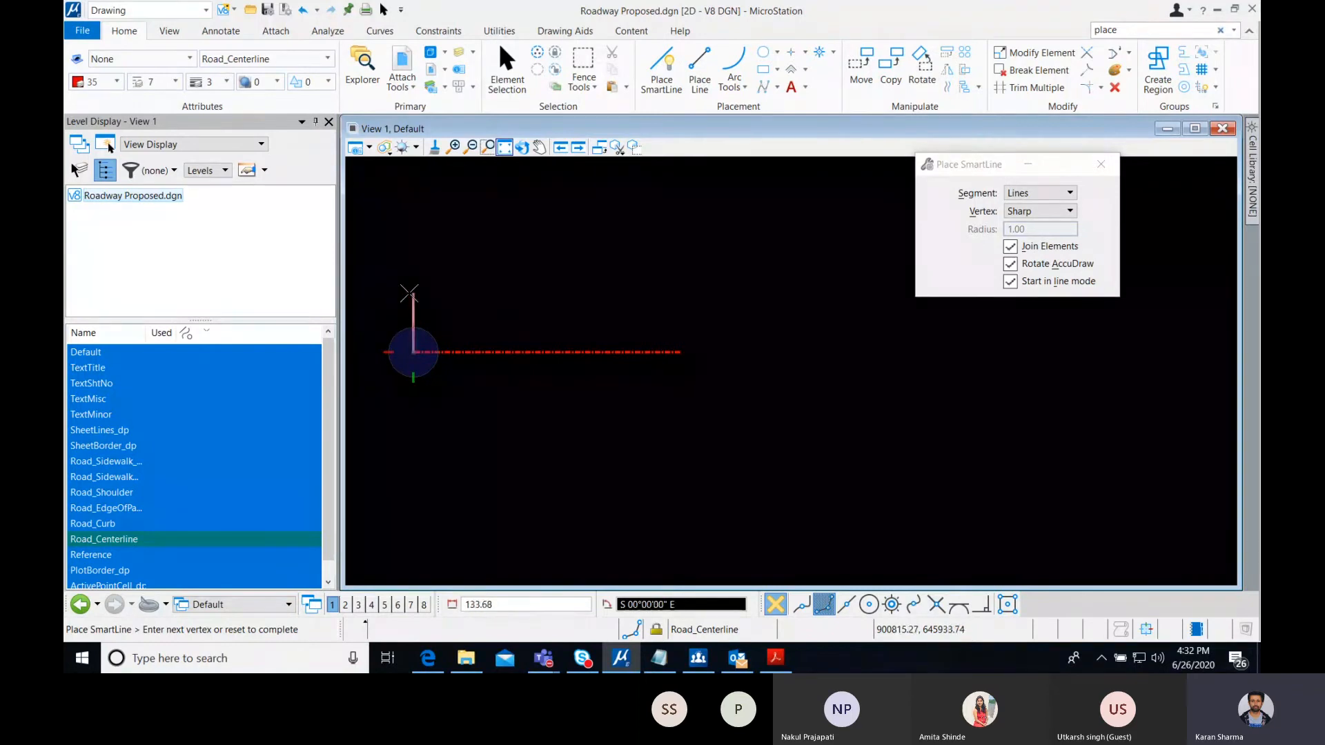
- Switch the SmartLine to arc segments and place the arc center 846 directly above the line's west end
{"action": "key", "text": "space"}
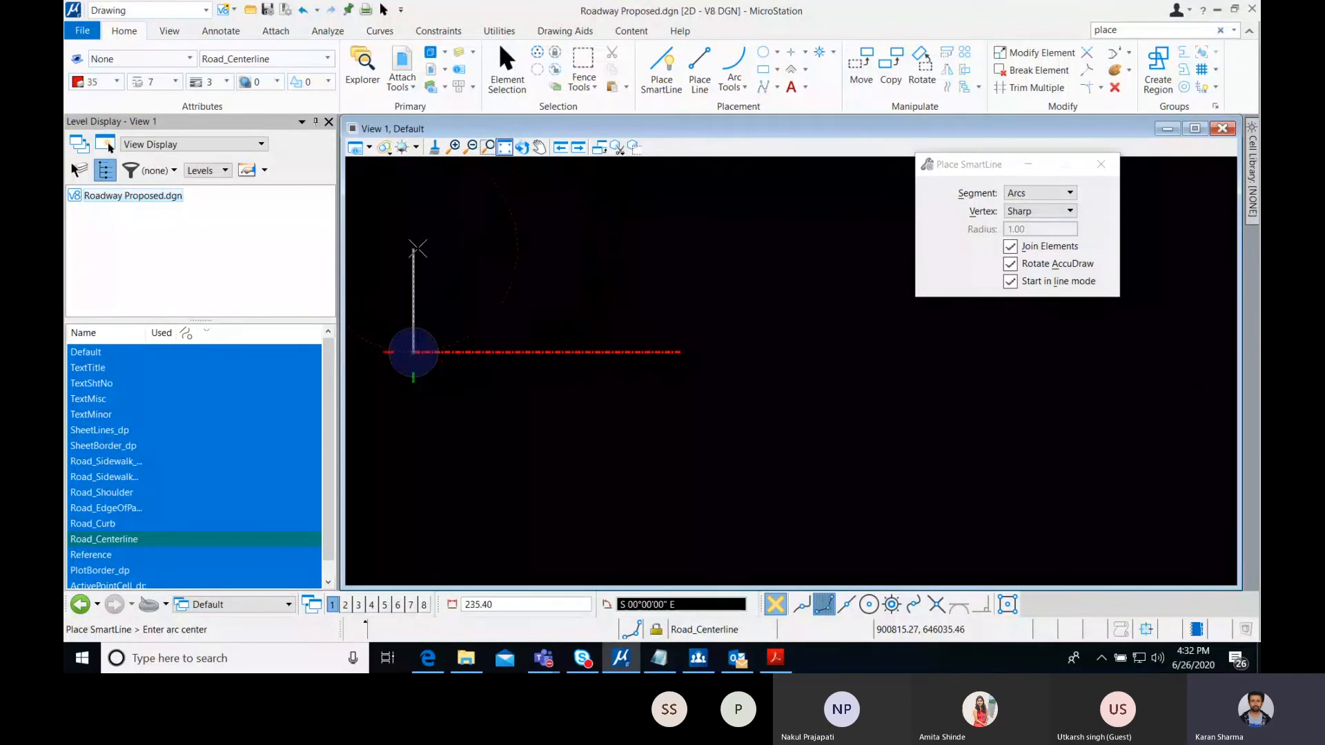
{"action": "middle_click_drag", "start_coordinate": [414, 242], "coordinate": [452, 349]}
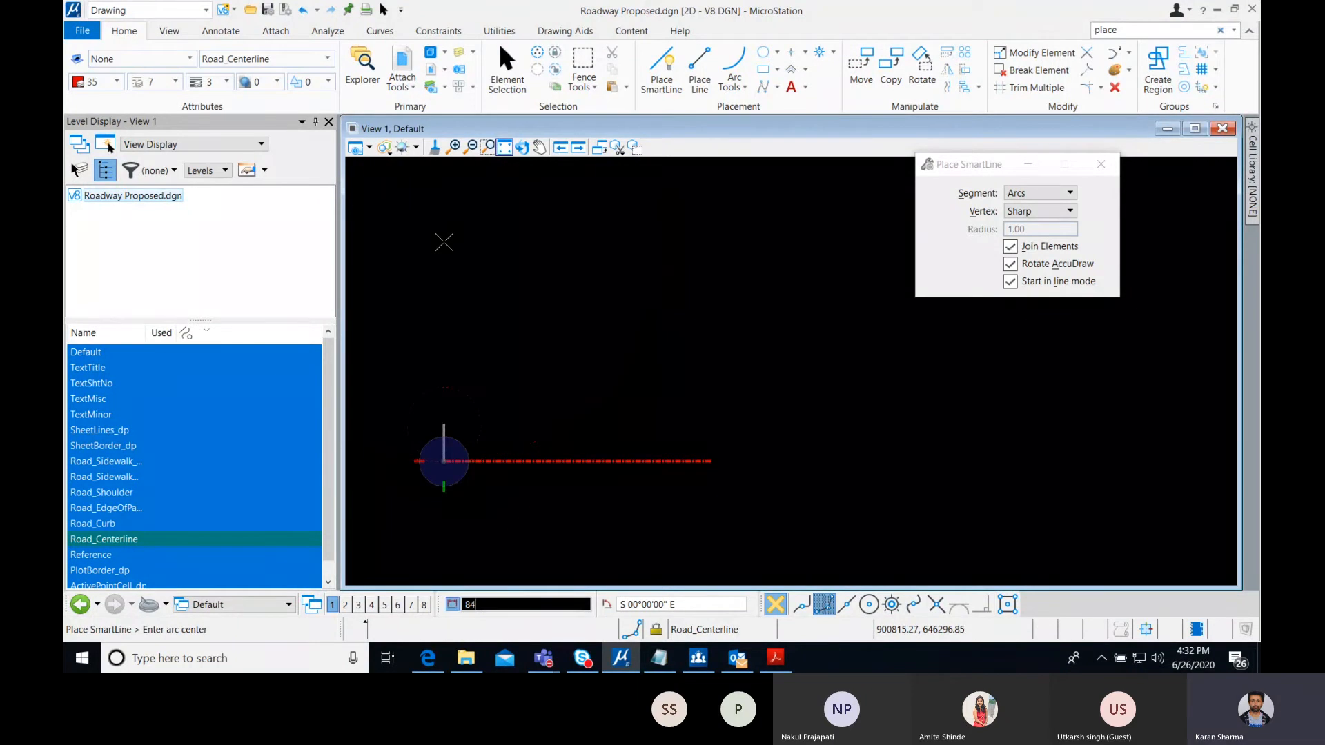
{"action": "scroll", "coordinate": [444, 241], "scroll_direction": "down", "scroll_amount": 5}
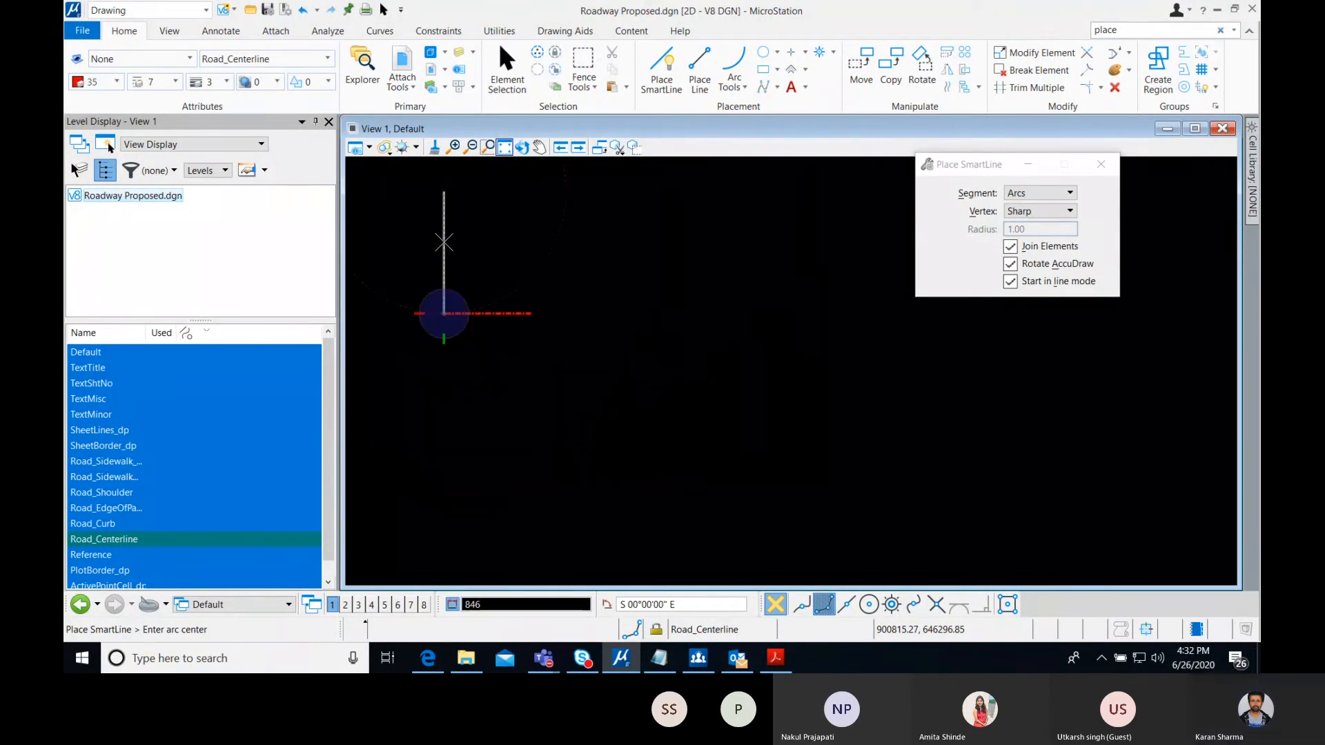
{"action": "left_click", "coordinate": [443, 242]}
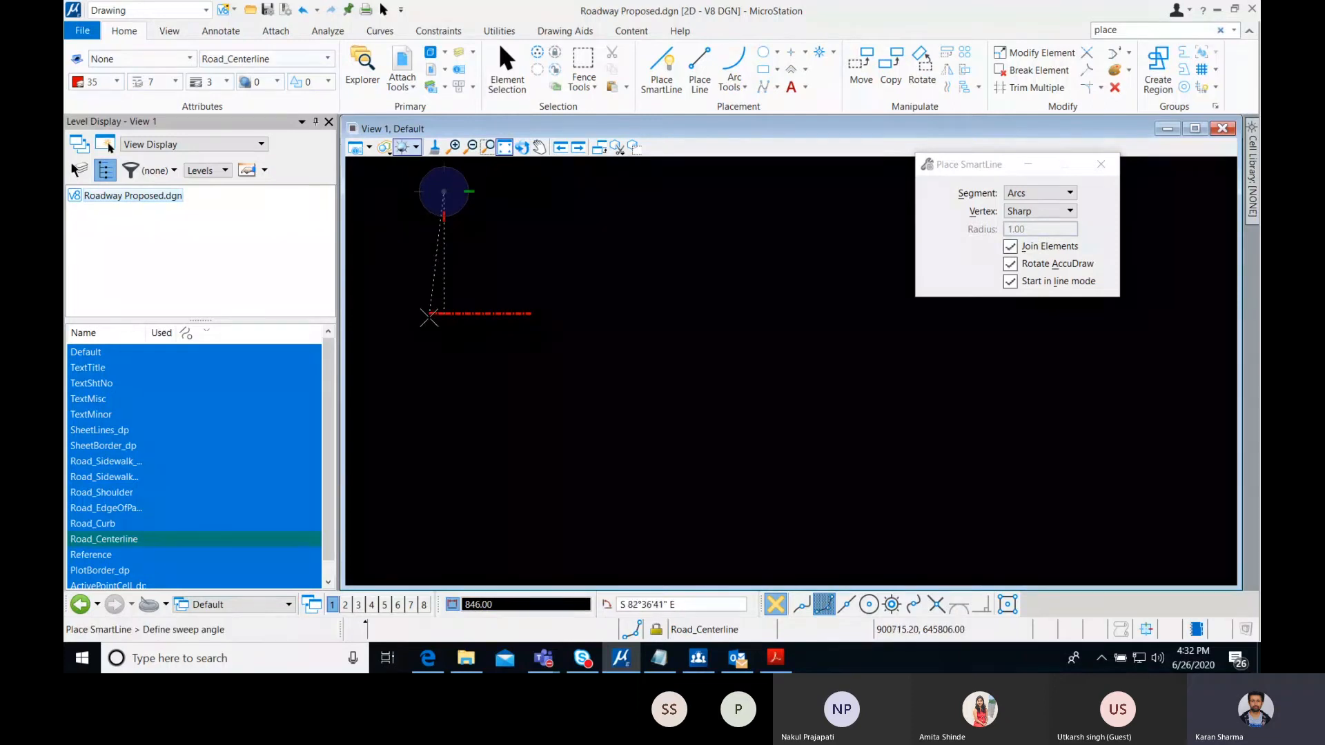
- Sweep the arc from the straight segment's end by an angle of -90°14'33"
{"action": "middle_click_drag", "start_coordinate": [429, 314], "coordinate": [543, 395]}
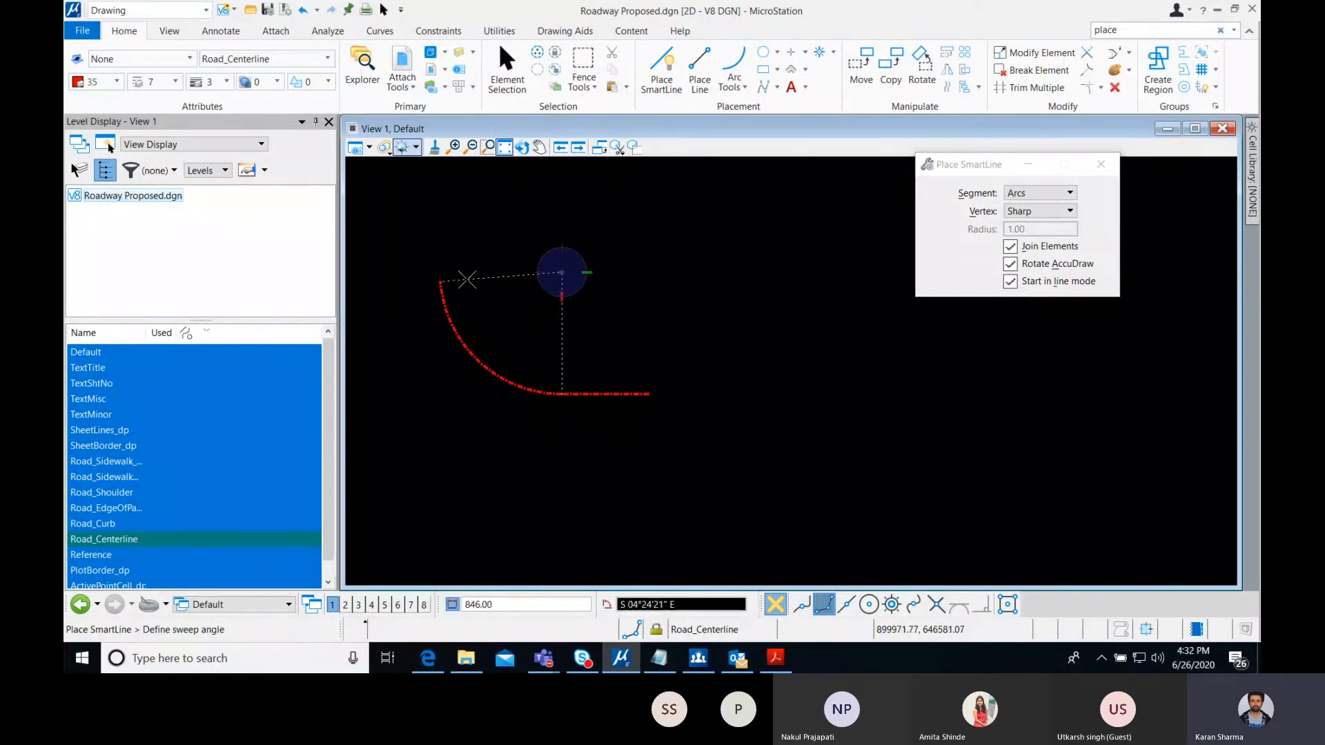
{"action": "type", "text": "-90"}
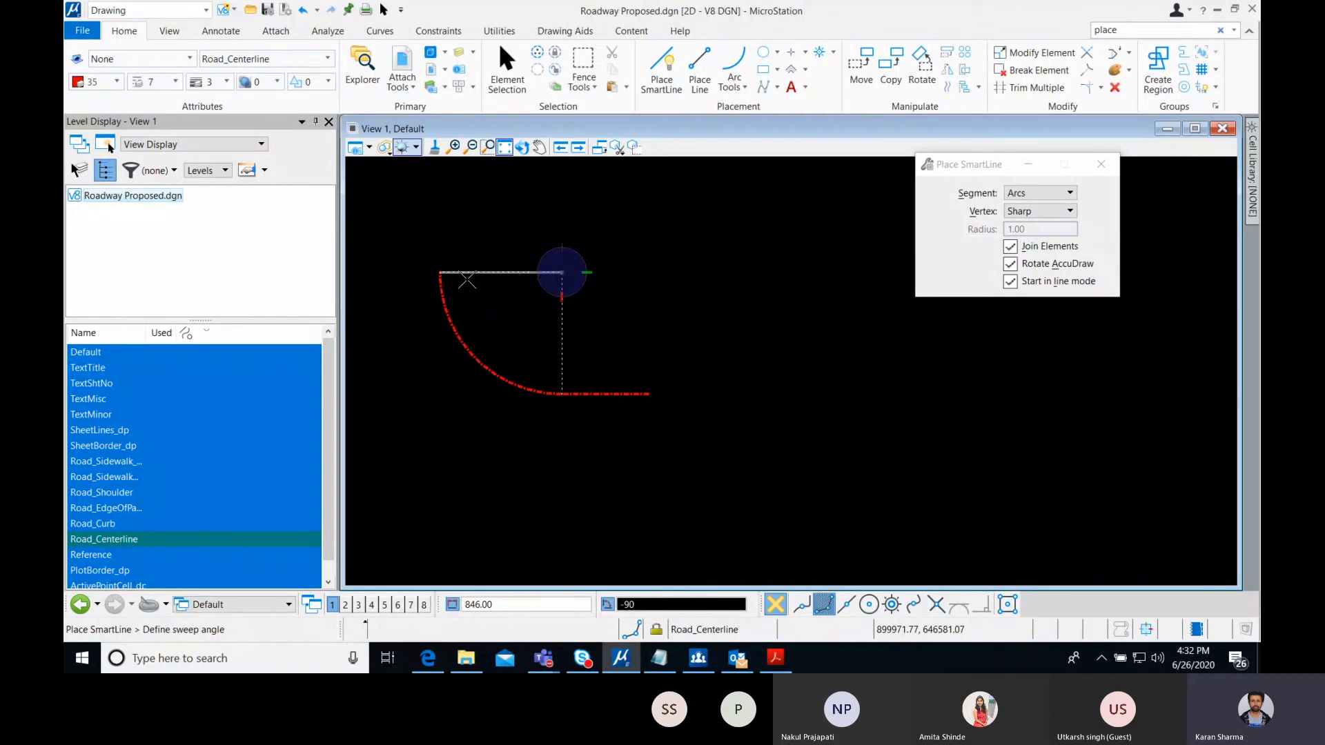
{"action": "type", "text": "°"}
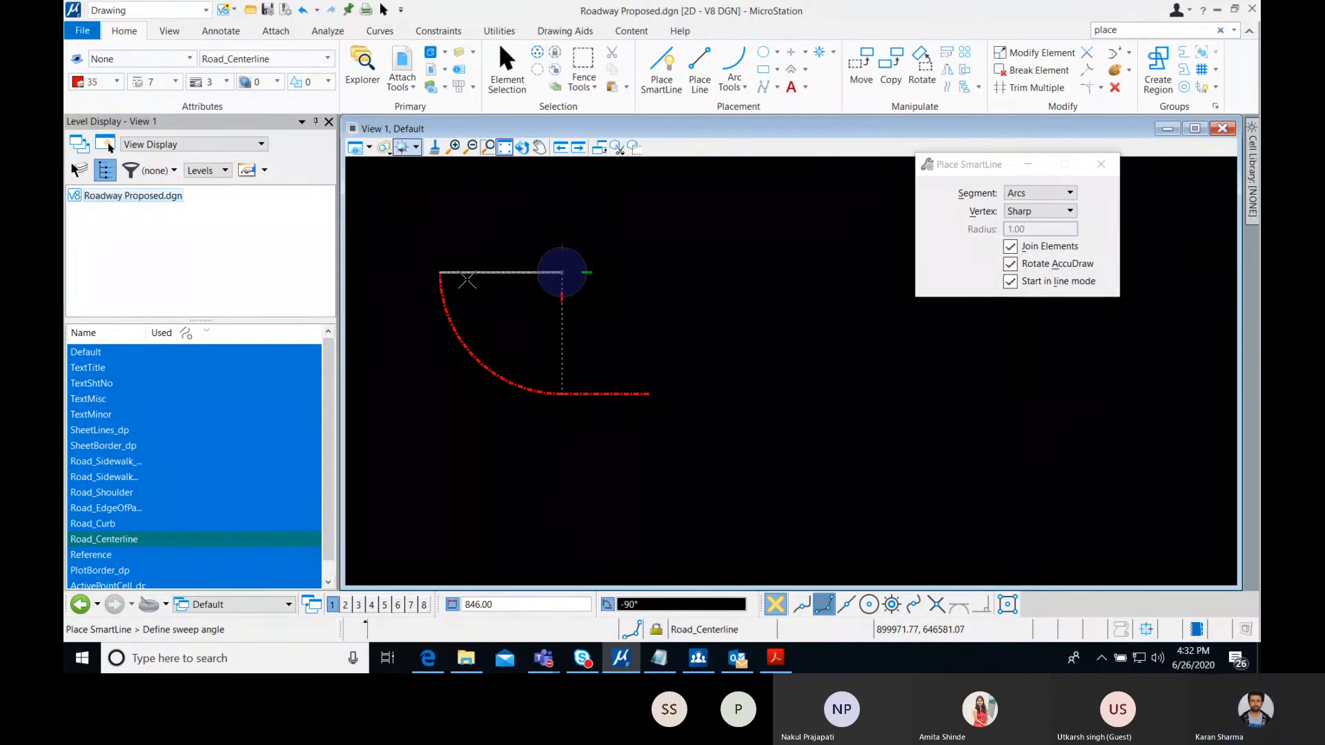
{"action": "type", "text": "14"}
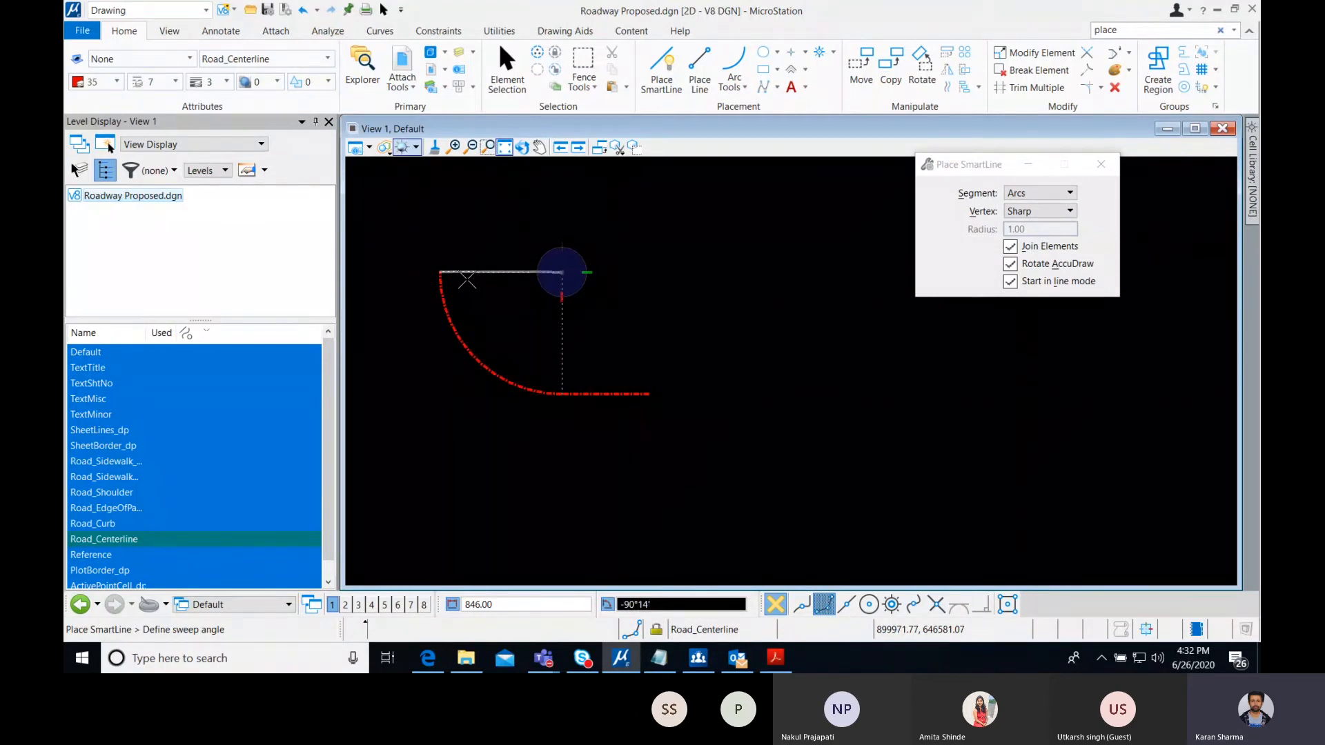
{"action": "type", "text": "'33"}
{"action": "middle_click_drag", "start_coordinate": [453, 204], "coordinate": [465, 367]}
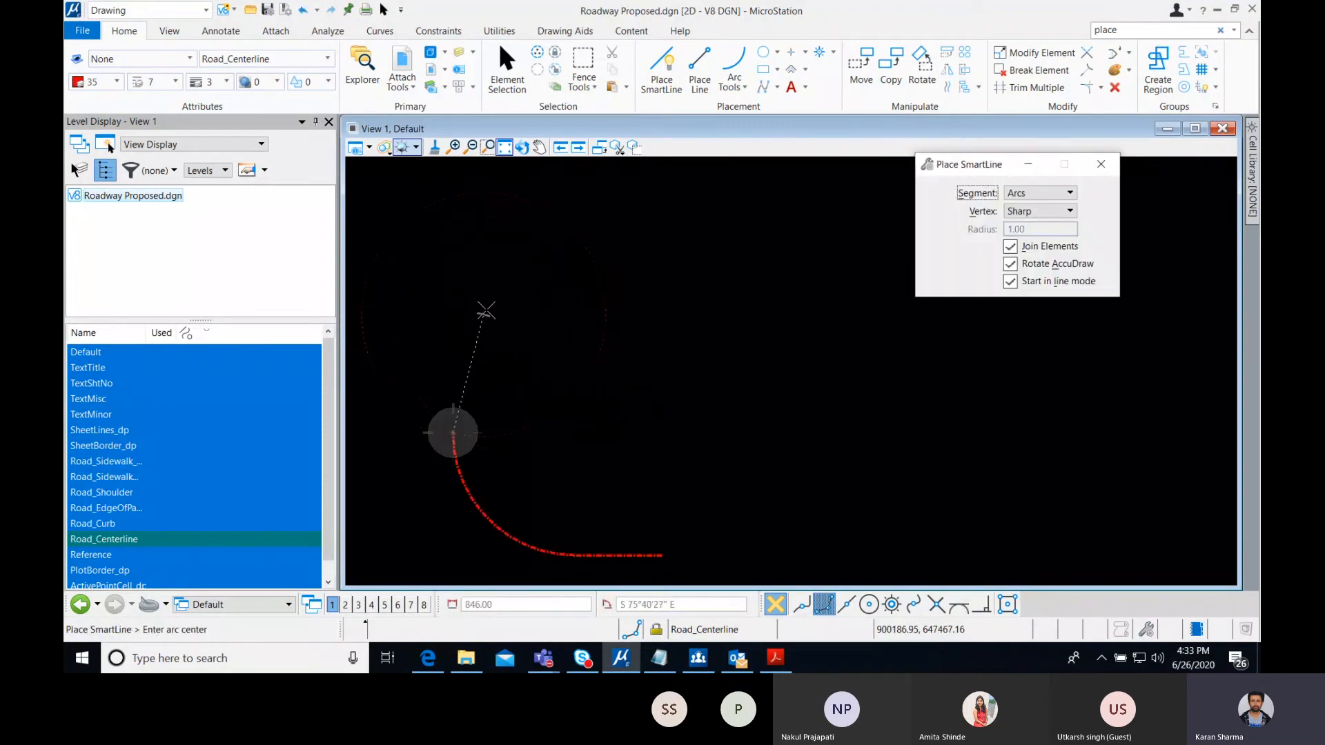
{"action": "left_click", "coordinate": [519, 610]}
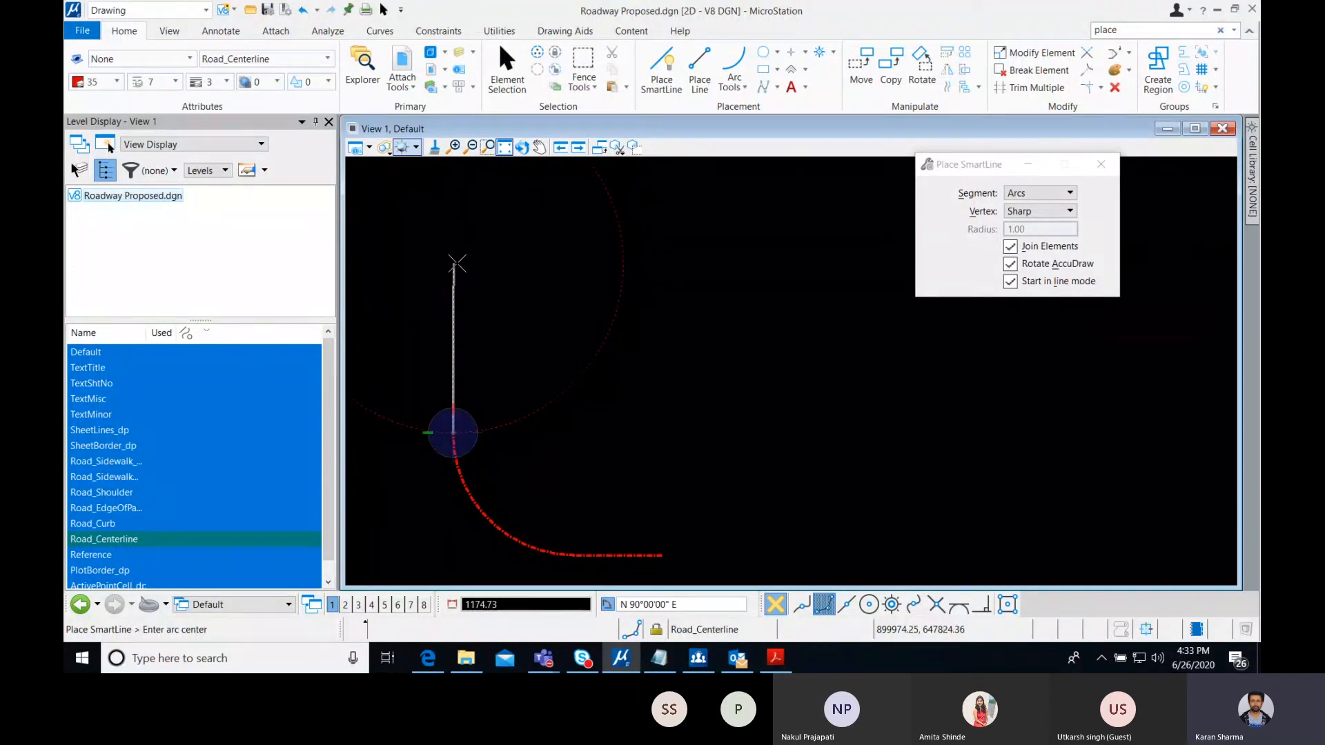
{"action": "type", "text": "10"}
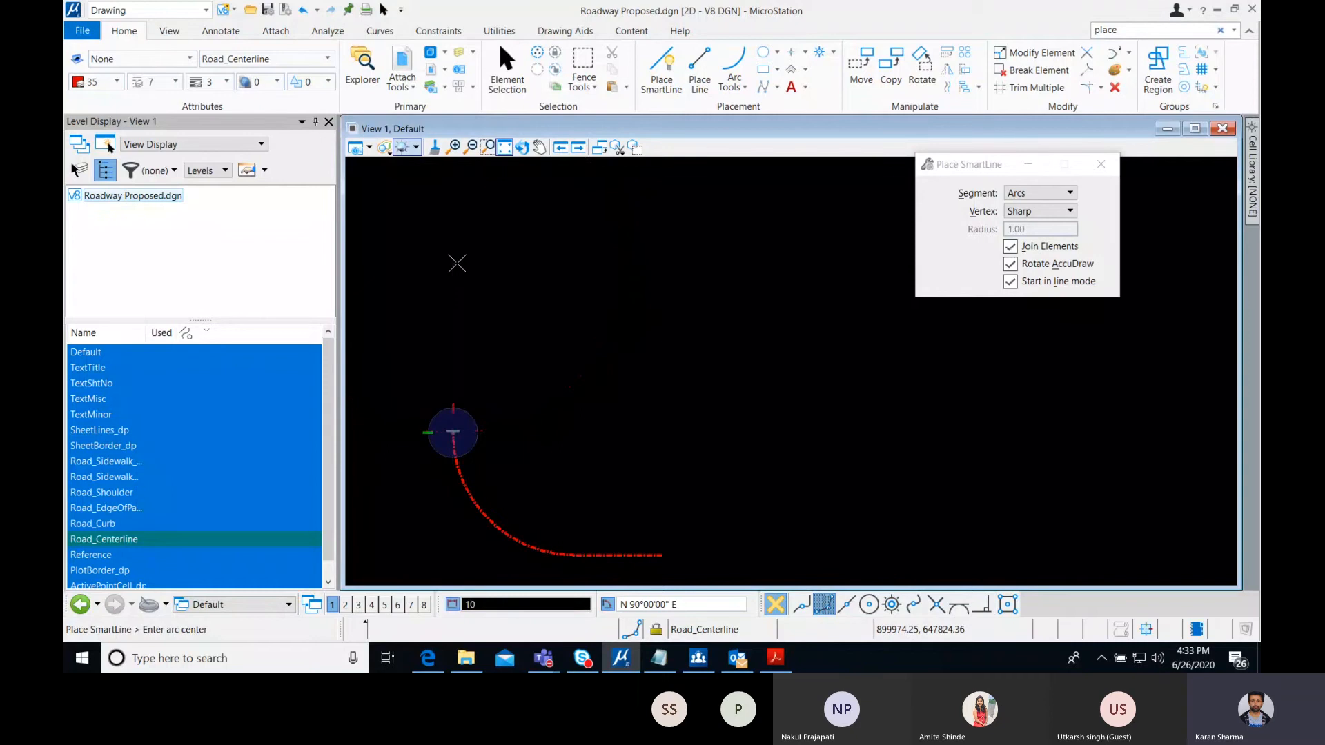
{"action": "type", "text": "24."}
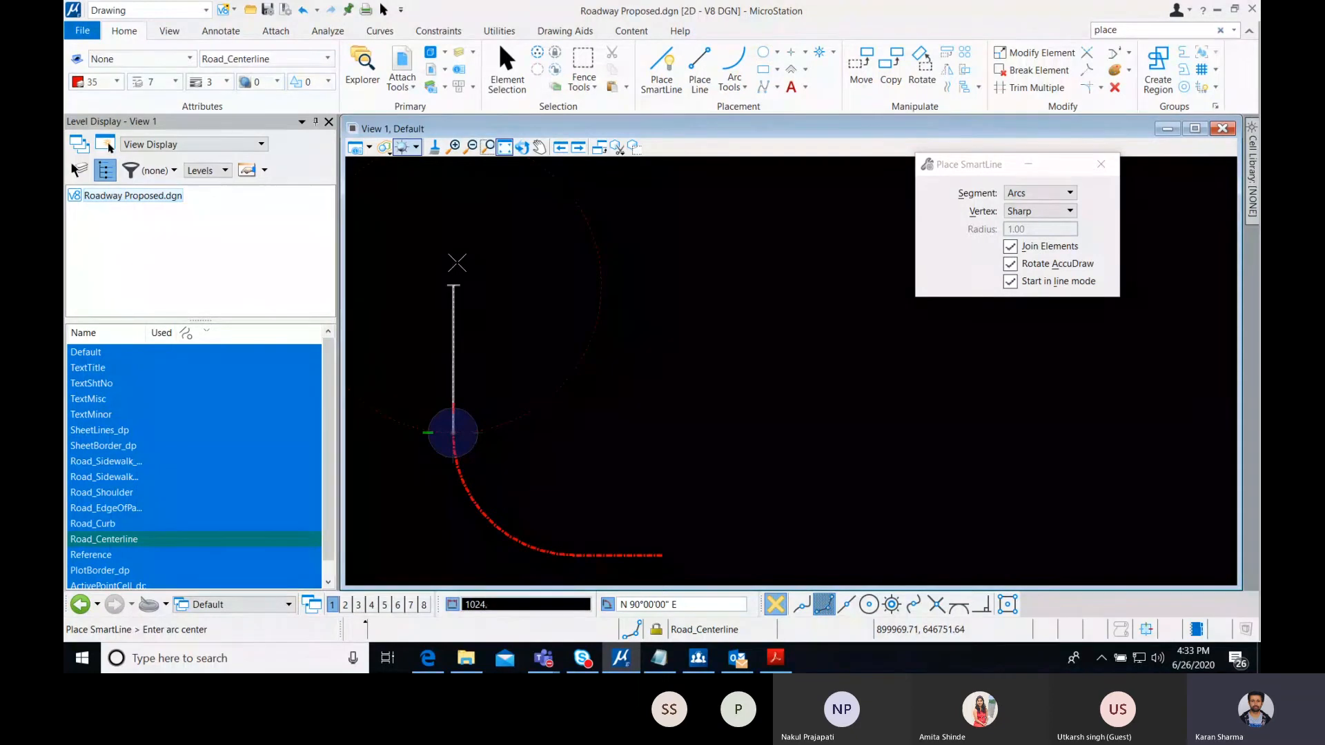
{"action": "type", "text": "97"}
{"action": "left_click", "coordinate": [508, 236]}
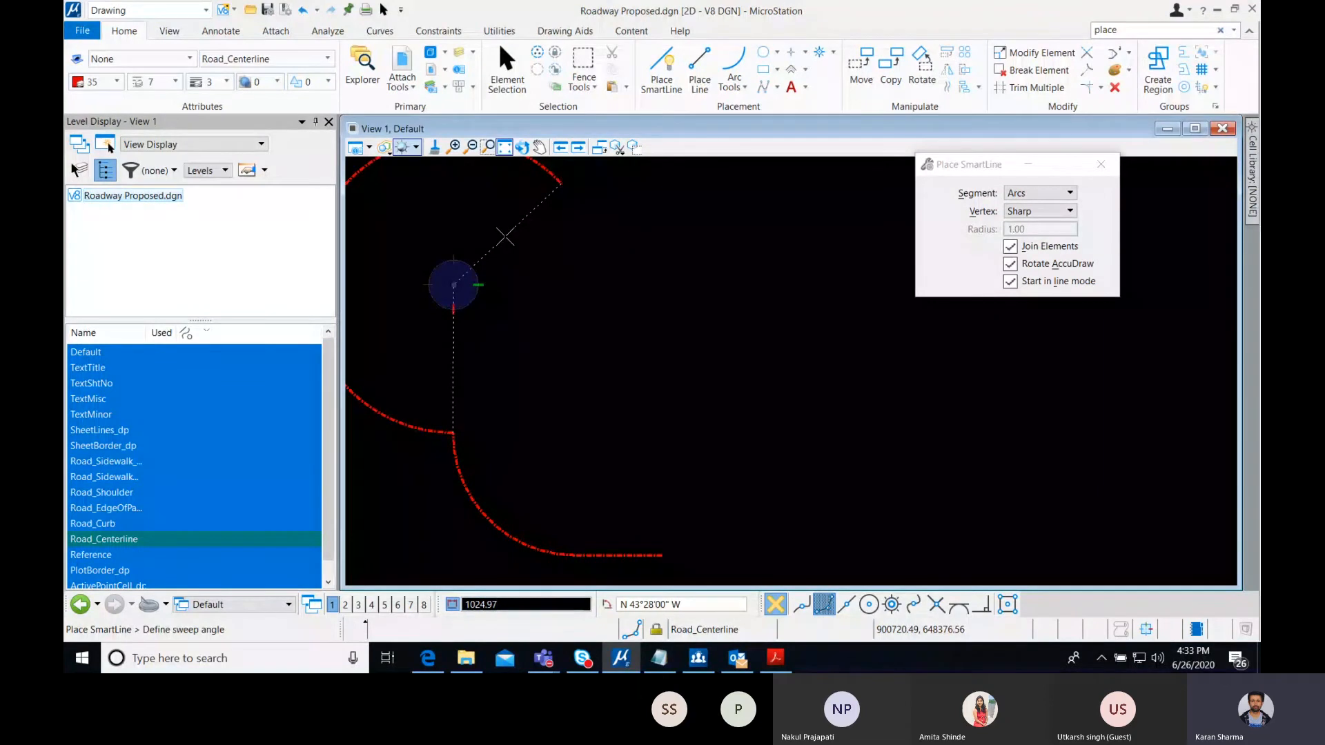
{"action": "right_click", "coordinate": [427, 402]}
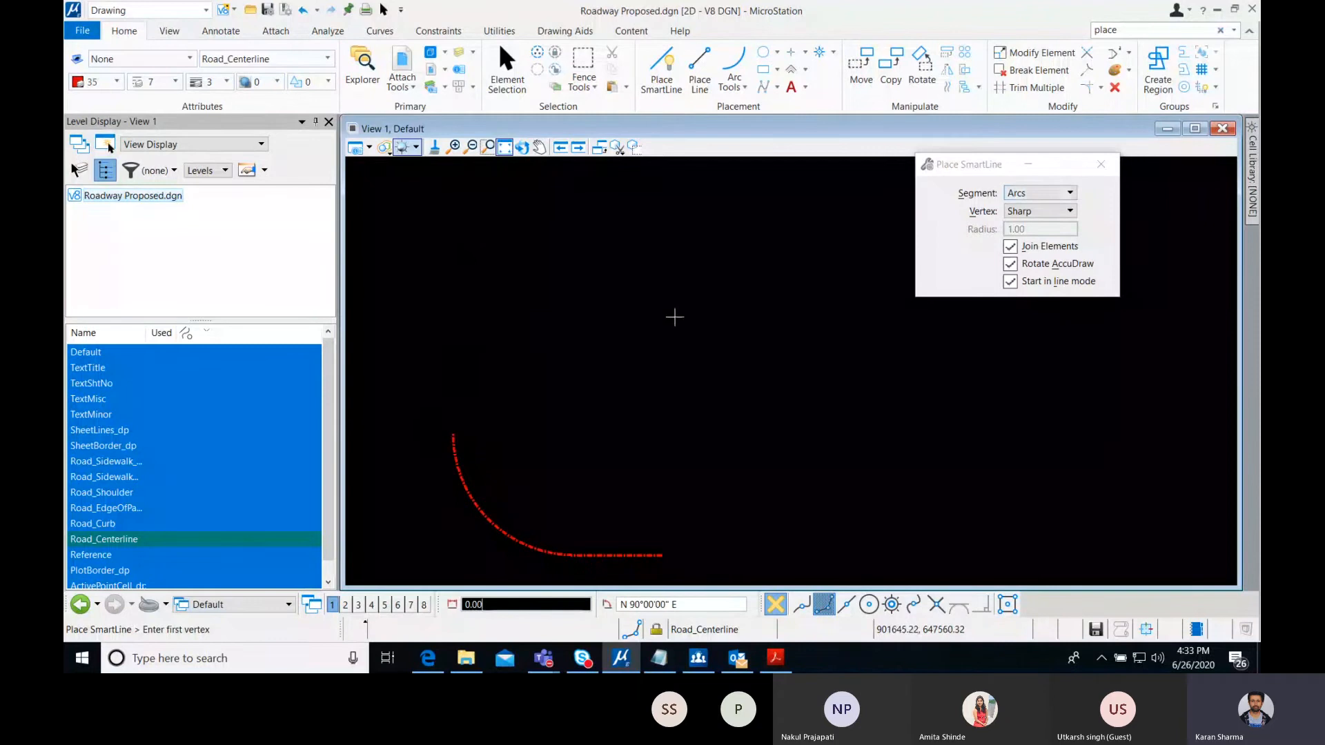
- Draw a straight line segment 1024.97 long due north from the arc's upper end and finish the SmartLine
{"action": "left_click", "coordinate": [1039, 192]}
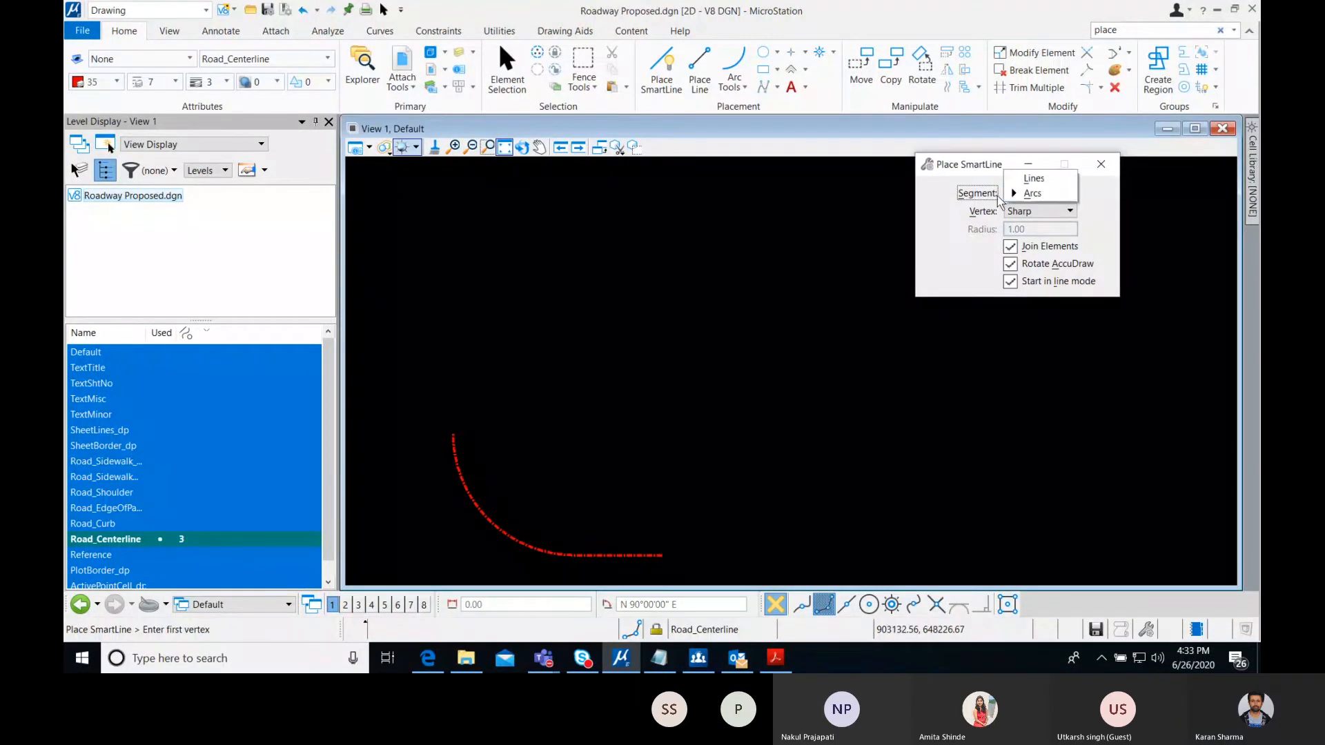
{"action": "left_click", "coordinate": [1028, 179]}
{"action": "left_click", "coordinate": [452, 434]}
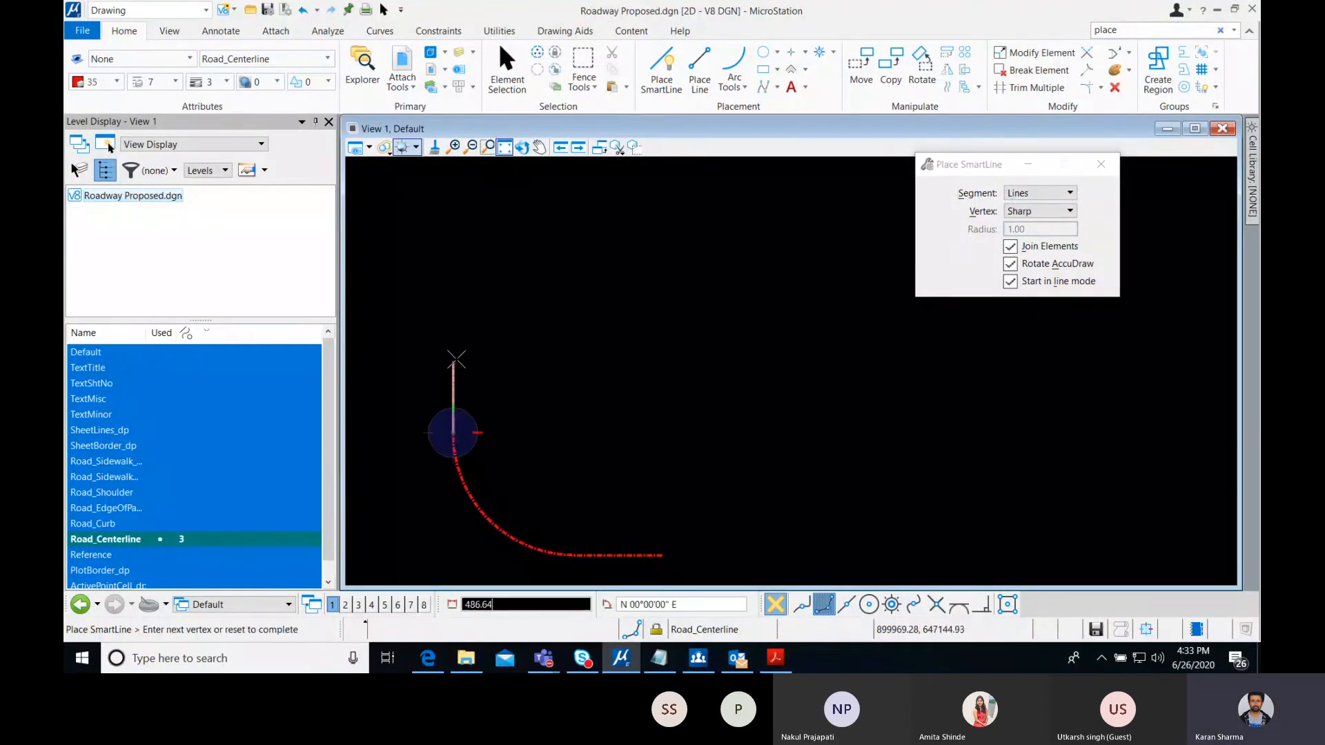
{"action": "type", "text": "1"}
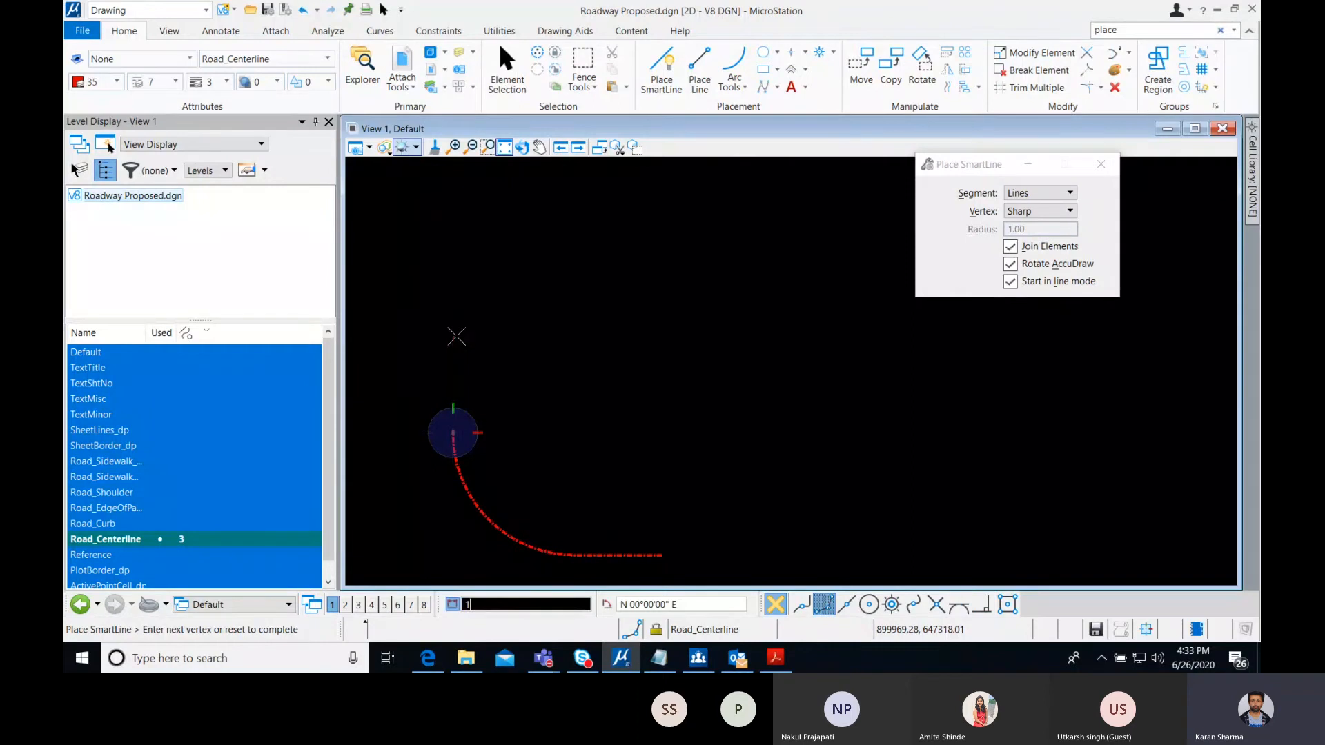
{"action": "type", "text": "024.97"}
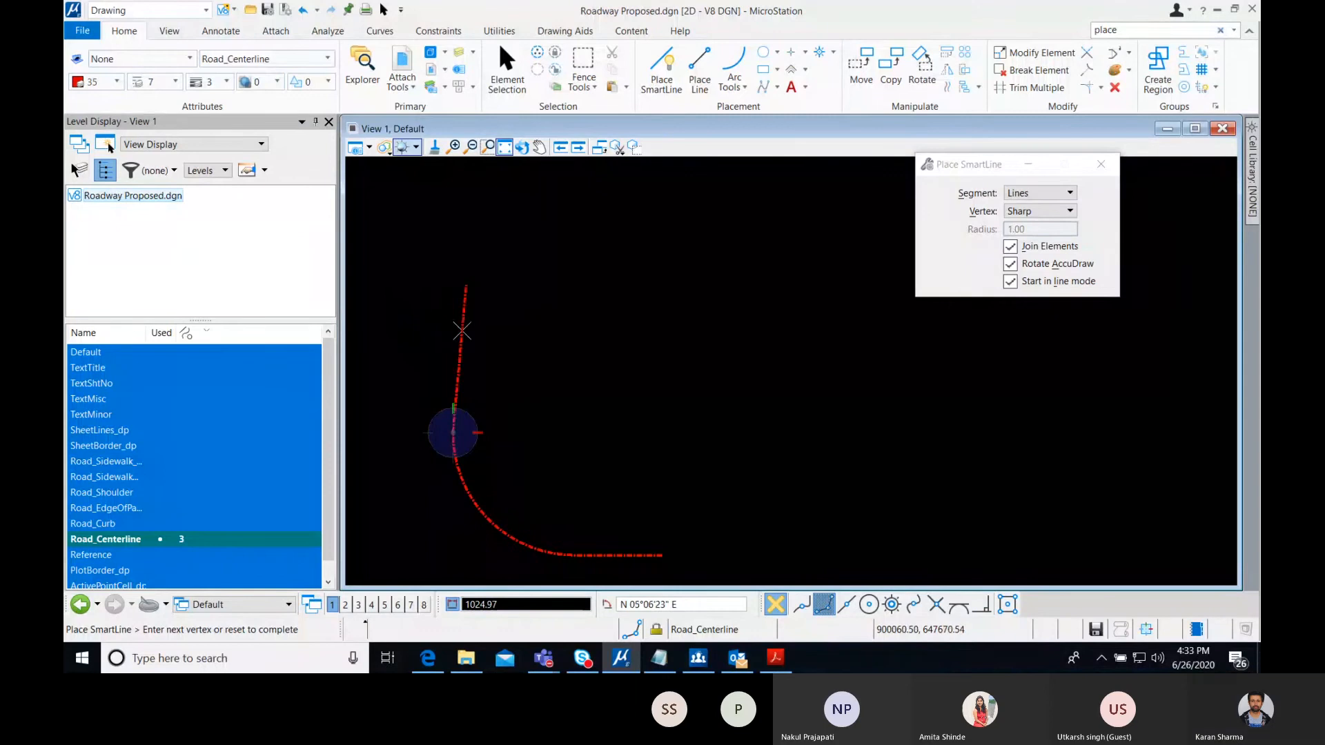
{"action": "left_click", "coordinate": [453, 266]}
{"action": "right_click", "coordinate": [552, 343]}
{"action": "scroll", "coordinate": [556, 366], "scroll_direction": "down", "scroll_amount": 1}
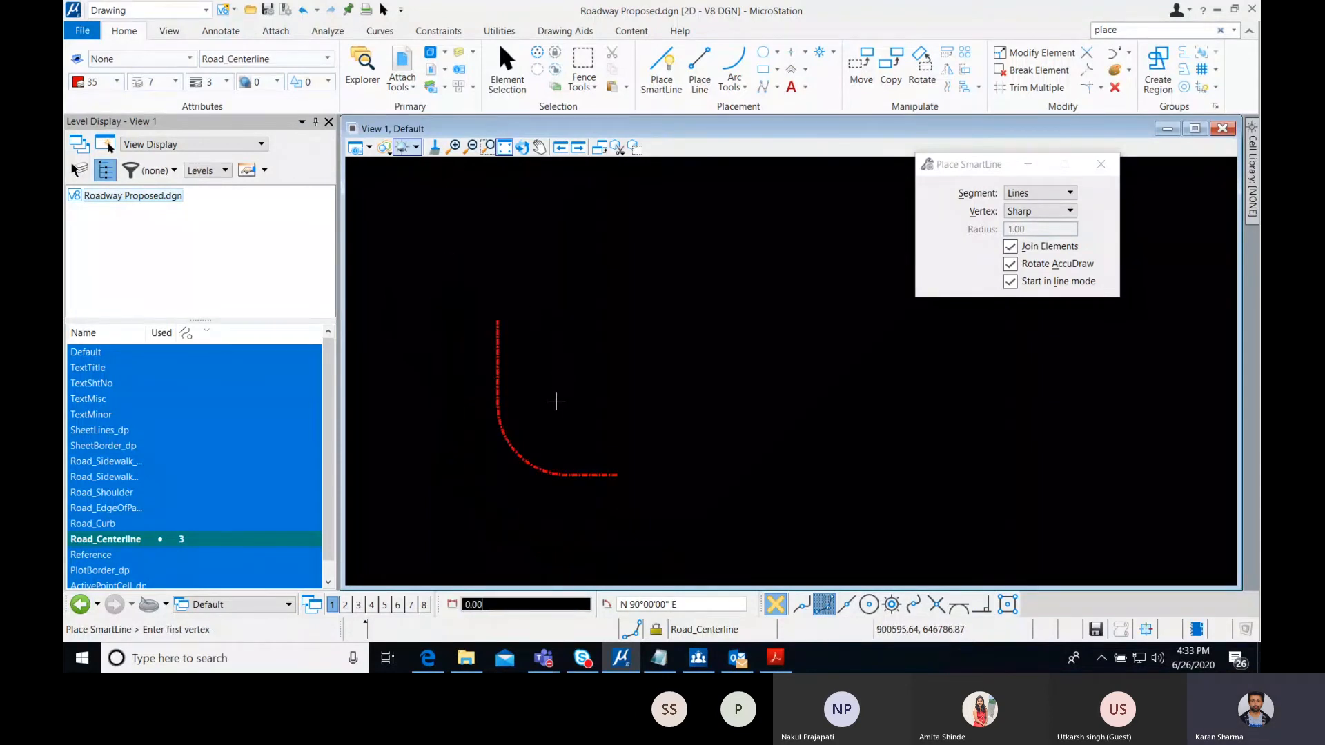
{"action": "scroll", "coordinate": [566, 485], "scroll_direction": "up", "scroll_amount": 1}
{"action": "scroll", "coordinate": [564, 479], "scroll_direction": "up", "scroll_amount": 1}
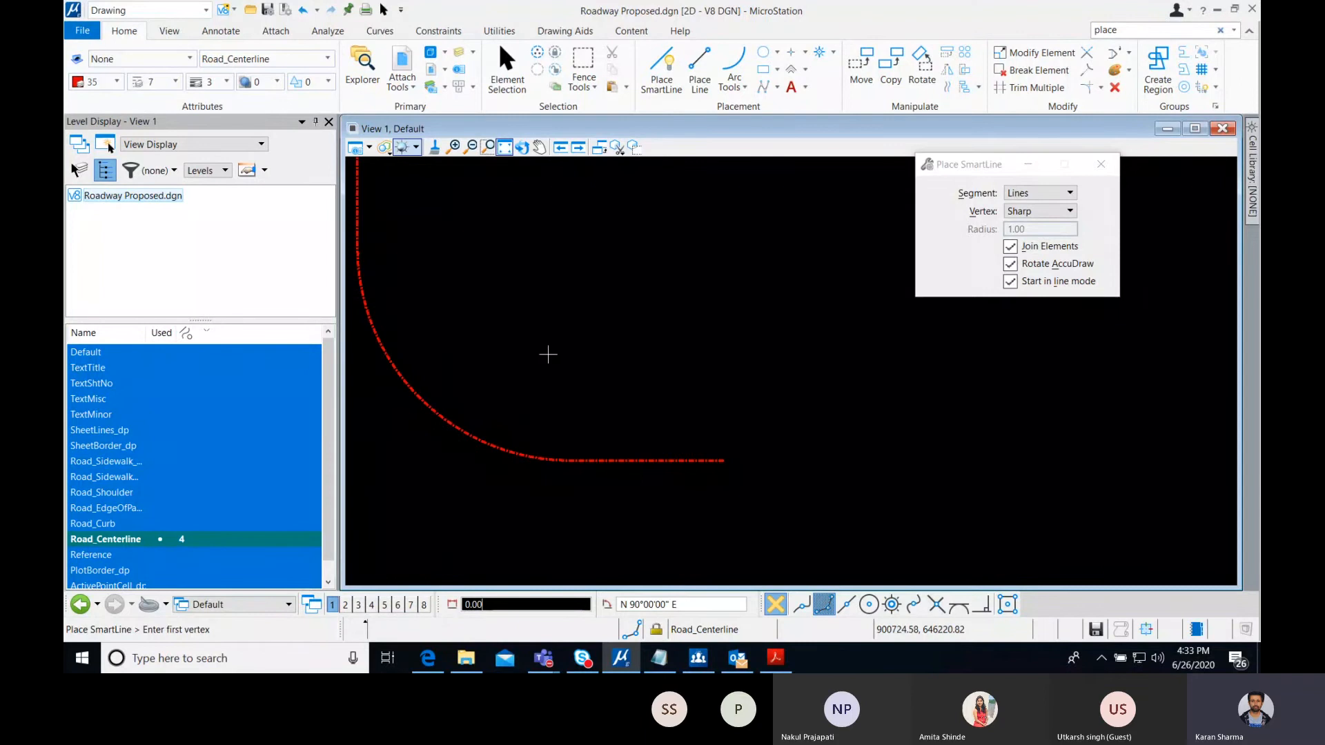
{"action": "middle_click_drag", "start_coordinate": [552, 359], "coordinate": [584, 406]}
{"action": "scroll", "coordinate": [627, 392], "scroll_direction": "down", "scroll_amount": 1}
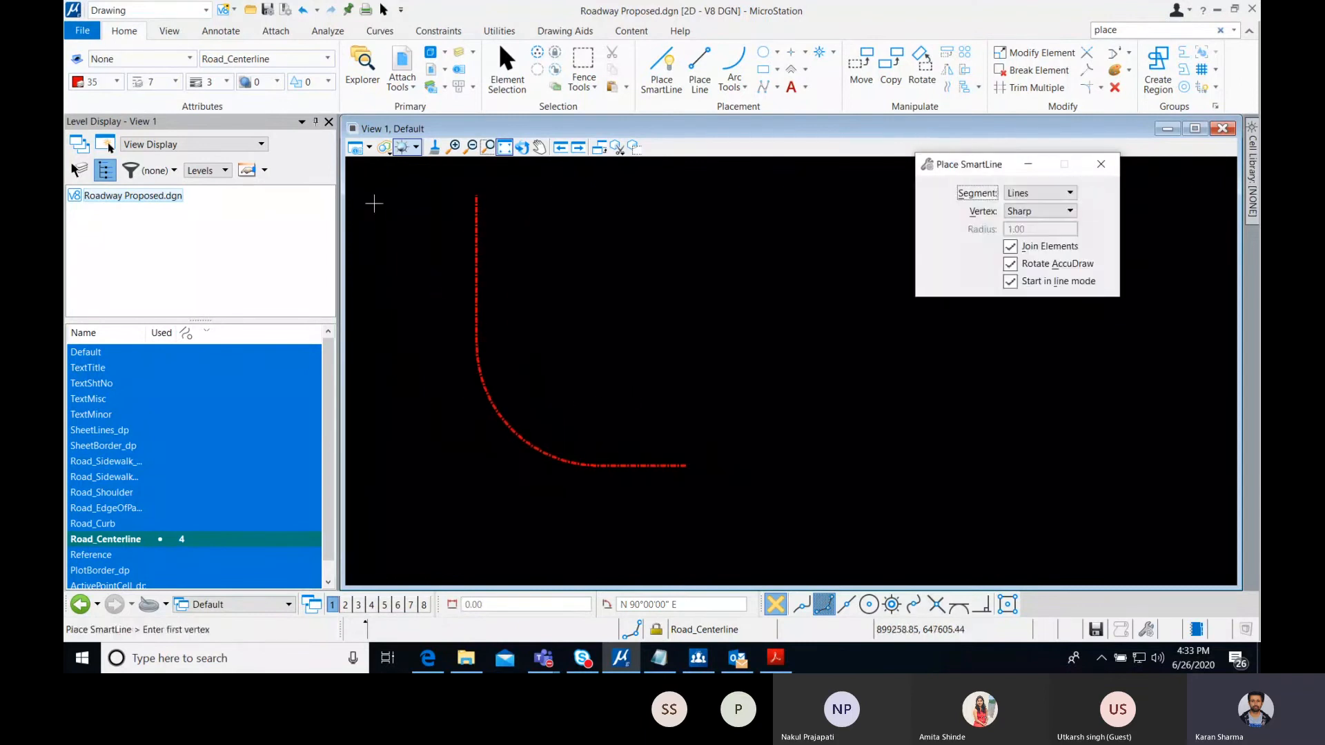
- Make Road_EdgeOfPavement the active level and set up Copy Parallel in Miter mode with a distance of 30.00
{"action": "left_click", "coordinate": [292, 61]}
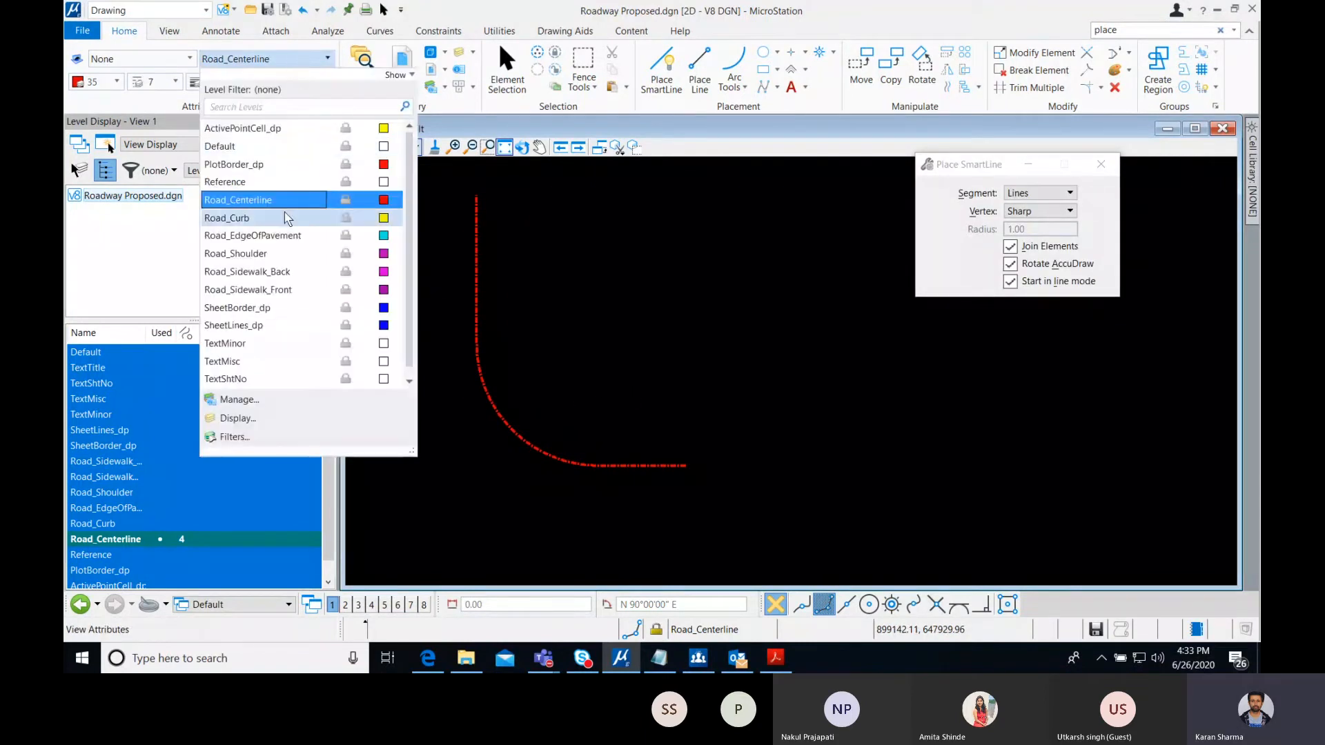
{"action": "left_click", "coordinate": [283, 236]}
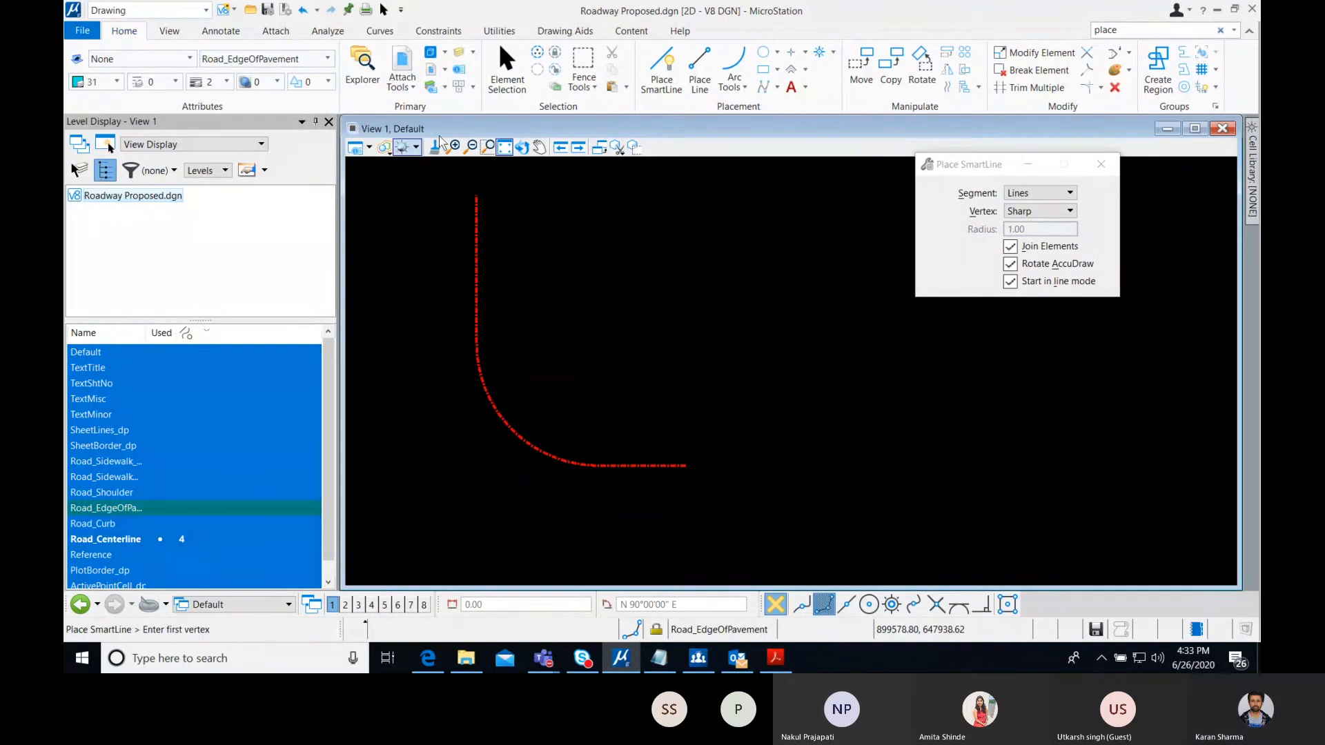
{"action": "left_click", "coordinate": [962, 86]}
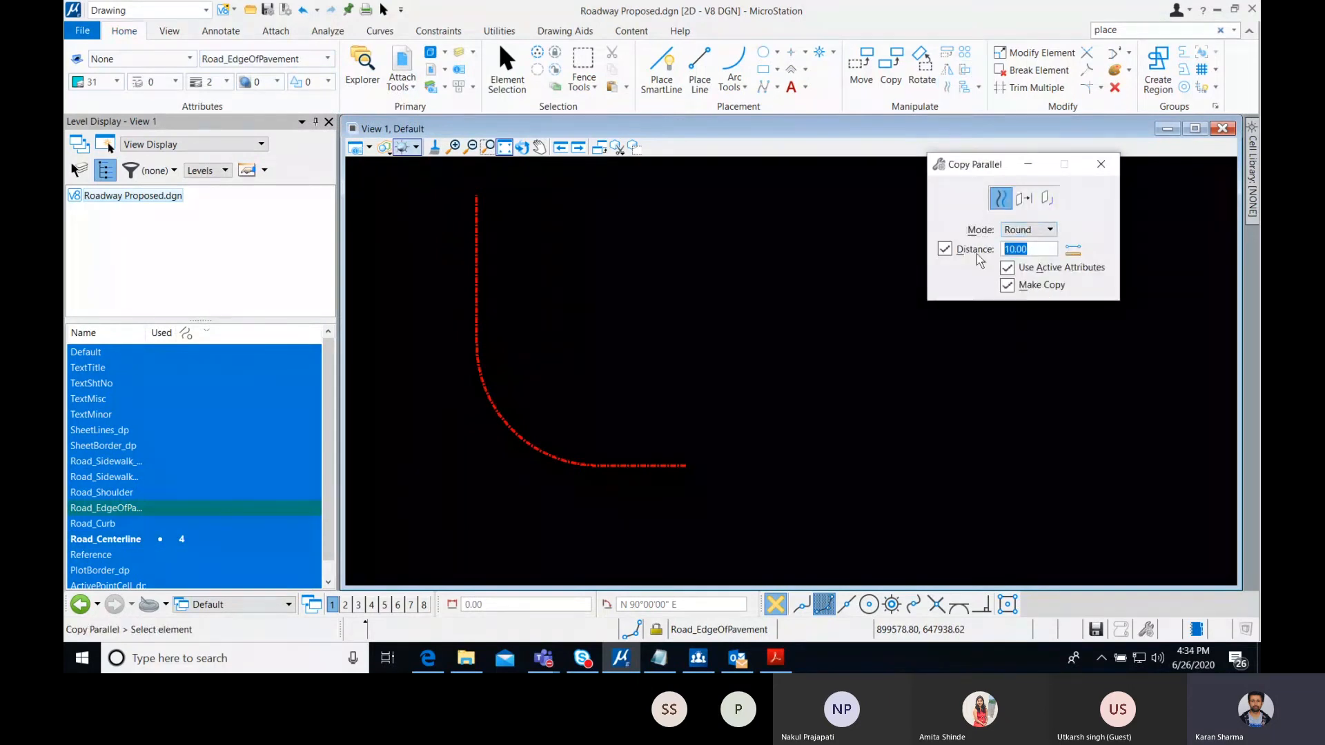
{"action": "left_click", "coordinate": [1007, 234]}
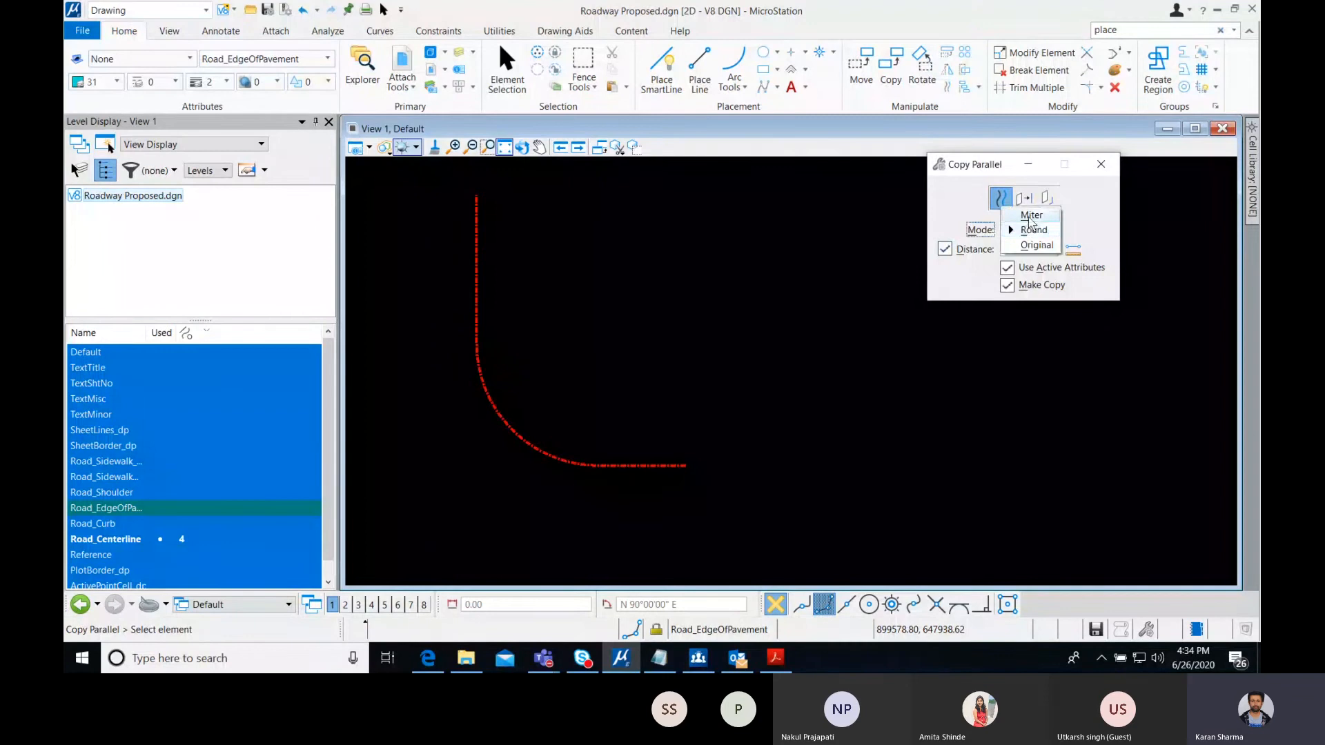
{"action": "left_click", "coordinate": [1020, 216]}
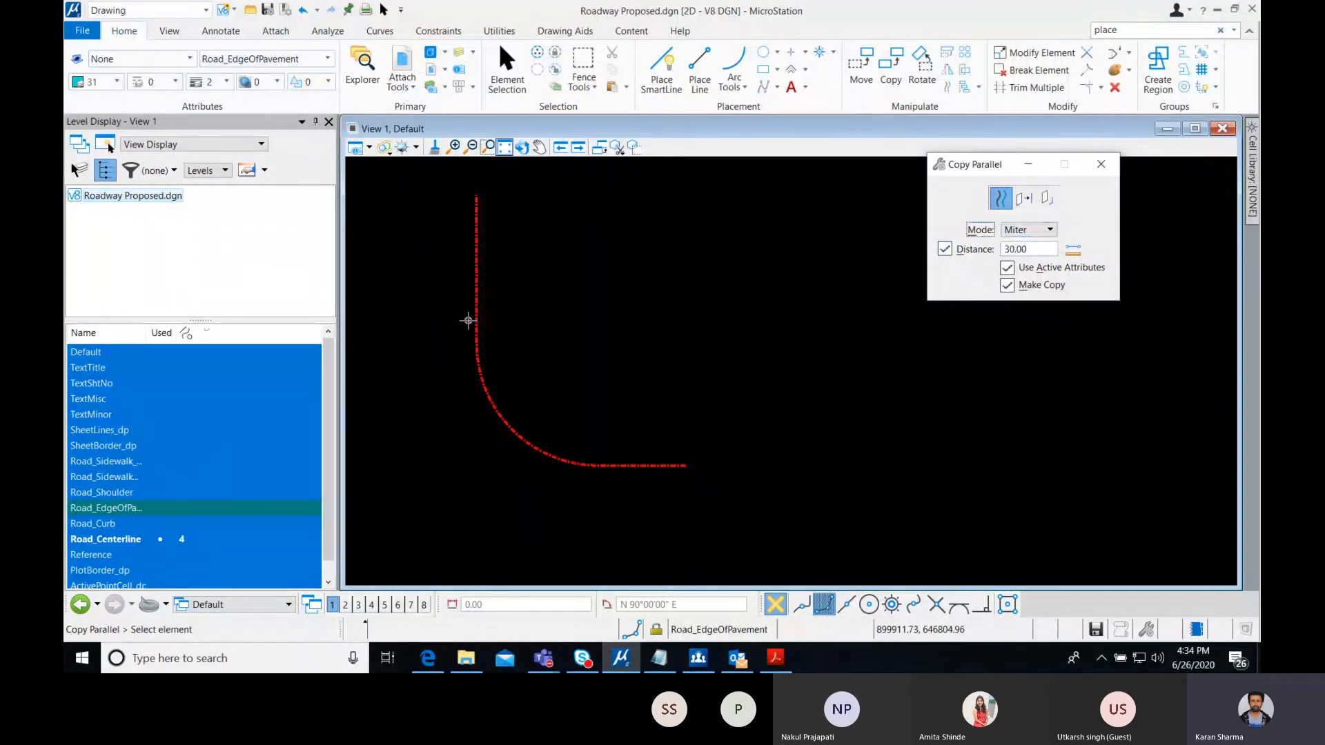
- Copy the centerline's lower chain of arc and straight segment parallel to both its inner and outer sides
{"action": "left_click", "coordinate": [481, 376]}
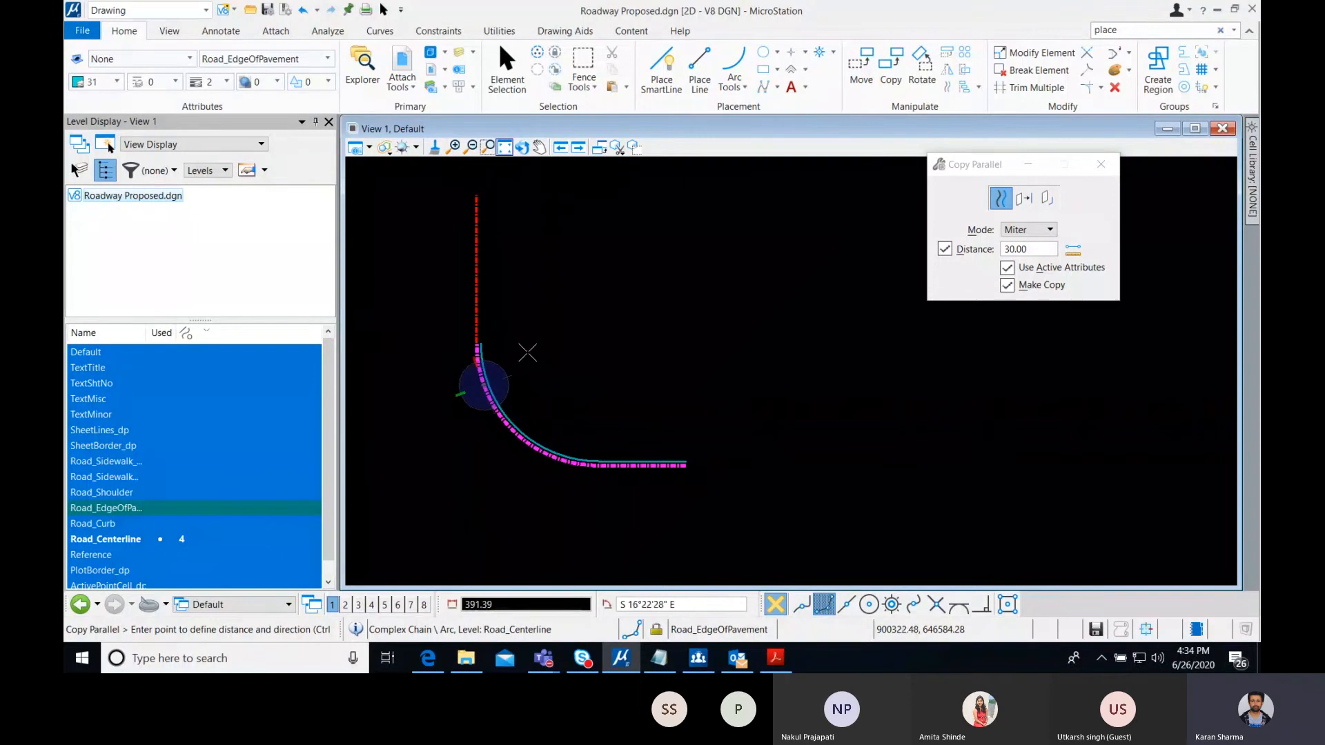
{"action": "scroll", "coordinate": [529, 350], "scroll_direction": "up", "scroll_amount": 3}
{"action": "scroll", "coordinate": [526, 352], "scroll_direction": "down", "scroll_amount": 3}
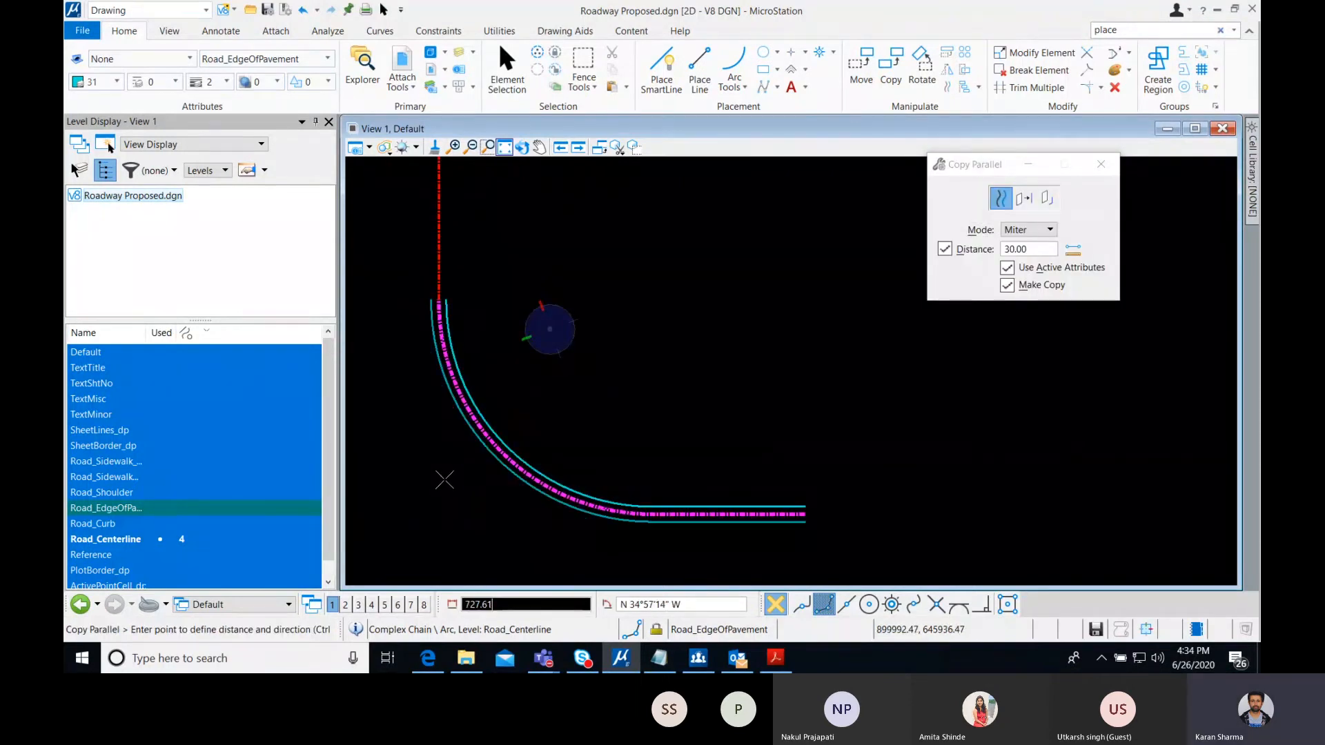
{"action": "left_click", "coordinate": [452, 476]}
{"action": "scroll", "coordinate": [536, 385], "scroll_direction": "down", "scroll_amount": 2}
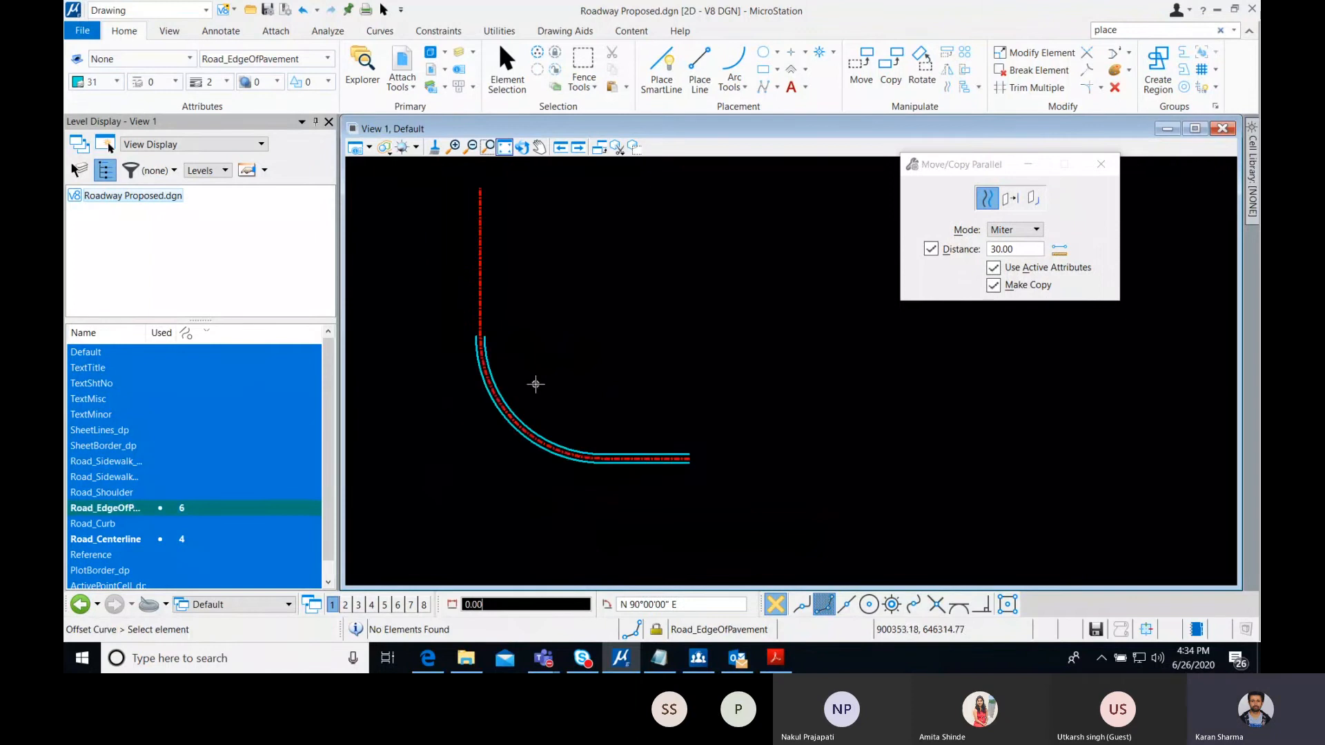
- Copy both edge-of-pavement lines parallel outward at a distance of 2 onto the Road_Curb level
{"action": "left_click", "coordinate": [276, 59]}
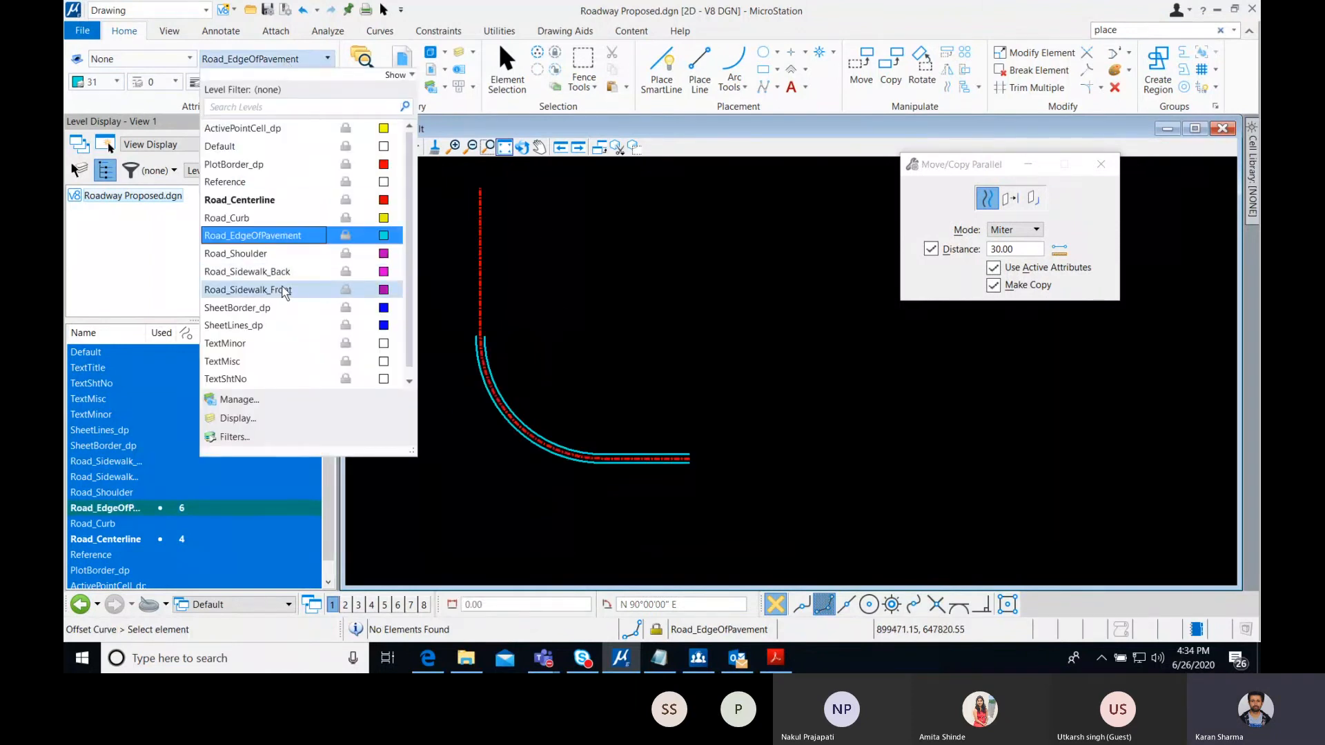
{"action": "left_click", "coordinate": [276, 218]}
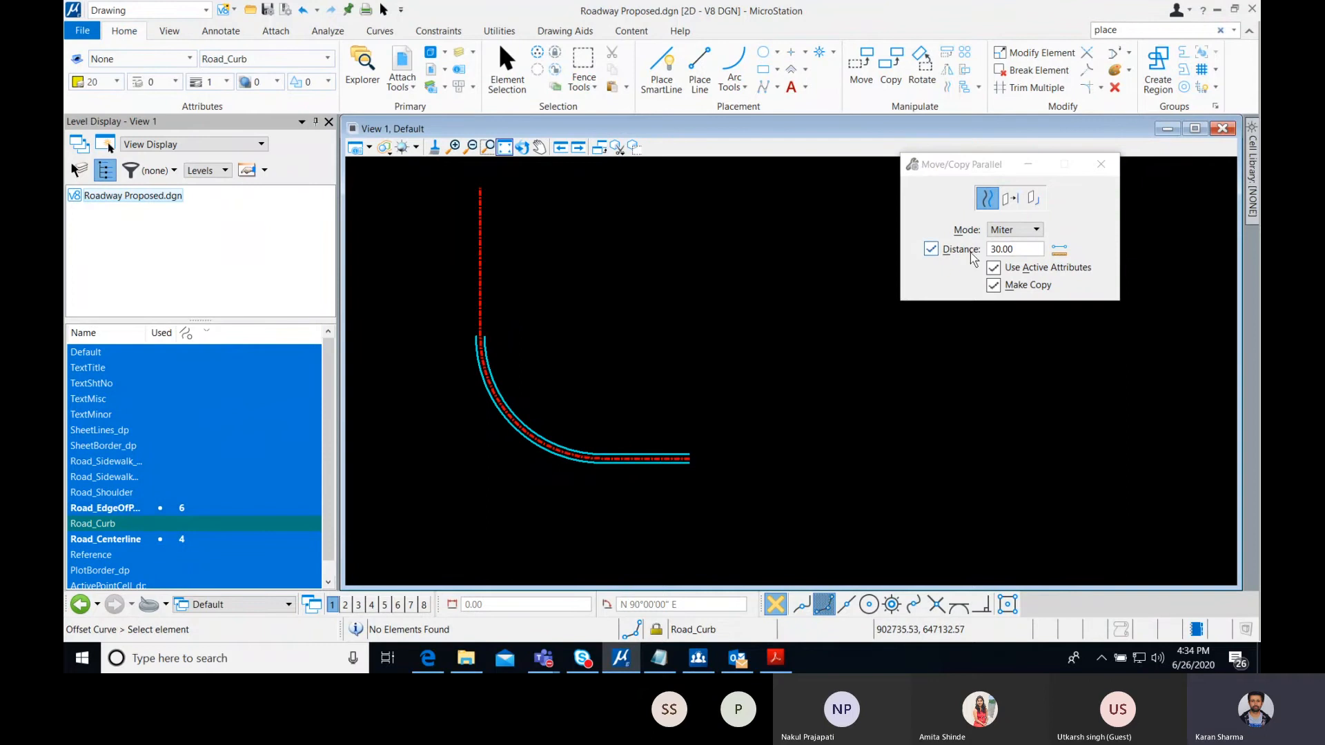
{"action": "left_click_drag", "start_coordinate": [1028, 252], "coordinate": [923, 255]}
{"action": "type", "text": "2"}
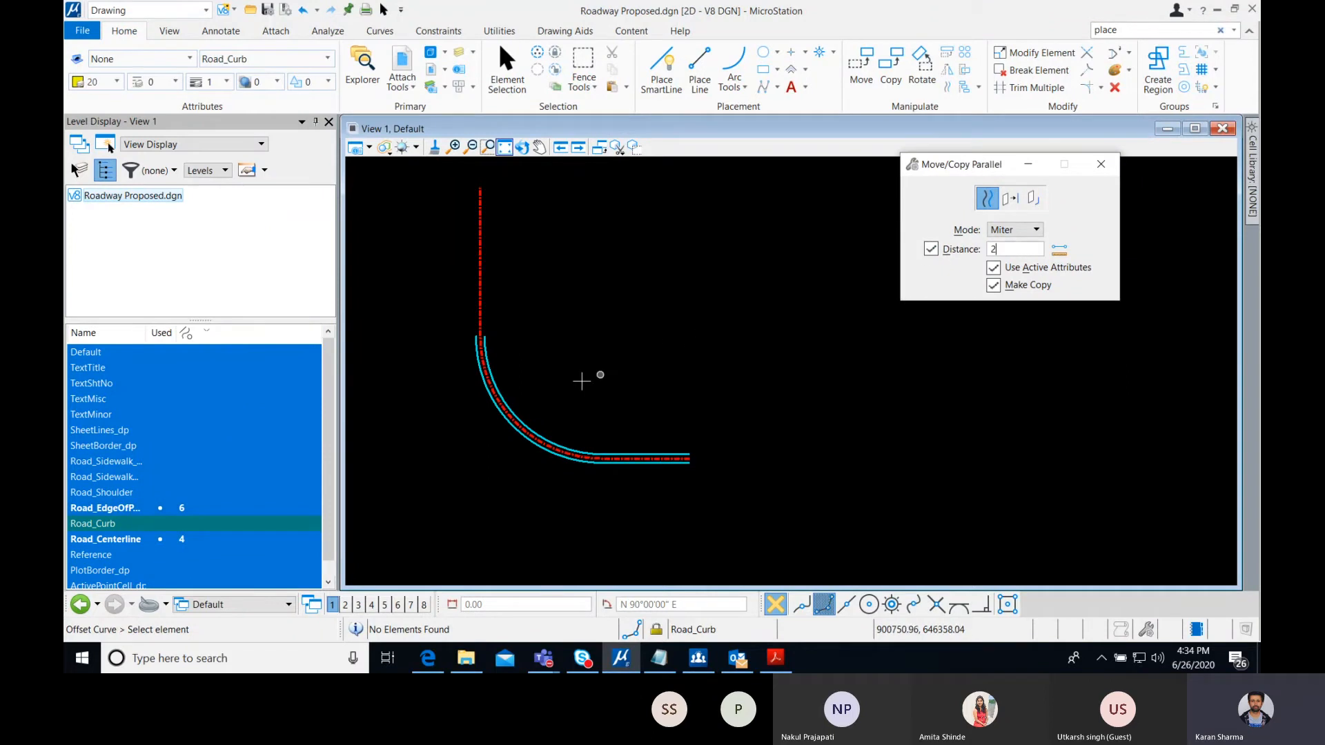
{"action": "scroll", "coordinate": [529, 428], "scroll_direction": "up", "scroll_amount": 5}
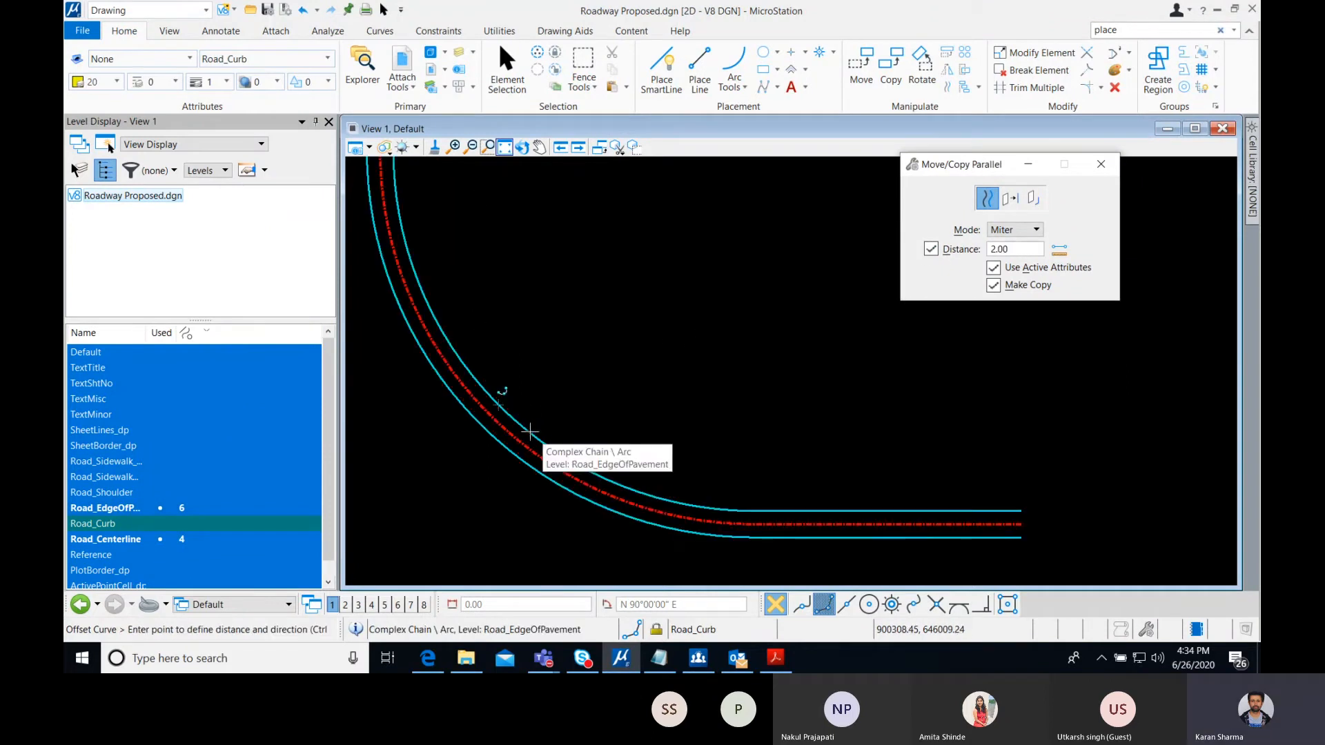
{"action": "left_click", "coordinate": [528, 430]}
{"action": "left_click", "coordinate": [528, 471]}
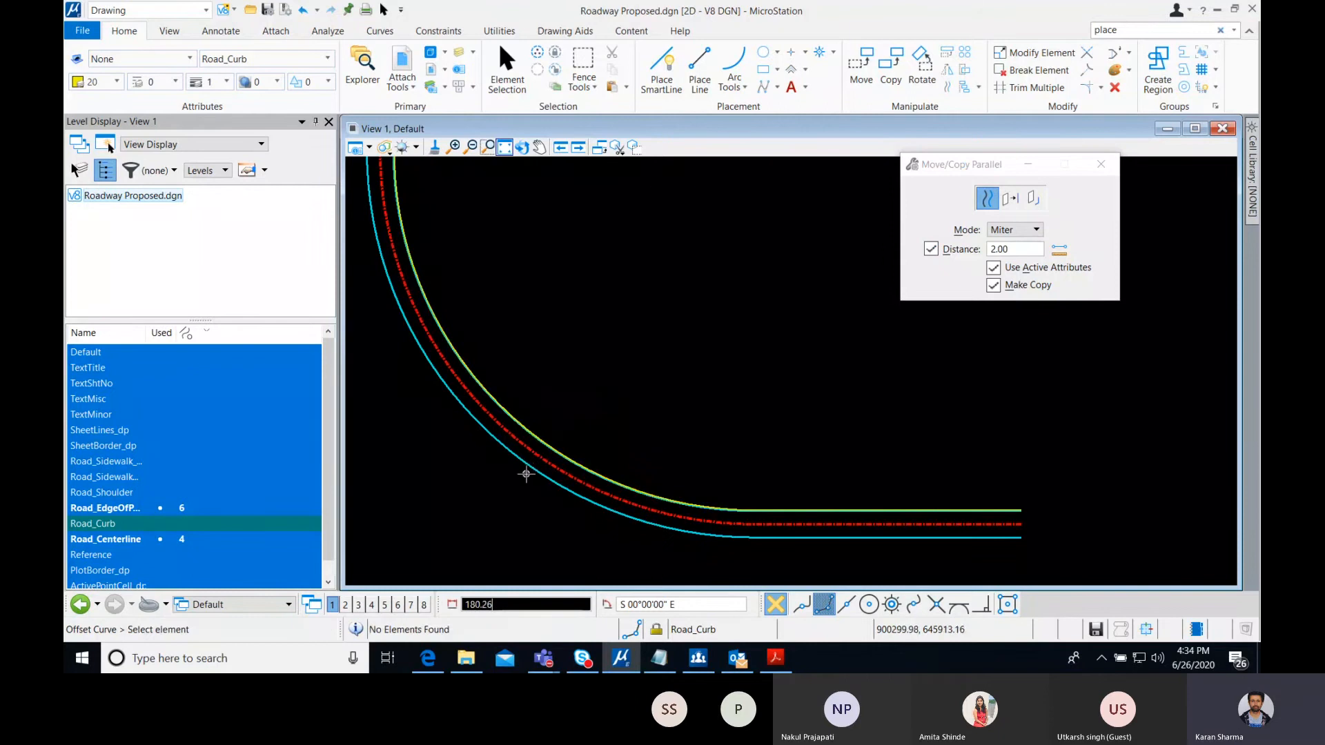
{"action": "right_click", "coordinate": [511, 498]}
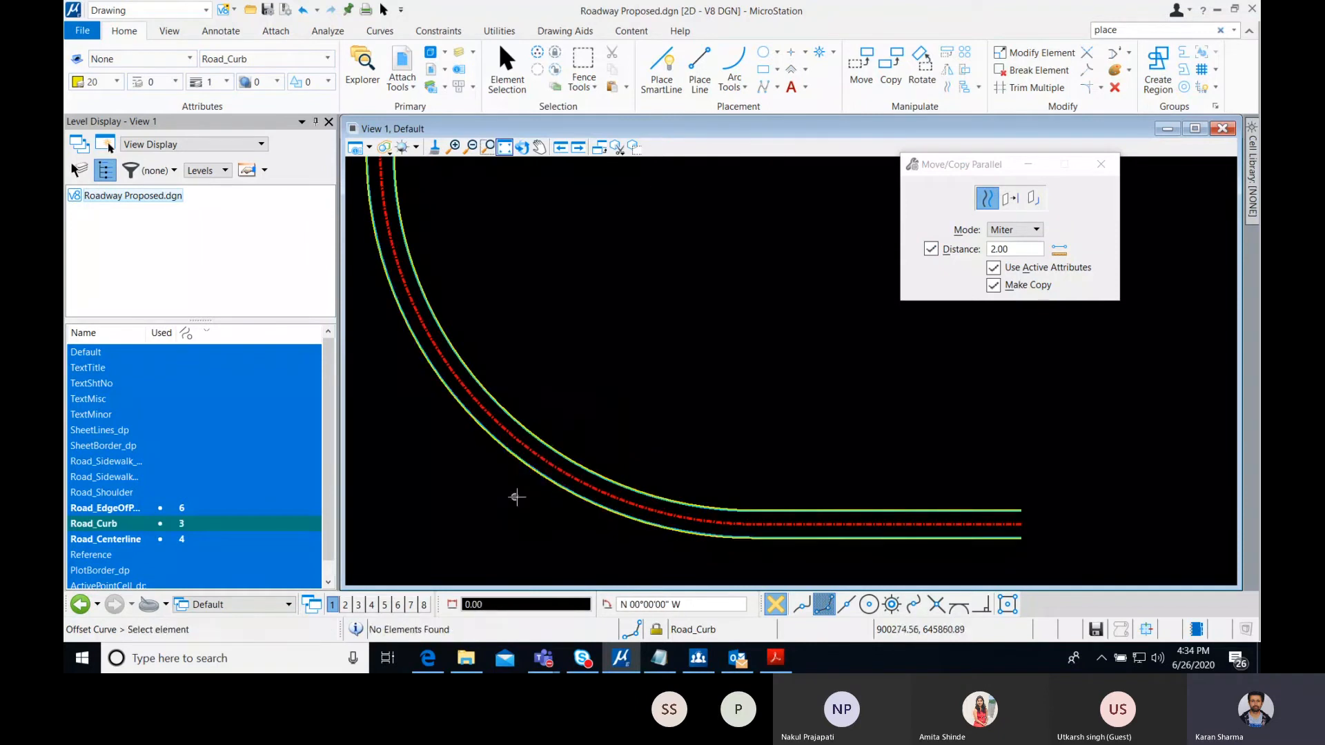
- Copy both curb lines parallel outward at a distance of 2.00 onto the Road_Sidewalk_Front level
{"action": "left_click", "coordinate": [262, 59]}
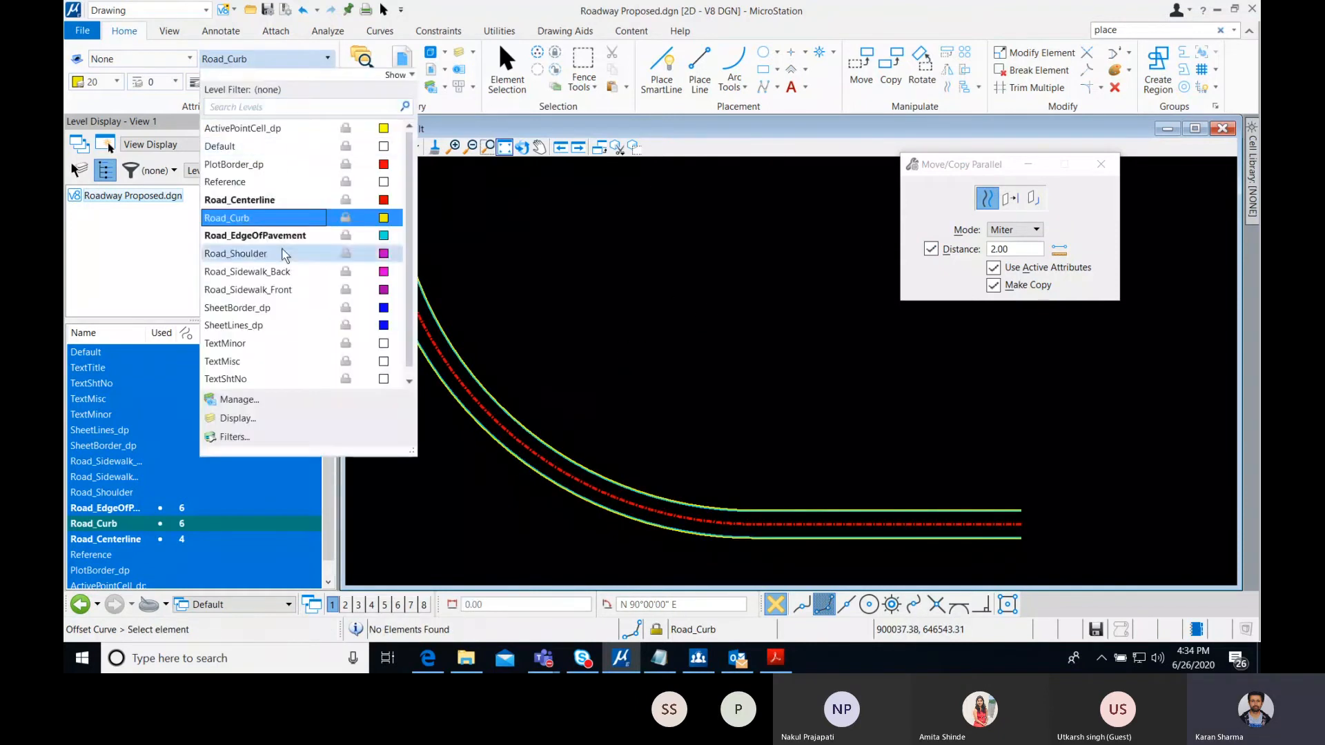
{"action": "left_click", "coordinate": [276, 290]}
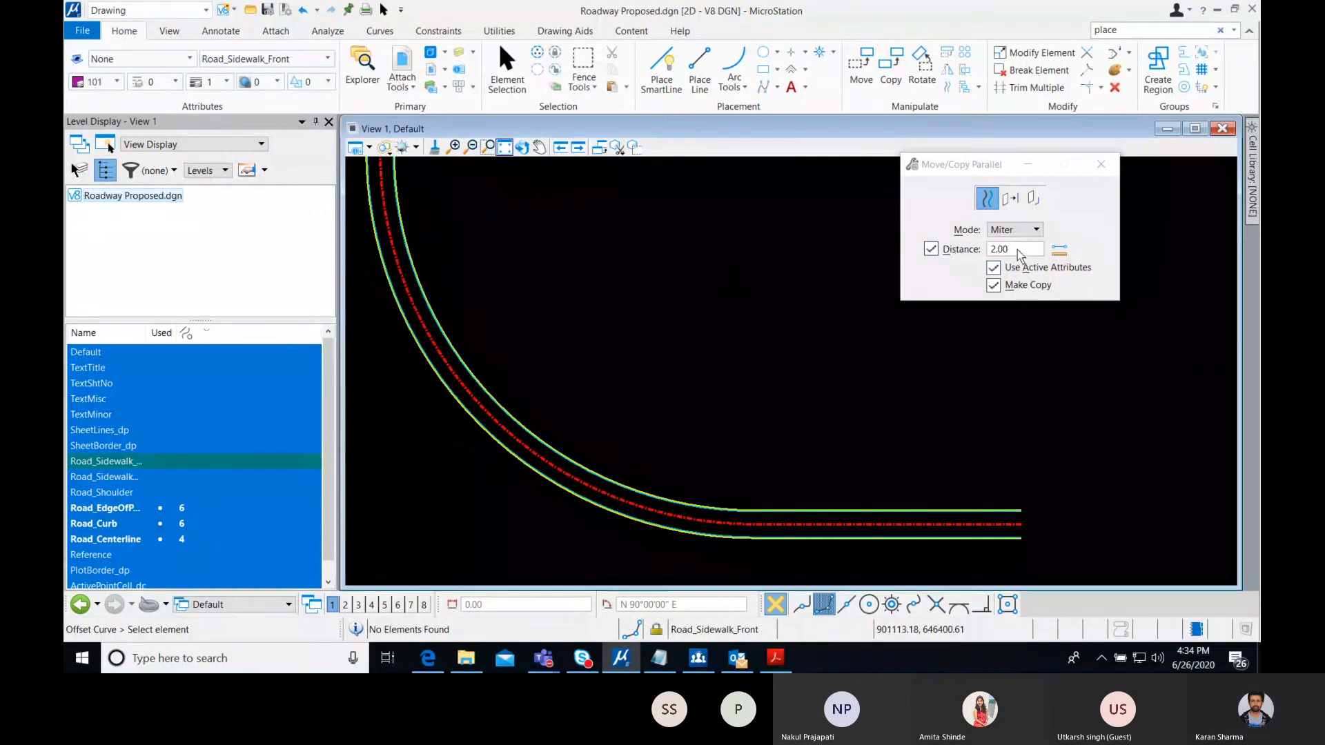
{"action": "scroll", "coordinate": [566, 419], "scroll_direction": "up", "scroll_amount": 3}
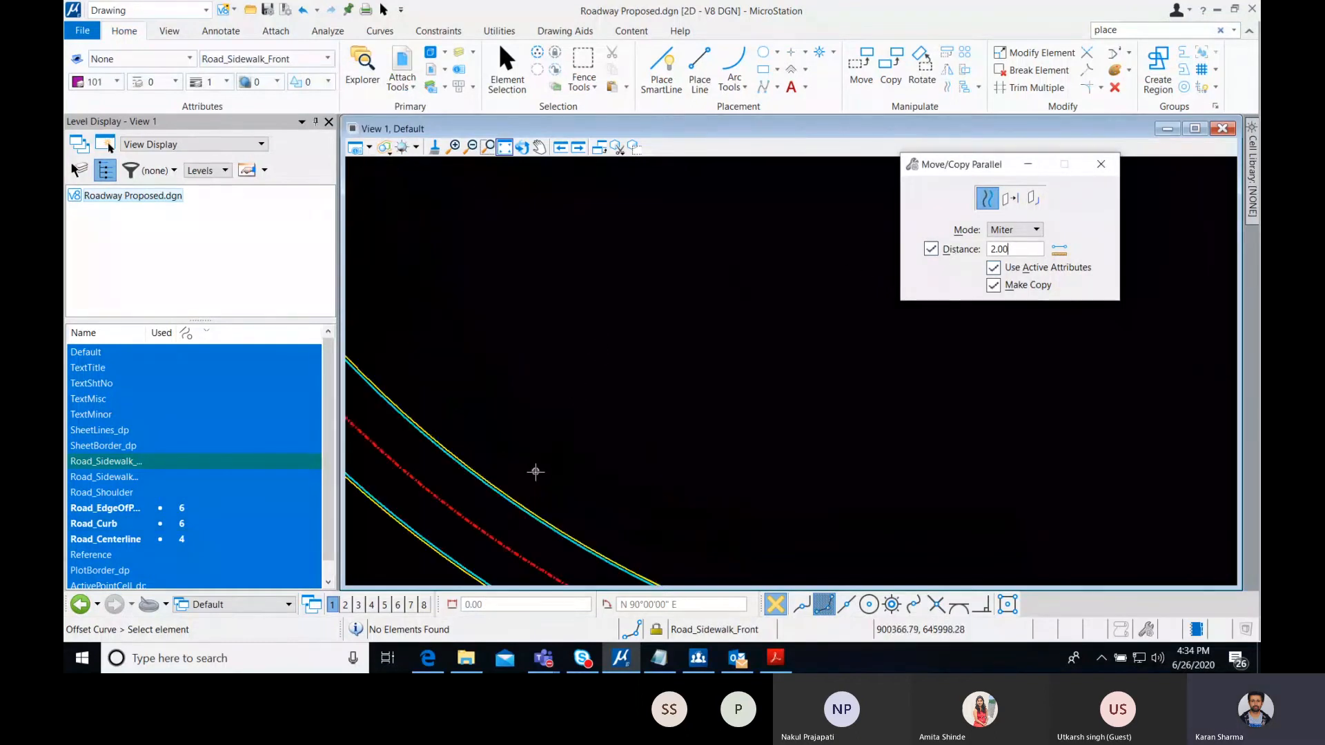
{"action": "middle_click_drag", "start_coordinate": [535, 471], "coordinate": [575, 318]}
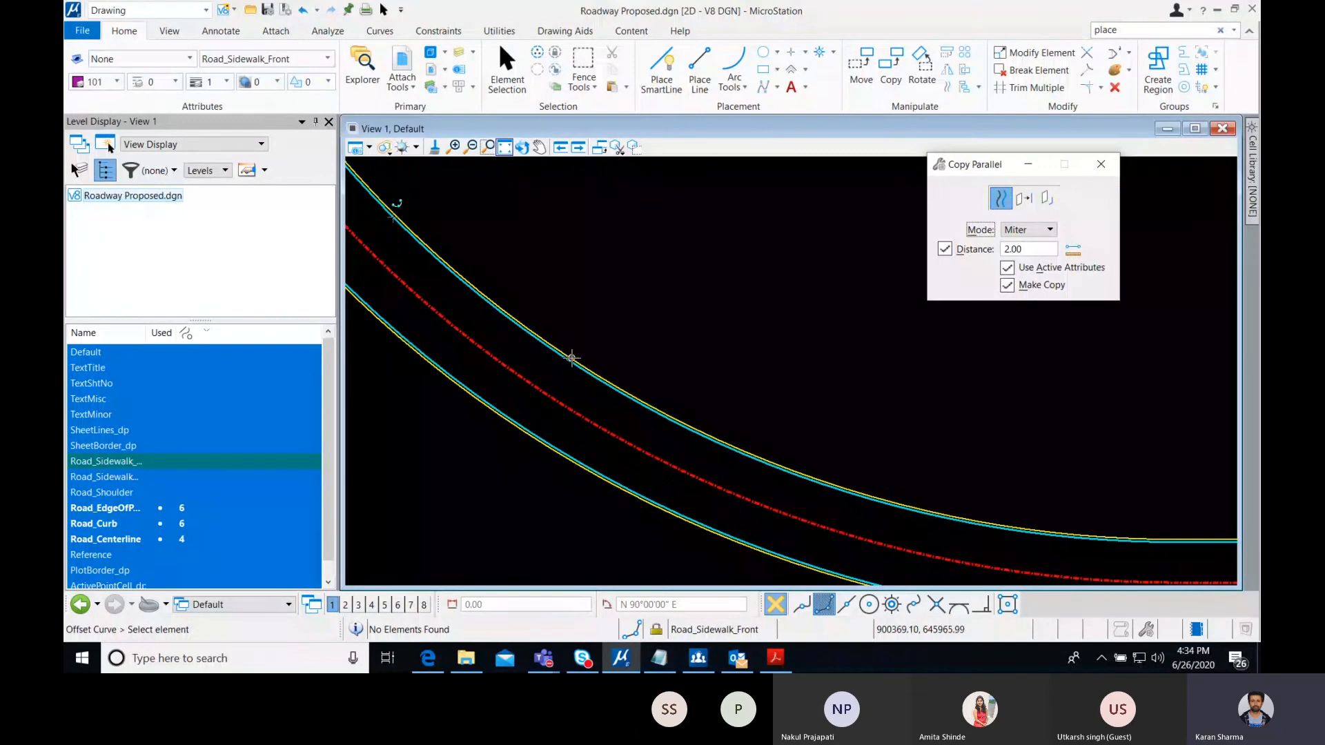
{"action": "scroll", "coordinate": [571, 357], "scroll_direction": "up", "scroll_amount": 2}
{"action": "left_click", "coordinate": [571, 357]}
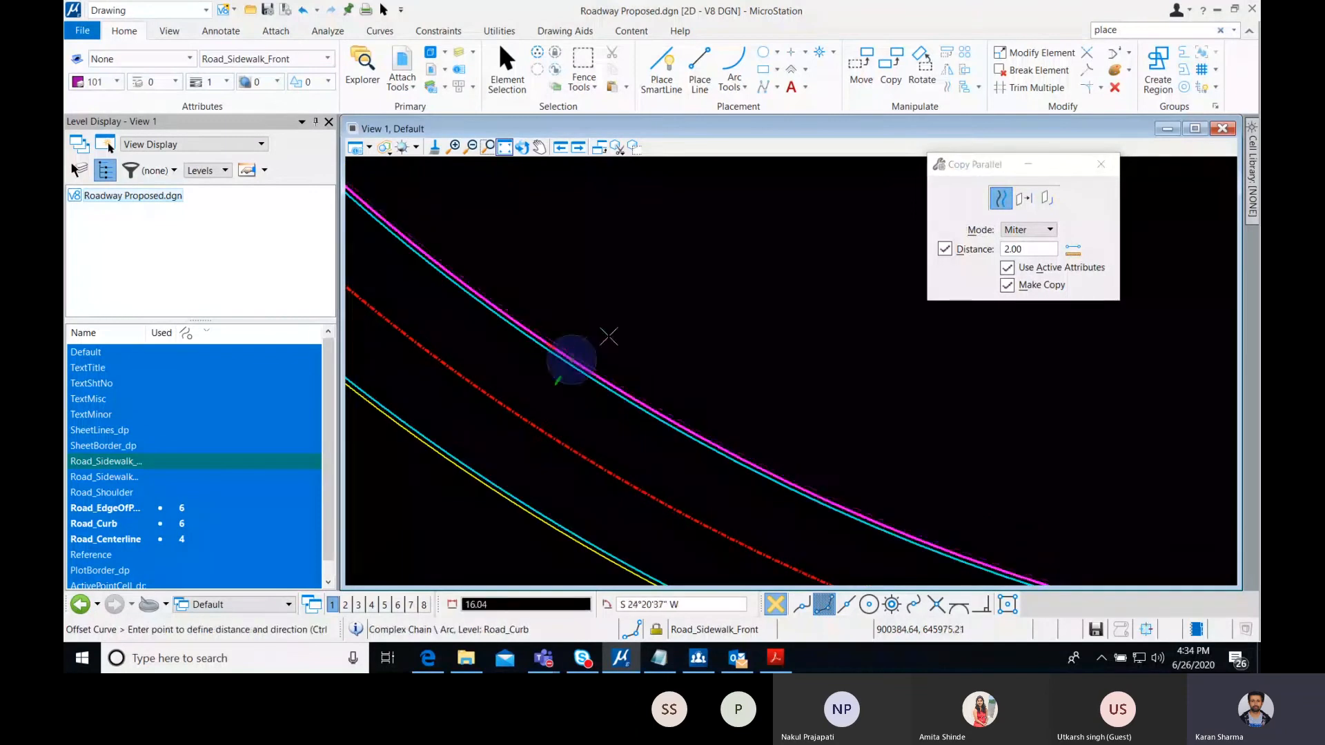
{"action": "left_click", "coordinate": [606, 334]}
{"action": "scroll", "coordinate": [480, 499], "scroll_direction": "up", "scroll_amount": 2}
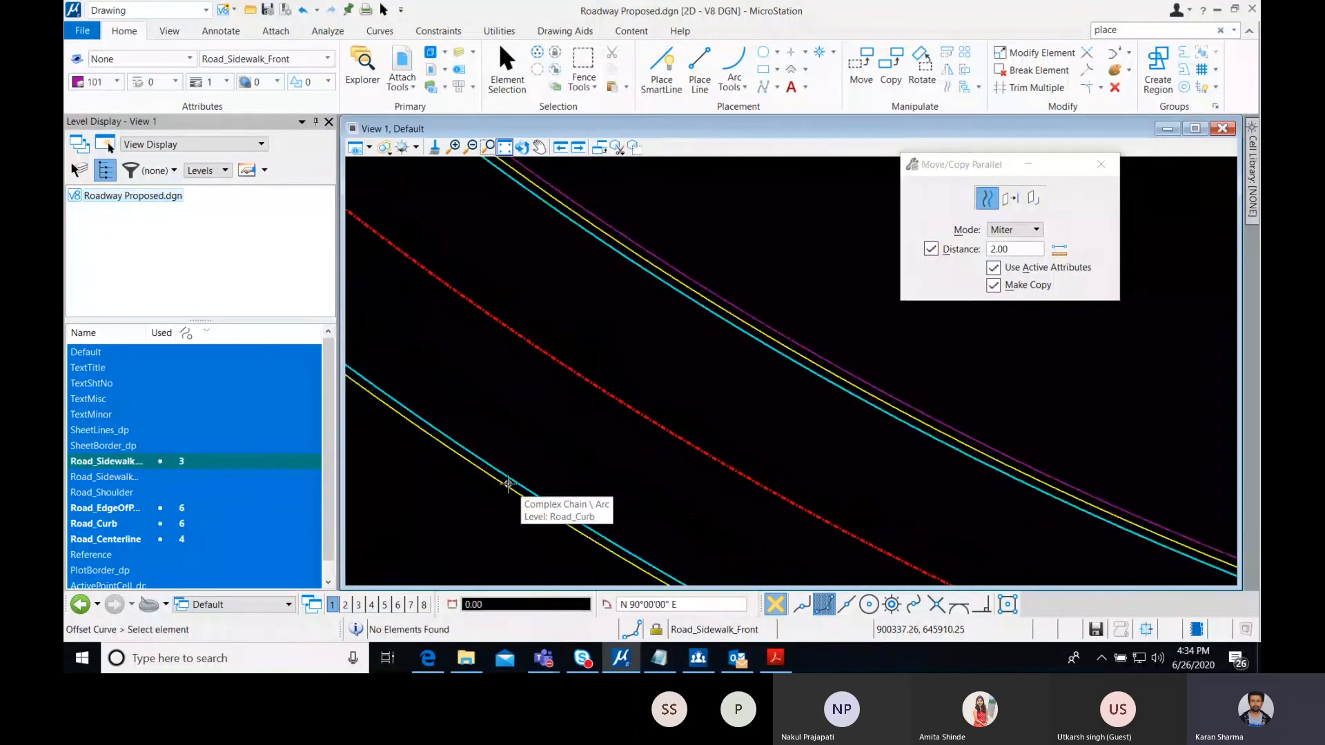
{"action": "left_click", "coordinate": [507, 485]}
{"action": "left_click", "coordinate": [491, 506]}
{"action": "scroll", "coordinate": [565, 462], "scroll_direction": "down", "scroll_amount": 2}
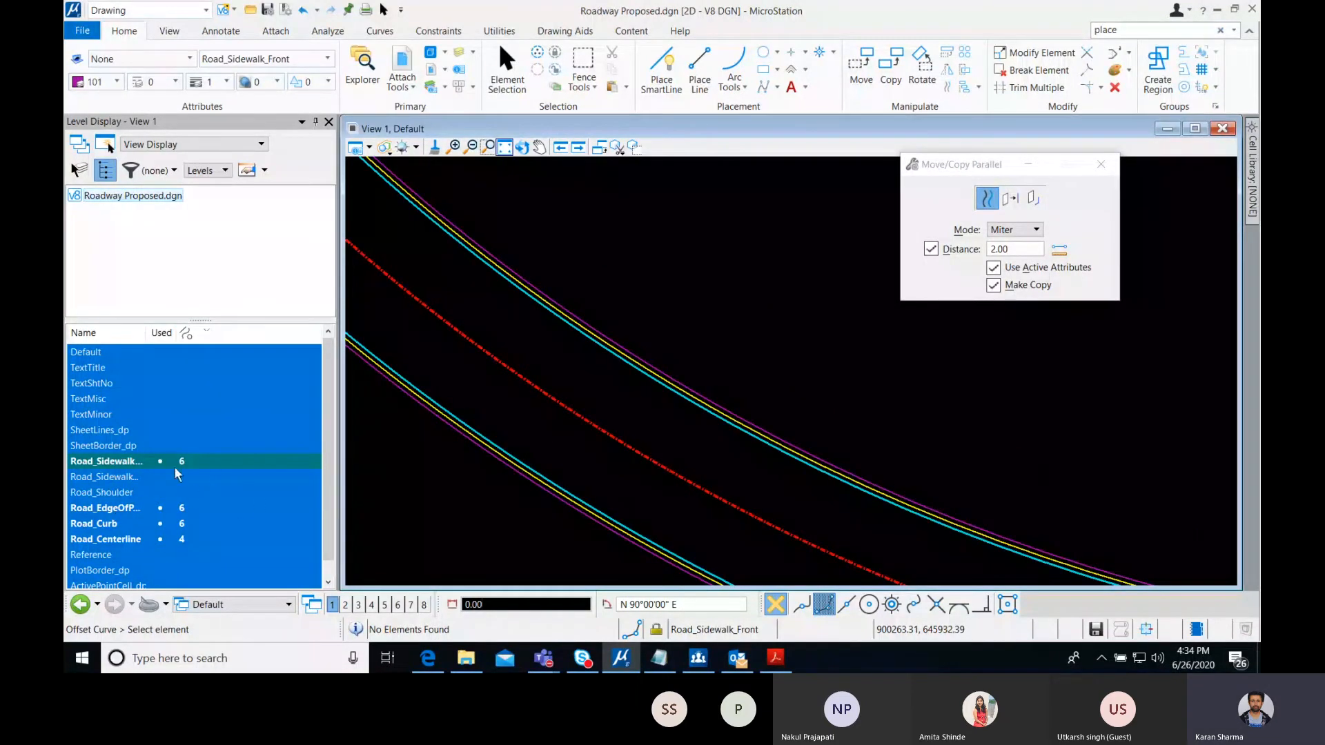
- Copy the inner-side Road_Sidewalk_Front line parallel at a distance of 4 away from the road onto the Road_Sidewalk_Back level
{"action": "left_click", "coordinate": [266, 59]}
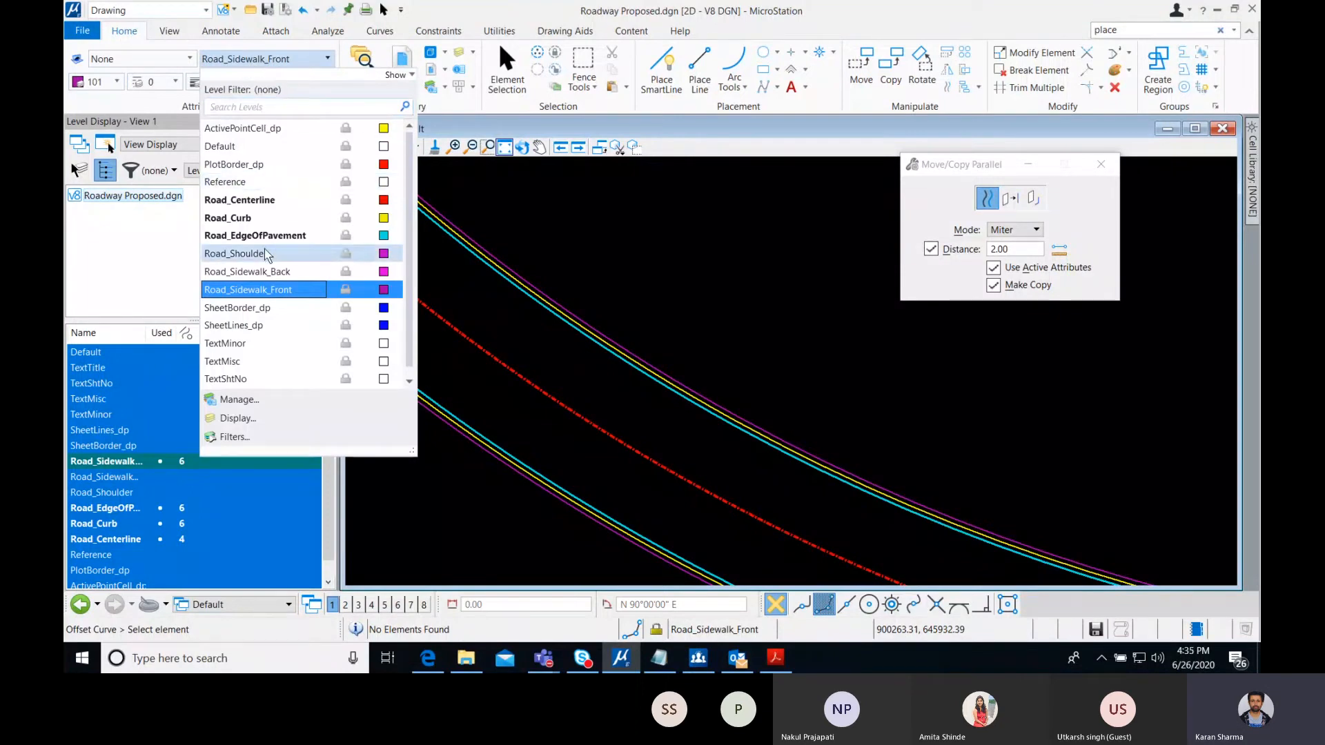
{"action": "left_click", "coordinate": [247, 271]}
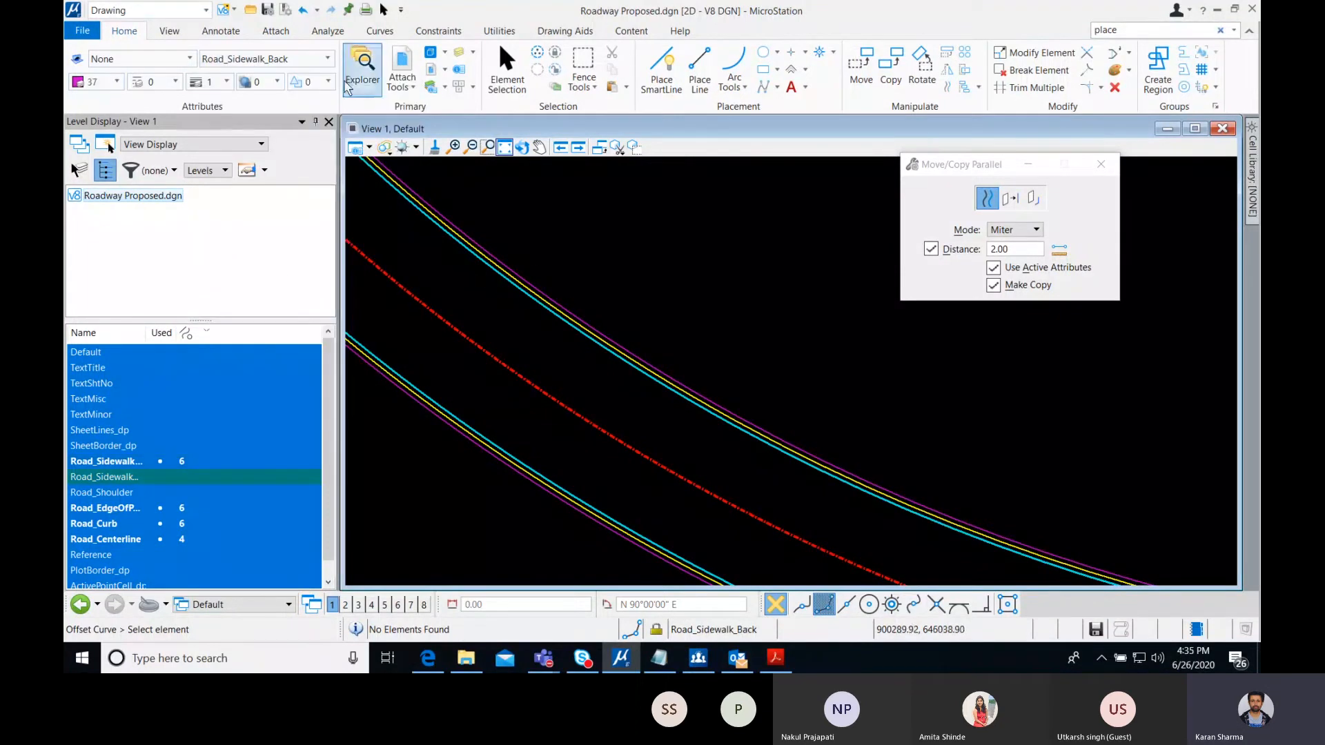
{"action": "left_click_drag", "start_coordinate": [1012, 250], "coordinate": [801, 272]}
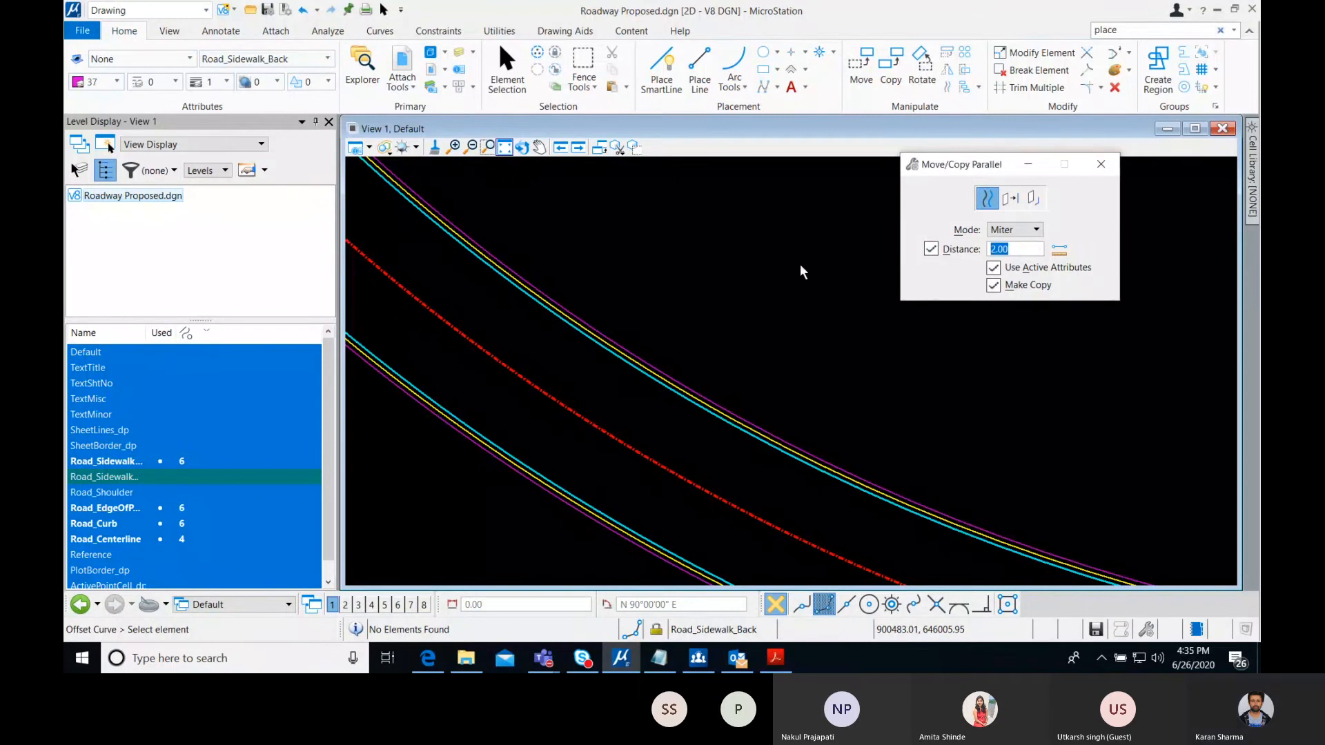
{"action": "type", "text": "4"}
{"action": "scroll", "coordinate": [725, 435], "scroll_direction": "up", "scroll_amount": 1}
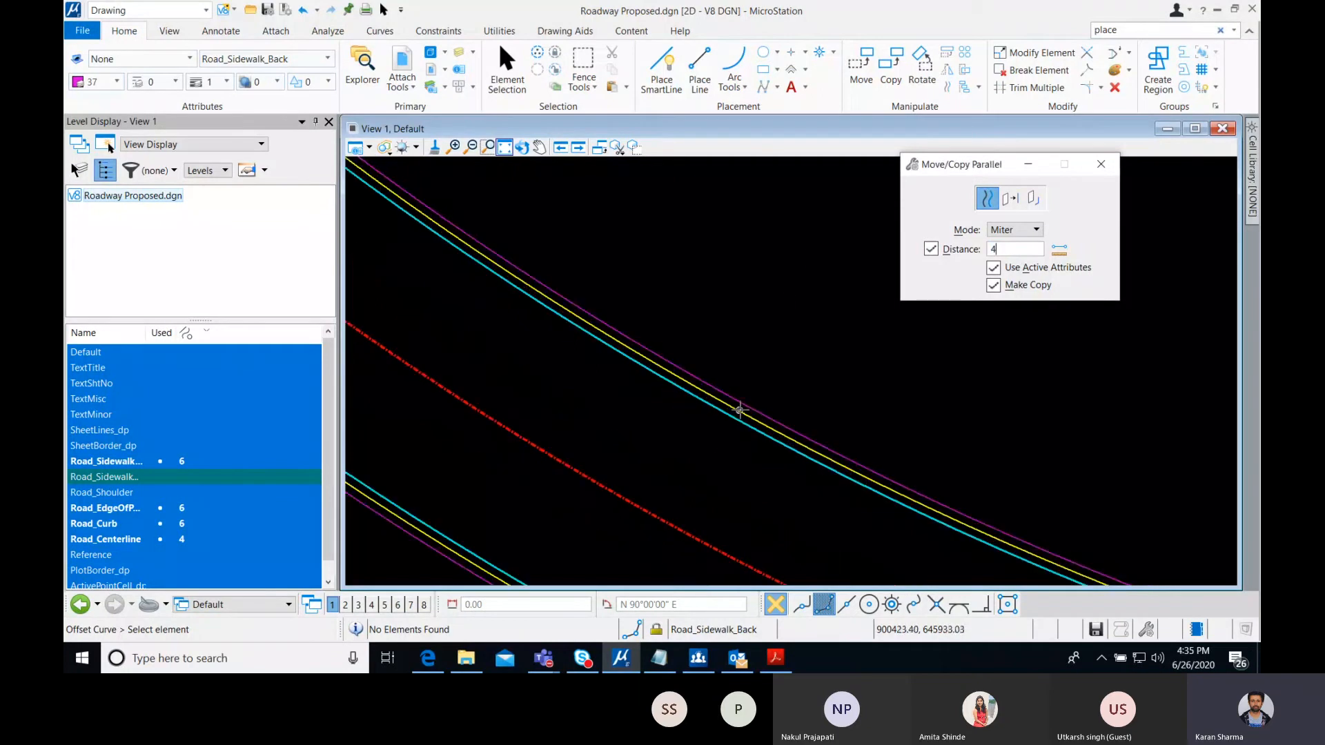
{"action": "scroll", "coordinate": [759, 386], "scroll_direction": "down", "scroll_amount": 4}
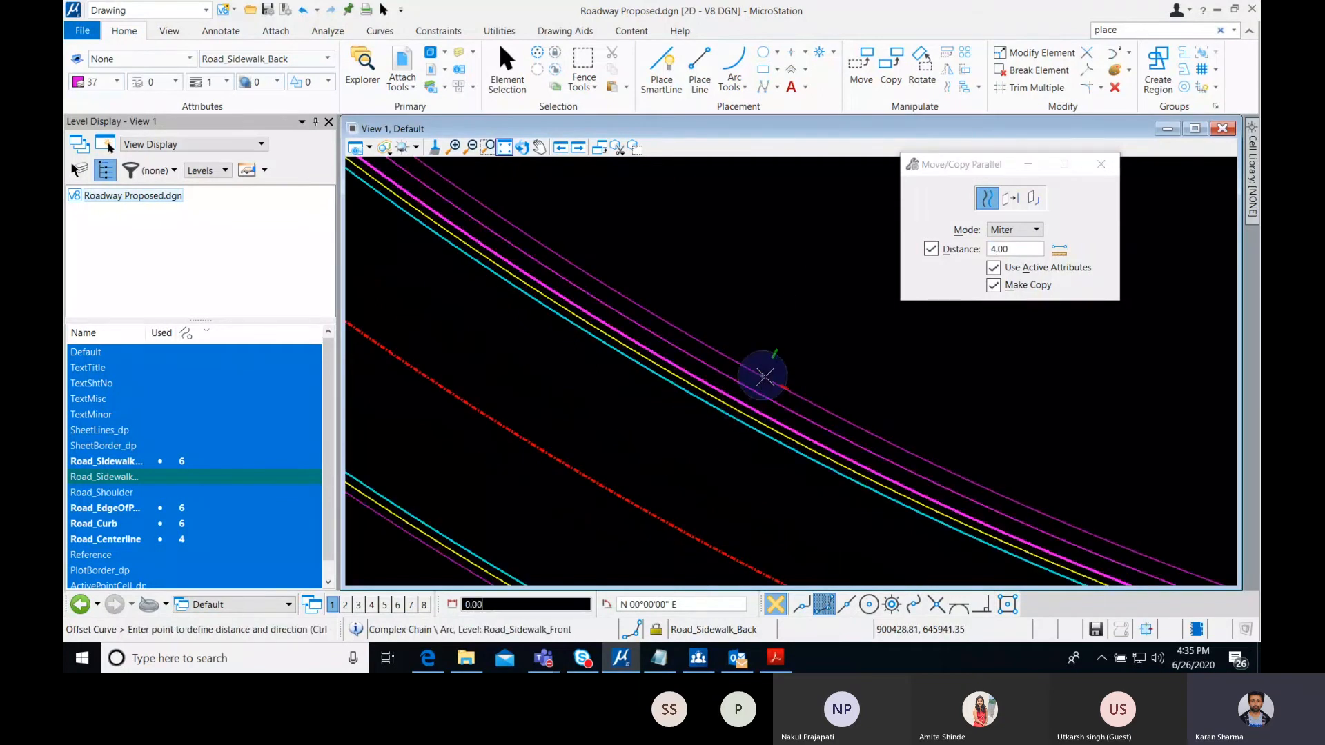
- Copy the Road_Sidewalk_Front line on the curve's outer side parallel outward at 4.00 onto Road_Sidewalk_Back
{"action": "scroll", "coordinate": [675, 511], "scroll_direction": "up", "scroll_amount": 1}
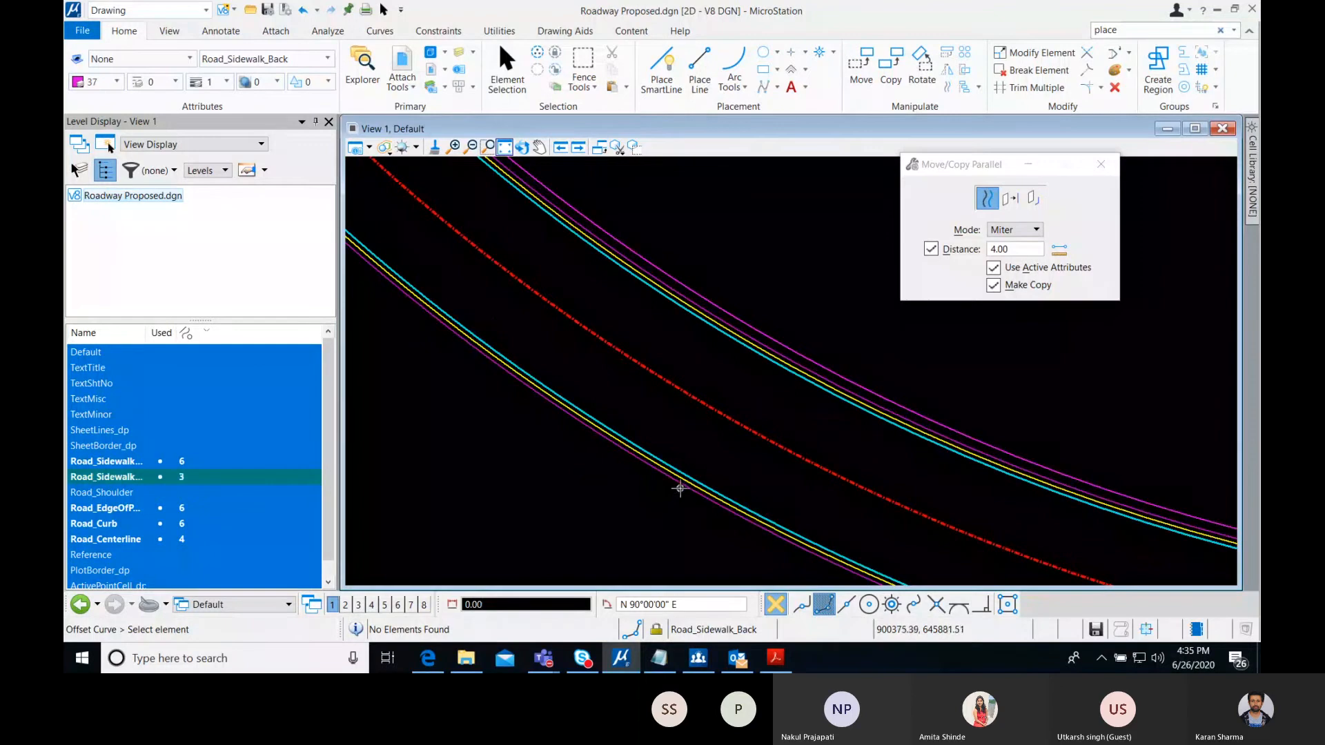
{"action": "scroll", "coordinate": [682, 487], "scroll_direction": "up", "scroll_amount": 1}
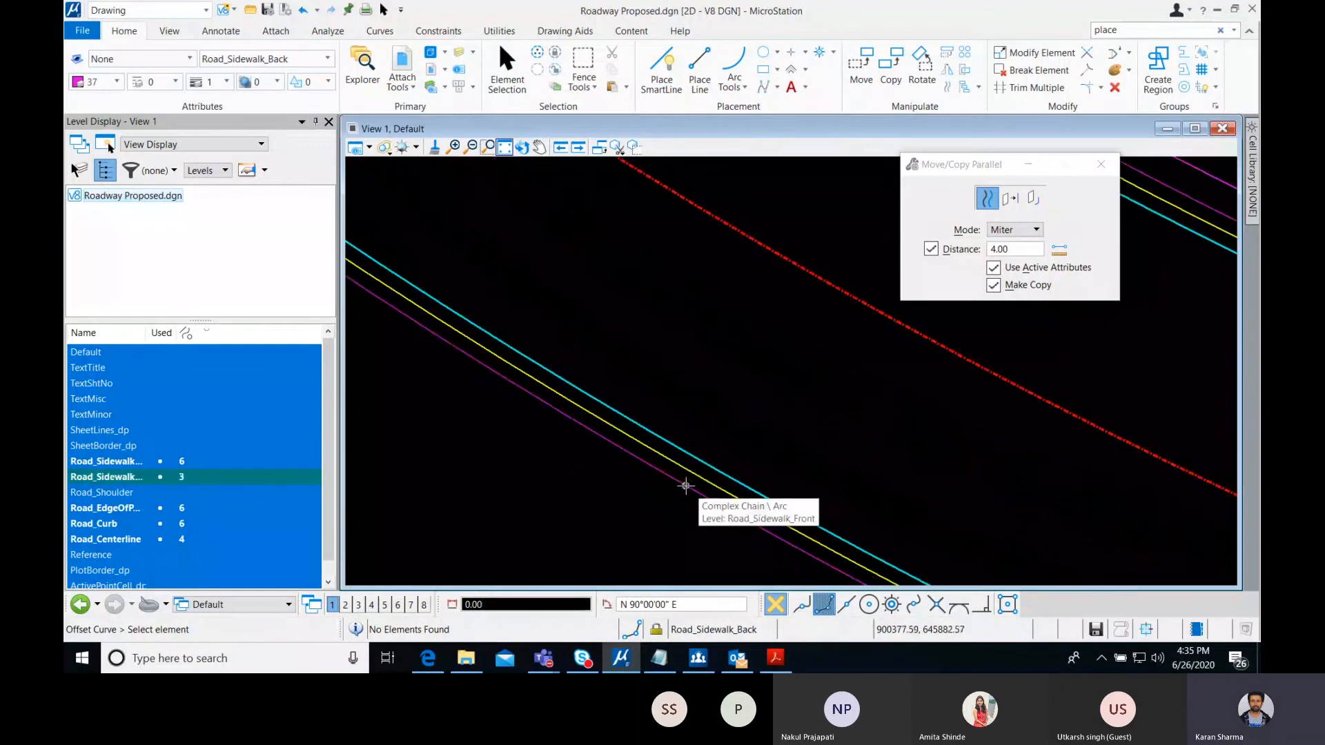
{"action": "left_click", "coordinate": [684, 487]}
{"action": "left_click", "coordinate": [658, 528]}
{"action": "right_click", "coordinate": [659, 528]}
{"action": "scroll", "coordinate": [658, 528], "scroll_direction": "down", "scroll_amount": 5}
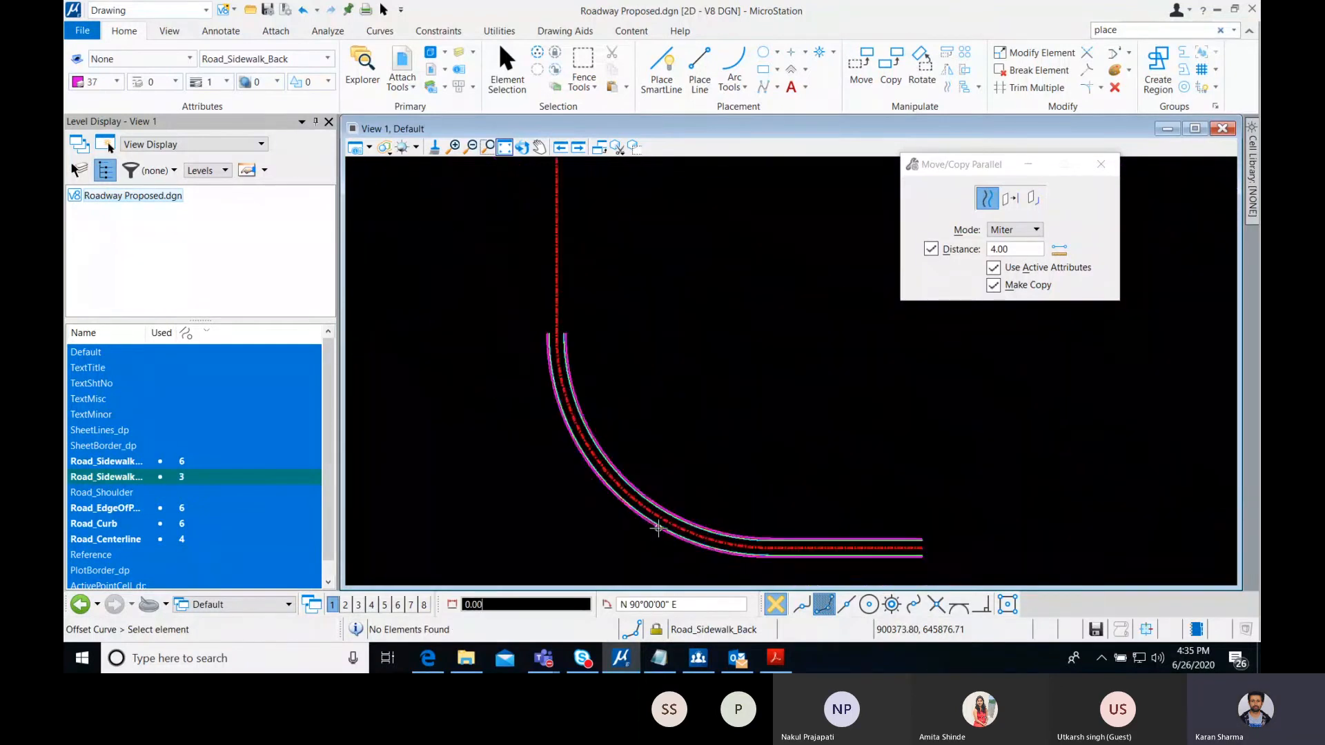
{"action": "middle_click_drag", "start_coordinate": [658, 528], "coordinate": [573, 430]}
{"action": "right_click", "coordinate": [573, 430]}
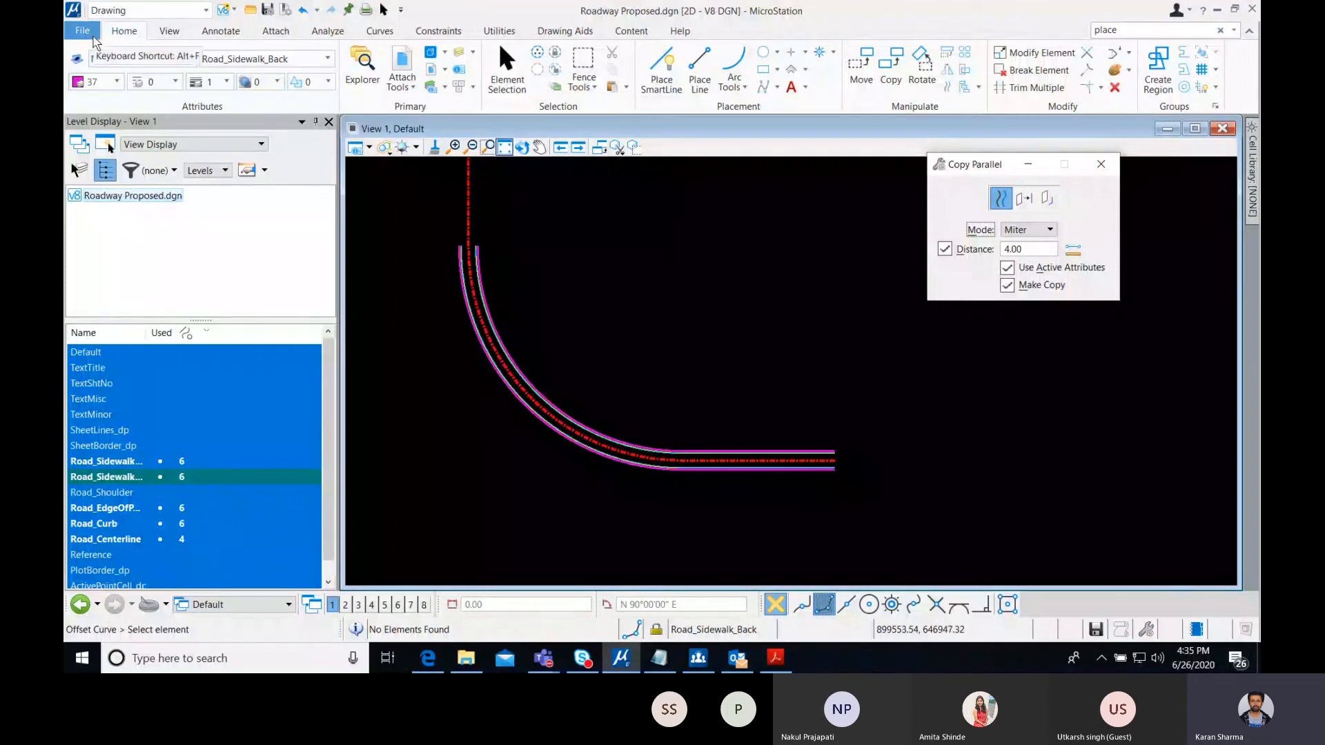
- Open the recent metric design file RDWY_Proposed.dgn from the Generating Roadway Annotation milestone folder
{"action": "left_click", "coordinate": [92, 36]}
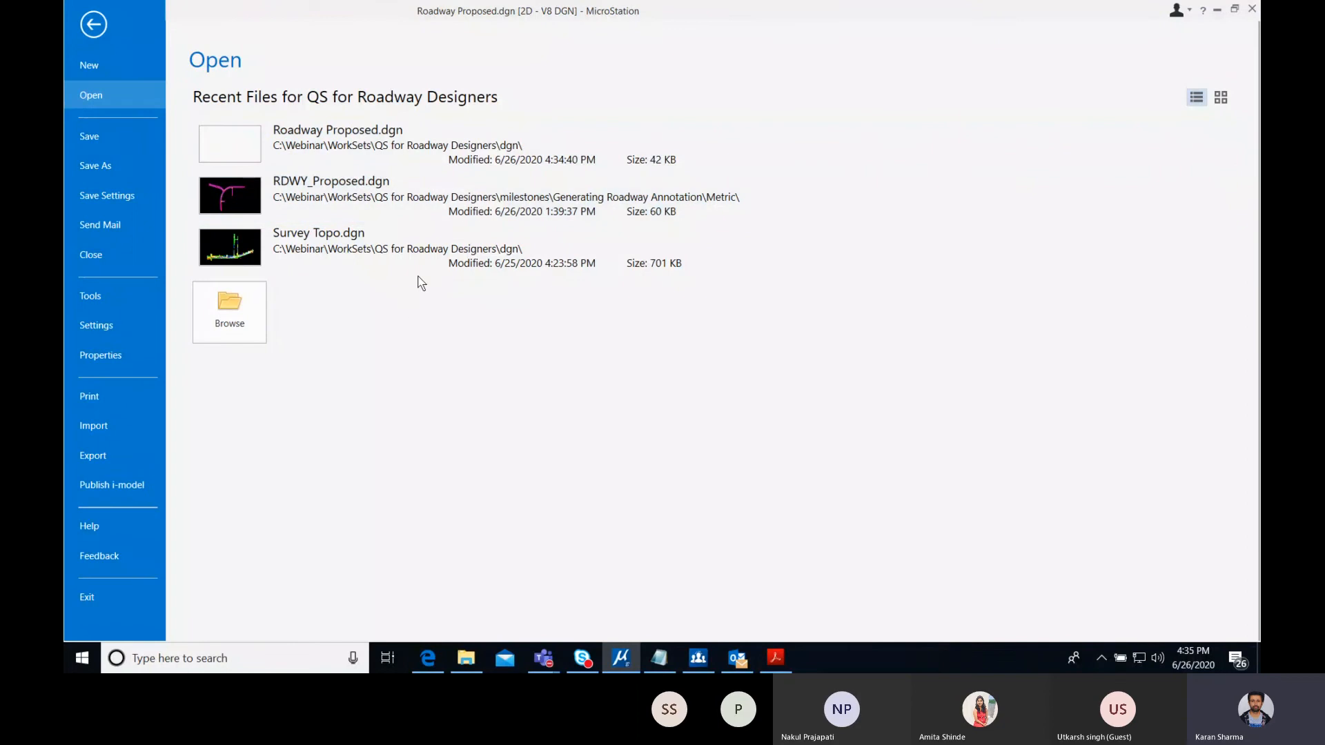
{"action": "left_click", "coordinate": [377, 202]}
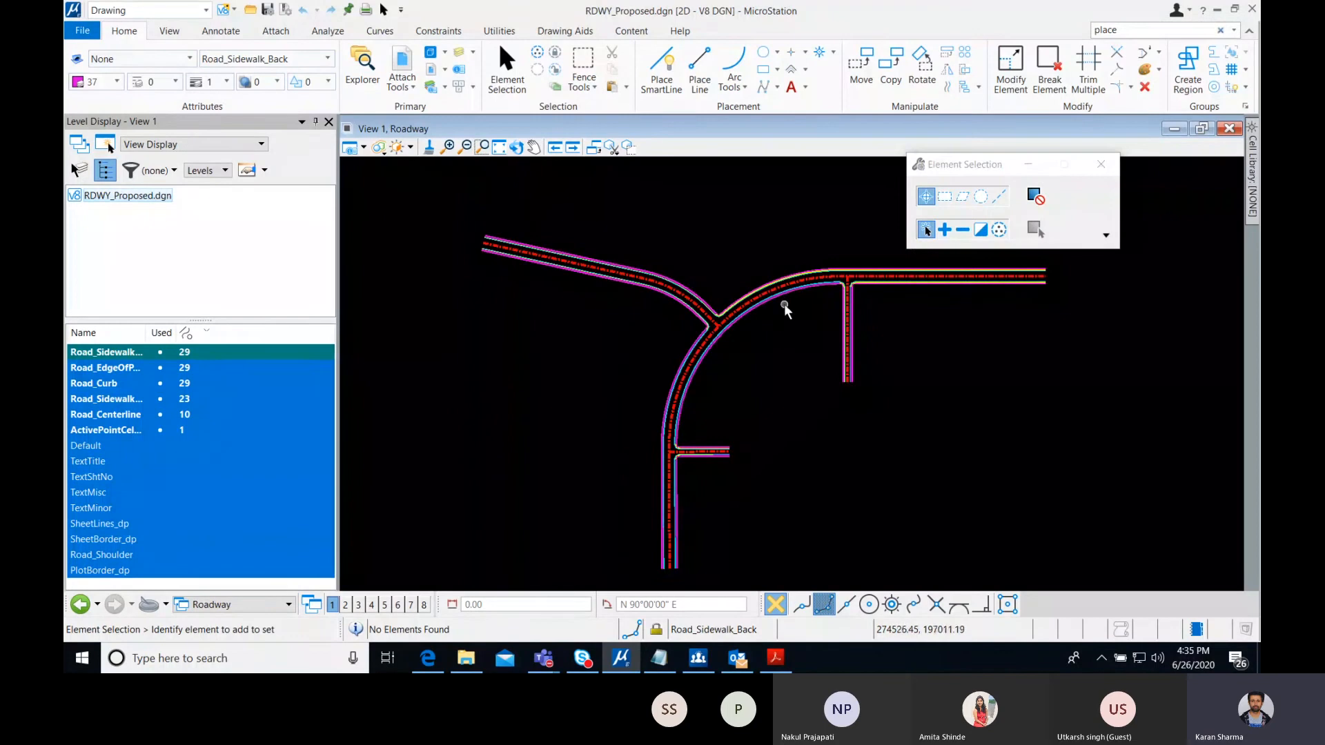
{"action": "middle_click_drag", "start_coordinate": [743, 444], "coordinate": [698, 417]}
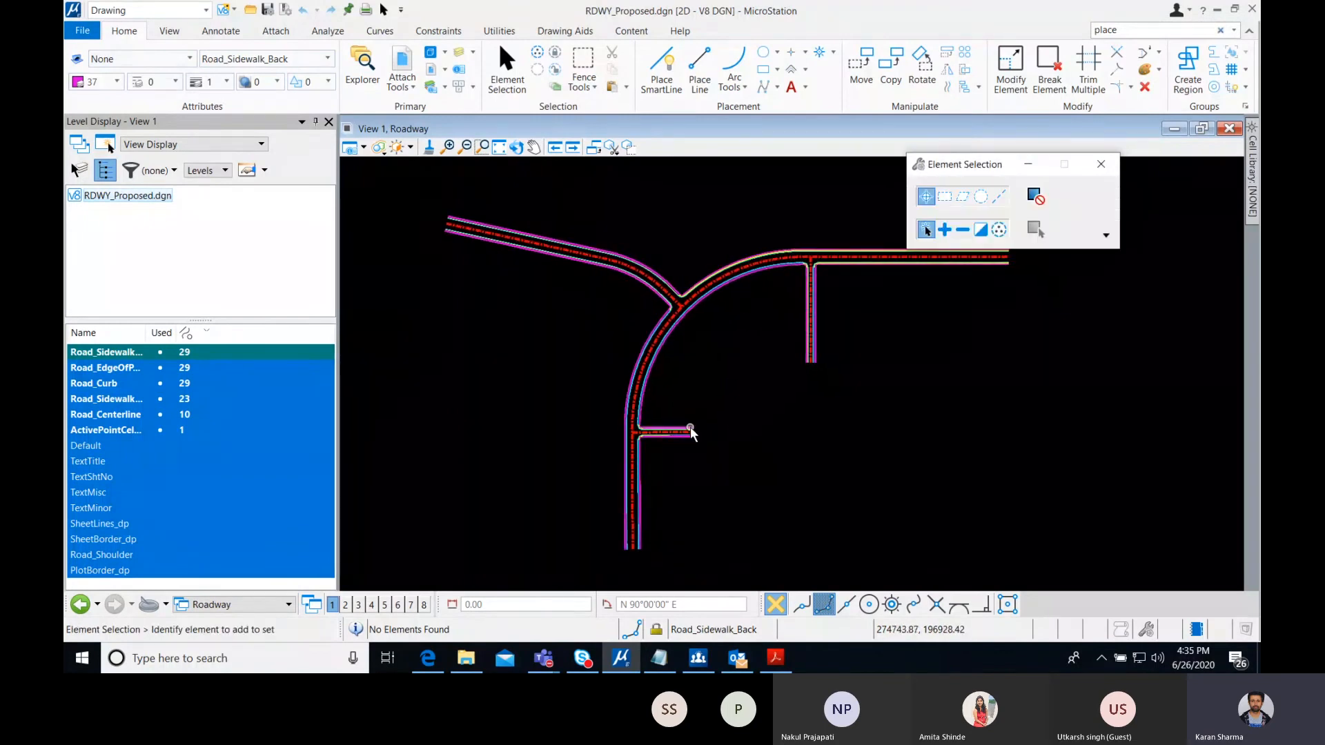
{"action": "scroll", "coordinate": [690, 431], "scroll_direction": "up", "scroll_amount": 2}
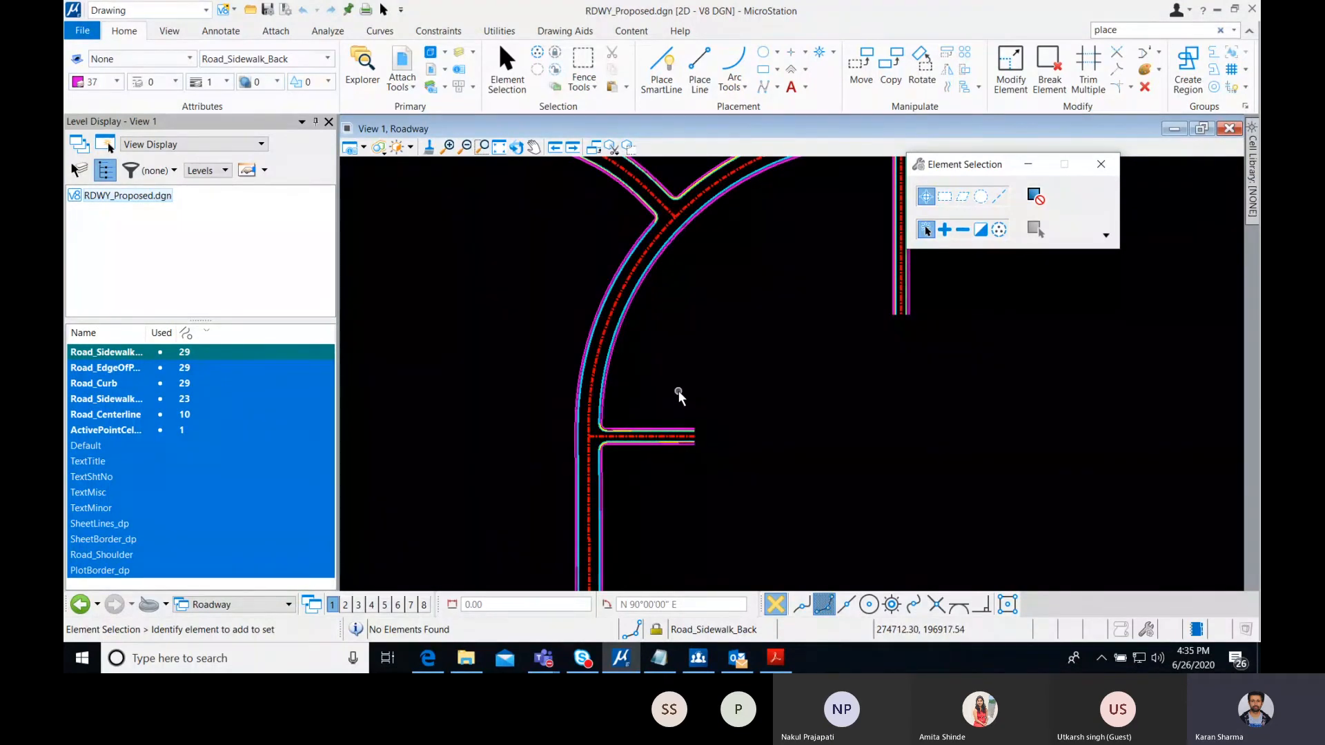
{"action": "scroll", "coordinate": [642, 440], "scroll_direction": "up", "scroll_amount": 4}
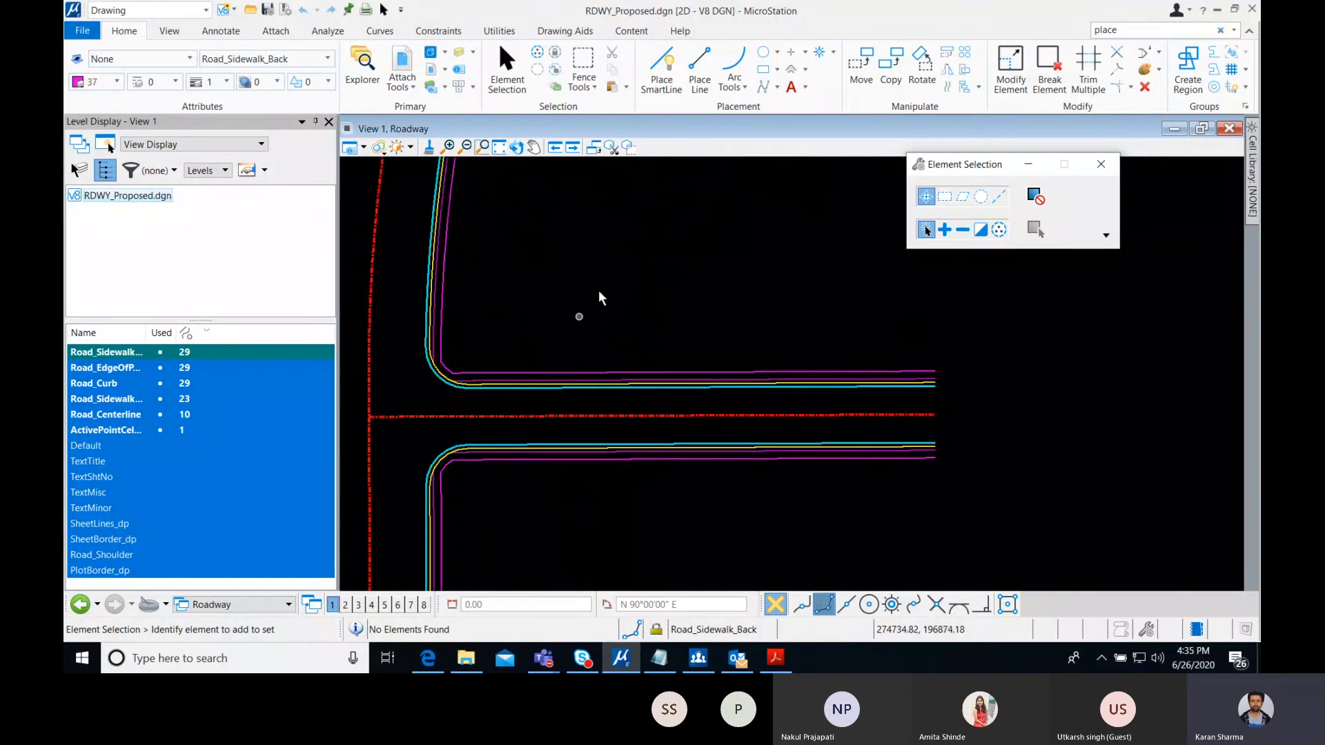
- Start the Place Text tool with its editor clear of the side road, and make TextMisc the active level
{"action": "left_click", "coordinate": [221, 30]}
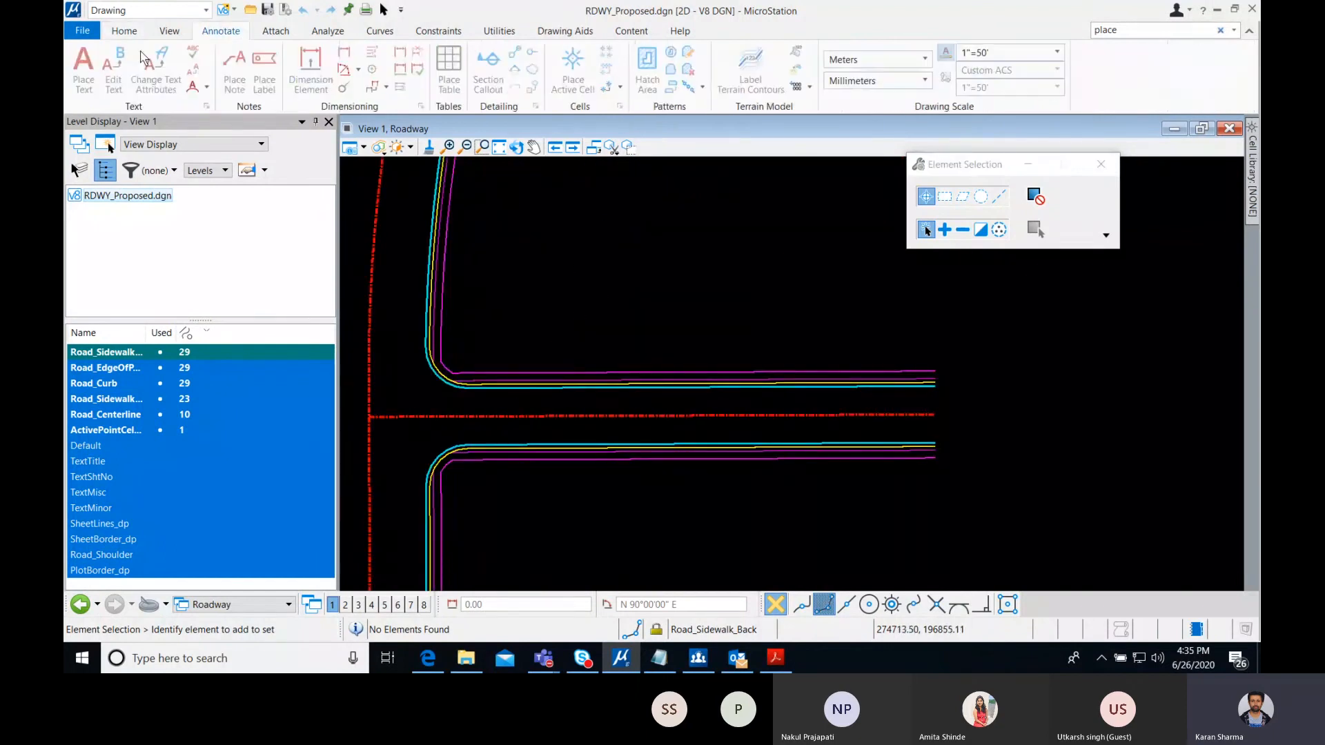
{"action": "left_click", "coordinate": [83, 68]}
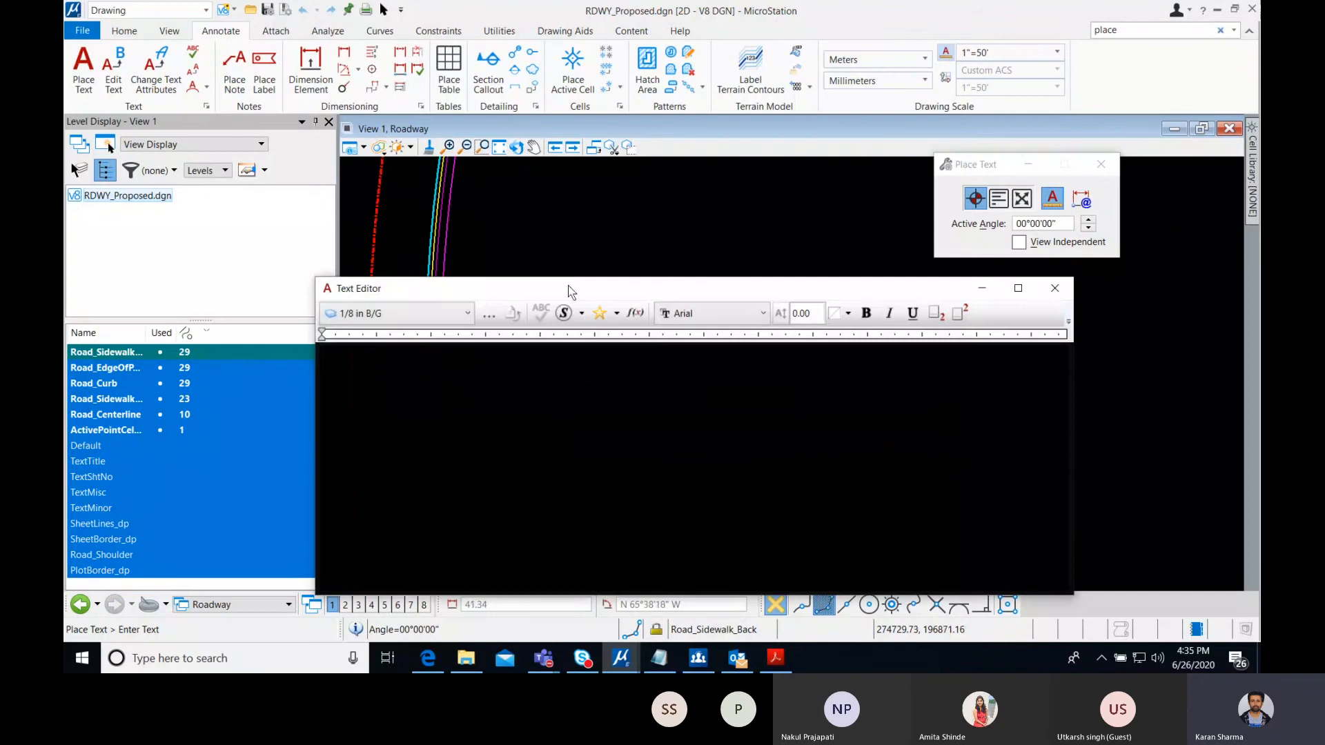
{"action": "left_click_drag", "start_coordinate": [570, 287], "coordinate": [642, 458]}
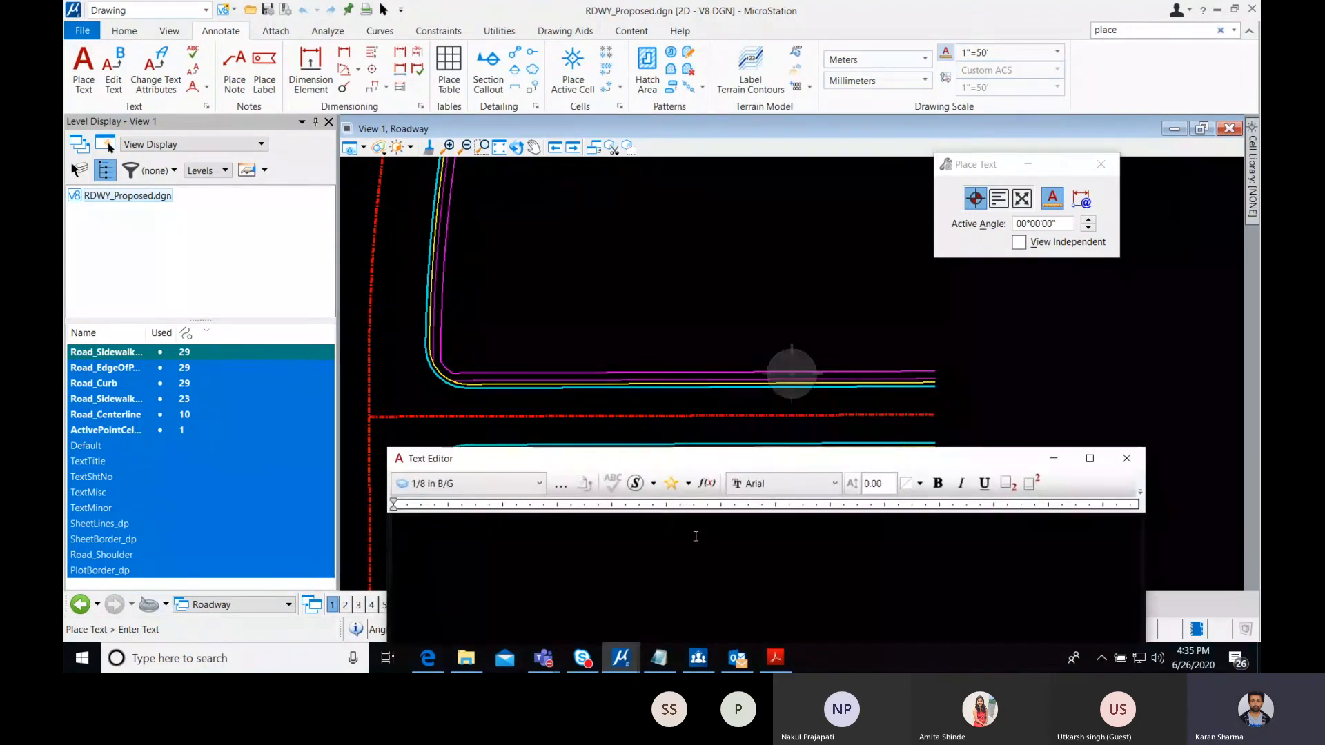
{"action": "left_click", "coordinate": [124, 30]}
{"action": "left_click", "coordinate": [327, 59]}
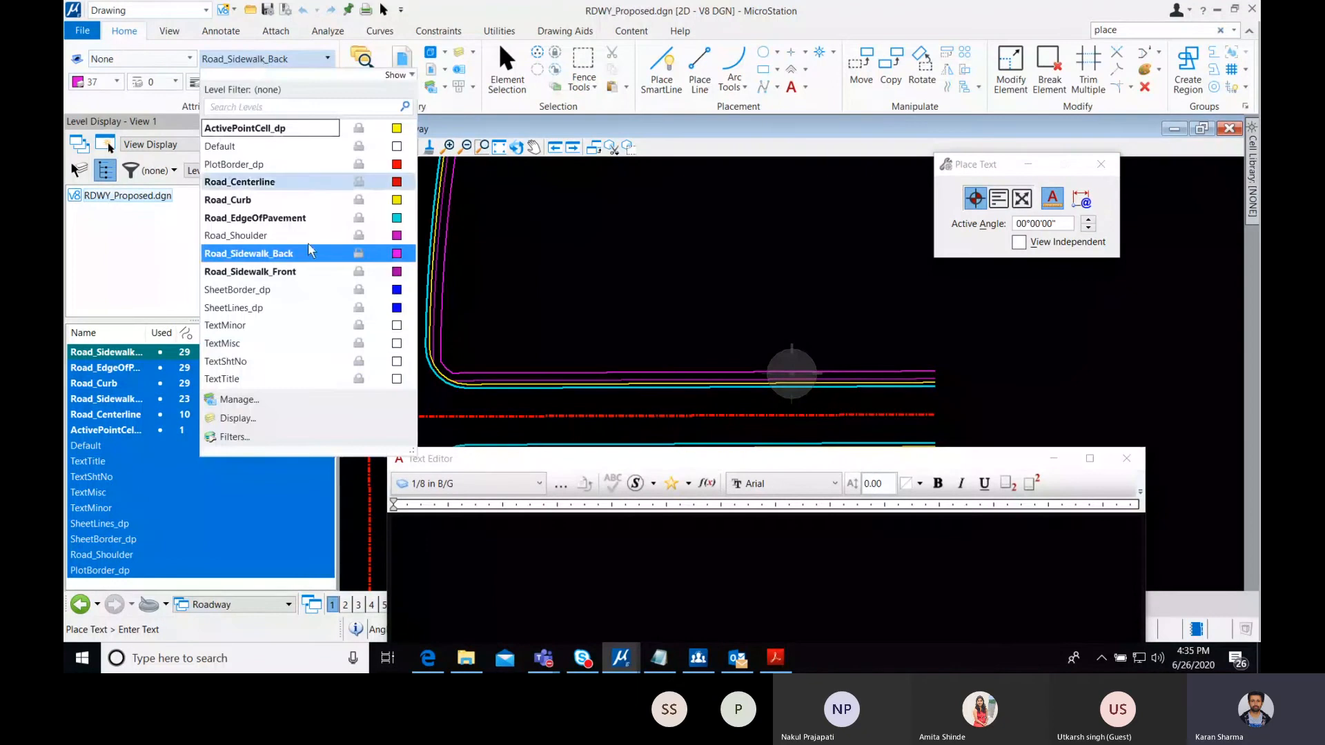
{"action": "left_click", "coordinate": [228, 343]}
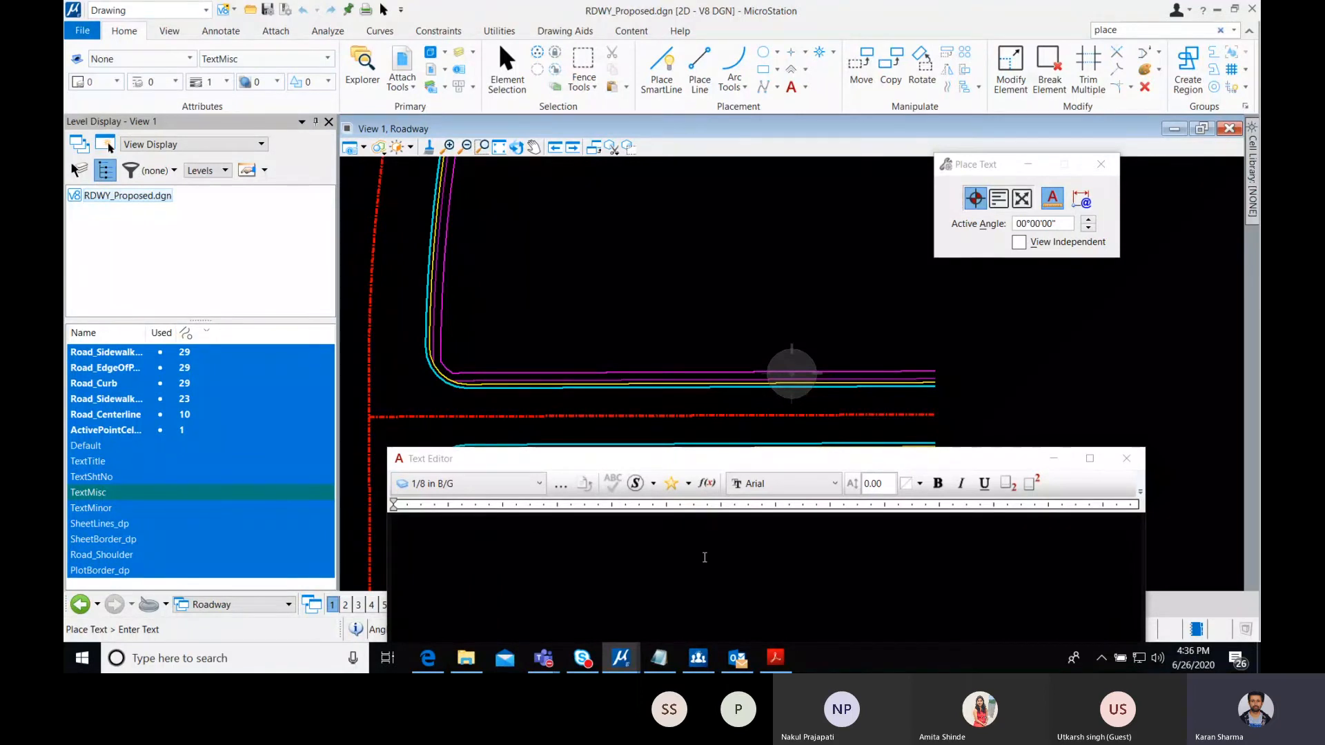
- Place the text "South Driveway Entrance" just above the centerline of the lower side road
{"action": "key", "text": "w"}
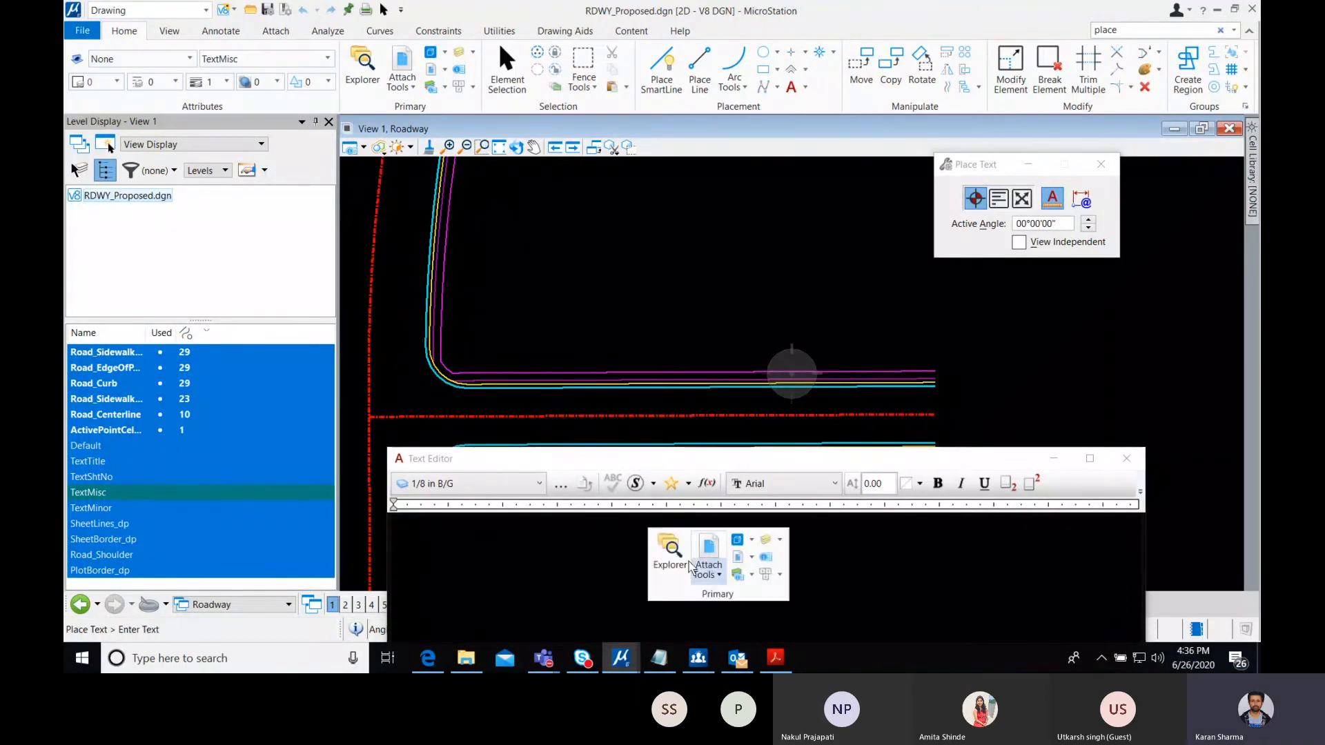
{"action": "type", "text": "South "}
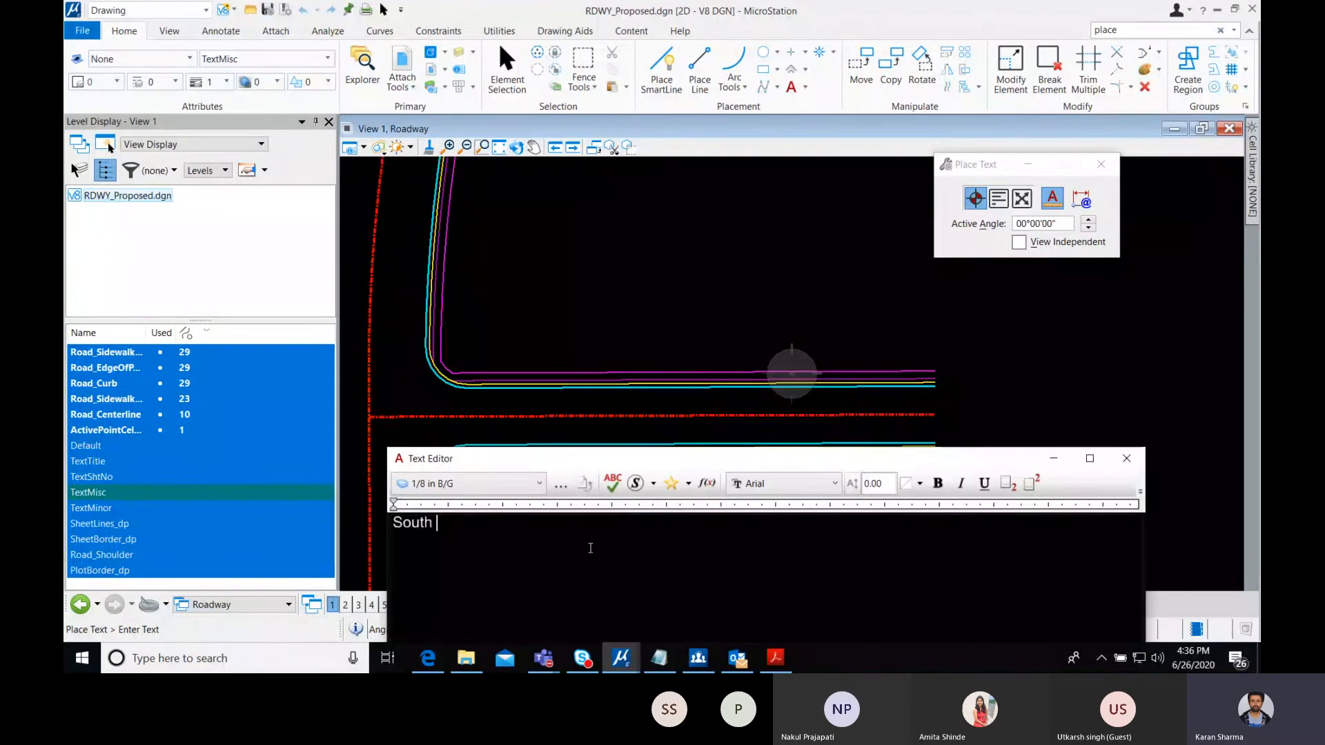
{"action": "type", "text": "Driveway Entrance"}
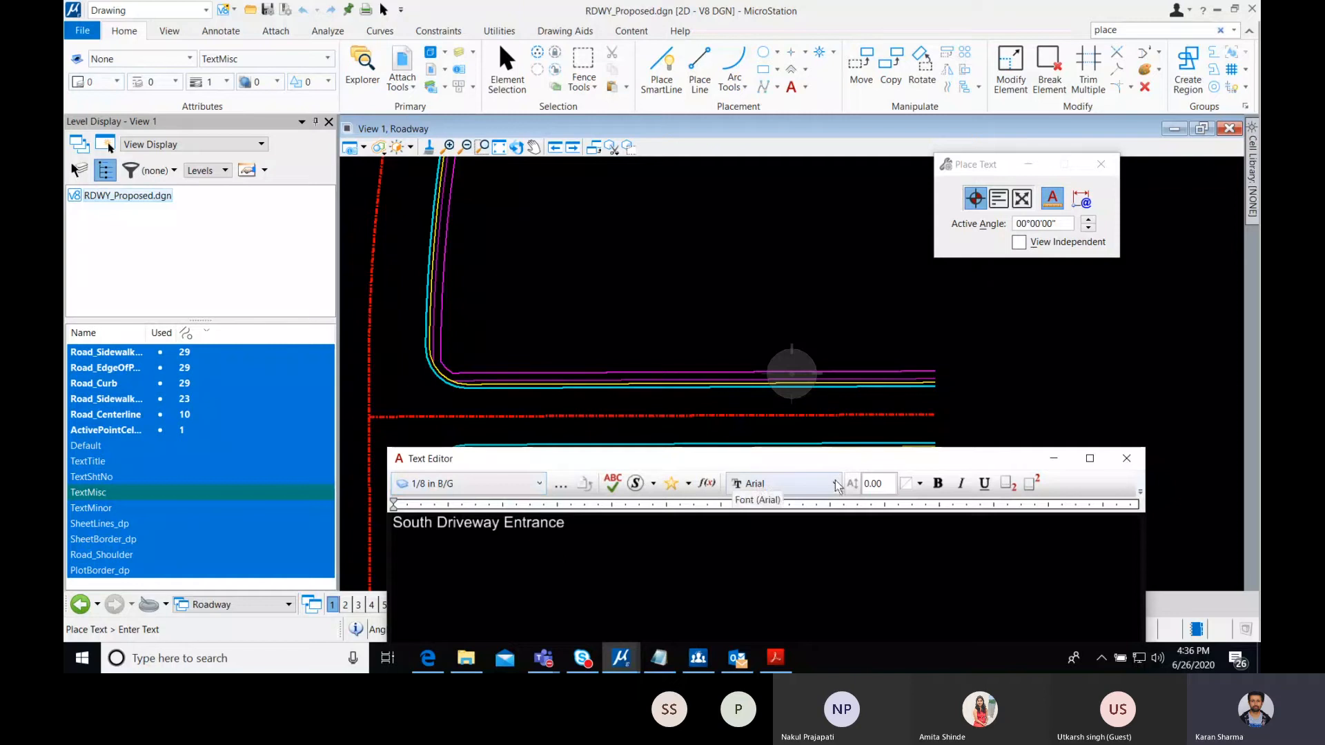
{"action": "scroll", "coordinate": [599, 401], "scroll_direction": "up", "scroll_amount": 1}
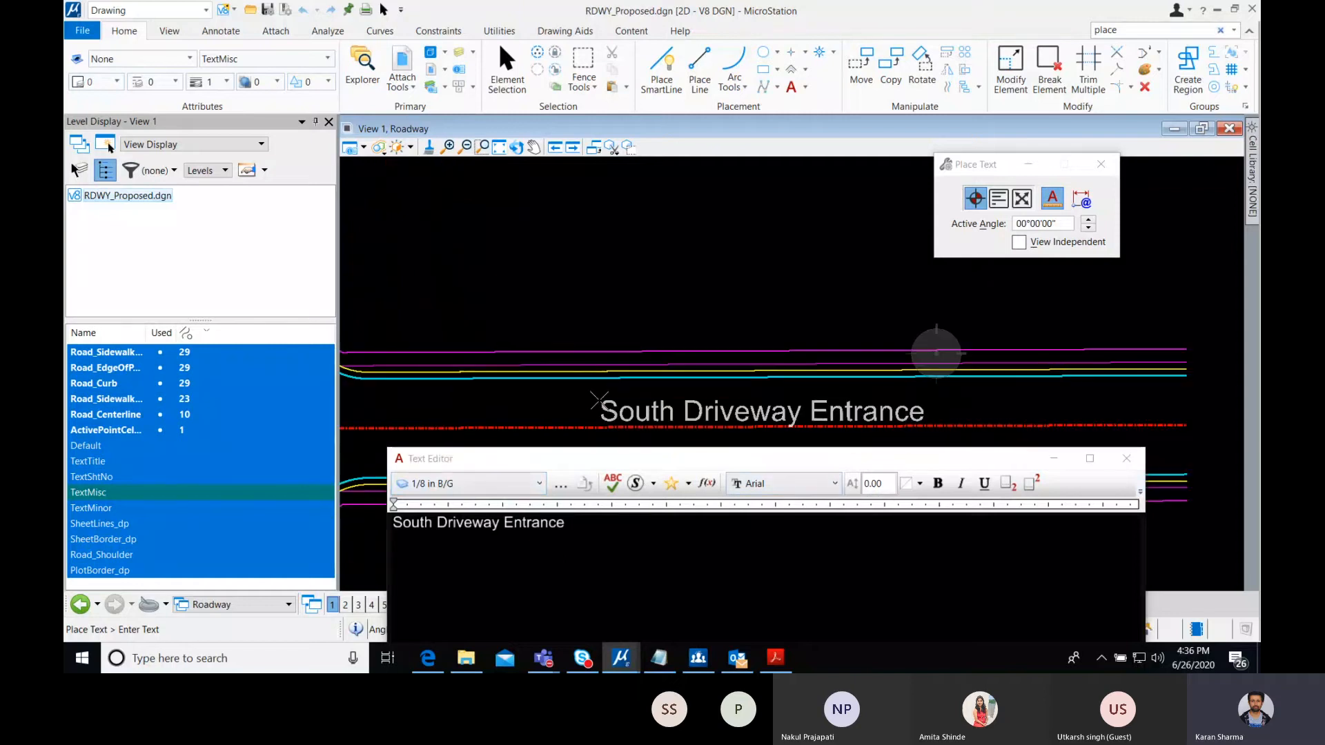
{"action": "left_click", "coordinate": [567, 395]}
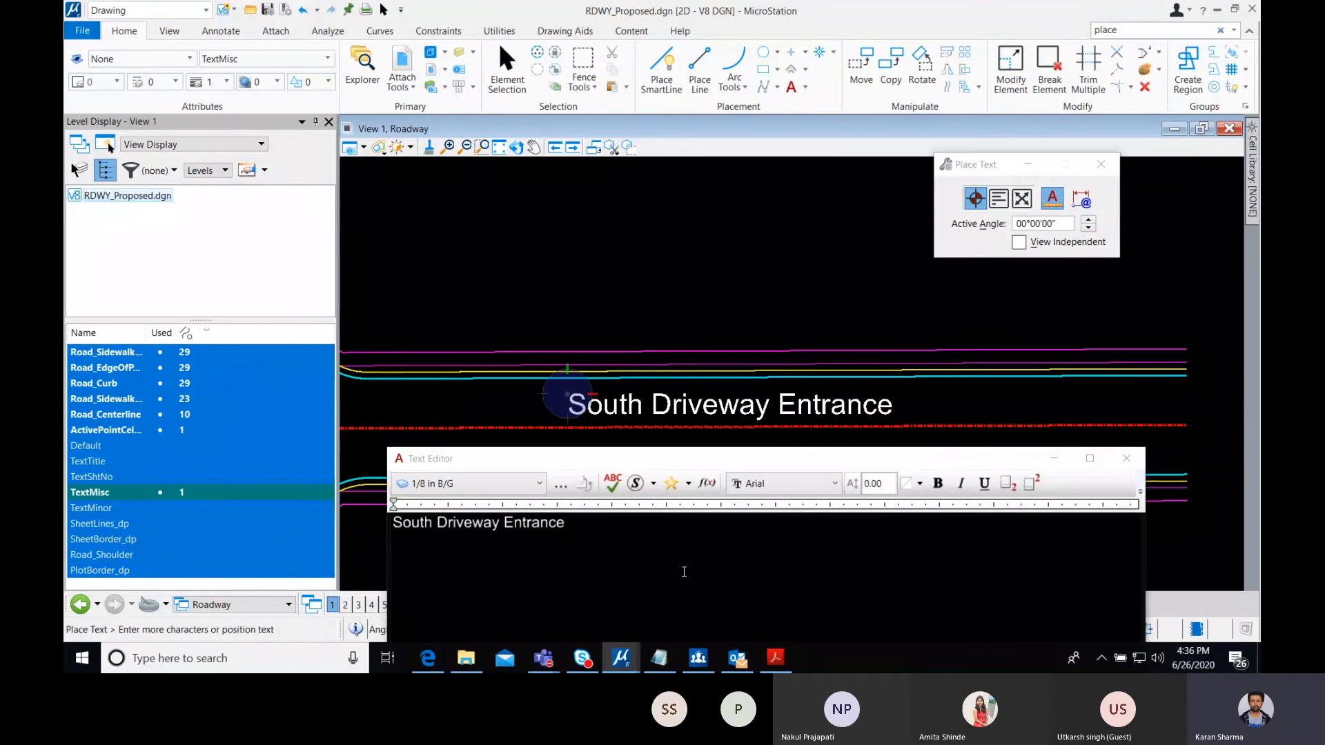
{"action": "key", "text": "Escape"}
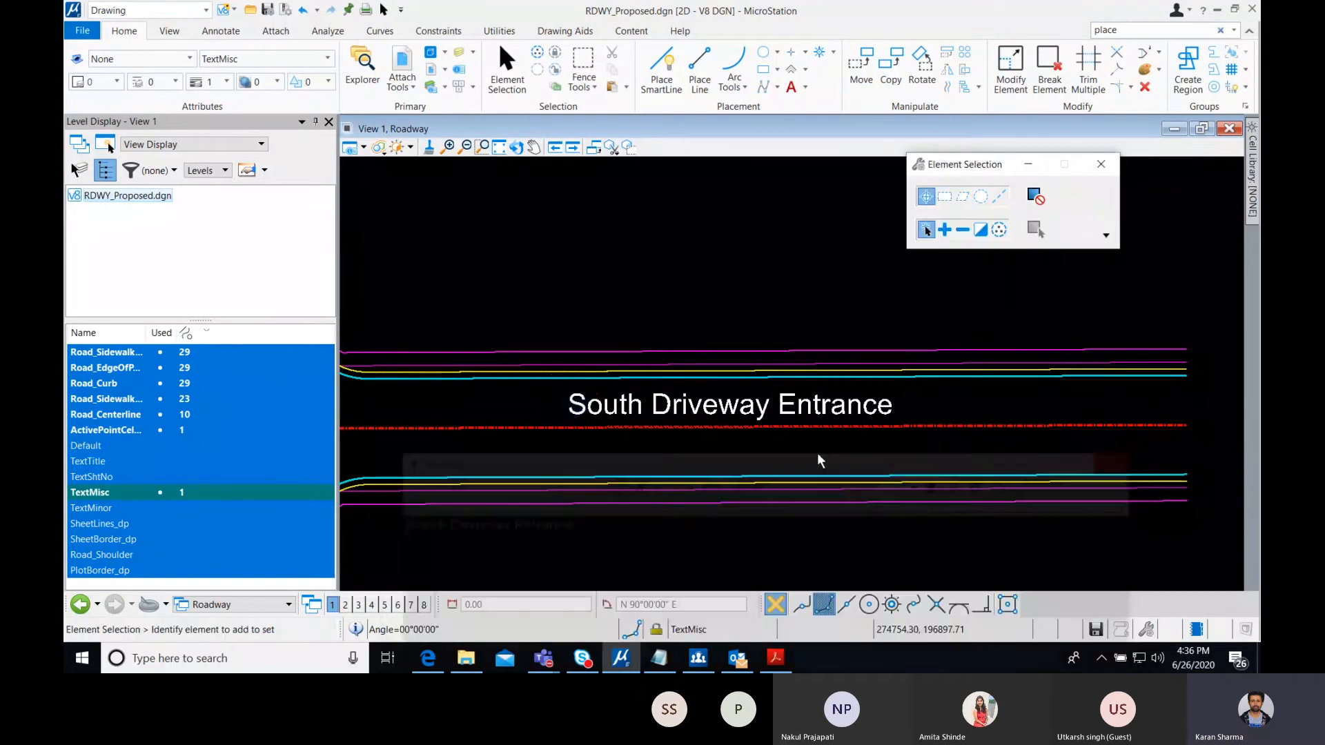
- Copy the "South Driveway Entrance" text once onto the straight horizontal road at the upper end, just above its centerline
{"action": "scroll", "coordinate": [799, 453], "scroll_direction": "down", "scroll_amount": 7}
{"action": "middle_click_drag", "start_coordinate": [798, 455], "coordinate": [500, 516]}
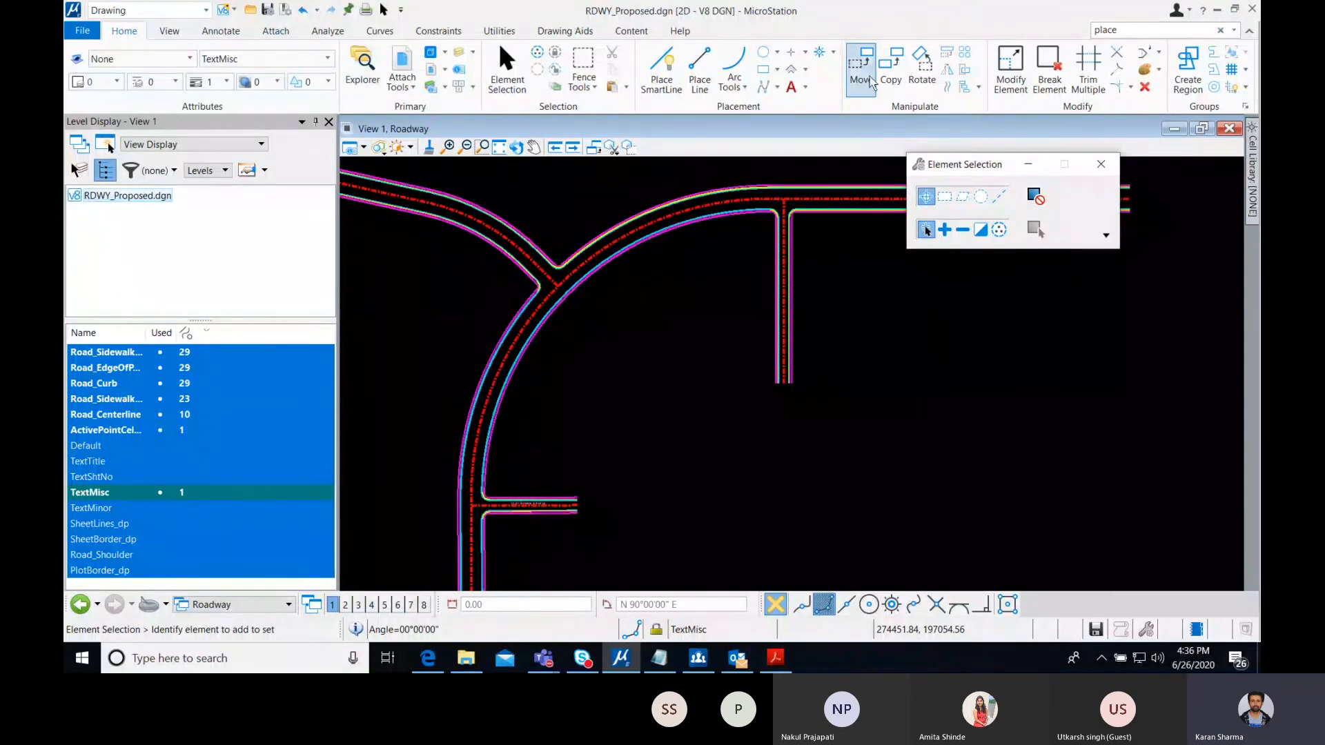
{"action": "left_click", "coordinate": [891, 67]}
{"action": "scroll", "coordinate": [518, 526], "scroll_direction": "up", "scroll_amount": 6}
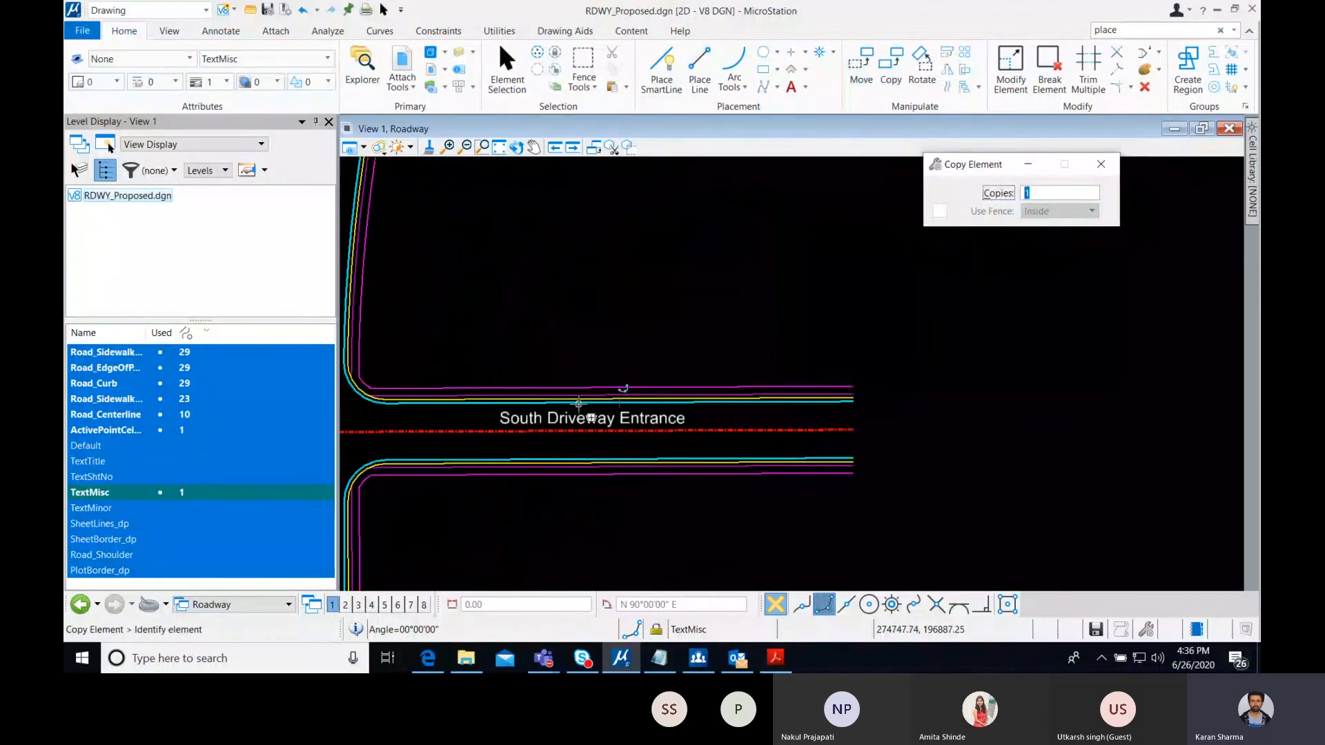
{"action": "left_click", "coordinate": [579, 418]}
{"action": "scroll", "coordinate": [625, 366], "scroll_direction": "down", "scroll_amount": 6}
{"action": "middle_click_drag", "start_coordinate": [660, 324], "coordinate": [608, 364]}
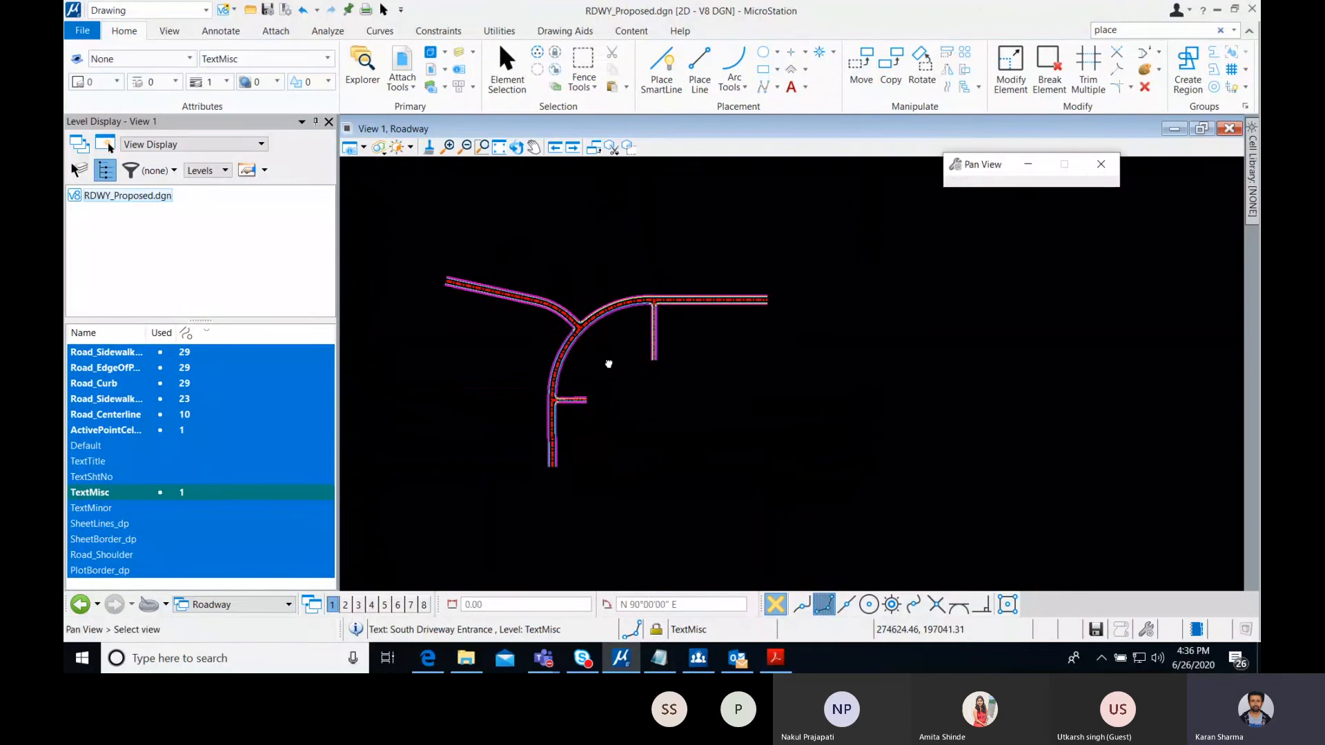
{"action": "scroll", "coordinate": [698, 302], "scroll_direction": "up", "scroll_amount": 6}
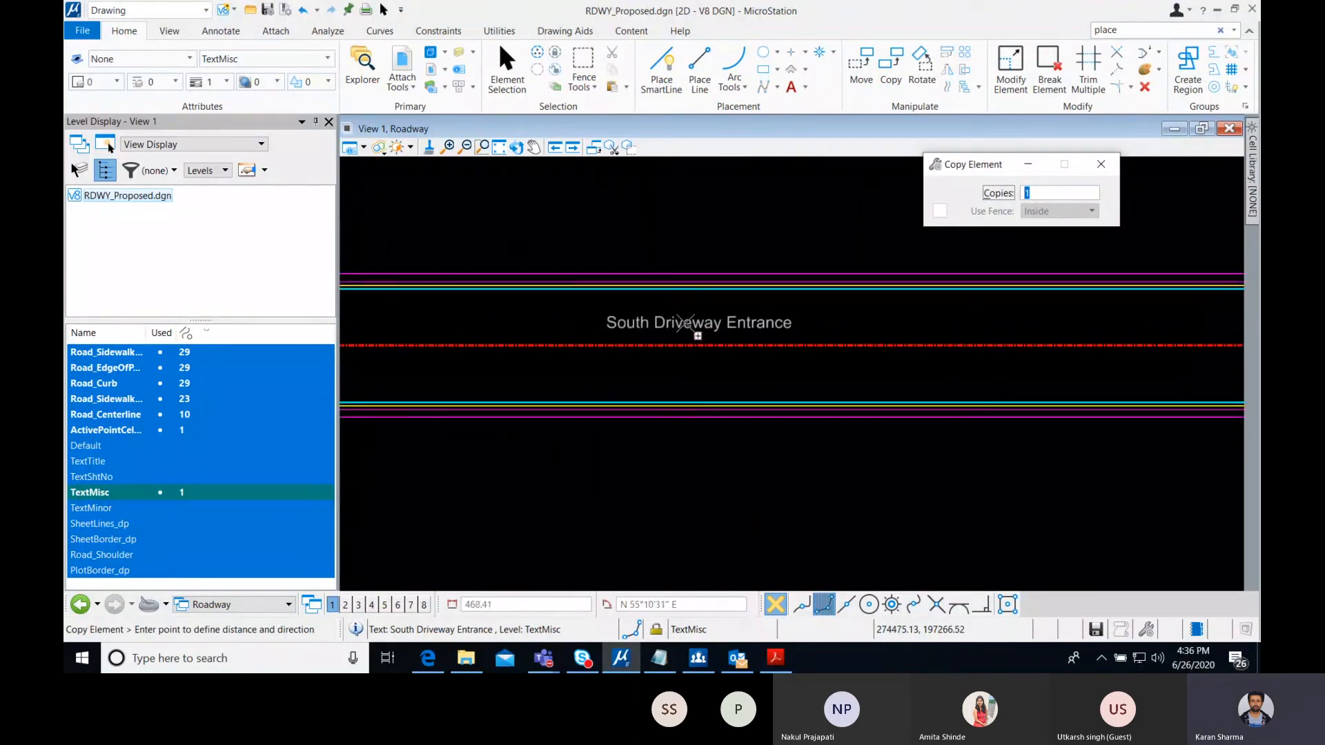
{"action": "left_click", "coordinate": [686, 322]}
{"action": "right_click", "coordinate": [685, 378]}
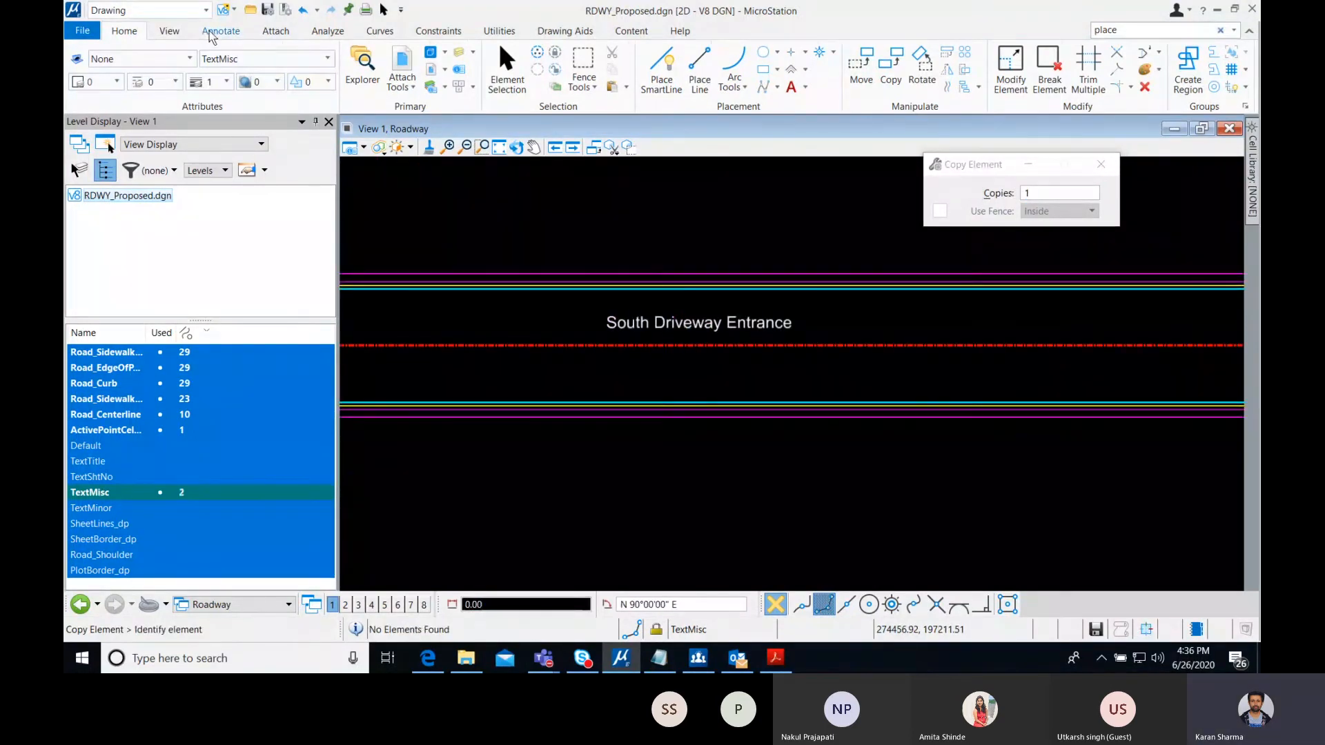
- Edit the copied text on the upper horizontal road to read "West Driveway Entrance"
{"action": "left_click", "coordinate": [220, 31]}
{"action": "left_click", "coordinate": [113, 76]}
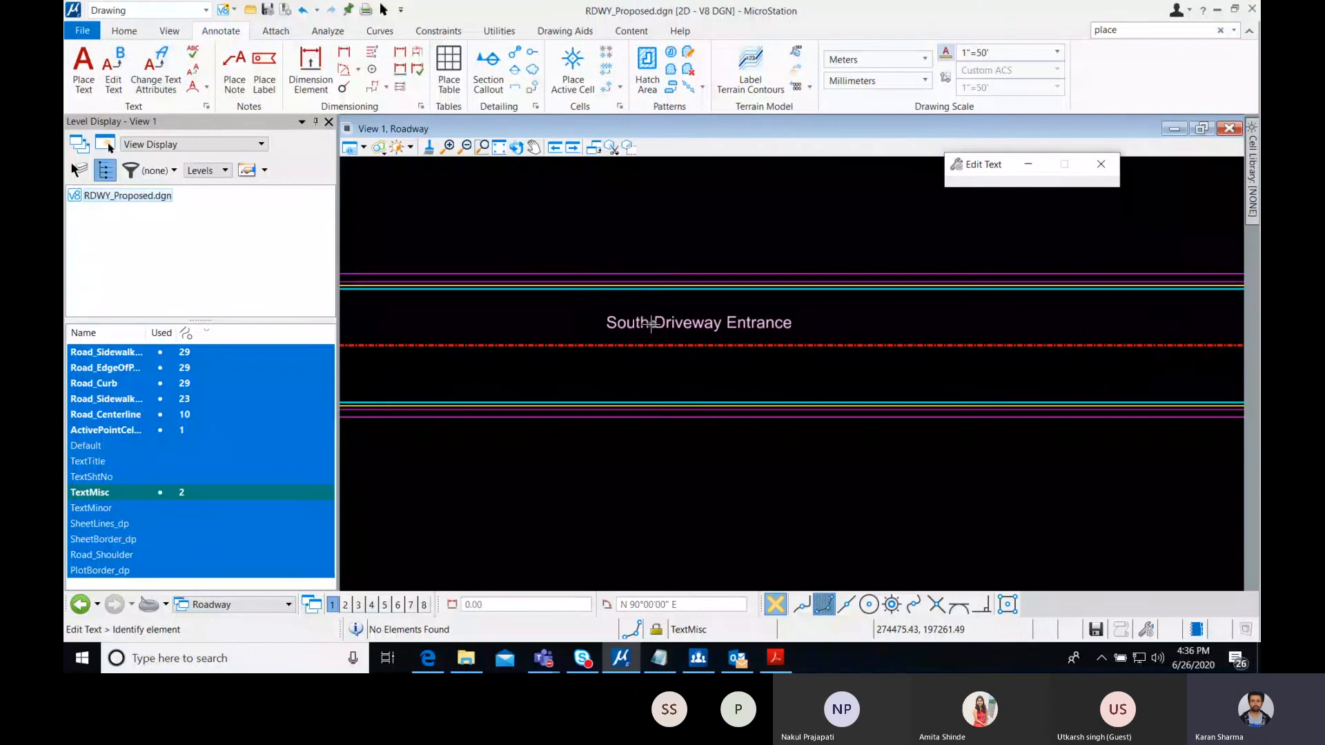
{"action": "left_click", "coordinate": [652, 323]}
{"action": "left_click", "coordinate": [432, 526]}
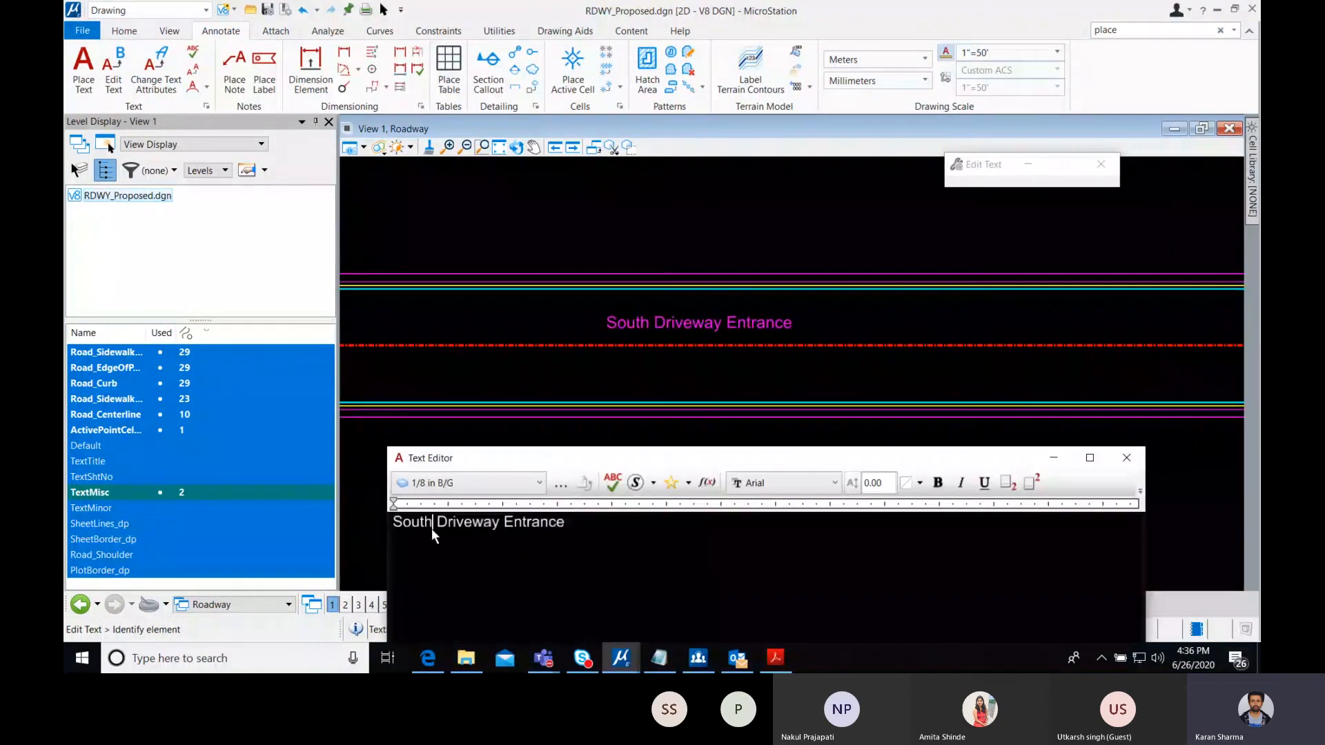
{"action": "left_click_drag", "start_coordinate": [432, 526], "coordinate": [385, 523]}
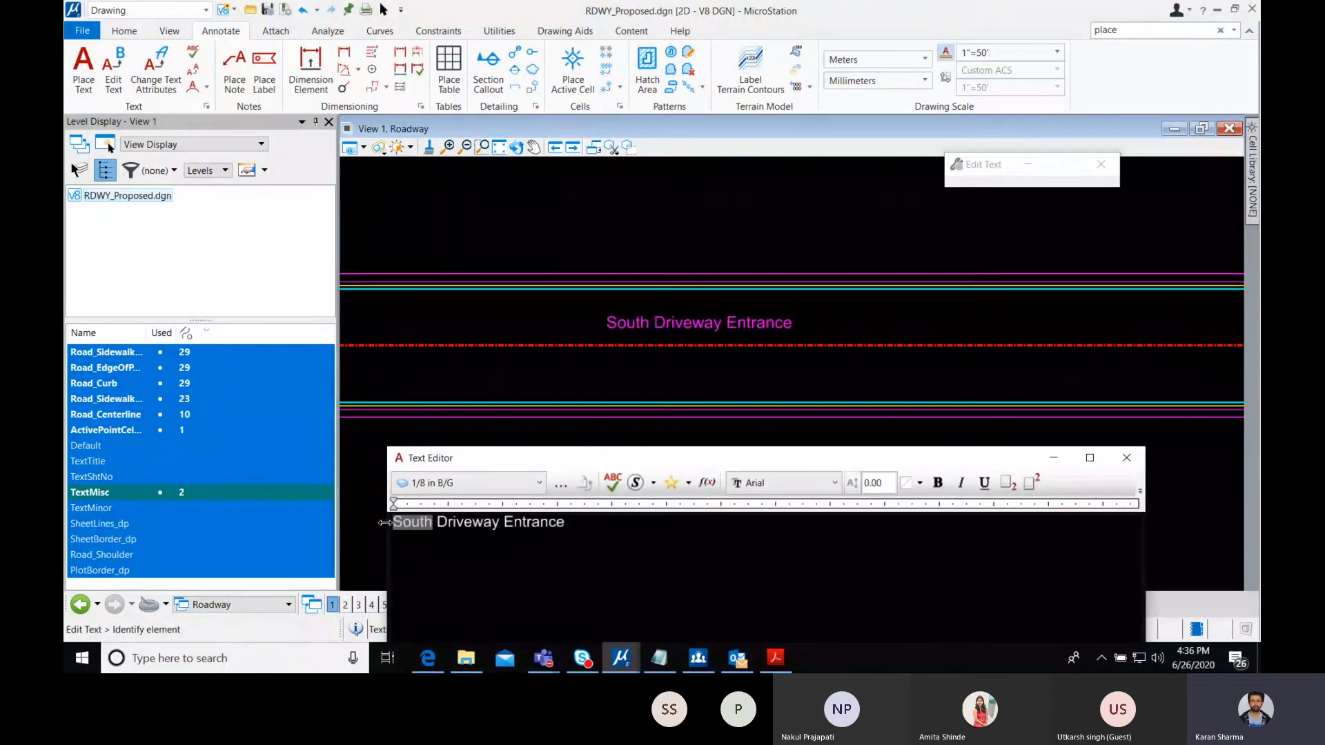
{"action": "type", "text": "West"}
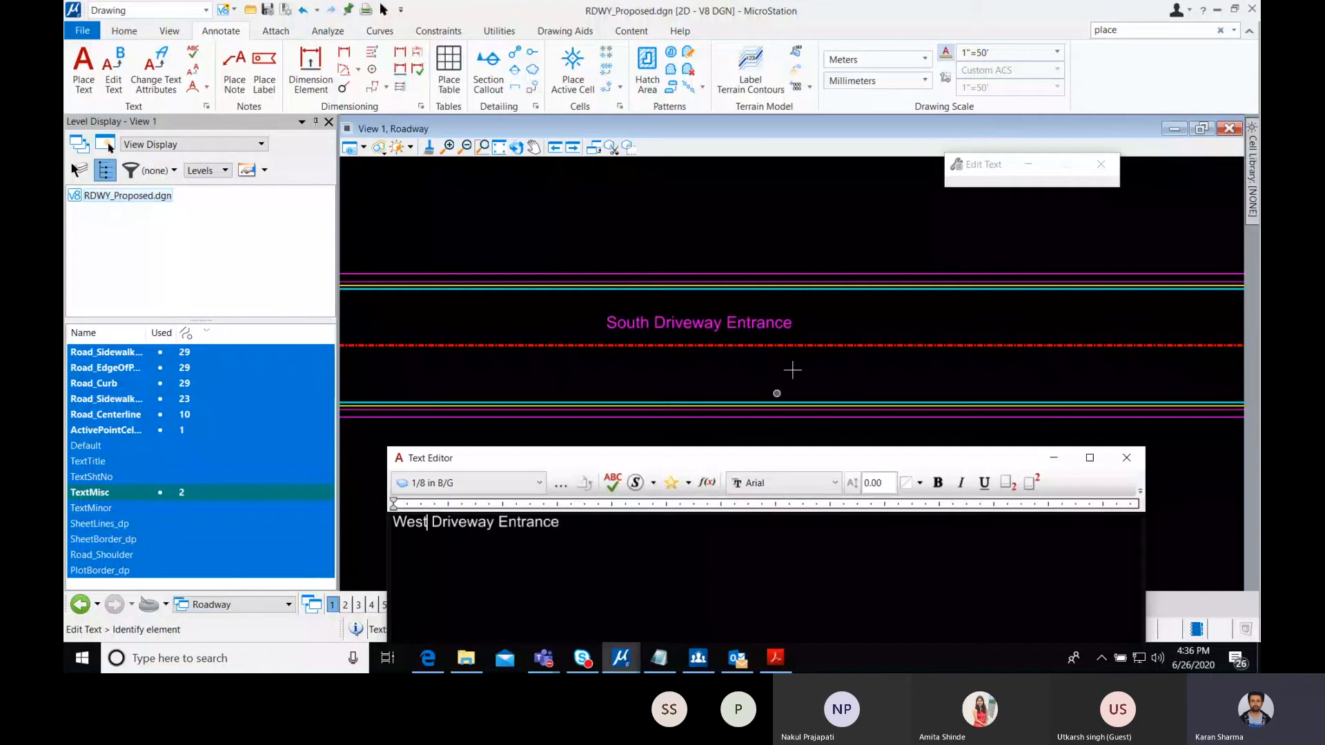
{"action": "left_click", "coordinate": [817, 313]}
{"action": "scroll", "coordinate": [730, 312], "scroll_direction": "down", "scroll_amount": 5}
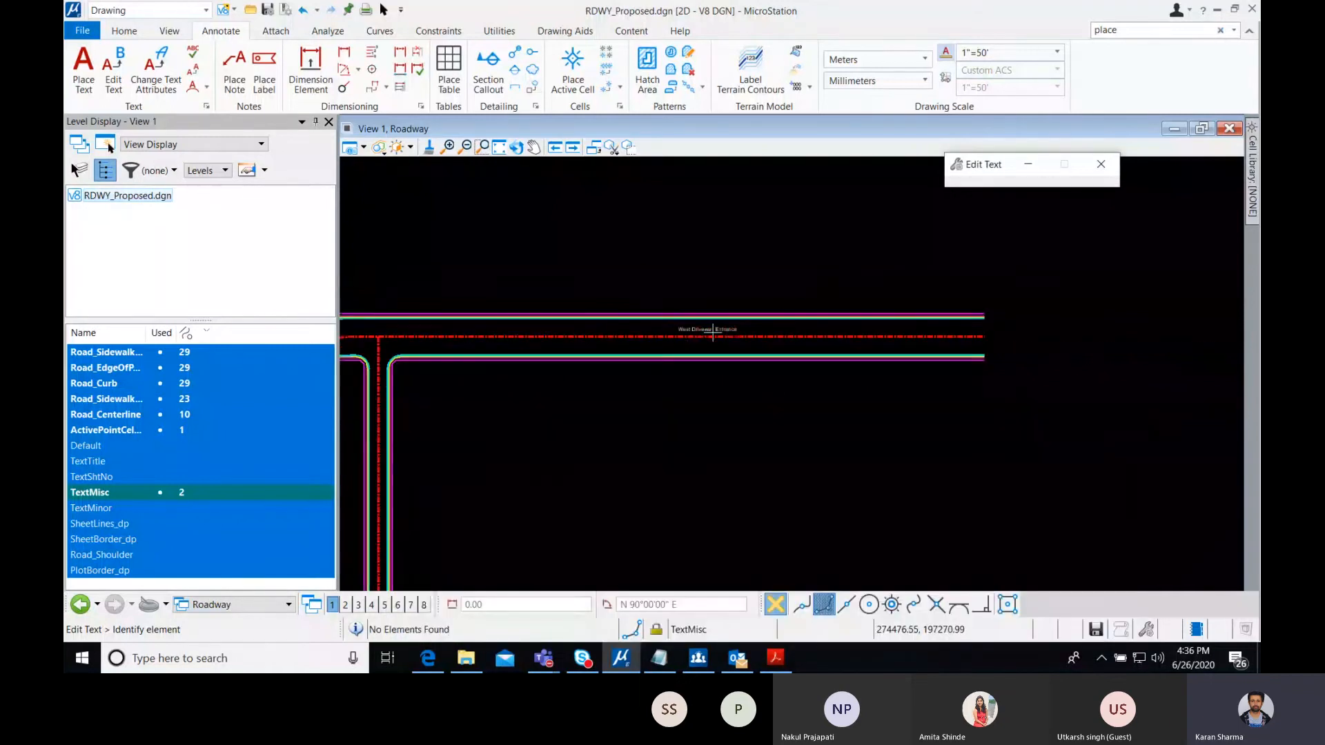
- Place the text "Route 500" along the upper horizontal road, set in line with its centerline and ahead of the "West Driveway Entrance" label
{"action": "left_click", "coordinate": [204, 87]}
{"action": "left_click", "coordinate": [231, 107]}
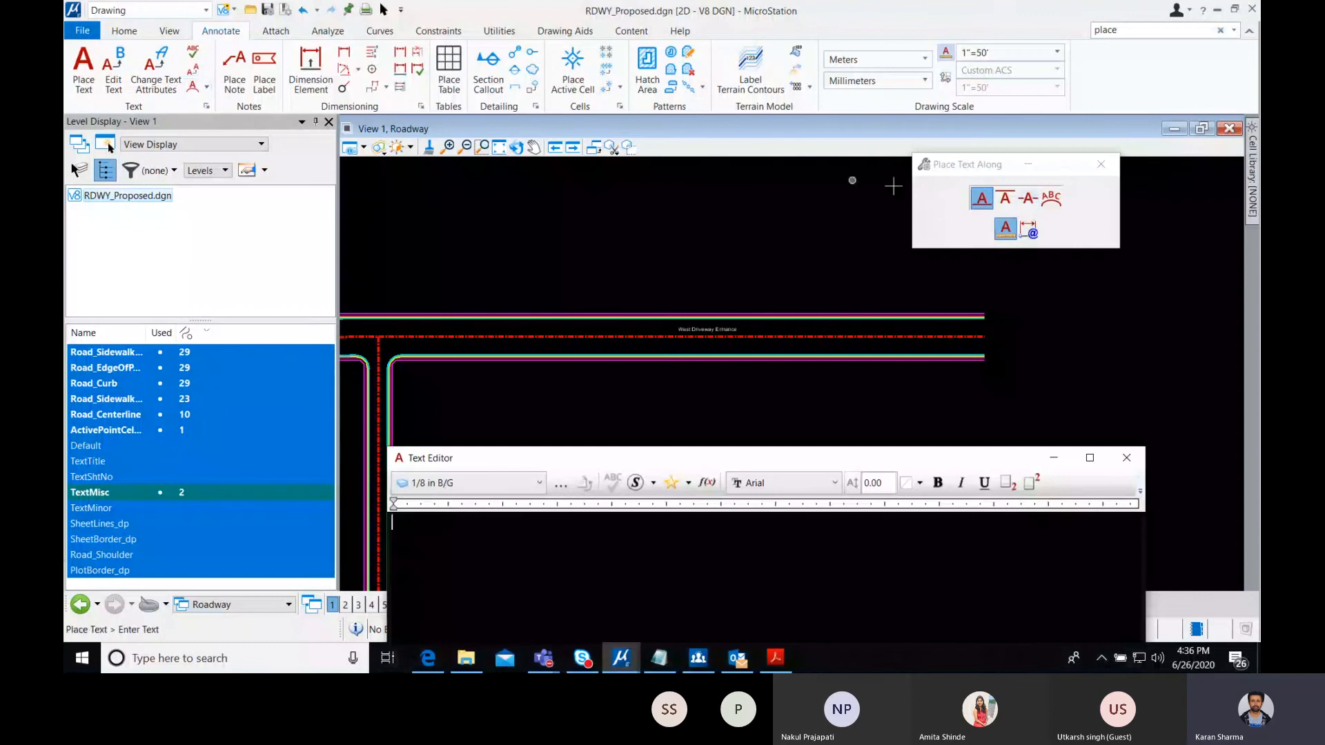
{"action": "left_click", "coordinate": [1030, 200]}
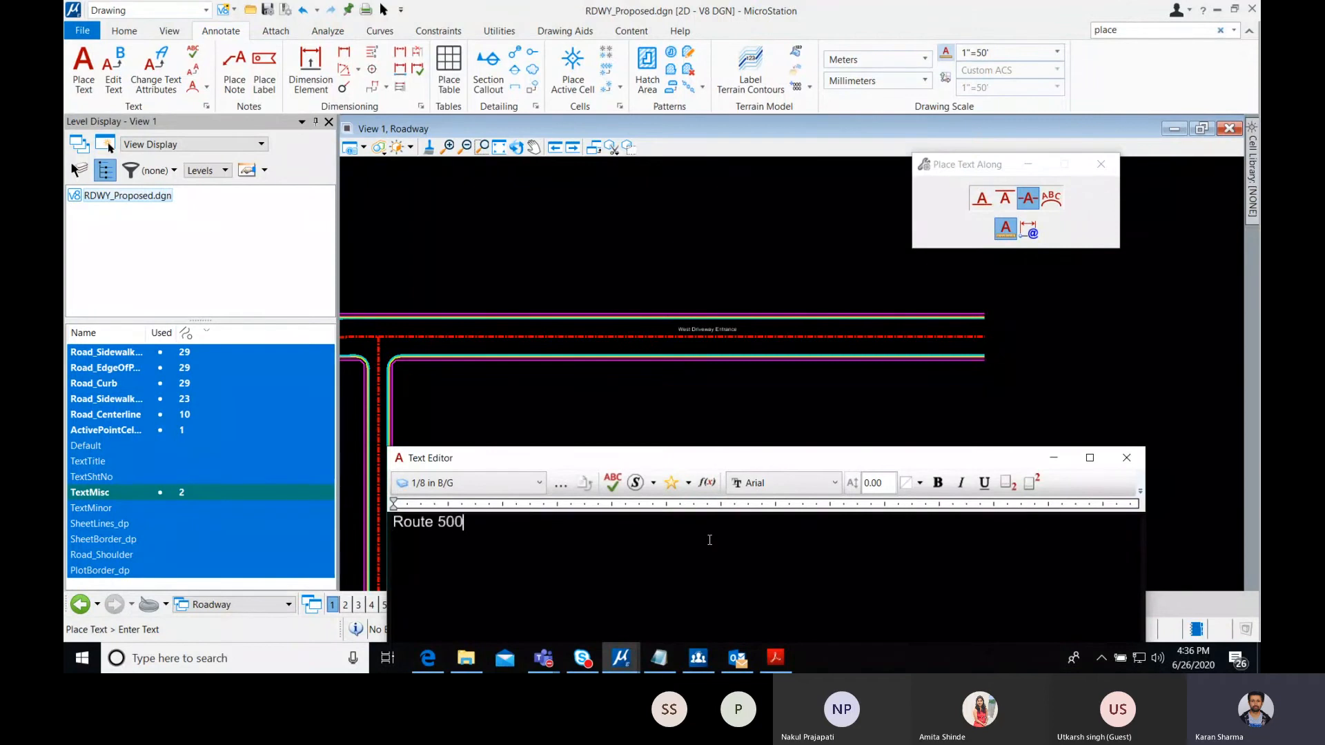
{"action": "scroll", "coordinate": [504, 345], "scroll_direction": "up", "scroll_amount": 3}
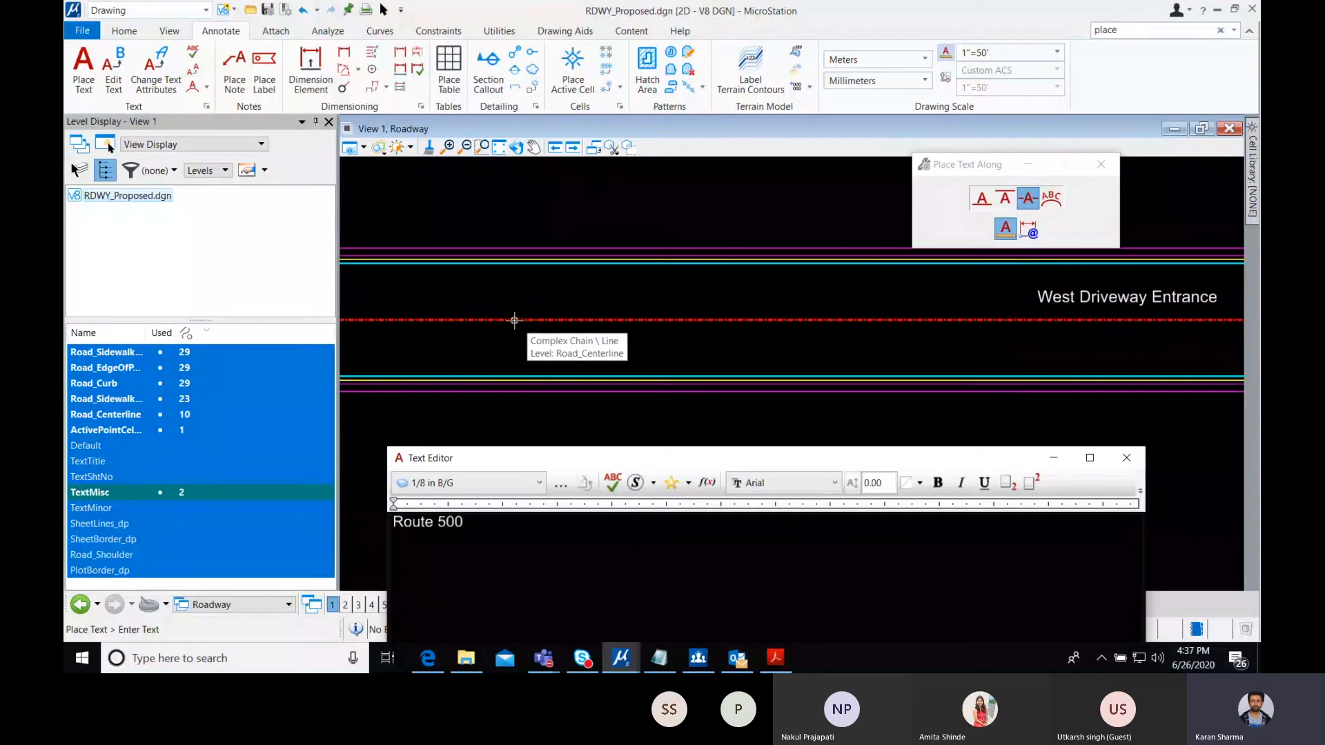
{"action": "left_click", "coordinate": [516, 320]}
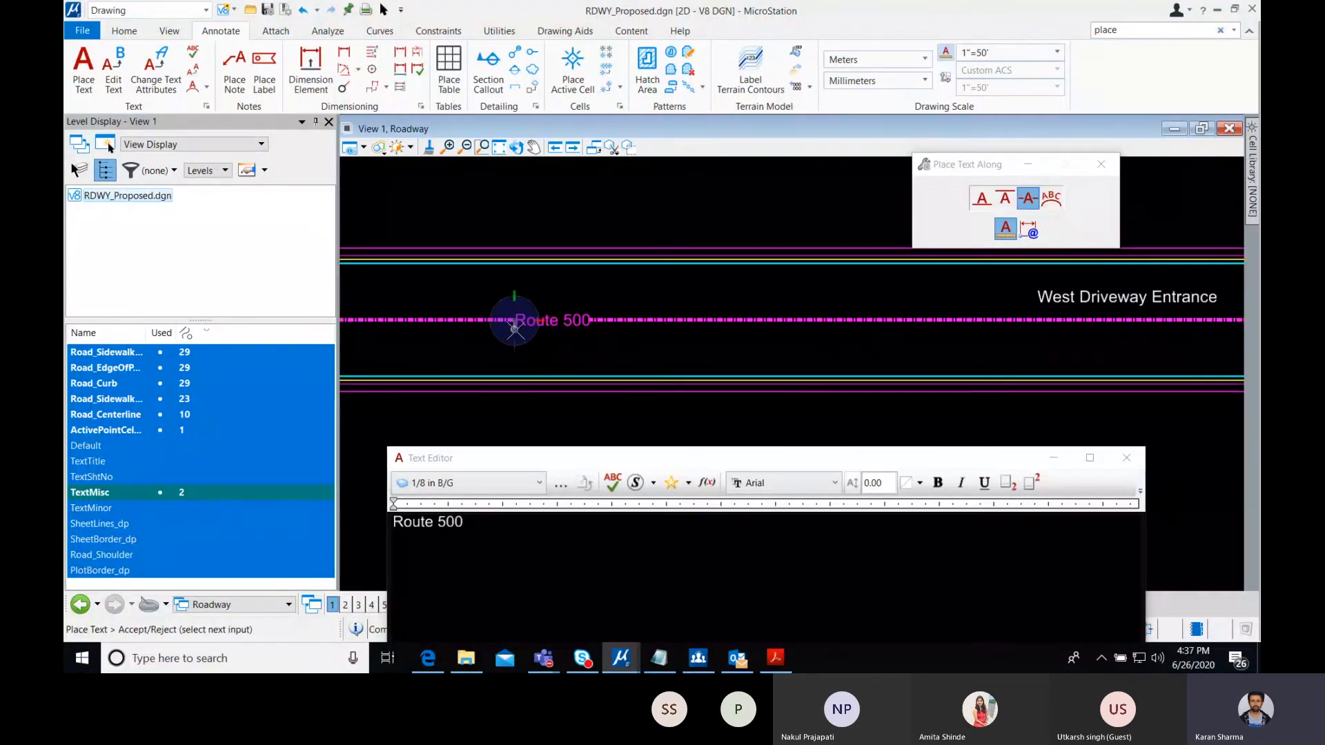
{"action": "left_click", "coordinate": [515, 335]}
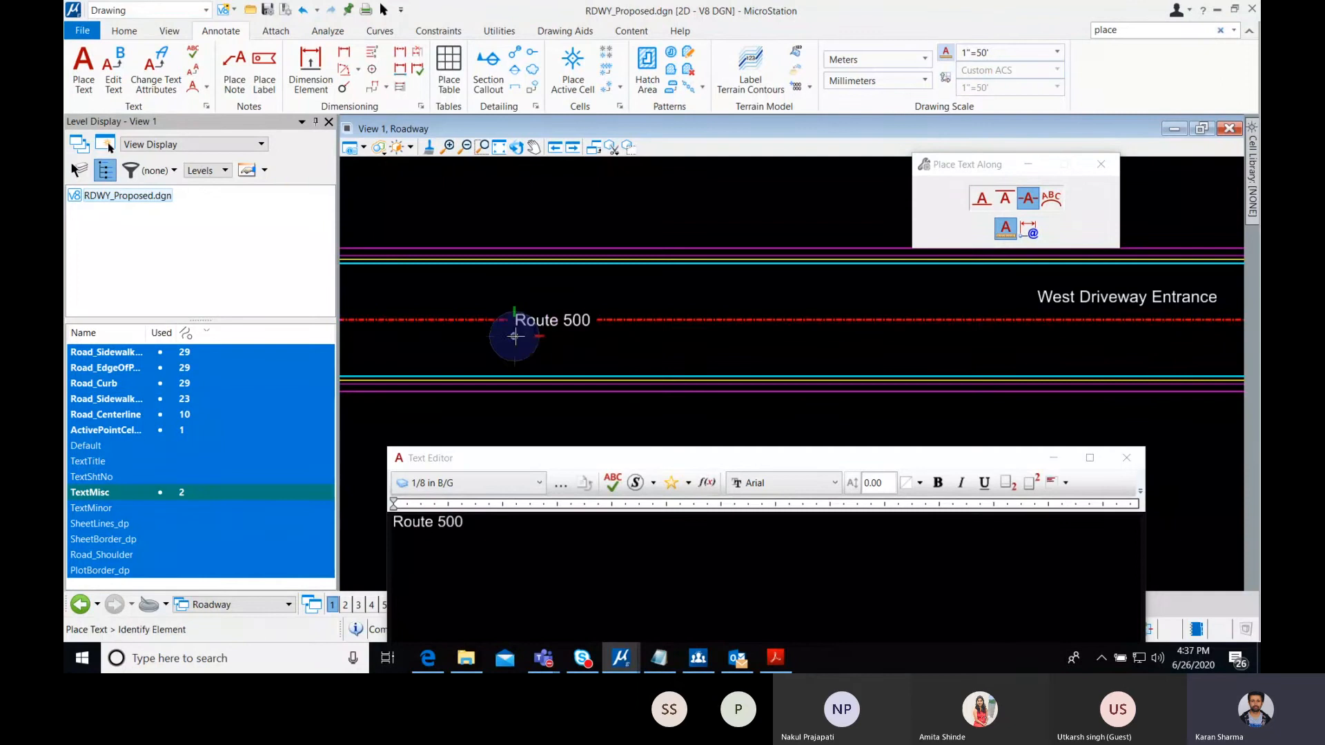
- Clear the text editor out of the way and attach the RDWY_Civil.cel cell library
{"action": "scroll", "coordinate": [587, 345], "scroll_direction": "down", "scroll_amount": 5}
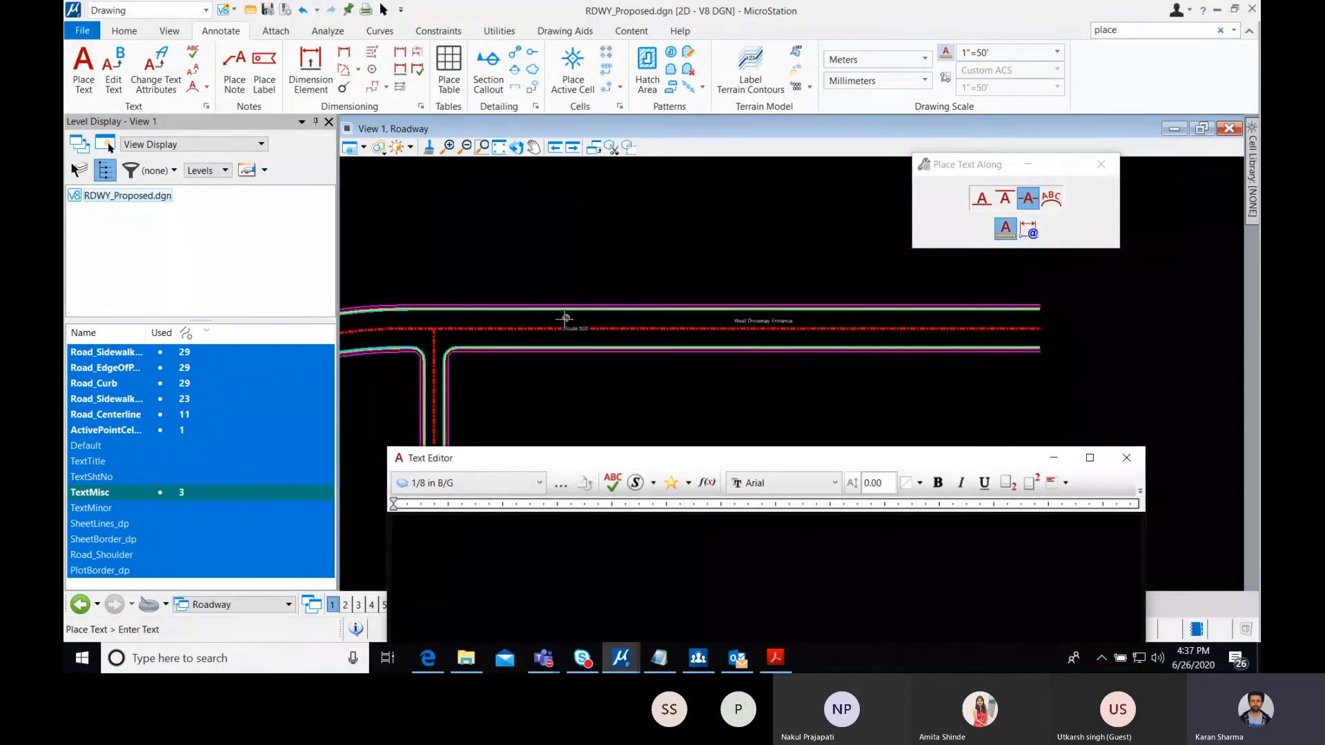
{"action": "scroll", "coordinate": [564, 318], "scroll_direction": "down", "scroll_amount": 4}
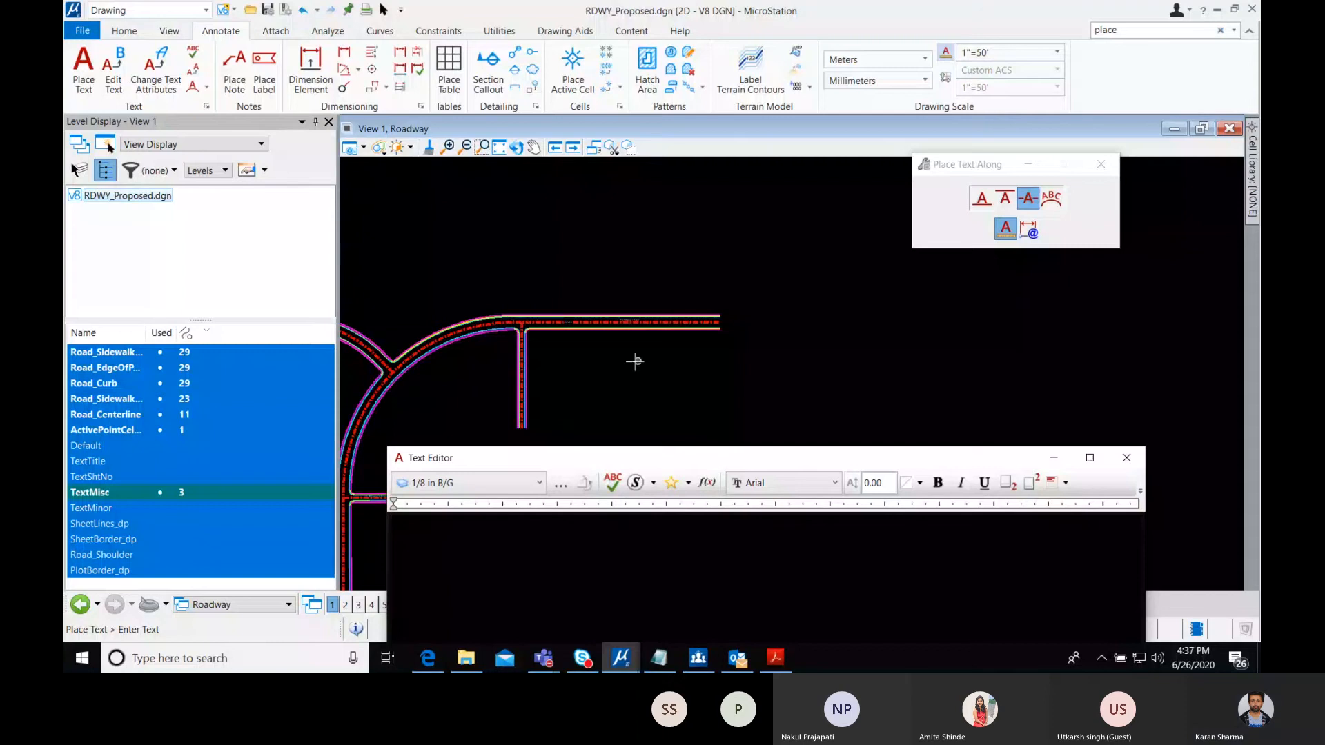
{"action": "middle_click_drag", "start_coordinate": [598, 358], "coordinate": [615, 309]}
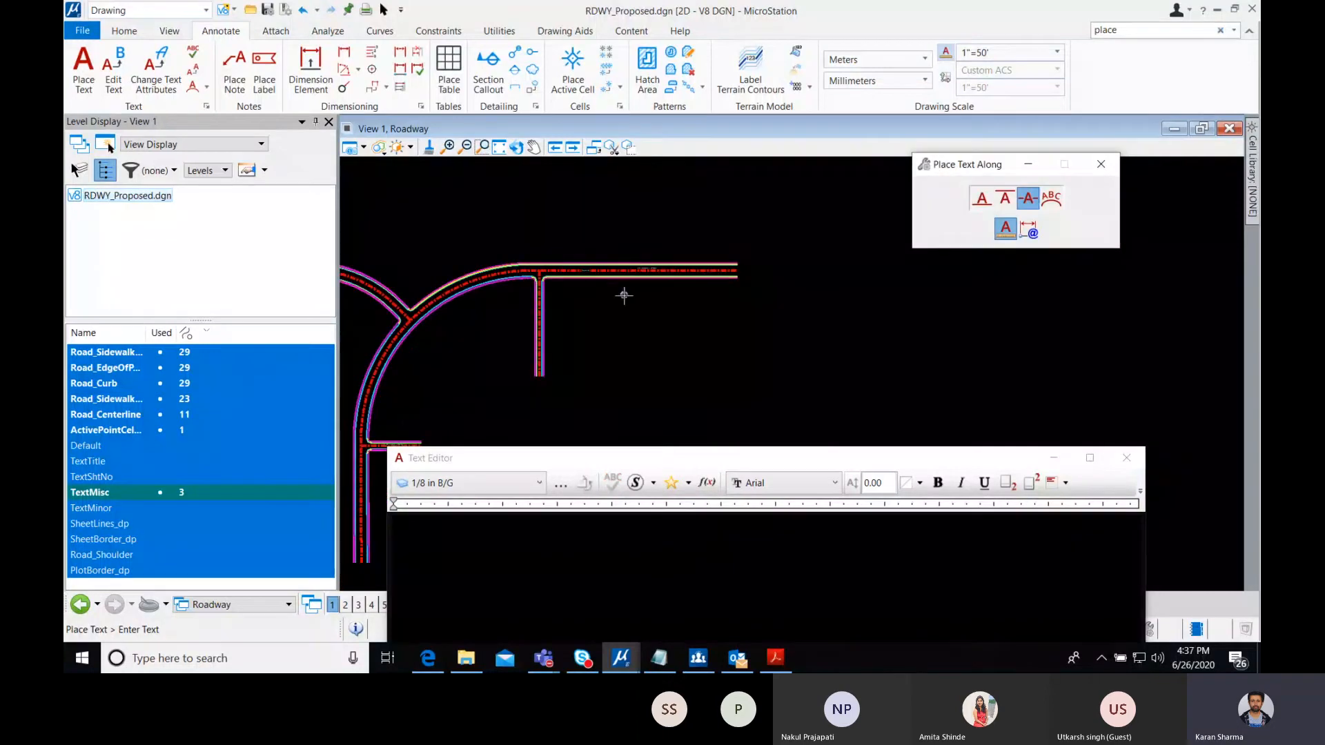
{"action": "scroll", "coordinate": [707, 320], "scroll_direction": "down", "scroll_amount": 3}
{"action": "scroll", "coordinate": [721, 304], "scroll_direction": "up", "scroll_amount": 2}
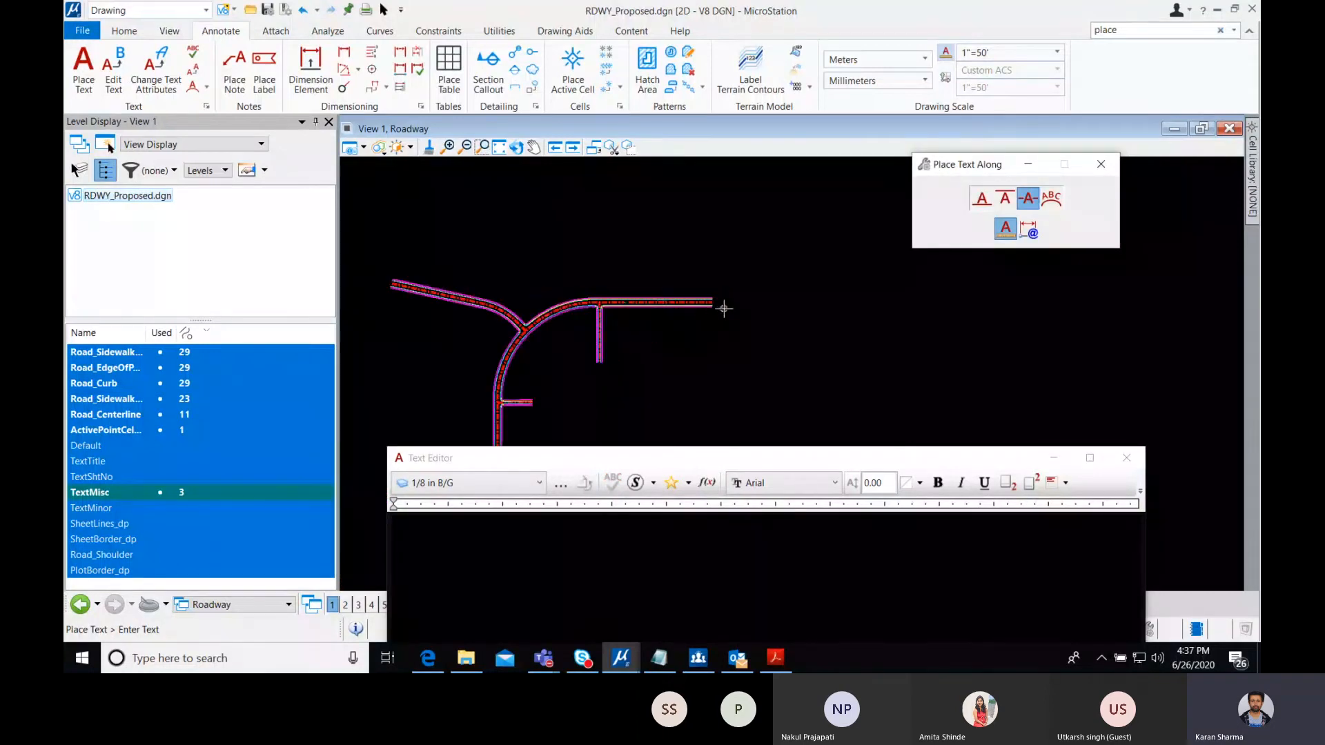
{"action": "left_click", "coordinate": [1052, 460]}
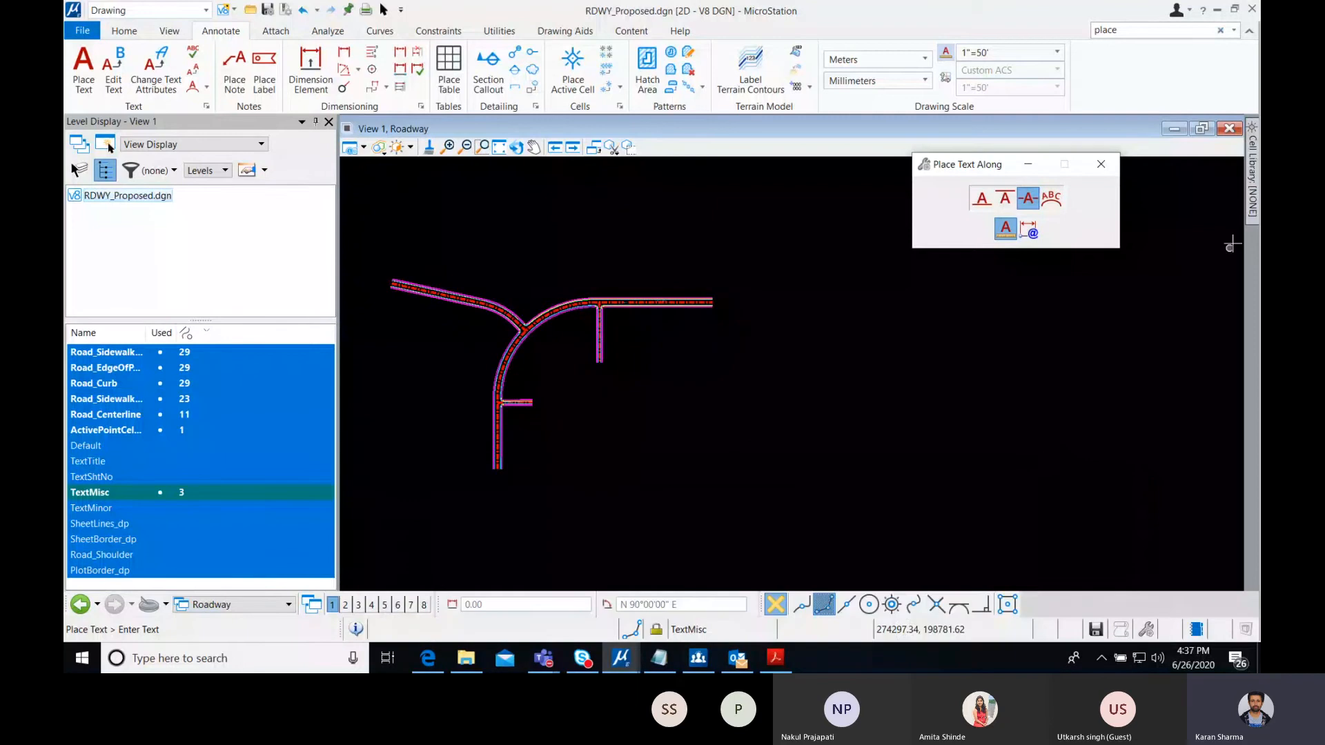
{"action": "mouse_move", "coordinate": [1253, 197]}
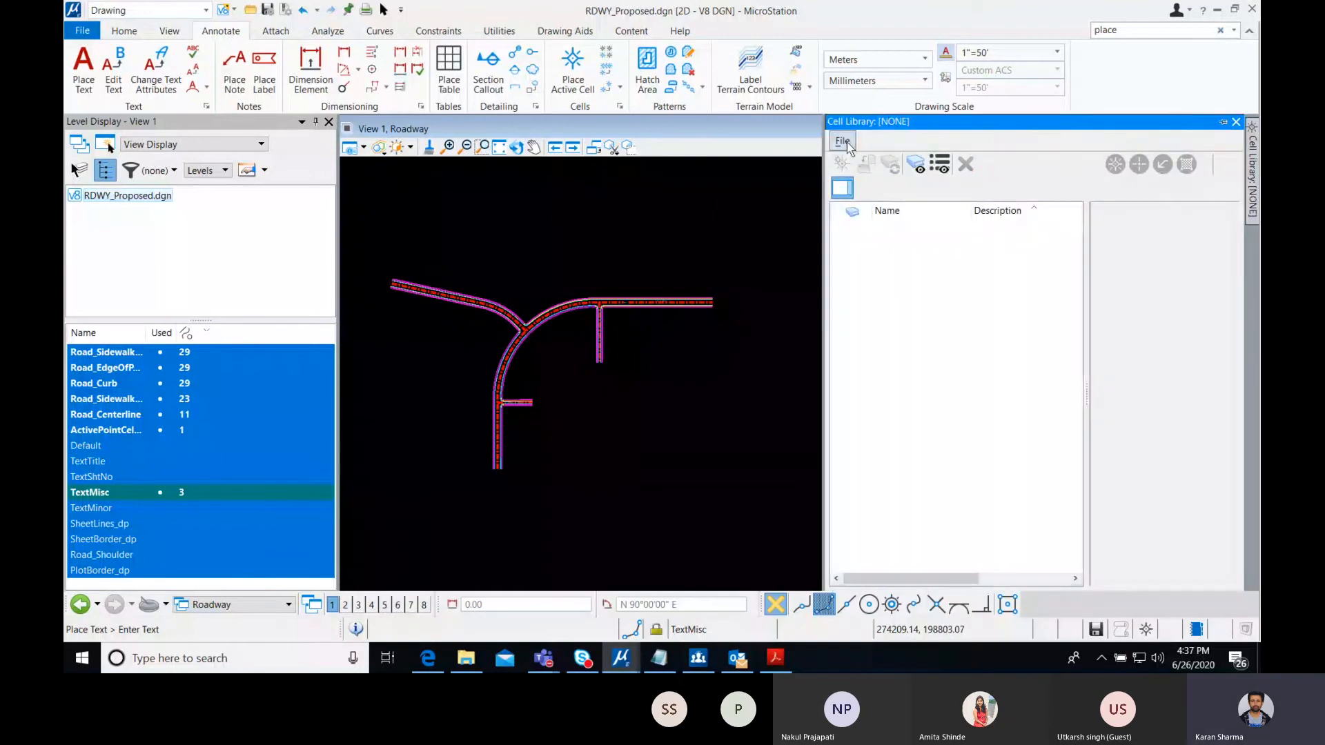
{"action": "left_click", "coordinate": [844, 143]}
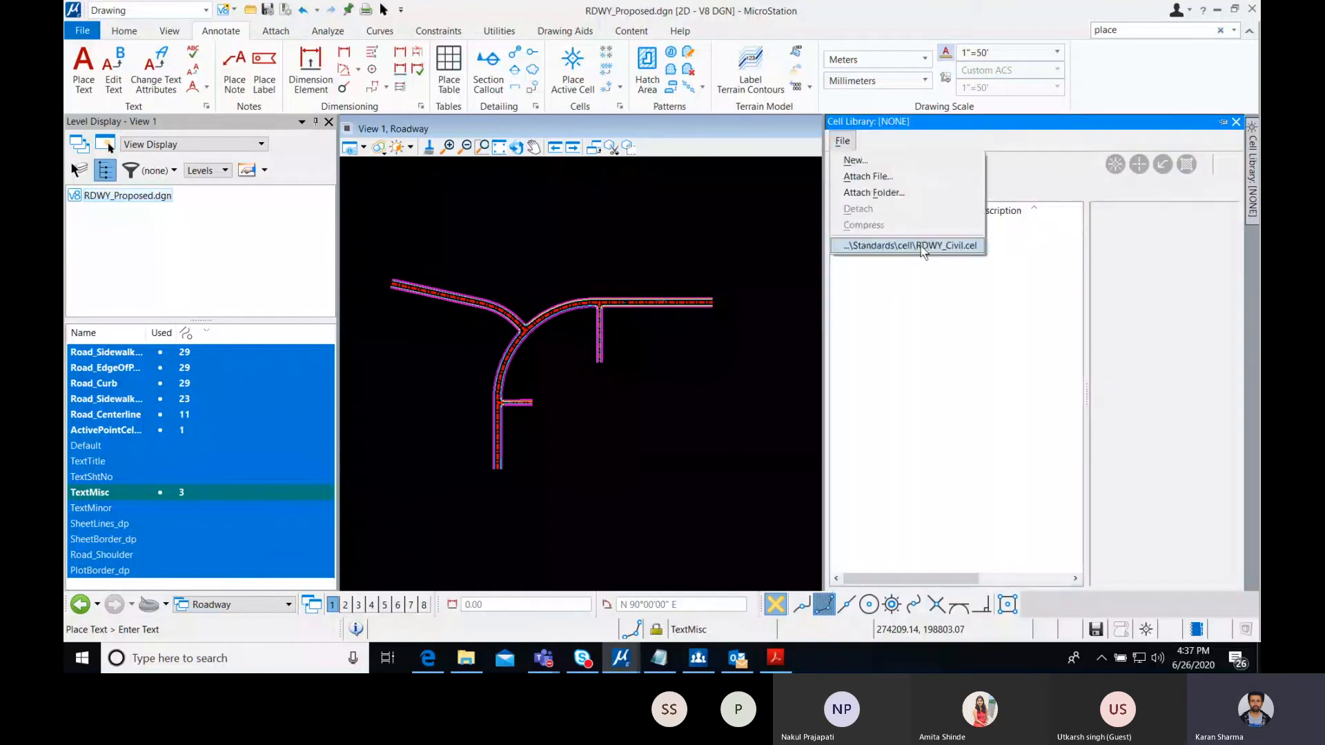
{"action": "left_click", "coordinate": [922, 247]}
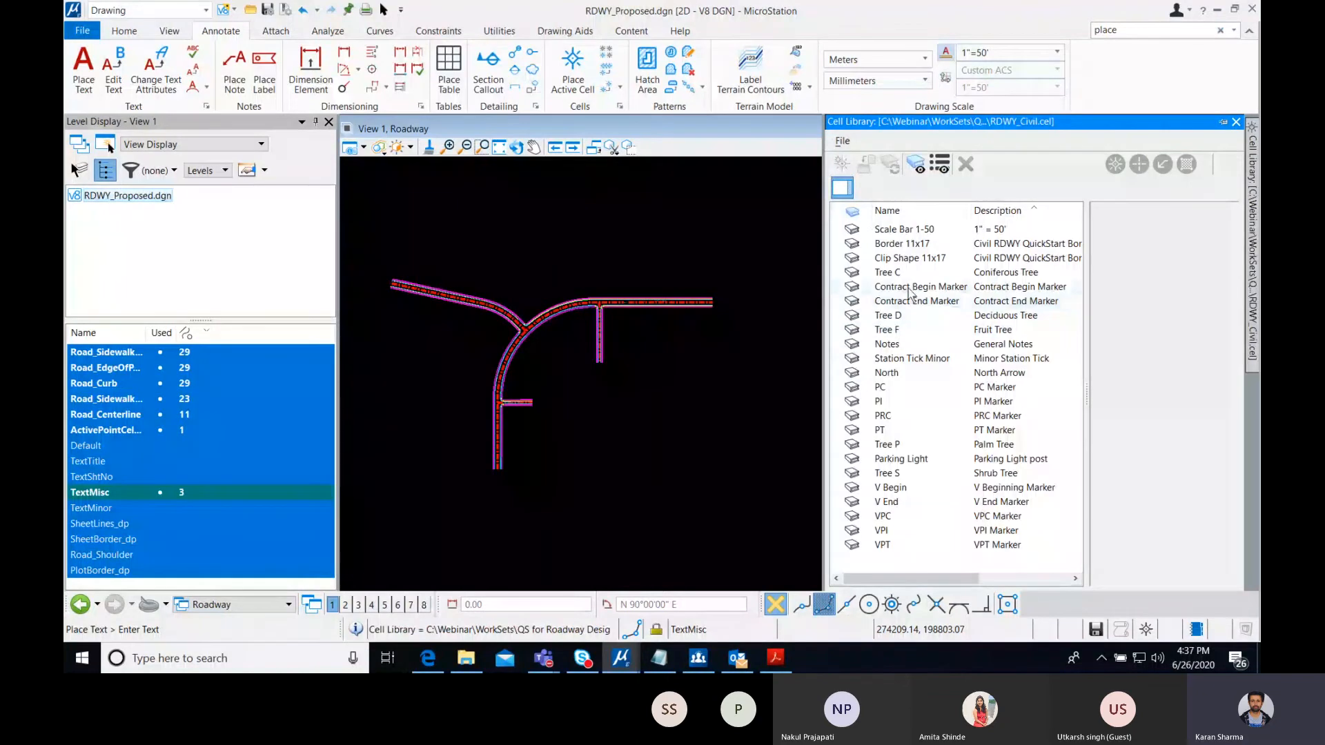
- Place the Contract Begin Marker cell at the lower end of the main road's centerline
{"action": "left_click", "coordinate": [911, 290]}
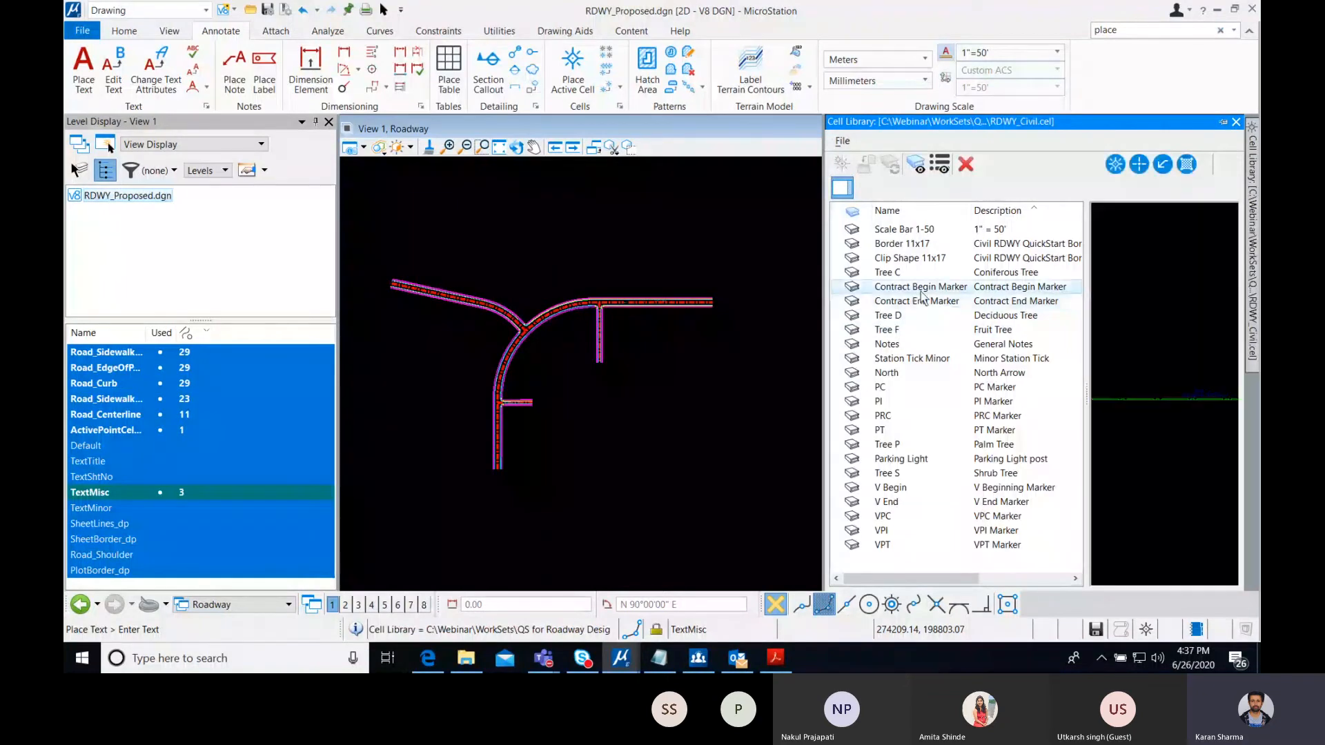
{"action": "double_click", "coordinate": [922, 292]}
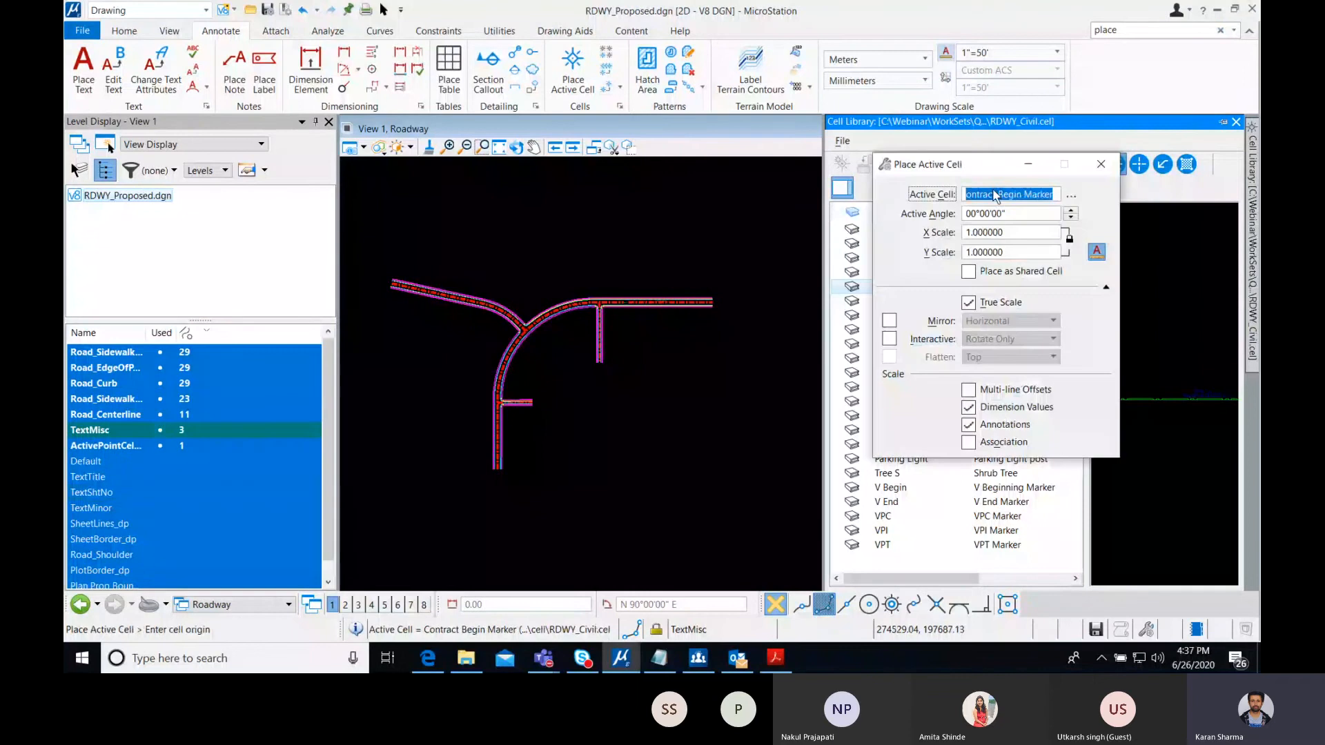
{"action": "scroll", "coordinate": [483, 487], "scroll_direction": "up", "scroll_amount": 5}
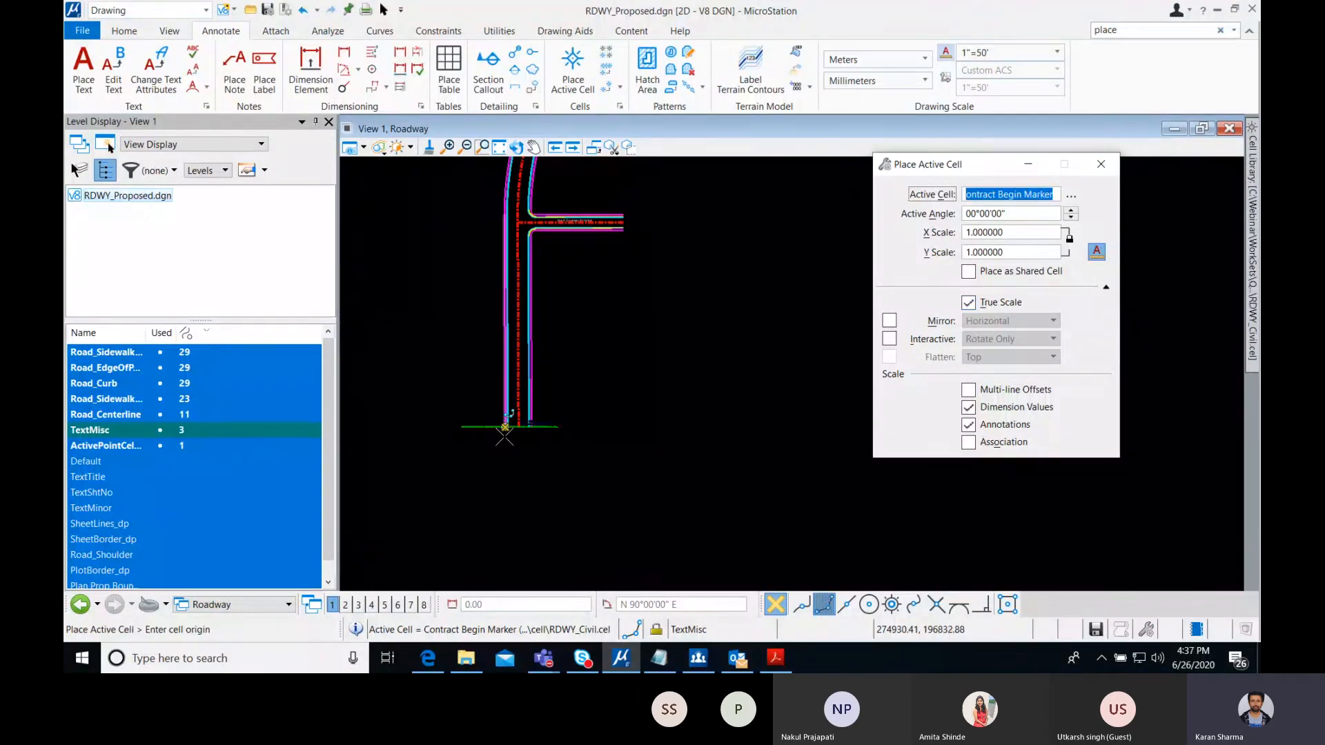
{"action": "left_click", "coordinate": [519, 429]}
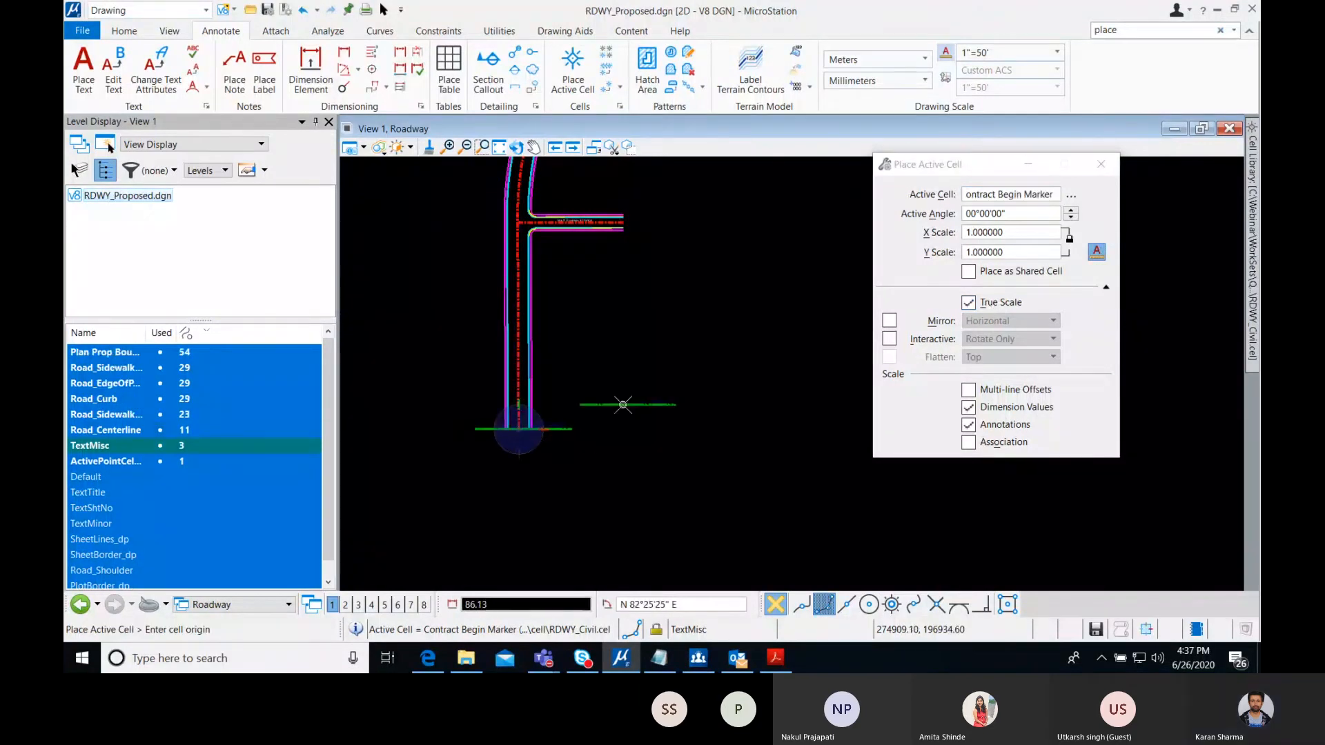
- Place the Contract Begin Marker cell at a 90° angle on the free end of the upper horizontal road's centerline, and exit the tool
{"action": "scroll", "coordinate": [623, 404], "scroll_direction": "down", "scroll_amount": 5}
{"action": "middle_click_drag", "start_coordinate": [652, 362], "coordinate": [548, 412]}
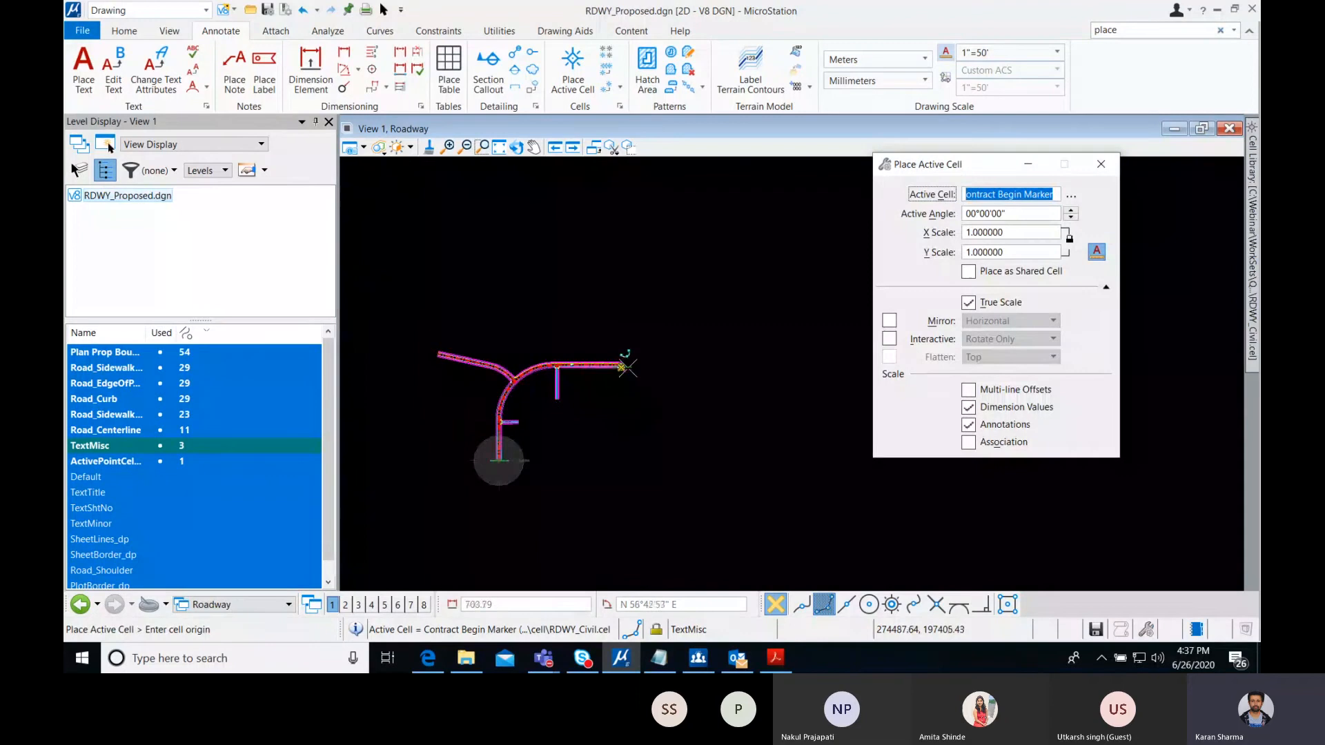
{"action": "scroll", "coordinate": [623, 367], "scroll_direction": "up", "scroll_amount": 3}
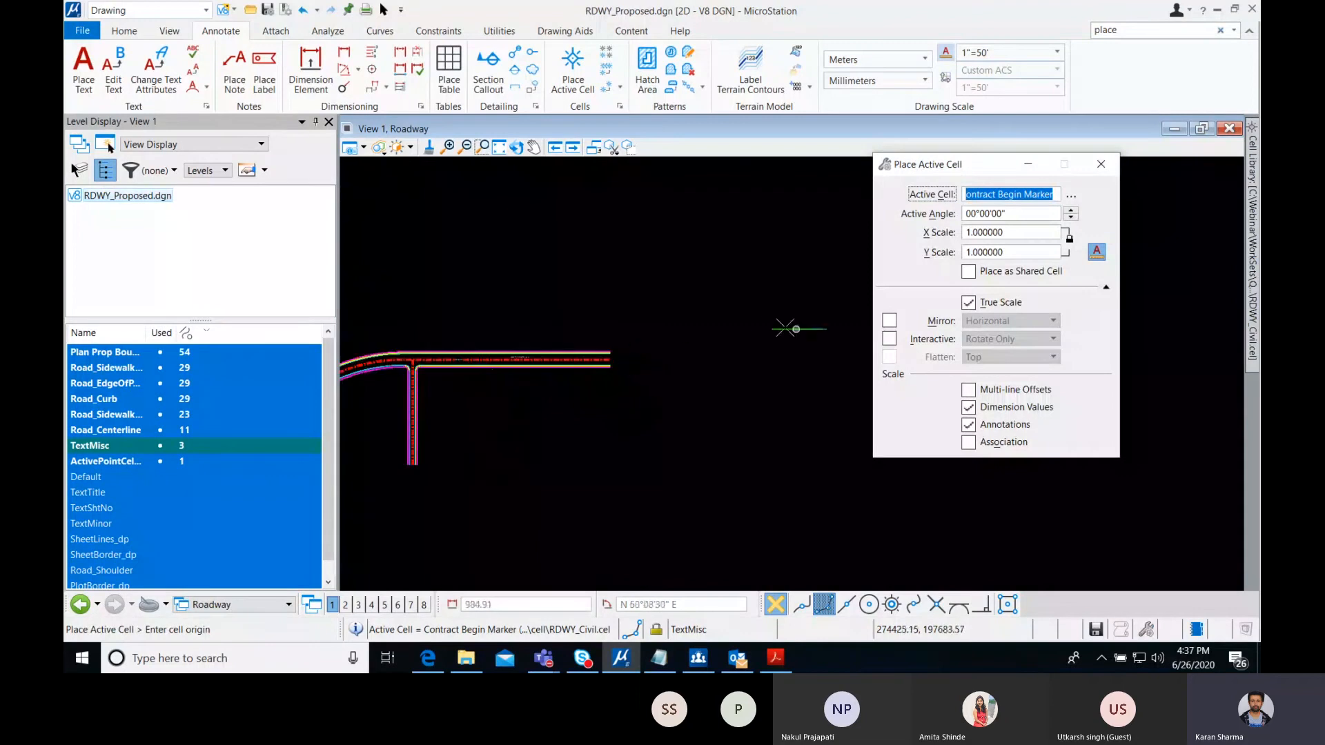
{"action": "left_click", "coordinate": [1071, 211]}
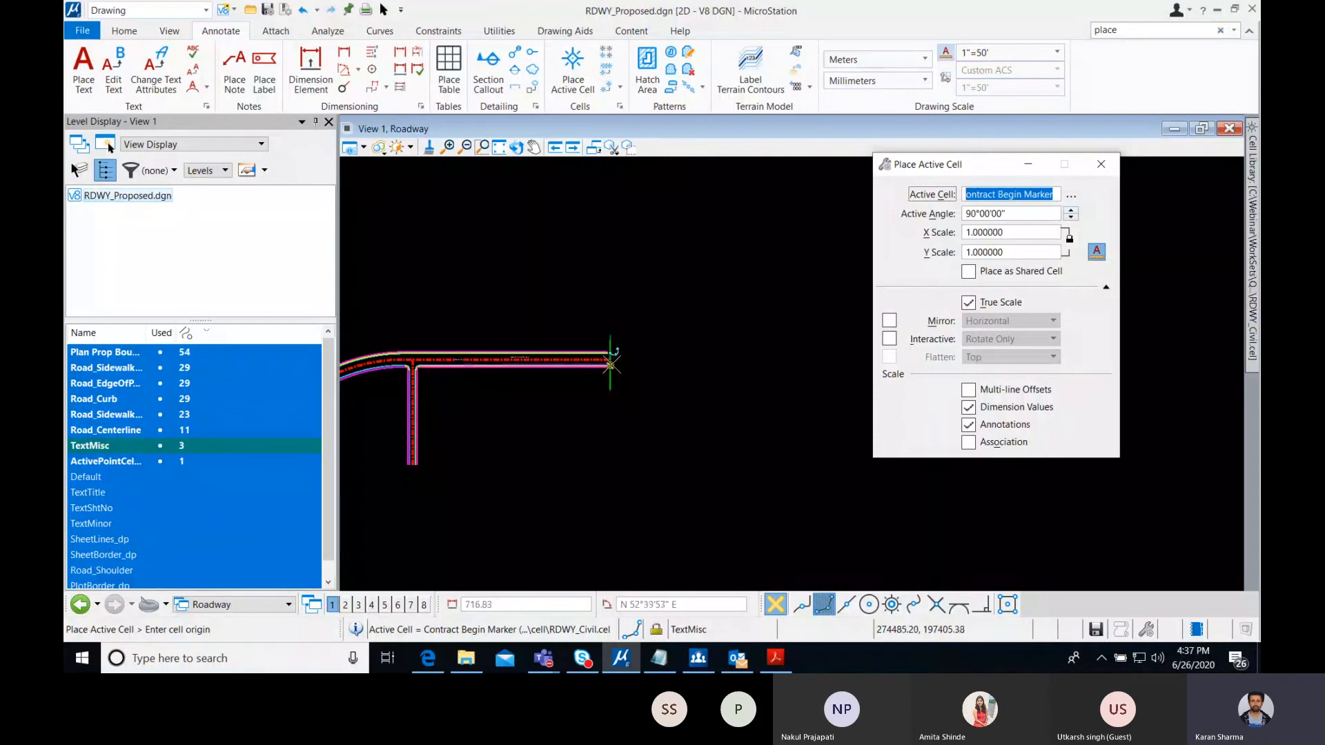
{"action": "scroll", "coordinate": [614, 359], "scroll_direction": "up", "scroll_amount": 3}
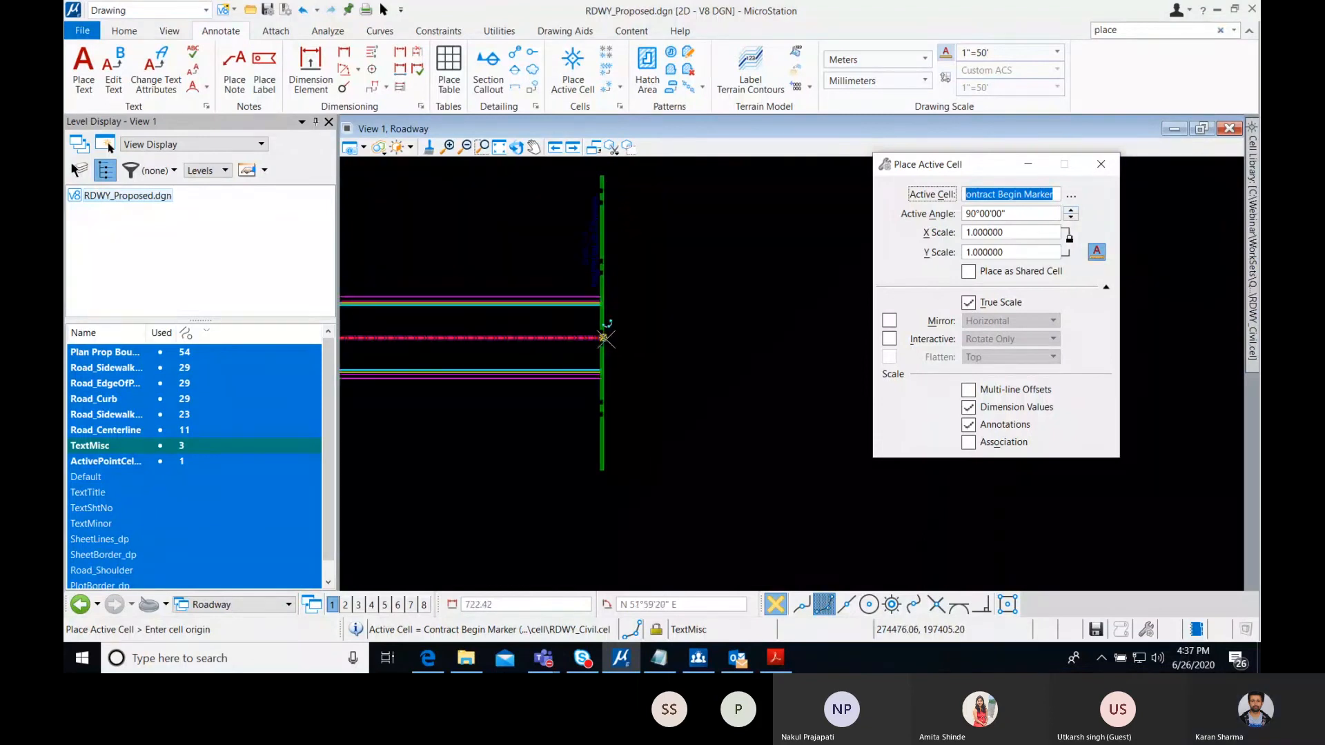
{"action": "left_click", "coordinate": [605, 337]}
{"action": "key", "text": "Escape"}
{"action": "scroll", "coordinate": [673, 370], "scroll_direction": "down", "scroll_amount": 3}
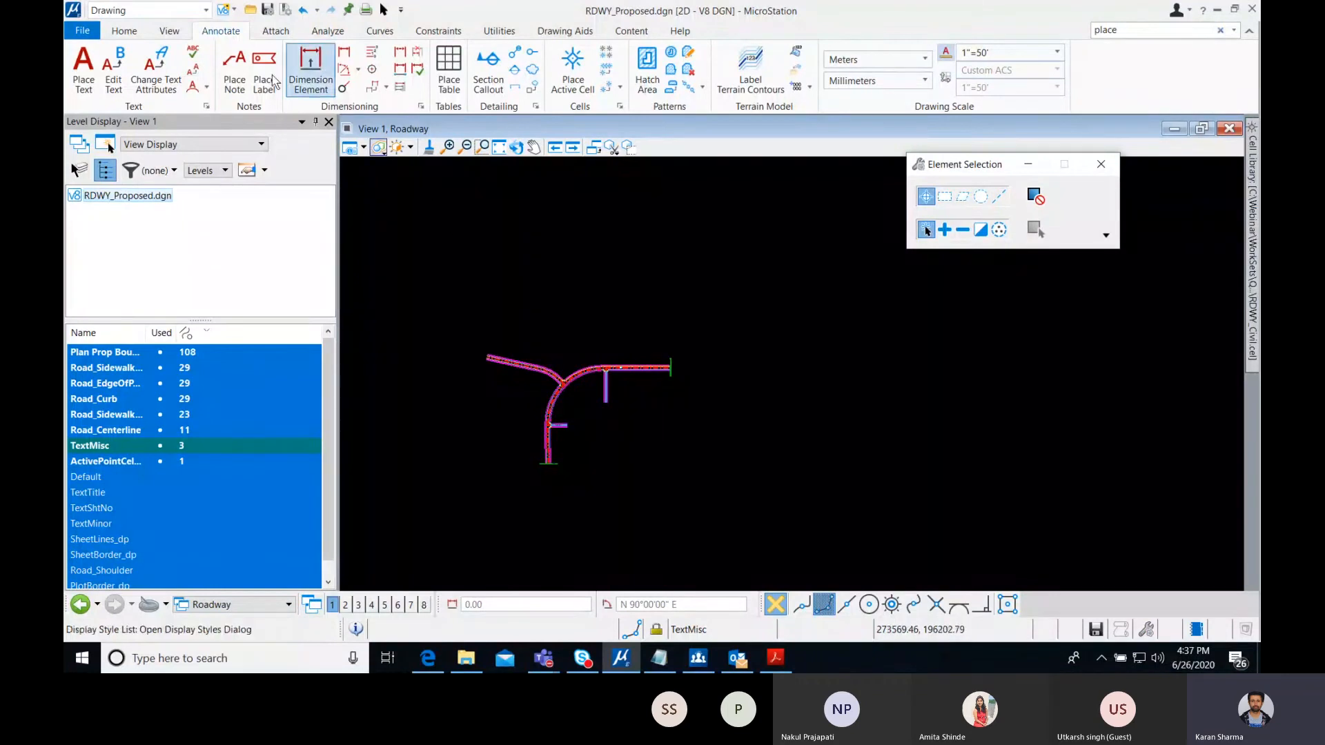
- Choose the Survey Topo drawing from the workset's dgn folder as a new reference, using the Interactive attachment method
{"action": "left_click", "coordinate": [124, 30]}
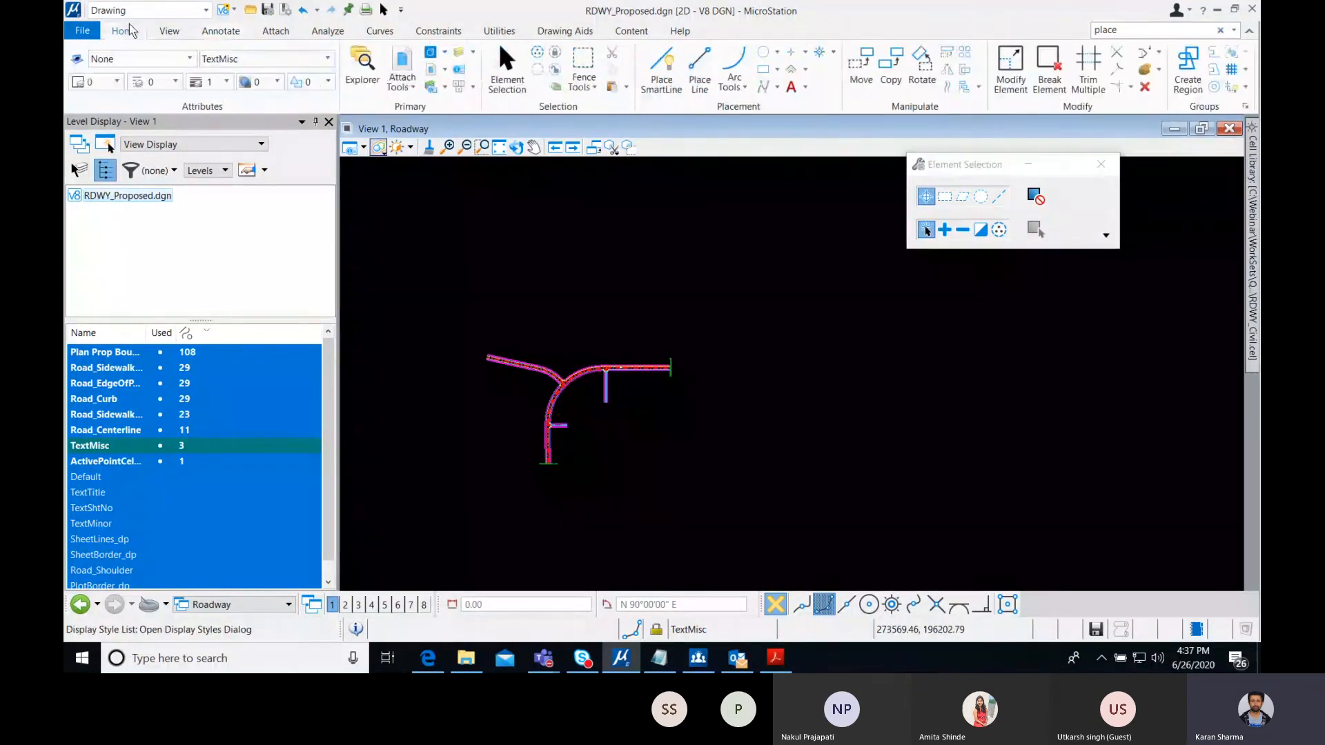
{"action": "left_click", "coordinate": [434, 73]}
{"action": "left_click_drag", "start_coordinate": [540, 514], "coordinate": [562, 311]}
{"action": "right_click", "coordinate": [473, 450]}
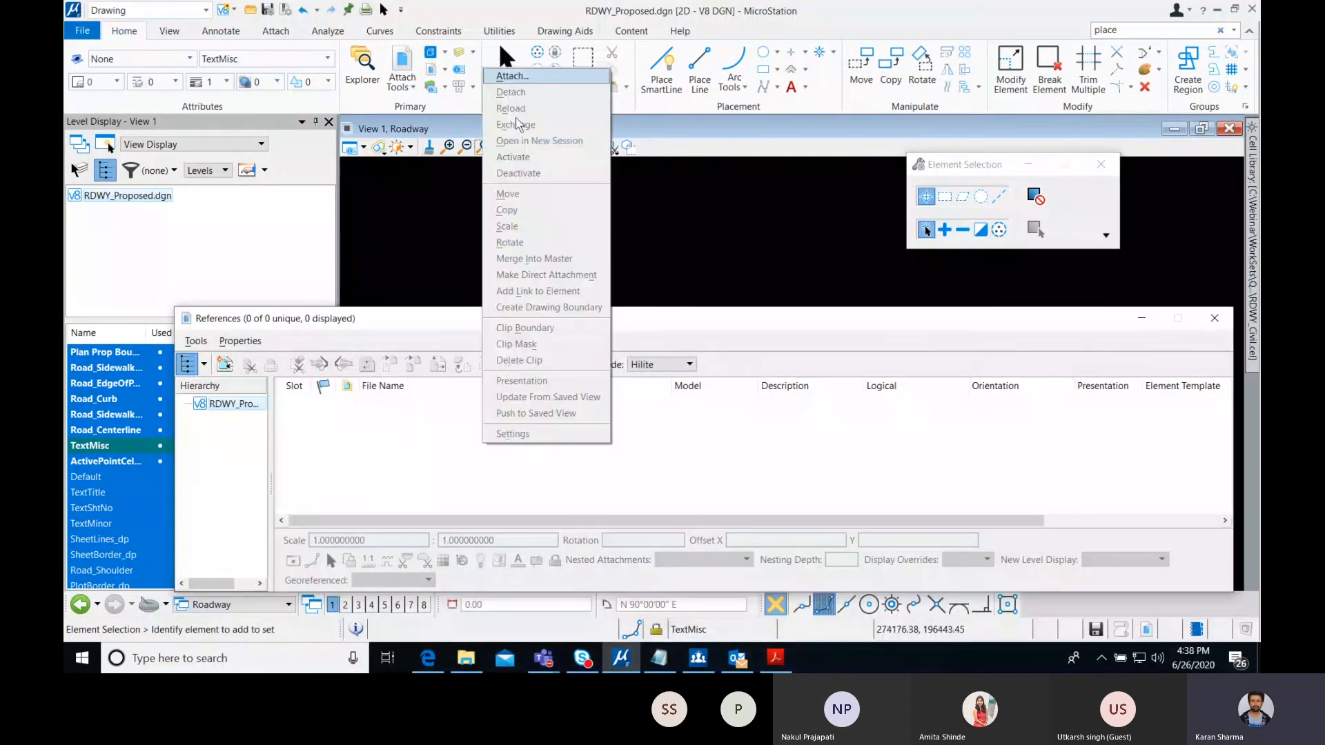
{"action": "left_click", "coordinate": [541, 76]}
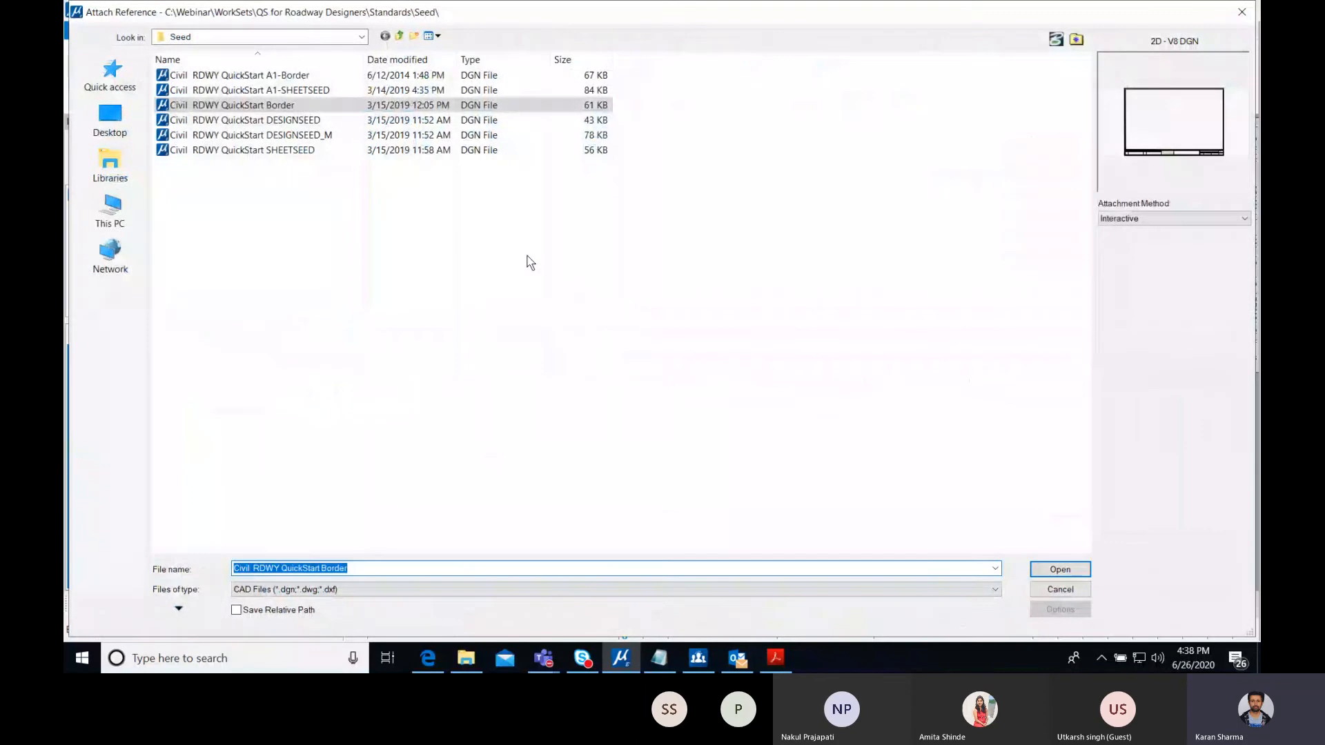
{"action": "left_click", "coordinate": [401, 35]}
{"action": "left_click", "coordinate": [400, 36]}
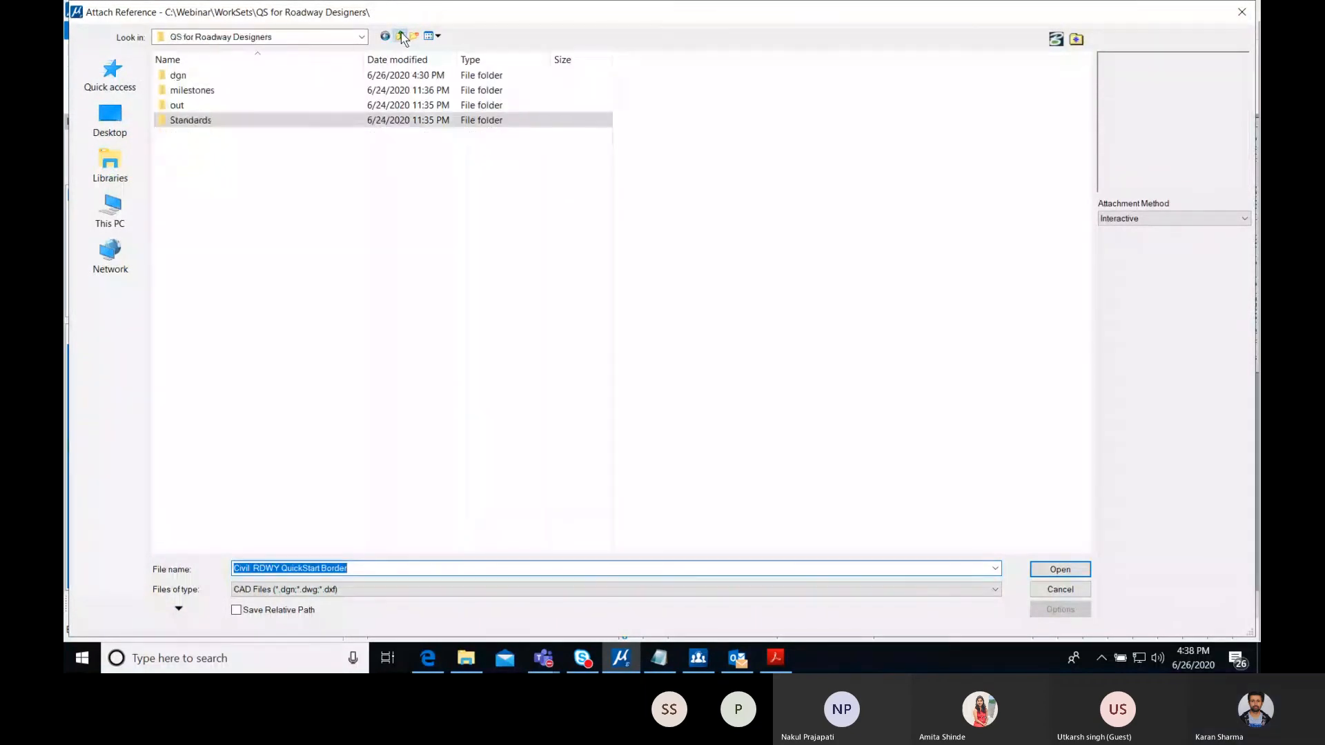
{"action": "double_click", "coordinate": [293, 76]}
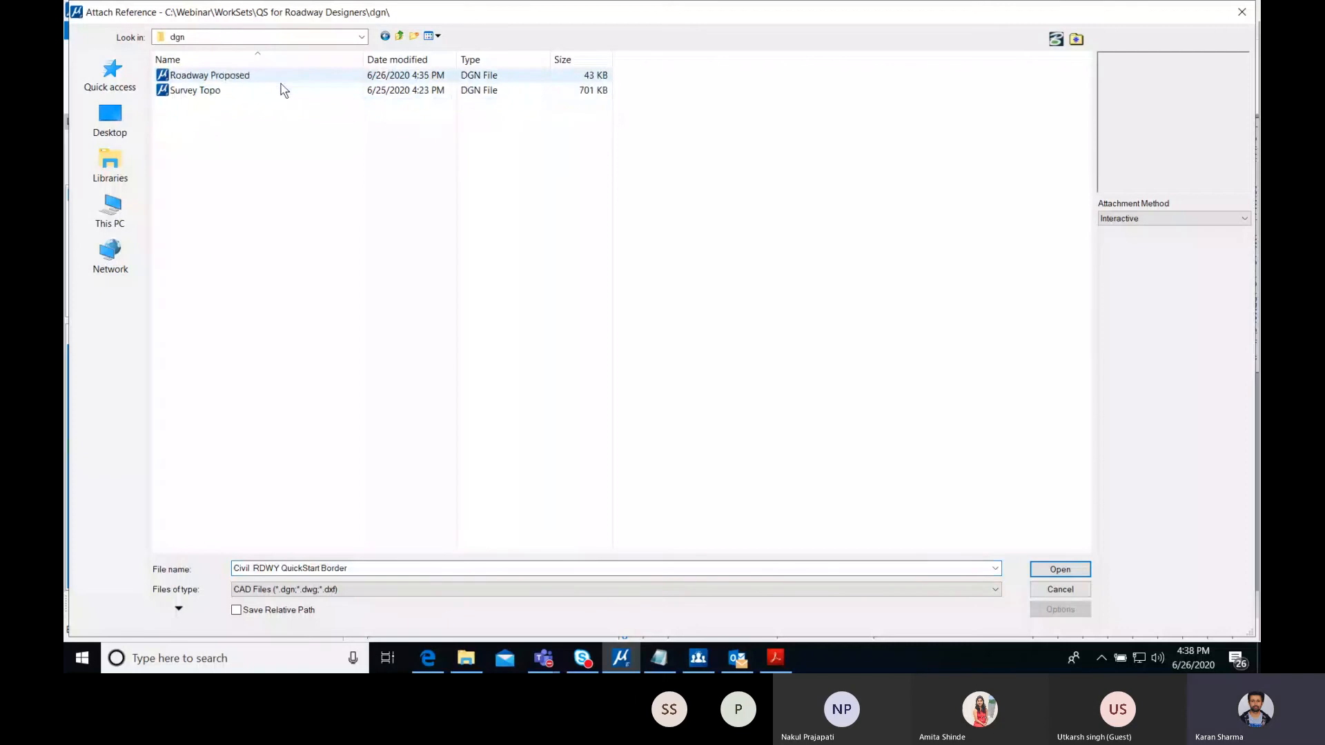
{"action": "left_click", "coordinate": [272, 91]}
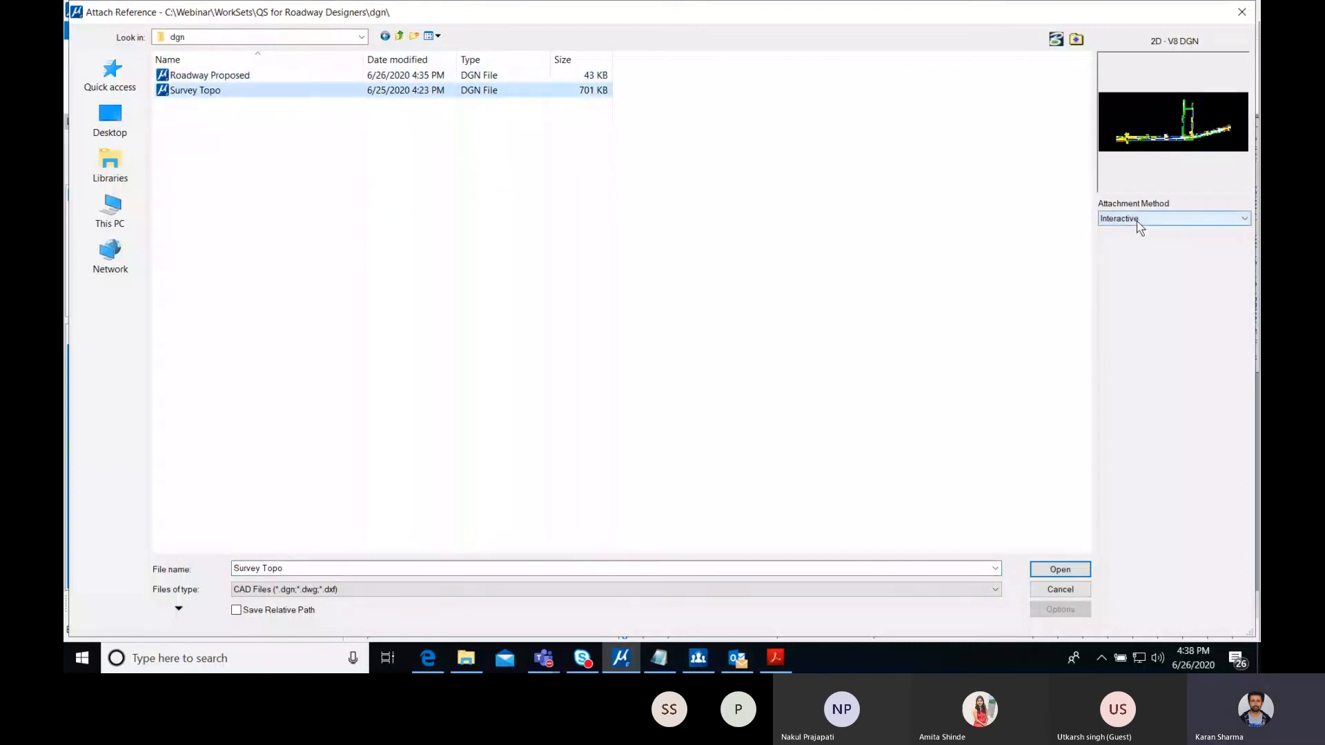
{"action": "left_click", "coordinate": [1063, 570]}
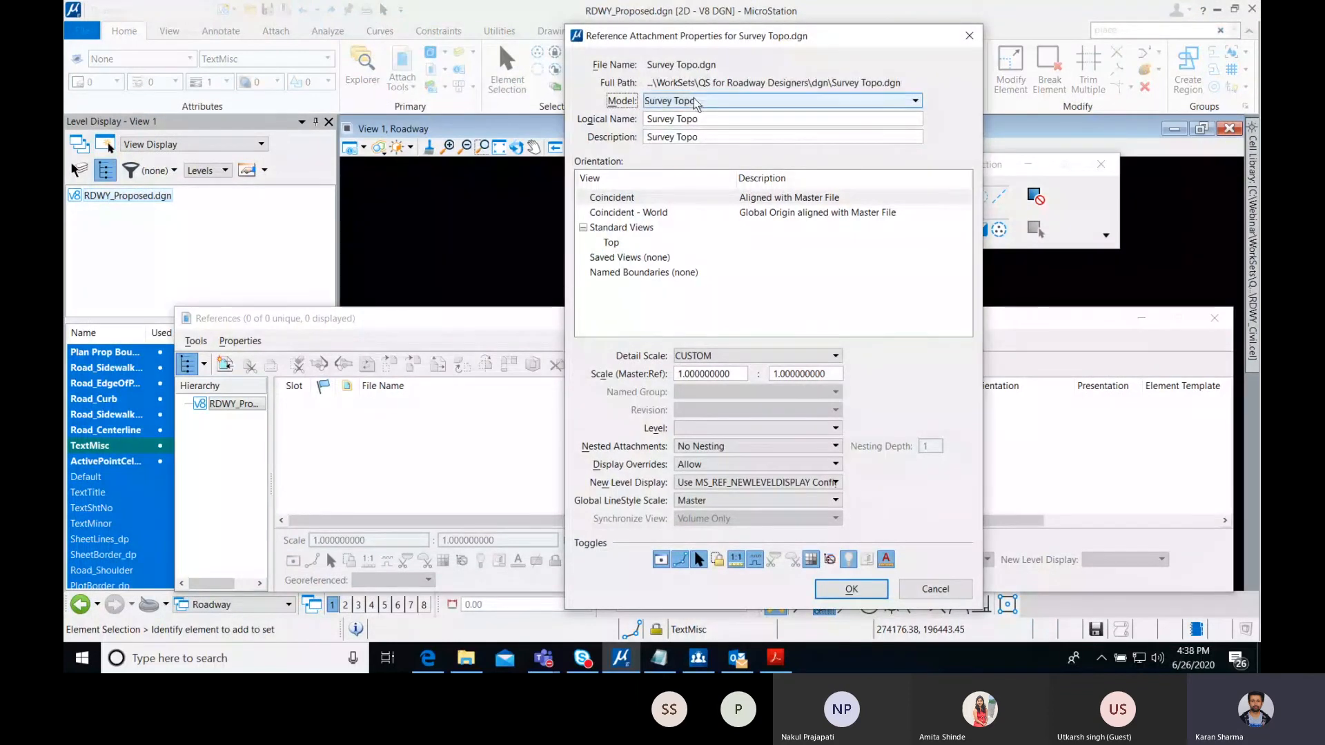
- Attach the Survey Topo reference with Coincident - World orientation and Live Nesting
{"action": "left_click", "coordinate": [667, 214]}
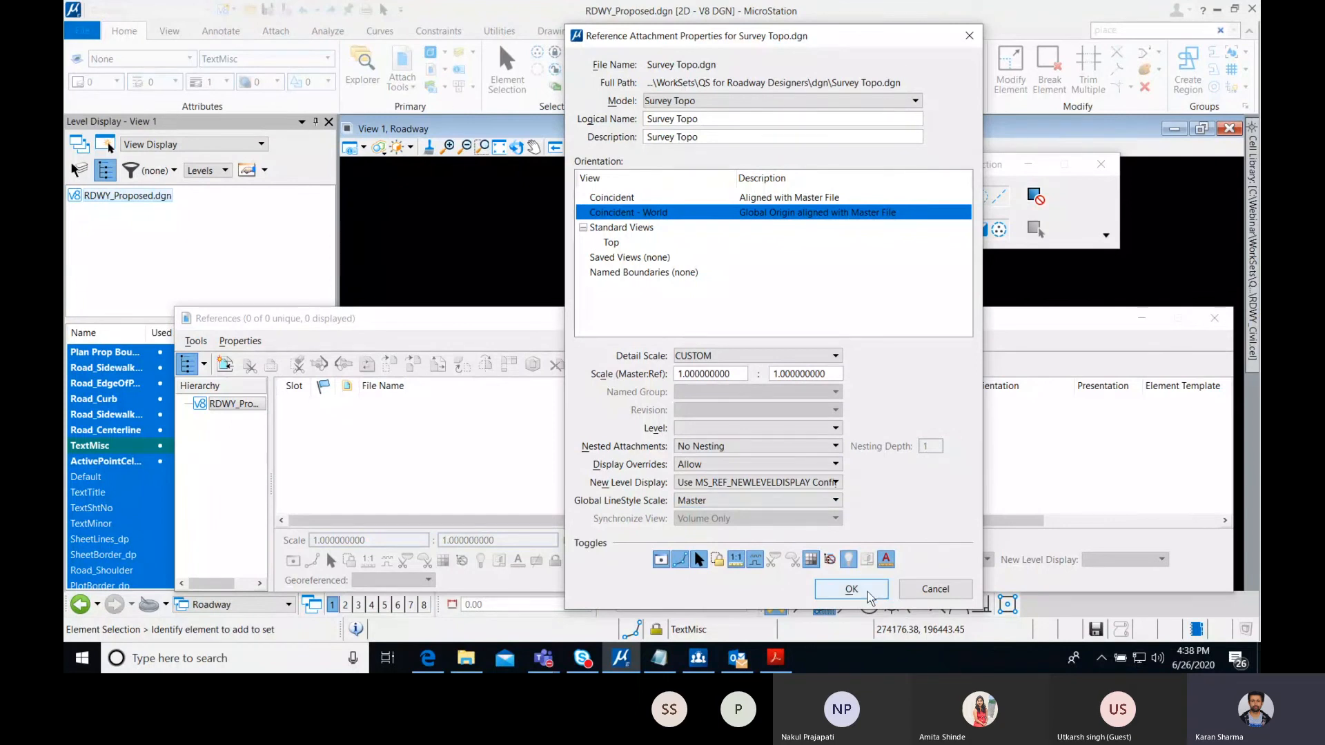
{"action": "left_click", "coordinate": [778, 446]}
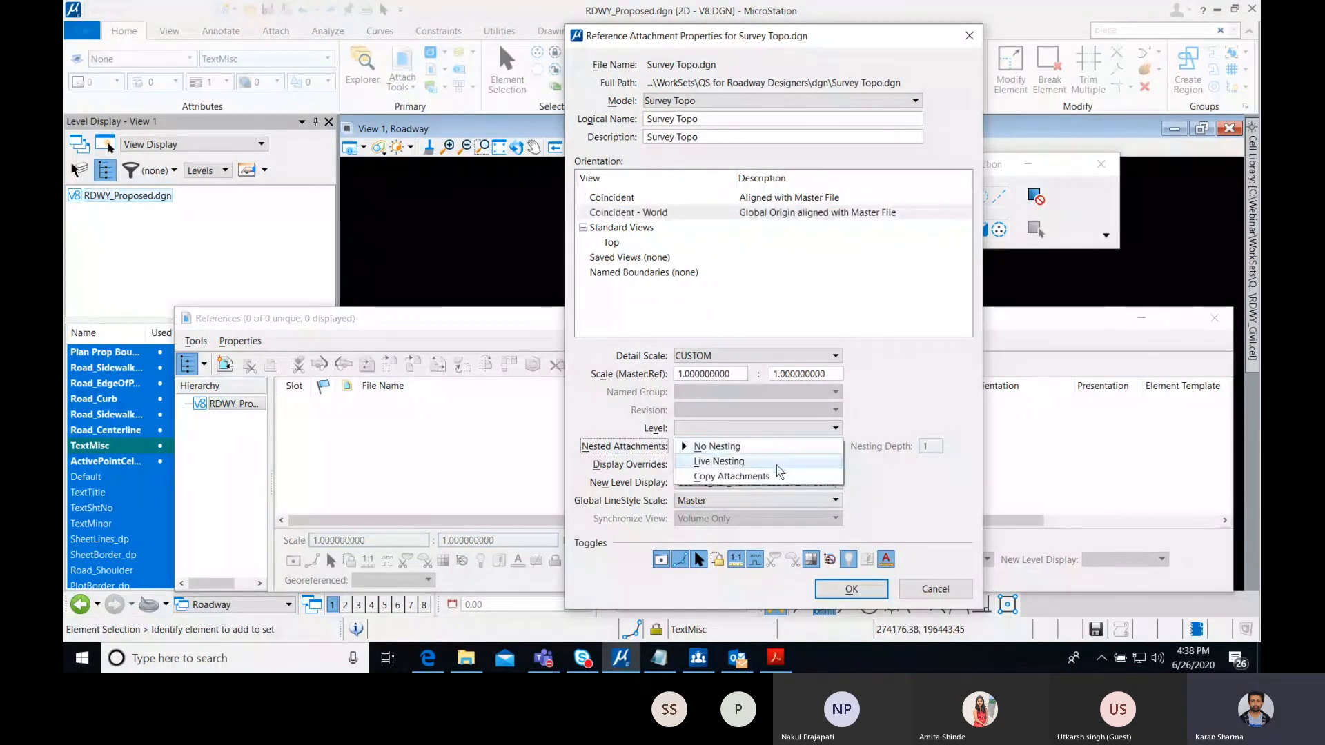
{"action": "left_click", "coordinate": [778, 463]}
{"action": "left_click", "coordinate": [851, 589]}
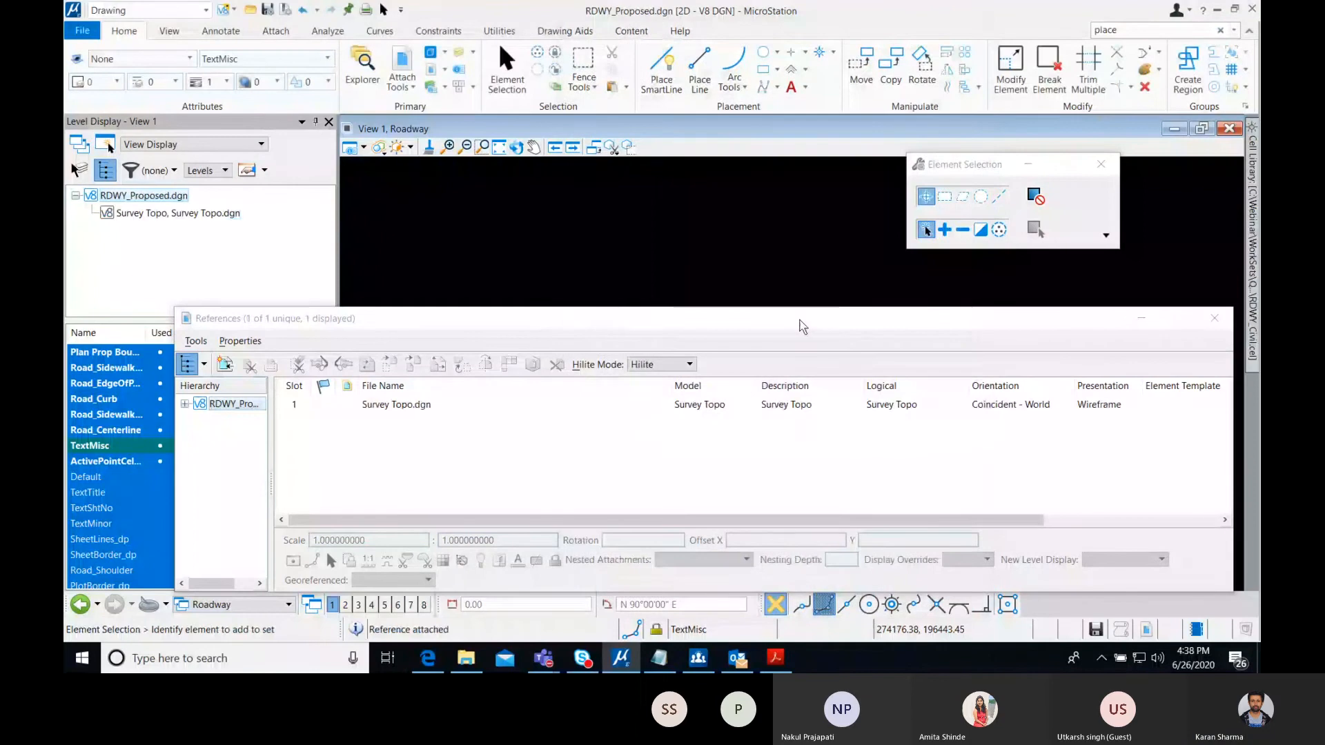
- View the attached survey with the proposed roads, close the references list and open the list of models in the design file
{"action": "left_click_drag", "start_coordinate": [798, 322], "coordinate": [791, 553]}
{"action": "scroll", "coordinate": [615, 376], "scroll_direction": "up", "scroll_amount": 3}
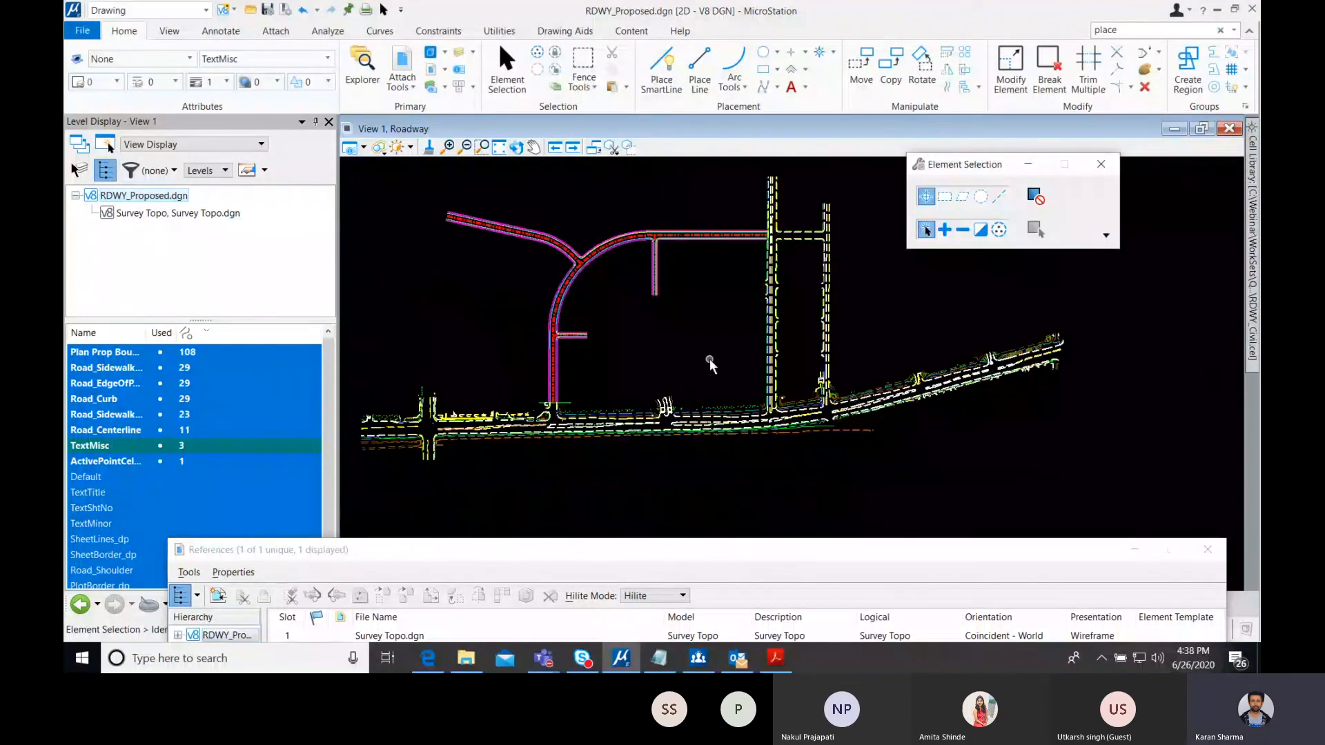
{"action": "left_click_drag", "start_coordinate": [721, 549], "coordinate": [704, 330]}
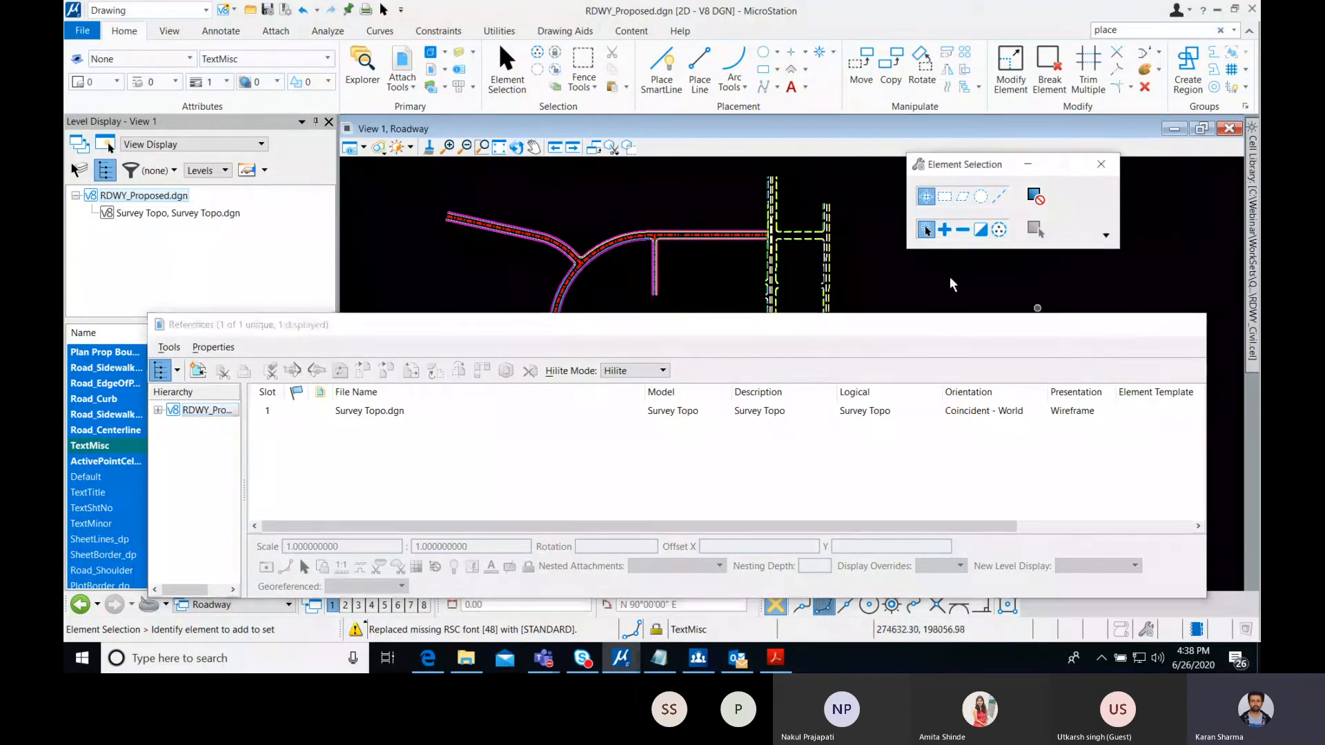
{"action": "left_click", "coordinate": [1114, 325]}
{"action": "left_click", "coordinate": [431, 53]}
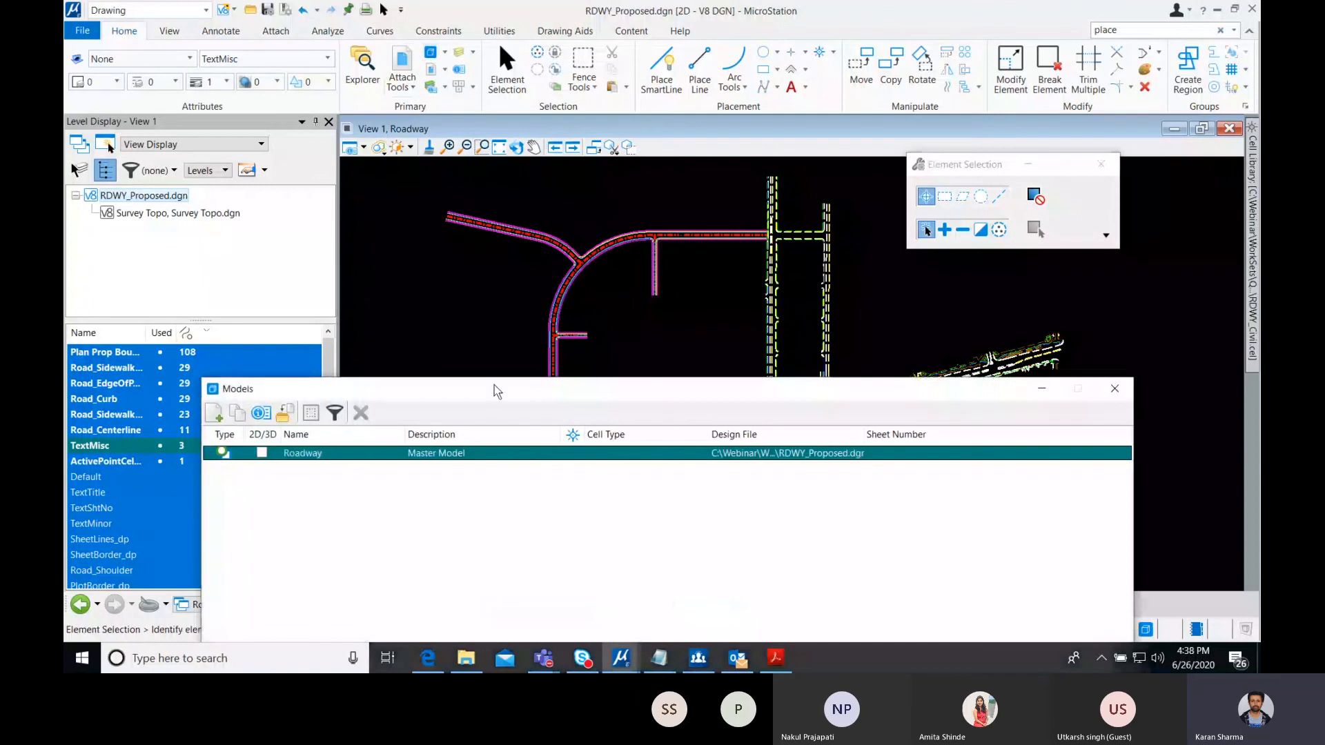
- Start a new sheet model using the Plan Sheet 50 Scale seed from Civil RDWY QuickStart SHEETSEED in the QS for Roadway Designers workset's Standards\Seed folder
{"action": "left_click_drag", "start_coordinate": [503, 396], "coordinate": [585, 236]}
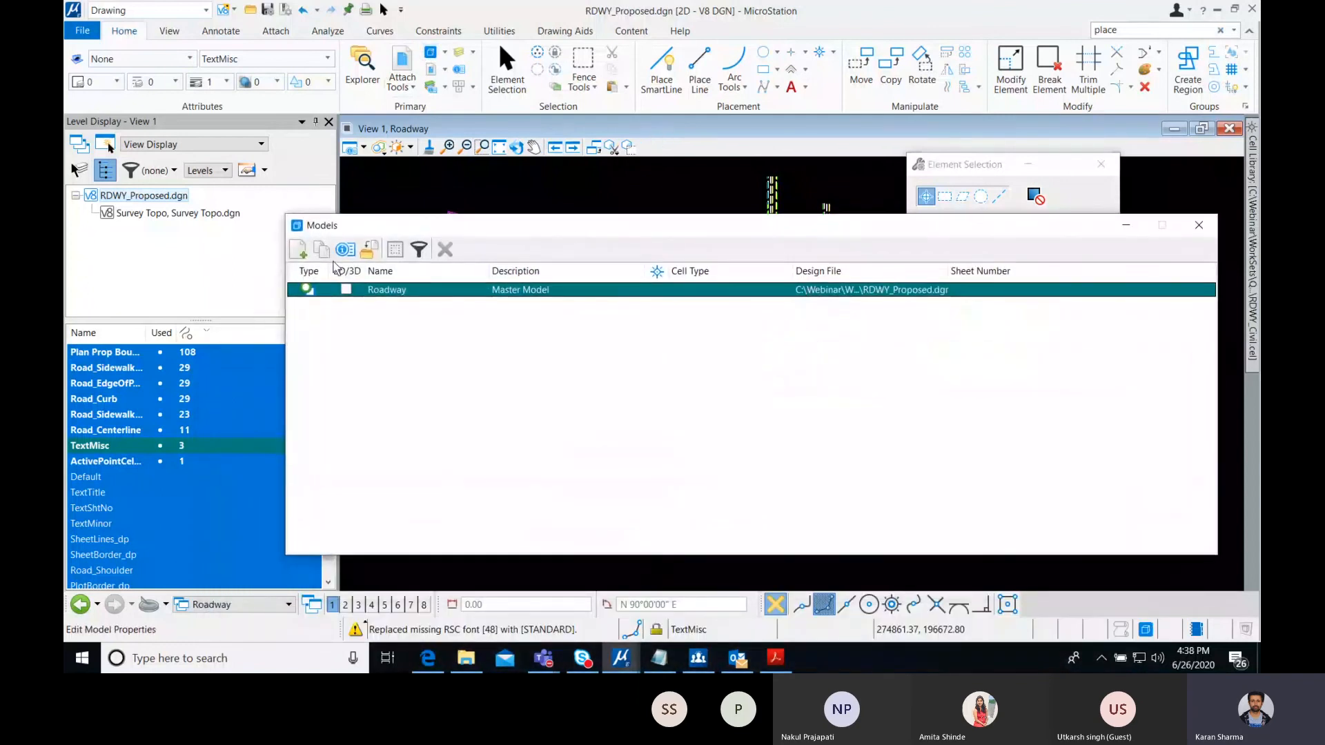
{"action": "left_click", "coordinate": [299, 250]}
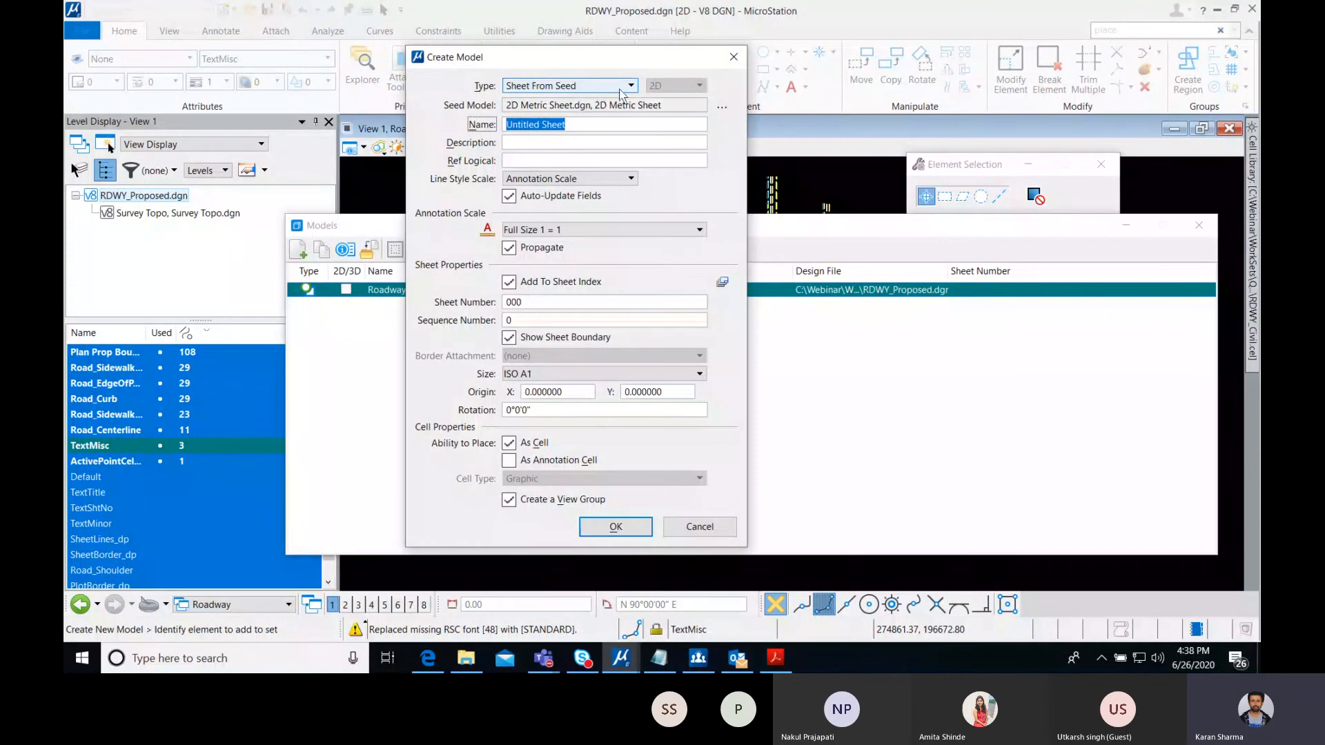
{"action": "left_click", "coordinate": [721, 107]}
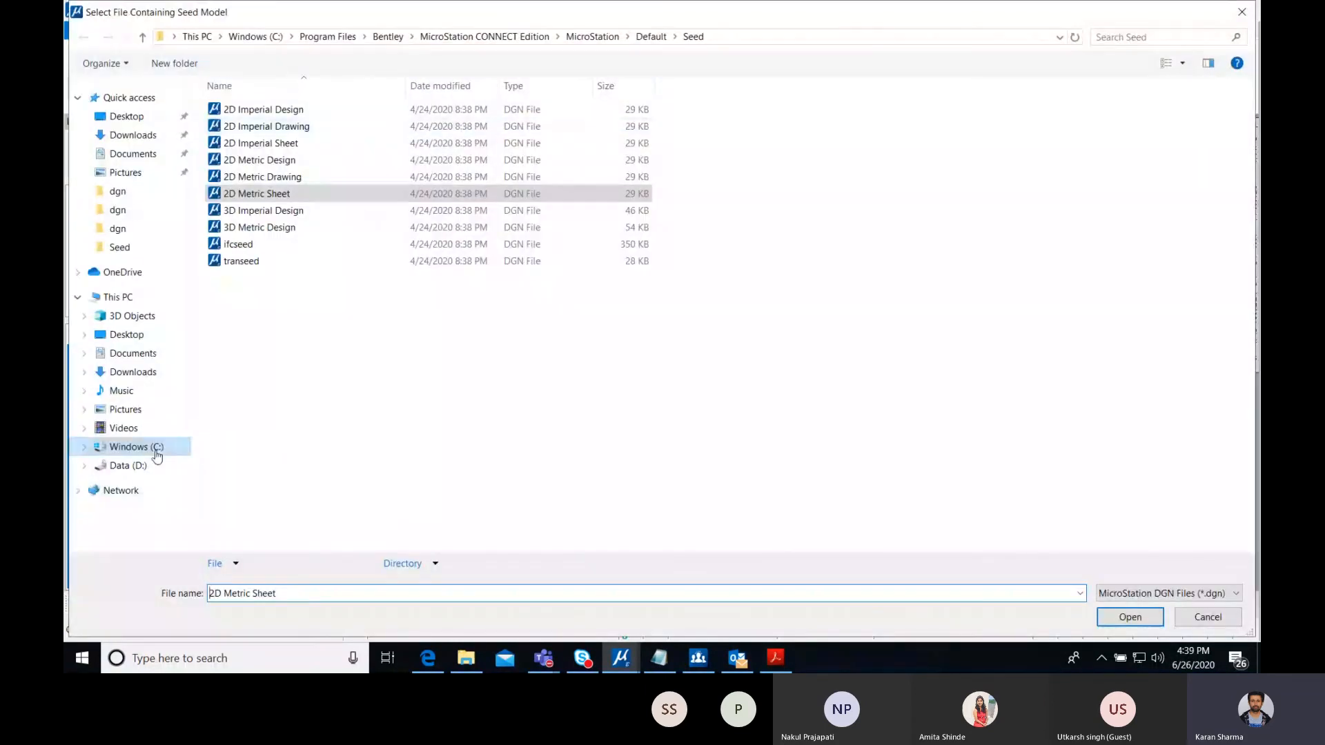
{"action": "left_click", "coordinate": [156, 449]}
{"action": "double_click", "coordinate": [260, 382]}
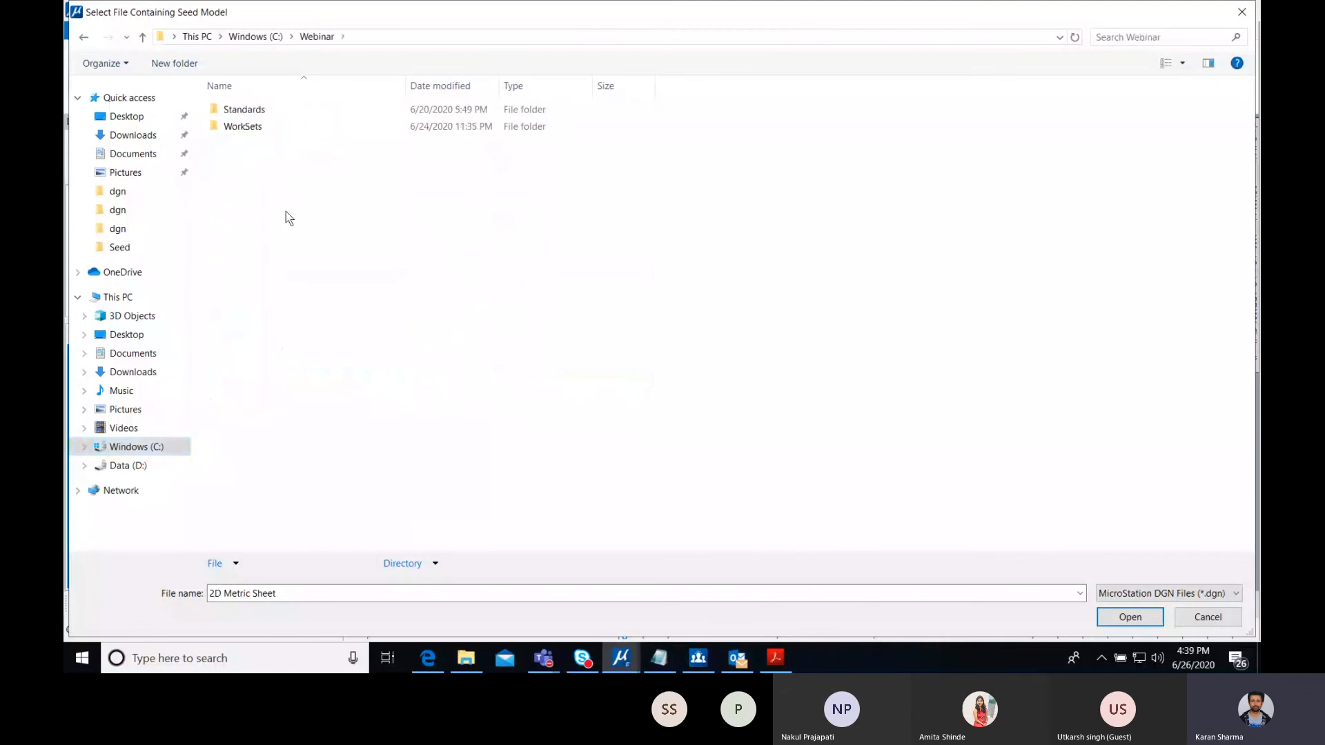
{"action": "double_click", "coordinate": [264, 132]}
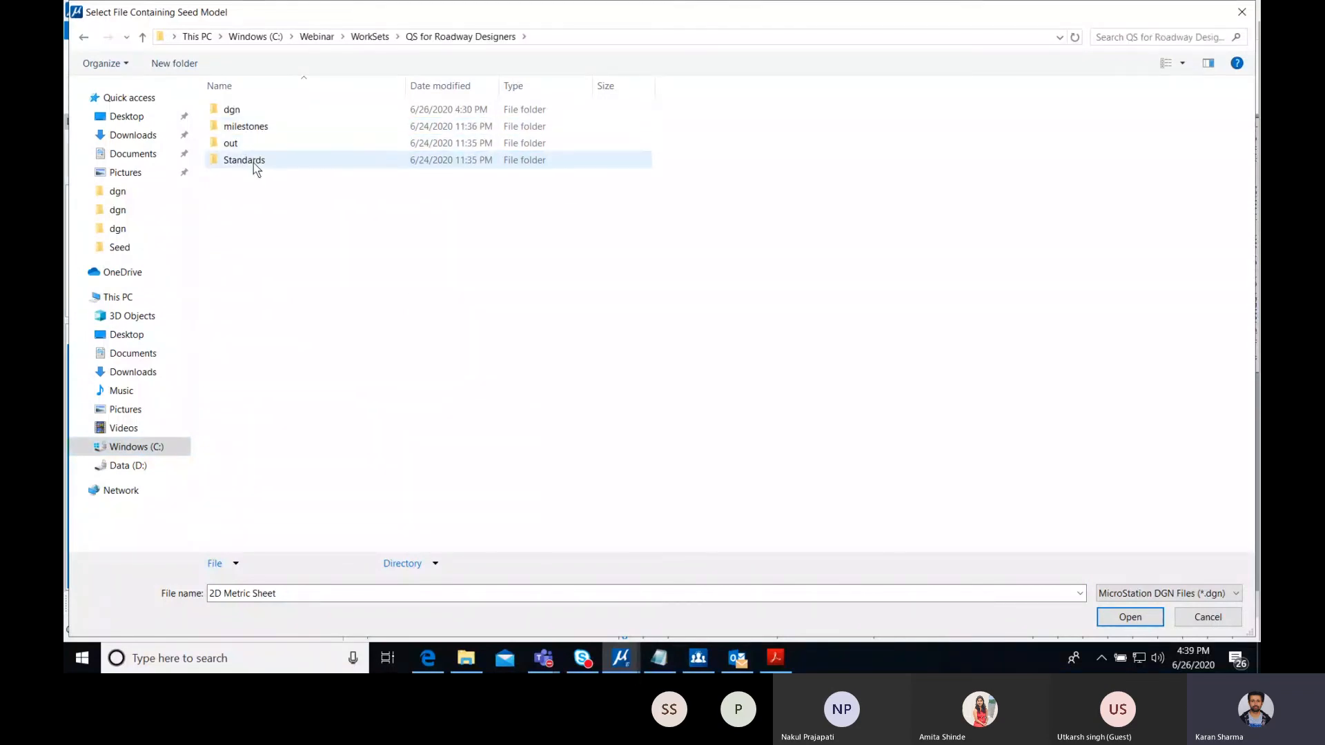
{"action": "double_click", "coordinate": [258, 165]}
{"action": "double_click", "coordinate": [252, 174]}
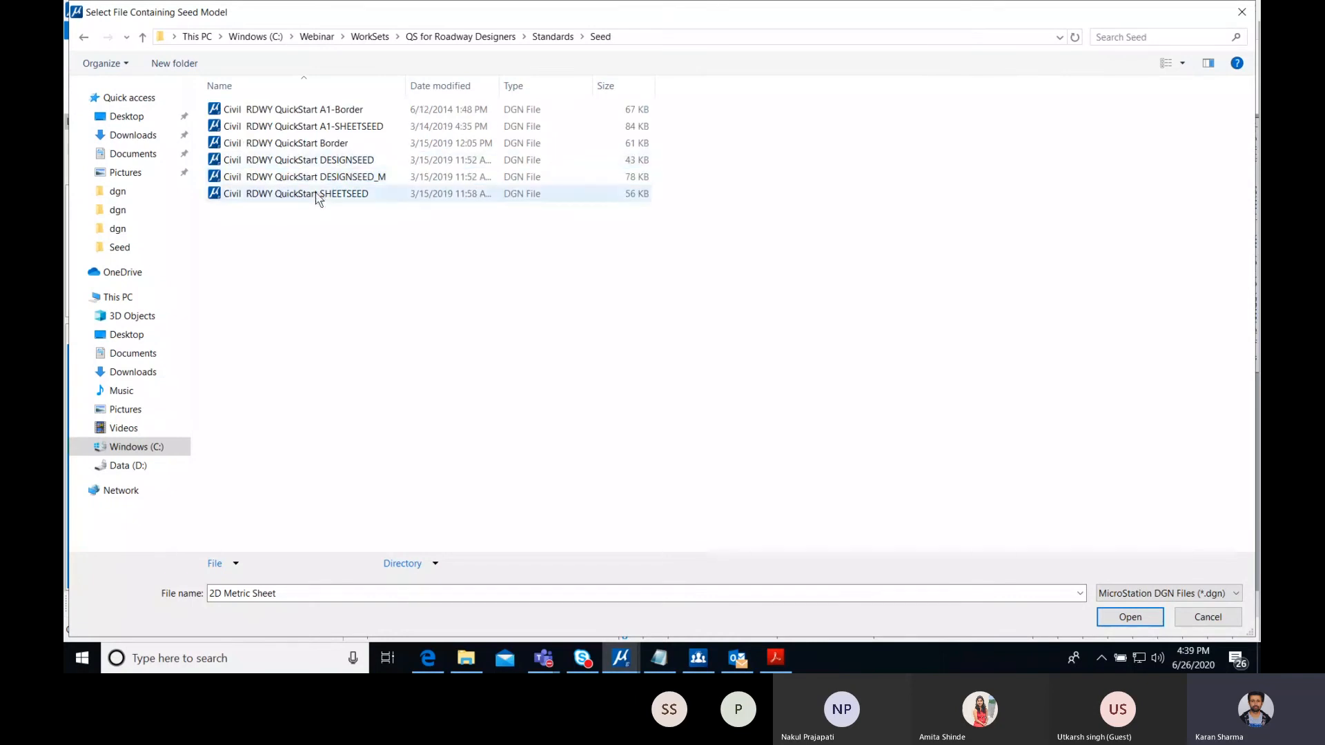
{"action": "left_click", "coordinate": [318, 197]}
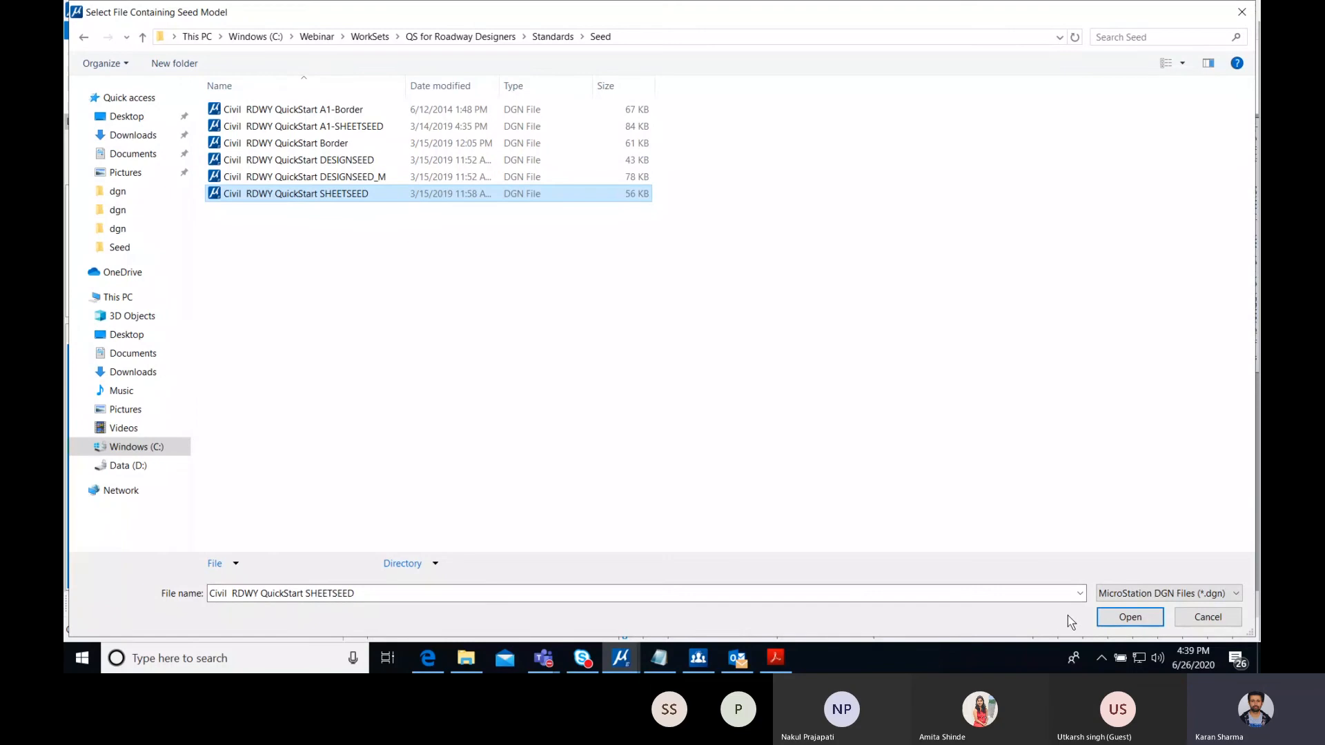
{"action": "left_click", "coordinate": [1104, 621]}
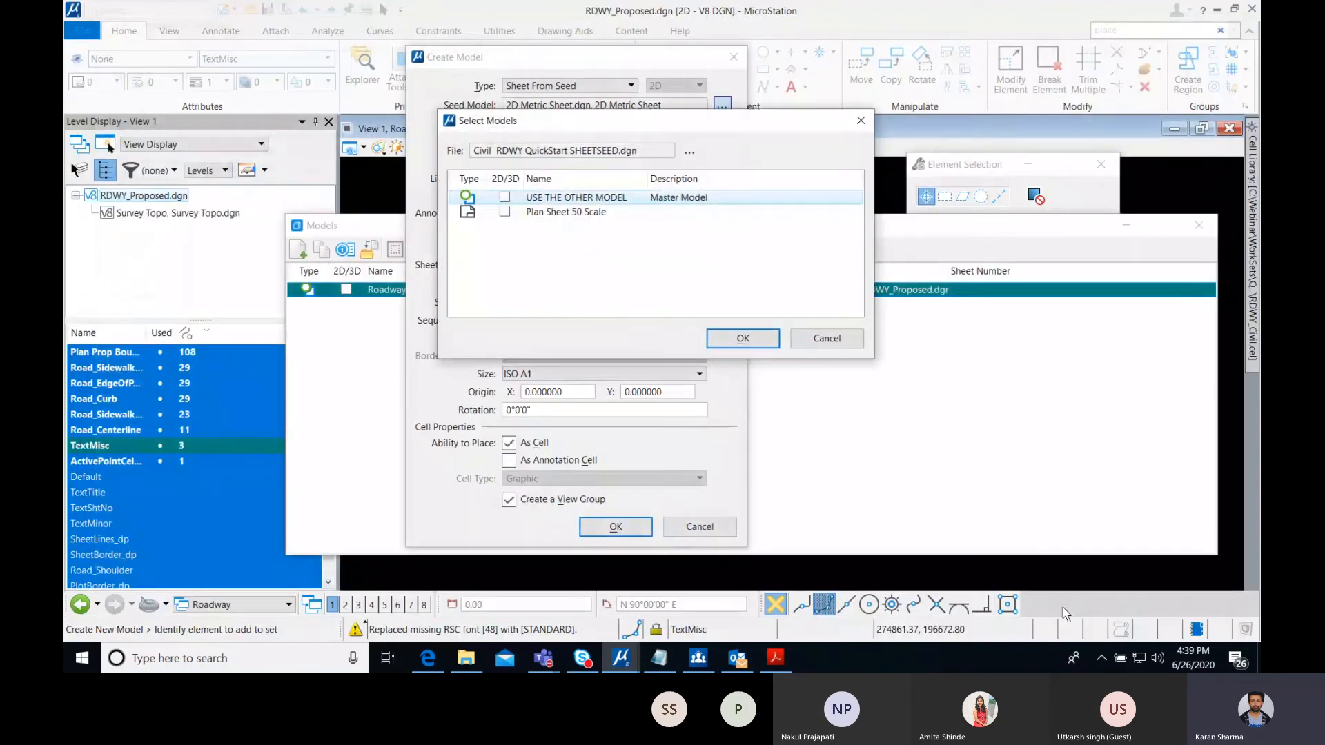
{"action": "left_click", "coordinate": [549, 213]}
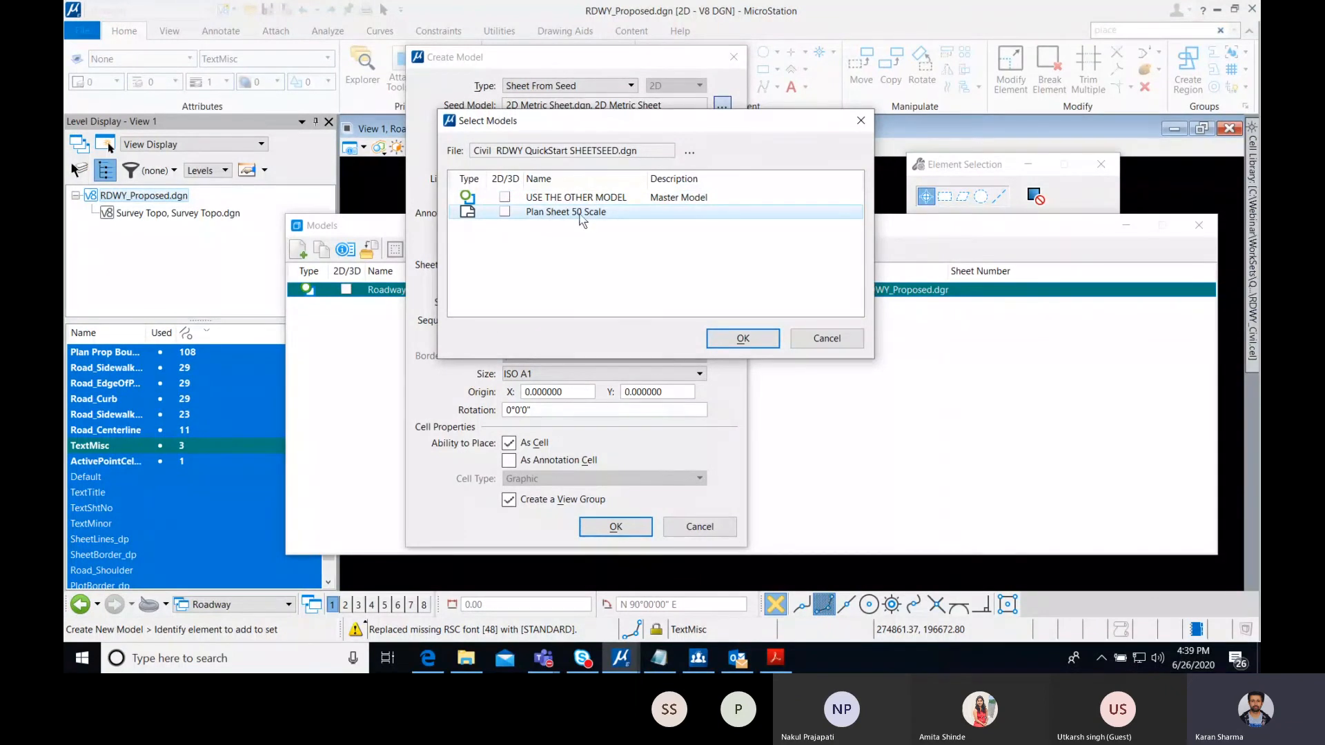
{"action": "left_click", "coordinate": [743, 340]}
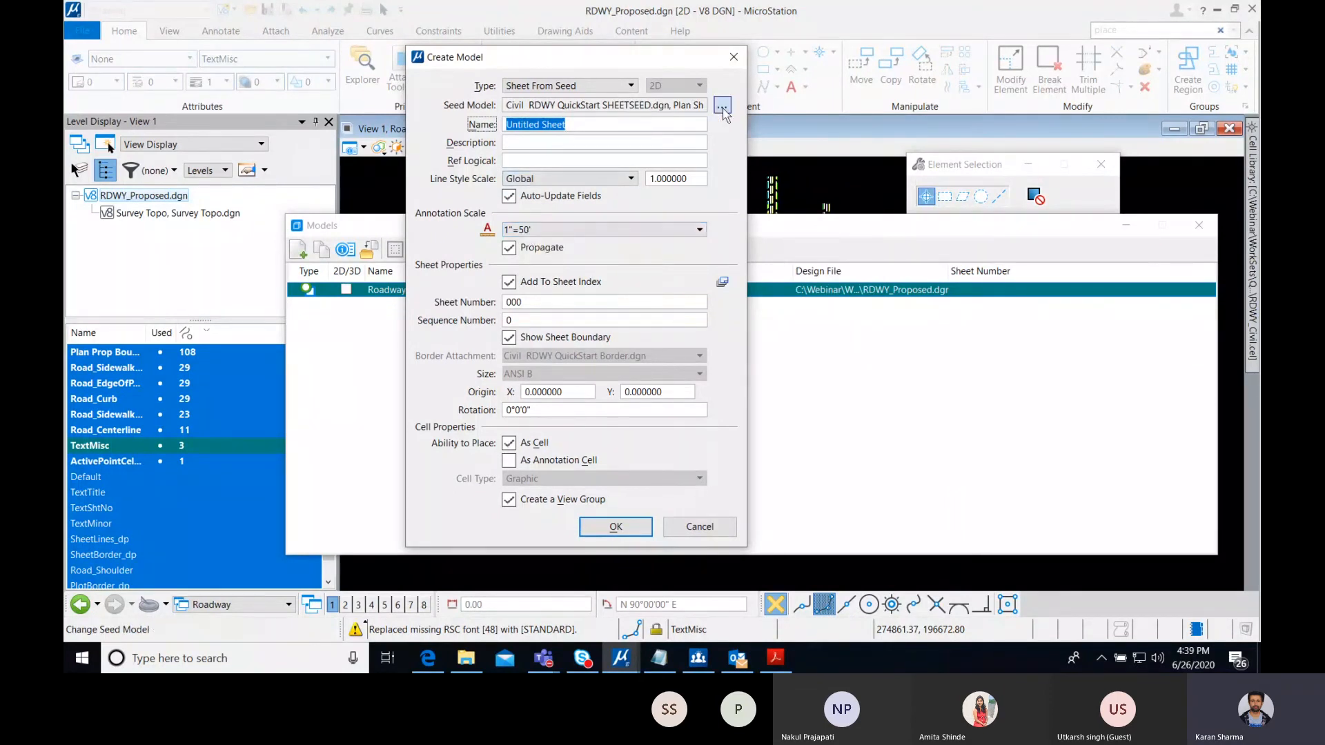
- Set the new sheet's number to 1, create the model with its view group and minimize the list of models
{"action": "left_click", "coordinate": [542, 303]}
{"action": "left_click_drag", "start_coordinate": [542, 303], "coordinate": [431, 305]}
{"action": "type", "text": "1"}
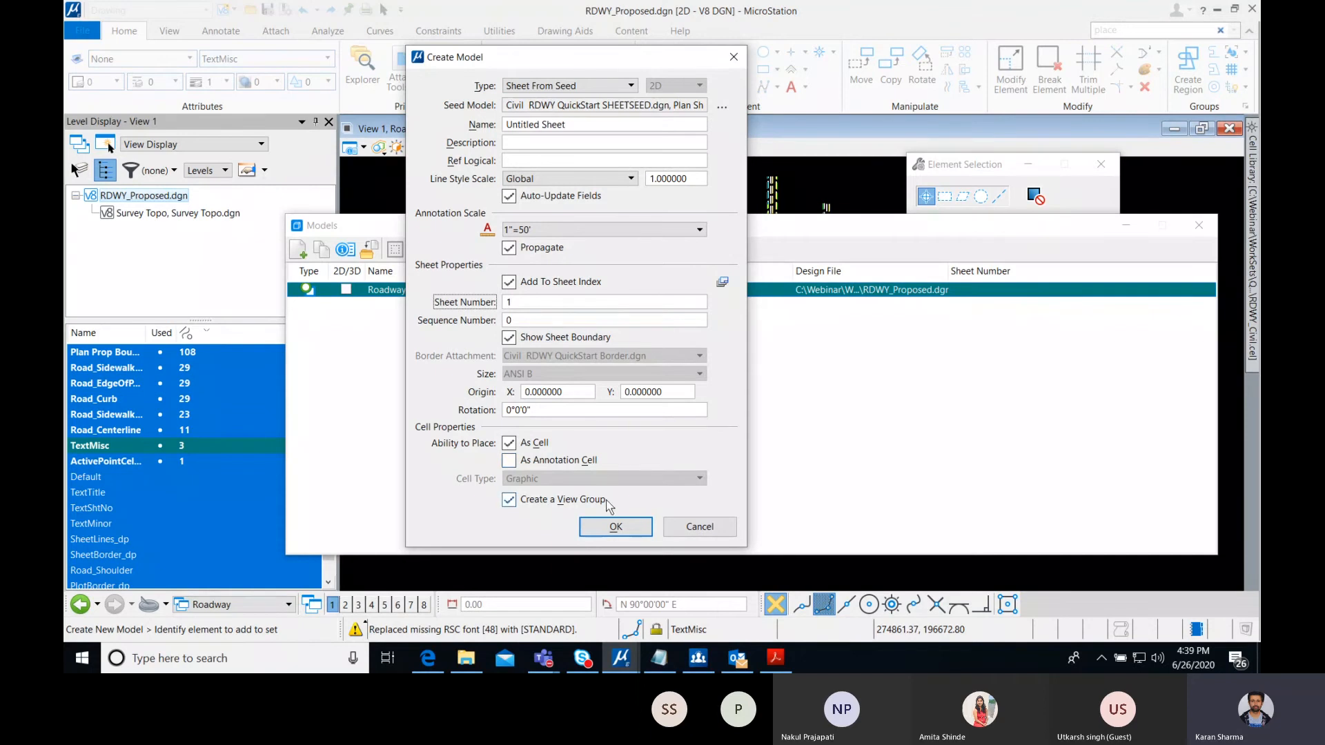
{"action": "left_click", "coordinate": [611, 526]}
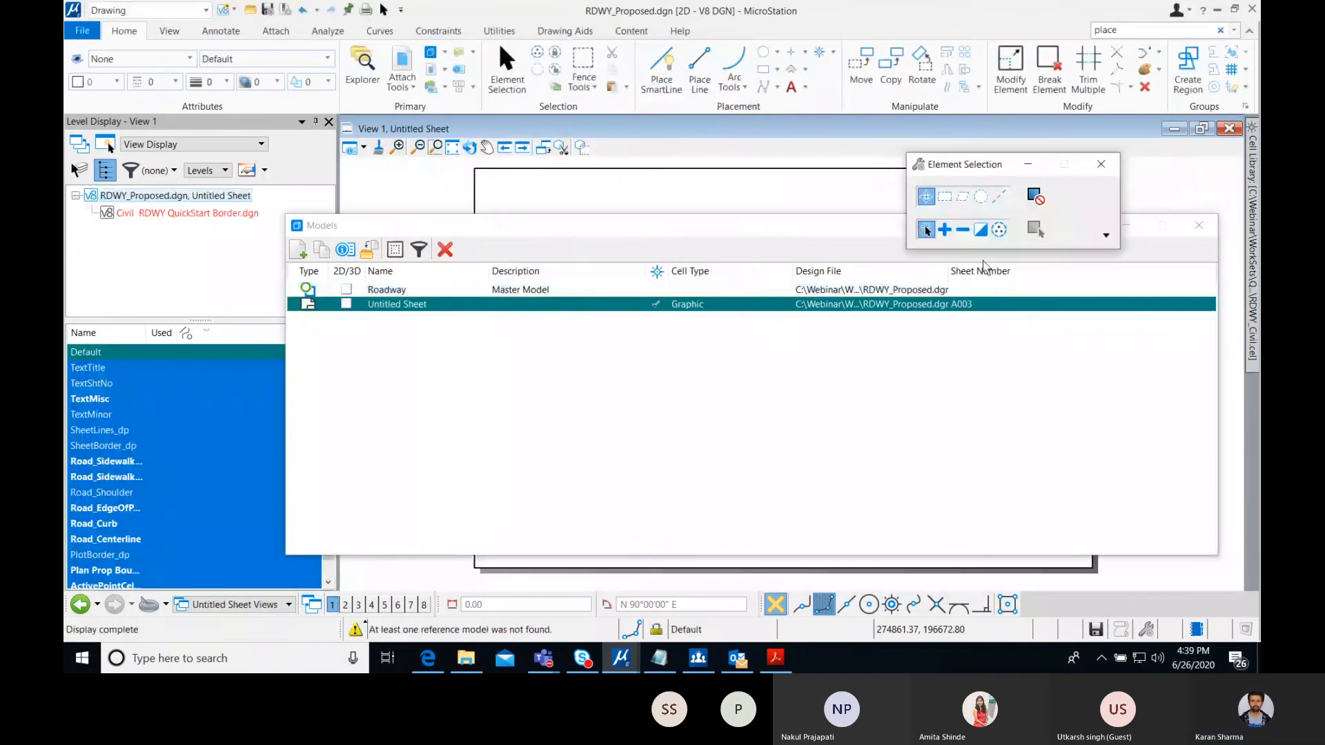
{"action": "left_click_drag", "start_coordinate": [851, 232], "coordinate": [798, 282]}
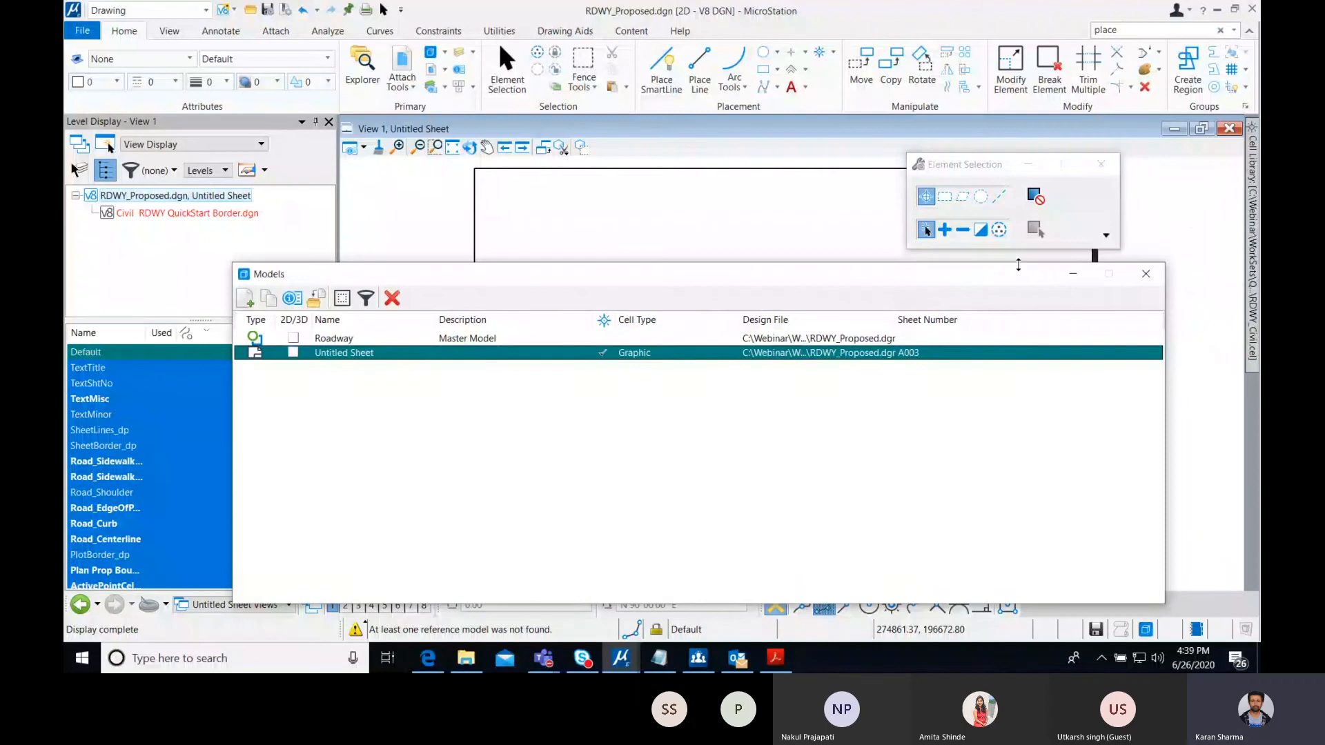
{"action": "left_click", "coordinate": [1072, 273]}
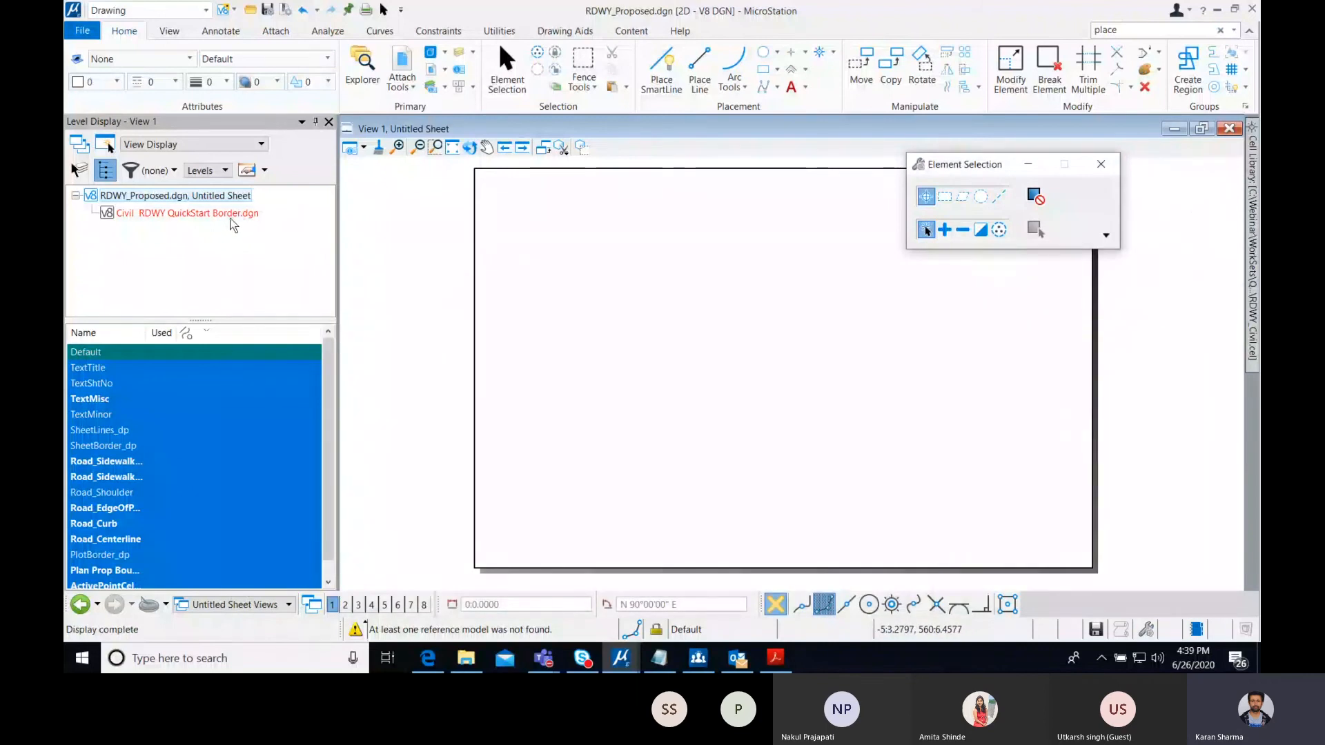
- Reattach the sheet's missing border reference to Civil RDWY QuickStart Border in the workset's Standards\Seed folder and close its attachment properties
{"action": "left_click", "coordinate": [432, 70]}
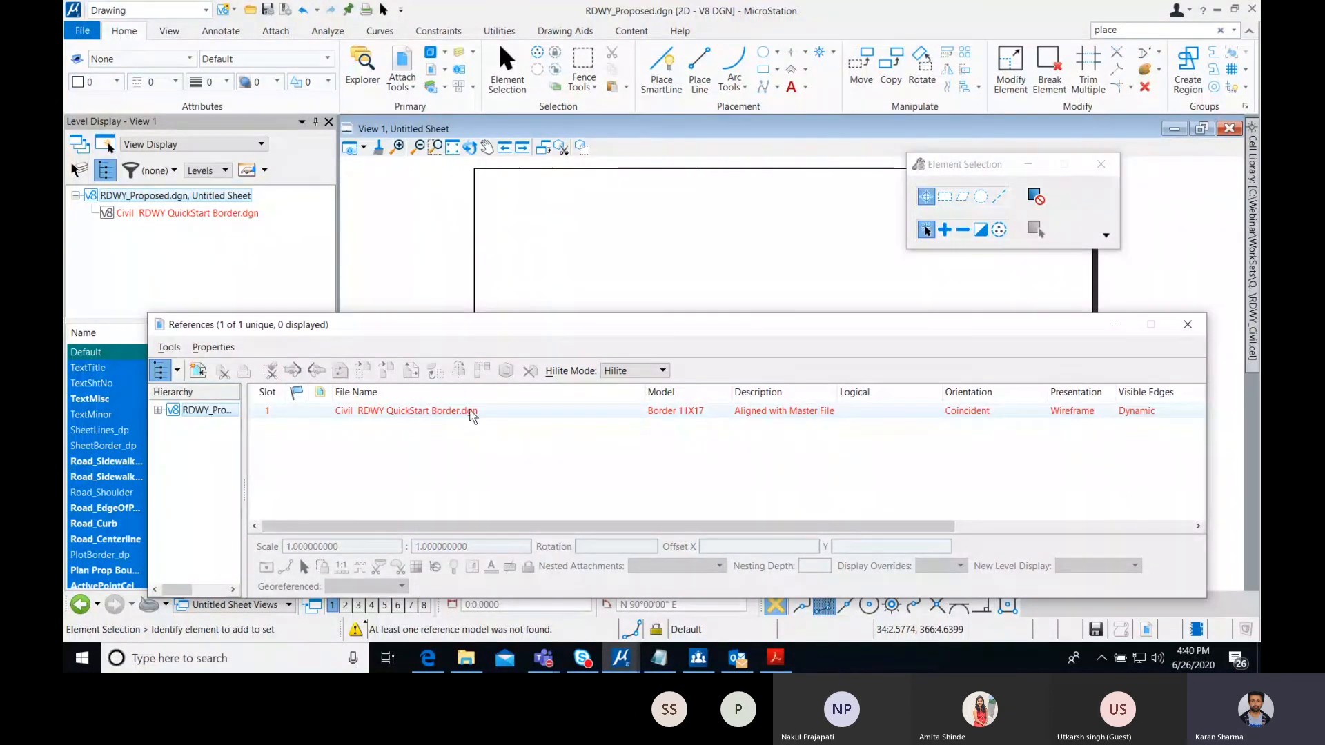
{"action": "double_click", "coordinate": [472, 415]}
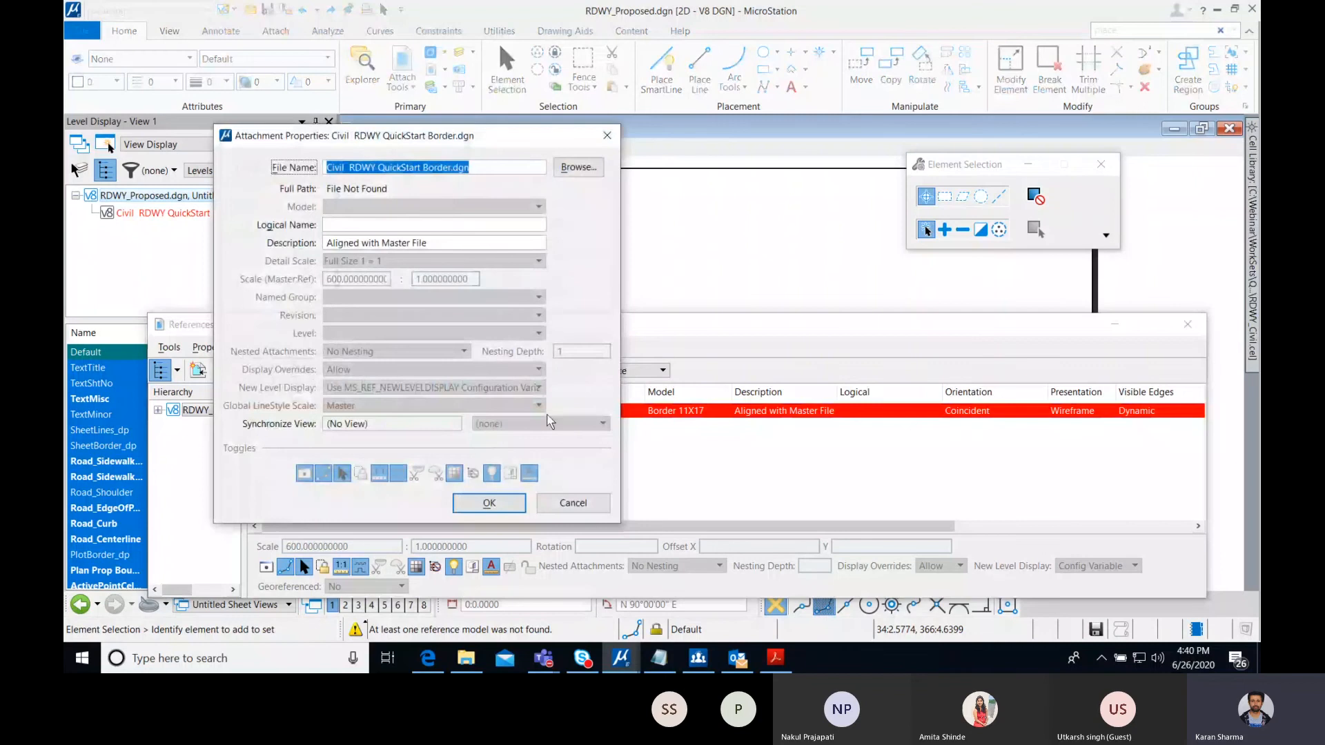
{"action": "left_click", "coordinate": [578, 168]}
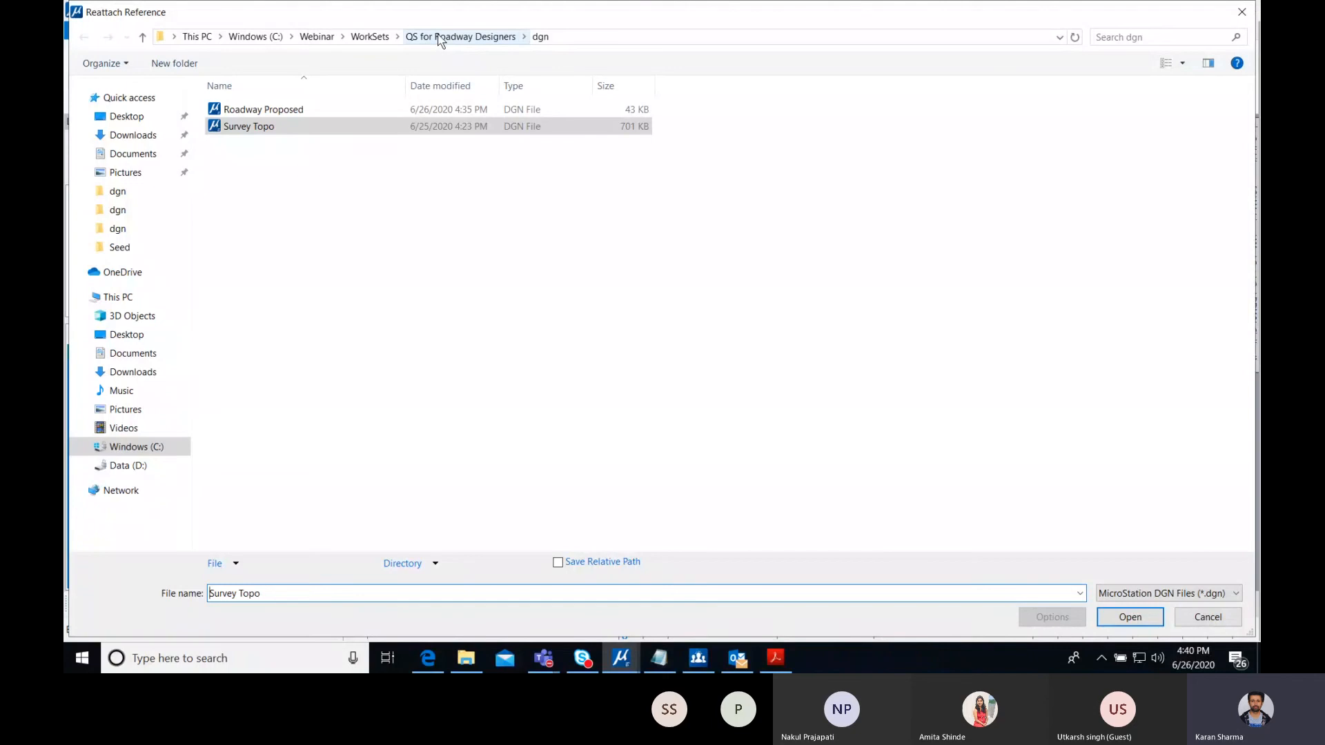
{"action": "left_click", "coordinate": [483, 39]}
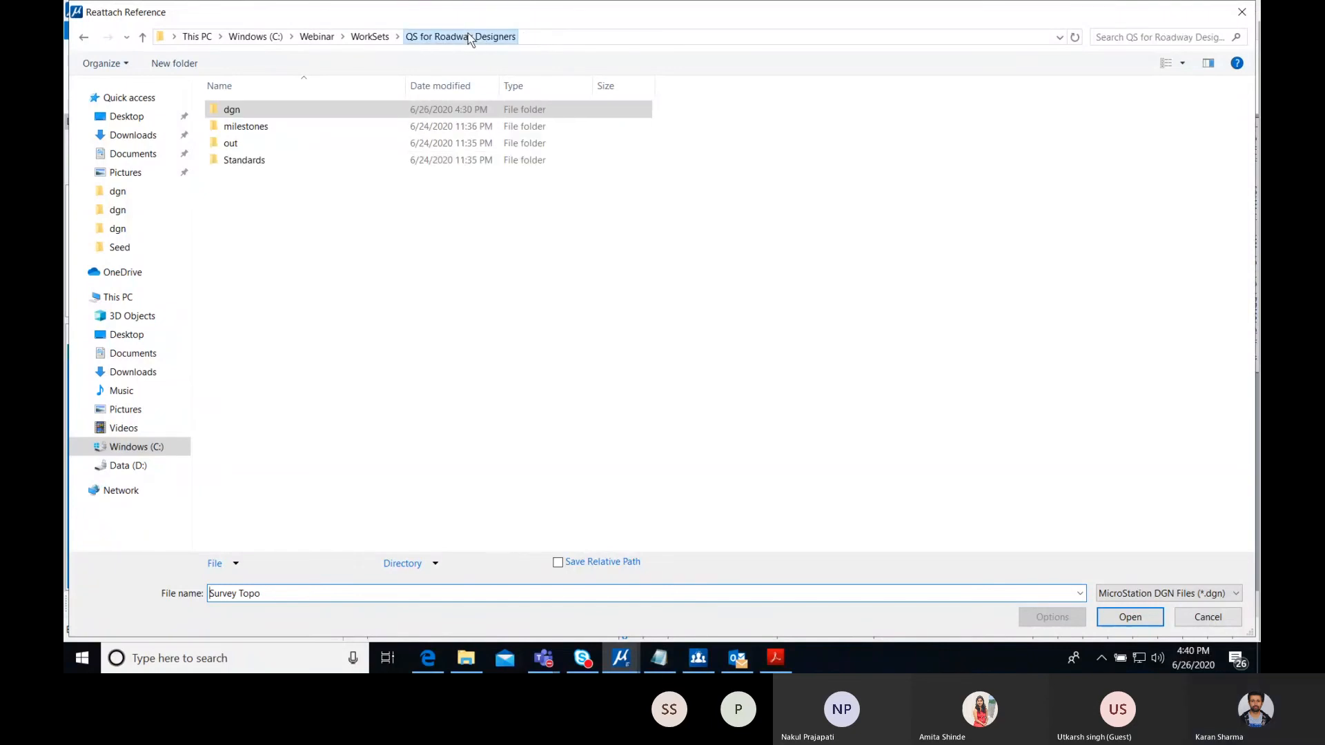
{"action": "double_click", "coordinate": [325, 164]}
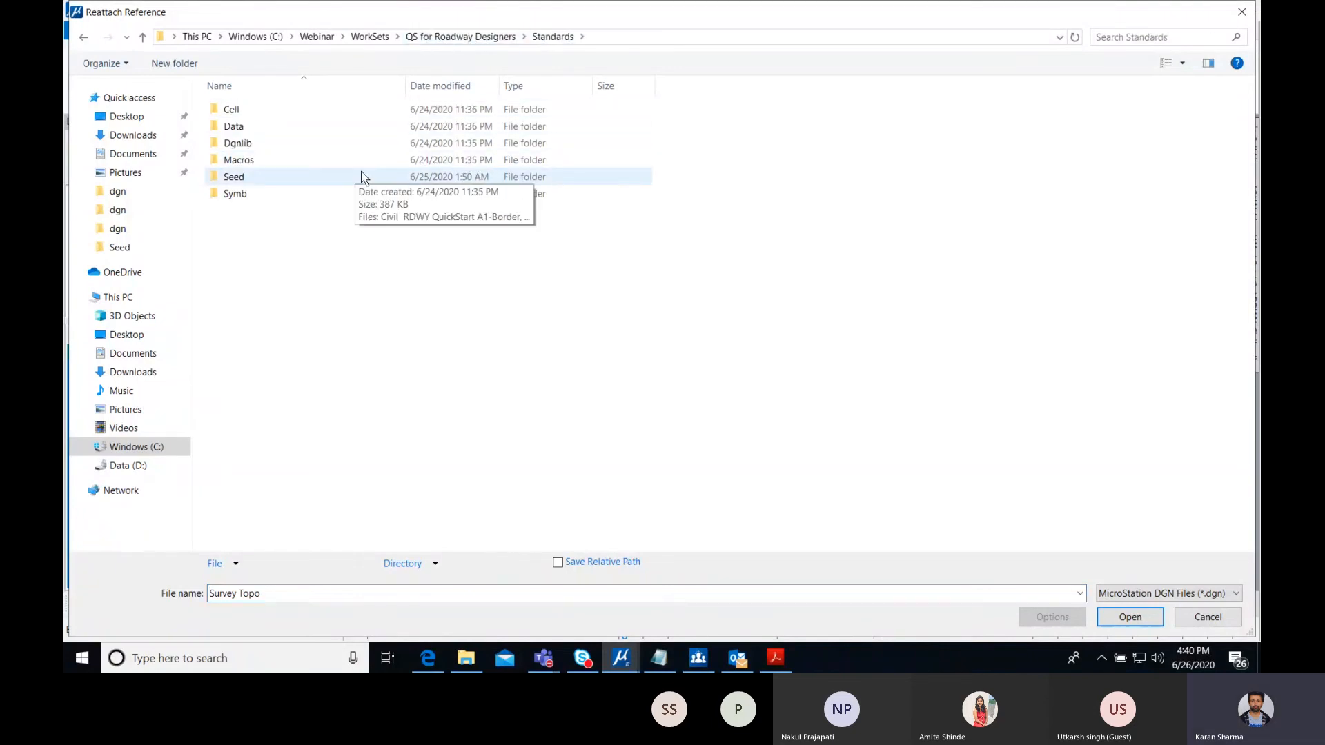
{"action": "double_click", "coordinate": [288, 181]}
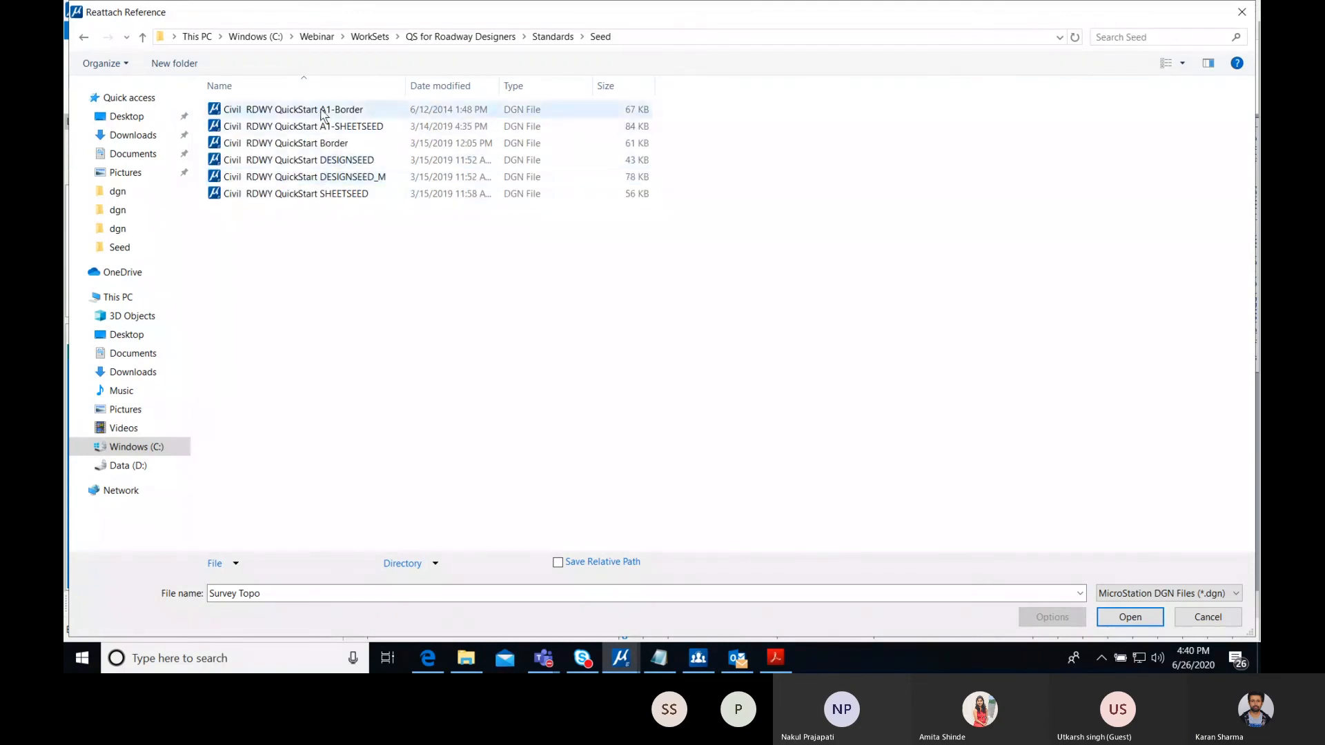
{"action": "left_click", "coordinate": [330, 146]}
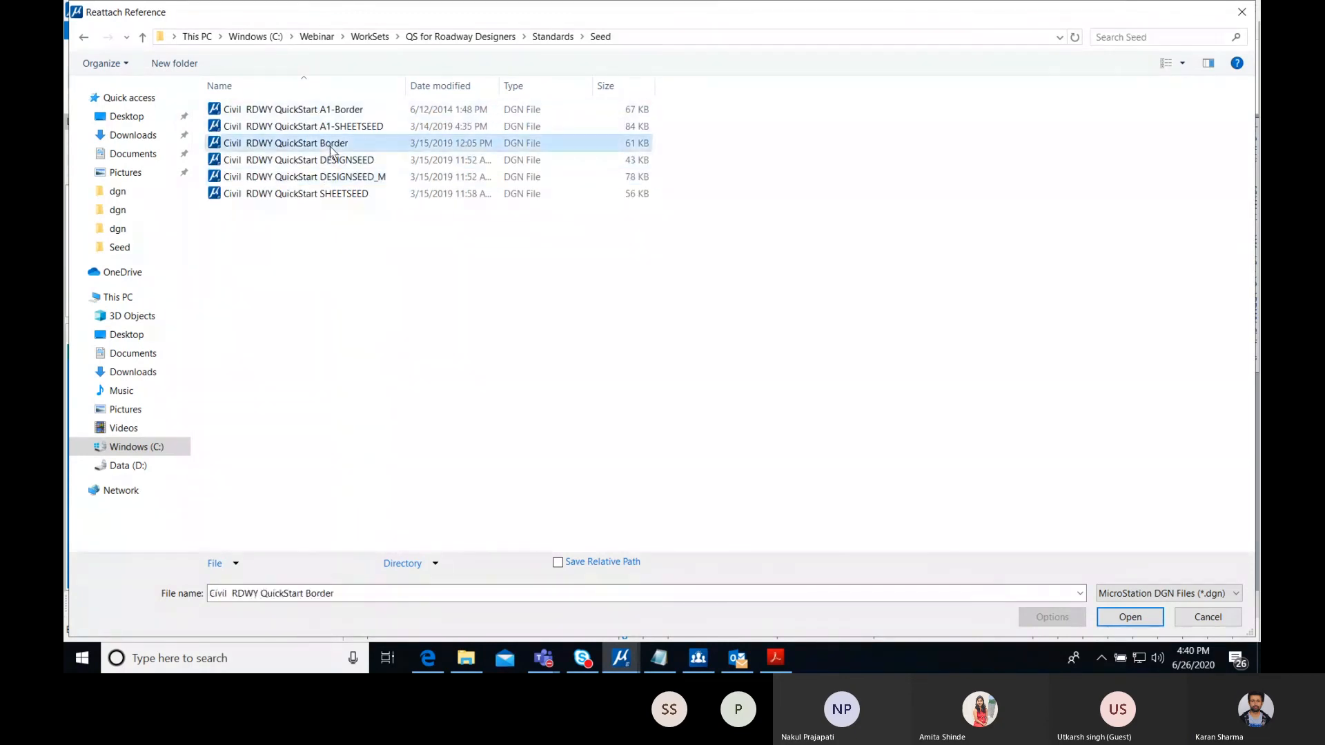
{"action": "left_click", "coordinate": [1138, 621]}
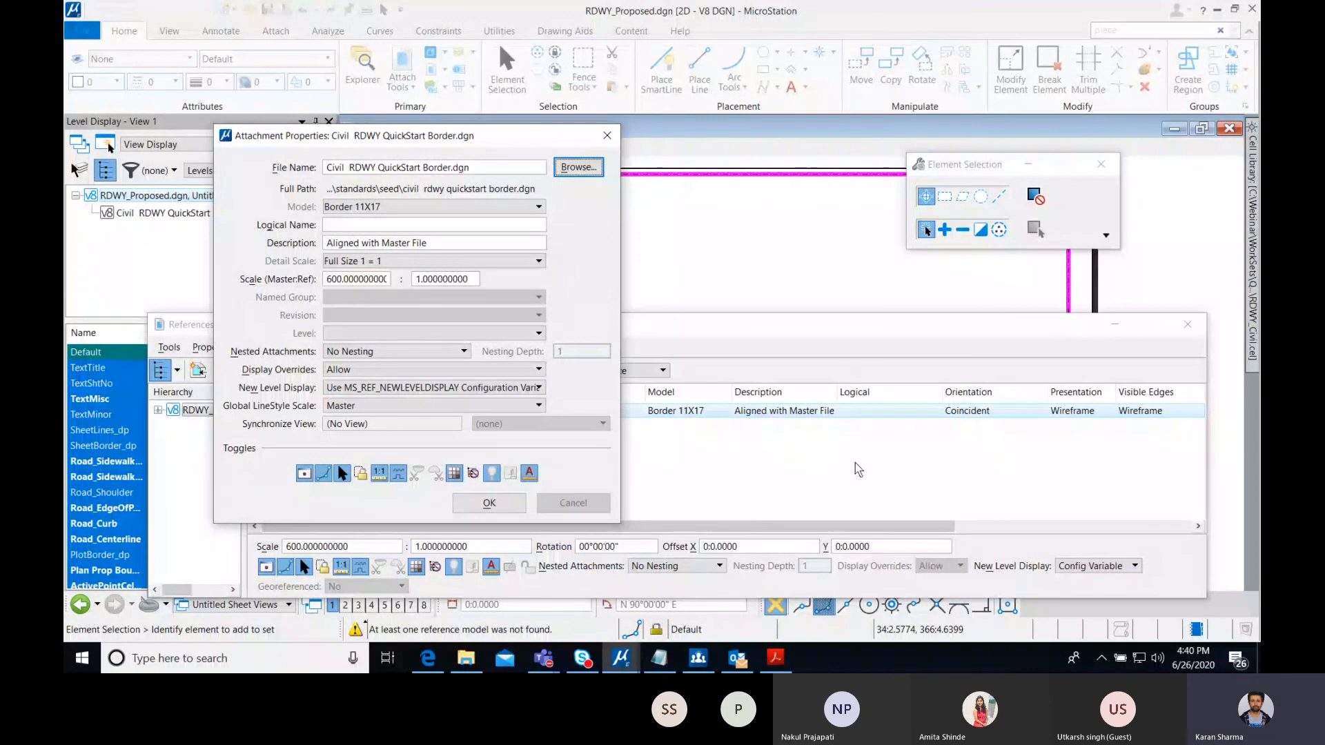
{"action": "left_click", "coordinate": [608, 136]}
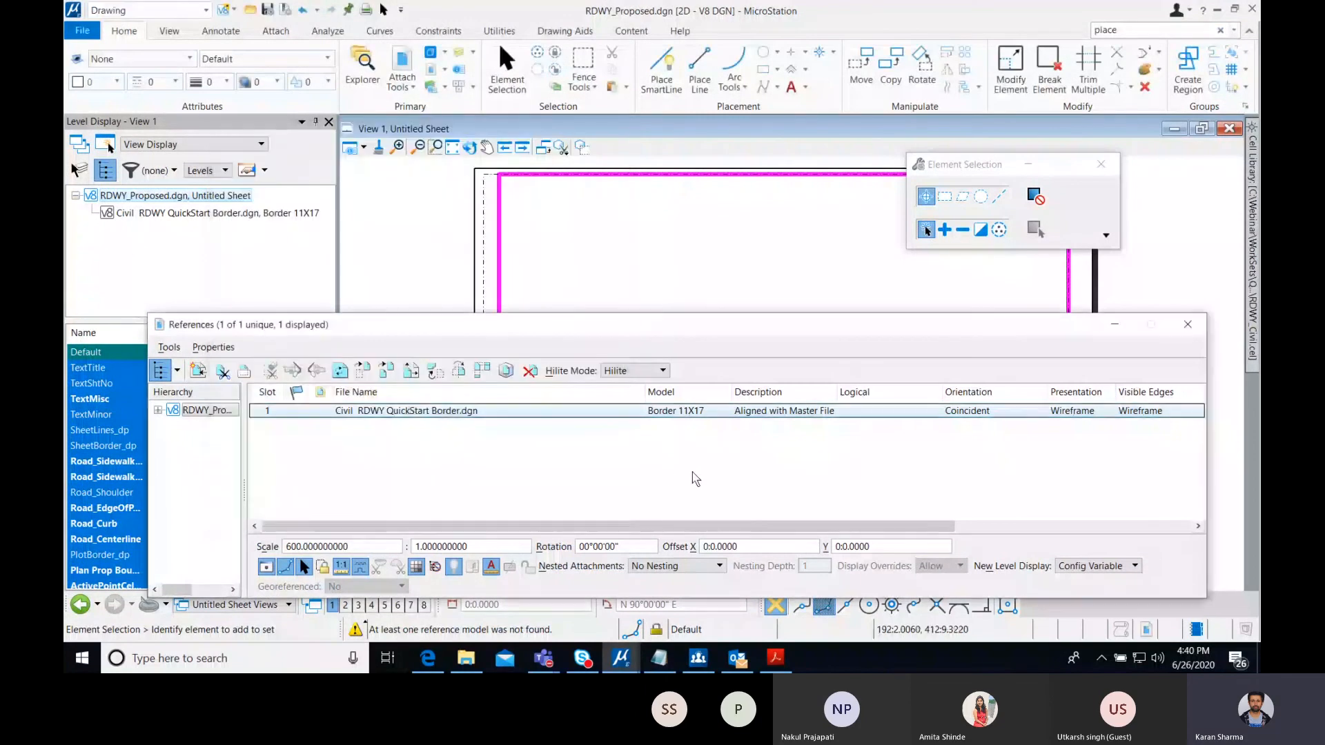
- Close the references list and look over the bordered sheet, switching to the Roadway view group and back to Untitled Sheet Views
{"action": "left_click", "coordinate": [693, 474]}
{"action": "left_click_drag", "start_coordinate": [707, 331], "coordinate": [723, 411]}
{"action": "scroll", "coordinate": [719, 319], "scroll_direction": "down", "scroll_amount": 2}
{"action": "middle_click_drag", "start_coordinate": [732, 341], "coordinate": [713, 280]}
{"action": "left_click", "coordinate": [1131, 412]}
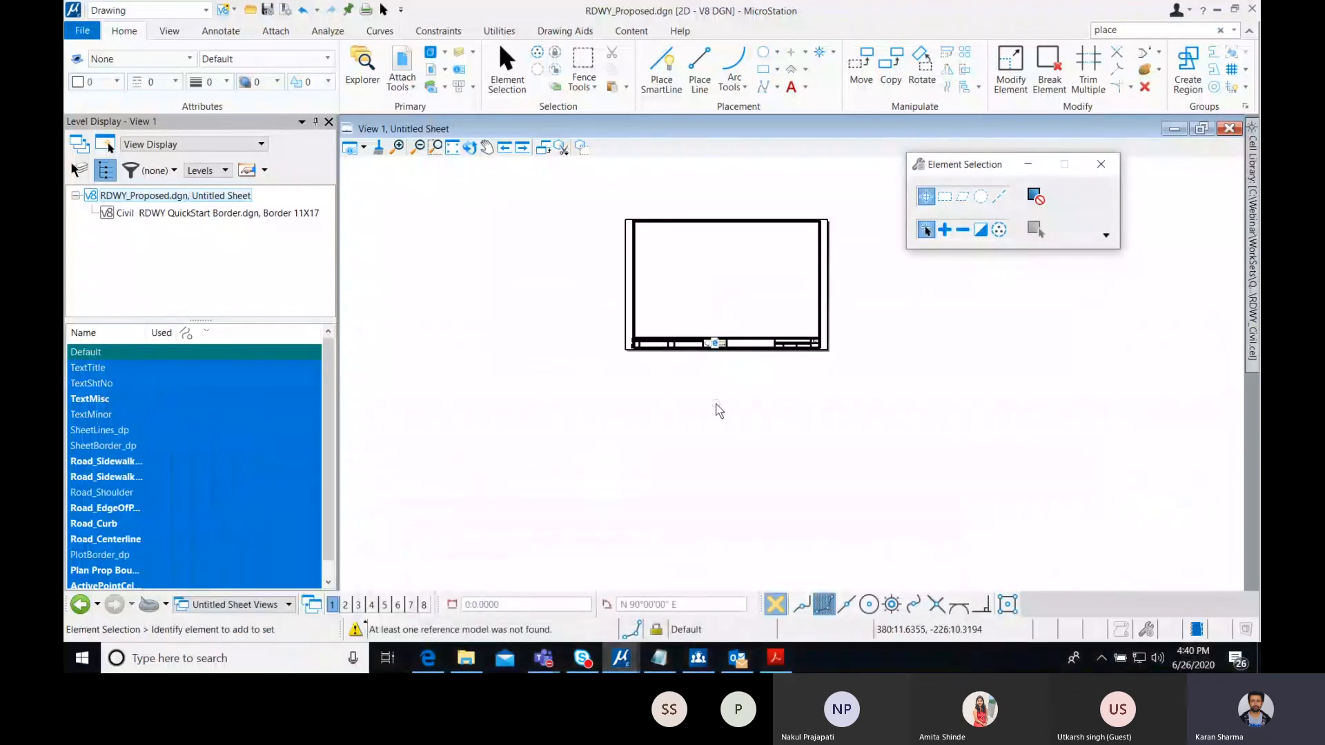
{"action": "scroll", "coordinate": [710, 386], "scroll_direction": "up", "scroll_amount": 3}
{"action": "scroll", "coordinate": [710, 390], "scroll_direction": "down", "scroll_amount": 3}
{"action": "middle_click_drag", "start_coordinate": [705, 385], "coordinate": [556, 459]}
{"action": "left_click", "coordinate": [274, 609]}
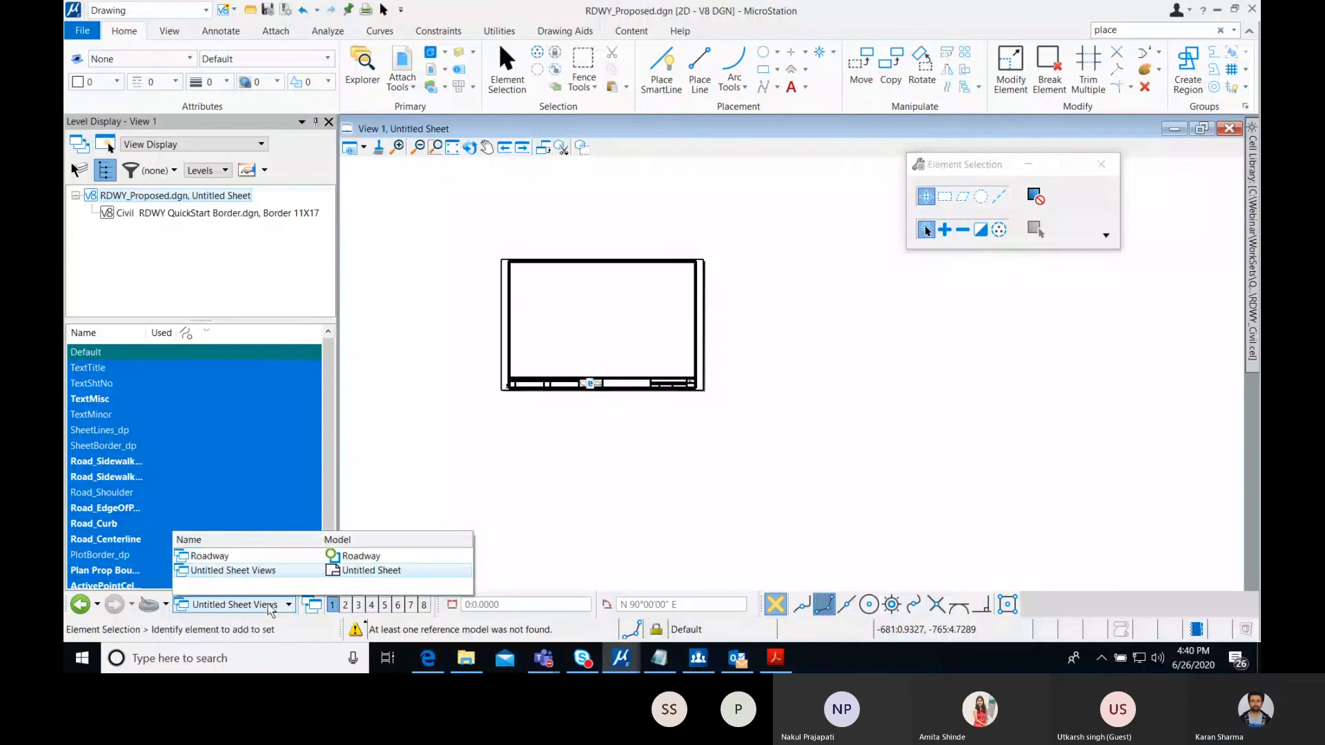
{"action": "left_click", "coordinate": [263, 565]}
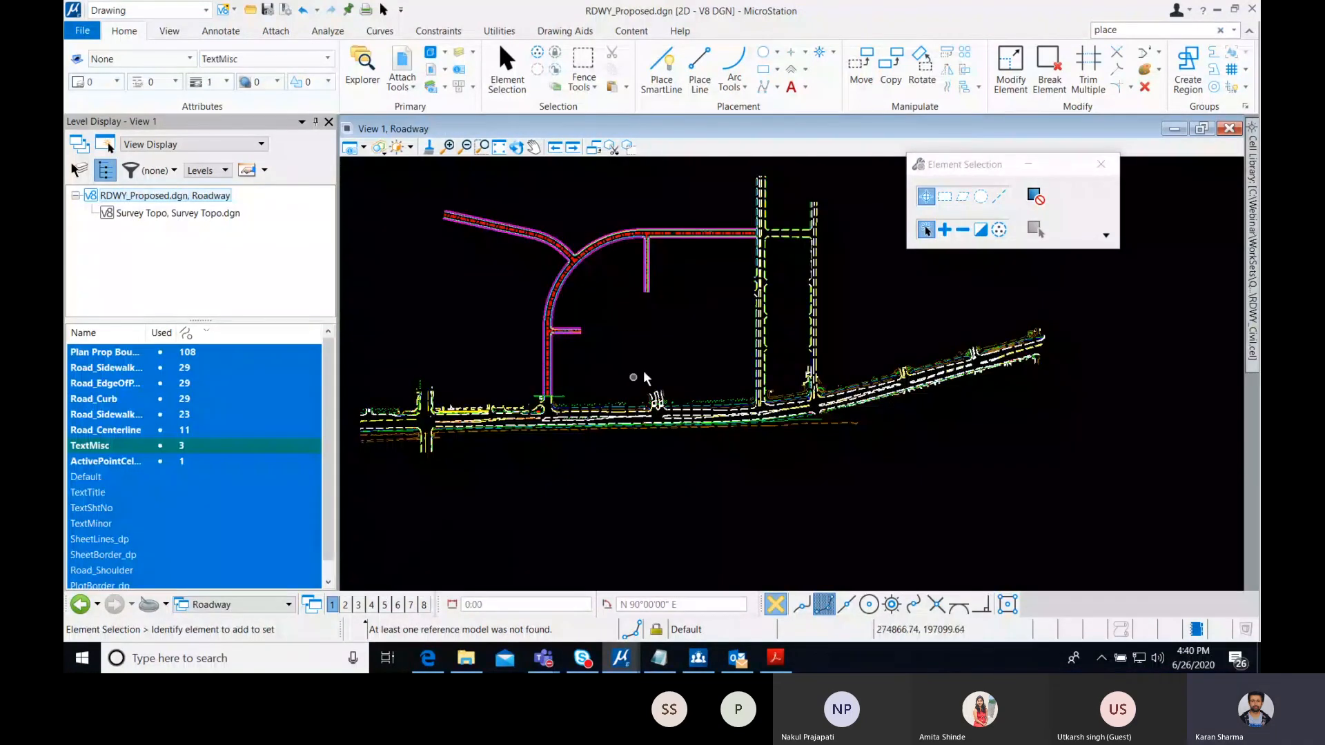
{"action": "left_click", "coordinate": [274, 610]}
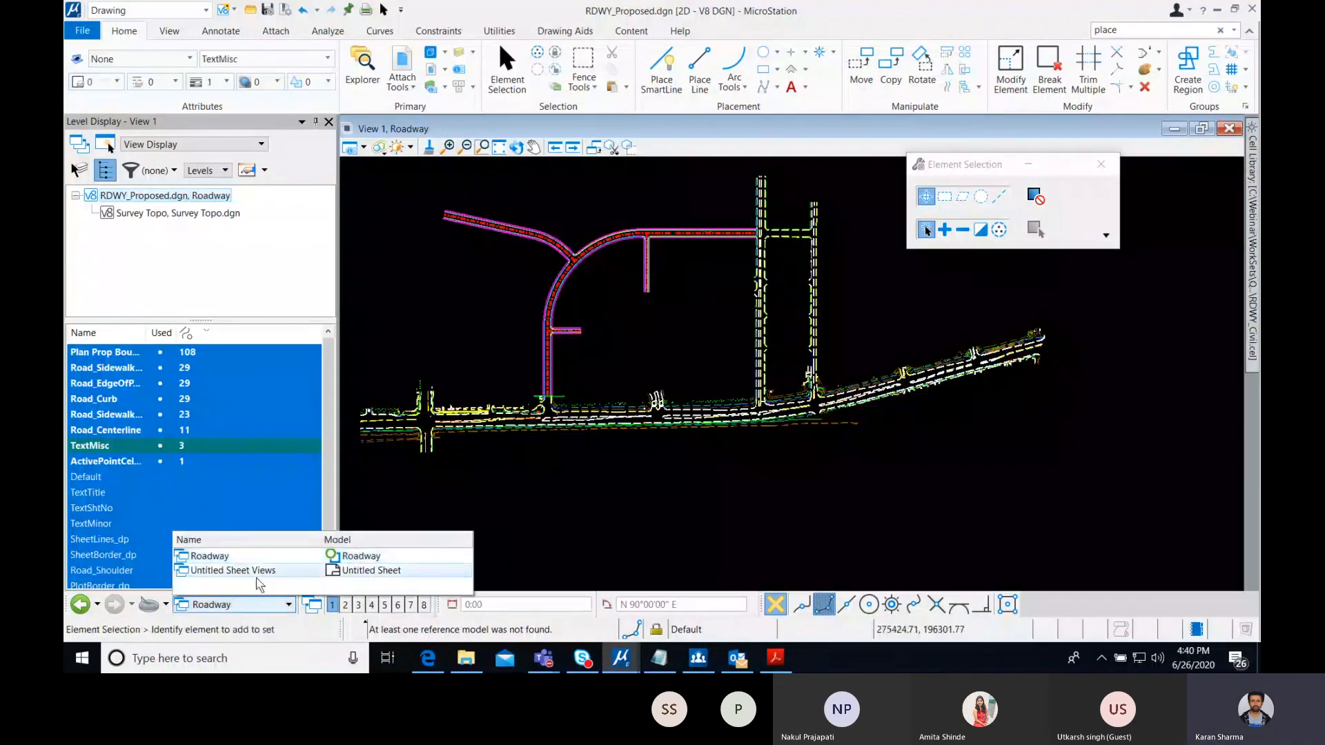
{"action": "left_click", "coordinate": [259, 578]}
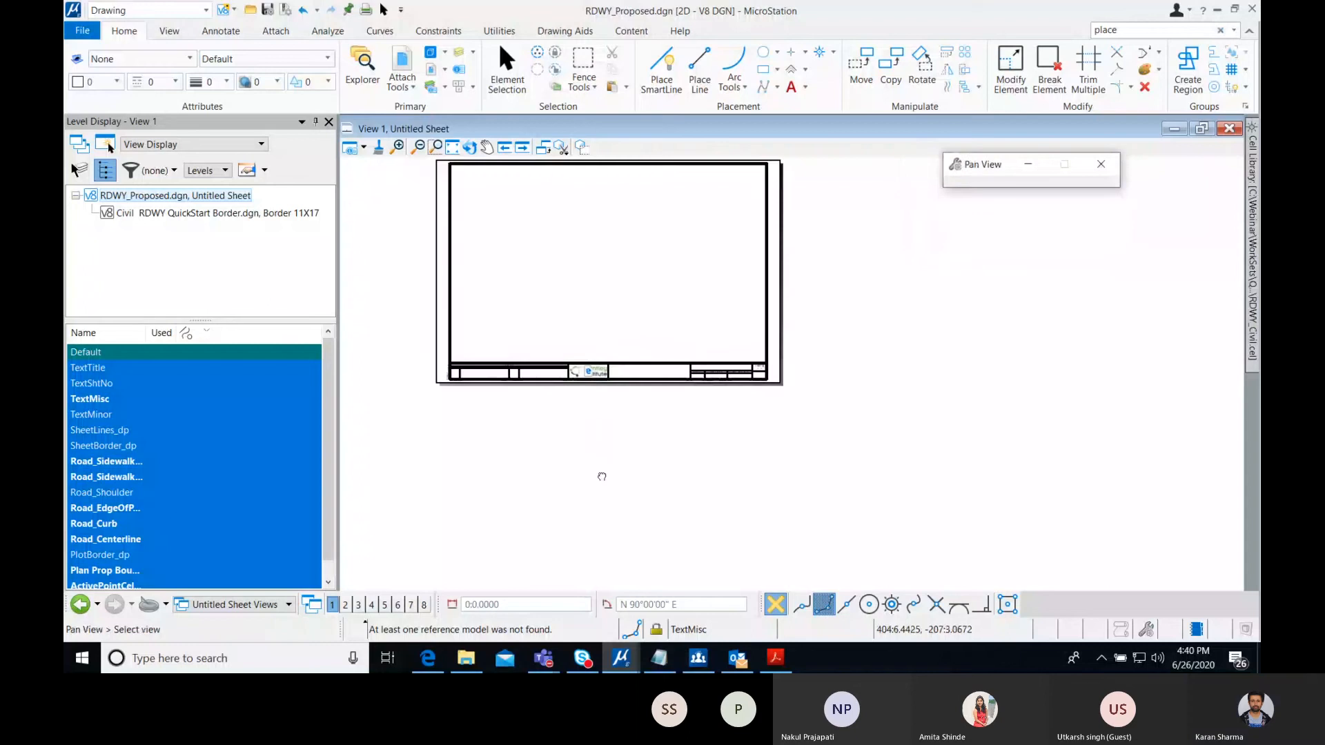
{"action": "left_click", "coordinate": [429, 71]}
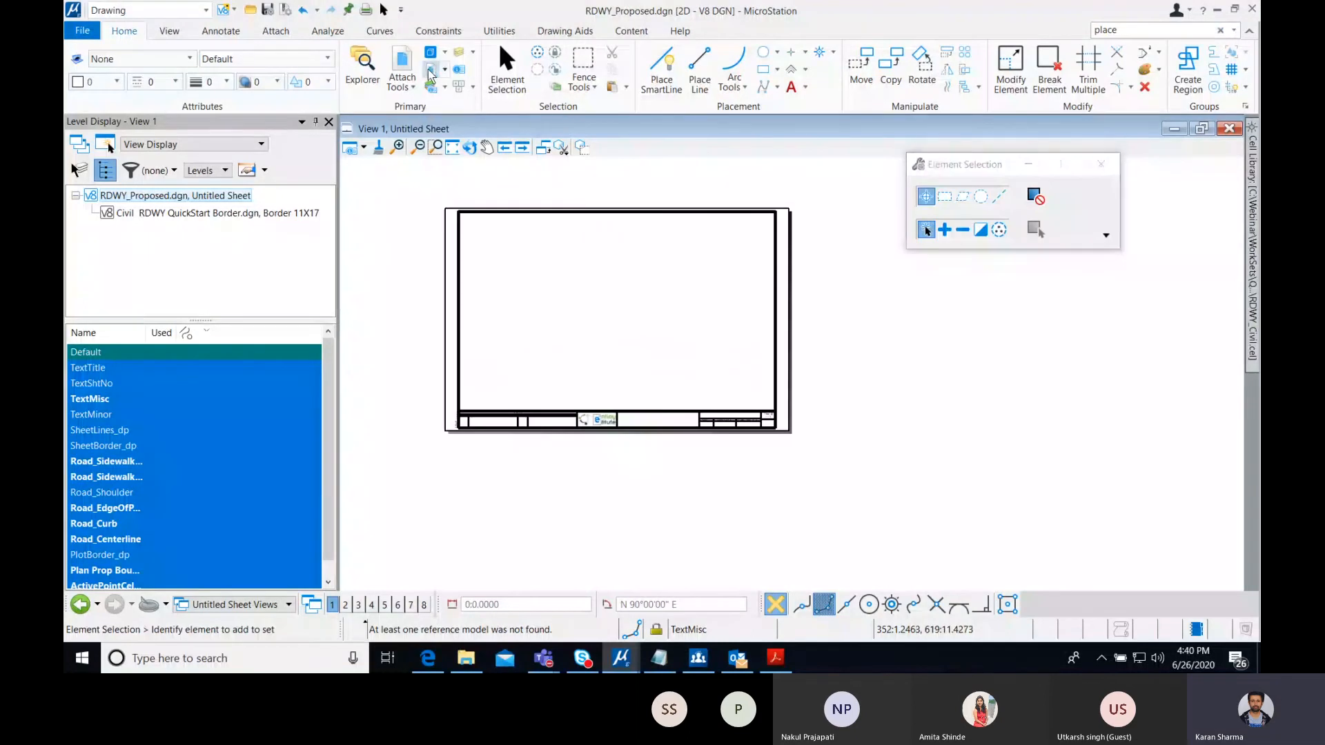
{"action": "left_click_drag", "start_coordinate": [545, 413], "coordinate": [559, 350]}
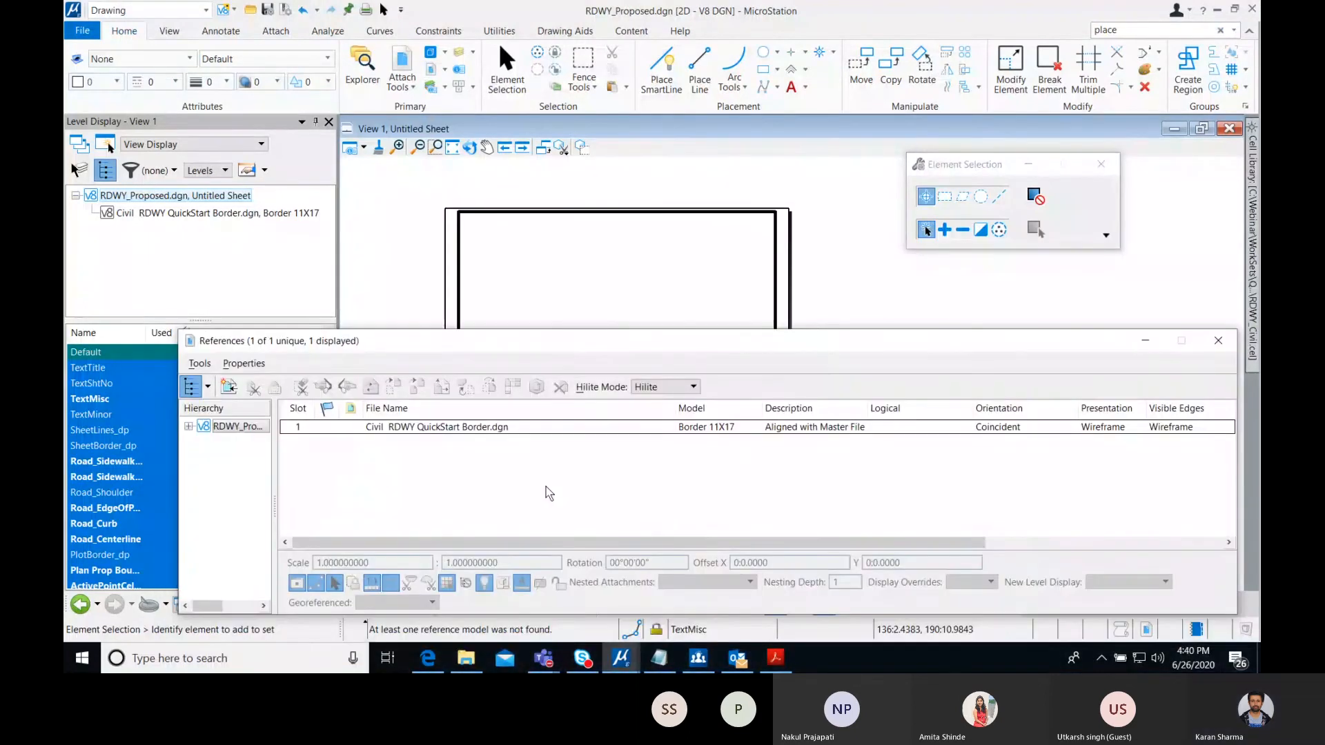
{"action": "right_click", "coordinate": [558, 492]}
{"action": "left_click", "coordinate": [607, 123]}
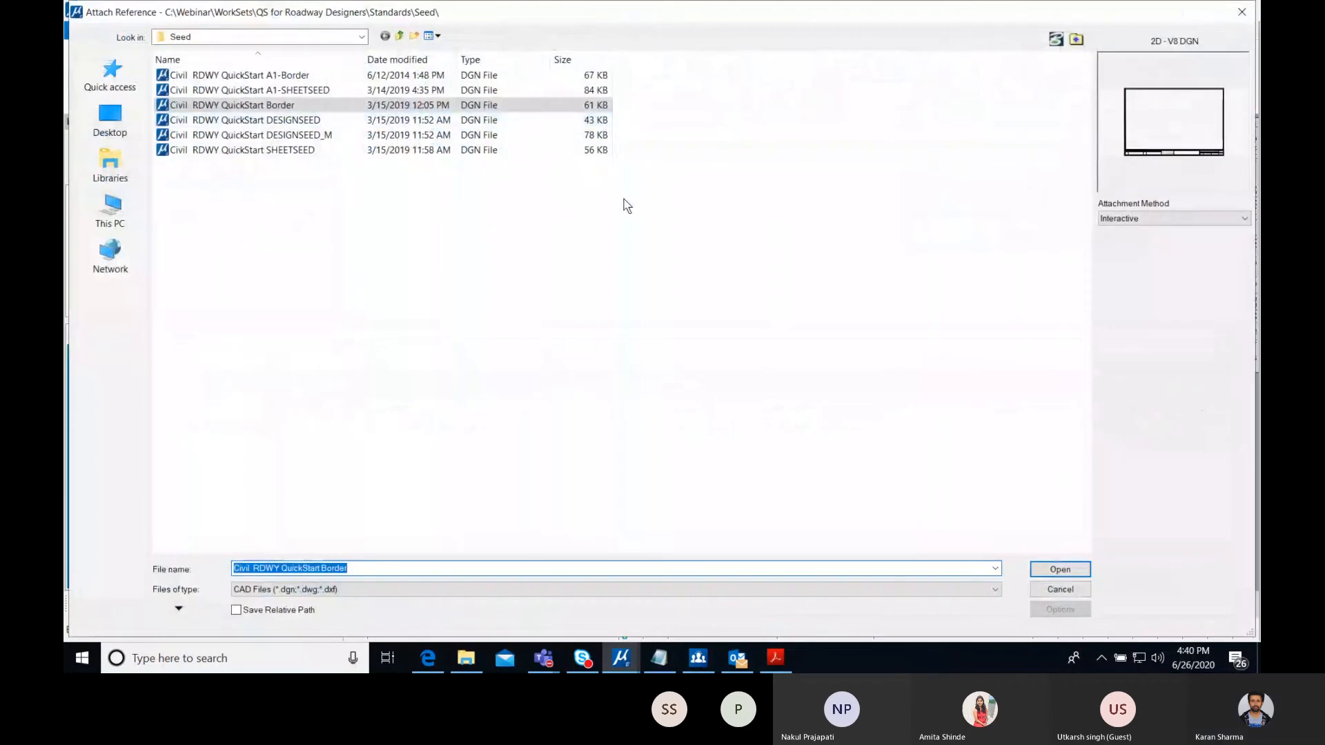
{"action": "left_click", "coordinate": [401, 39]}
{"action": "left_click", "coordinate": [401, 40]}
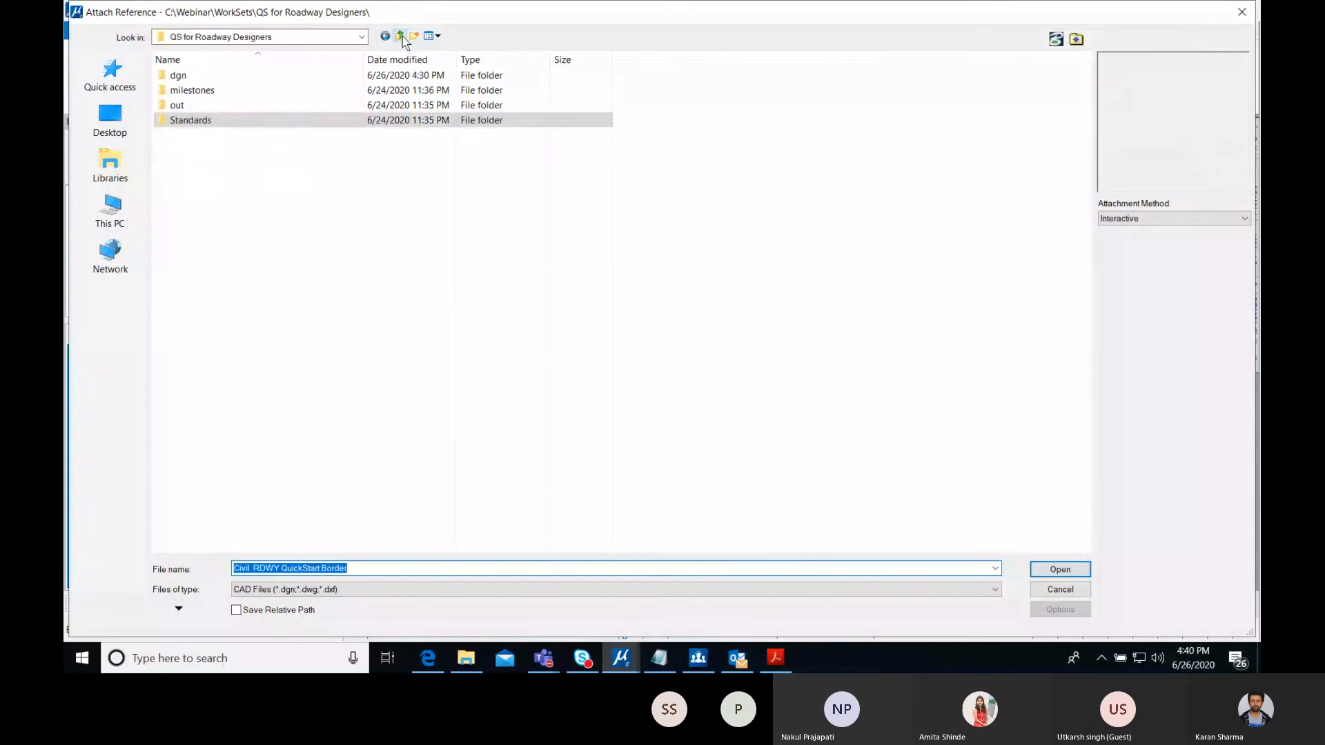
{"action": "left_click", "coordinate": [401, 39]}
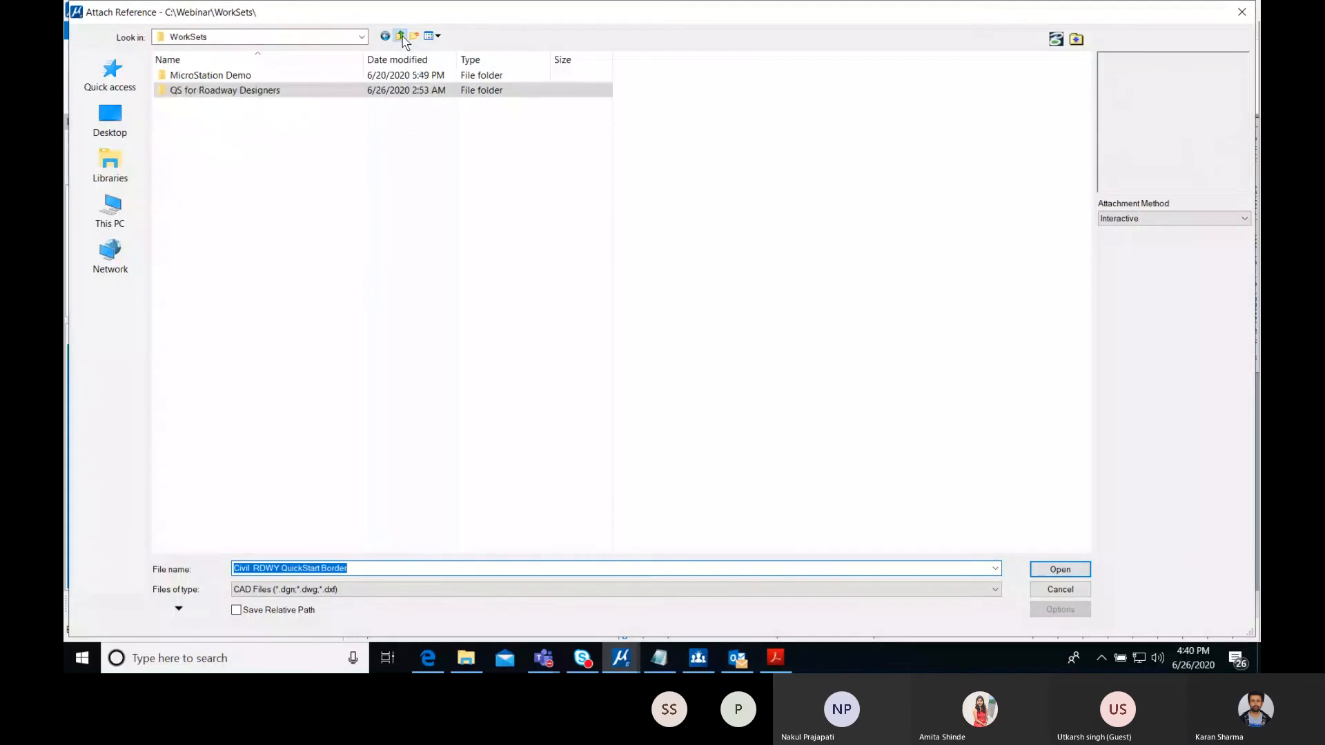
{"action": "double_click", "coordinate": [321, 92]}
{"action": "double_click", "coordinate": [272, 78]}
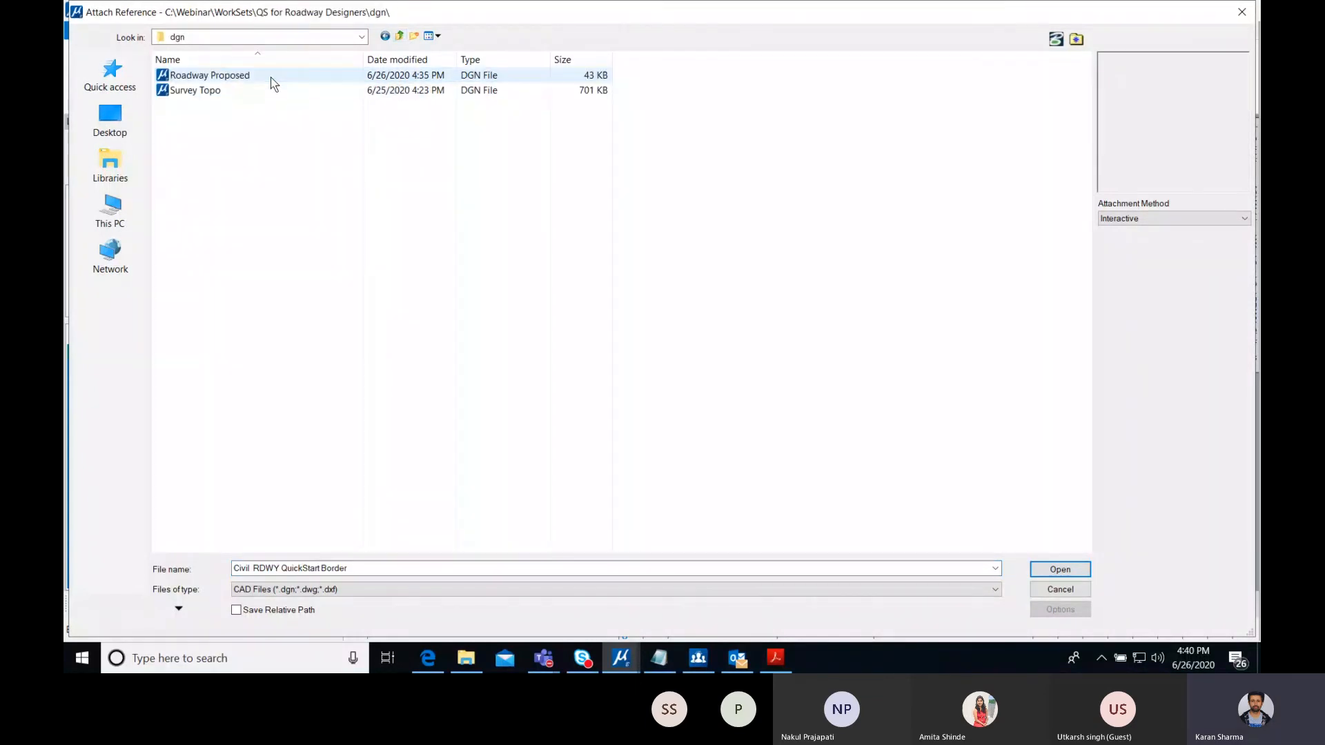
{"action": "left_click", "coordinate": [272, 77]}
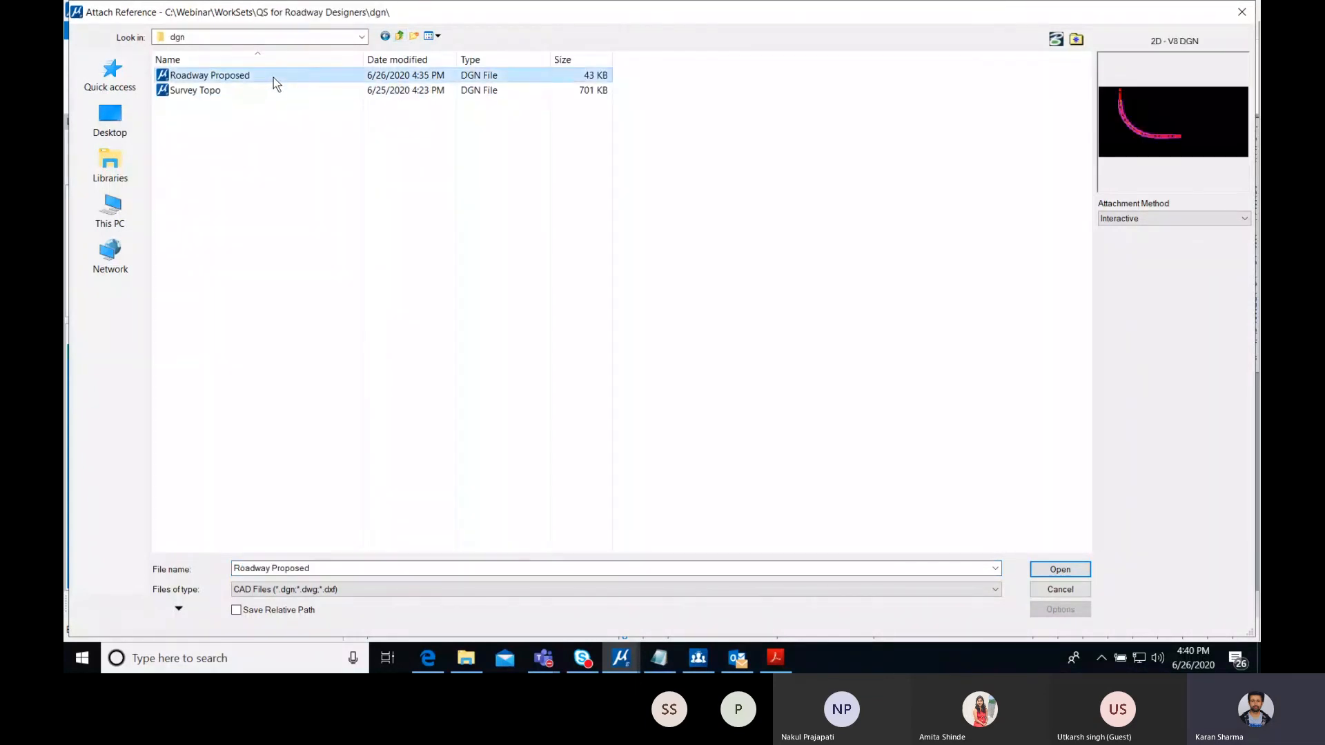
{"action": "left_click", "coordinate": [386, 37]}
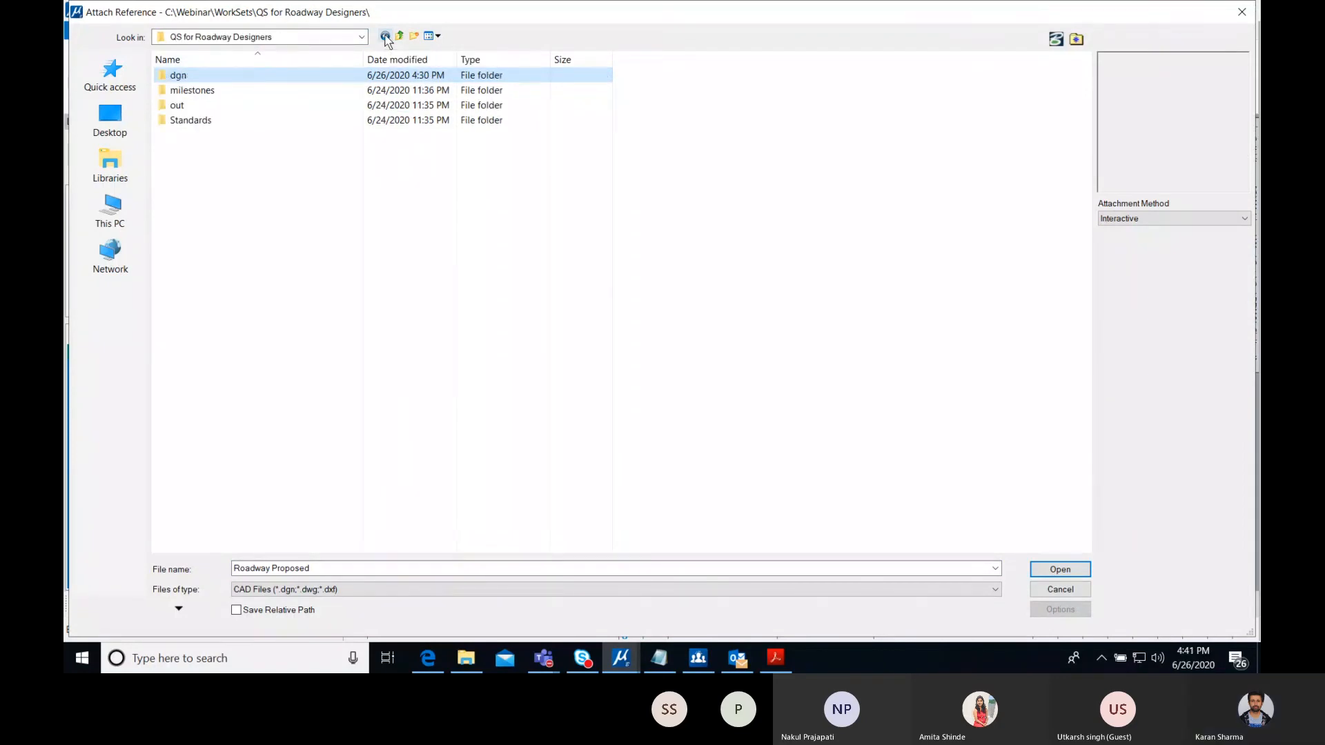
{"action": "left_click", "coordinate": [1241, 11]}
{"action": "left_click_drag", "start_coordinate": [559, 338], "coordinate": [470, 222]}
{"action": "left_click", "coordinate": [226, 612]}
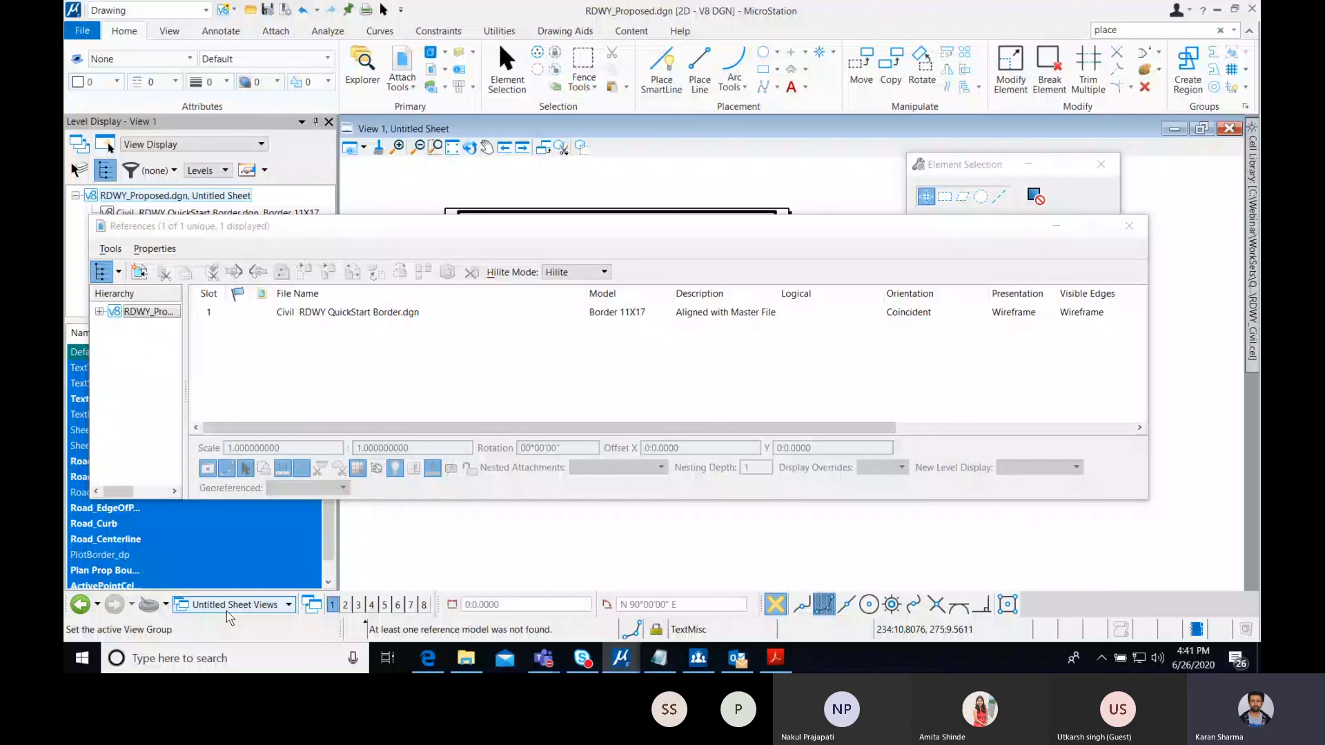
{"action": "left_click", "coordinate": [226, 611]}
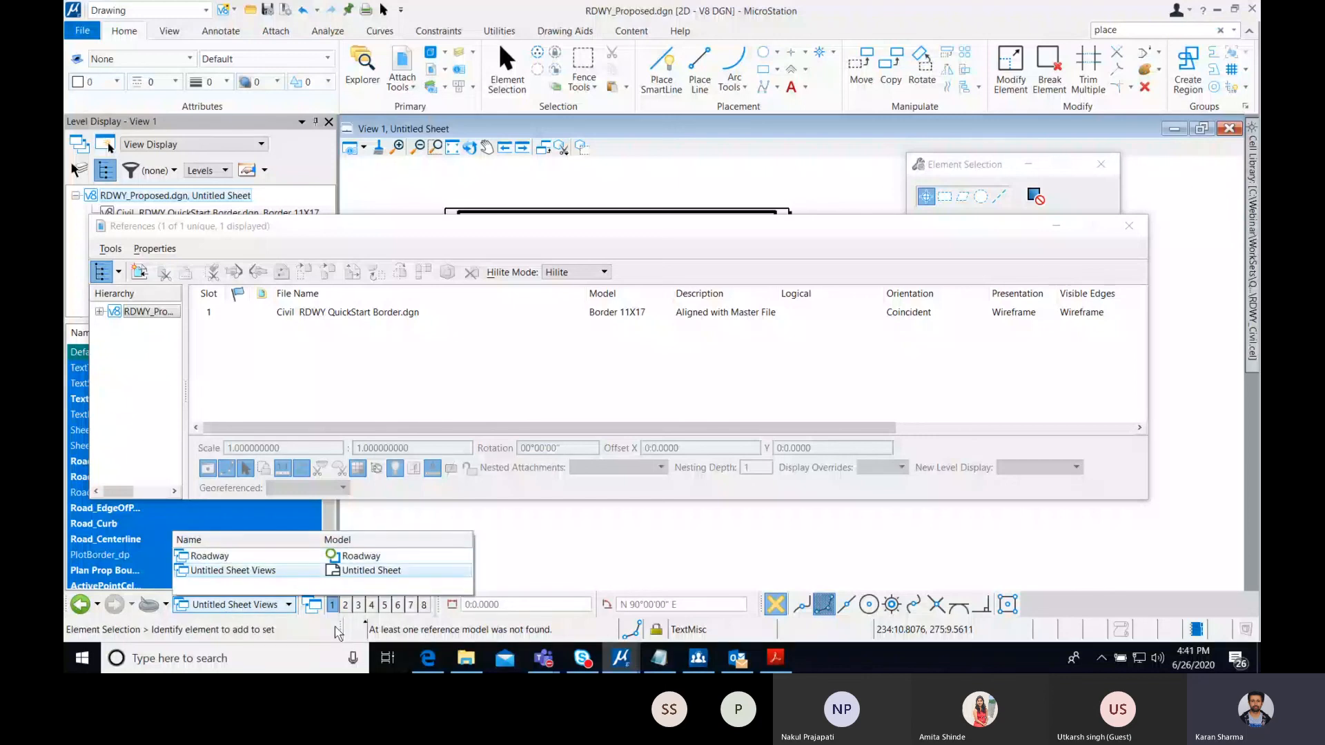
{"action": "left_click", "coordinate": [429, 51]}
{"action": "left_click", "coordinate": [1056, 225]}
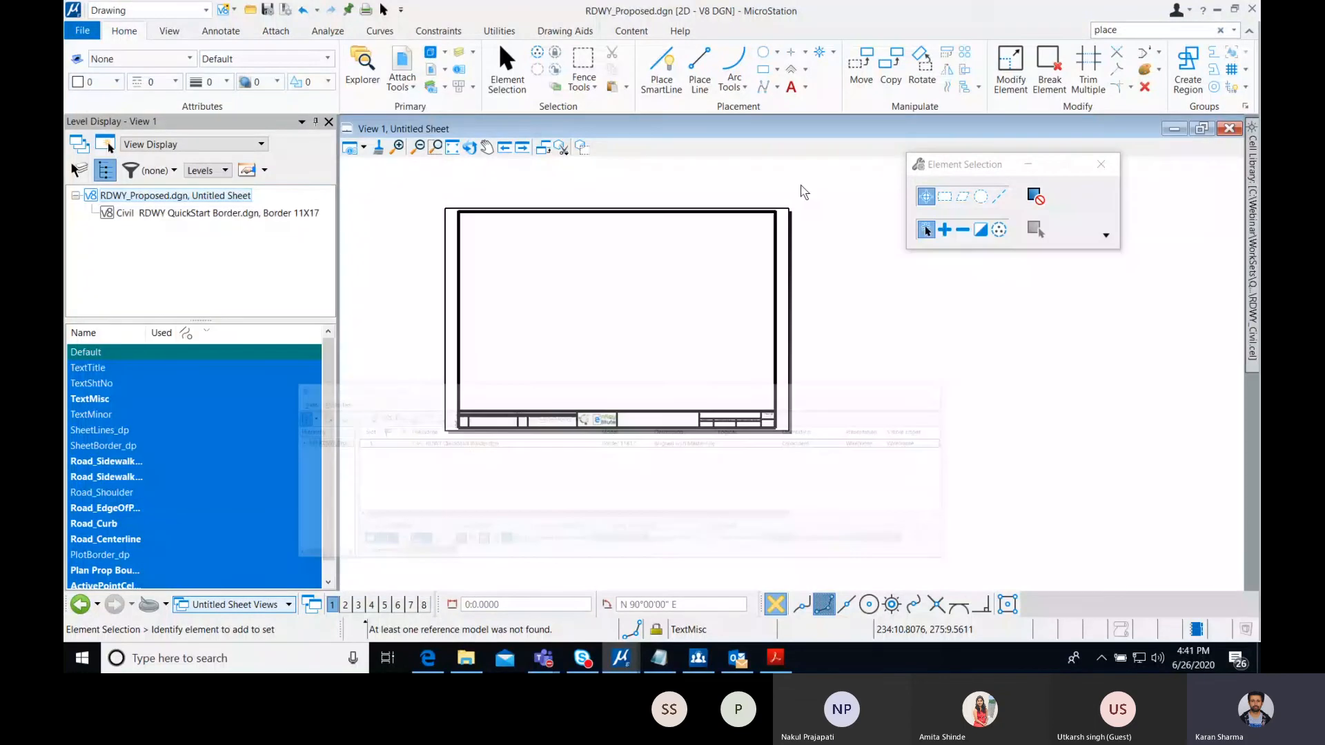
- Bring the Roadway model from the list of models into the open sheet view to attach it as a reference
{"action": "left_click", "coordinate": [430, 51]}
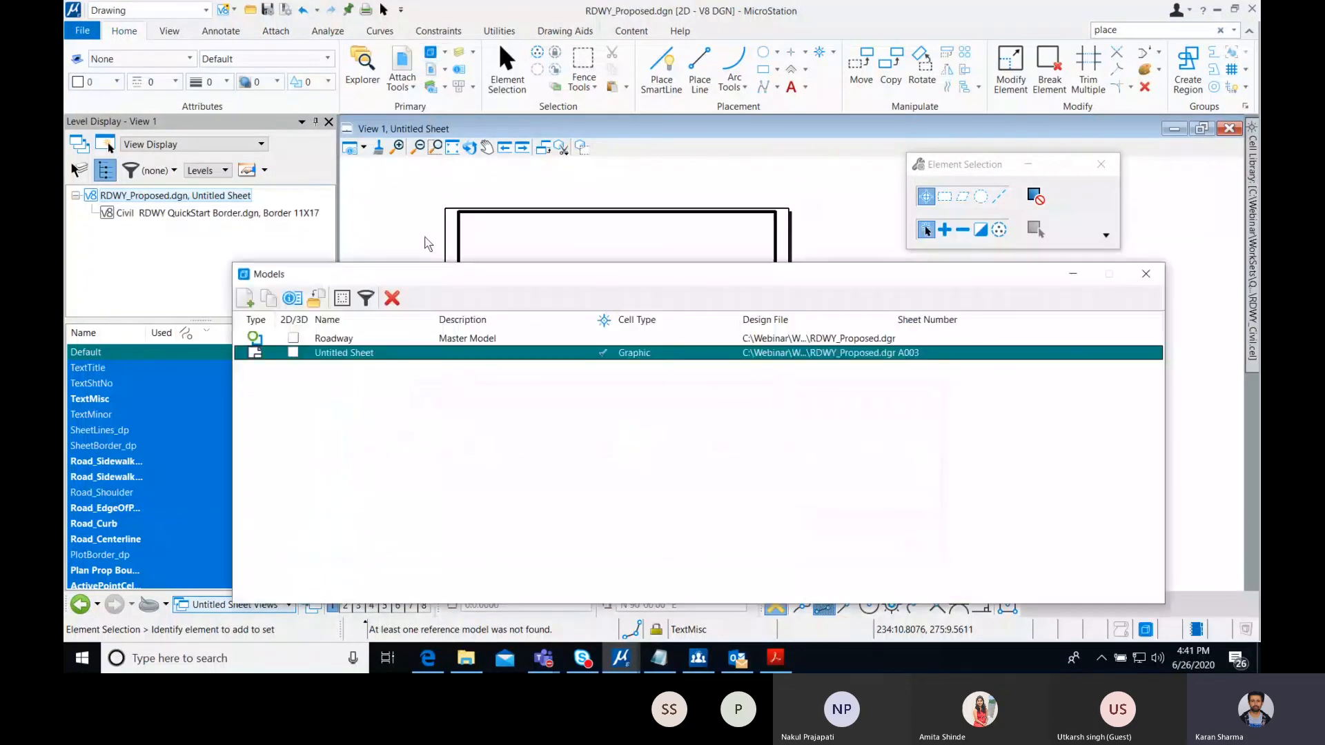
{"action": "left_click_drag", "start_coordinate": [456, 276], "coordinate": [510, 251]}
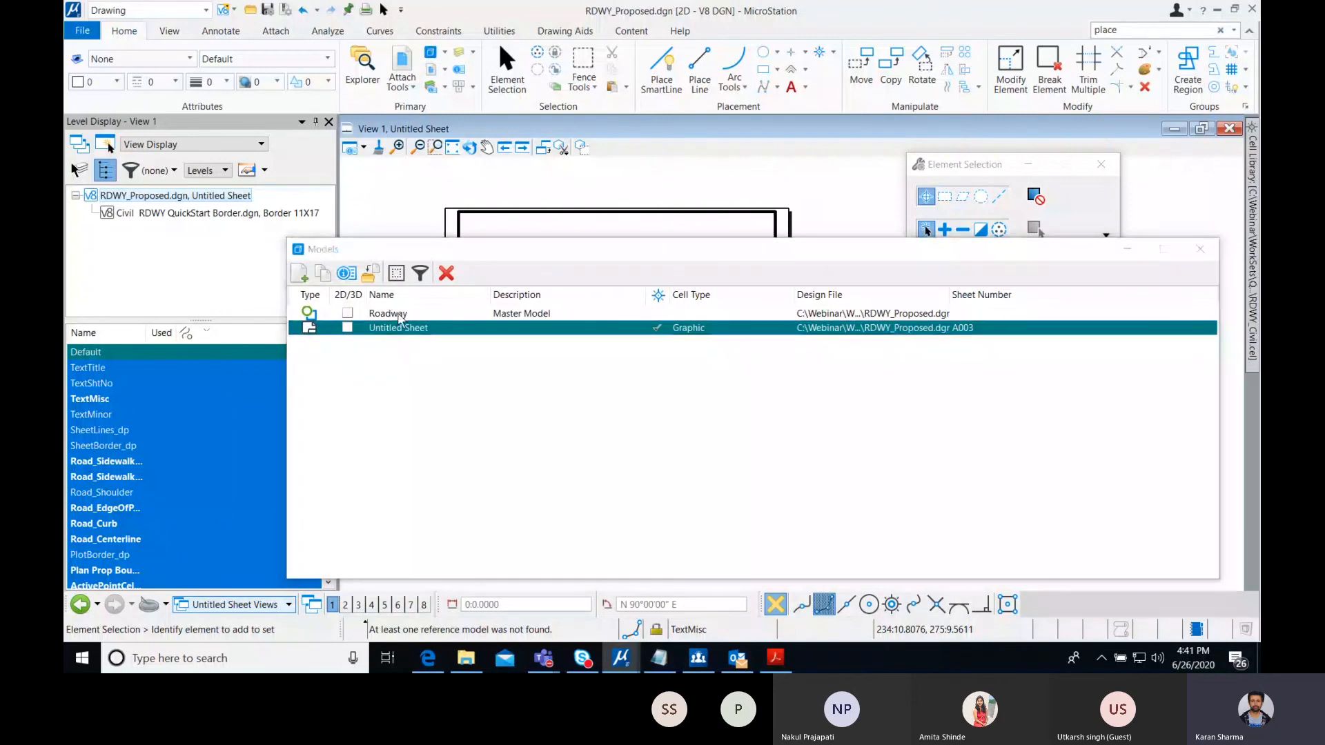
{"action": "left_click", "coordinate": [405, 382]}
{"action": "left_click", "coordinate": [407, 314]}
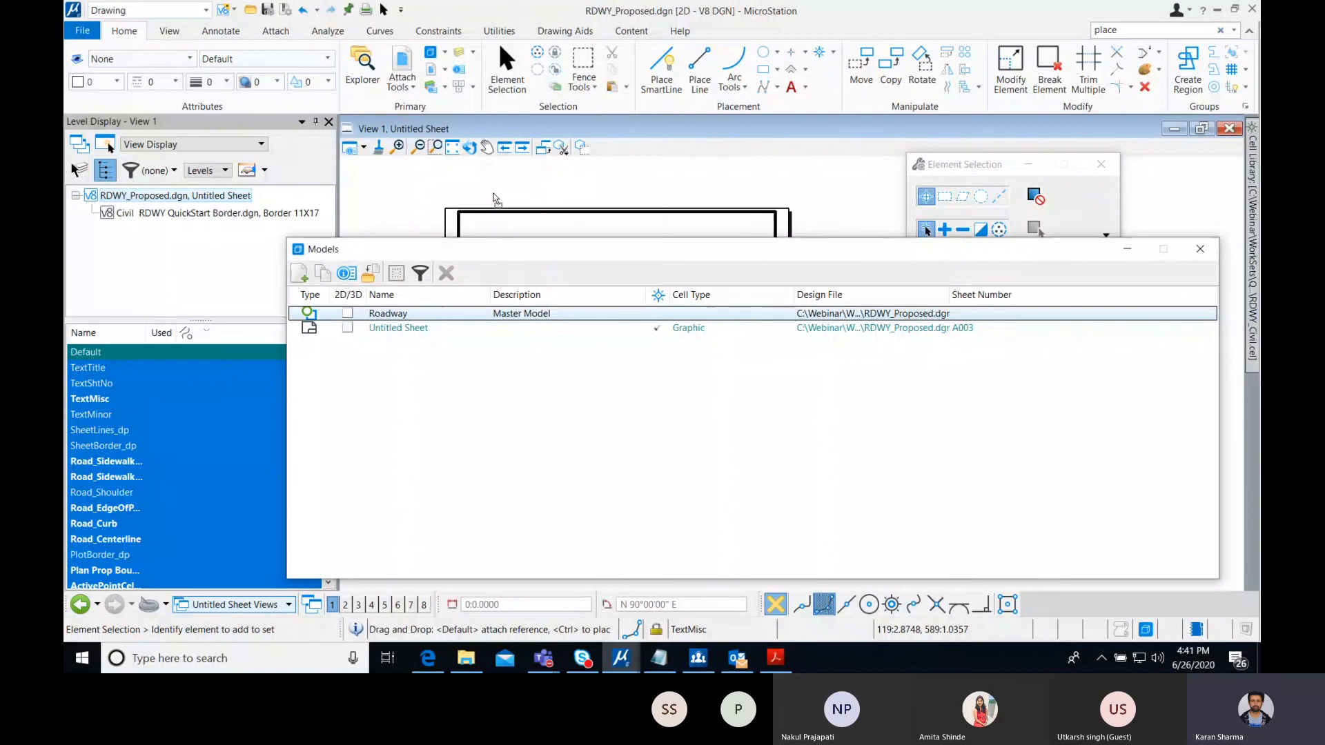
{"action": "left_click_drag", "start_coordinate": [496, 200], "coordinate": [497, 199]}
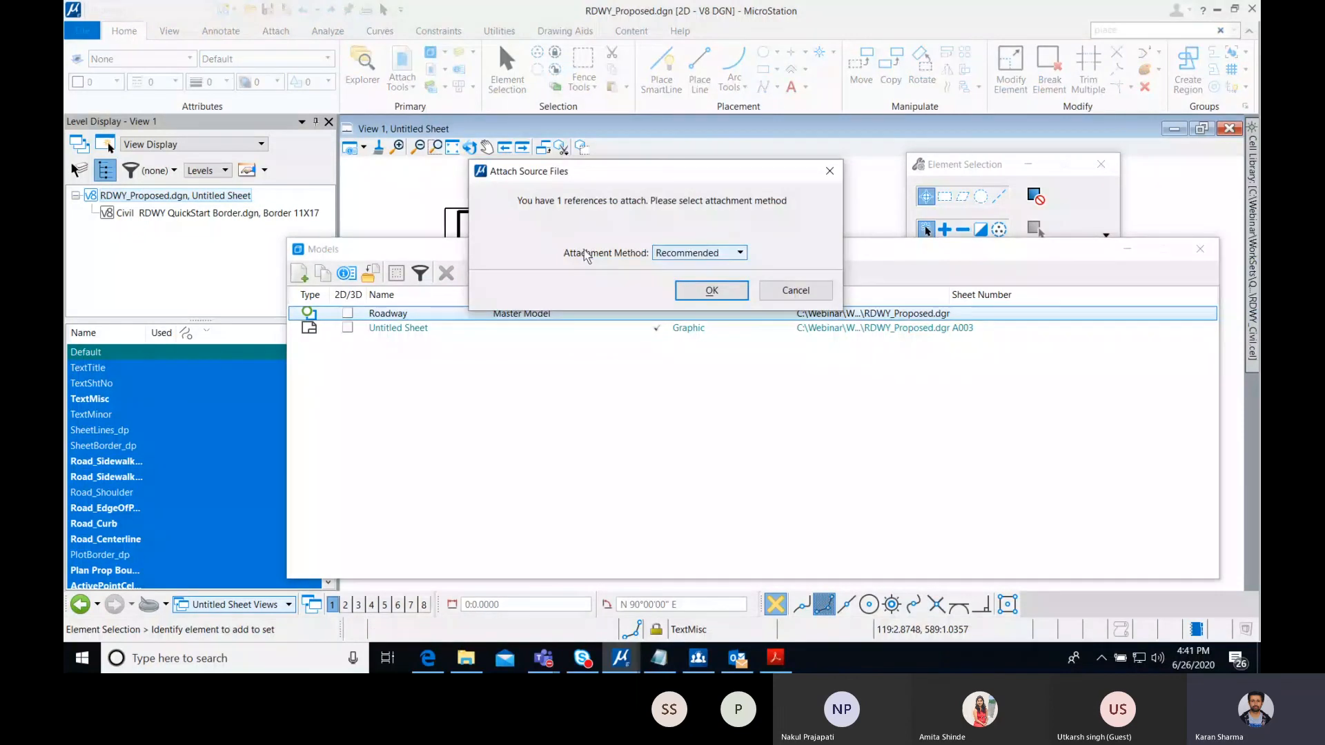
- Attach the Roadway model using the Interactive method with Coincident - World orientation and minimize the list of models
{"action": "left_click", "coordinate": [709, 253]}
{"action": "left_click", "coordinate": [693, 268]}
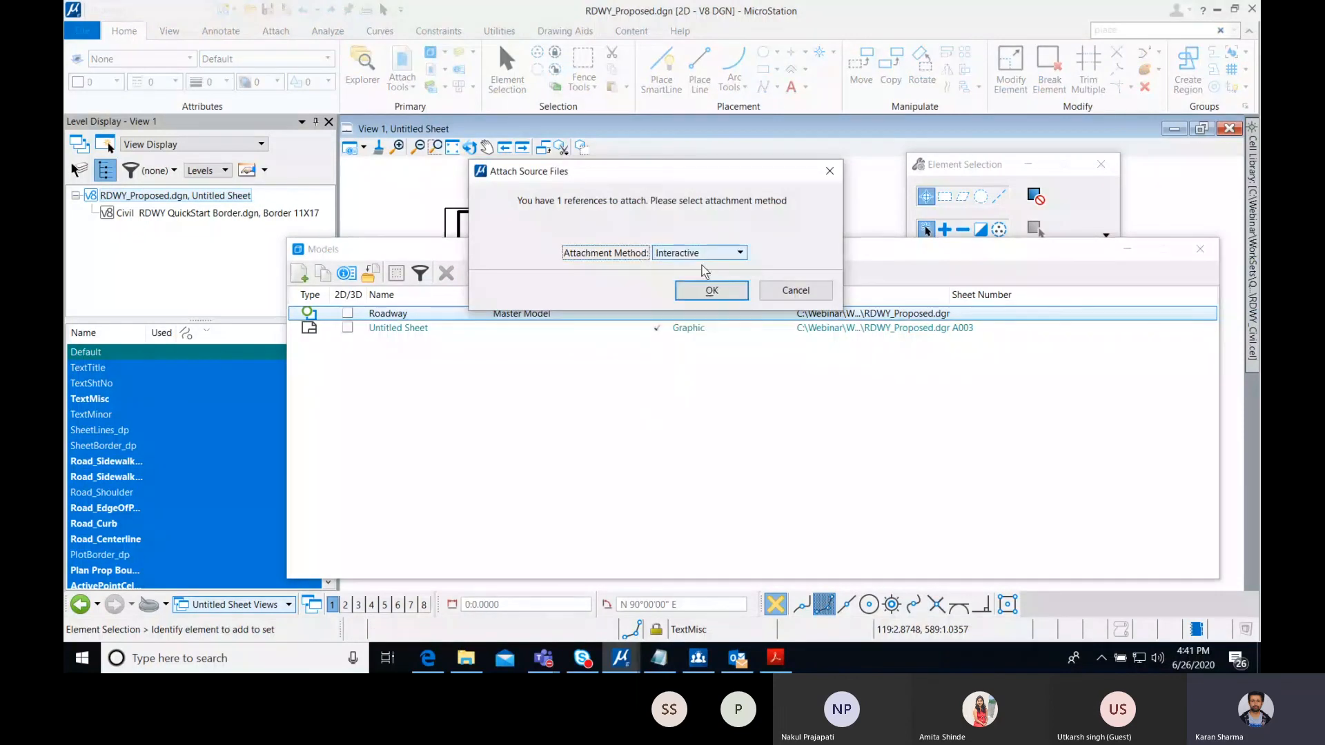
{"action": "left_click", "coordinate": [697, 290]}
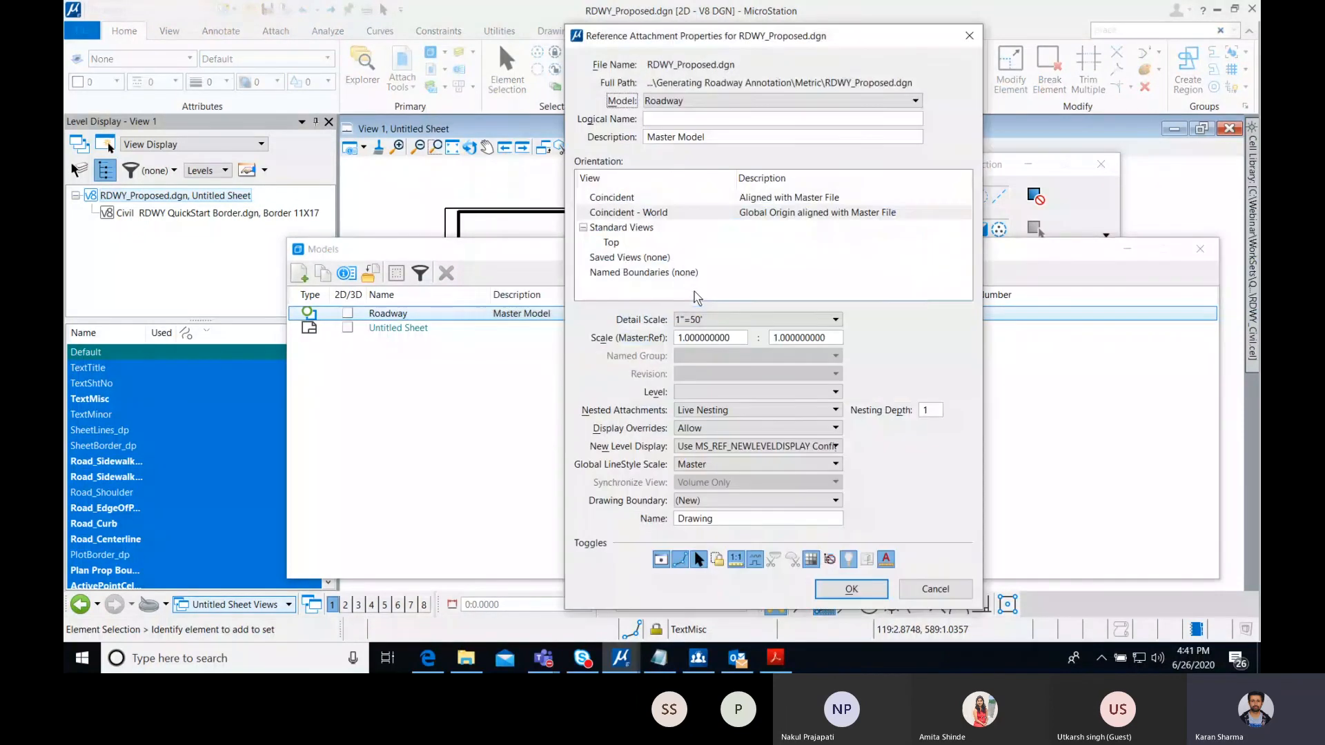
{"action": "left_click", "coordinate": [668, 212]}
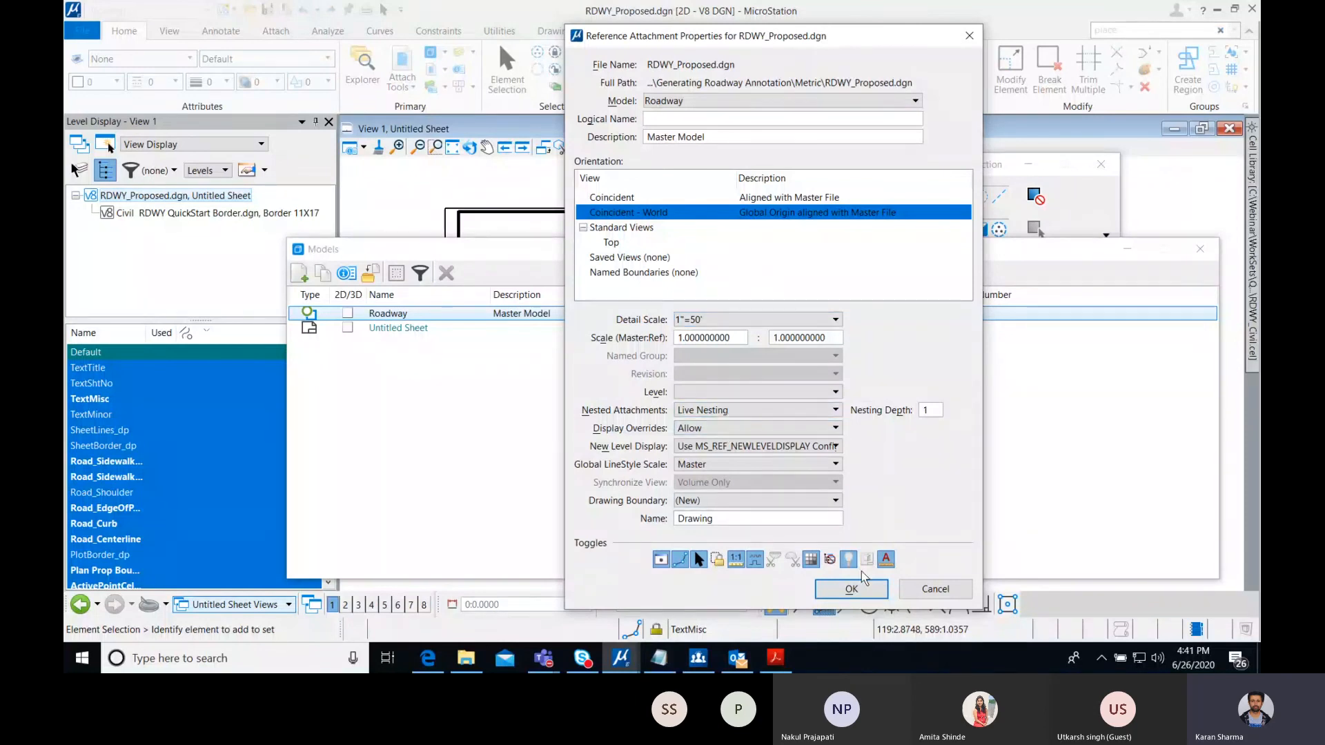
{"action": "left_click", "coordinate": [851, 588]}
{"action": "left_click", "coordinate": [1125, 249]}
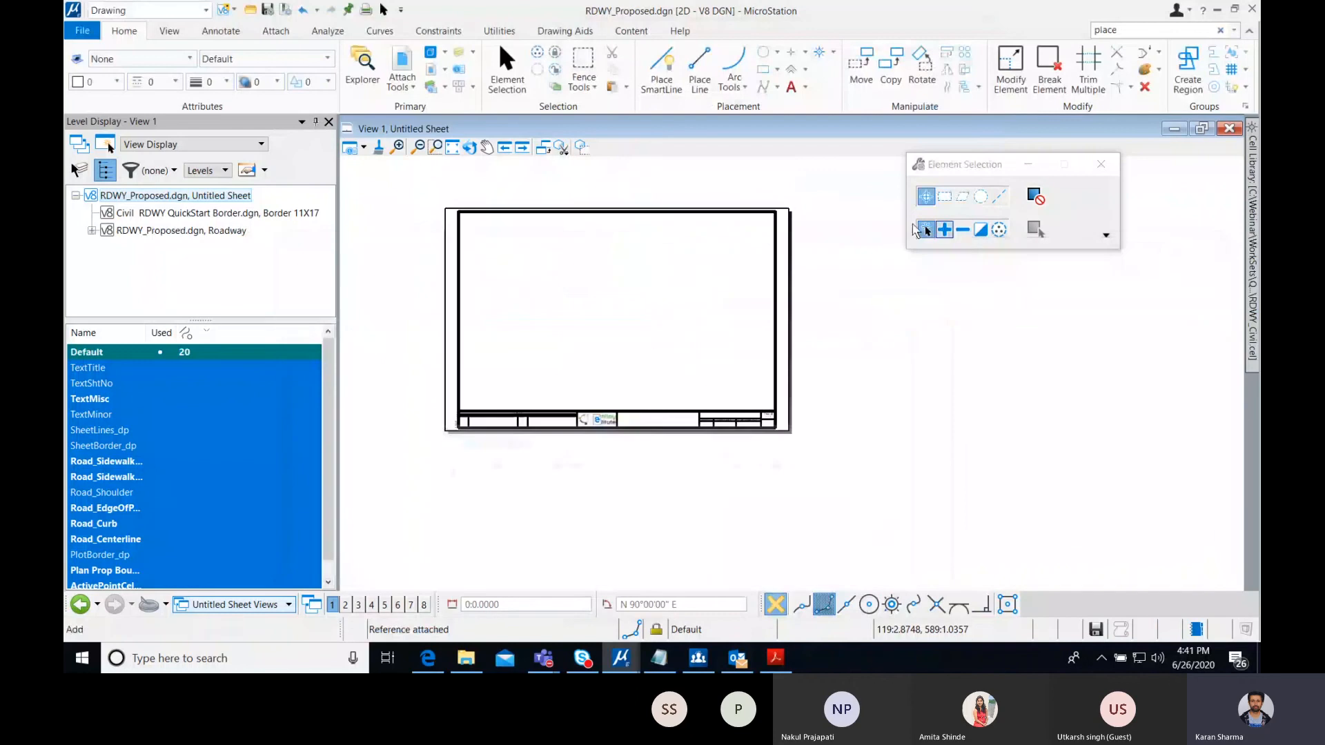
- Start defining the sheet boundary of Untitled Sheet at 1"=50' scale and pick the current border location as its first point
{"action": "scroll", "coordinate": [762, 376], "scroll_direction": "down", "scroll_amount": 3}
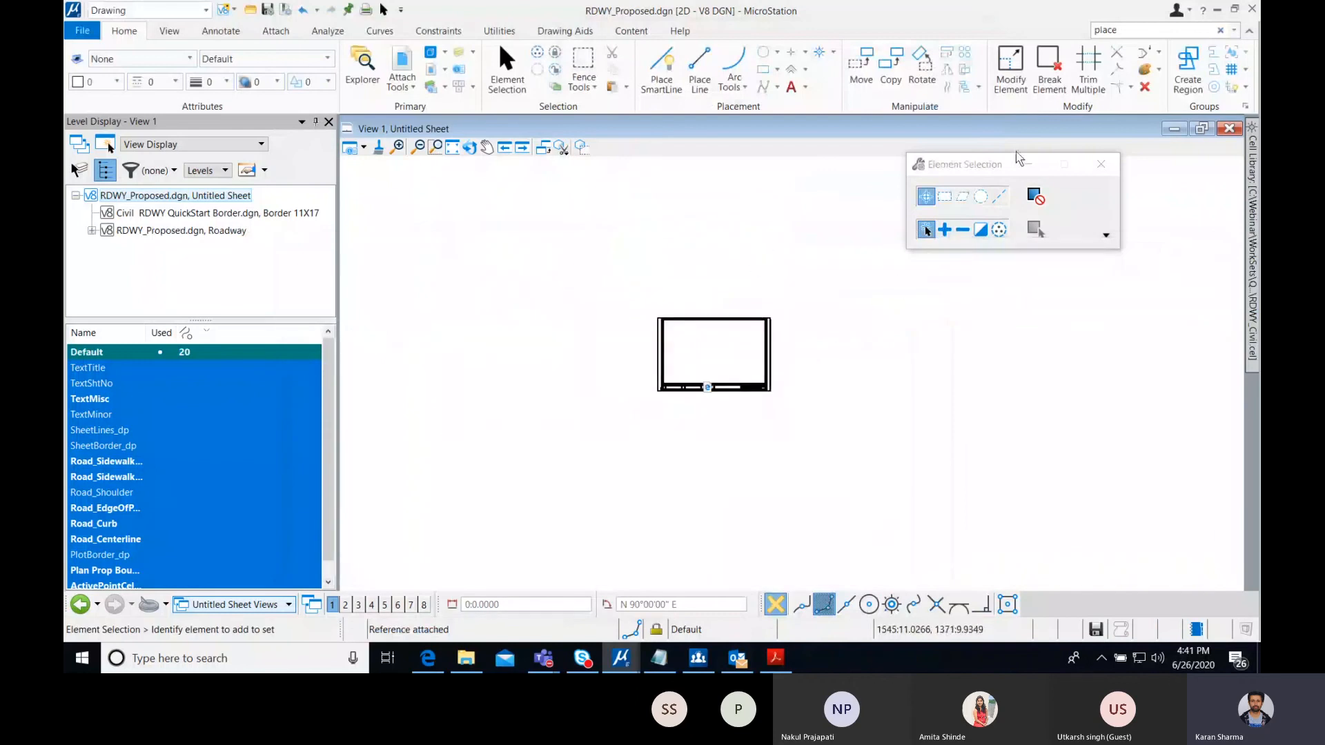
{"action": "left_click_drag", "start_coordinate": [1014, 164], "coordinate": [1132, 376]}
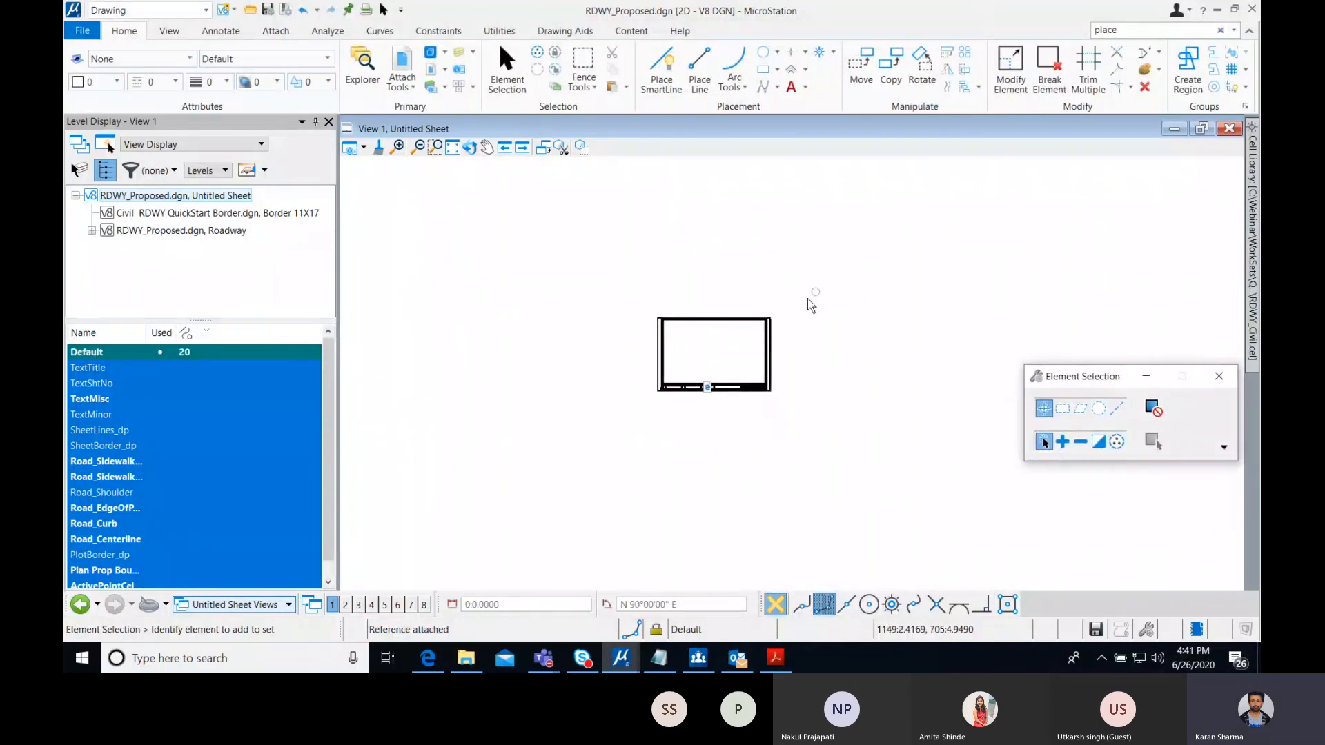
{"action": "middle_click_drag", "start_coordinate": [806, 298], "coordinate": [740, 319]}
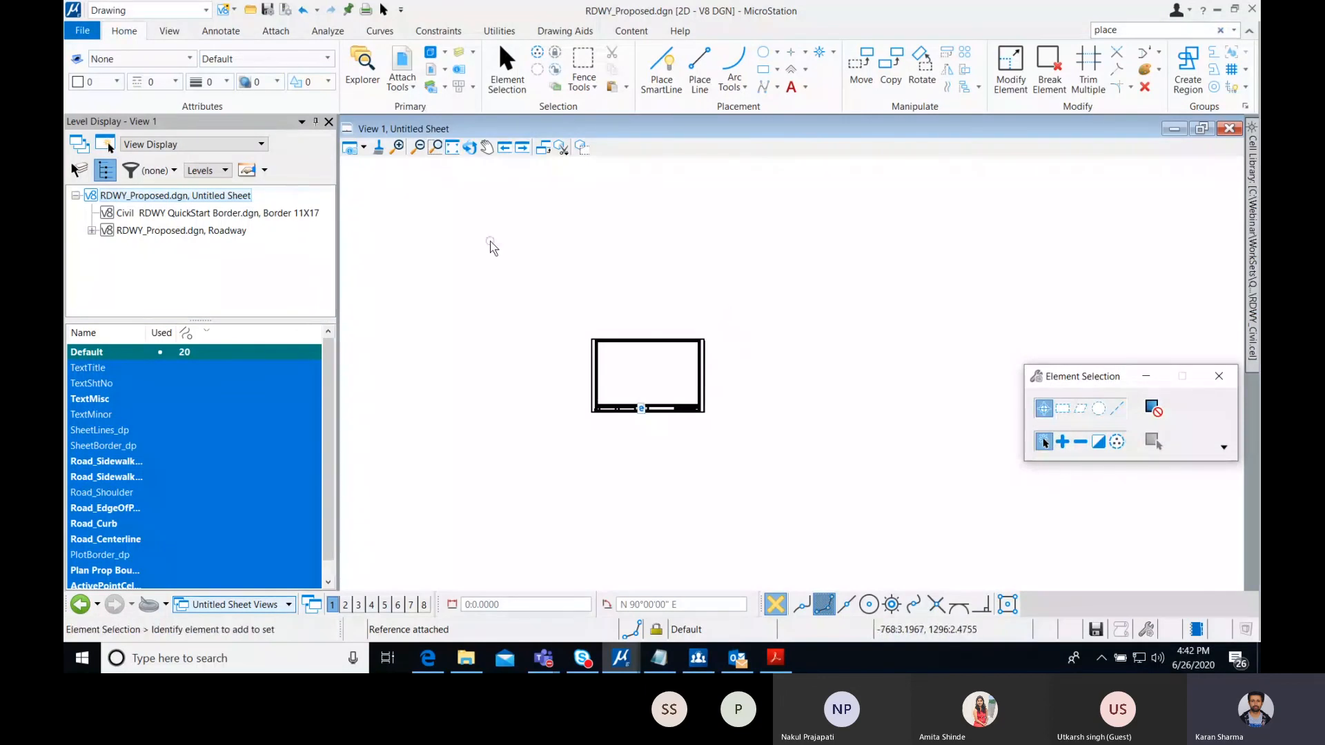
{"action": "scroll", "coordinate": [493, 248], "scroll_direction": "down", "scroll_amount": 5}
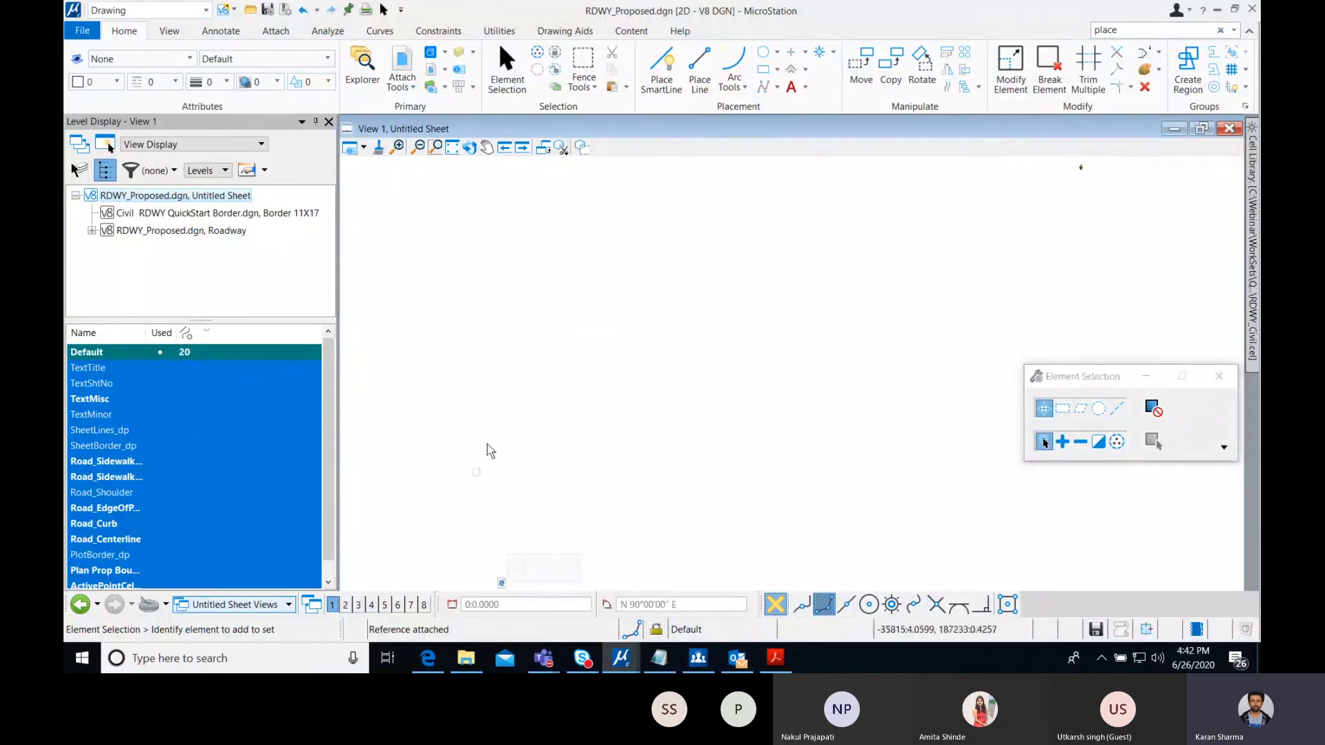
{"action": "left_click", "coordinate": [430, 54]}
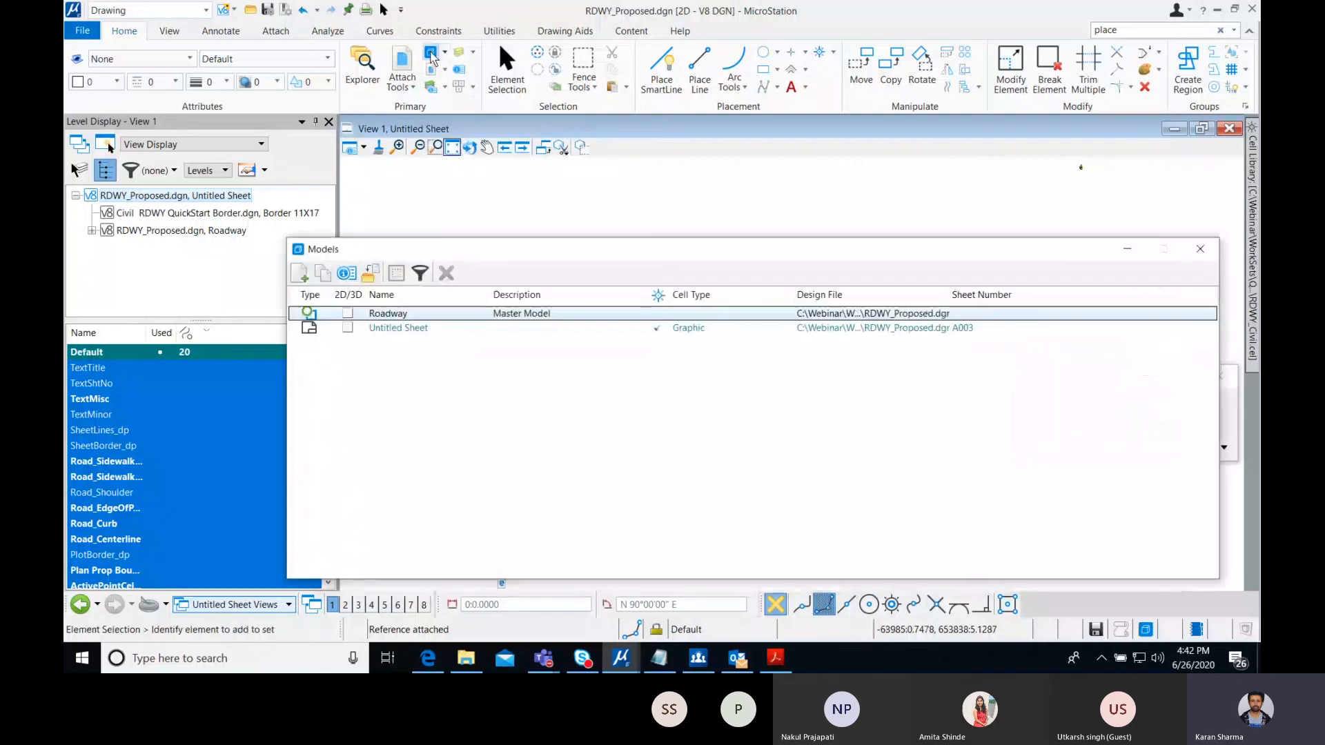
{"action": "left_click", "coordinate": [415, 329]}
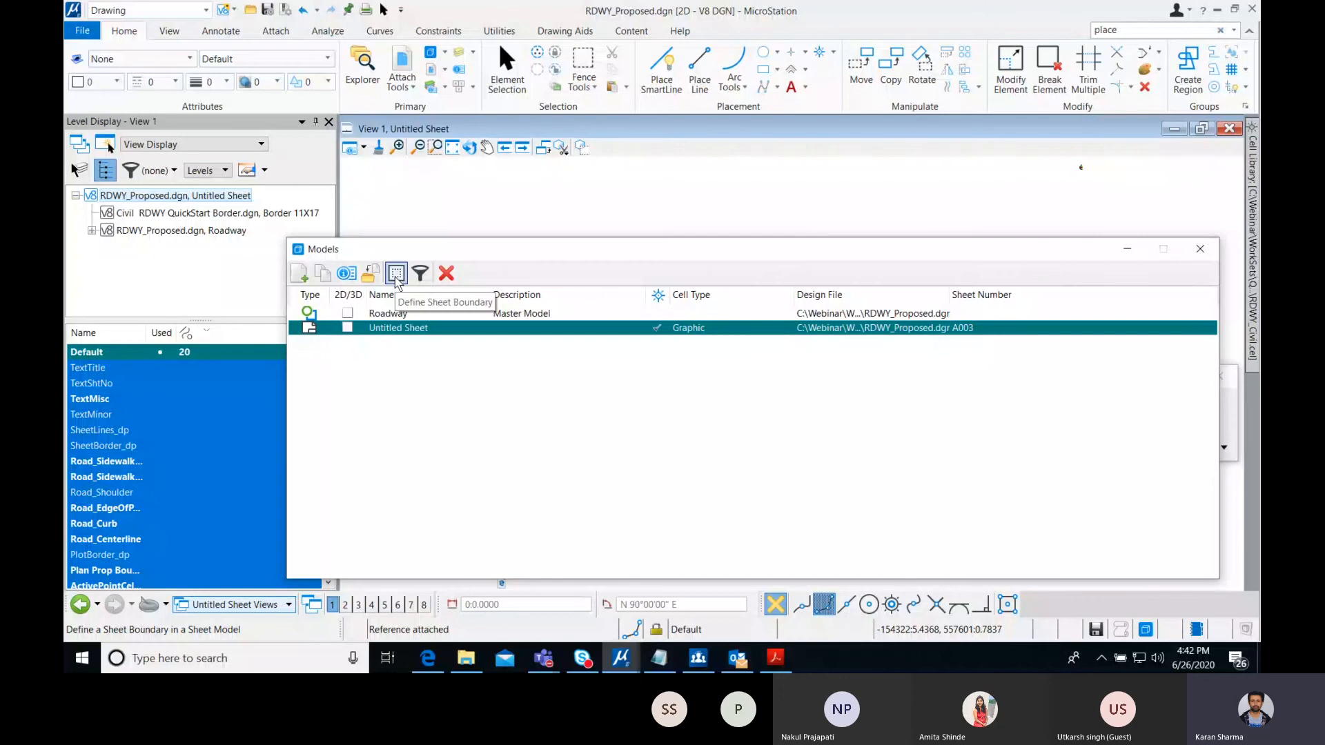
{"action": "left_click_drag", "start_coordinate": [511, 247], "coordinate": [342, 136]}
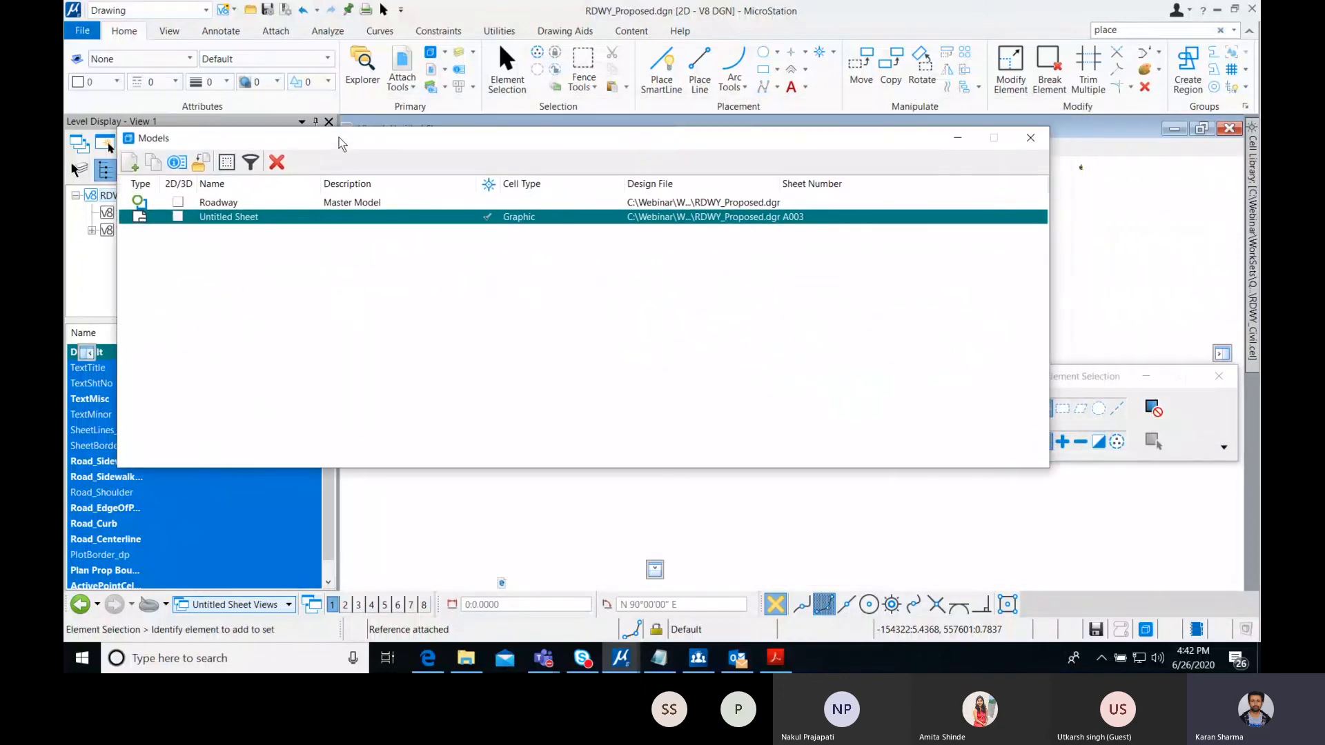
{"action": "left_click", "coordinate": [225, 162]}
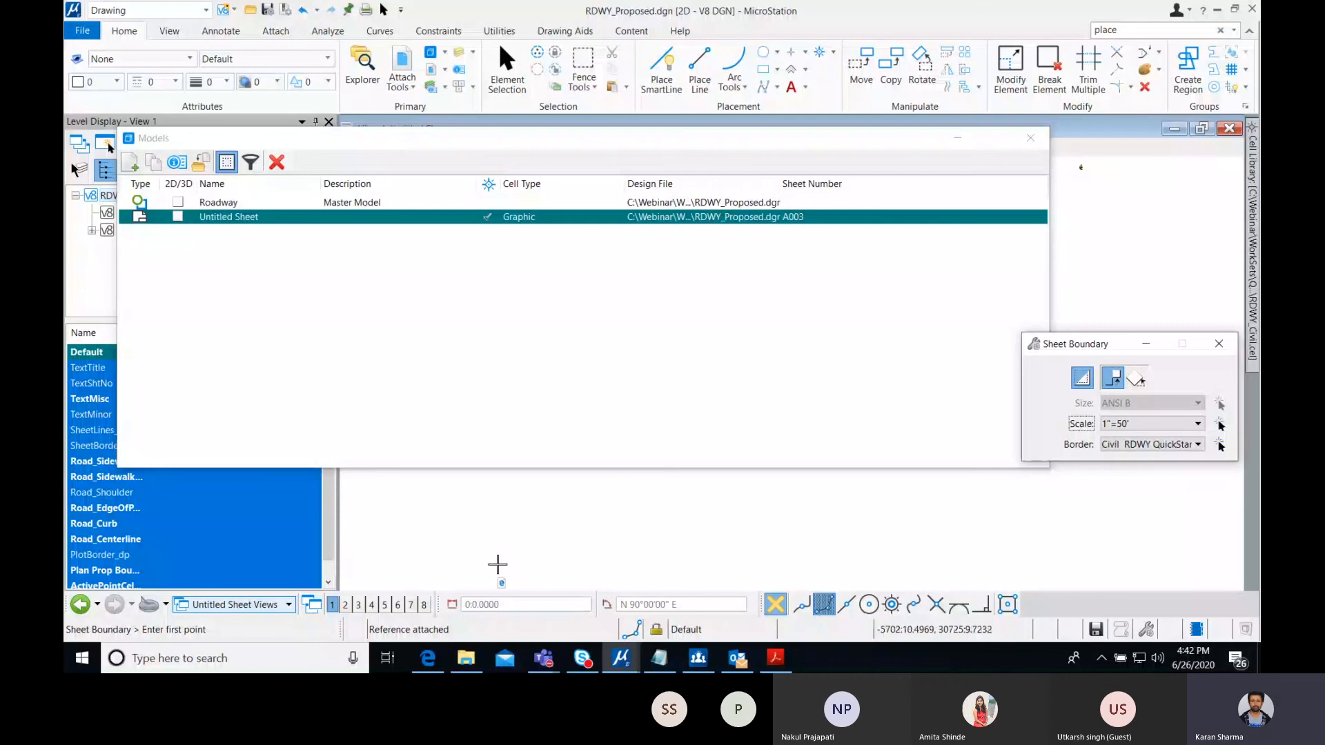
{"action": "middle_click_drag", "start_coordinate": [507, 550], "coordinate": [505, 552]}
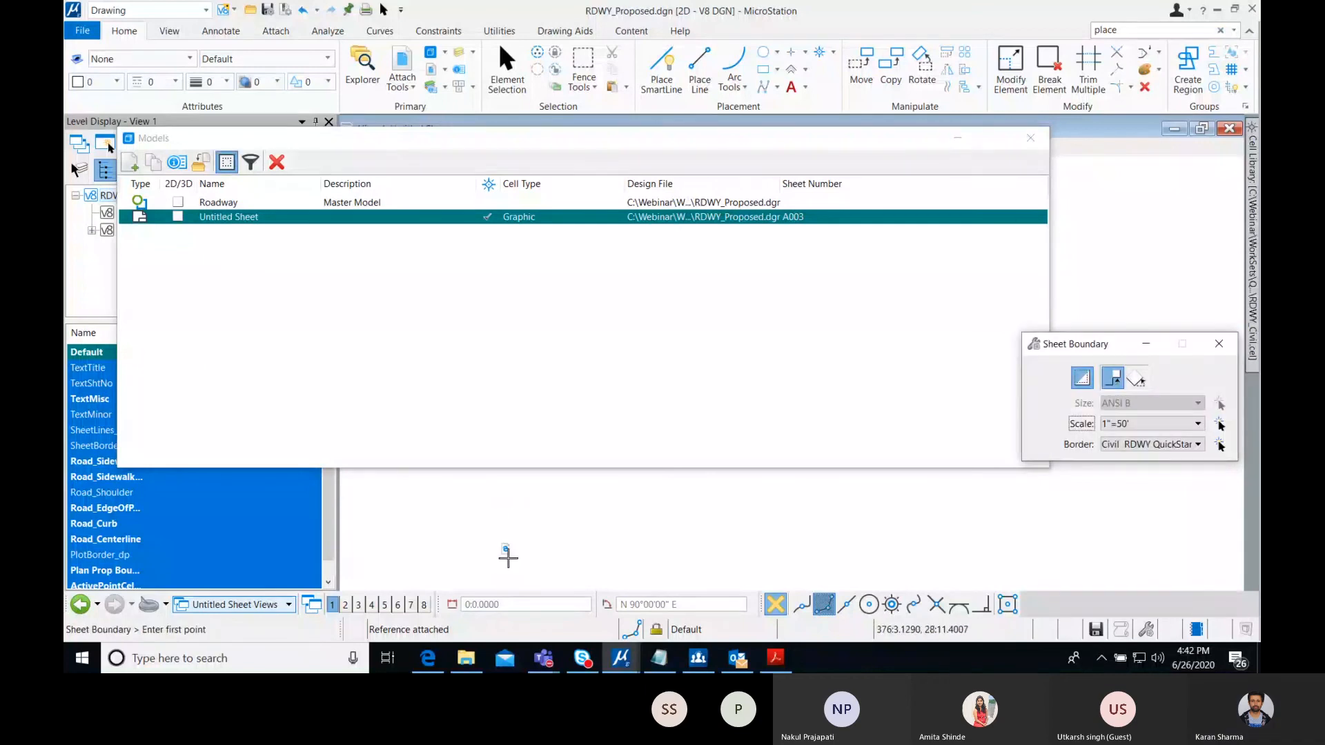
{"action": "left_click", "coordinate": [506, 547]}
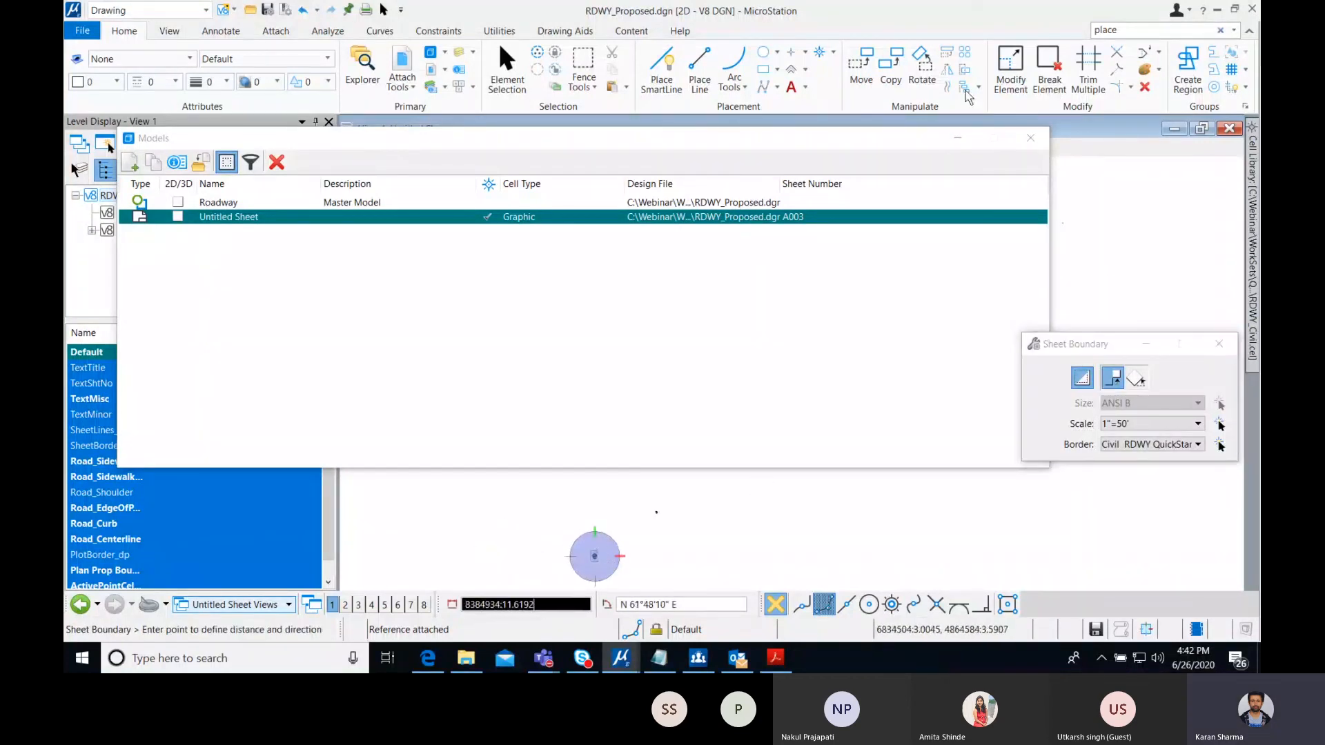
- Place the sheet boundary over the upper road intersection of the Roadway reference and close the list of models
{"action": "left_click_drag", "start_coordinate": [866, 137], "coordinate": [823, 336]}
{"action": "scroll", "coordinate": [993, 252], "scroll_direction": "down", "scroll_amount": 2}
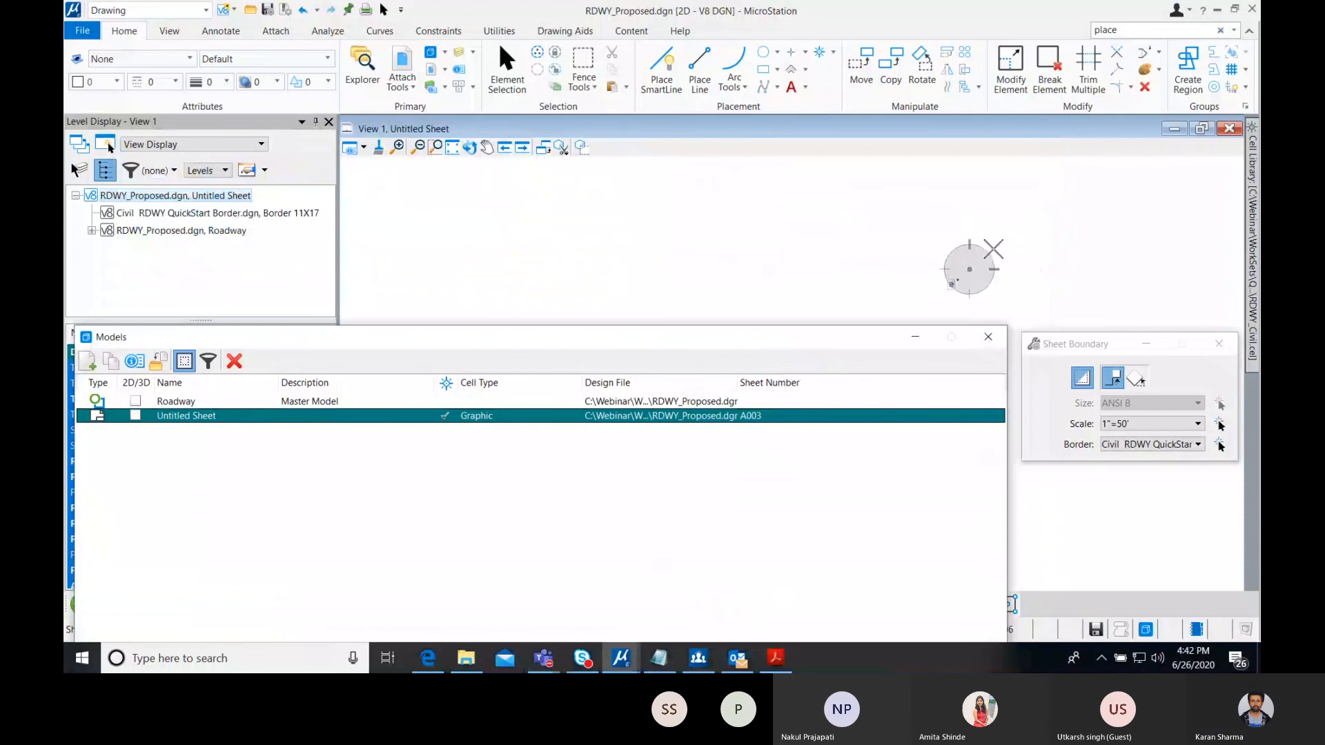
{"action": "scroll", "coordinate": [993, 252], "scroll_direction": "up", "scroll_amount": 3}
{"action": "middle_click_drag", "start_coordinate": [1000, 247], "coordinate": [950, 260]}
{"action": "scroll", "coordinate": [950, 260], "scroll_direction": "down", "scroll_amount": 4}
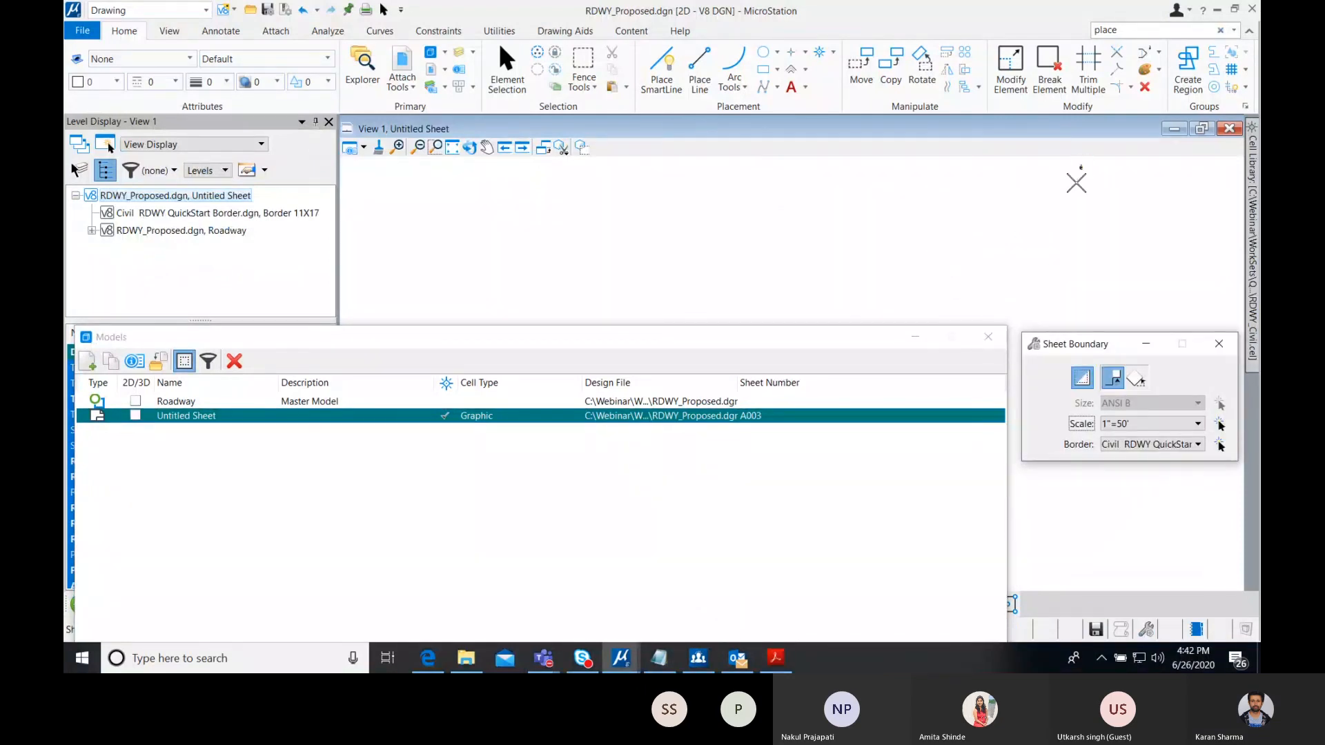
{"action": "middle_click_drag", "start_coordinate": [1080, 168], "coordinate": [959, 286]}
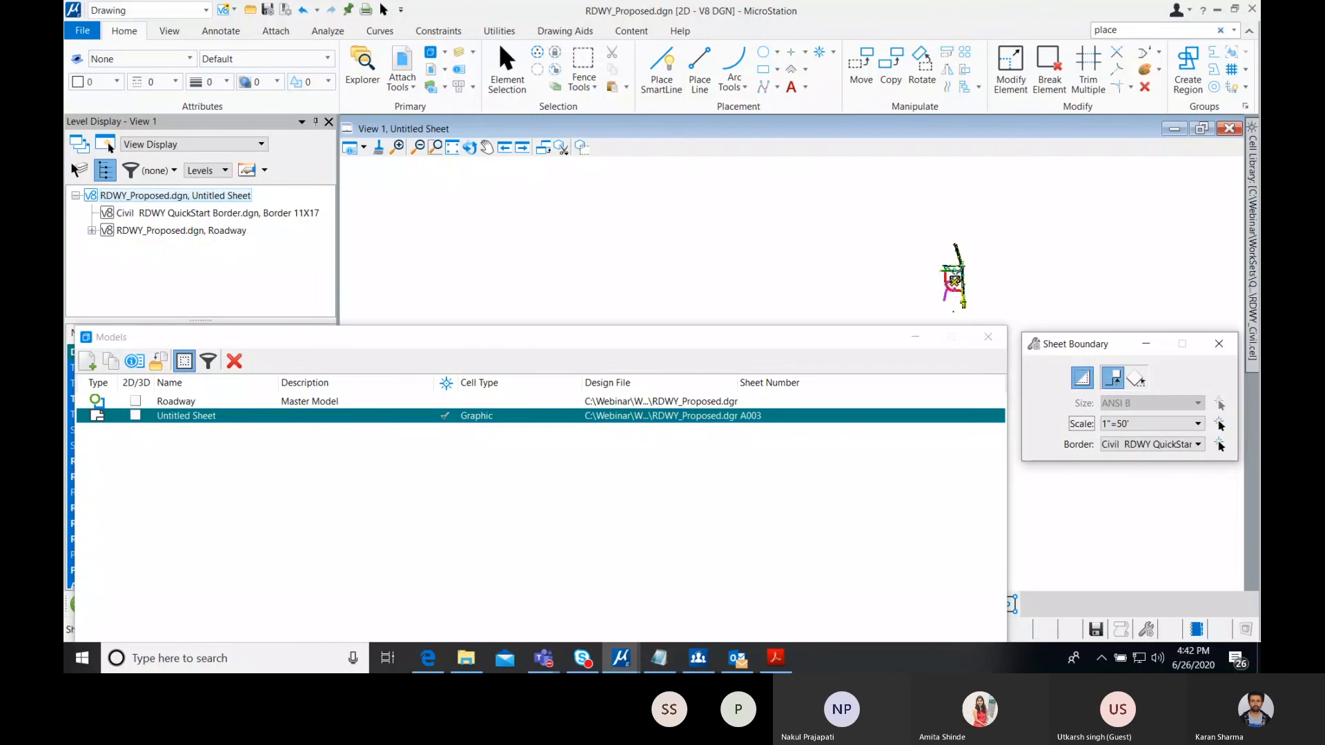
{"action": "scroll", "coordinate": [961, 289], "scroll_direction": "up", "scroll_amount": 3}
{"action": "scroll", "coordinate": [959, 289], "scroll_direction": "up", "scroll_amount": 3}
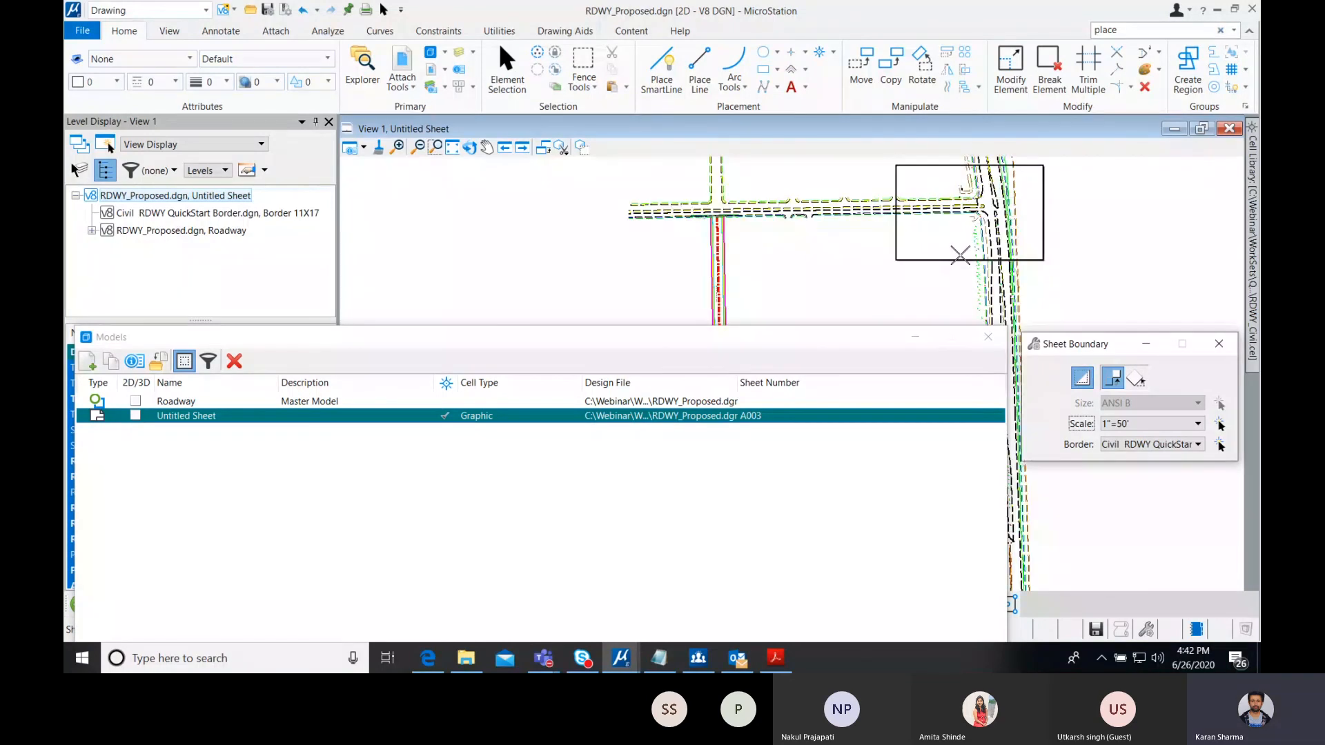
{"action": "scroll", "coordinate": [966, 255], "scroll_direction": "down", "scroll_amount": 4}
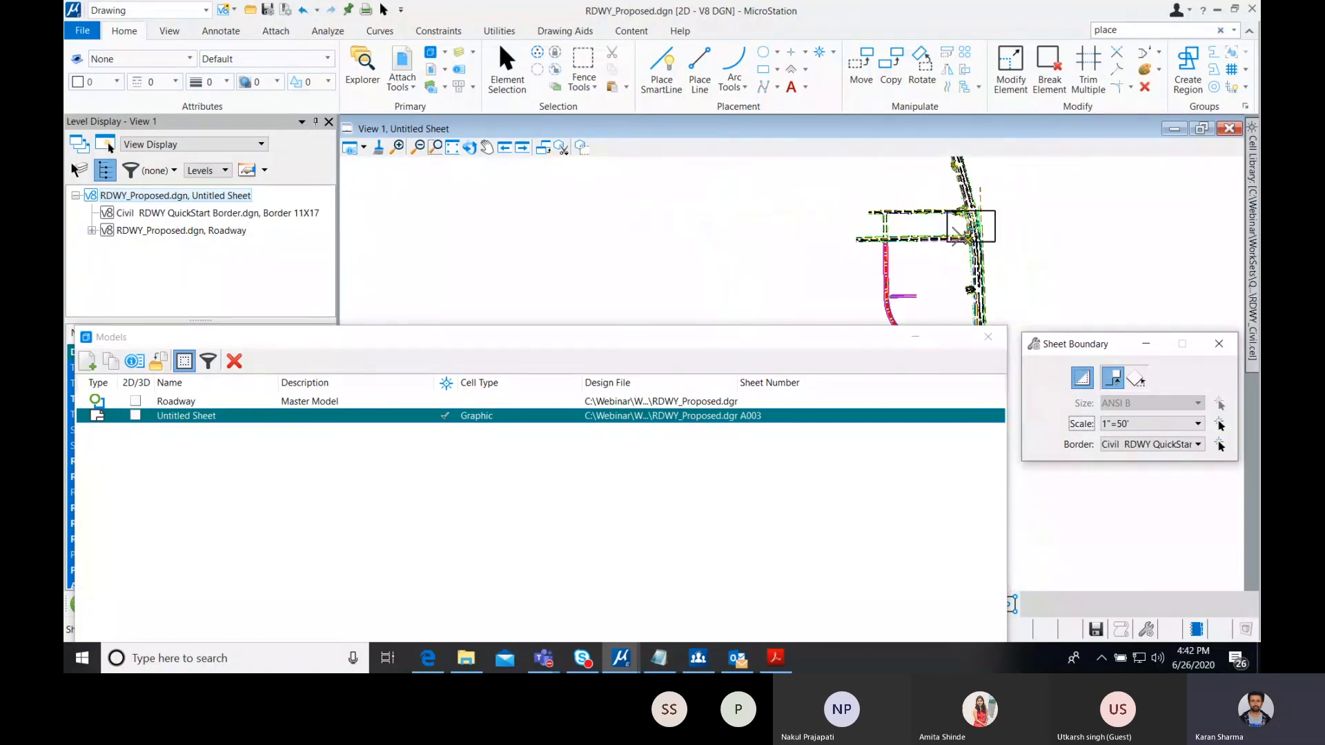
{"action": "scroll", "coordinate": [957, 222], "scroll_direction": "up", "scroll_amount": 3}
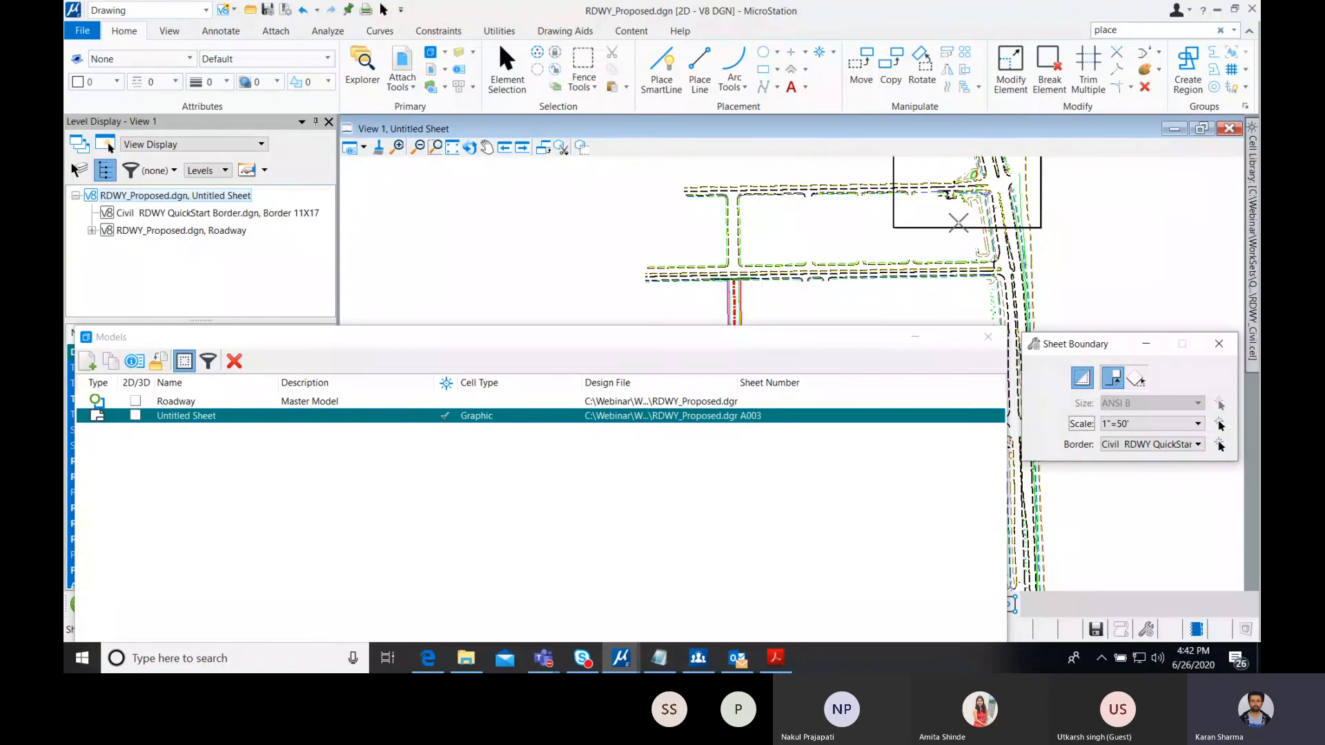
{"action": "left_click", "coordinate": [965, 225]}
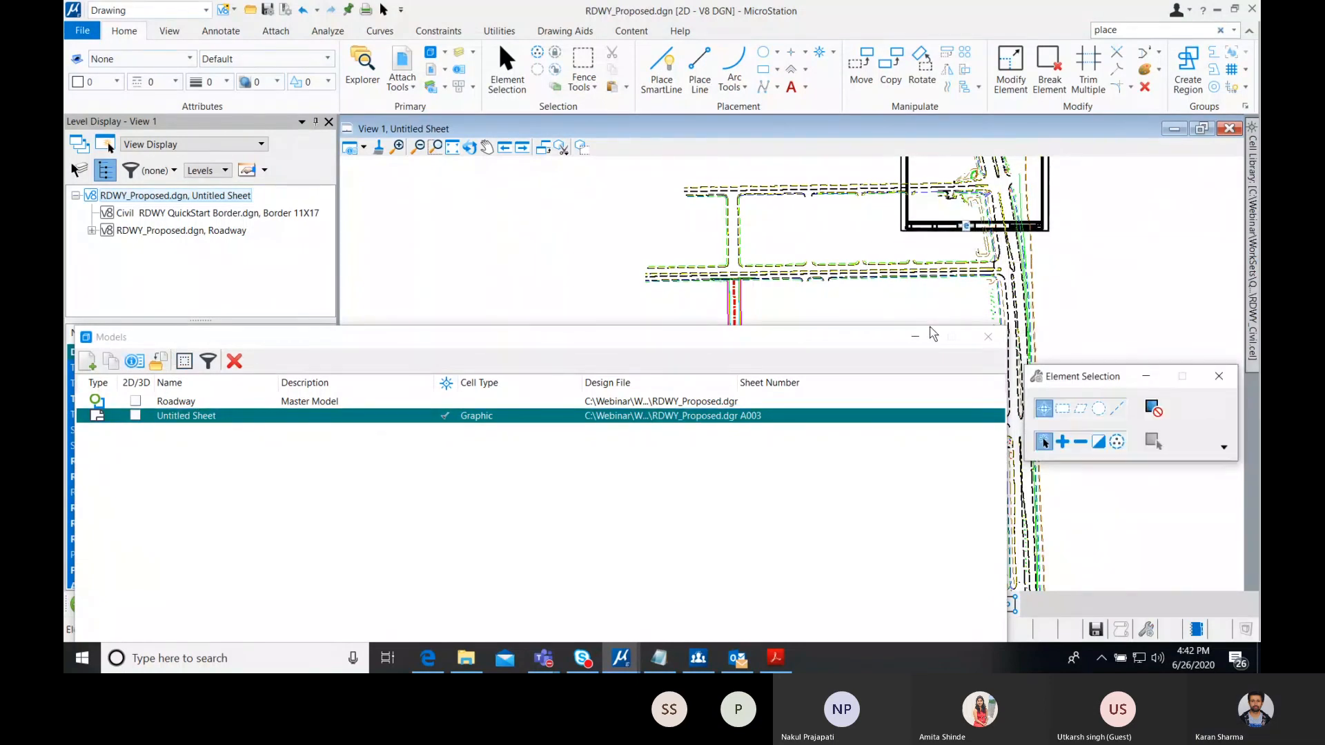
{"action": "left_click", "coordinate": [987, 337]}
- Clip the RDWY_Proposed.dgn Roadway reference to the inner frame of the sheet border using the Element method
{"action": "scroll", "coordinate": [1034, 253], "scroll_direction": "down", "scroll_amount": 2}
{"action": "scroll", "coordinate": [1020, 235], "scroll_direction": "up", "scroll_amount": 5}
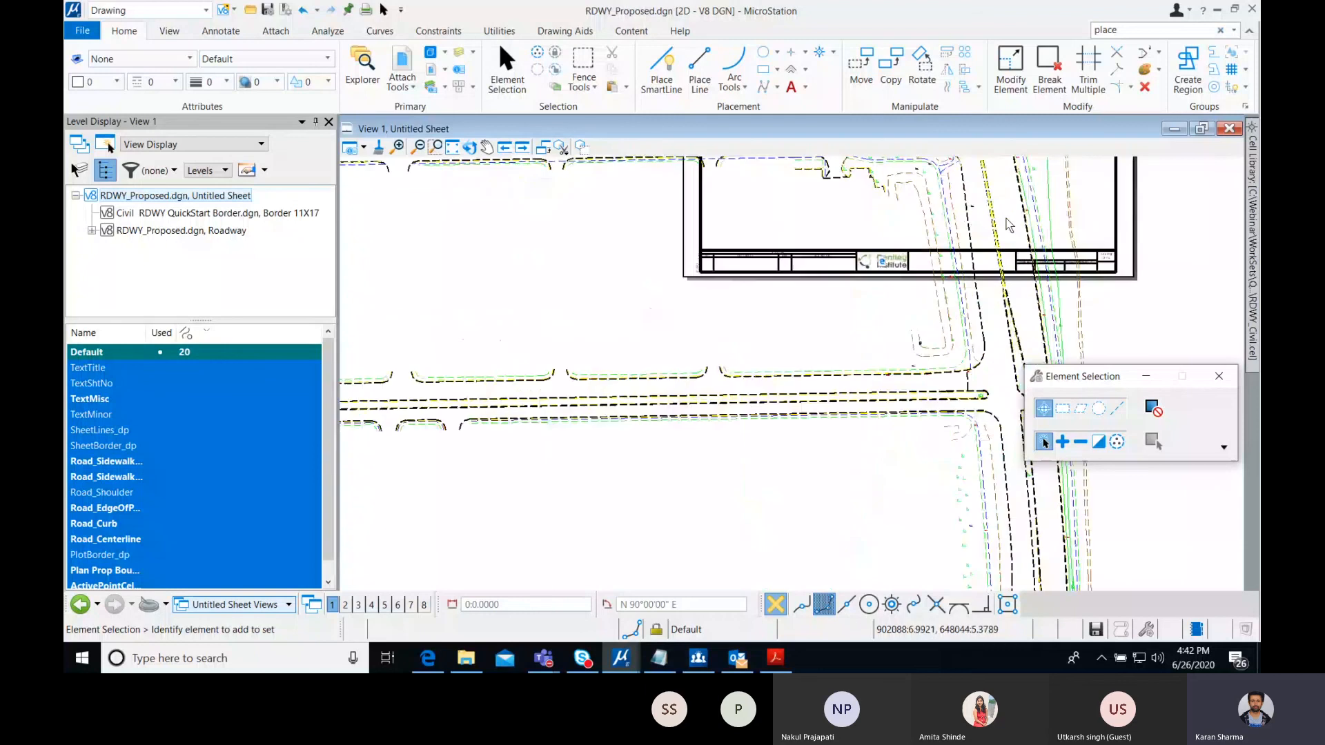
{"action": "middle_click_drag", "start_coordinate": [1005, 219], "coordinate": [918, 380]}
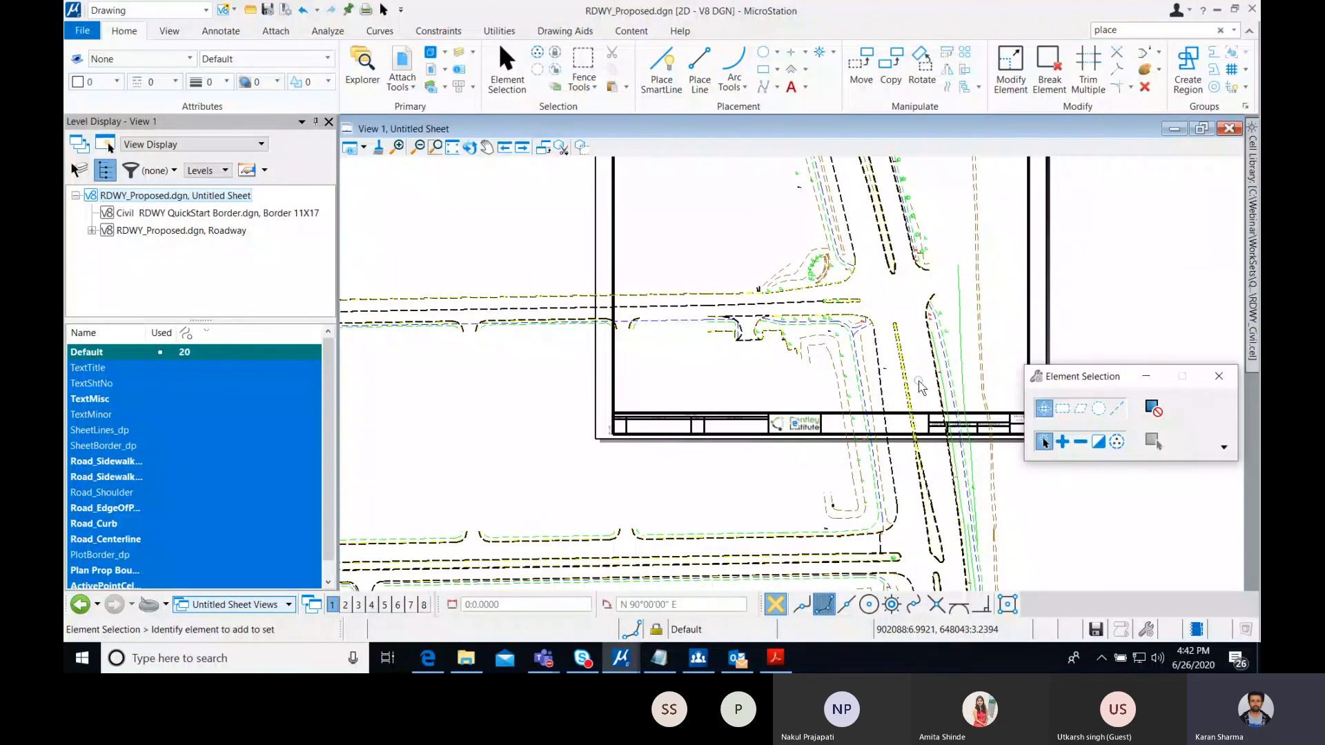
{"action": "scroll", "coordinate": [654, 430], "scroll_direction": "down", "scroll_amount": 2}
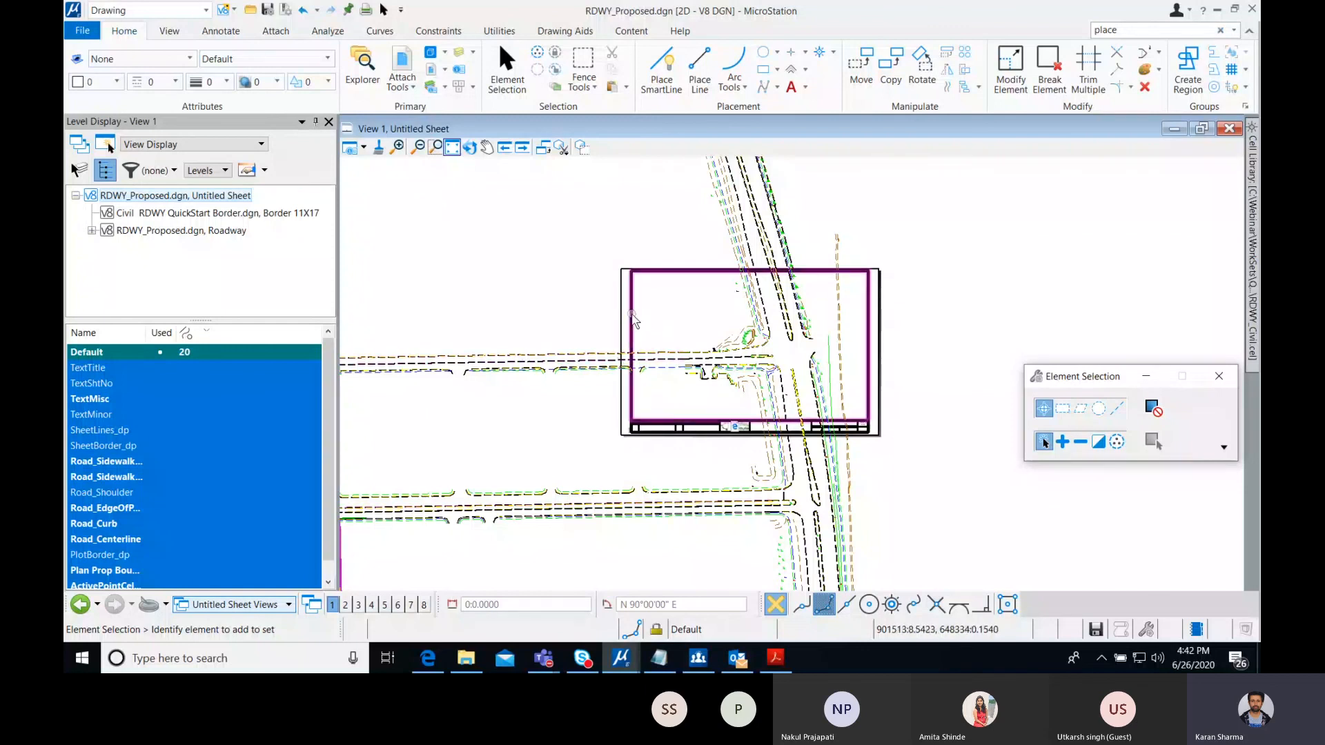
{"action": "left_click", "coordinate": [433, 69]}
{"action": "left_click_drag", "start_coordinate": [473, 229], "coordinate": [569, 371]}
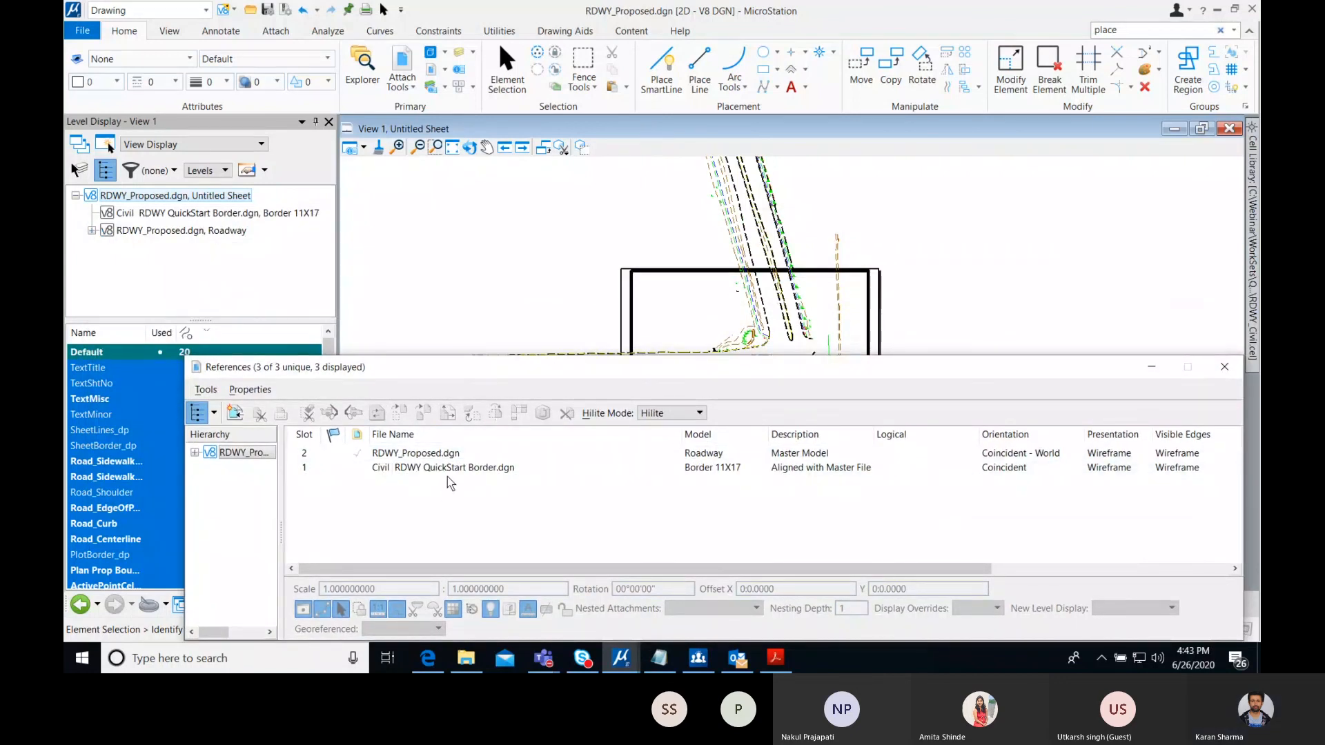
{"action": "left_click", "coordinate": [416, 453]}
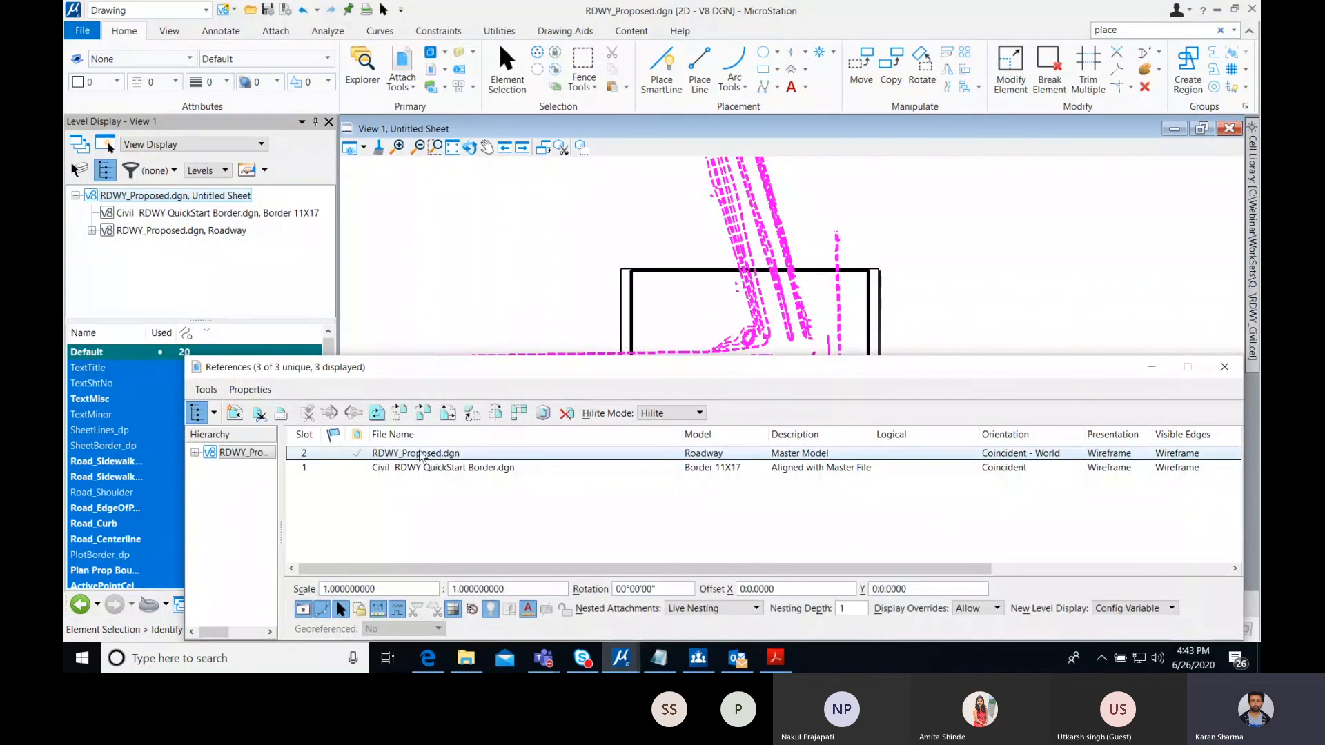
{"action": "left_click", "coordinate": [260, 412]}
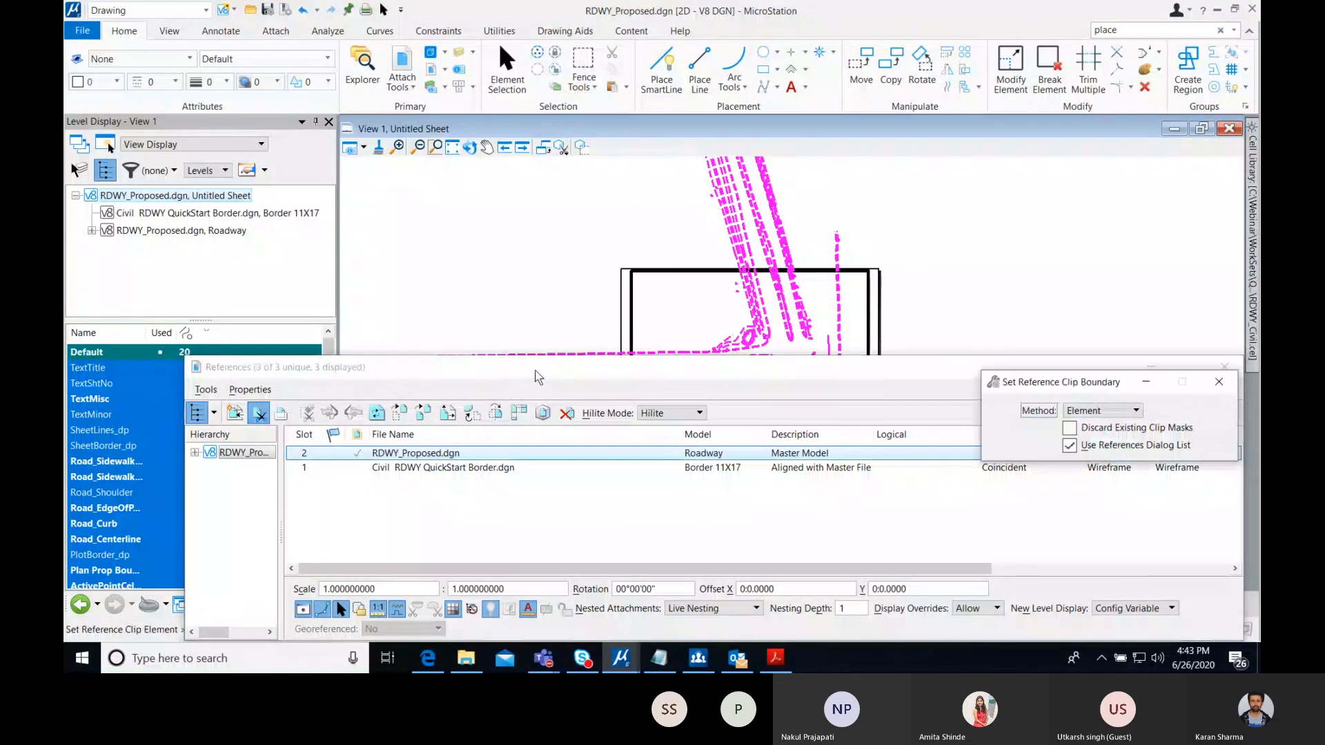
{"action": "left_click_drag", "start_coordinate": [535, 371], "coordinate": [545, 414]}
{"action": "left_click", "coordinate": [629, 384]}
{"action": "left_click", "coordinate": [563, 294]}
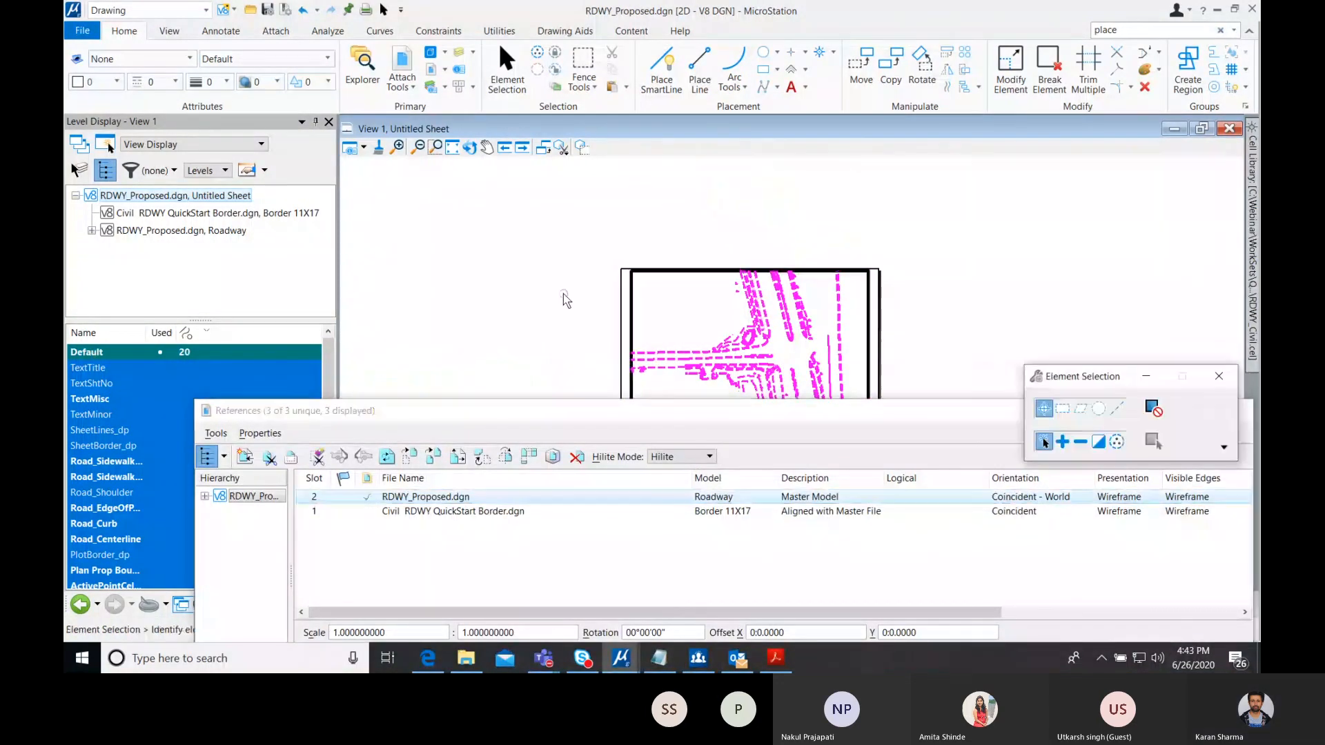
- Deselect the Roadway reference in the references list, minimize the list and look over the clipped sheet
{"action": "scroll", "coordinate": [563, 299], "scroll_direction": "down", "scroll_amount": 5}
{"action": "left_click", "coordinate": [730, 412]}
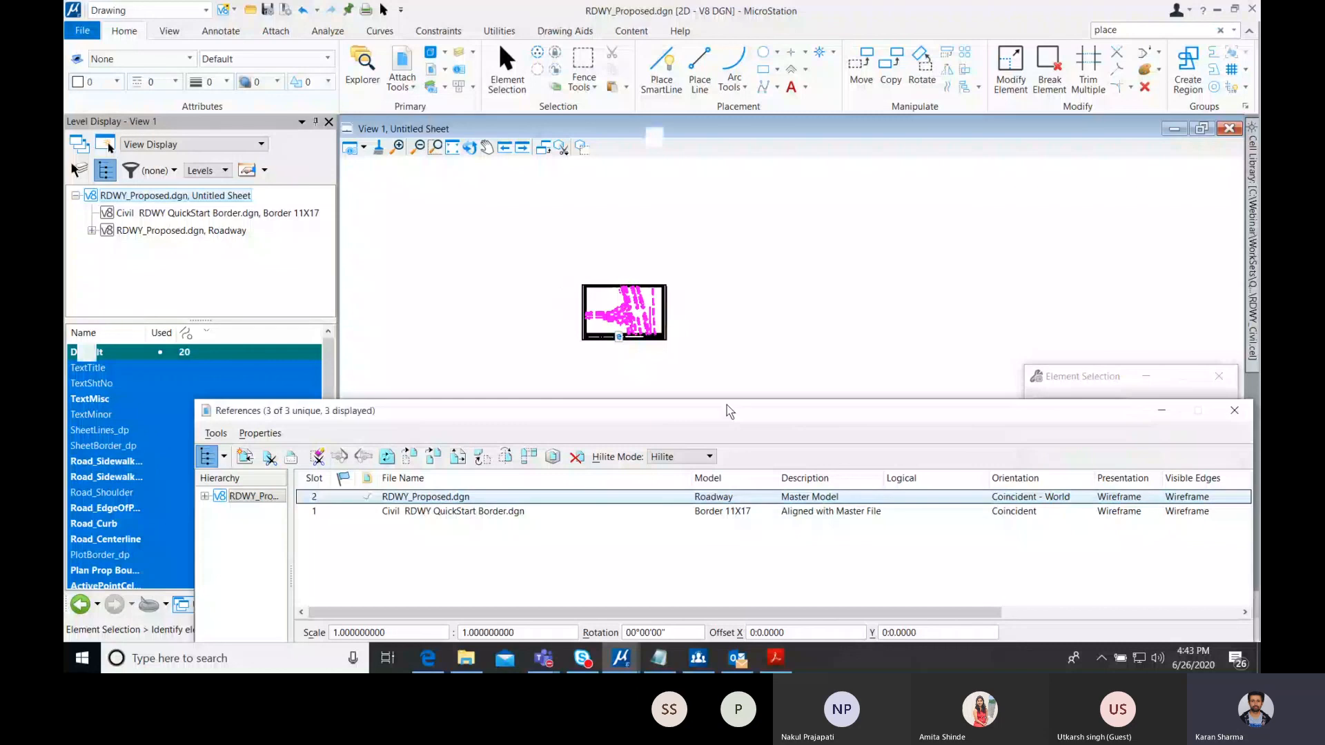
{"action": "left_click_drag", "start_coordinate": [729, 410], "coordinate": [587, 378]}
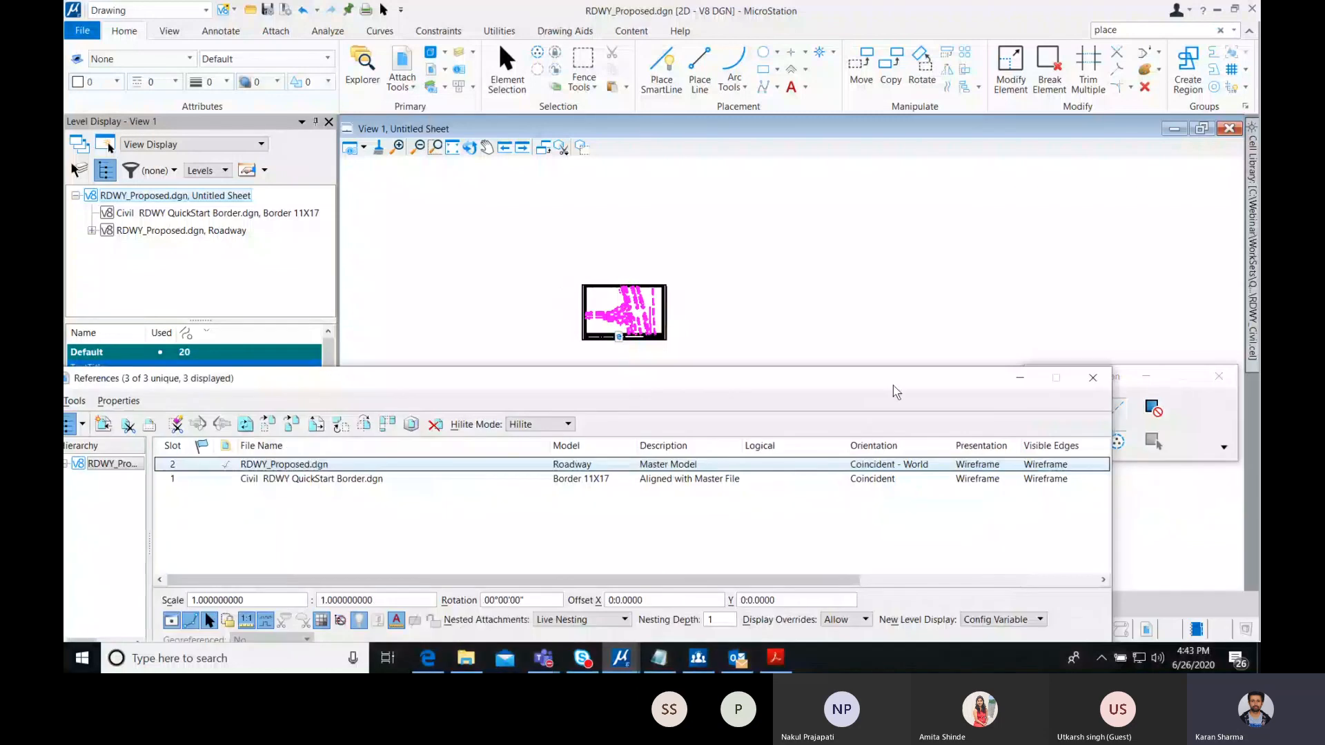
{"action": "left_click", "coordinate": [1009, 383]}
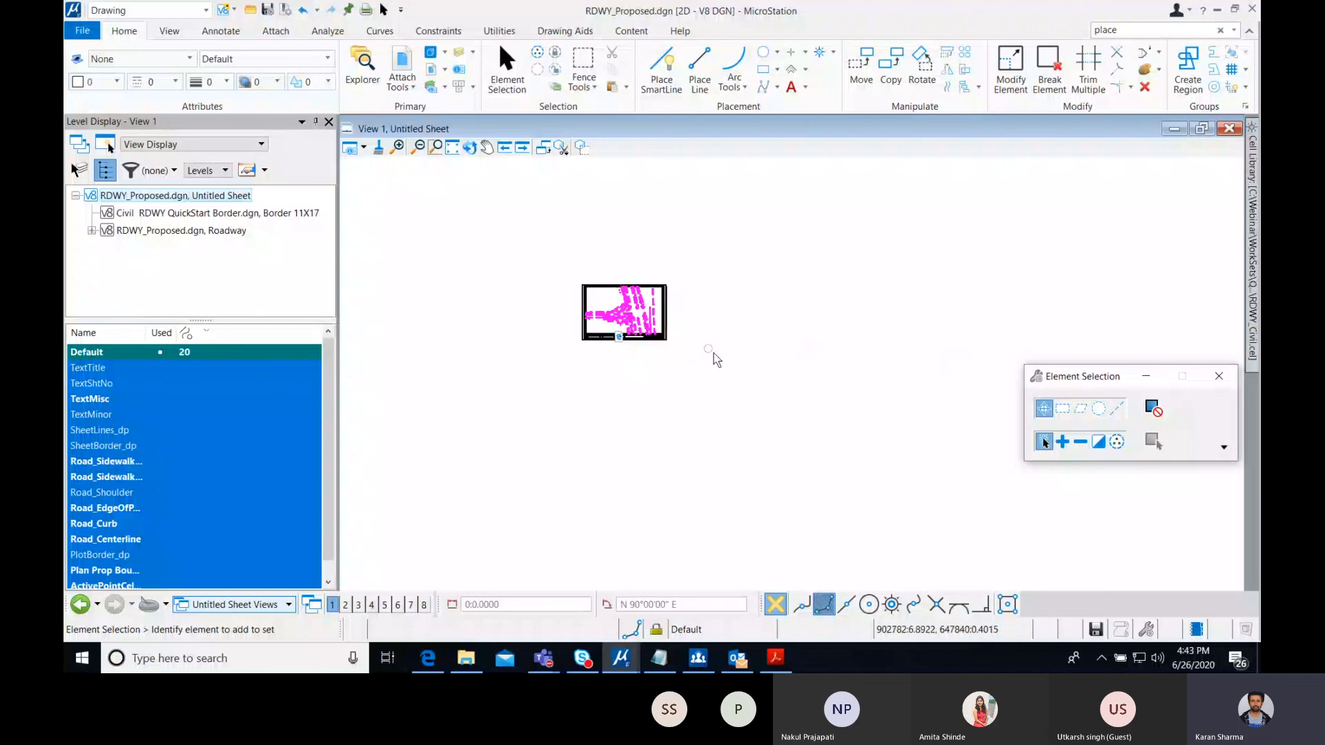
{"action": "left_click", "coordinate": [431, 71]}
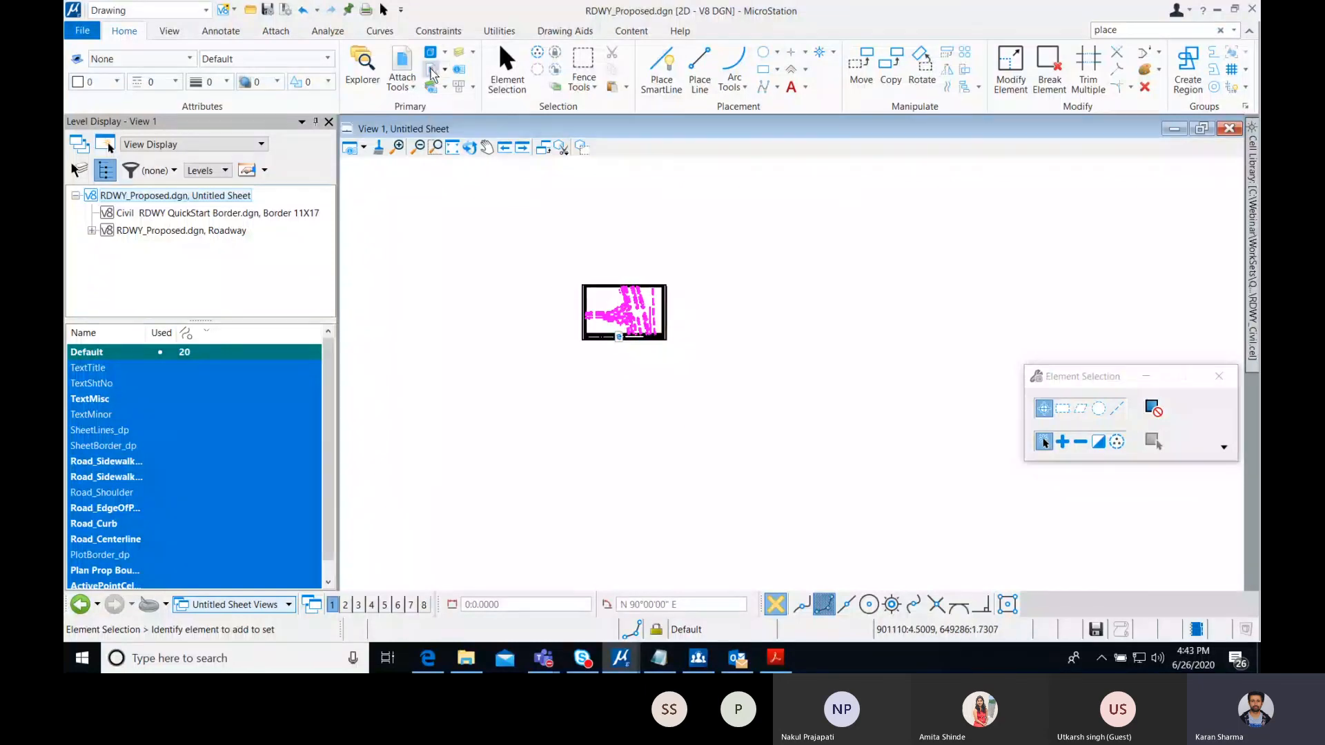
{"action": "left_click", "coordinate": [425, 511]}
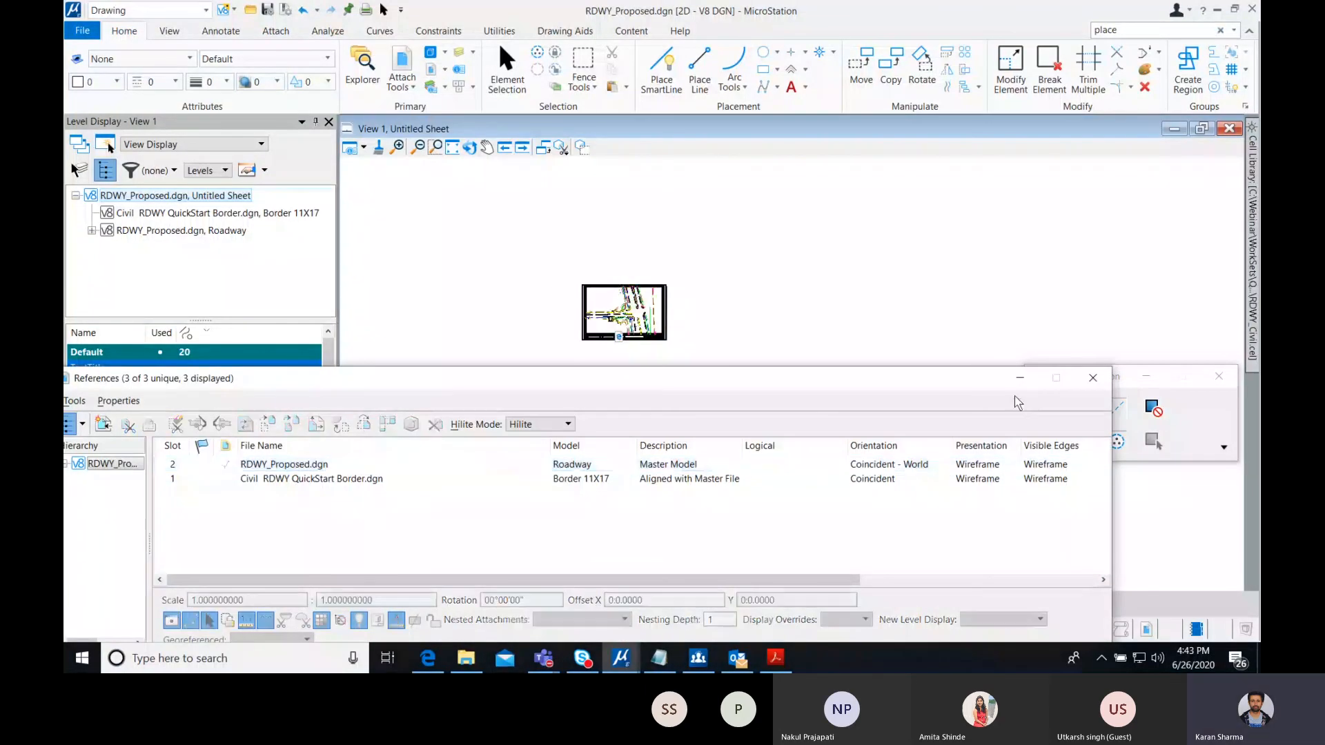
{"action": "left_click", "coordinate": [1015, 384]}
{"action": "scroll", "coordinate": [633, 320], "scroll_direction": "up", "scroll_amount": 5}
{"action": "scroll", "coordinate": [784, 358], "scroll_direction": "down", "scroll_amount": 3}
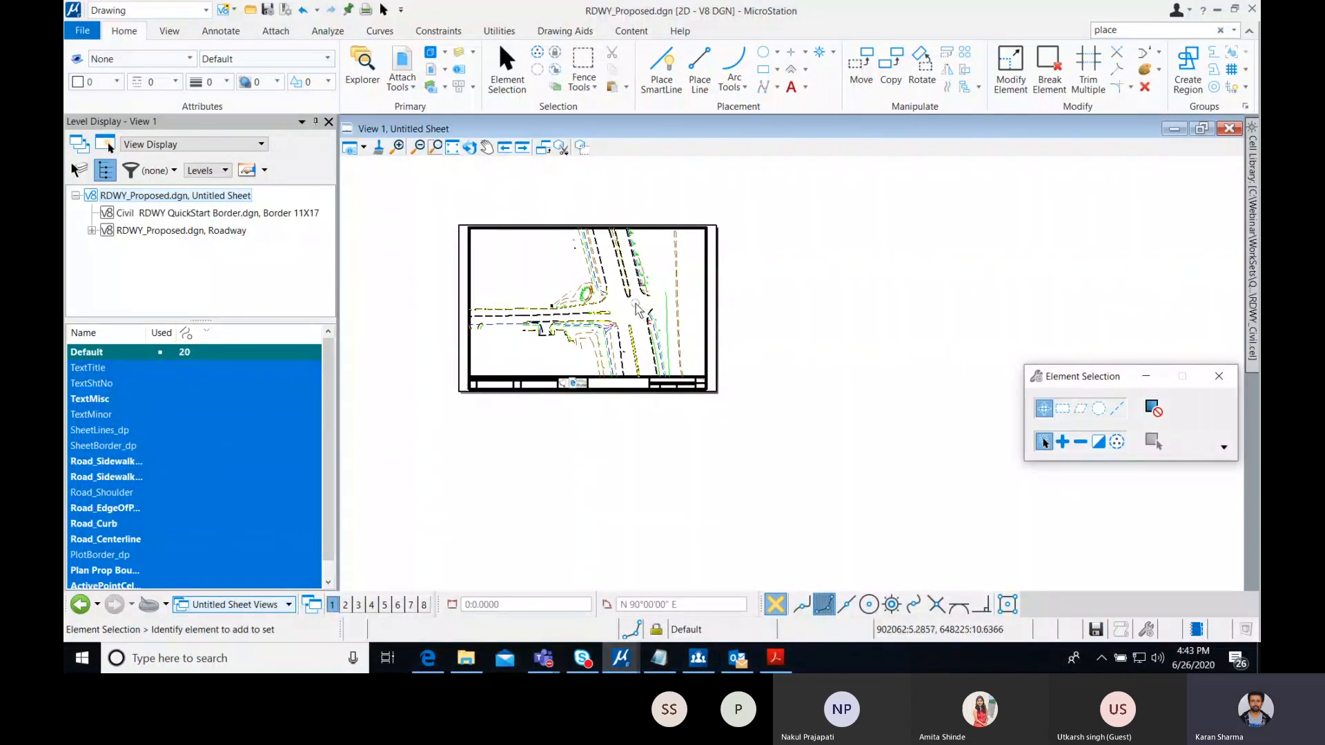
{"action": "scroll", "coordinate": [631, 304], "scroll_direction": "up", "scroll_amount": 3}
{"action": "middle_click_drag", "start_coordinate": [630, 304], "coordinate": [702, 315]}
{"action": "key", "text": "Escape"}
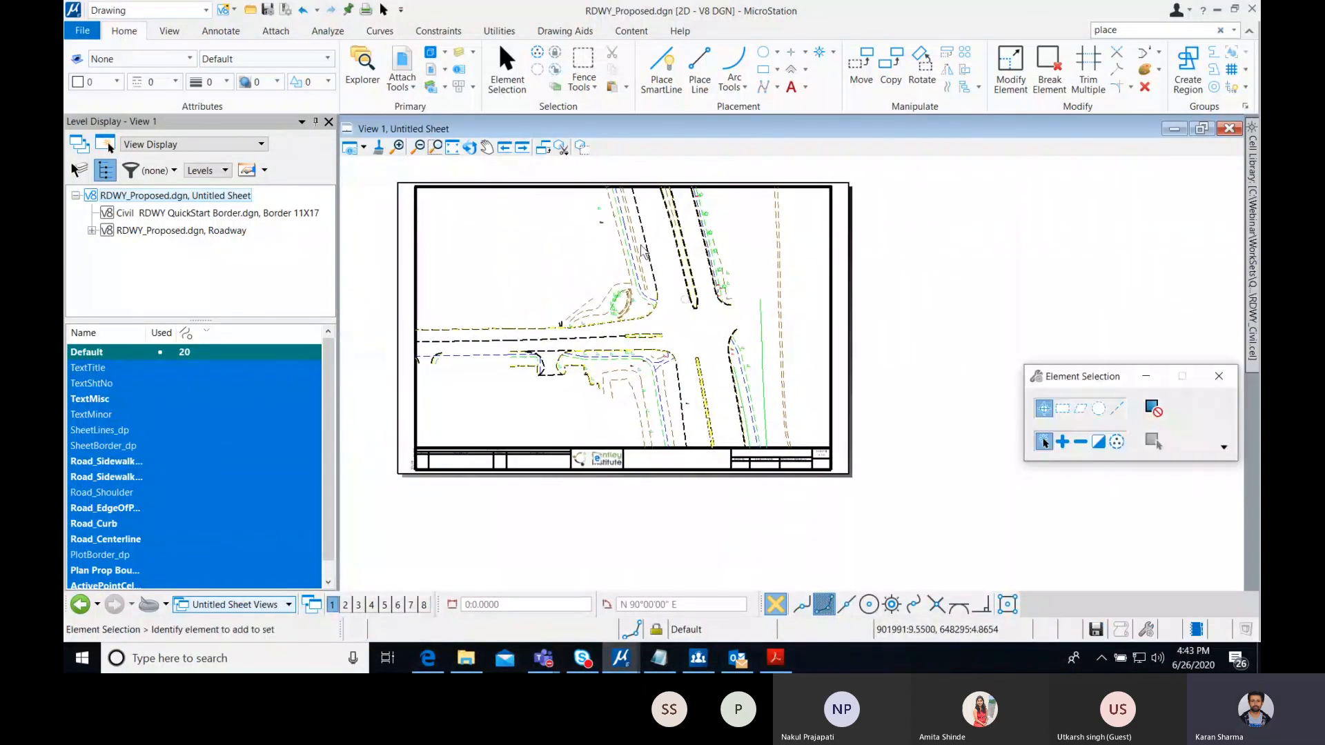
- Print the sheet to PDF on ANSI B landscape paper, saving it as RDWY_Proposed-Untitled Sheet-000 in the out folder
{"action": "left_click", "coordinate": [365, 10]}
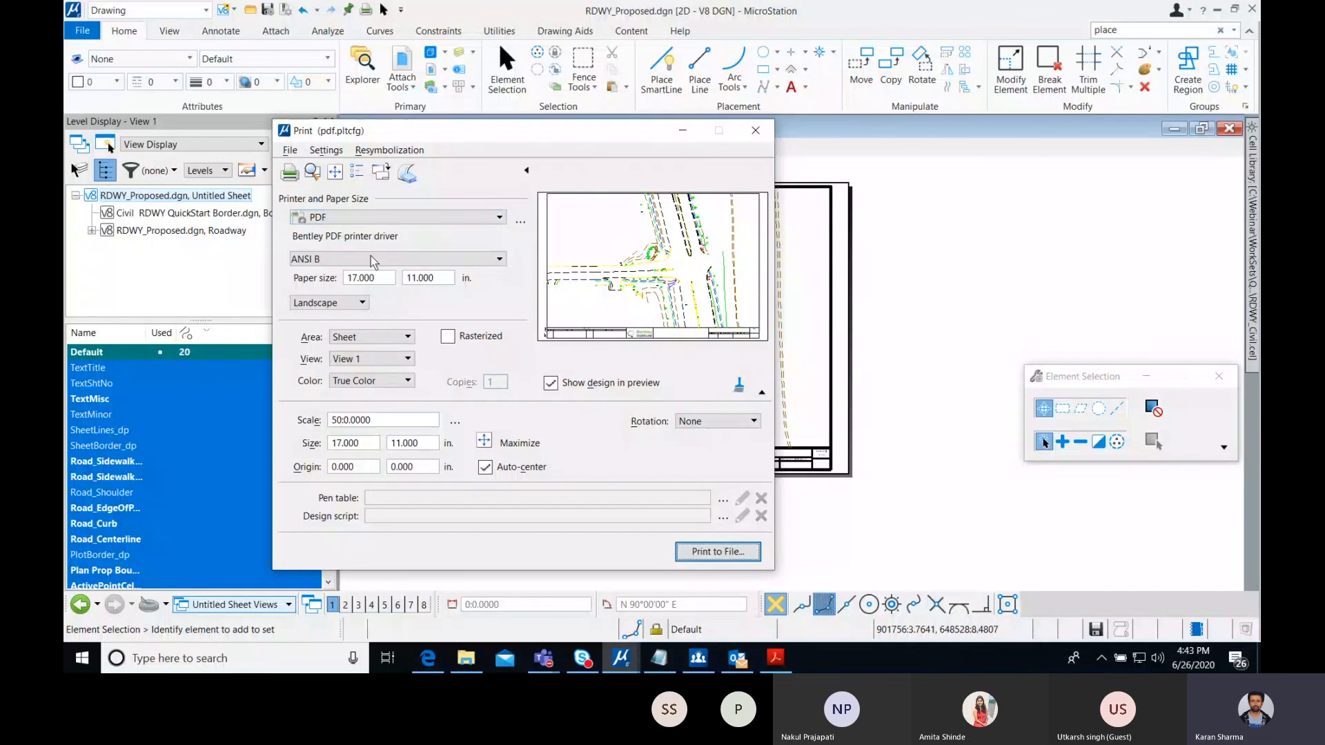
{"action": "left_click", "coordinate": [718, 551]}
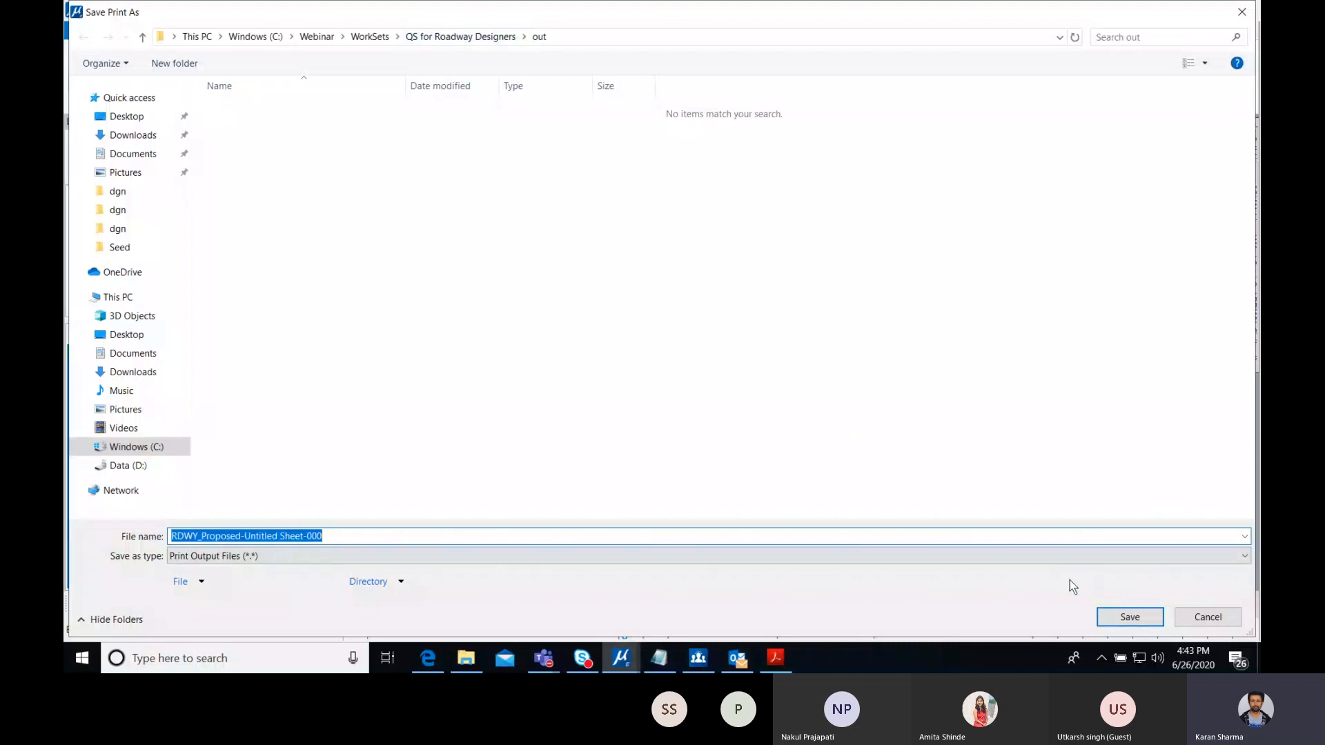
{"action": "left_click", "coordinate": [1129, 617]}
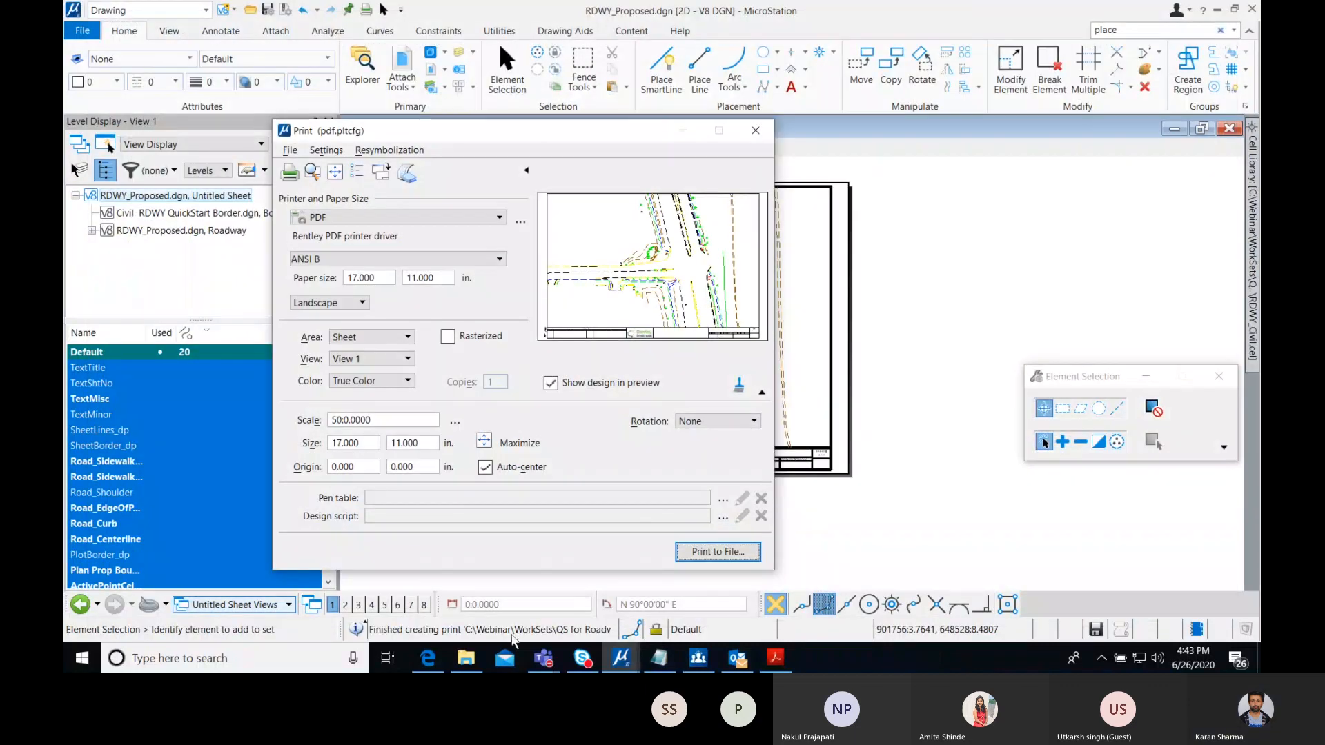
- Switch to File Explorer, open RDWY_Proposed-Untitled Sheet-000 from the out folder of QS for Roadway Designers, view the PDF and minimize it
{"action": "mouse_move", "coordinate": [466, 667]}
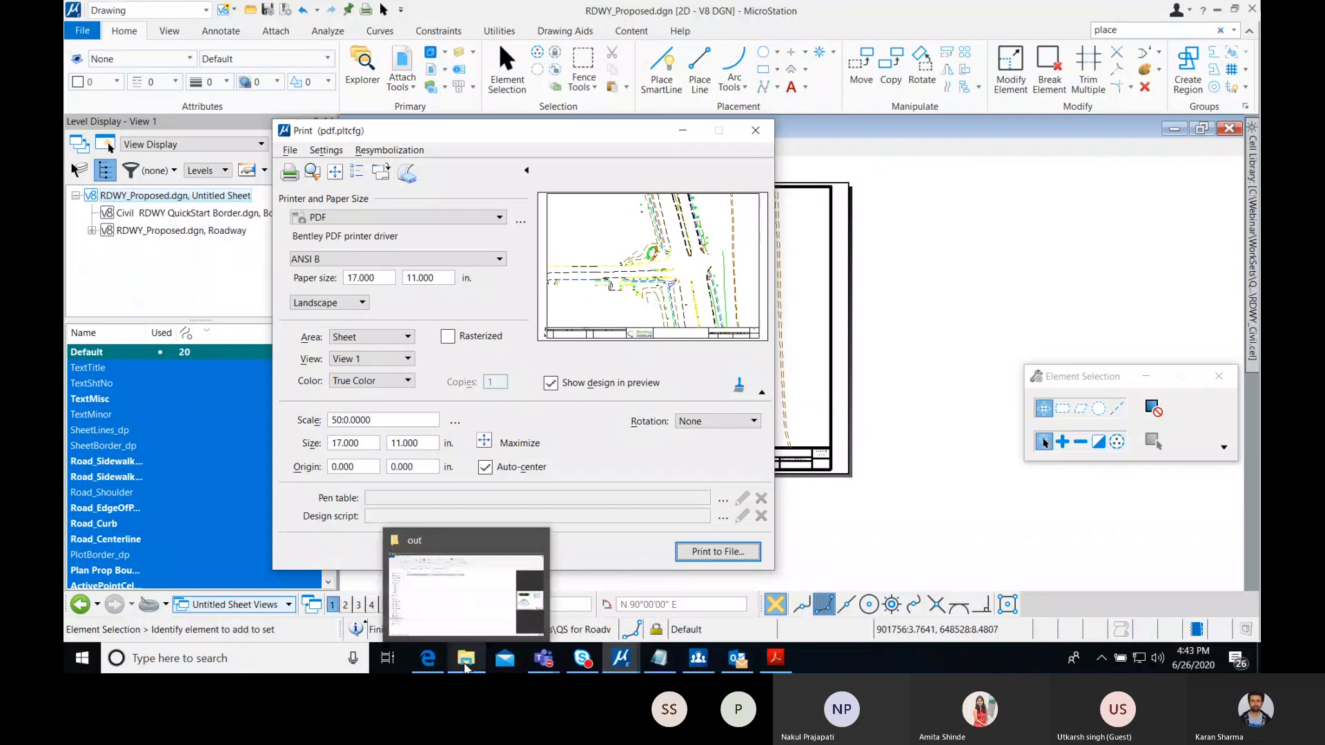
{"action": "left_click", "coordinate": [448, 602]}
{"action": "left_click", "coordinate": [80, 121]}
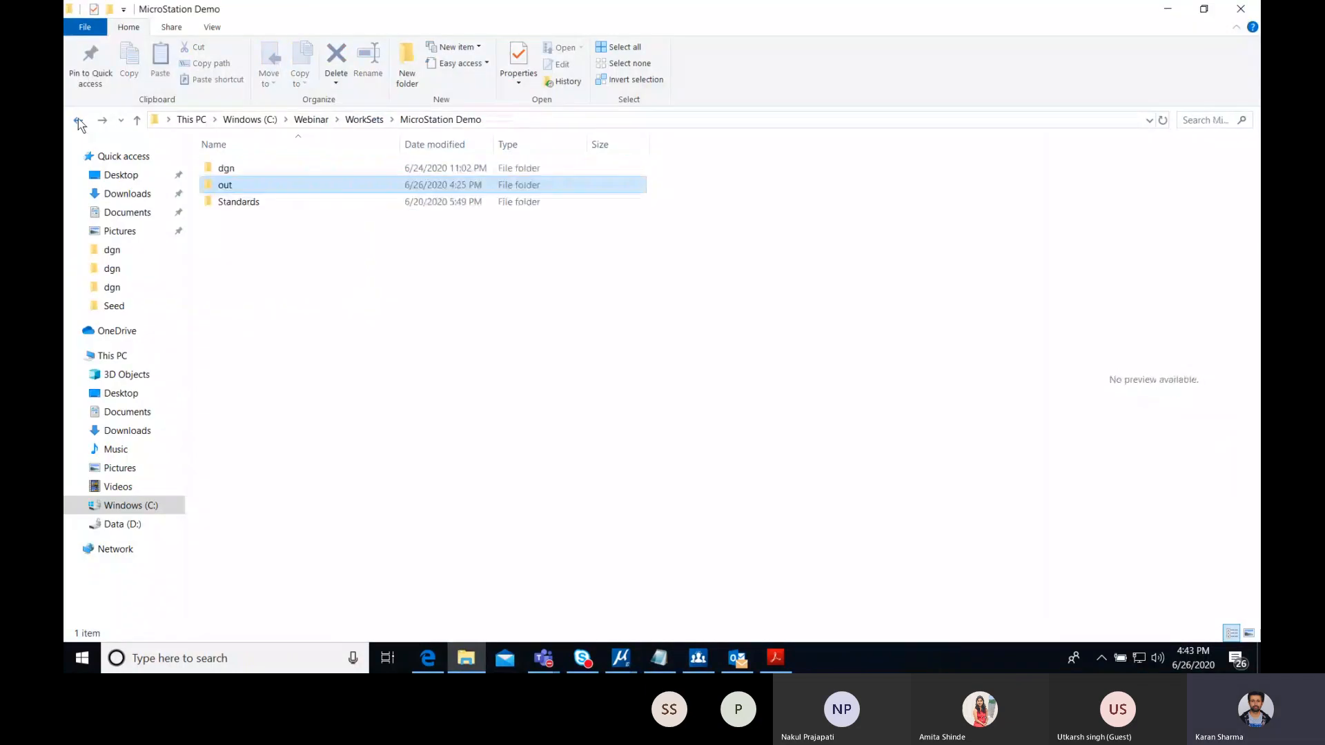
{"action": "left_click", "coordinate": [79, 122]}
{"action": "double_click", "coordinate": [334, 185]}
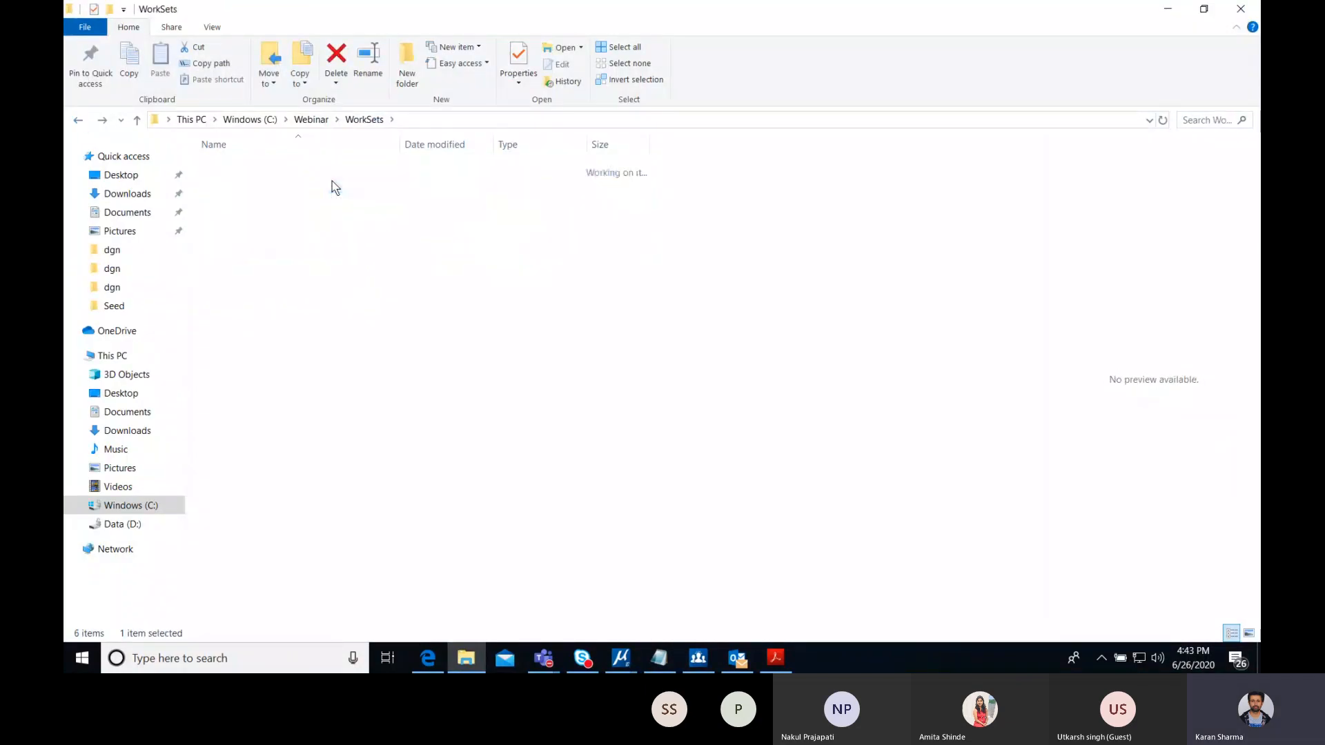
{"action": "double_click", "coordinate": [266, 205]}
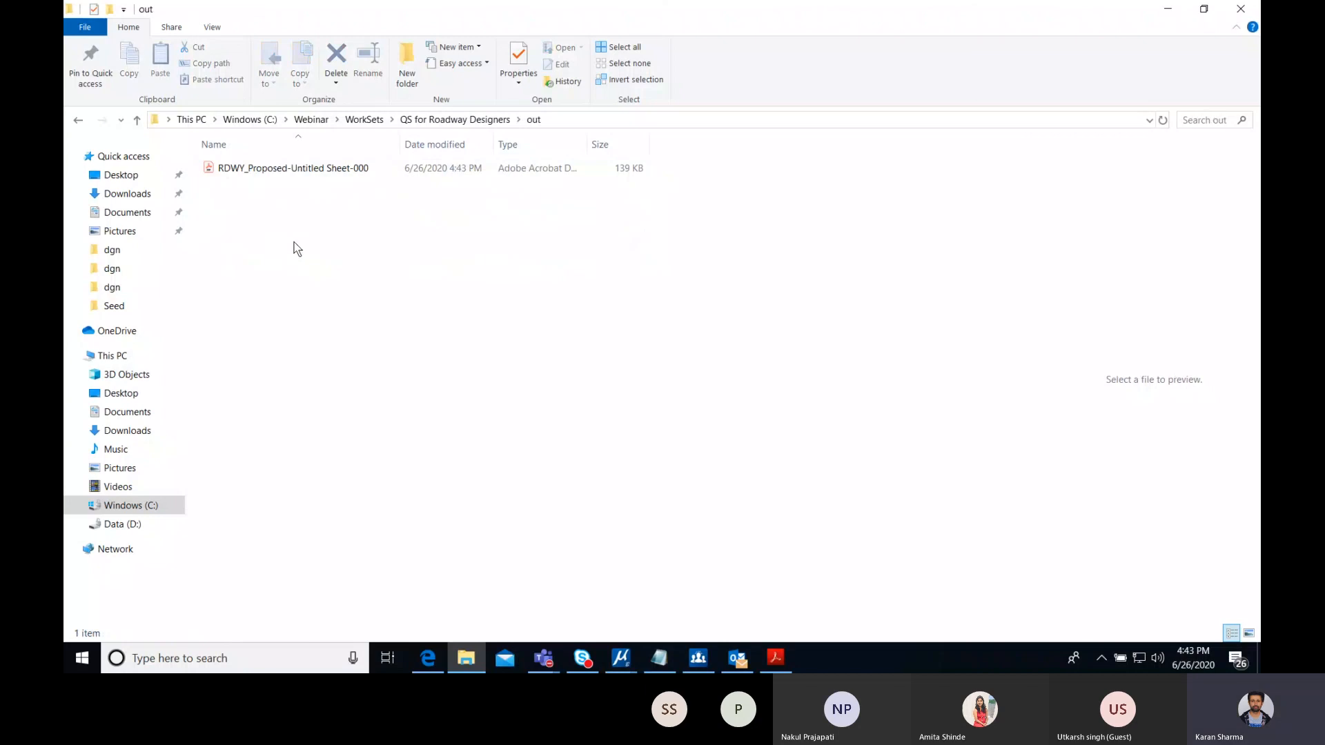
{"action": "double_click", "coordinate": [298, 170]}
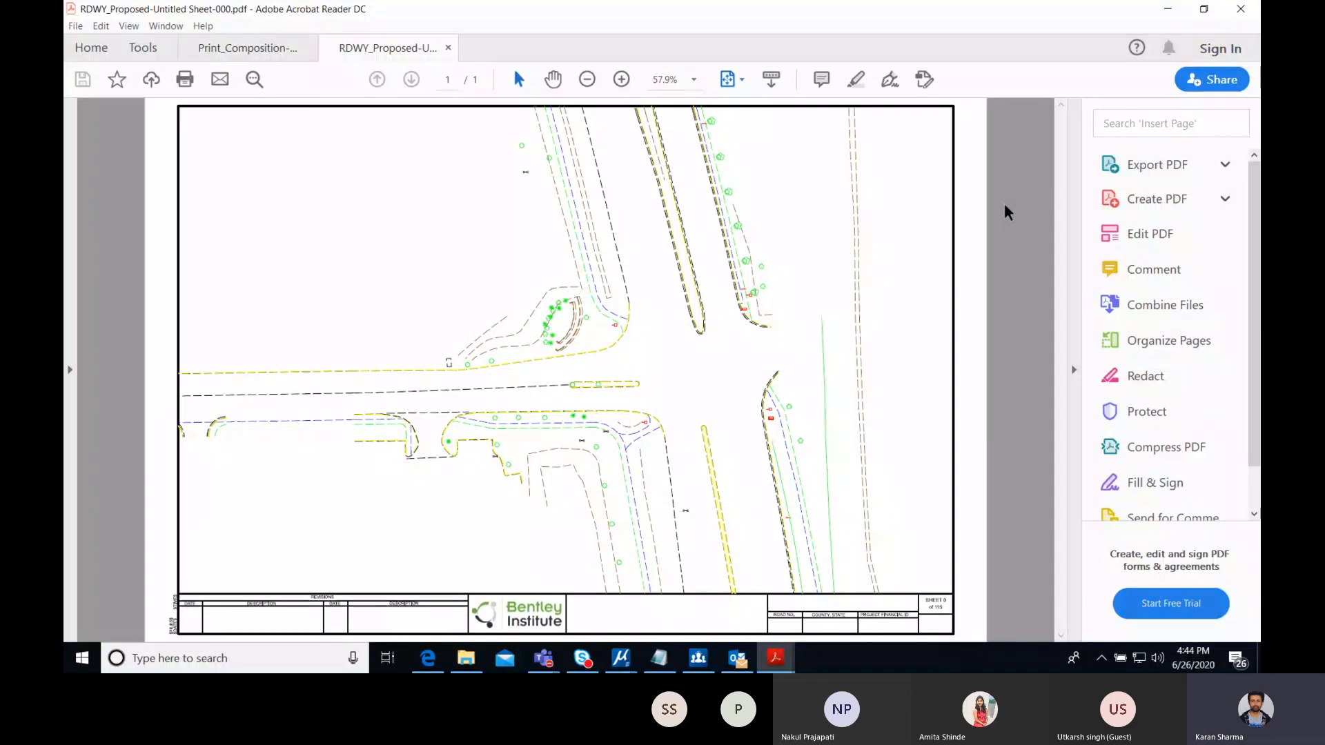
{"action": "left_click", "coordinate": [1168, 9]}
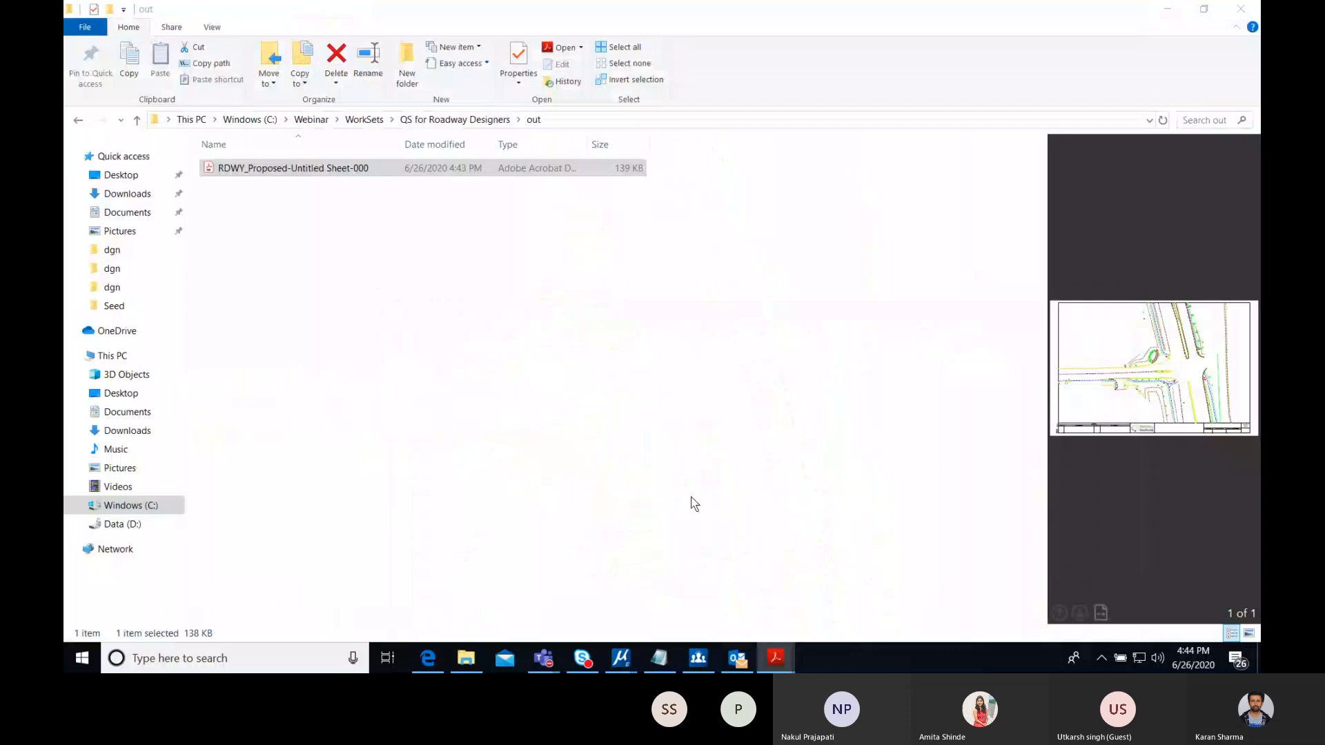
- Switch to the ongoing Microsoft Teams meeting and show its additional call options
{"action": "mouse_move", "coordinate": [547, 660]}
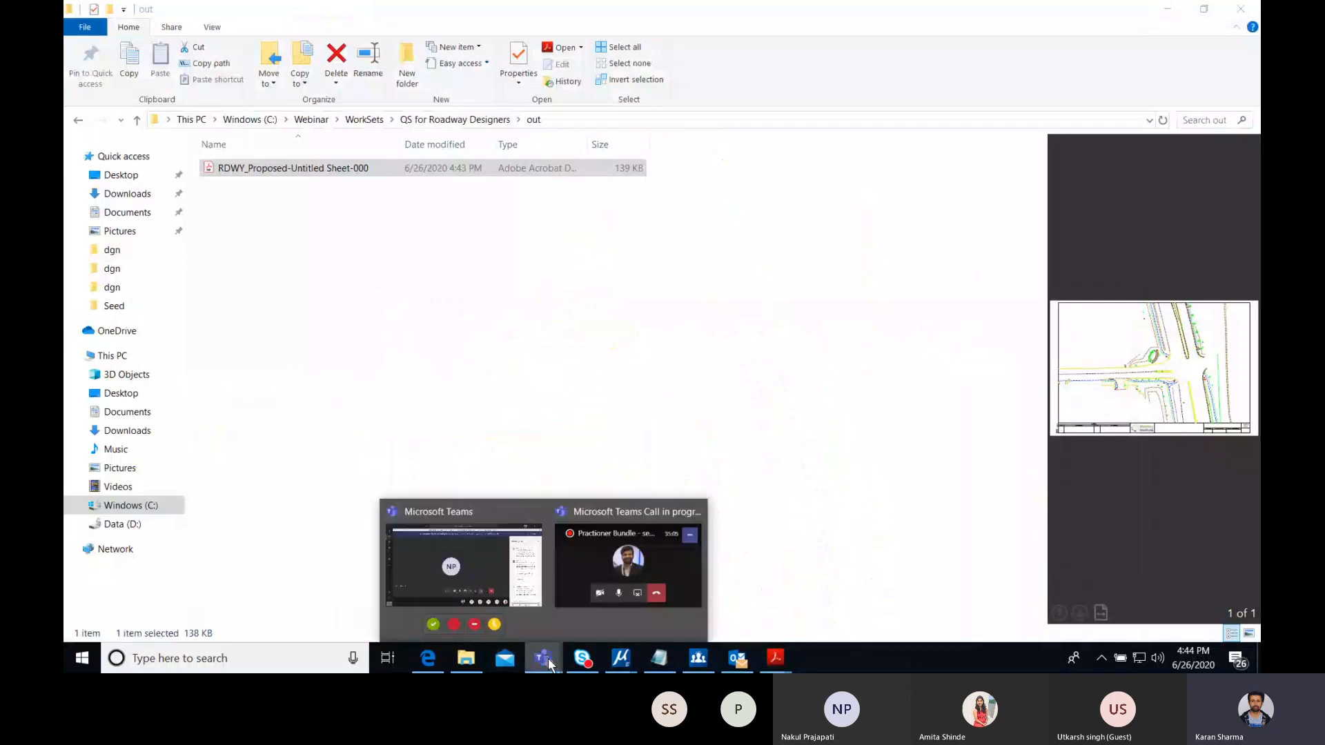
{"action": "left_click", "coordinate": [494, 569]}
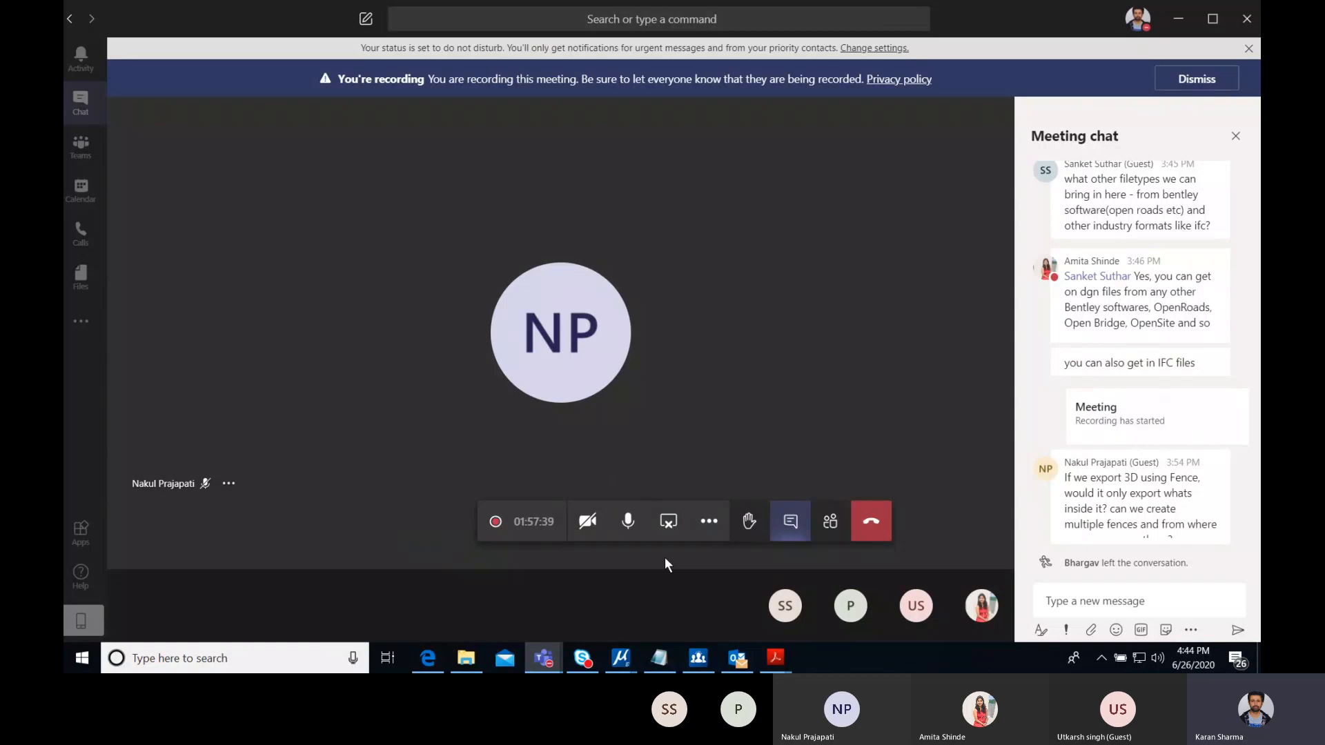
{"action": "left_click", "coordinate": [709, 526]}
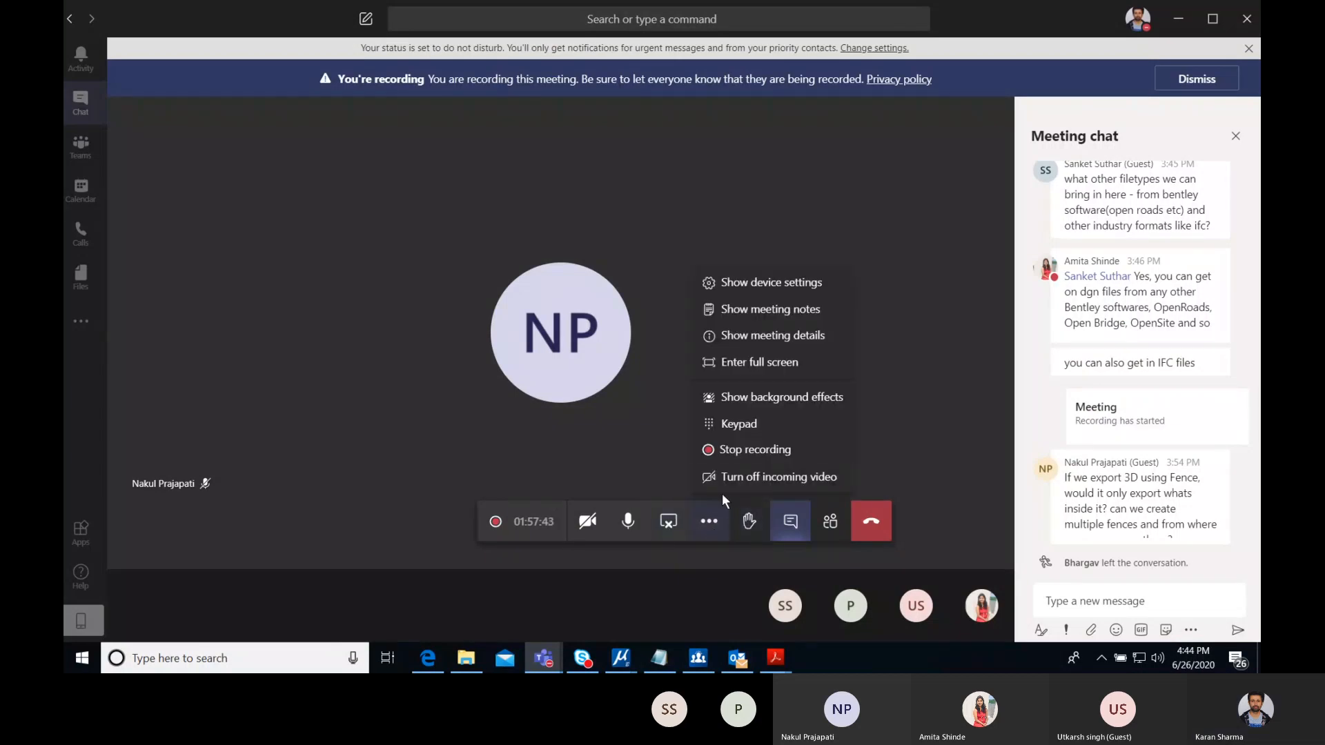